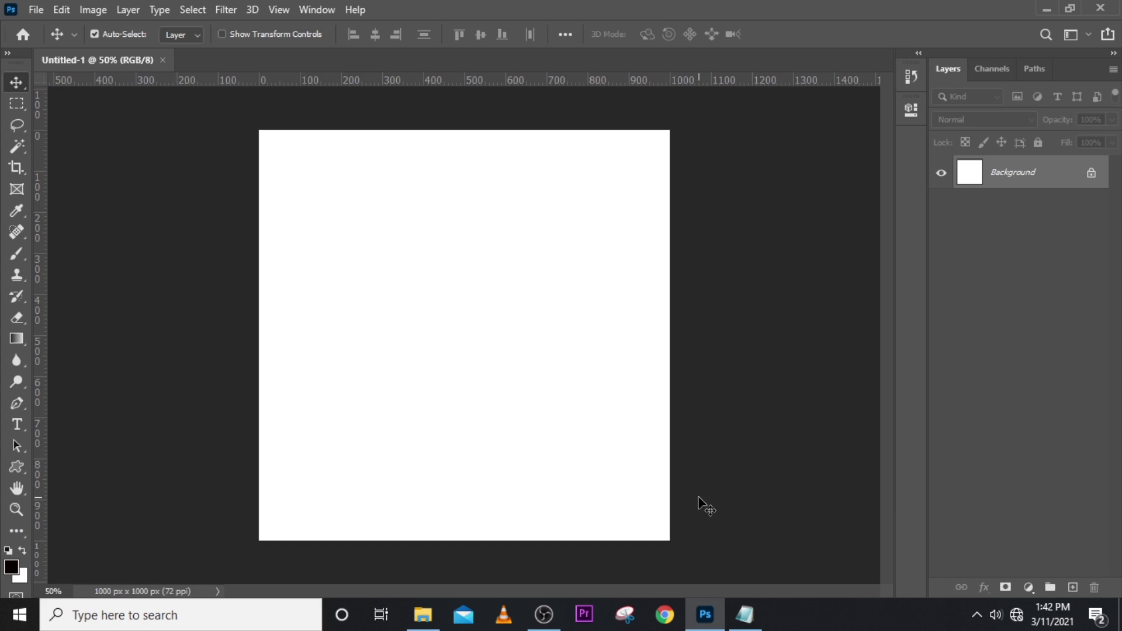
Place the asphalt texture image in the document, scale it to the full canvas width and align it with the canvas's top edge
click(412, 624)
click(455, 213)
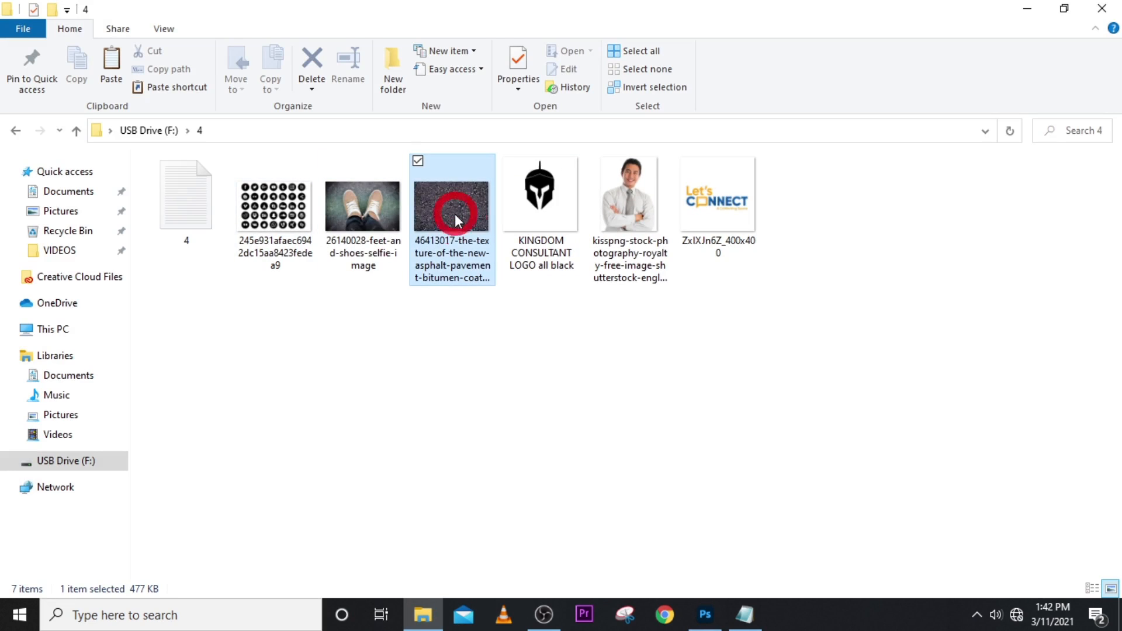
drag(455, 214, 528, 392)
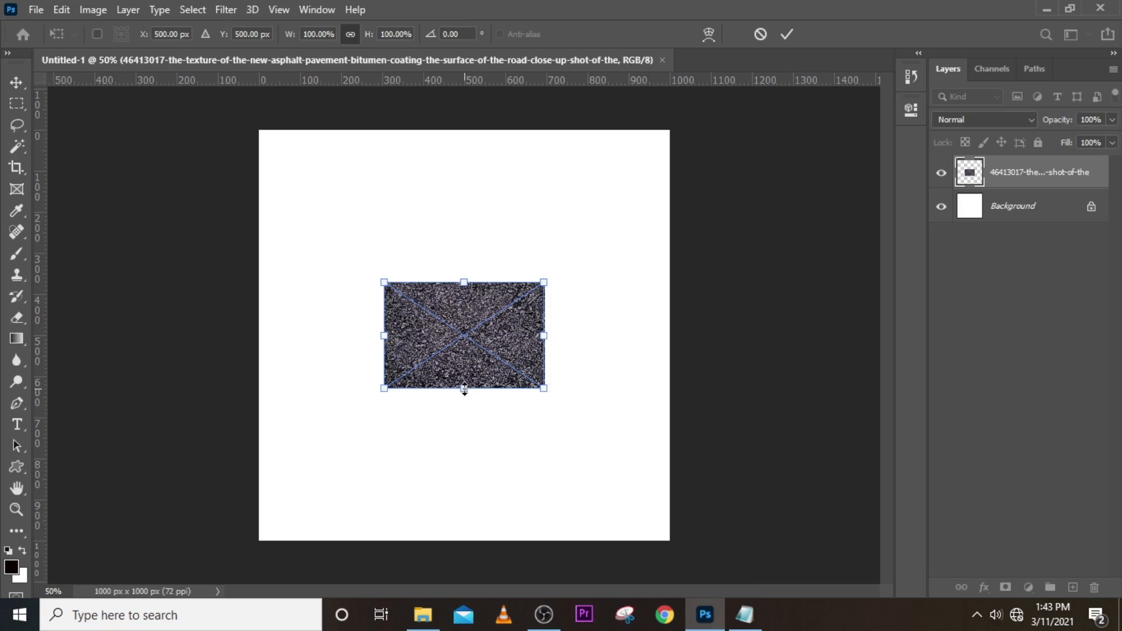
drag(464, 391, 466, 559)
drag(544, 435, 537, 270)
key(Return)
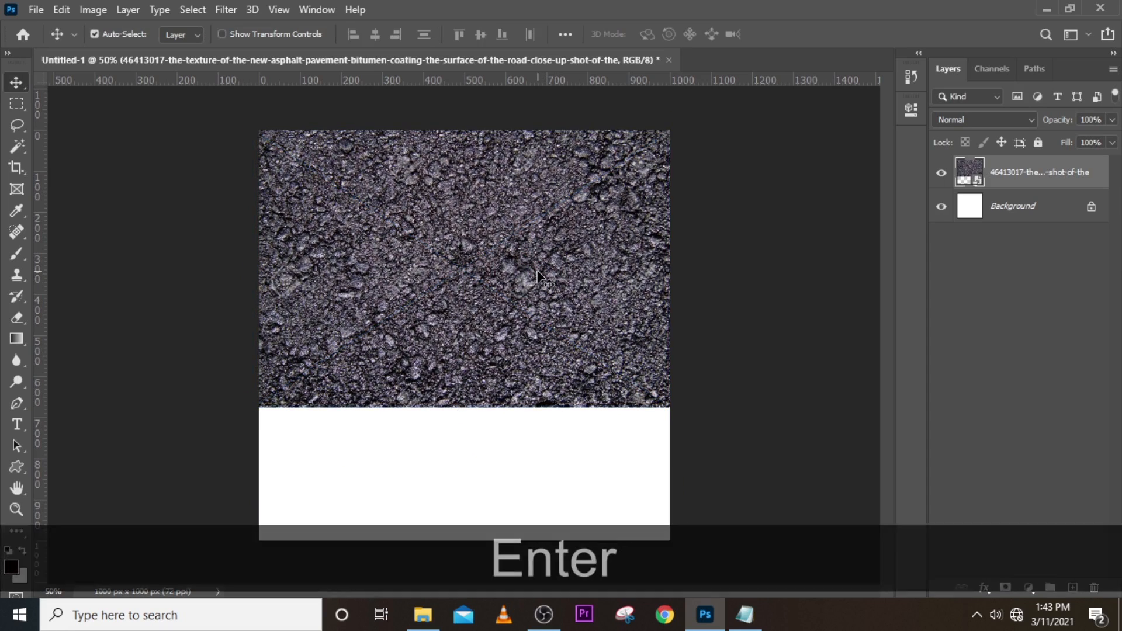
Duplicate the asphalt layer and move the copy straight down to cover the white lower part of the canvas, fine-tuning its vertical position
key(ctrl+j)
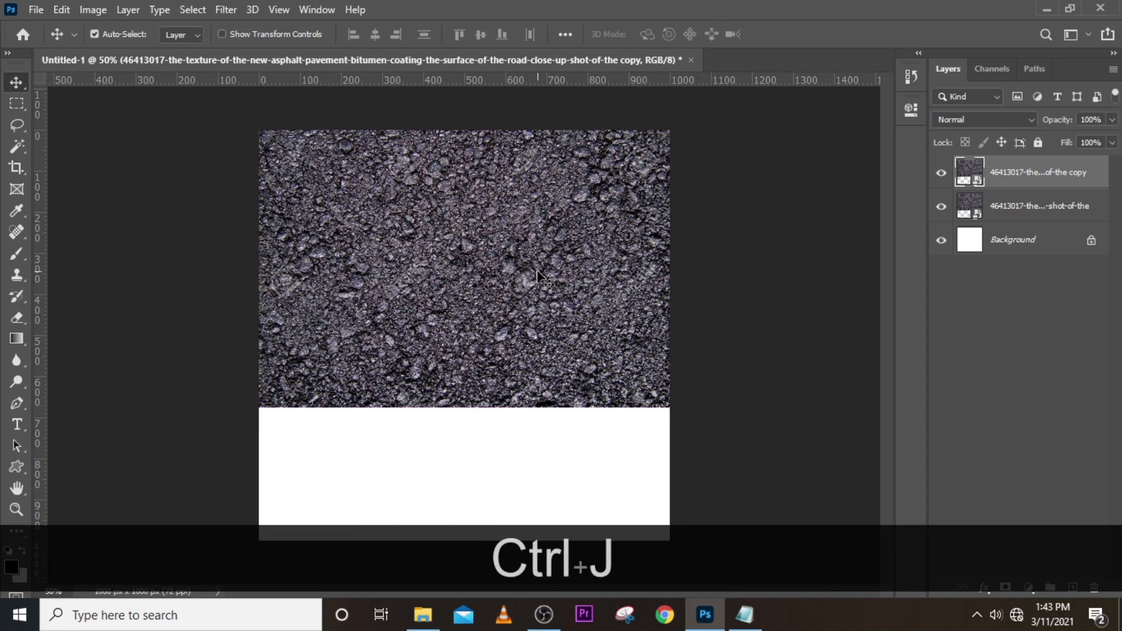
key(shift)
drag(537, 271, 520, 415)
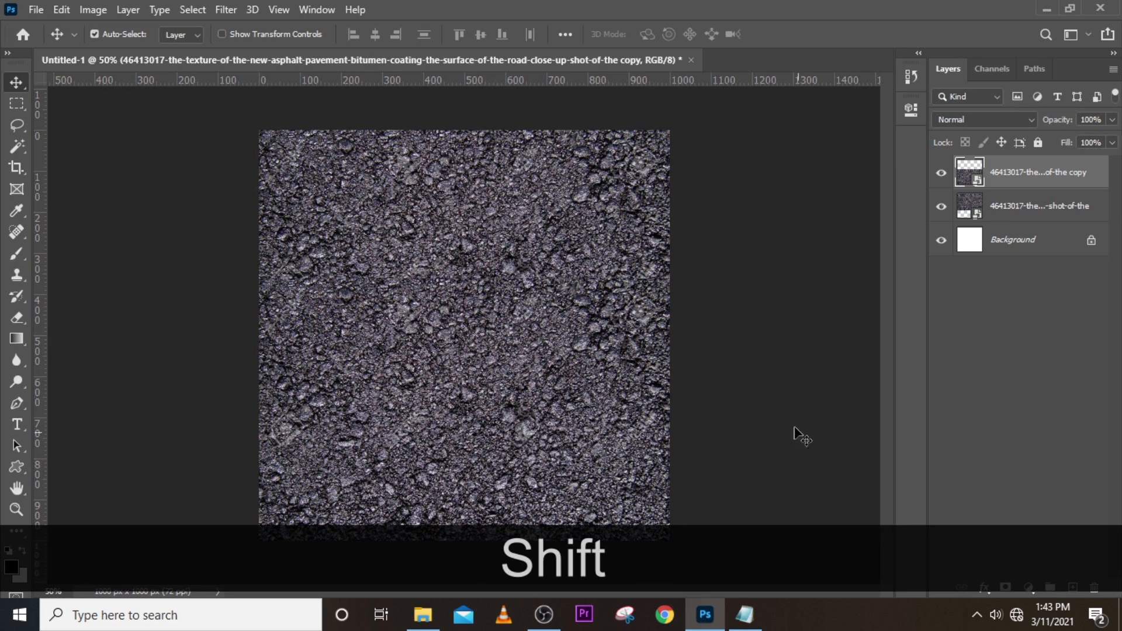
key(Return)
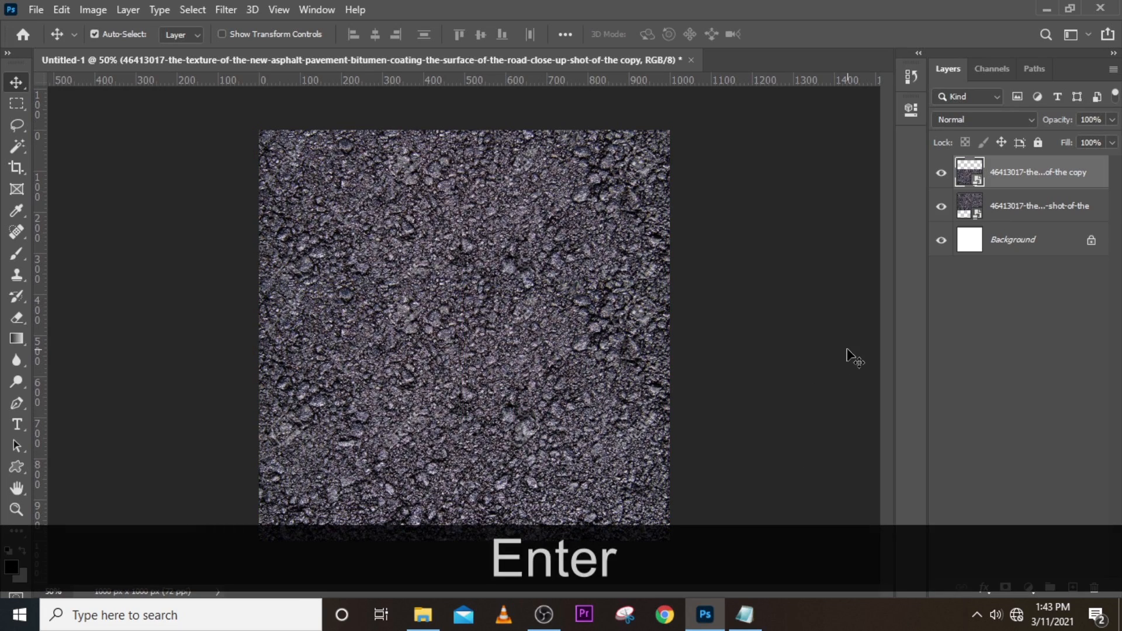
key(Down)
key(Down)
key(Down)
key(Down)
key(Down)
key(Down)
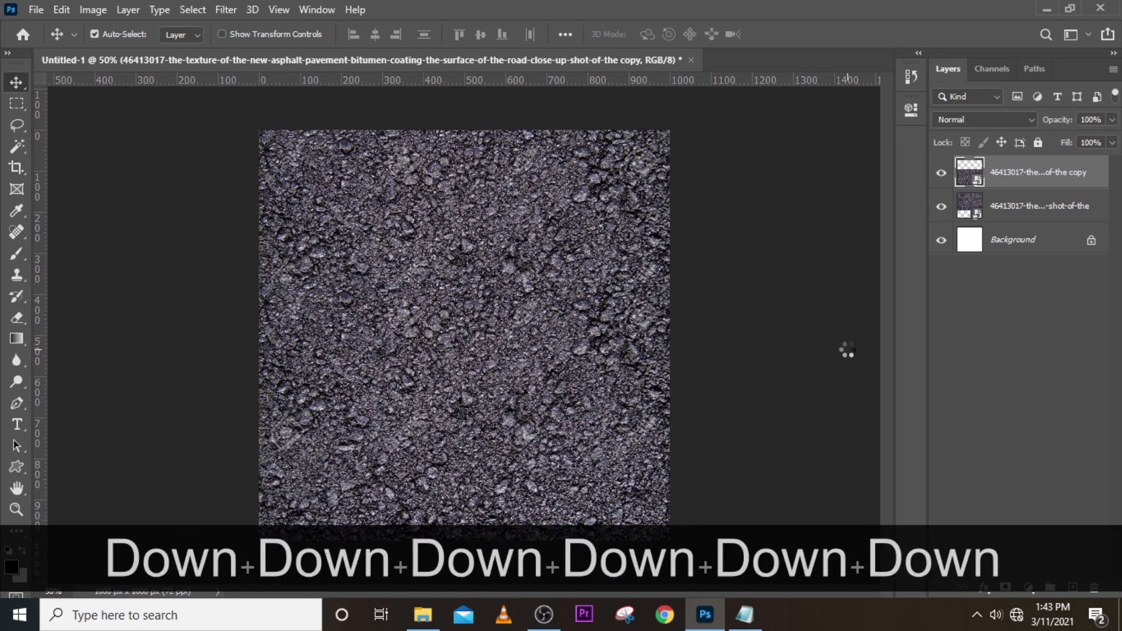
key(Down)
key(Down)
key(Down)
key(Up)
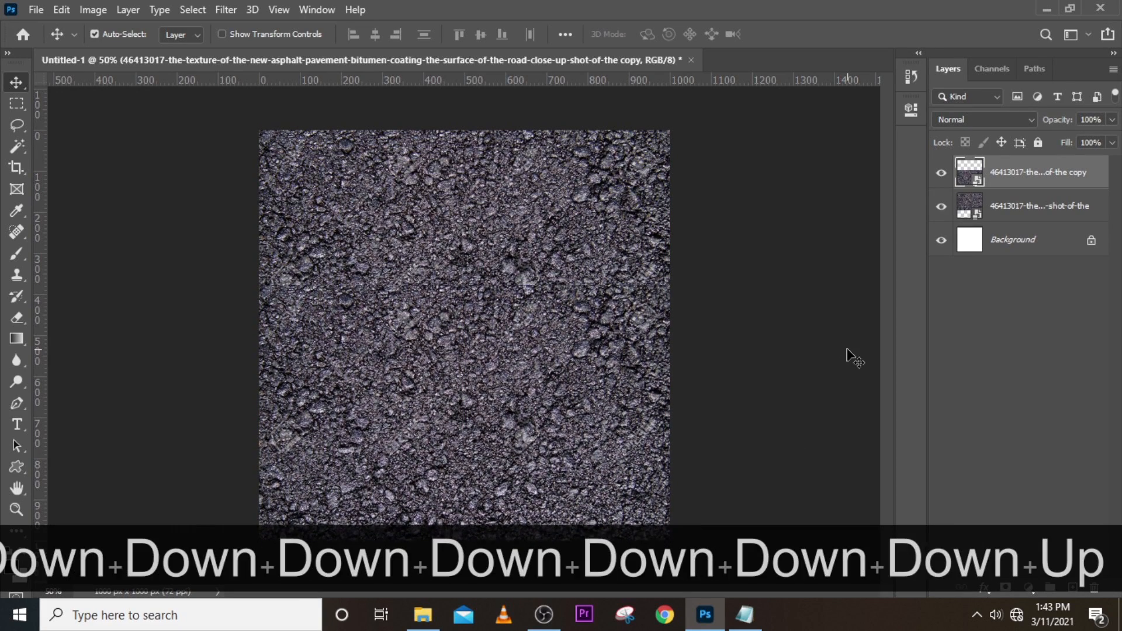
key(Up)
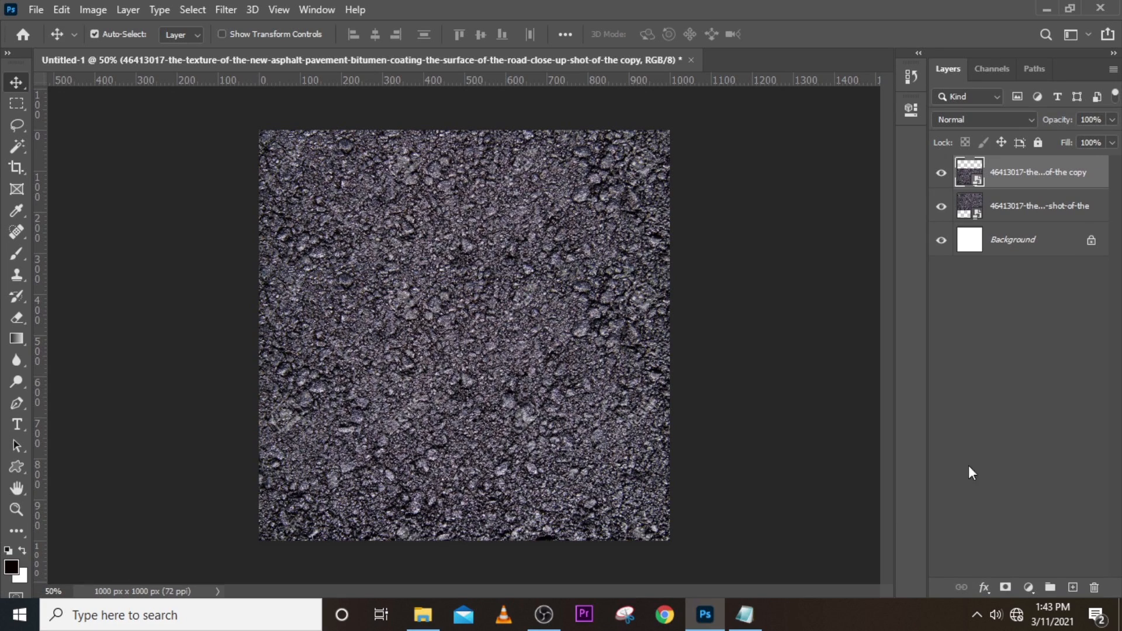
Add a Curves adjustment layer, darken the texture by moving the RGB black point inward, and compare with the adjustment hidden
click(1028, 587)
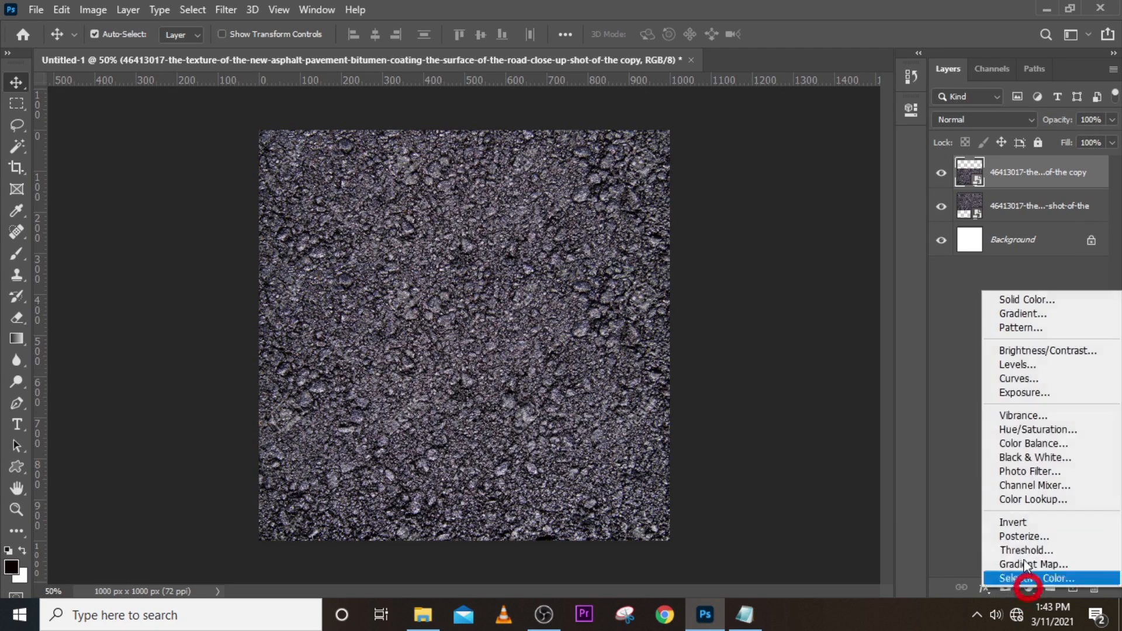
click(1017, 381)
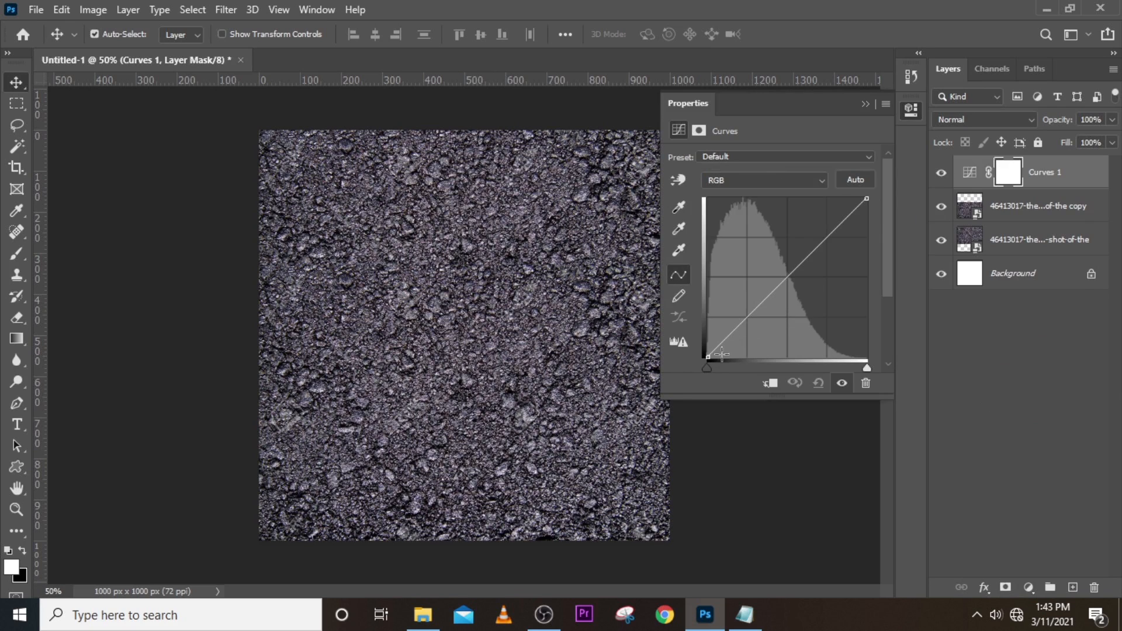
drag(706, 360, 738, 373)
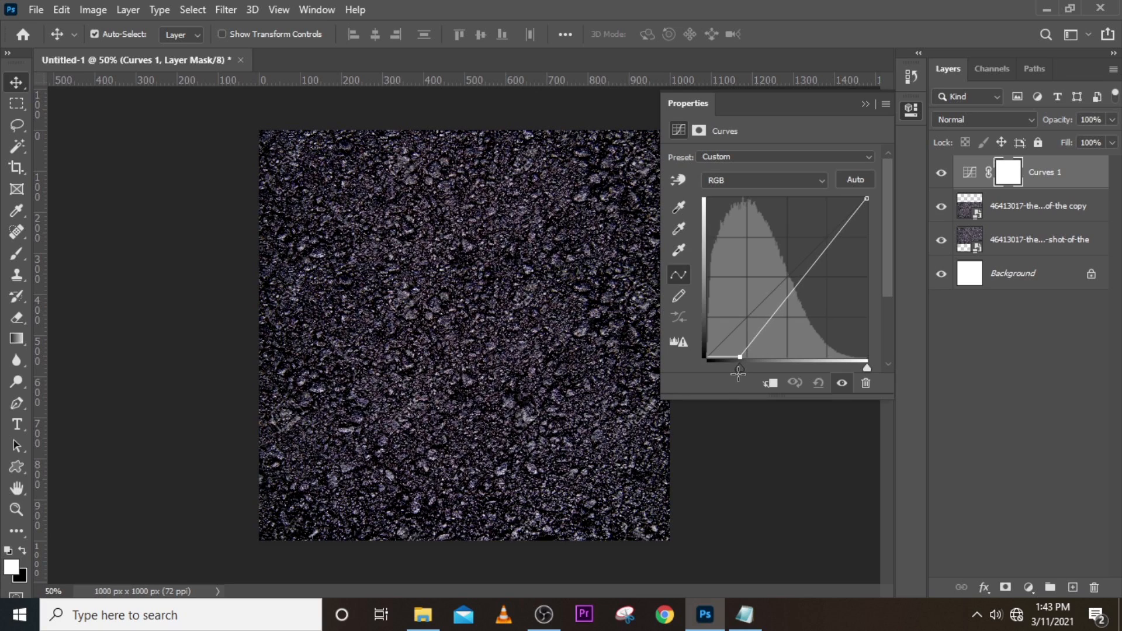
click(941, 173)
click(941, 173)
In the Curves adjustment, raise the Red channel's midpoint slightly and lower the Green channel's midpoint slightly
click(821, 181)
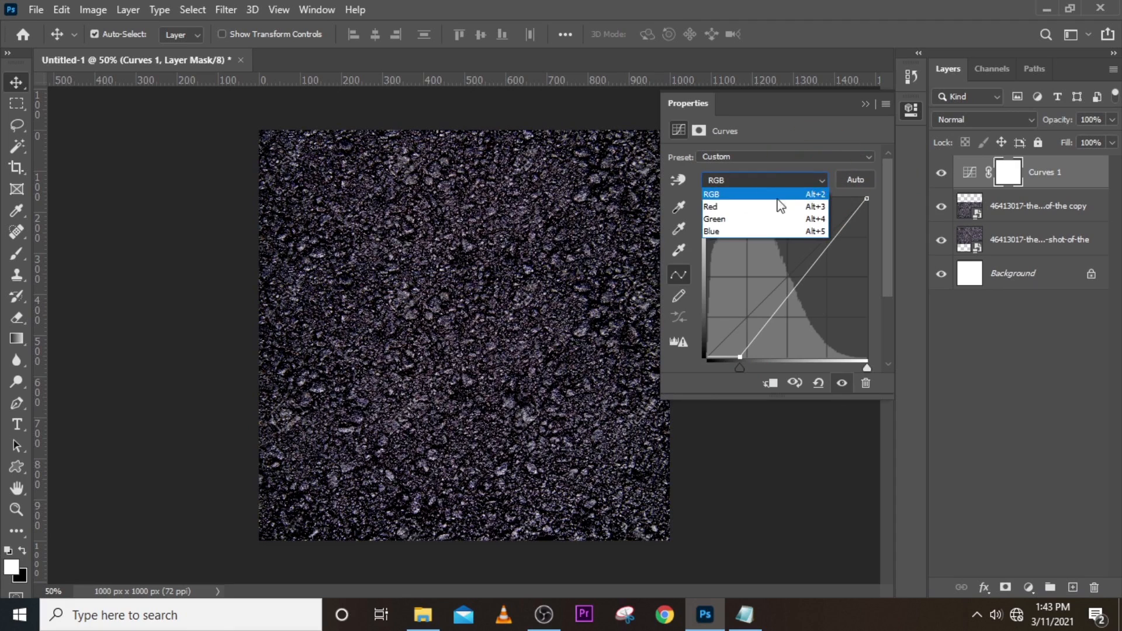
click(739, 209)
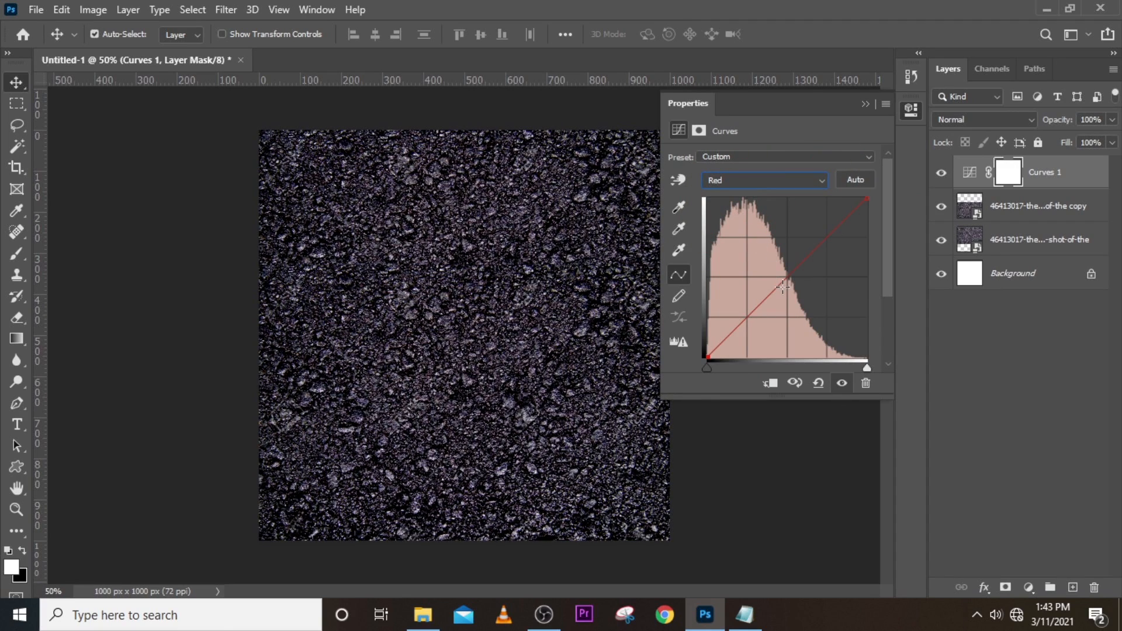
drag(783, 286, 779, 278)
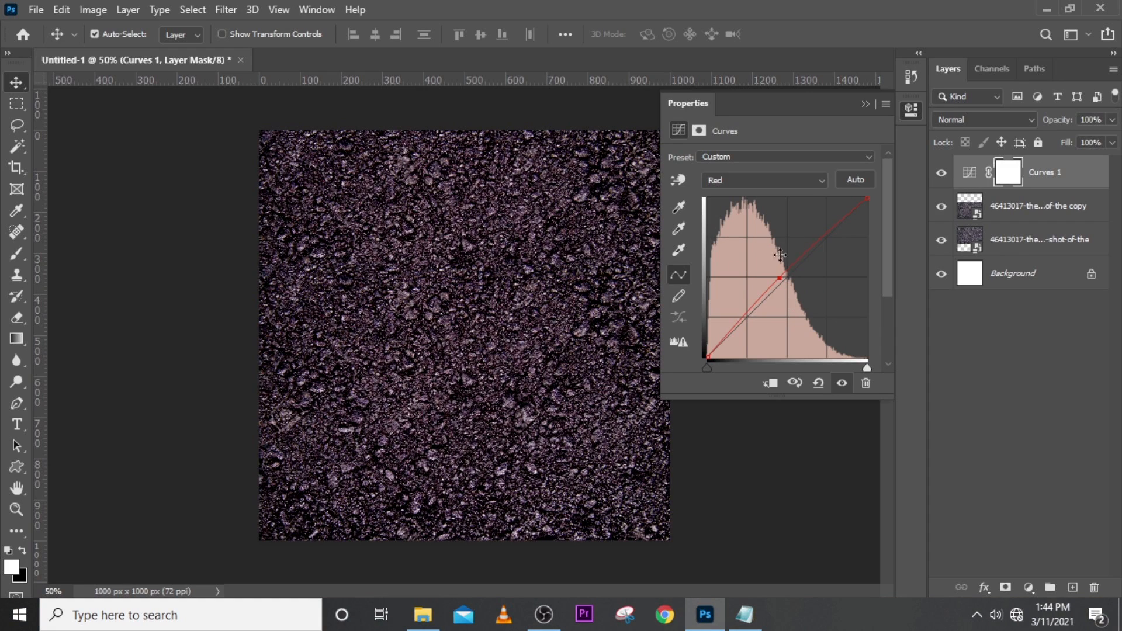
click(799, 186)
click(767, 217)
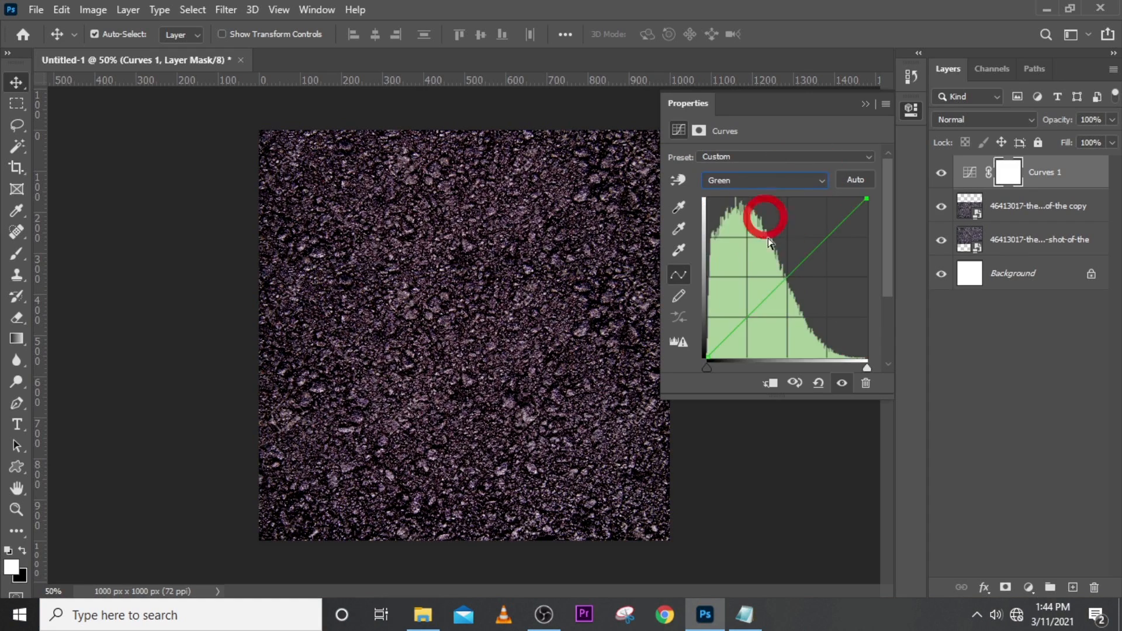
drag(783, 286, 790, 285)
Lower the midpoint of the Blue channel's curve slightly to give the asphalt a reddish tint
click(789, 182)
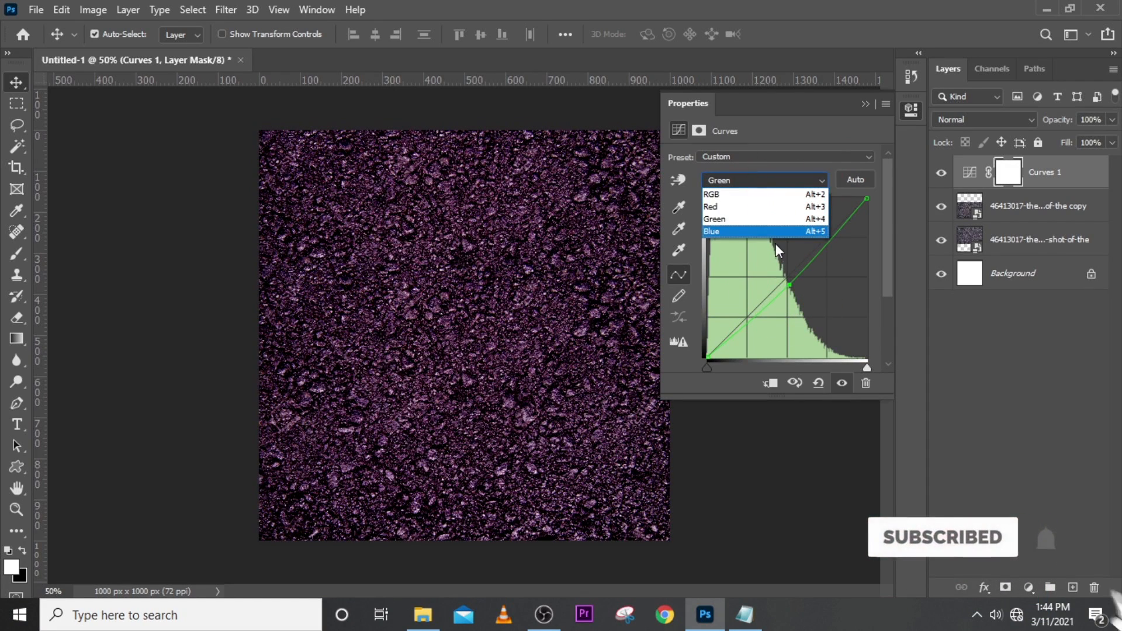
click(765, 231)
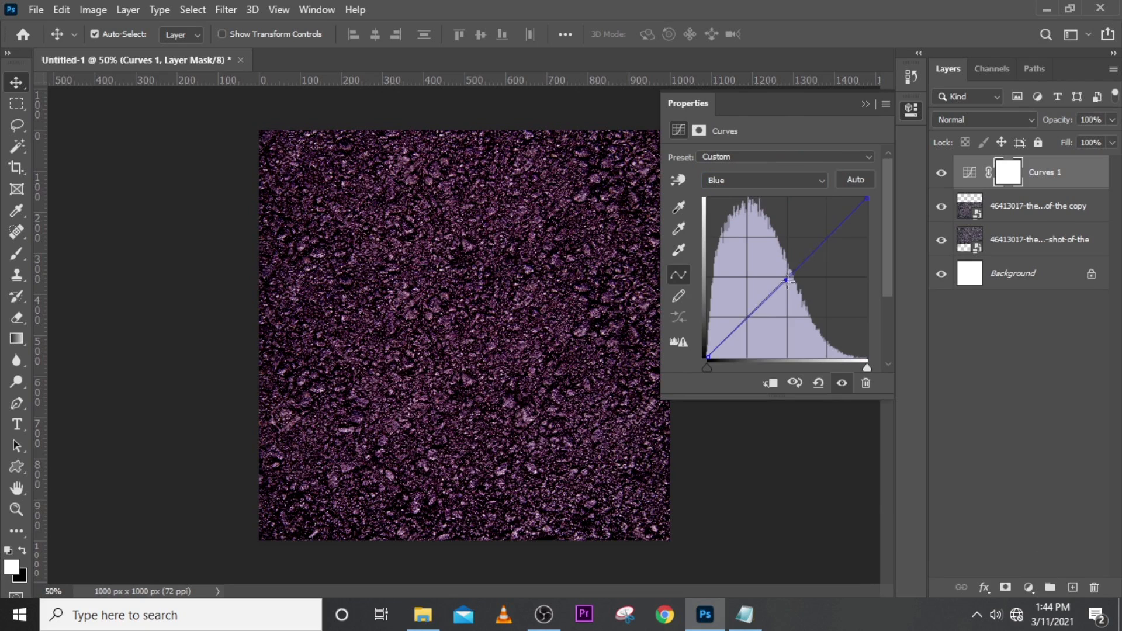
drag(788, 285, 790, 289)
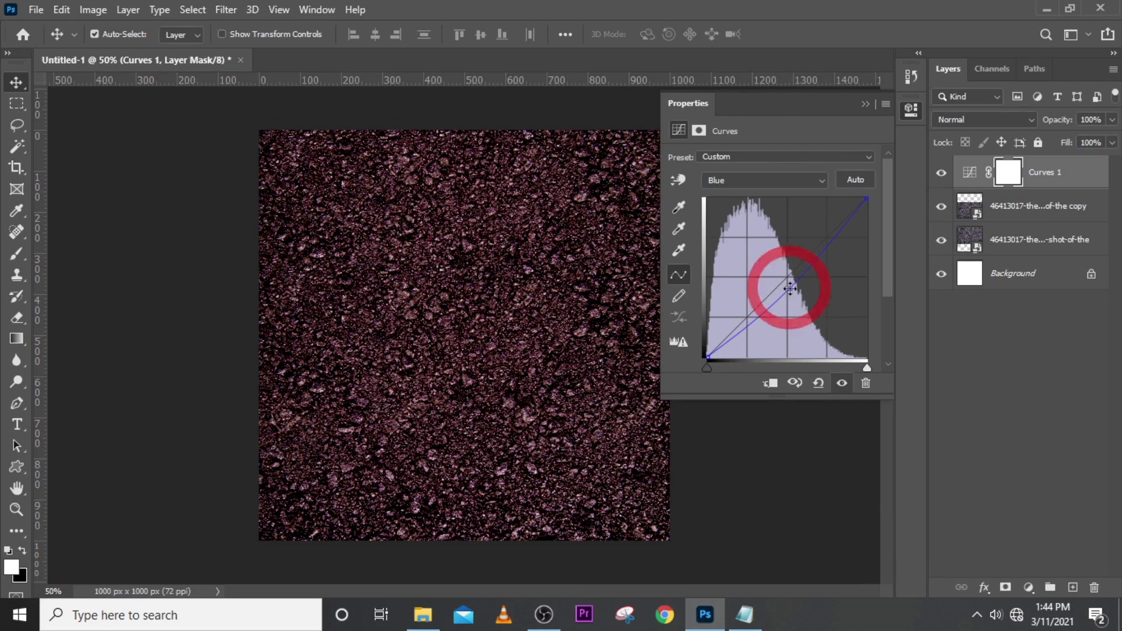
click(1074, 179)
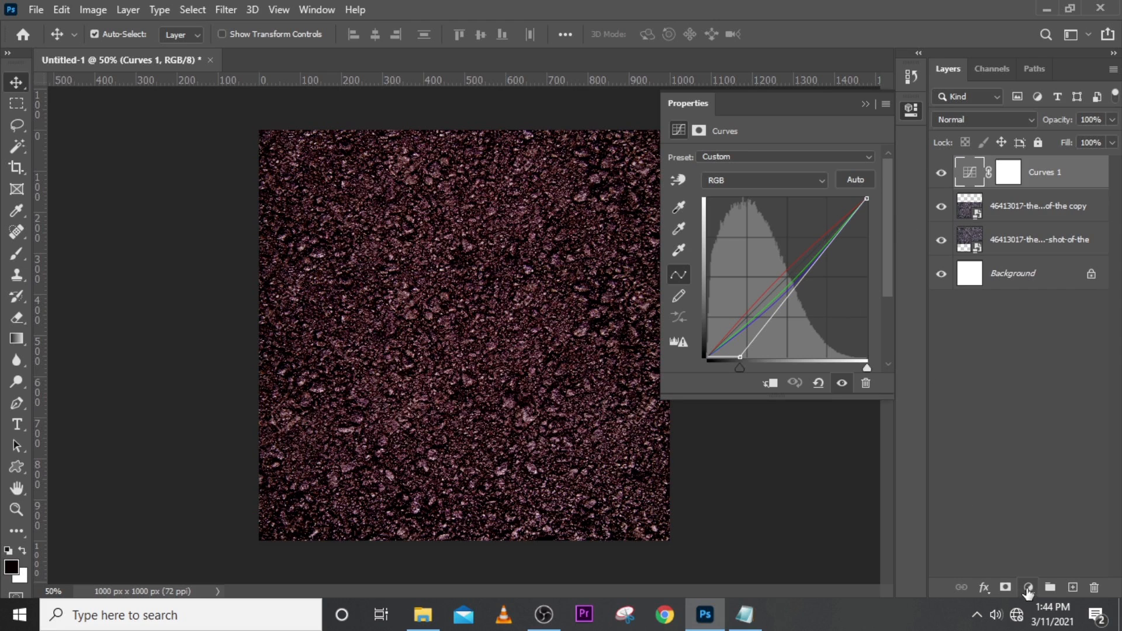
Add a Solid Color fill layer above the Curves layer with the colour #0f0000
click(1027, 590)
click(1014, 301)
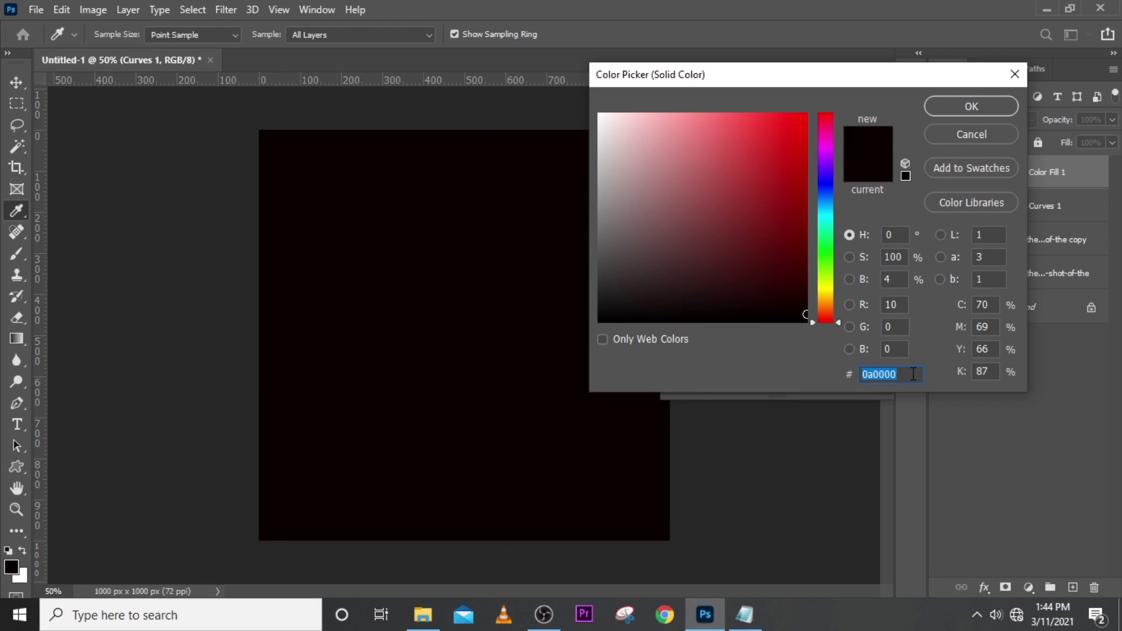
text(0f)
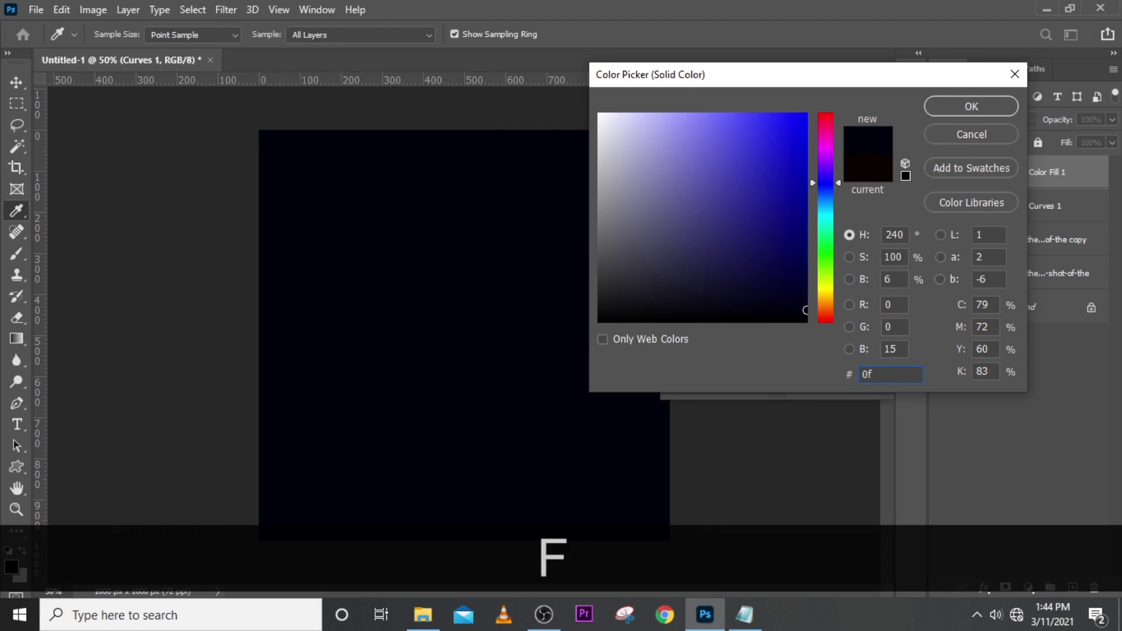
text(0000)
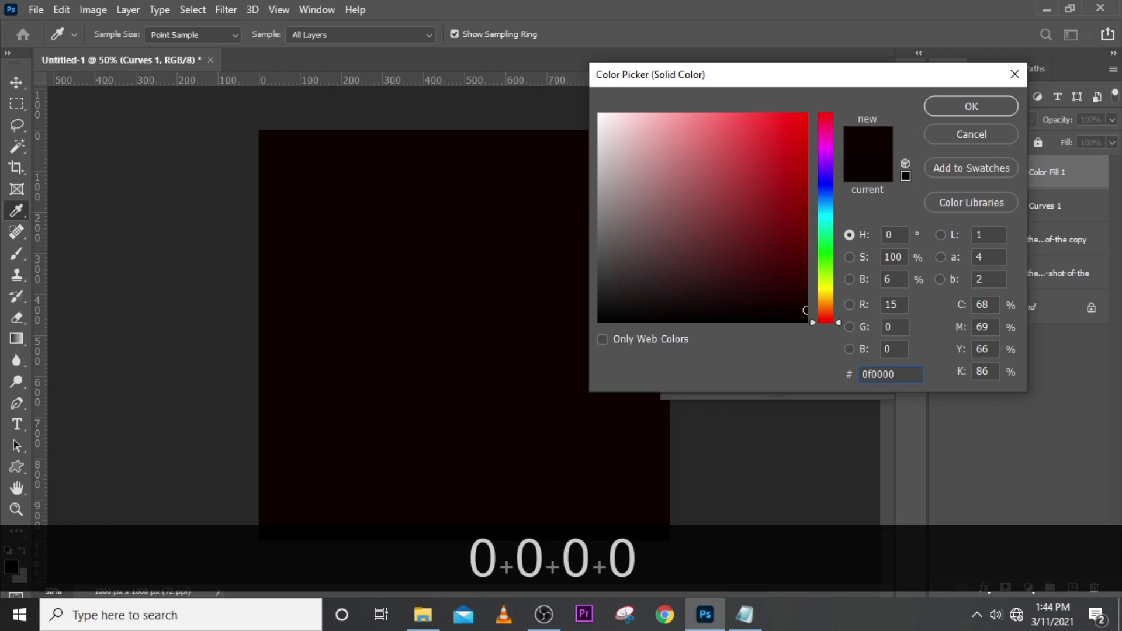
click(975, 103)
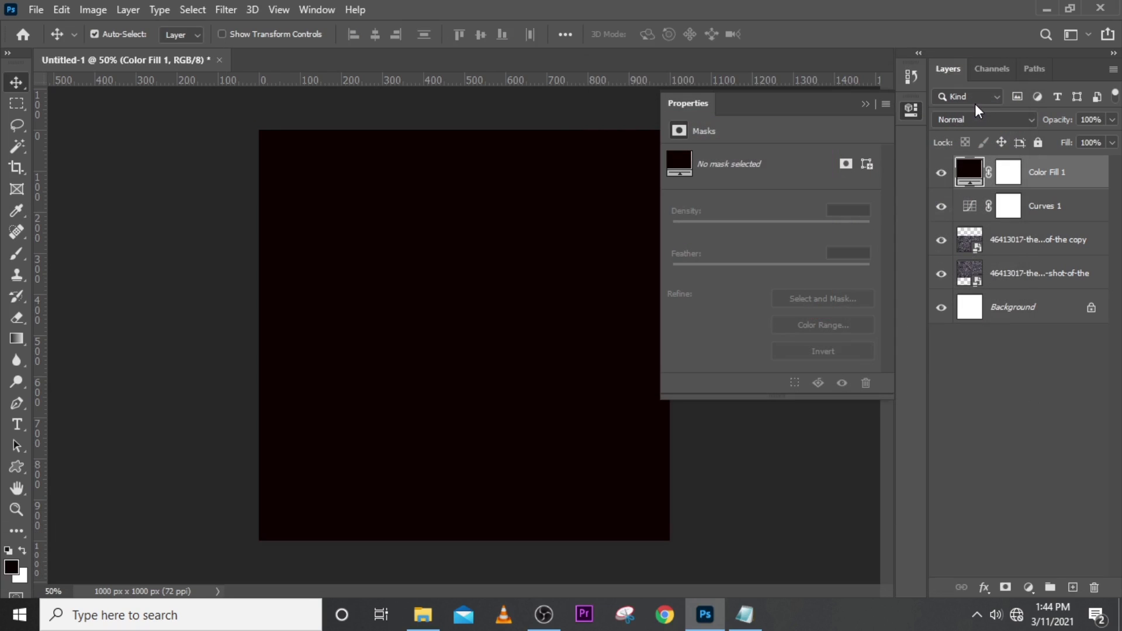
Reduce the Color Fill 1 layer's fill to 91% and collapse the layer properties
click(1112, 142)
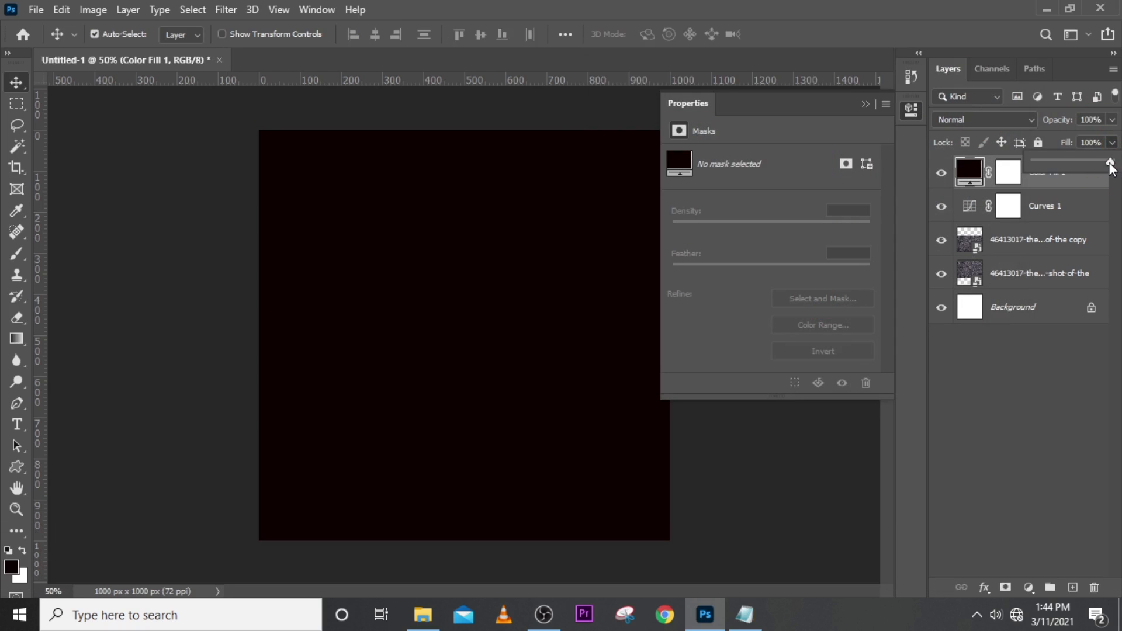
drag(1110, 162, 1109, 163)
click(862, 105)
Paint the centre of the Color Fill 1 mask with a soft black 500 px brush at 100% opacity to reveal the asphalt
click(1016, 174)
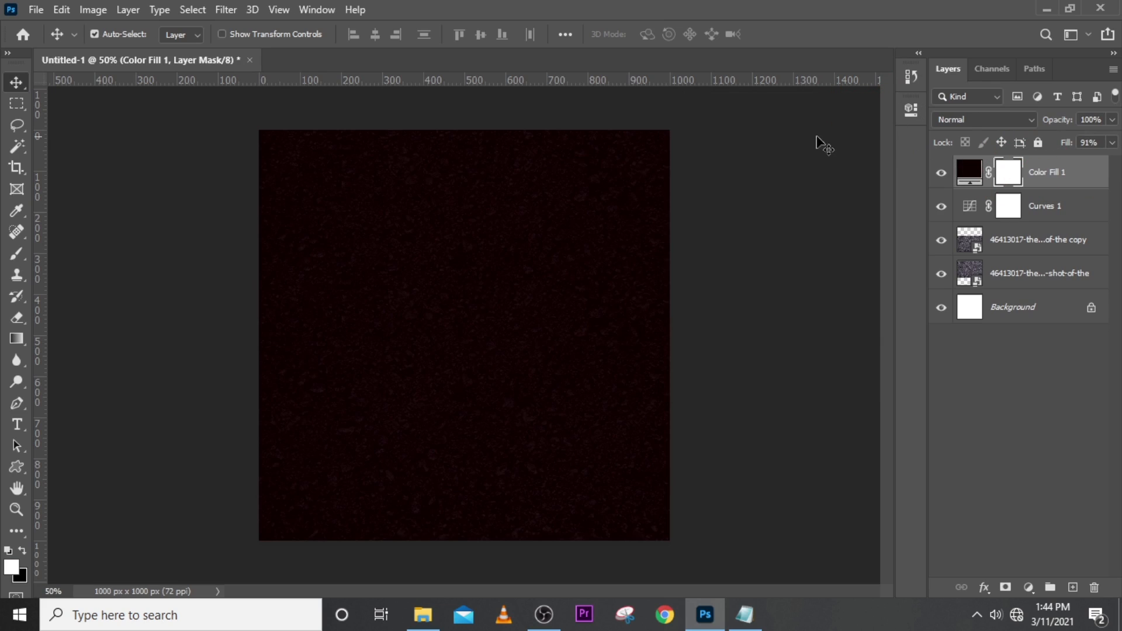
click(19, 256)
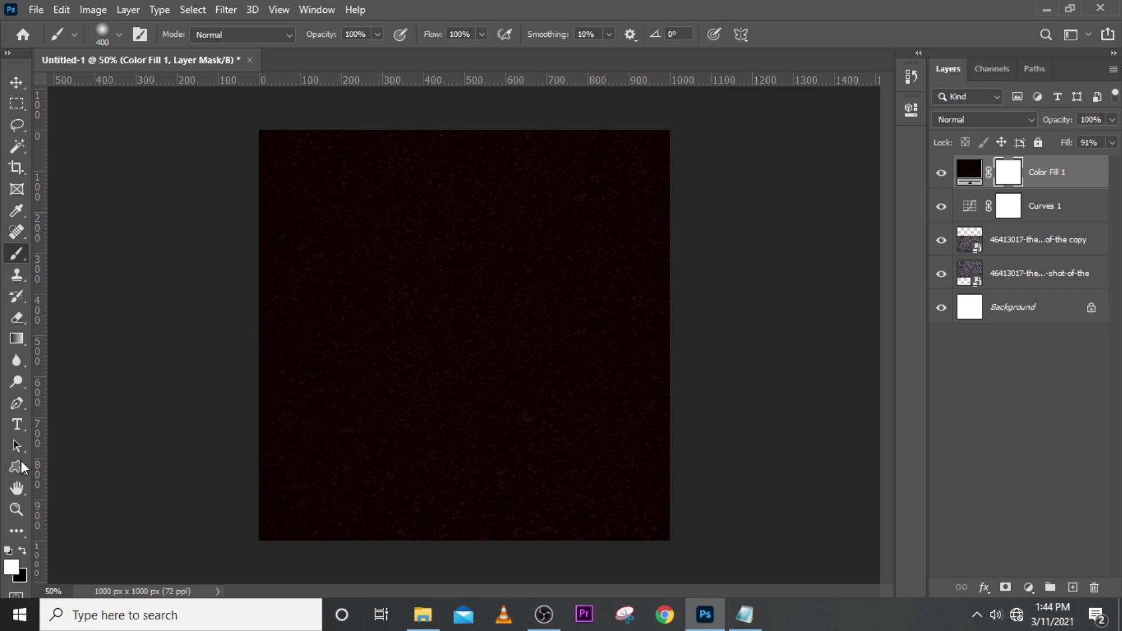
click(22, 551)
mouse_move(373, 34)
mouse_down()
mouse_move(372, 55)
mouse_move(386, 52)
mouse_up()
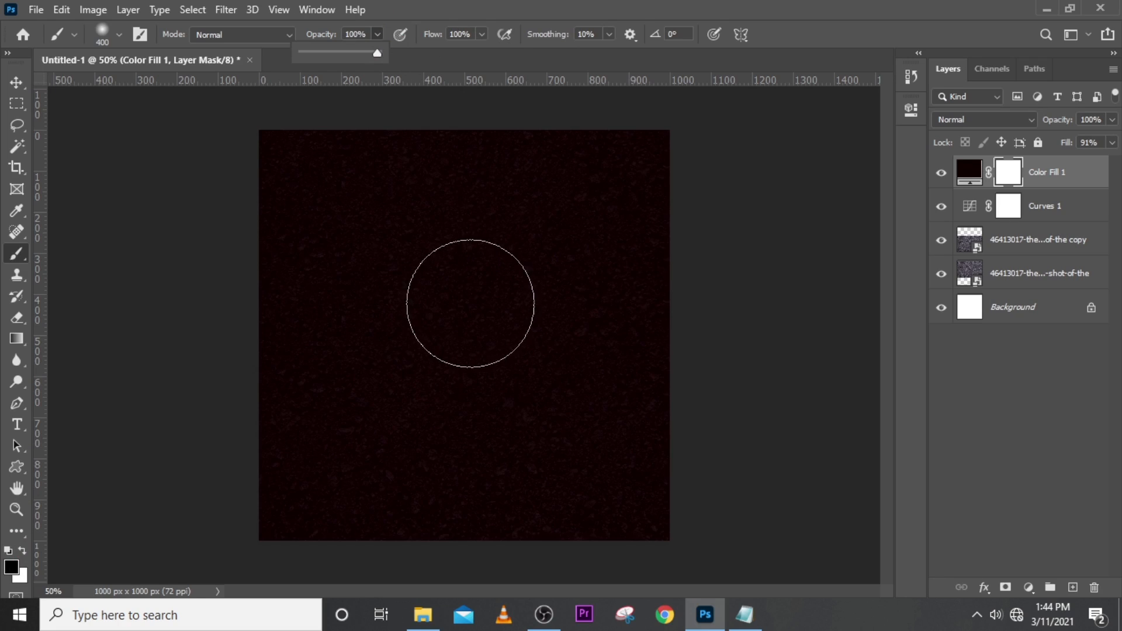
key(bracketright)
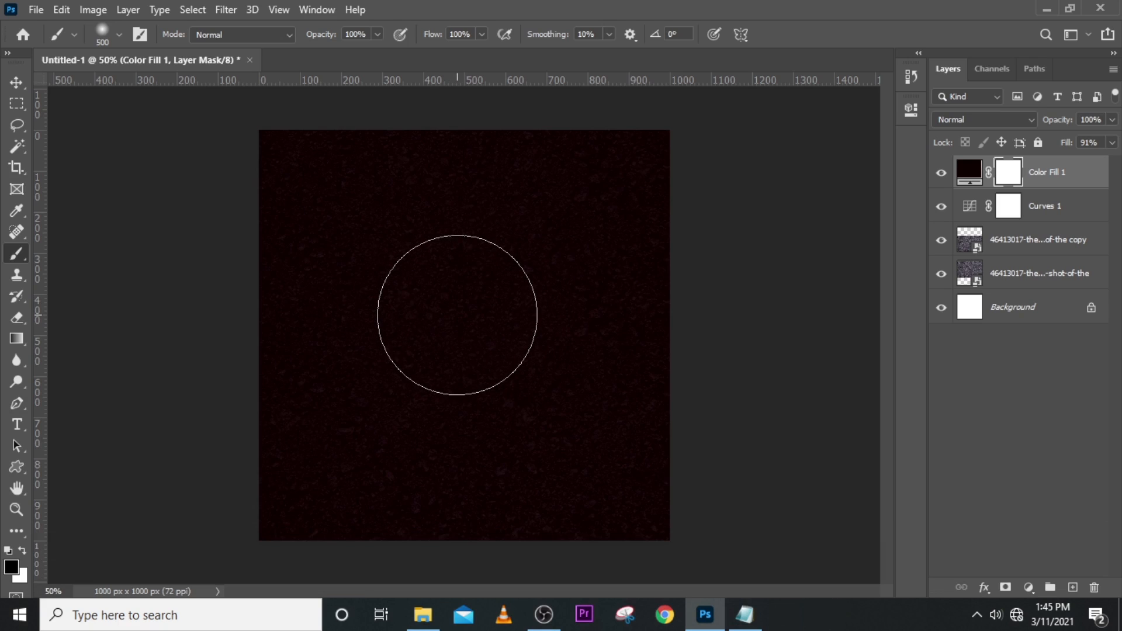
mouse_move(457, 315)
mouse_down()
mouse_move(461, 333)
mouse_move(485, 338)
mouse_move(481, 328)
mouse_up()
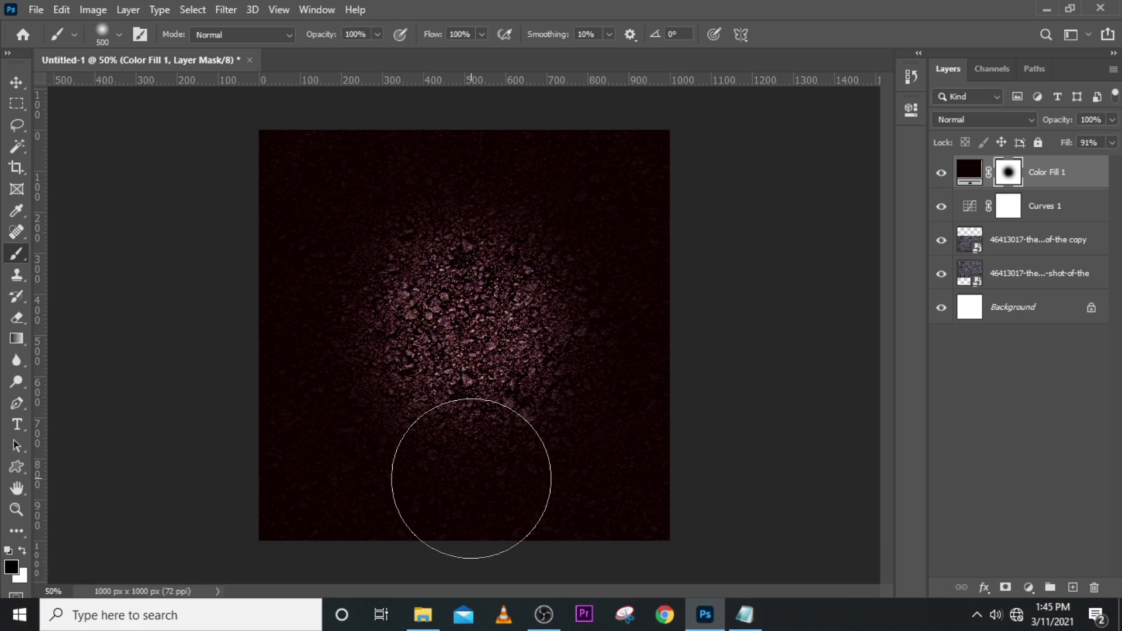
Extend the revealed asphalt down to the lower canvas edge and across the middle with a 400 px black brush on the fill mask
key(bracketleft)
mouse_move(478, 468)
mouse_down()
mouse_move(466, 480)
mouse_move(471, 468)
mouse_up()
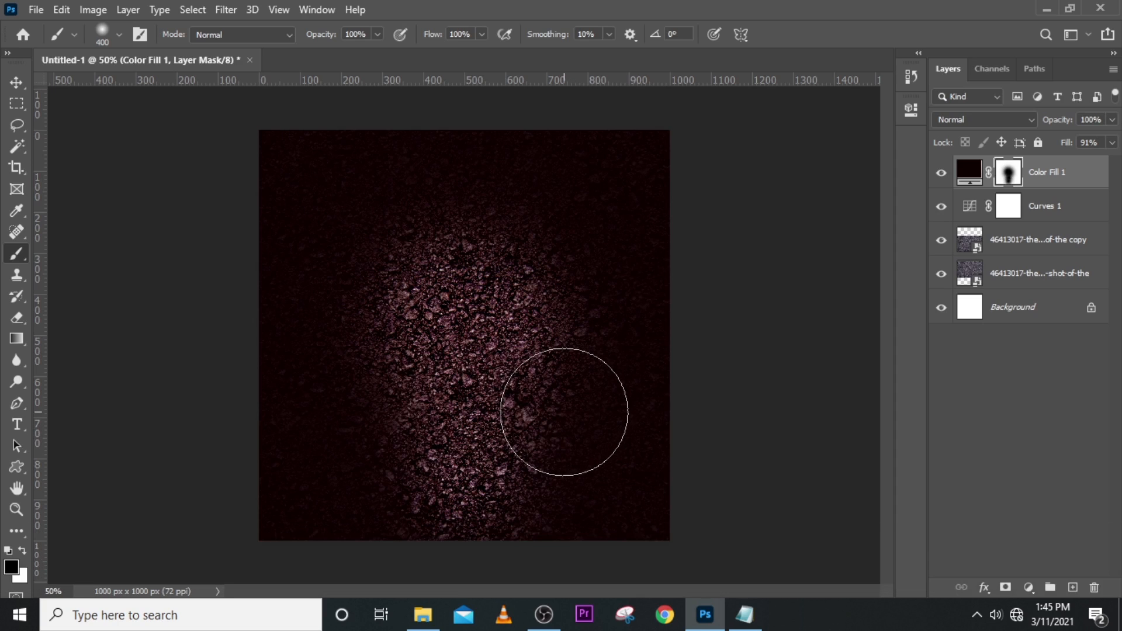
mouse_move(544, 331)
mouse_down()
mouse_move(562, 319)
mouse_move(409, 321)
mouse_move(425, 312)
mouse_move(444, 327)
mouse_up()
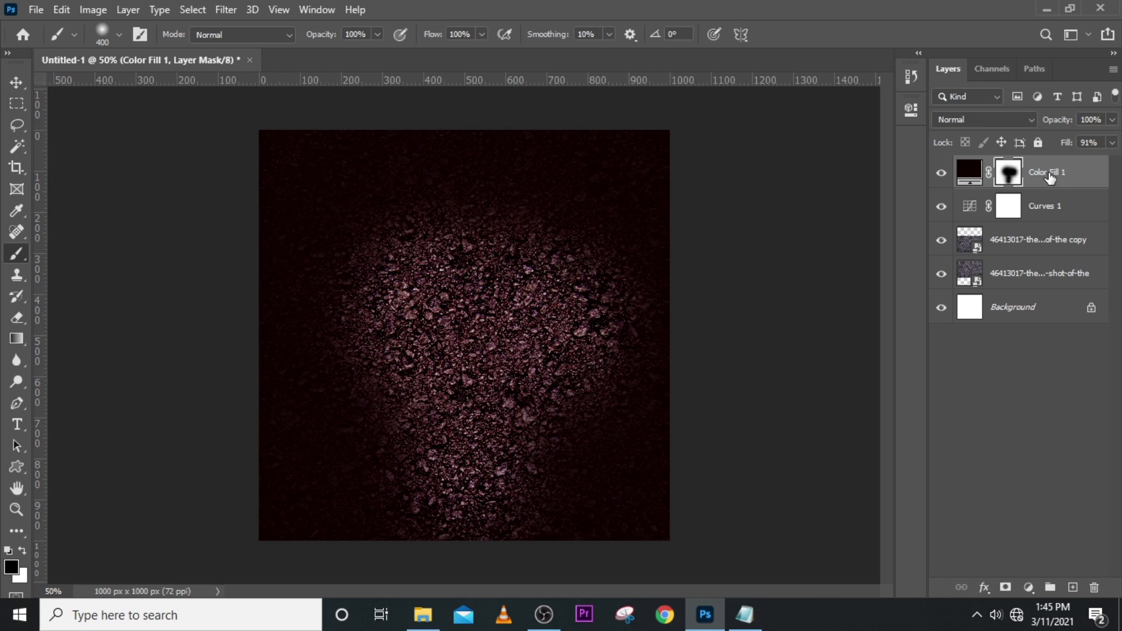
click(969, 172)
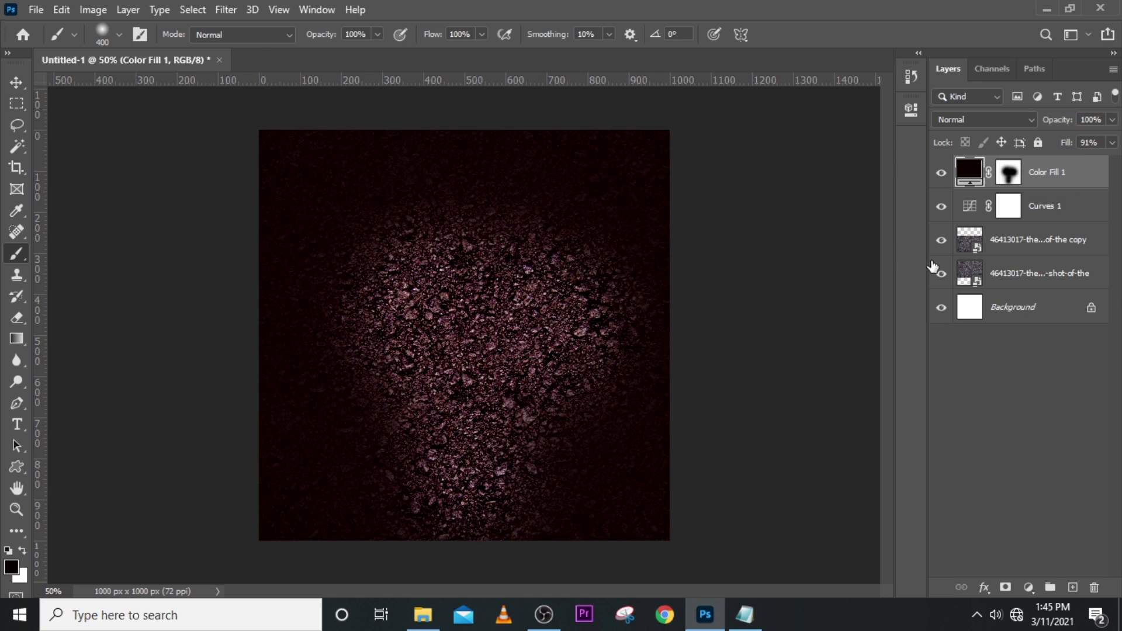
Place the feet-and-shoes selfie image into the design, enlarge it to about 292%, and position it over the lower half of the canvas
click(423, 615)
drag(344, 193, 541, 418)
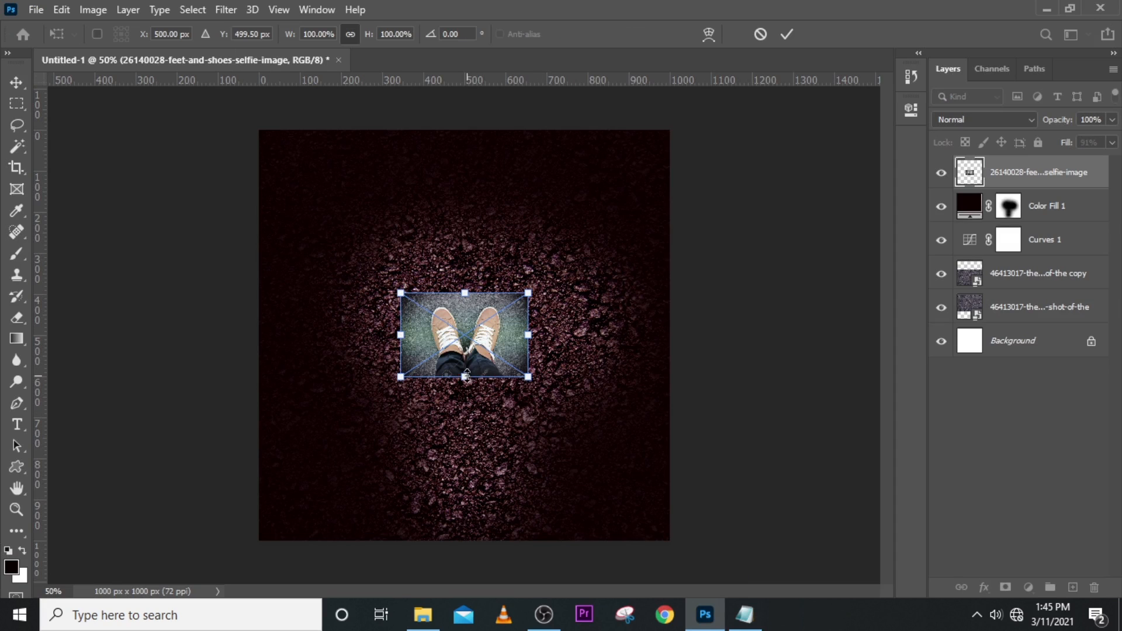
drag(465, 377, 462, 535)
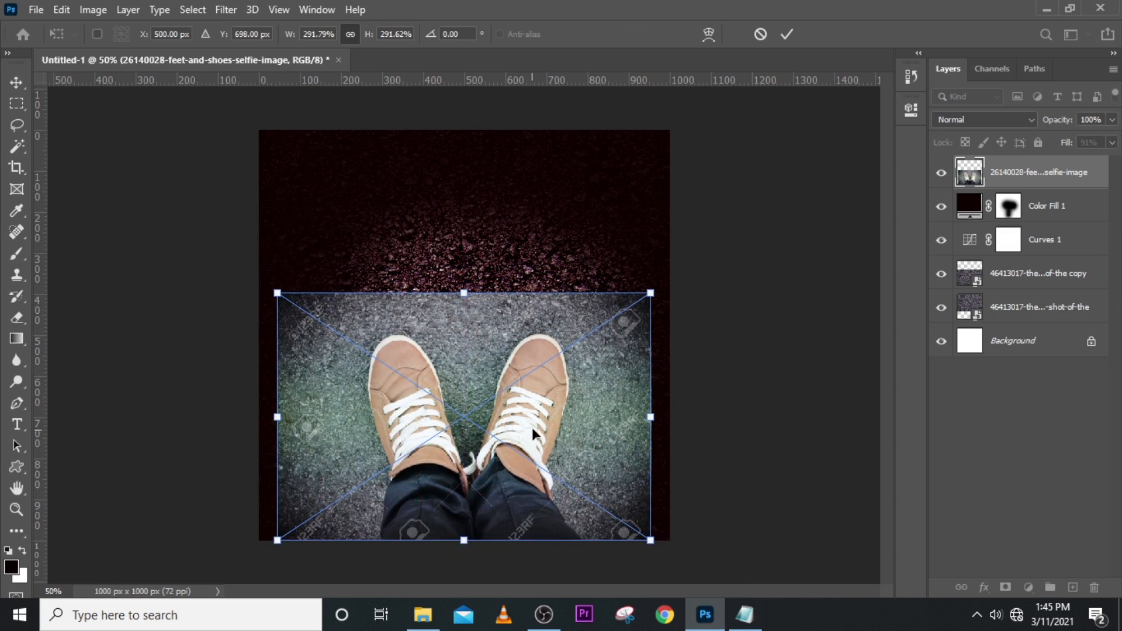
drag(532, 427, 549, 402)
key(Return)
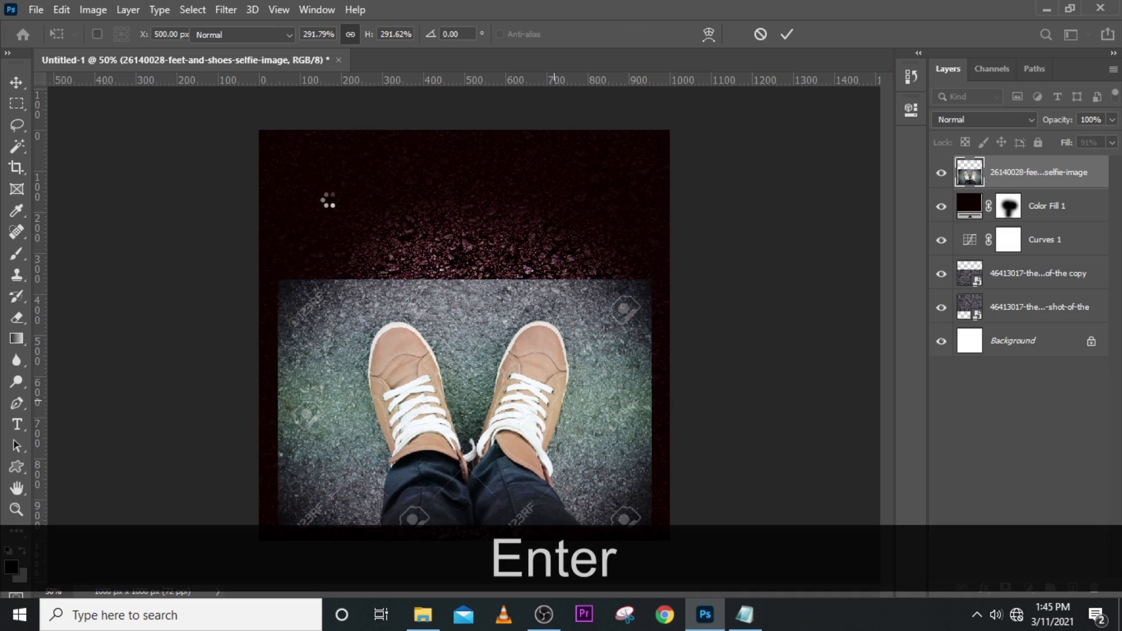
Select both shoes and the trouser legs in the photo with the Quick Selection tool in add mode
key(b)
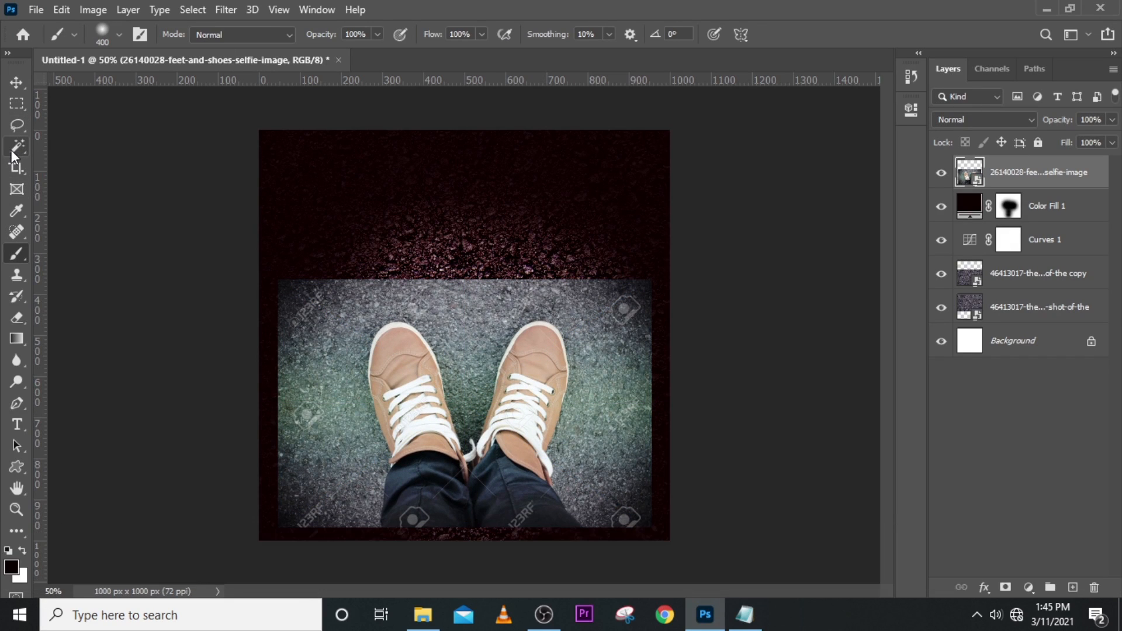
click(14, 126)
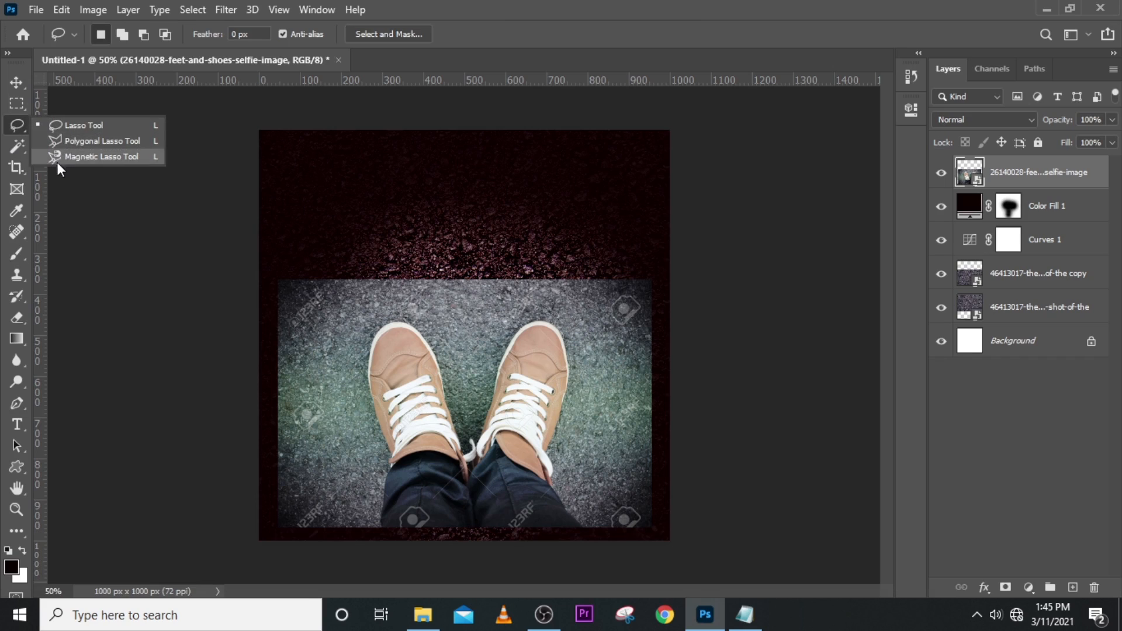
click(18, 146)
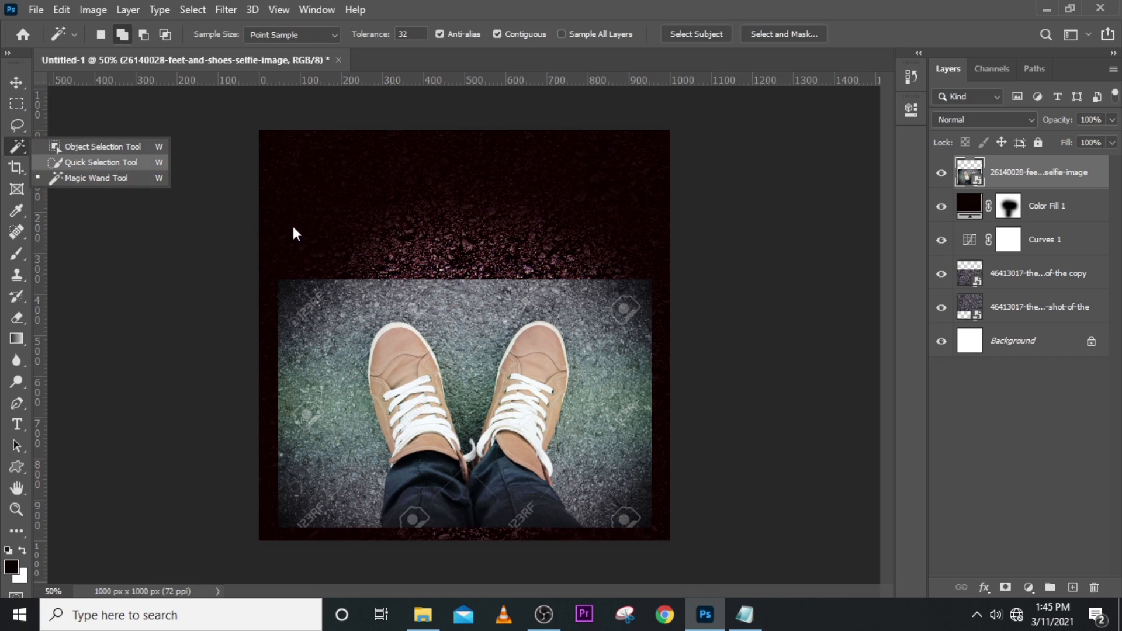
click(140, 166)
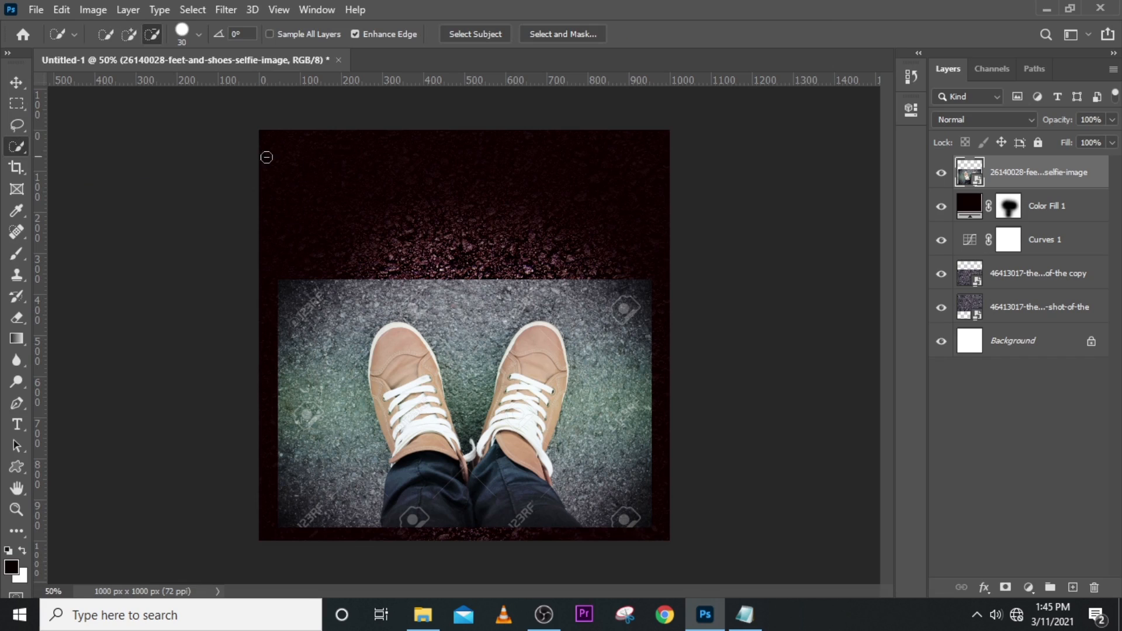
click(128, 34)
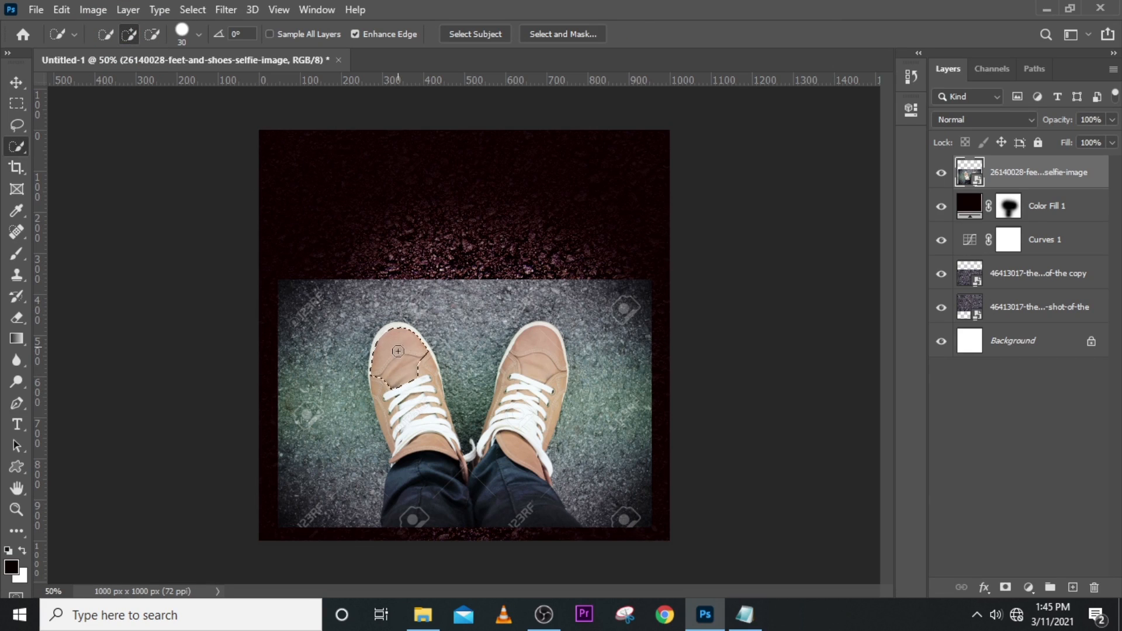
click(395, 348)
mouse_move(398, 395)
mouse_down()
mouse_move(406, 421)
mouse_move(388, 383)
mouse_move(389, 418)
mouse_move(417, 418)
mouse_move(428, 454)
mouse_up()
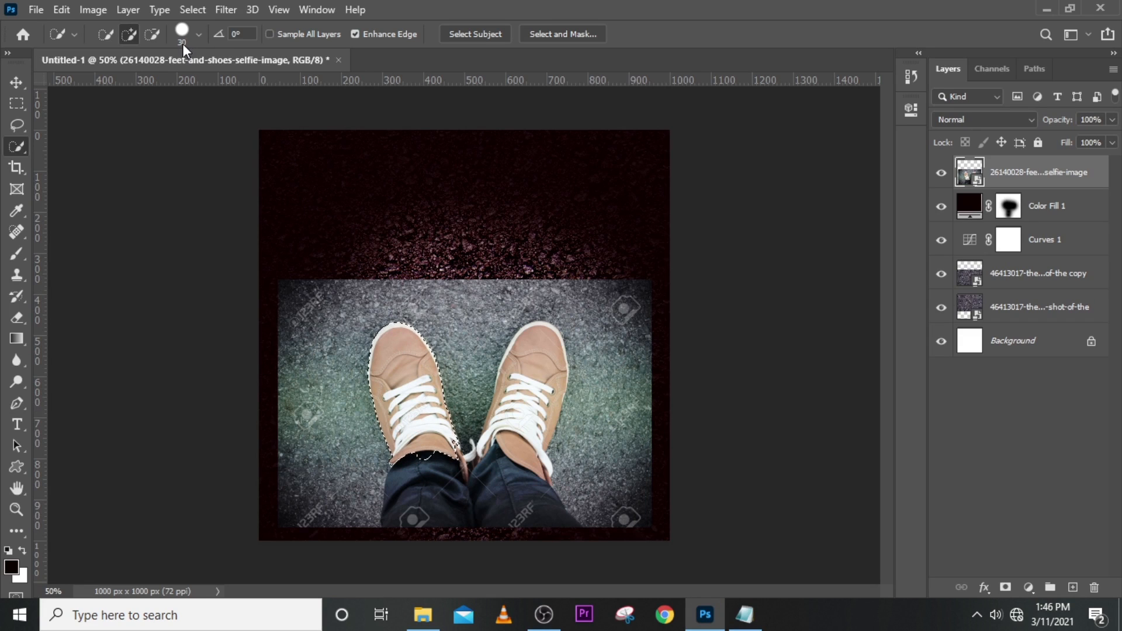
mouse_move(422, 457)
mouse_down()
mouse_move(430, 487)
mouse_move(492, 482)
mouse_move(516, 440)
mouse_up()
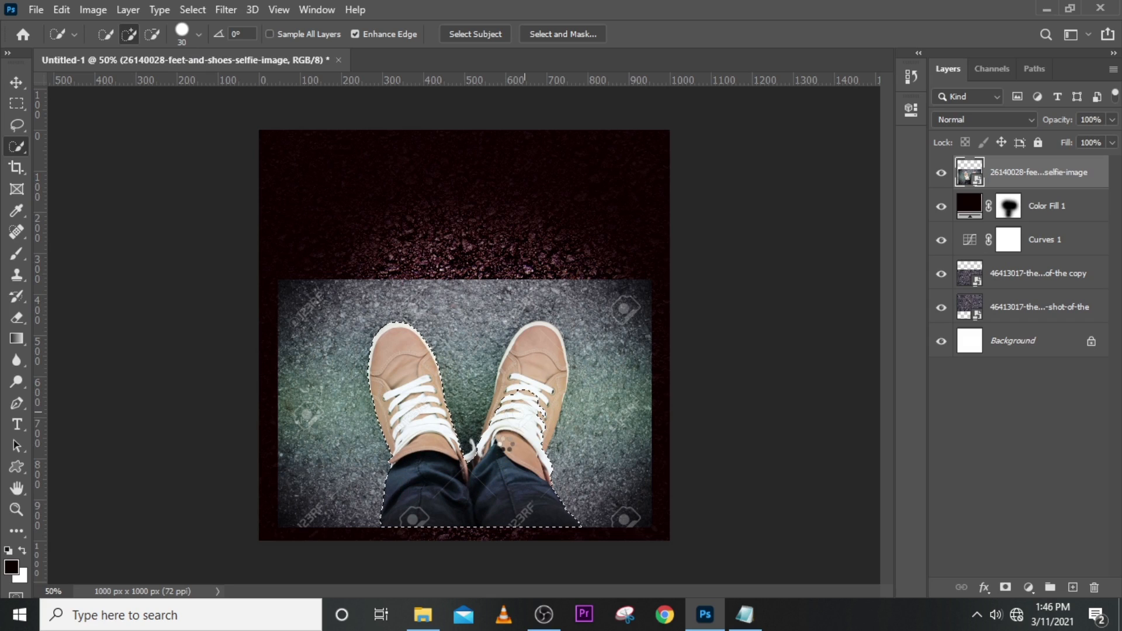
mouse_move(529, 412)
mouse_down()
mouse_move(535, 435)
mouse_move(549, 404)
mouse_move(506, 396)
mouse_up()
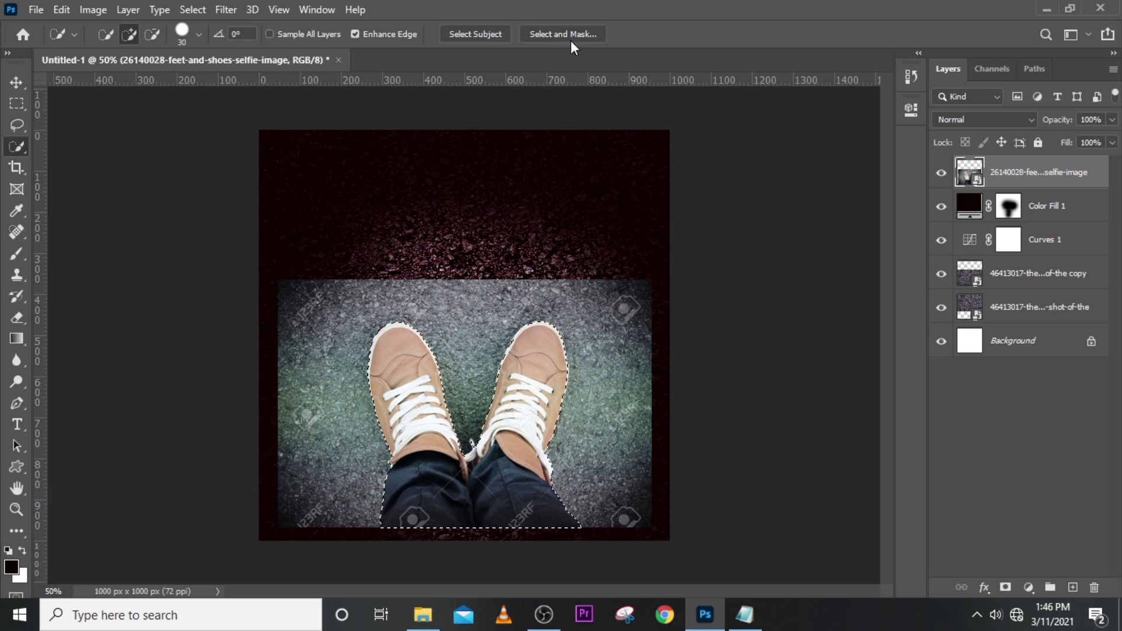
Open the shoe selection in Select and Mask and set Smooth to 6 and the edge detection Radius to 1 px
click(552, 36)
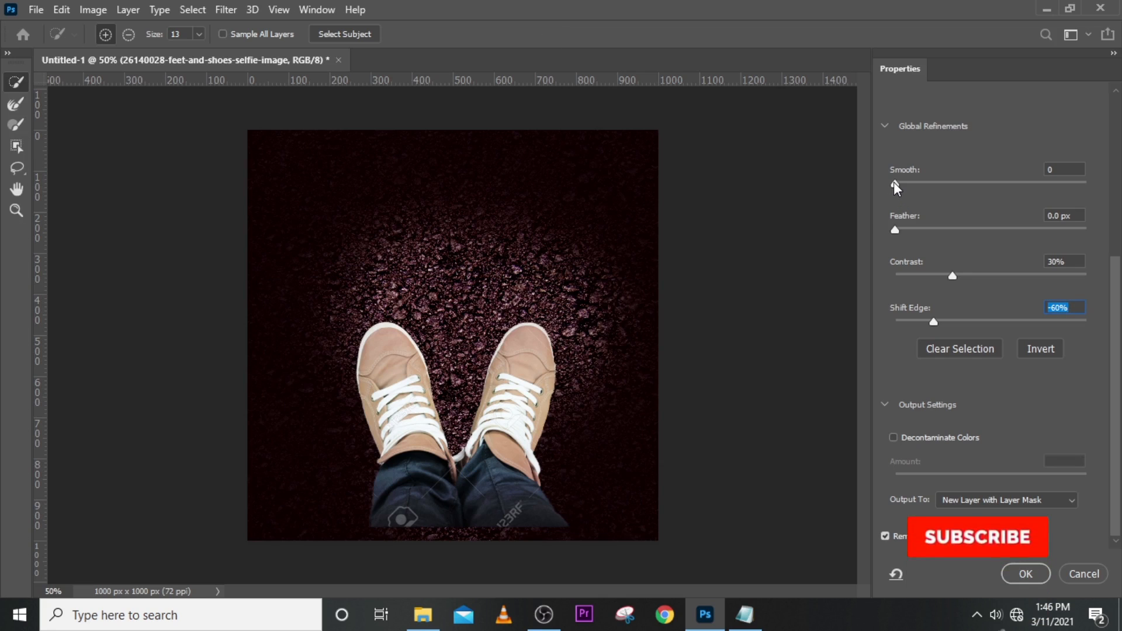
drag(894, 181, 906, 181)
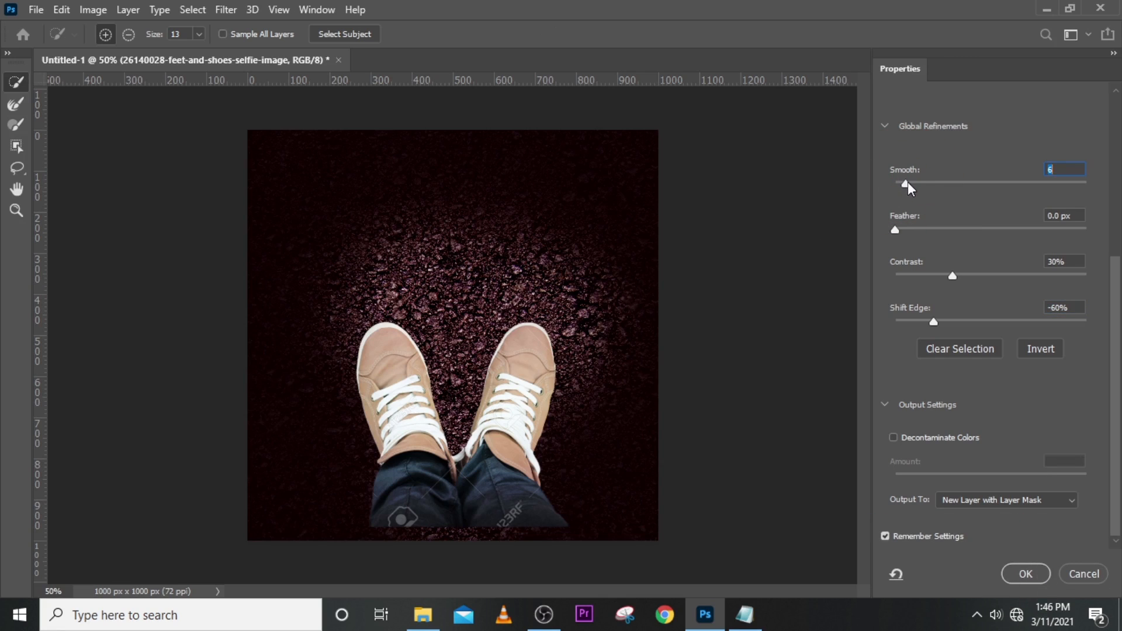
scroll(986, 317, up, 5)
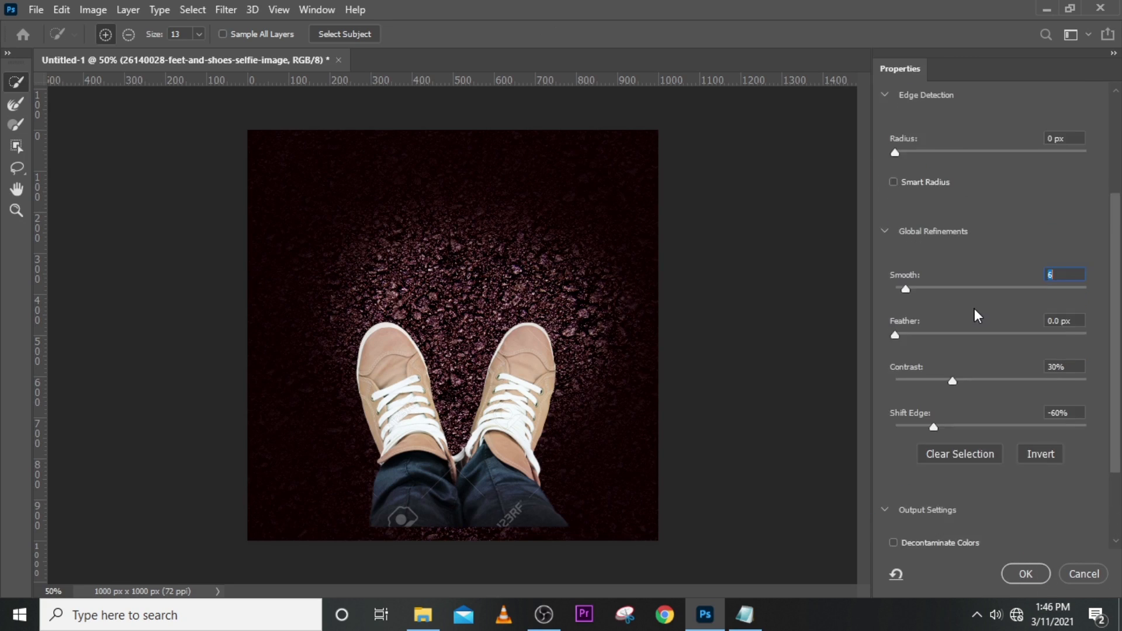
scroll(975, 310, up, 1)
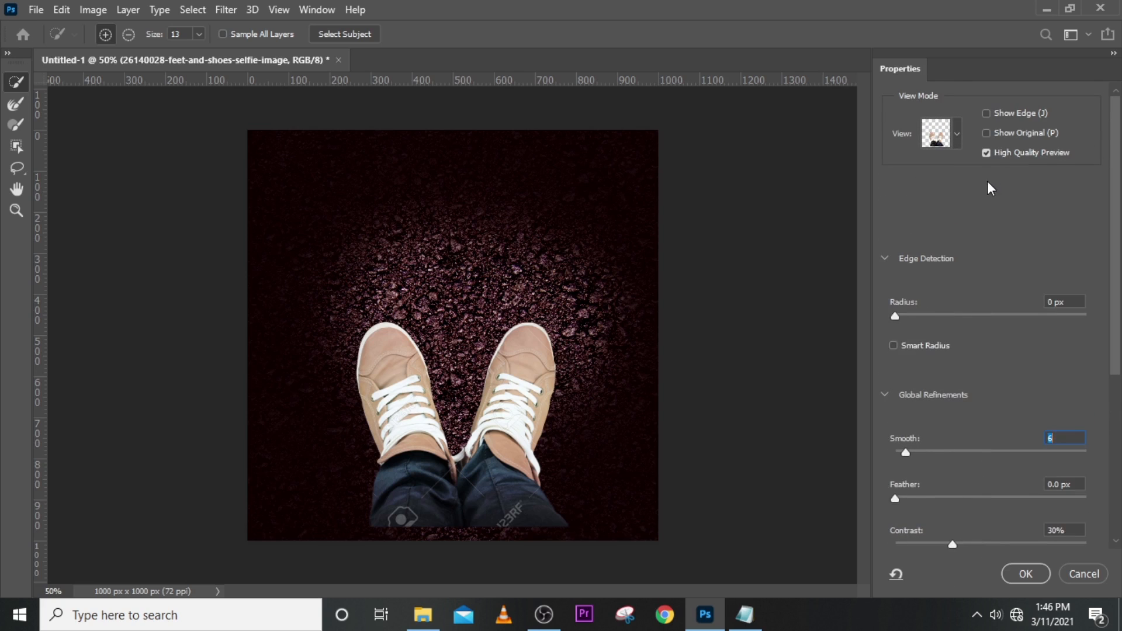
click(987, 152)
click(907, 314)
scroll(945, 407, down, 4)
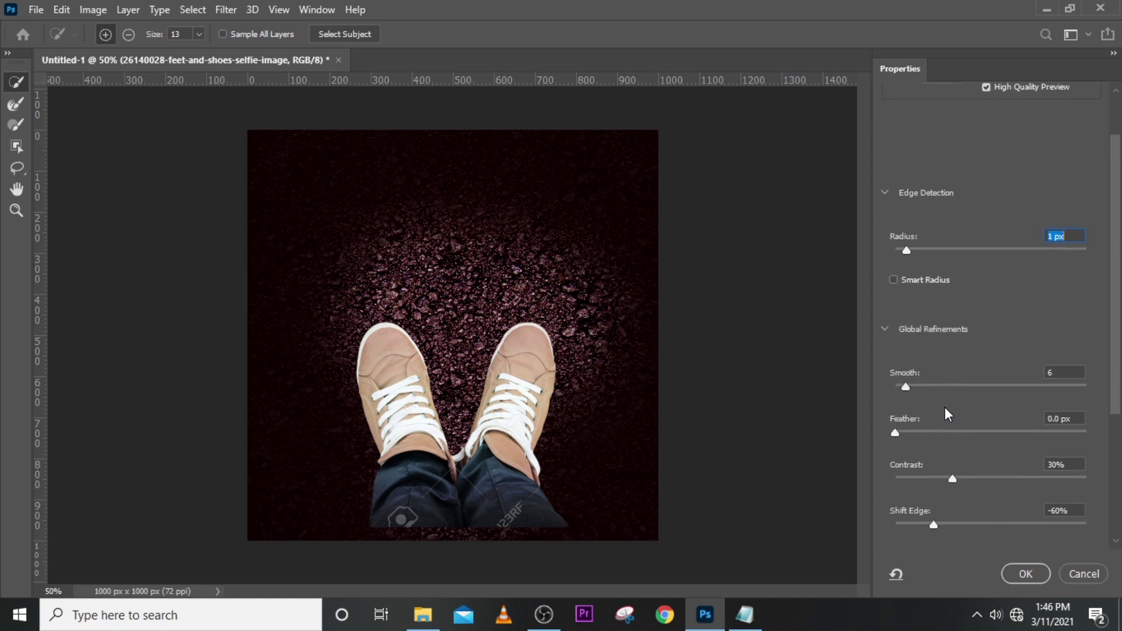
Refine the selection edge with Contrast at 31% and Shift Edge at -68%
drag(949, 412, 953, 411)
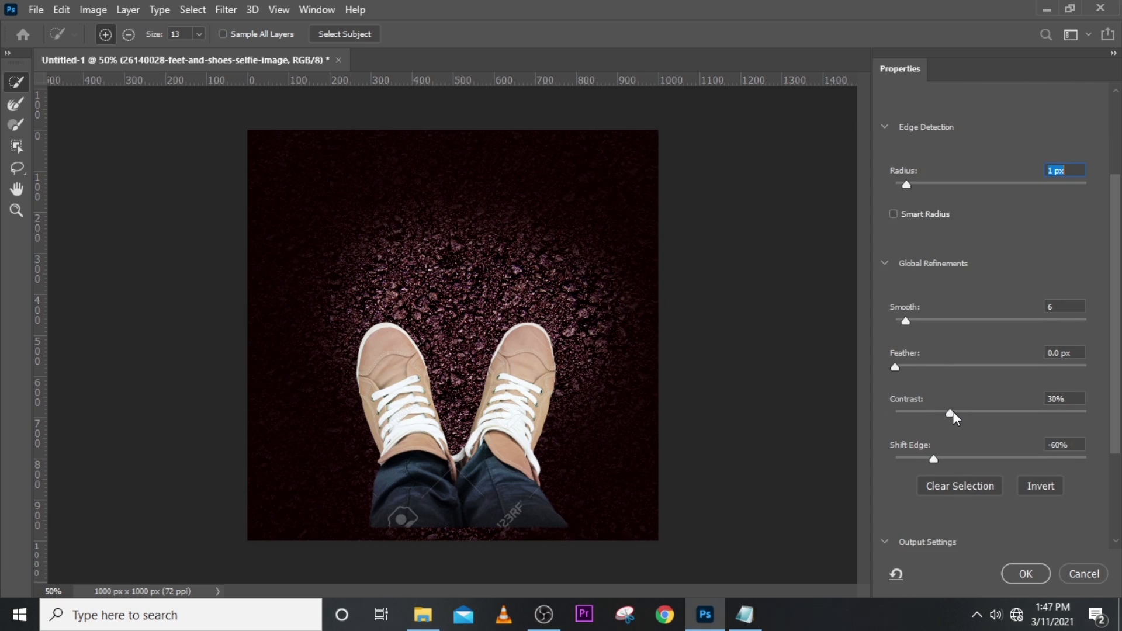
click(955, 411)
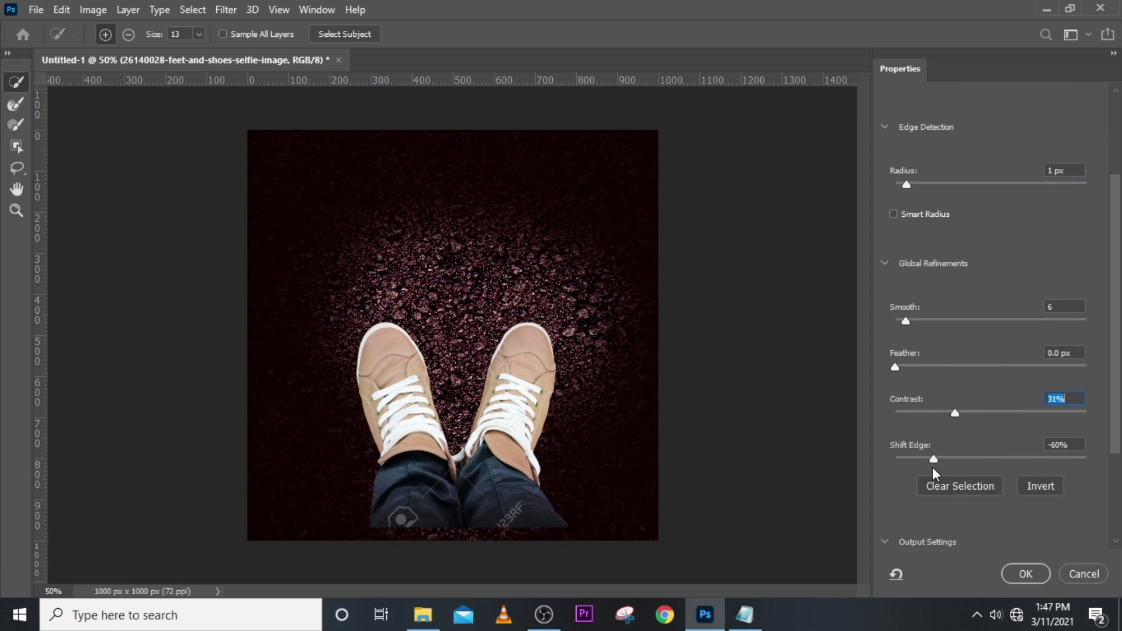
mouse_move(934, 461)
mouse_down()
mouse_move(896, 458)
mouse_move(997, 457)
mouse_move(928, 461)
mouse_up()
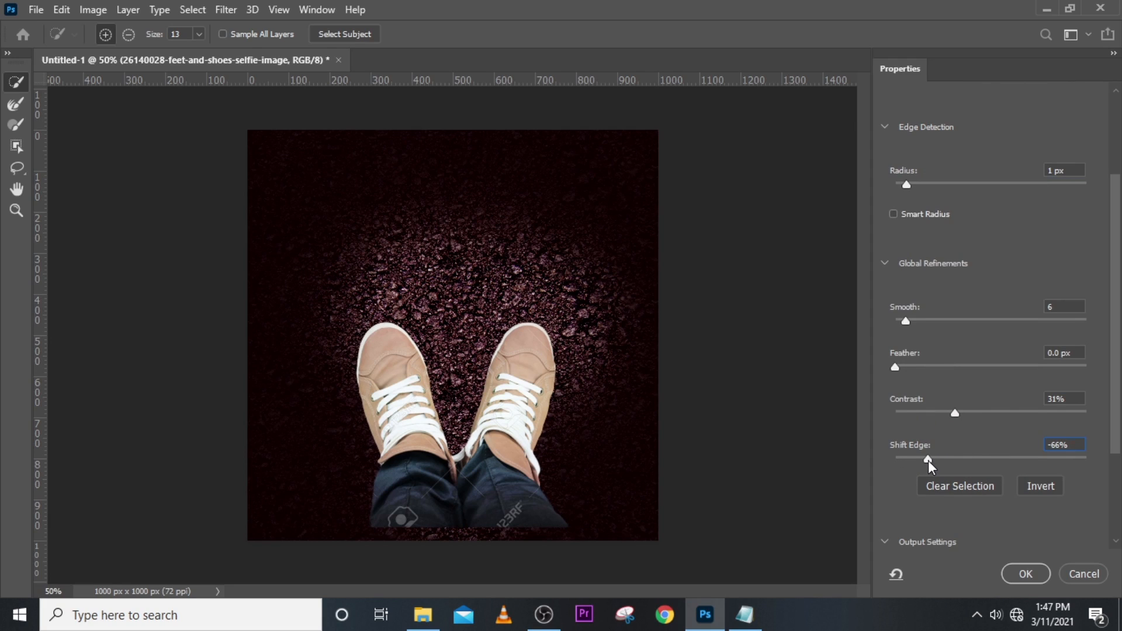
click(1067, 451)
scroll(931, 292, up, 3)
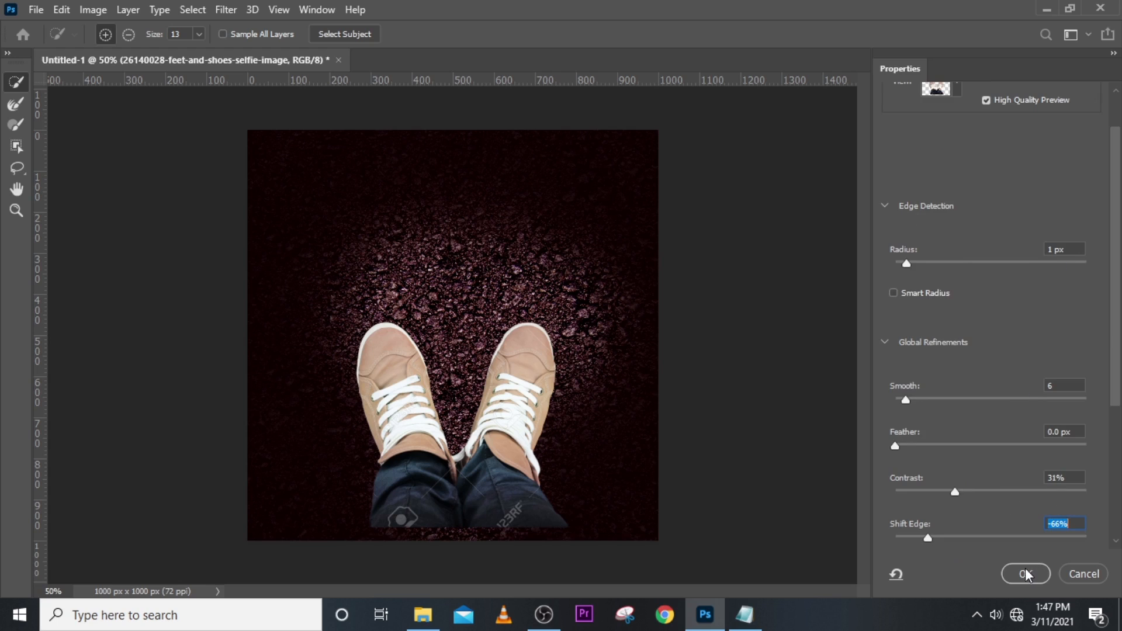
scroll(994, 475, down, 8)
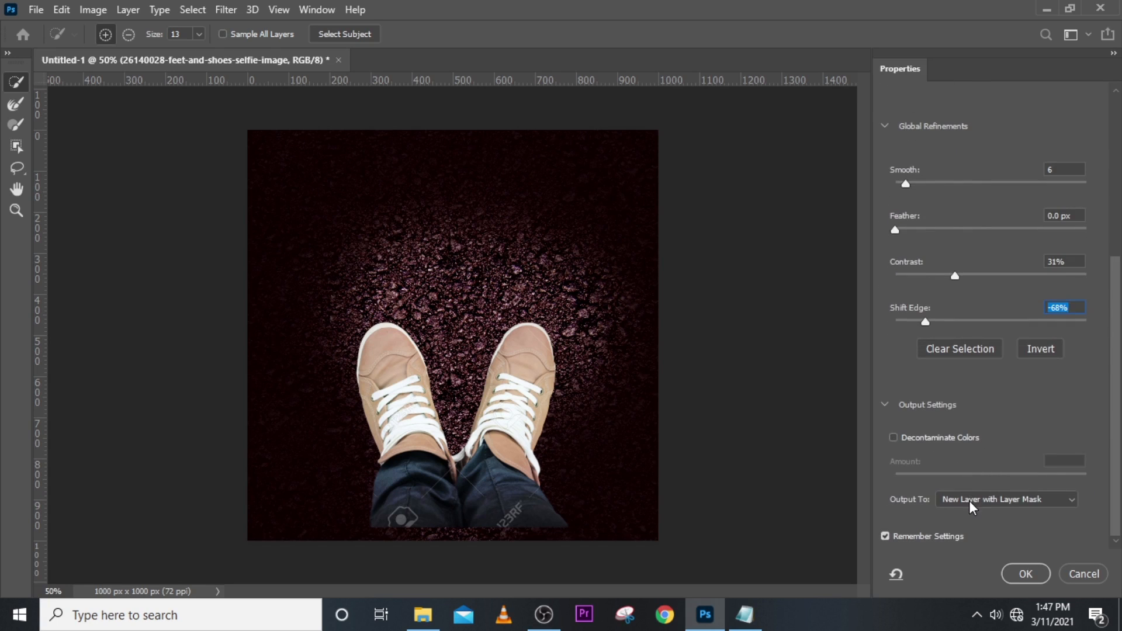
Output the refined selection to a New Layer with Layer Mask
click(969, 500)
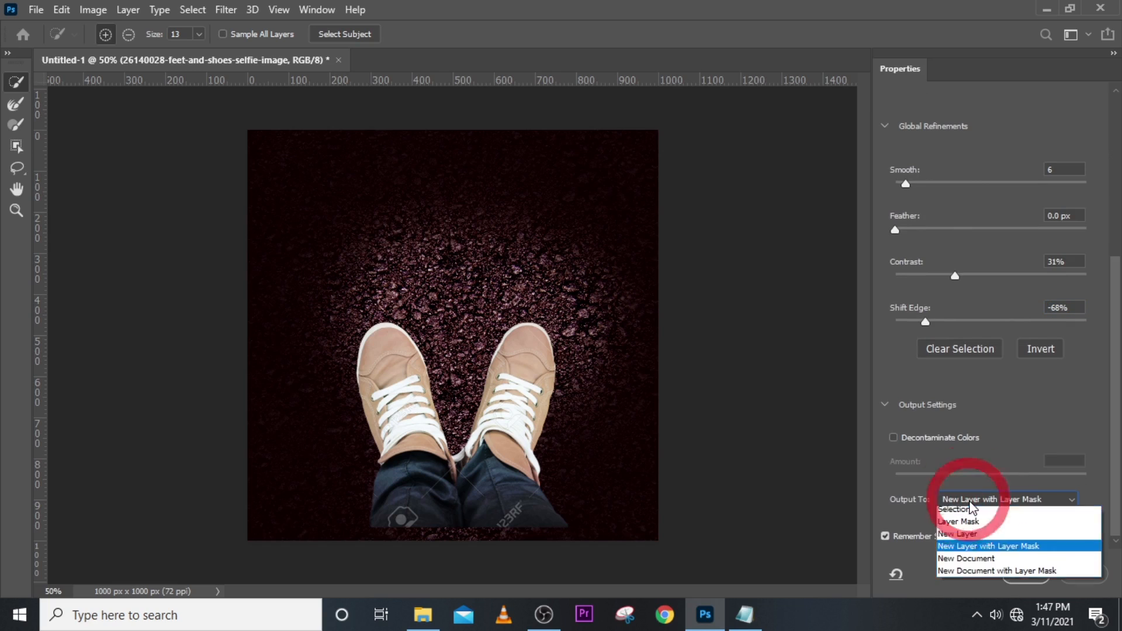
click(999, 549)
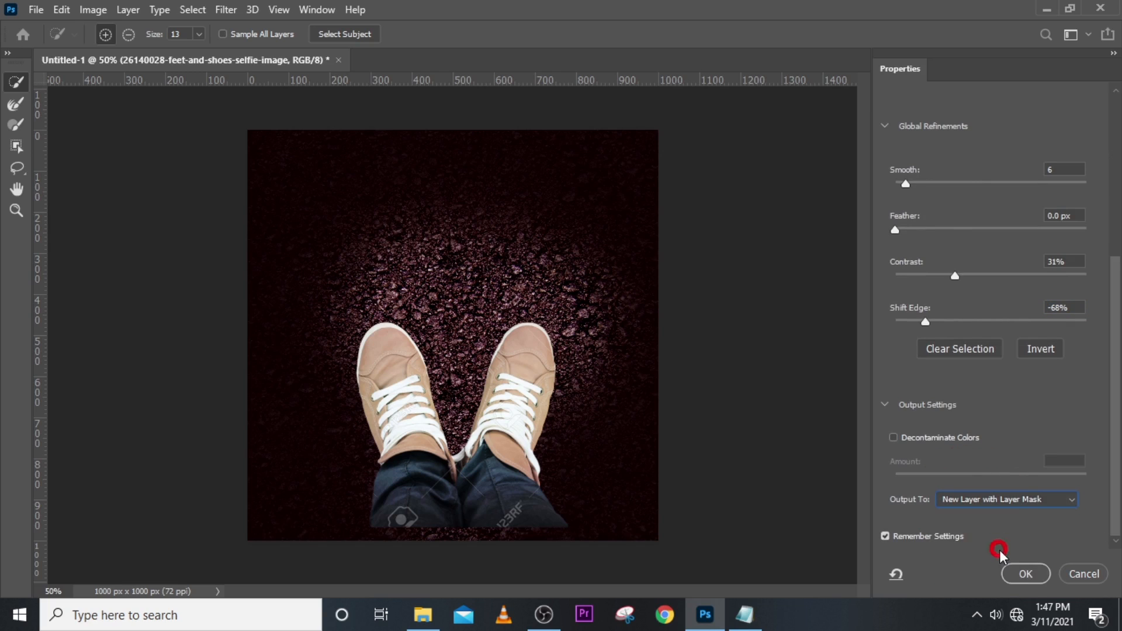
click(1026, 575)
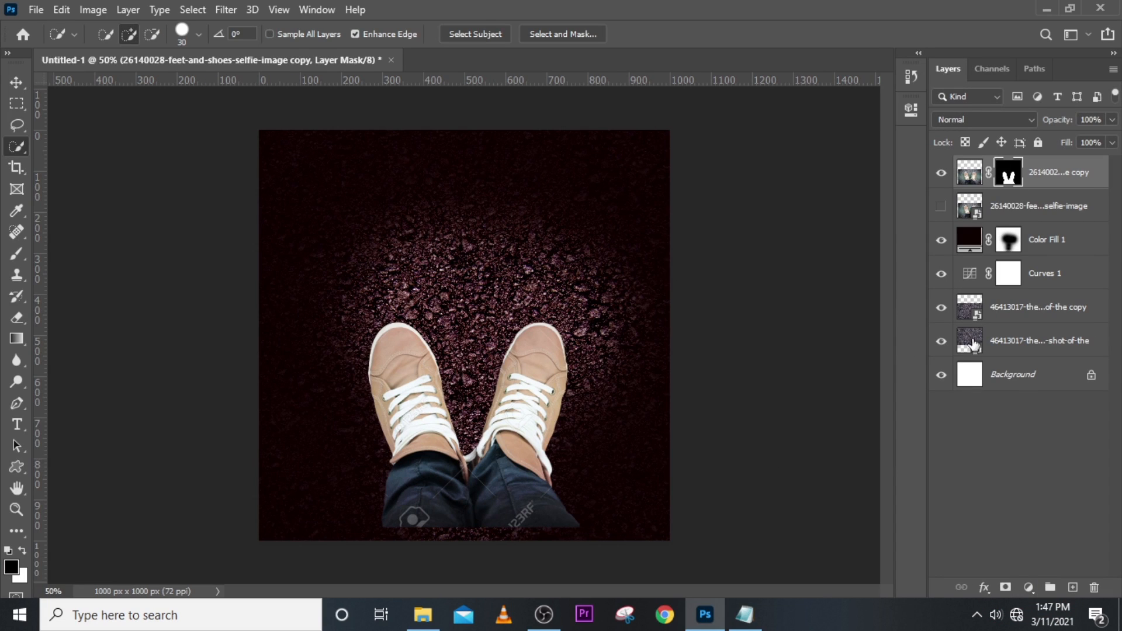
Scale the cut-out shoes layer to about 72% and position it at the centre of the lower canvas edge
click(969, 172)
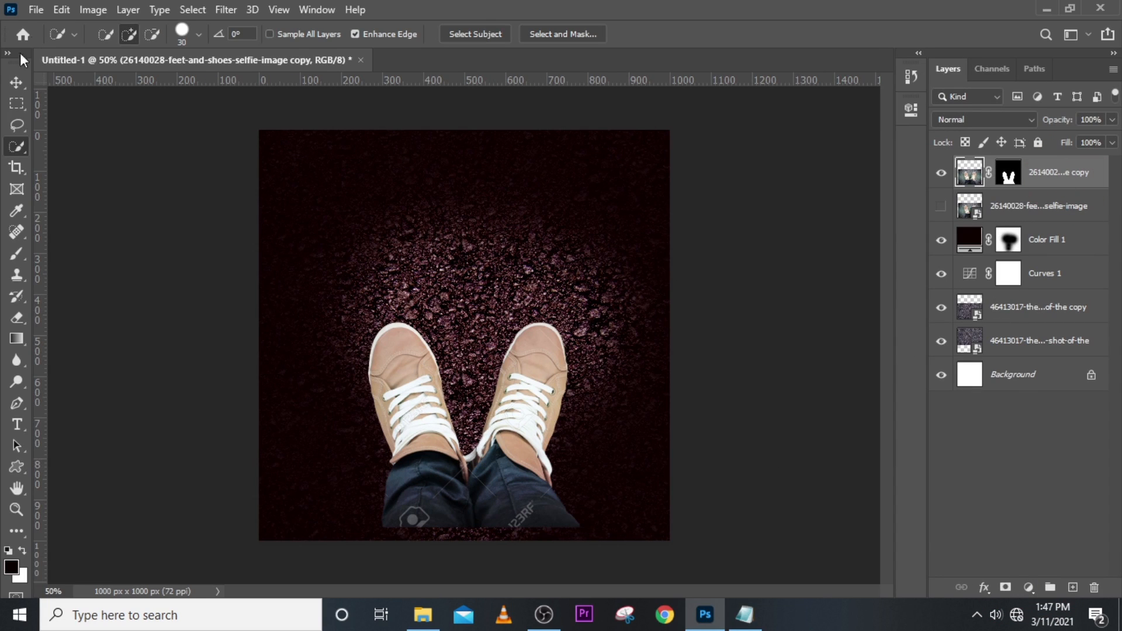
click(16, 82)
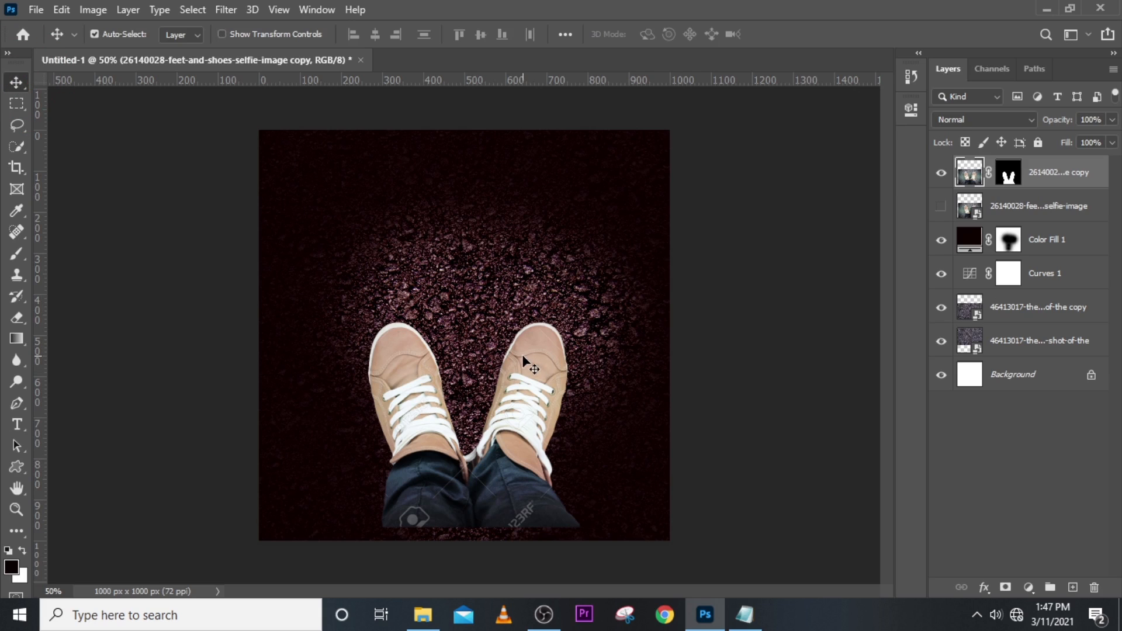
drag(521, 354, 522, 436)
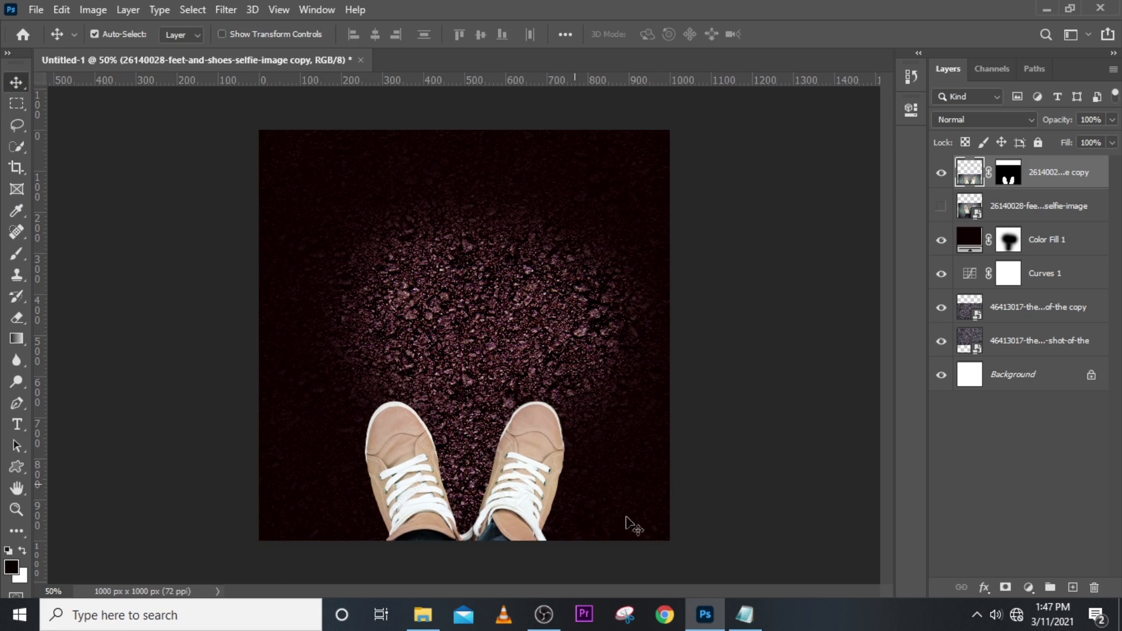
key(ctrl+t)
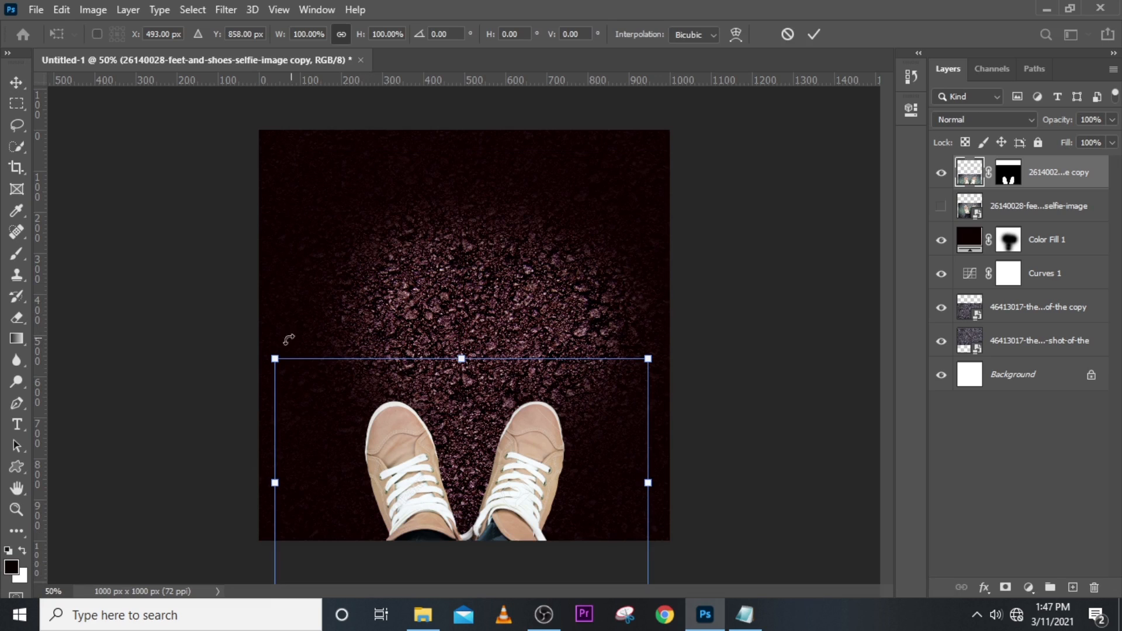
drag(274, 359, 358, 463)
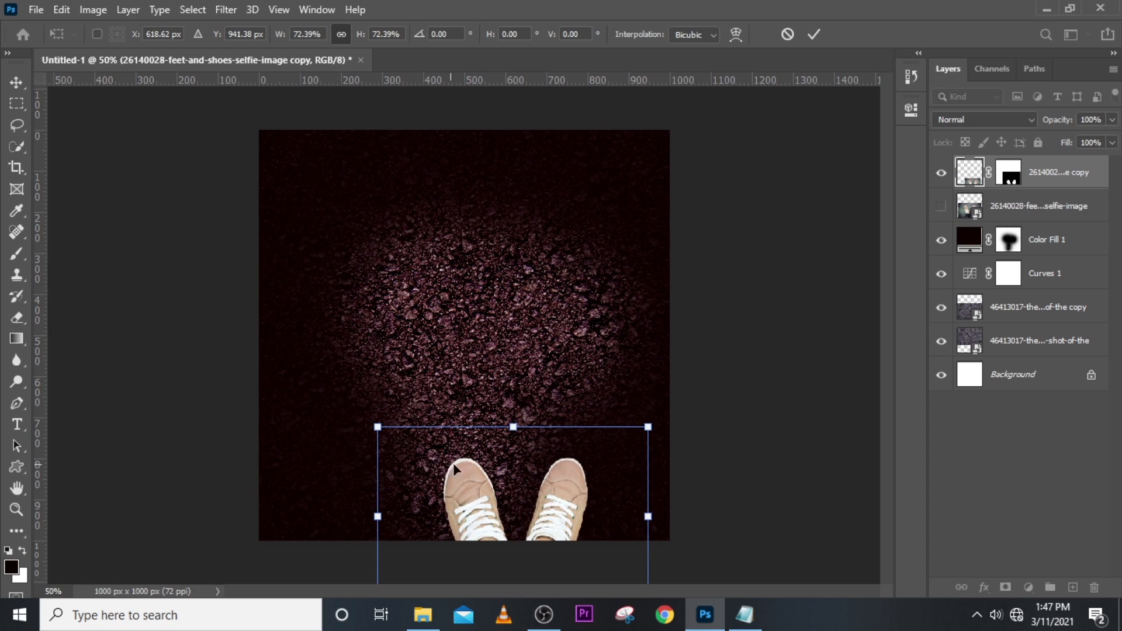
drag(531, 506, 500, 489)
key(Return)
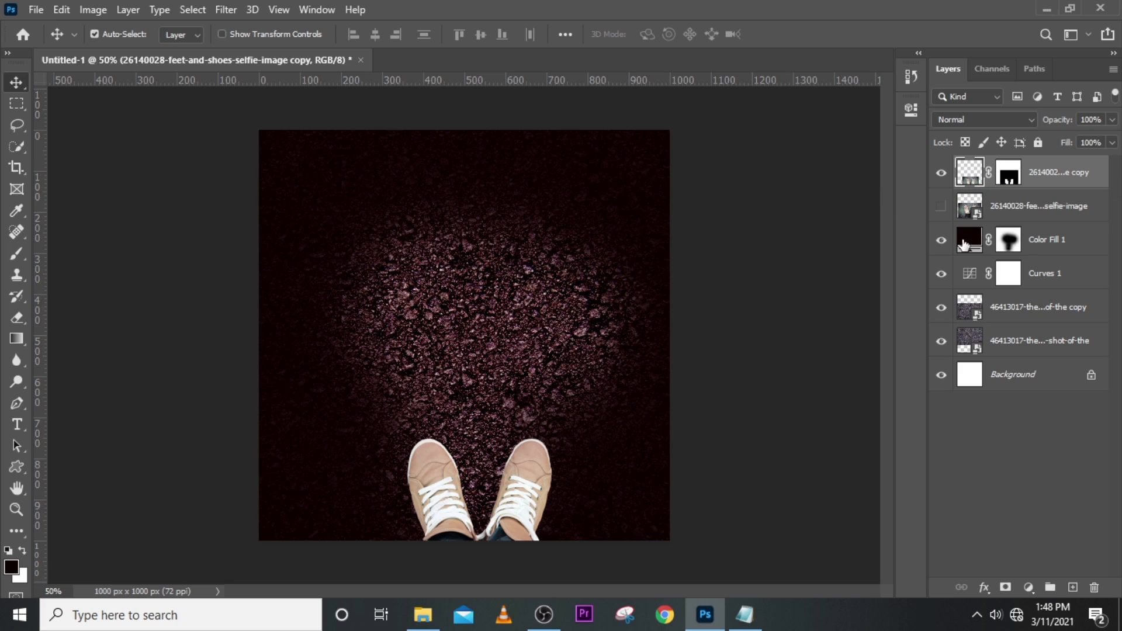
Toggle the cut-out shoes layer's visibility to compare the design with and without it
click(940, 174)
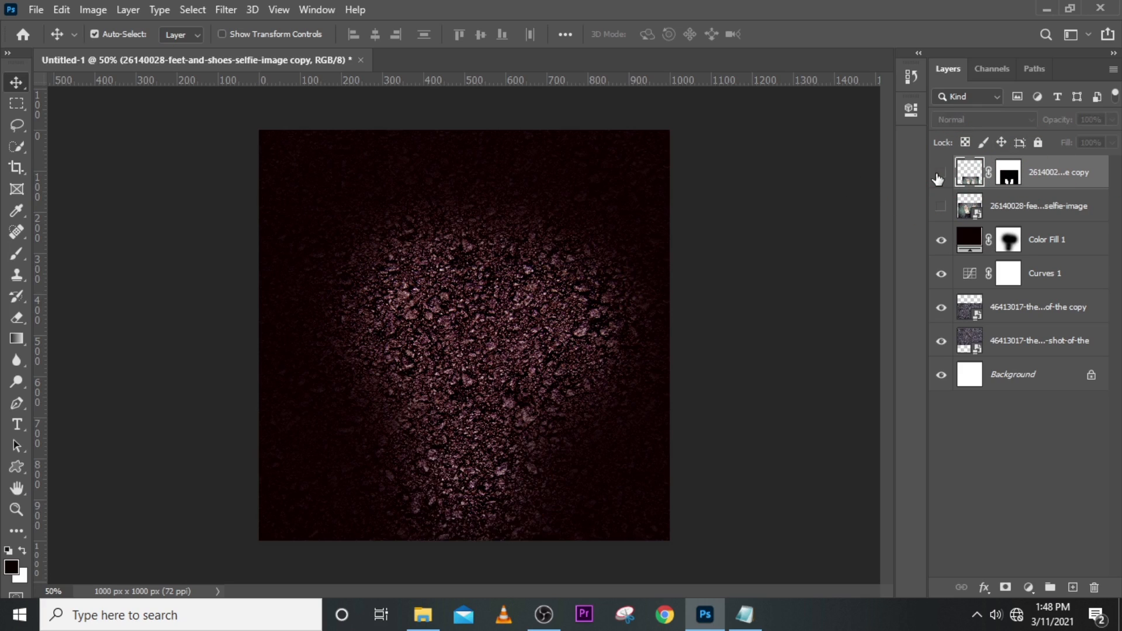
click(939, 174)
click(939, 174)
click(940, 174)
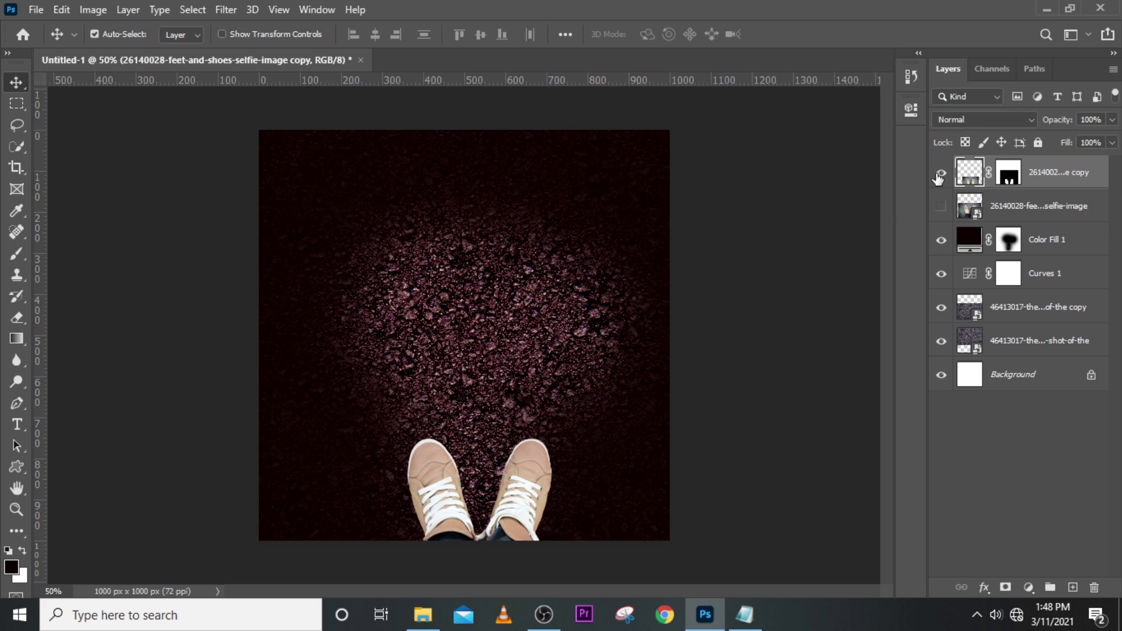
click(939, 175)
Add a Curves adjustment clipped to the cut-out shoes layer and pull the RGB curve's midtones strongly down to darken the shoes
click(1036, 172)
click(1029, 587)
click(1014, 377)
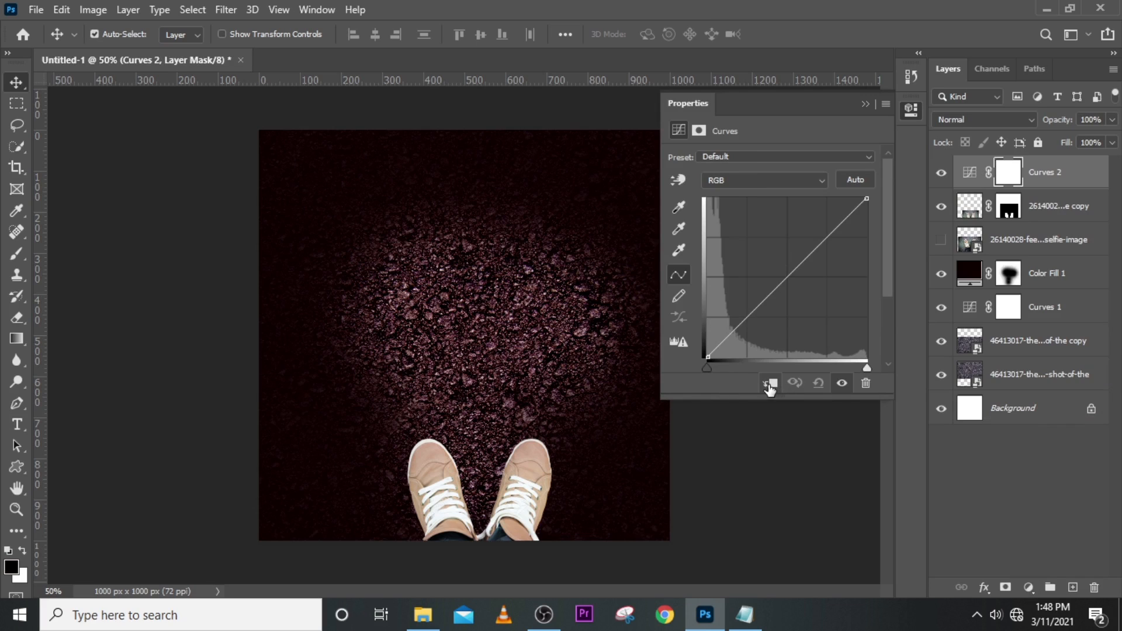
click(770, 384)
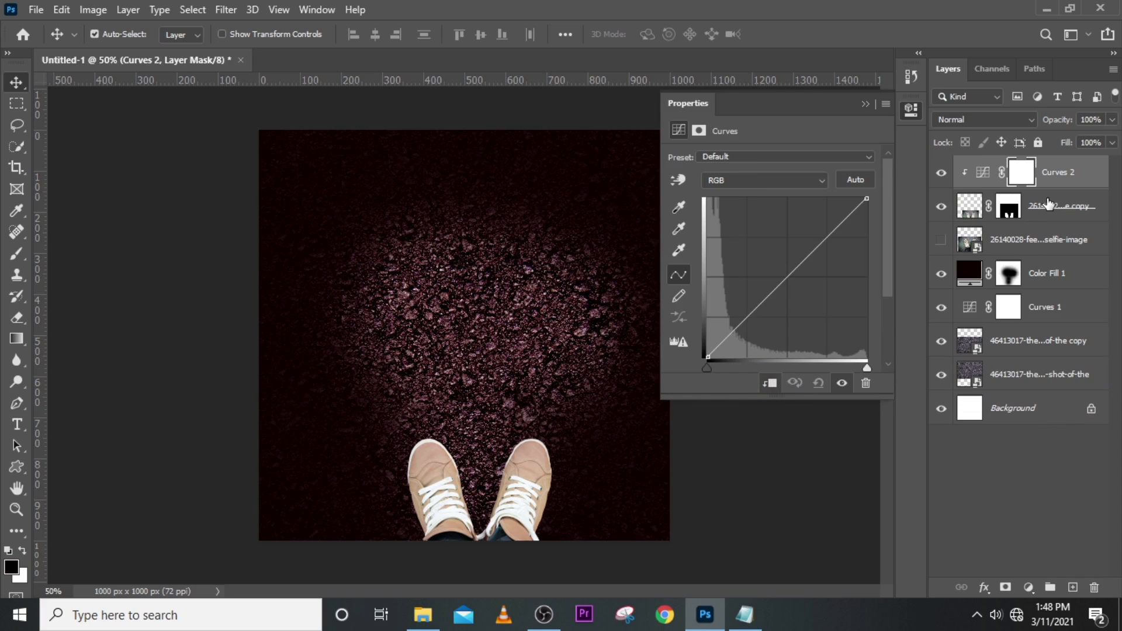
drag(768, 296, 832, 352)
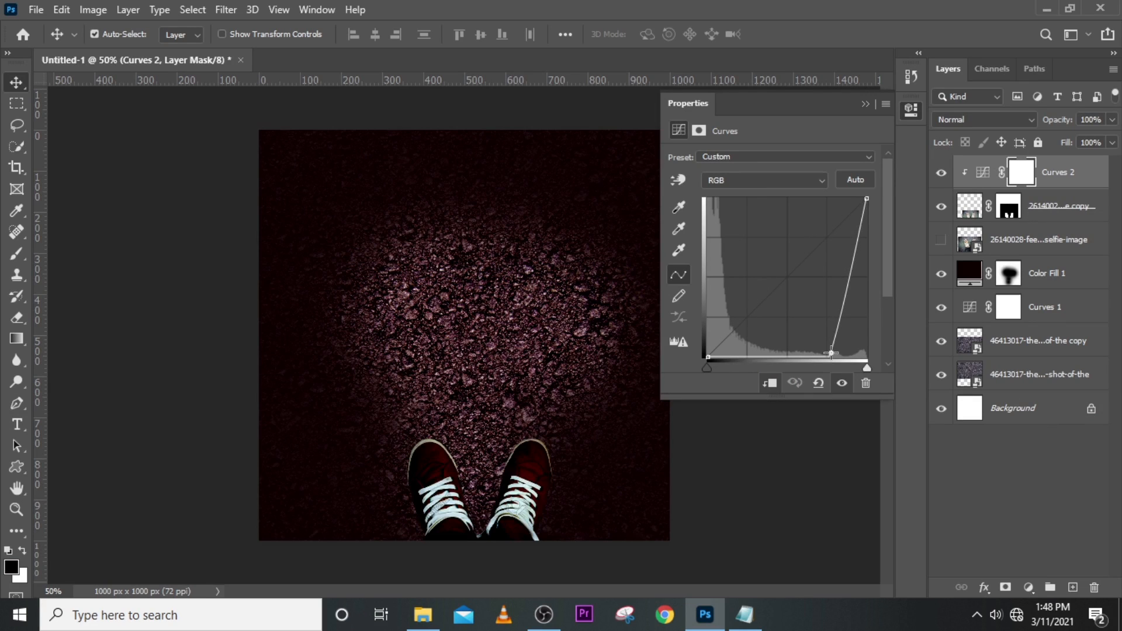
Reset the Curves adjustment clipped to the shoes, move its black point slightly inward, and compare with the previous state
click(819, 383)
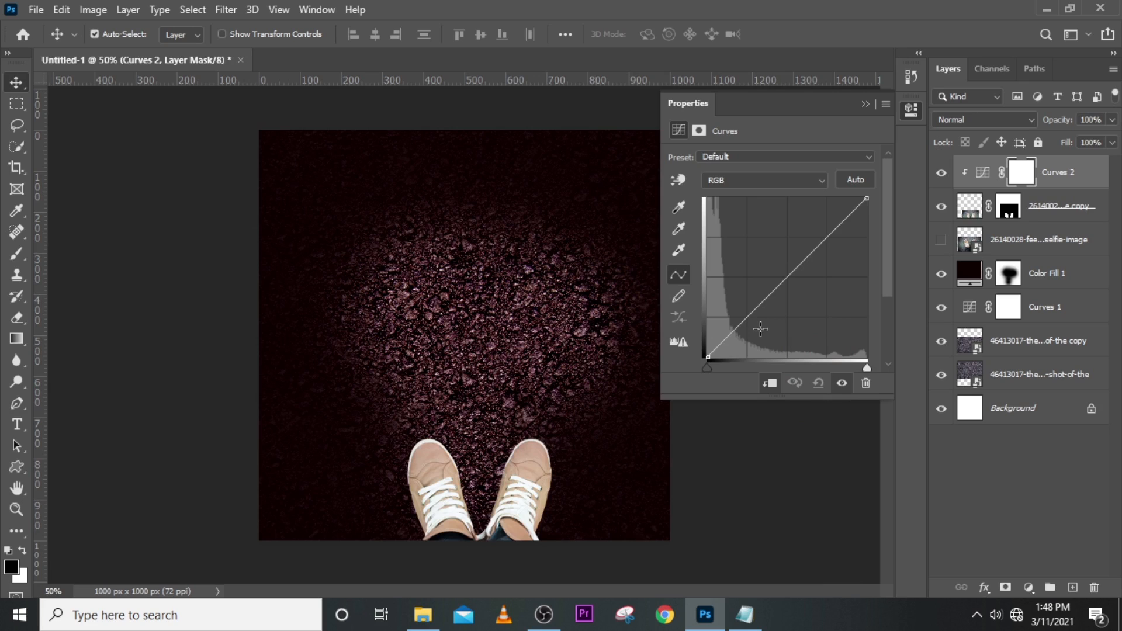
drag(707, 357, 733, 370)
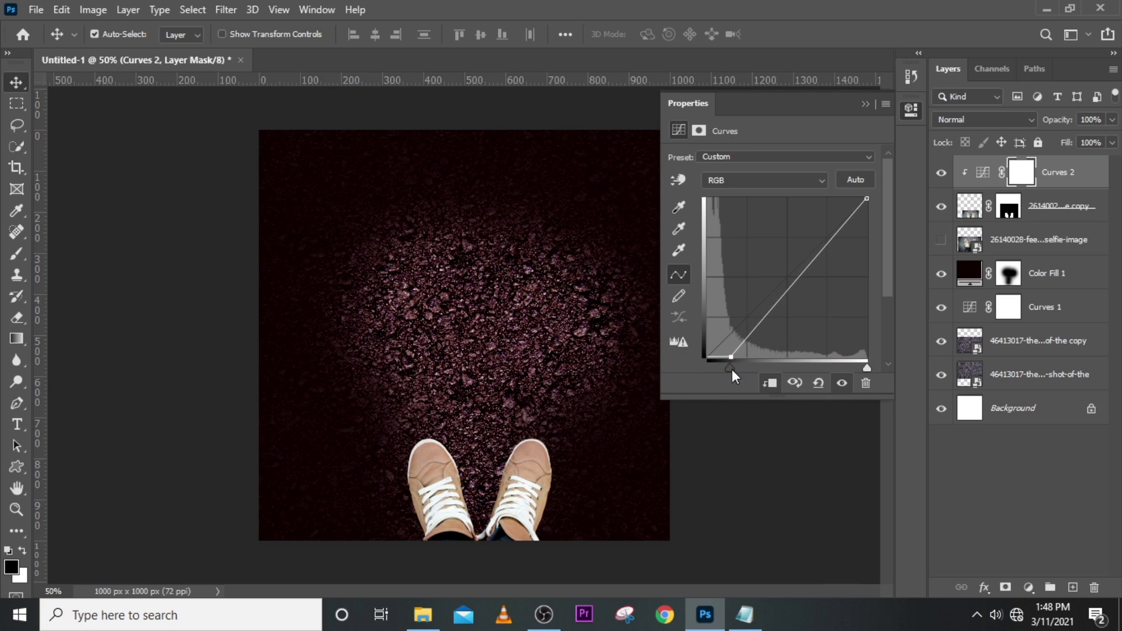
click(797, 383)
click(798, 386)
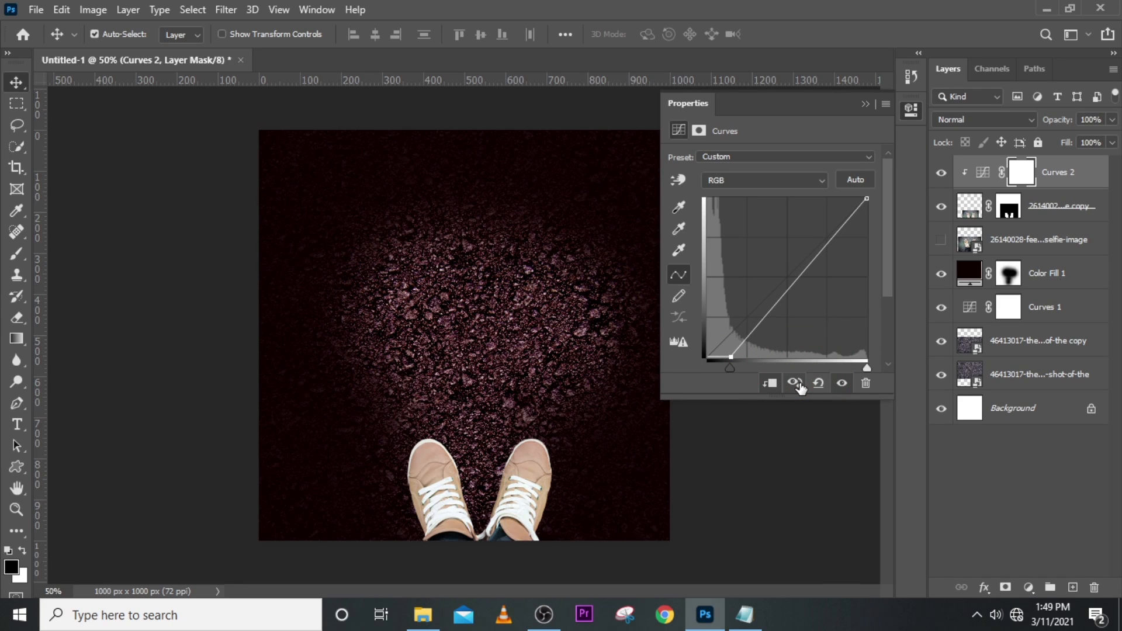
click(798, 386)
click(798, 386)
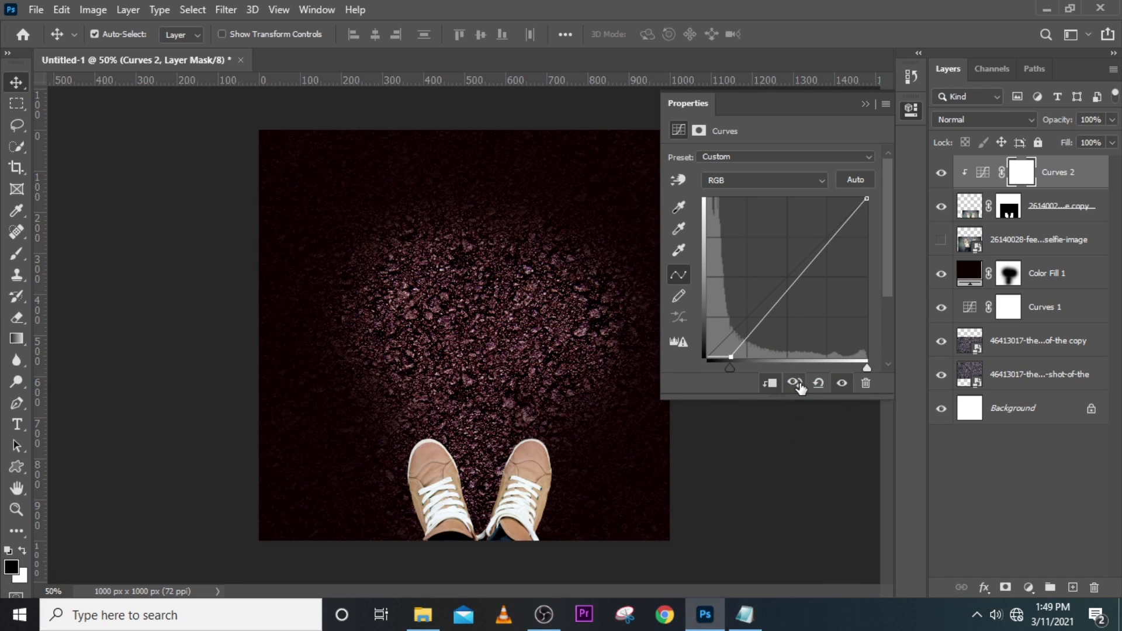
click(798, 386)
Add a Brightness/Contrast adjustment clipped to the shoes with Brightness -39 and Contrast 24, and compare the shoes with and without it
click(1028, 587)
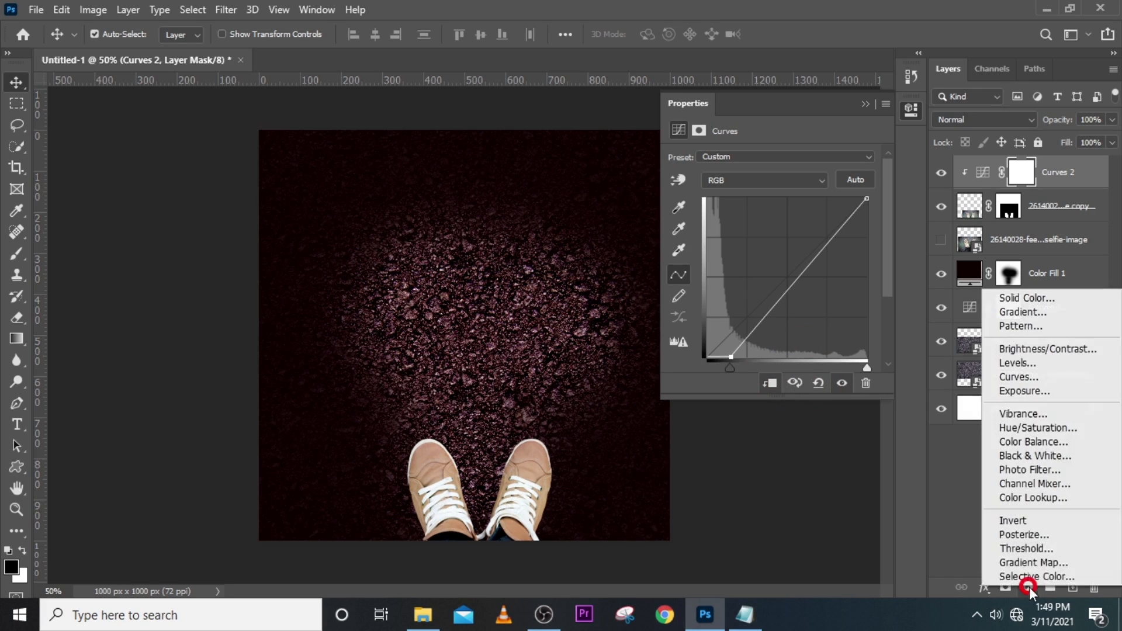
click(1032, 353)
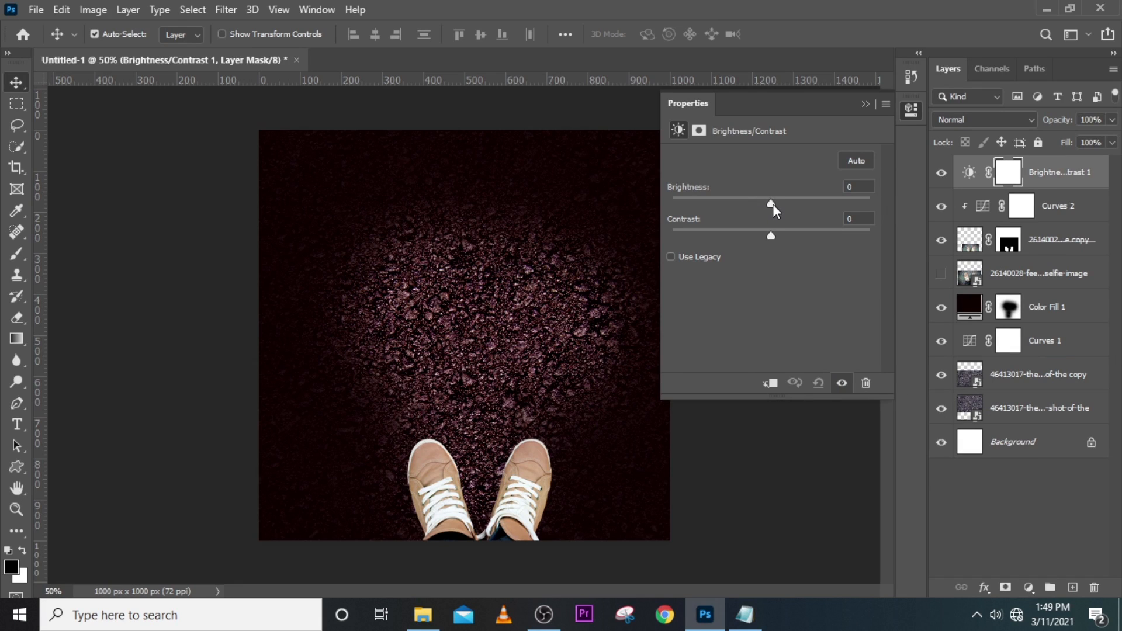
drag(773, 205, 745, 216)
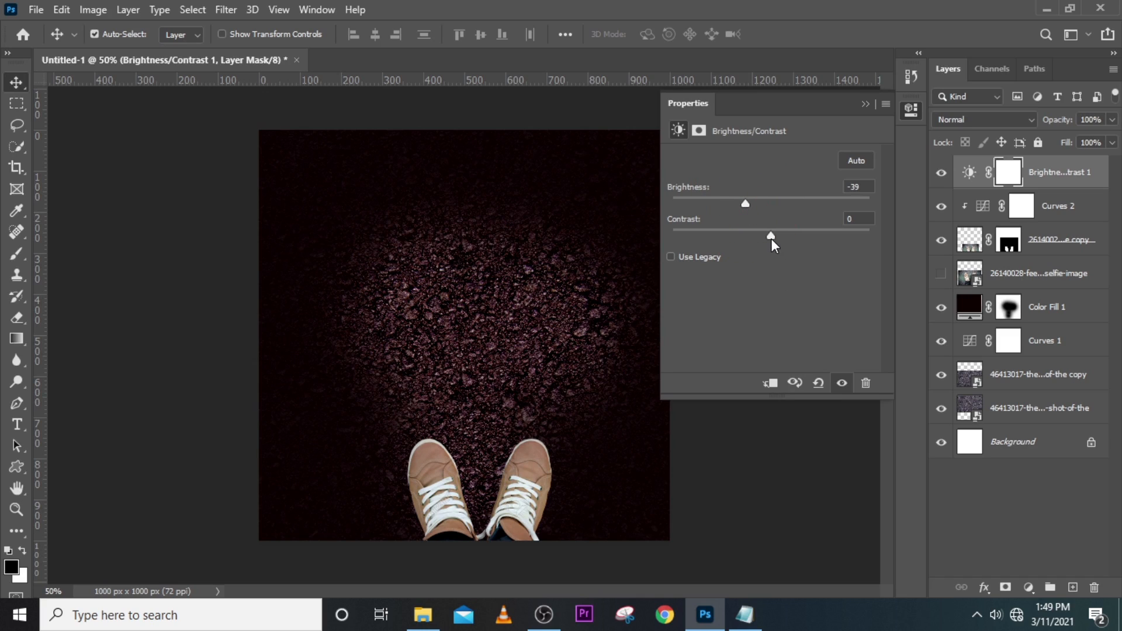
mouse_move(771, 237)
mouse_down()
mouse_move(742, 241)
mouse_move(759, 236)
mouse_up()
click(770, 383)
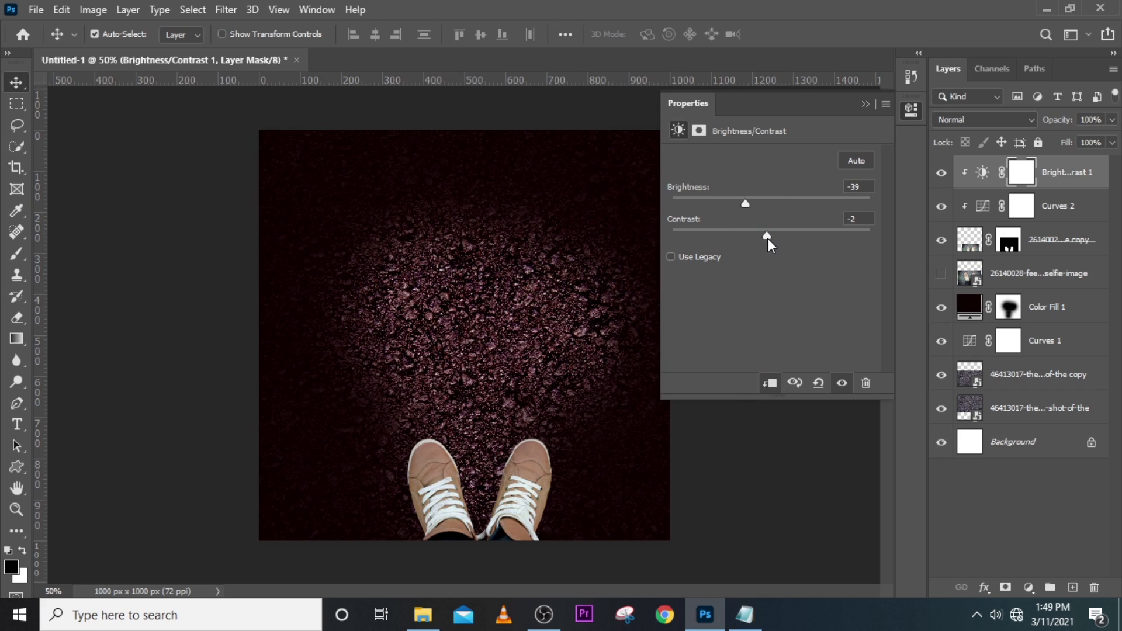
drag(768, 238, 795, 235)
click(941, 173)
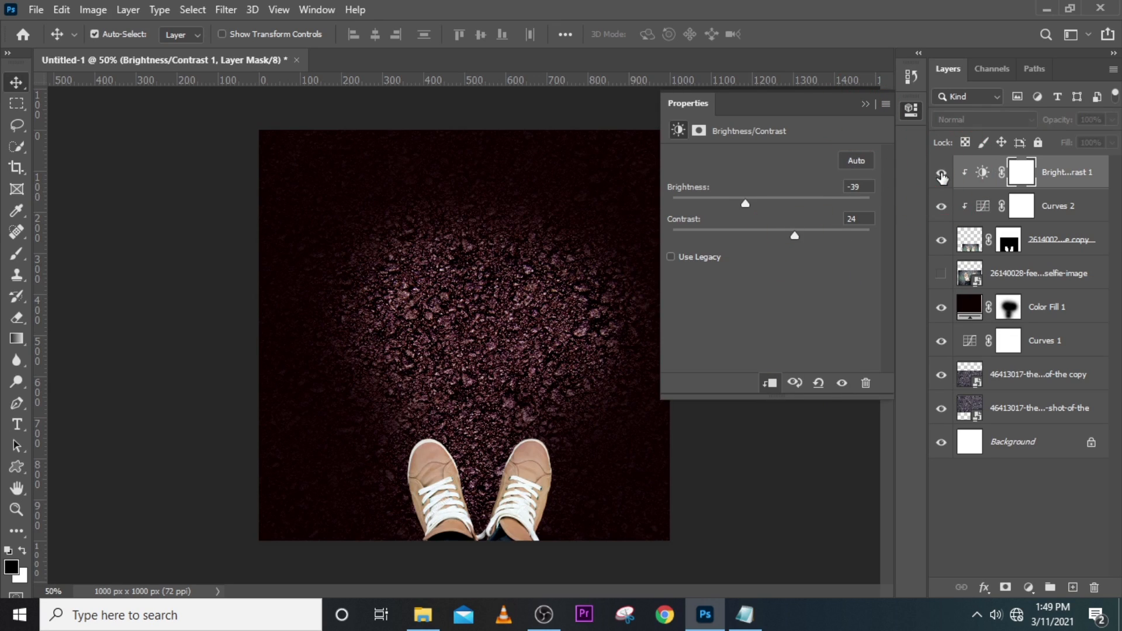
click(941, 173)
click(941, 173)
click(941, 173)
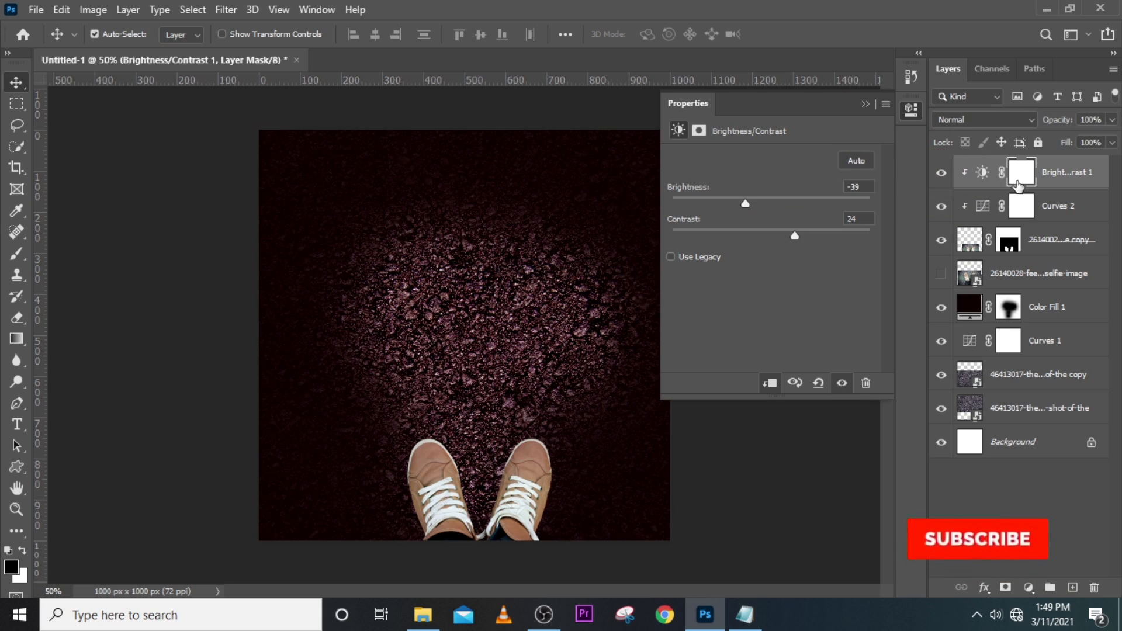
Duplicate the cut-out shoes layer and convert the lower copy to a Smart Object
click(1067, 252)
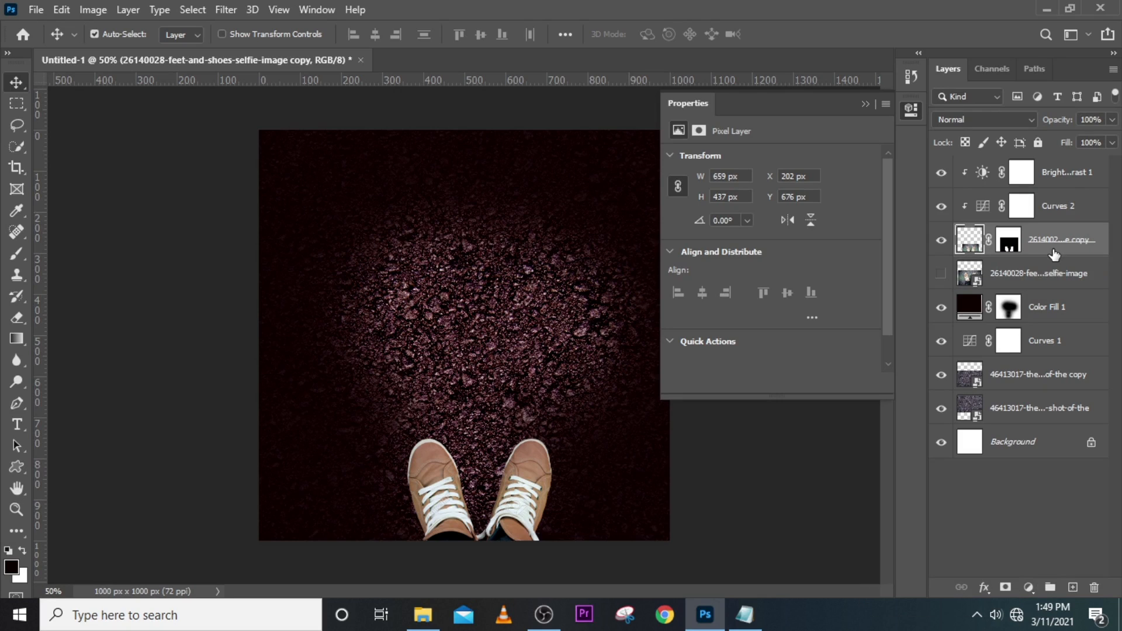
key(ctrl)
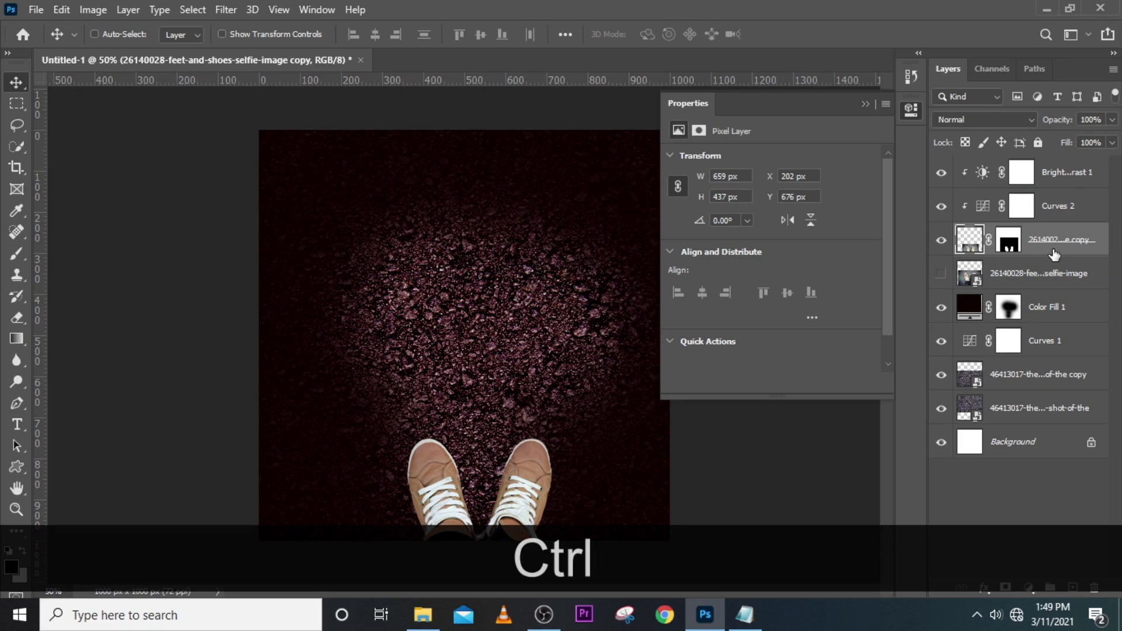
key(ctrl+j)
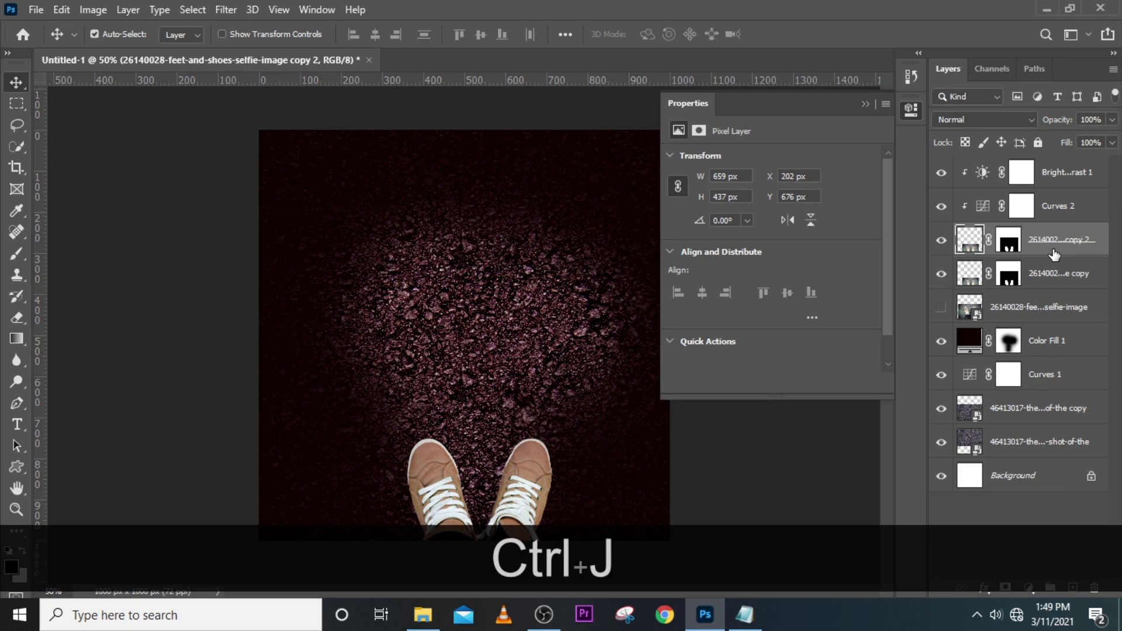
click(1086, 273)
right_click(1087, 271)
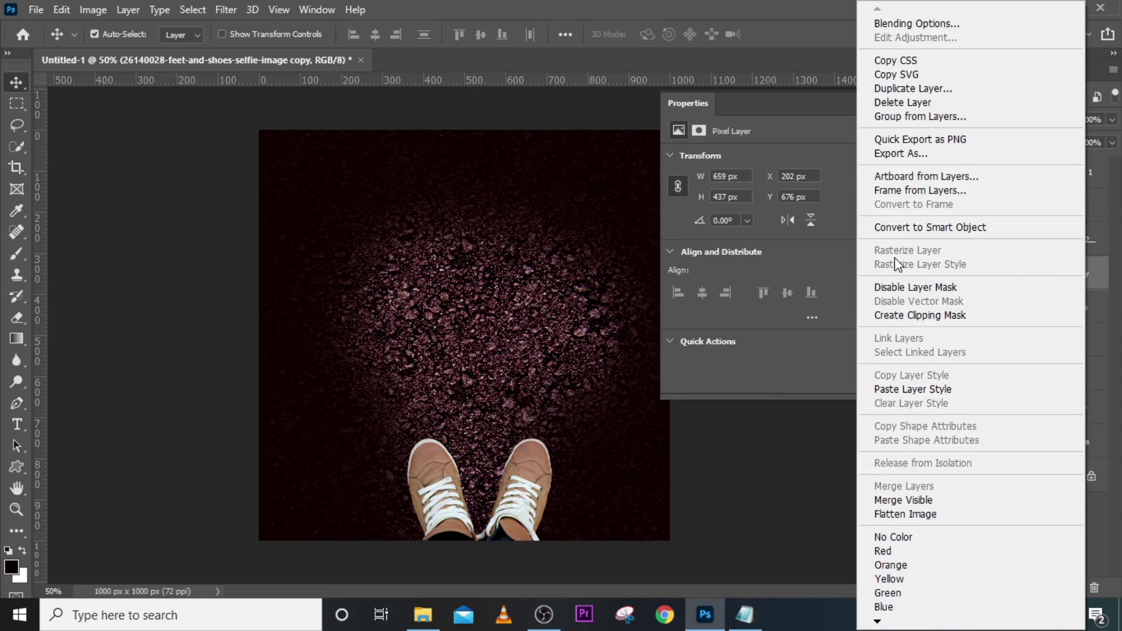
click(911, 230)
Apply a Color Overlay in black (000000) at 100% opacity to the shoes Smart Object and collapse its effects list
double_click(1094, 275)
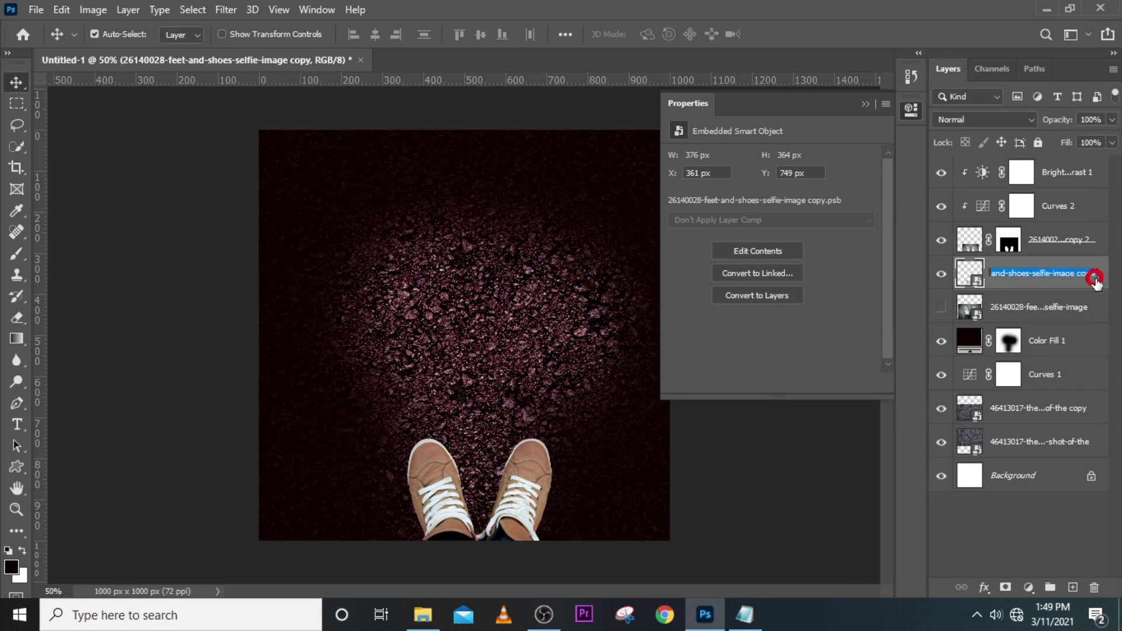
click(1097, 288)
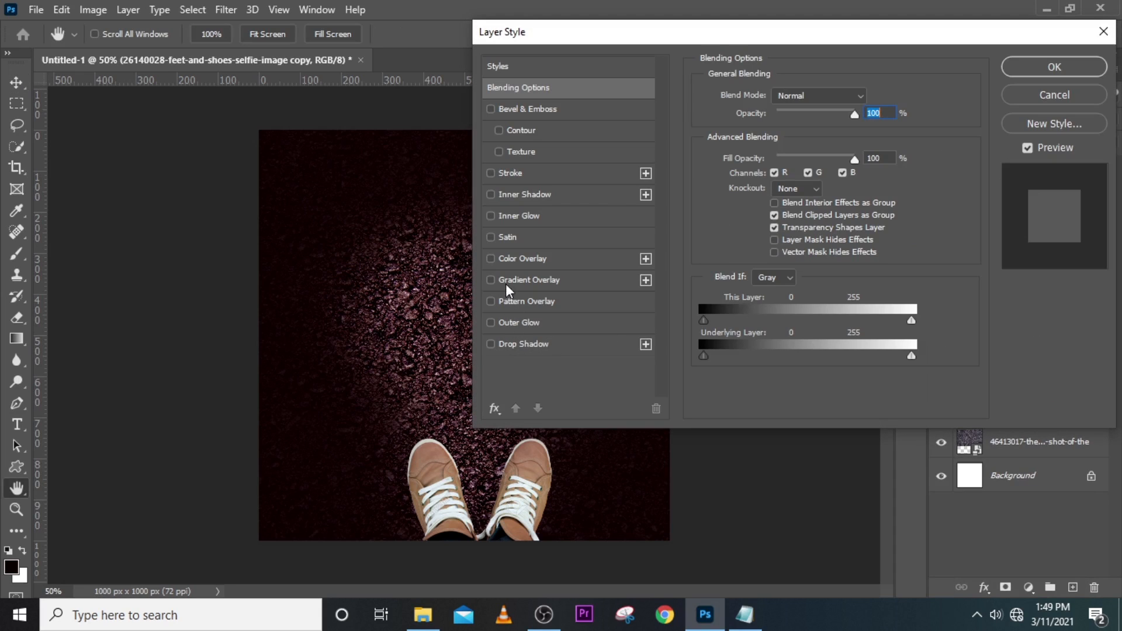
click(509, 258)
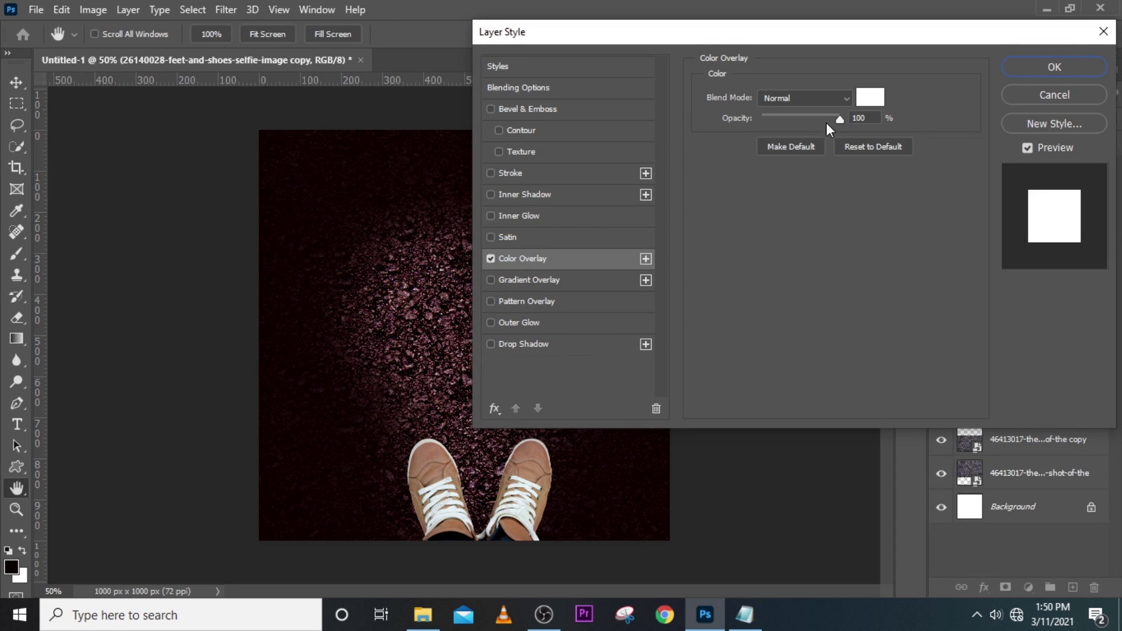
click(866, 103)
drag(653, 290, 581, 333)
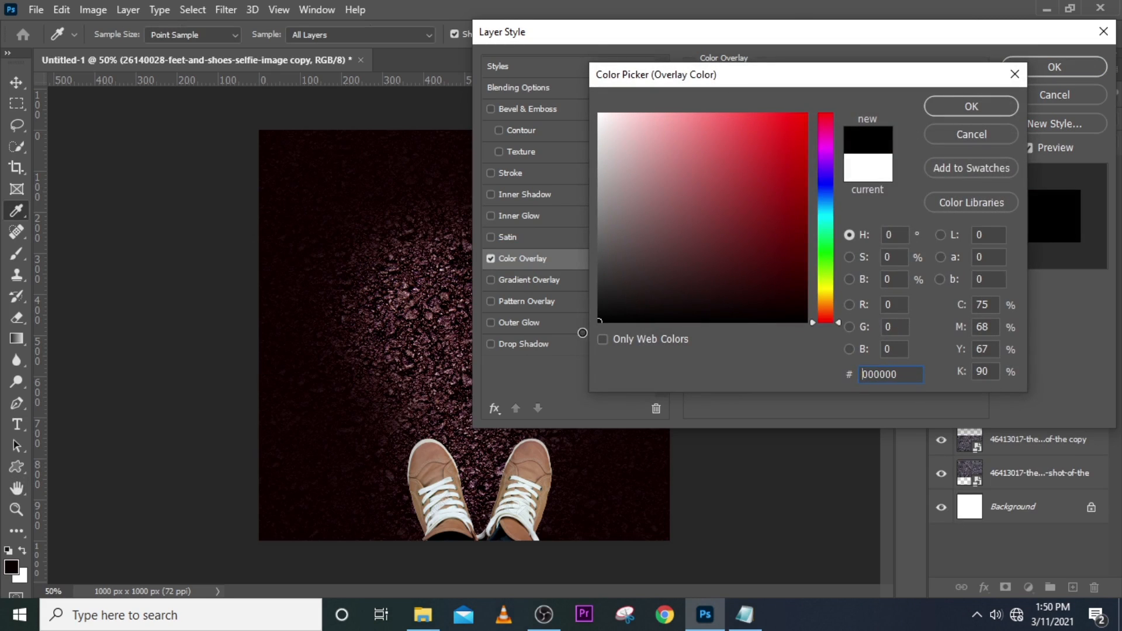
click(971, 106)
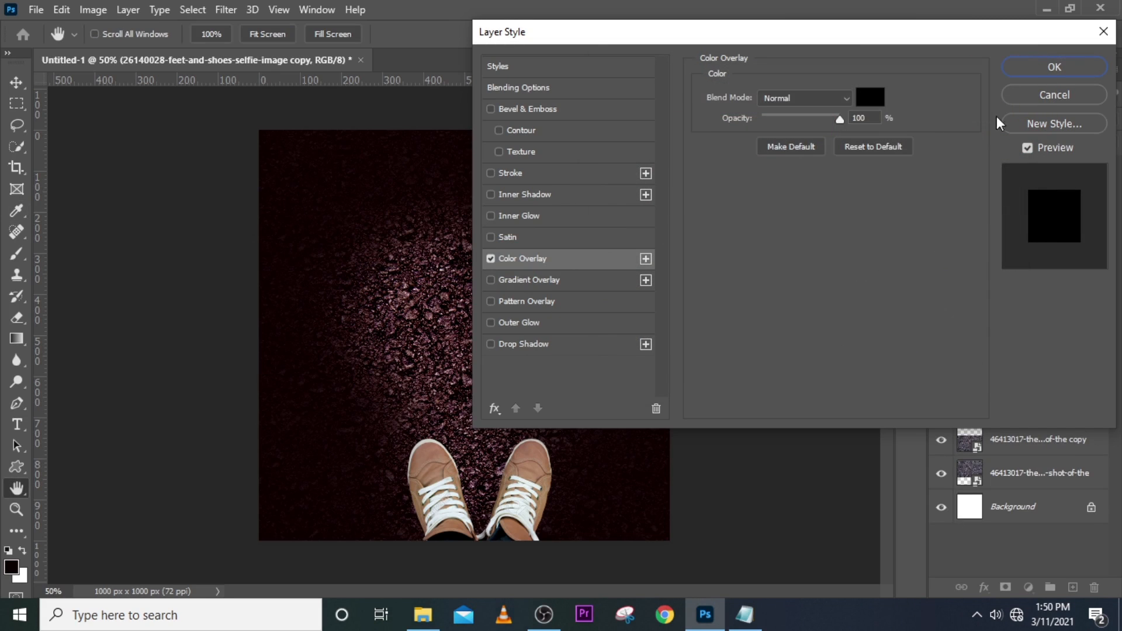
click(1035, 72)
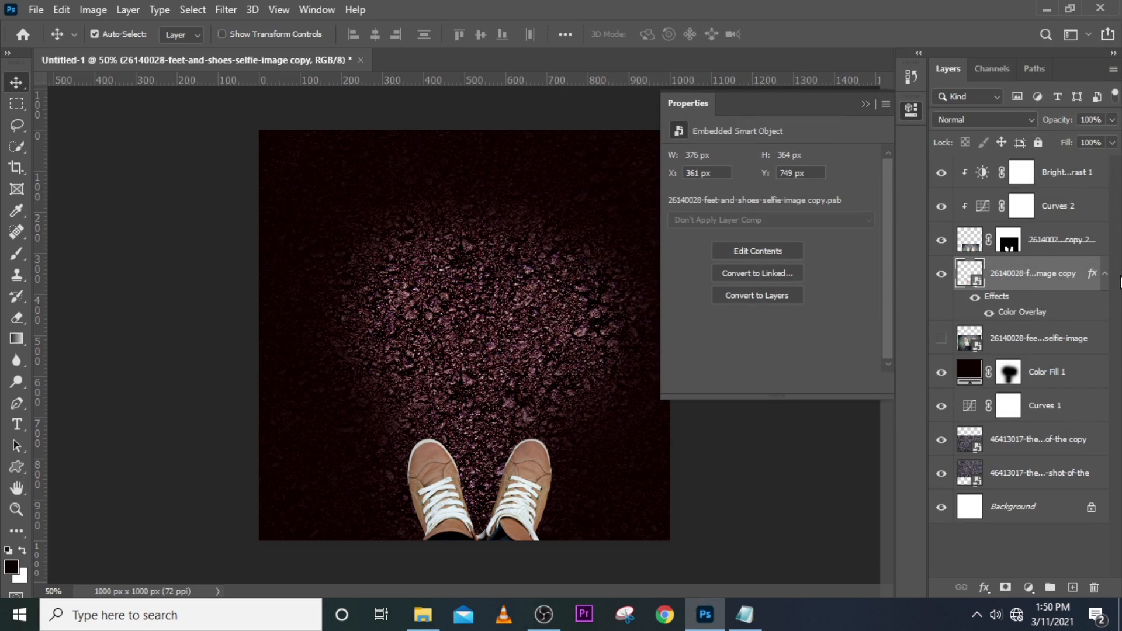
click(1105, 274)
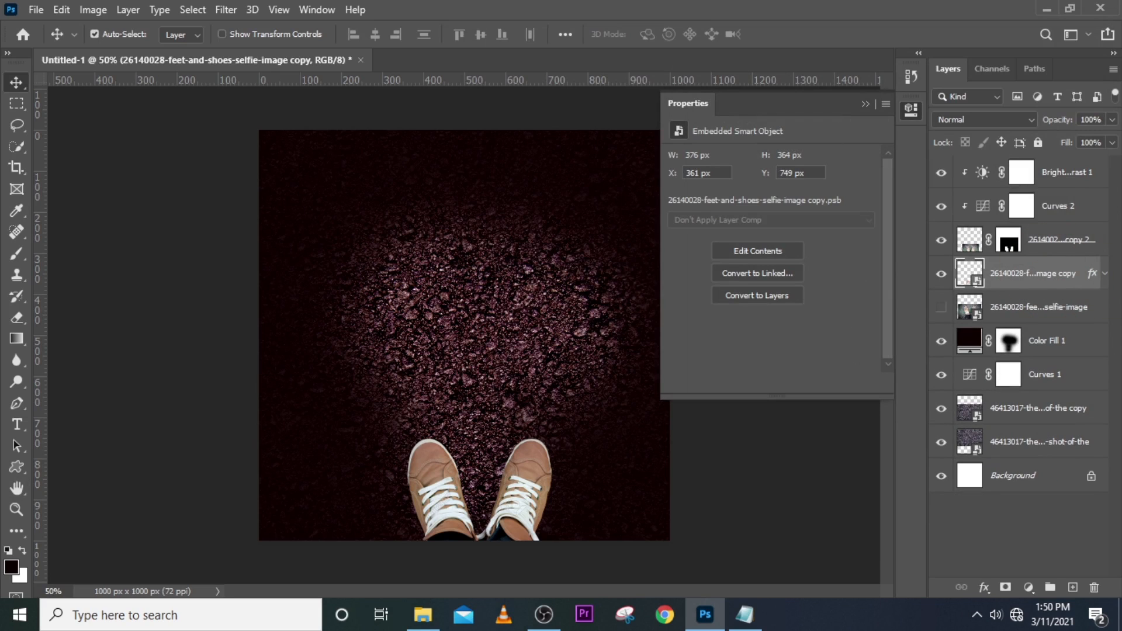
Nudge the black shoes Smart Object sideways to X 360 px and check its effect around the shoes
key(v)
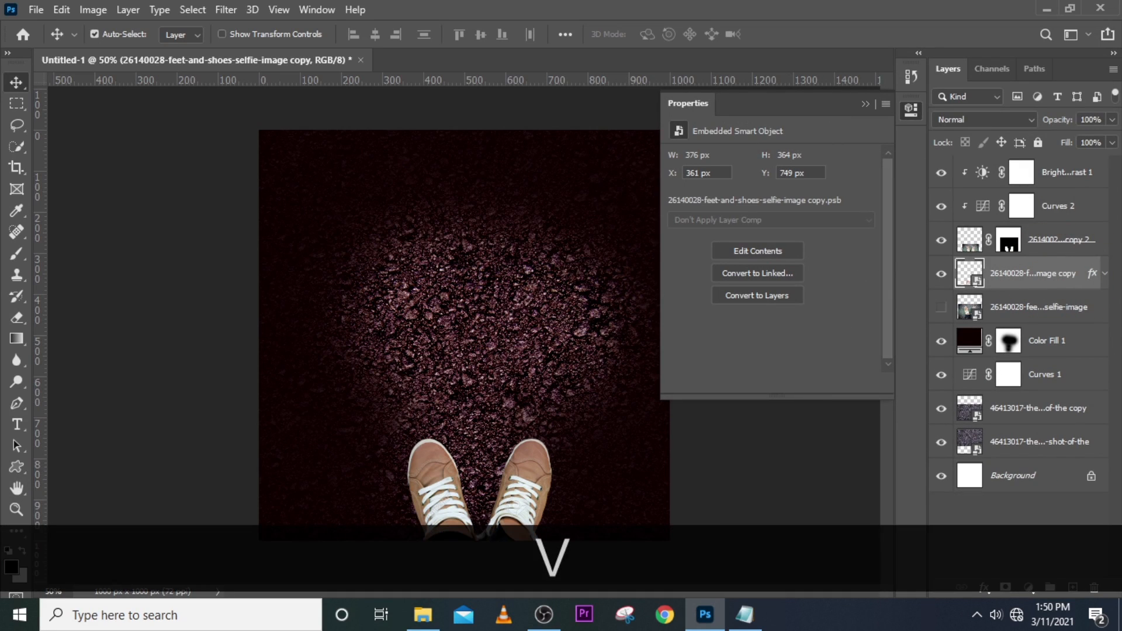
key(Left)
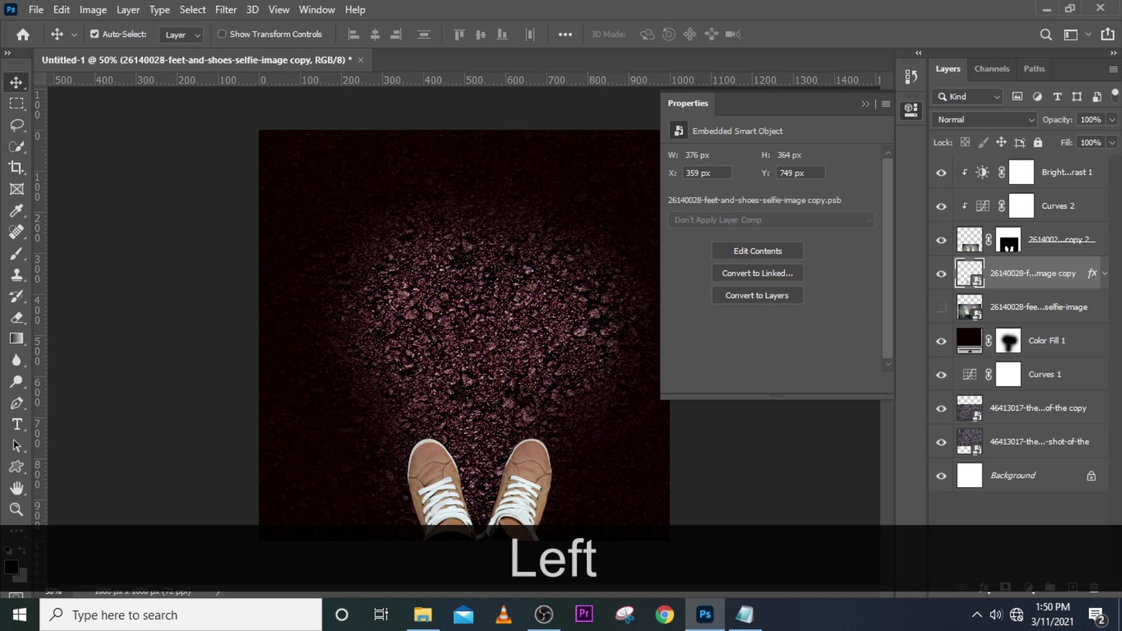
key(ctrl+equal)
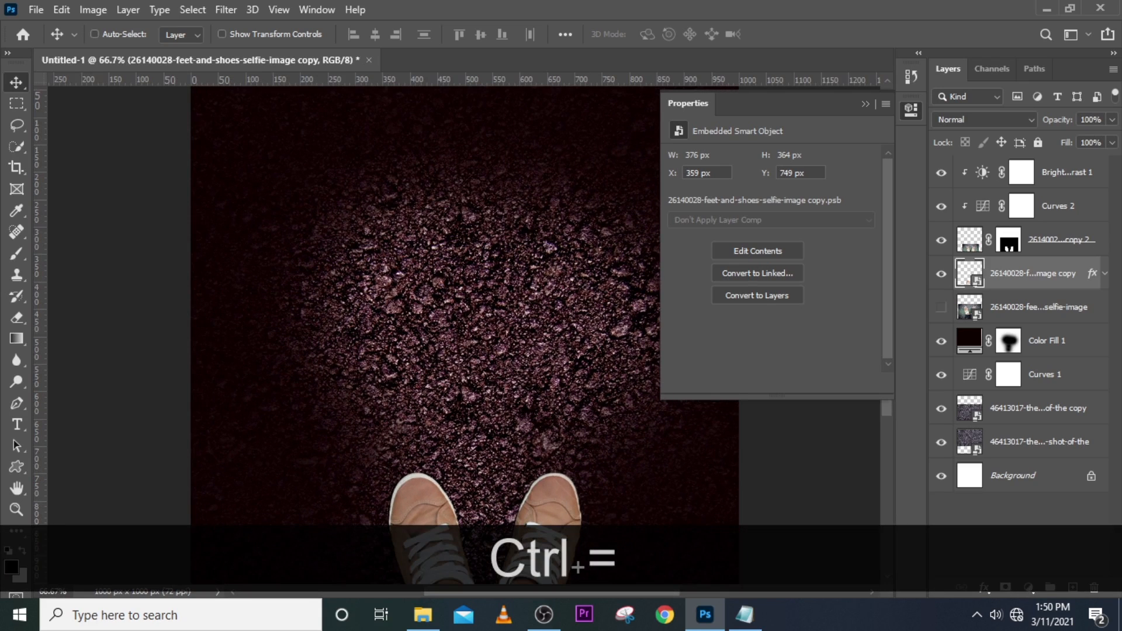
scroll(535, 324, down, 3)
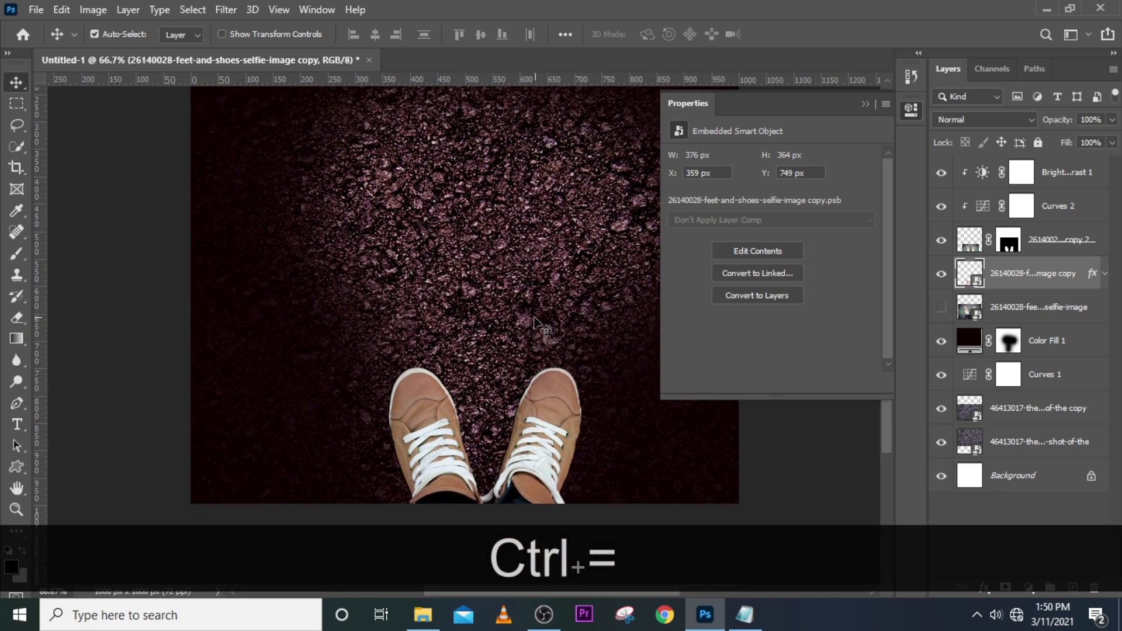
scroll(533, 322, down, 1)
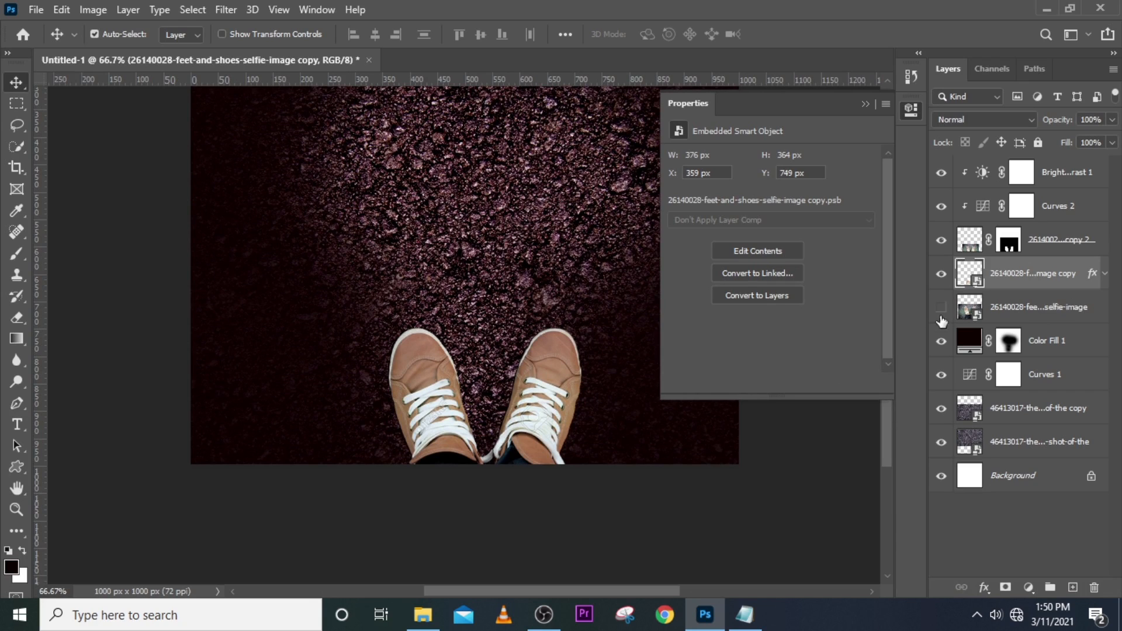
click(942, 274)
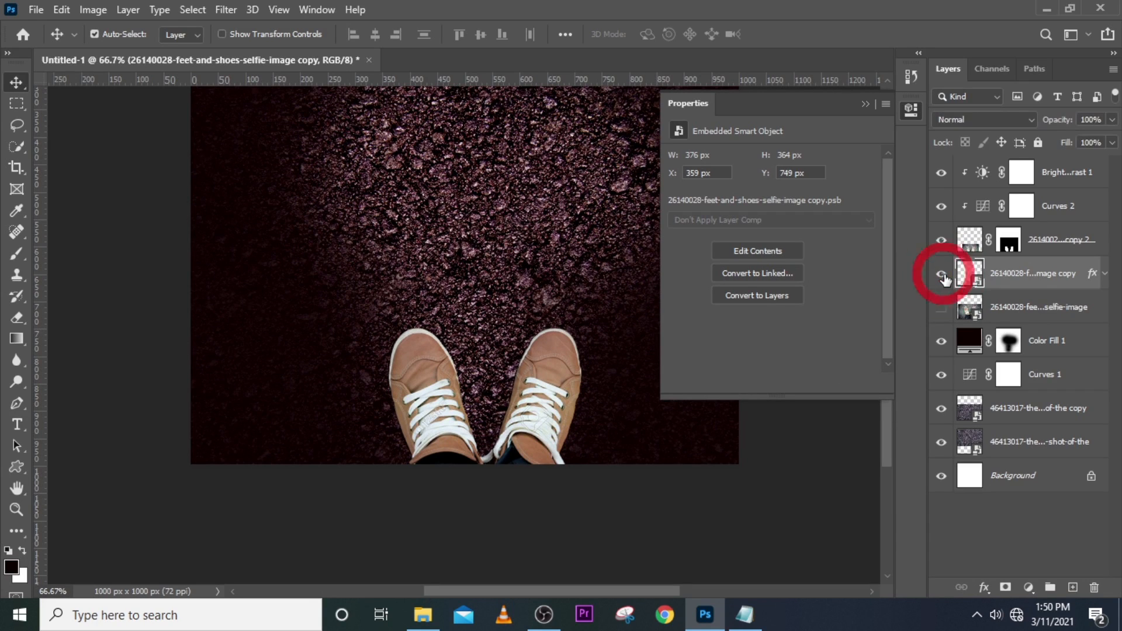
click(989, 280)
key(Right)
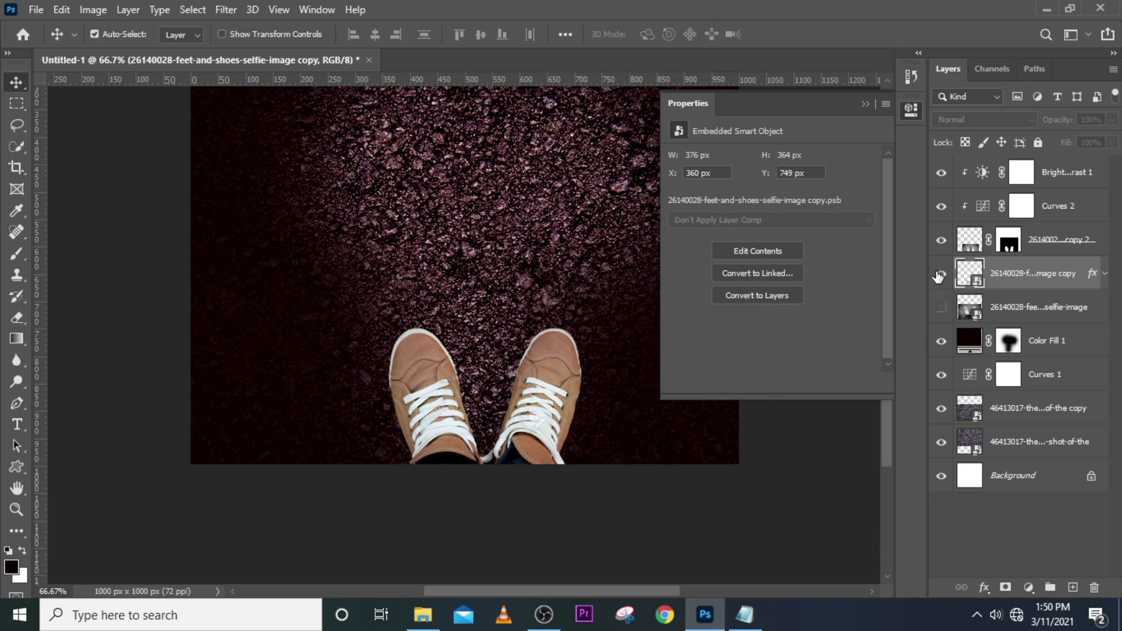
click(1007, 274)
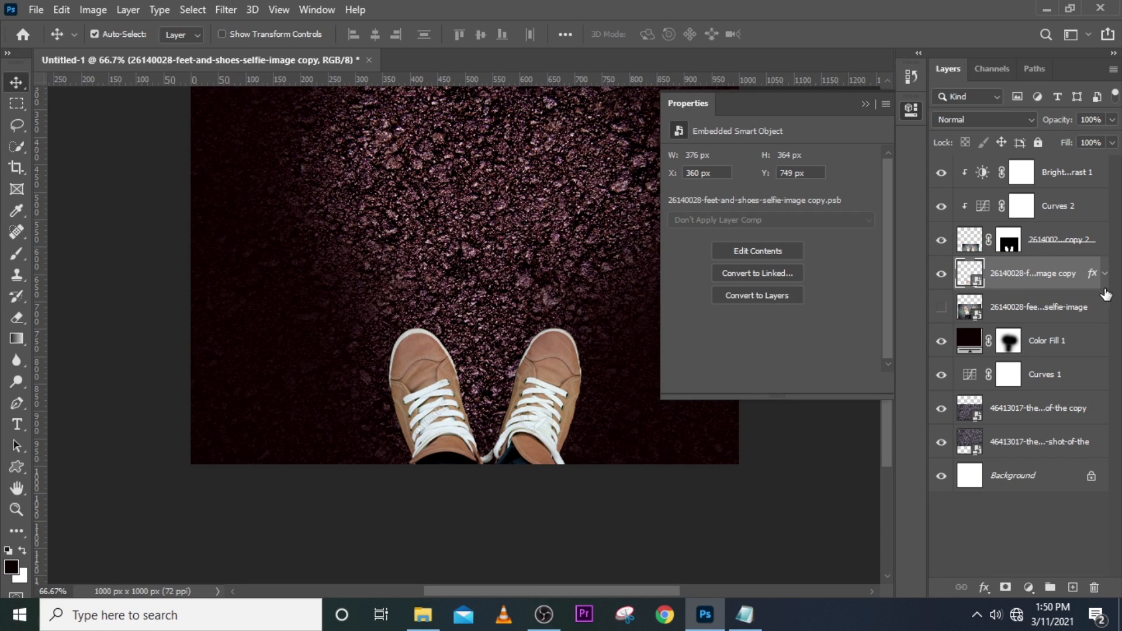
Rename the black shoes Smart Object layer to "shoe shadow" and select the masked shoes layer above it
double_click(1036, 275)
click(1036, 273)
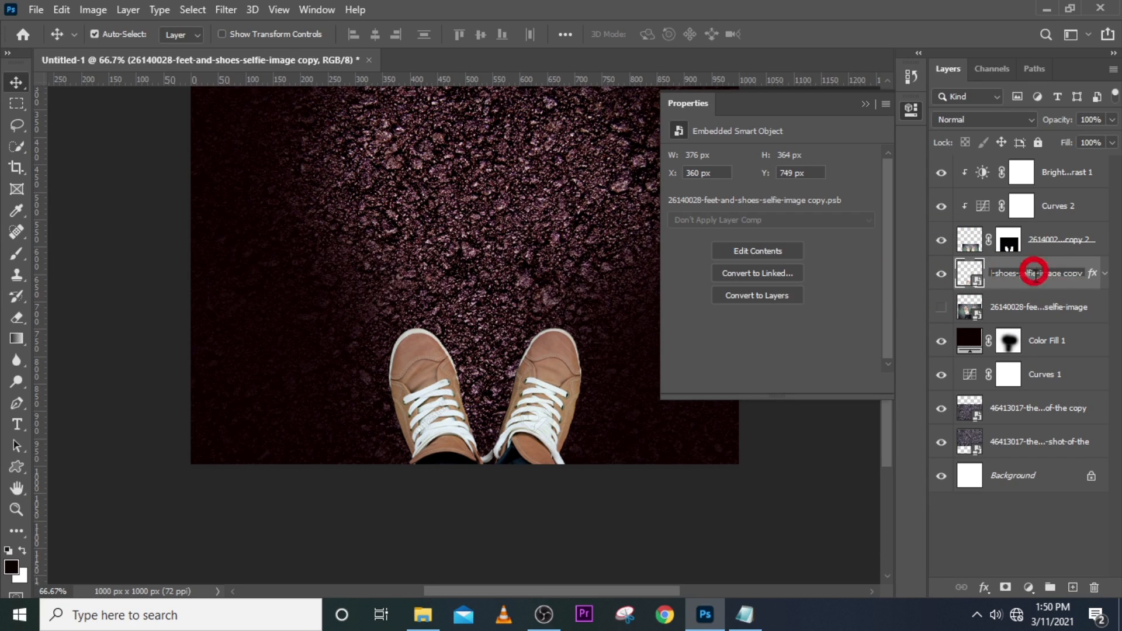
double_click(1041, 273)
text(sha)
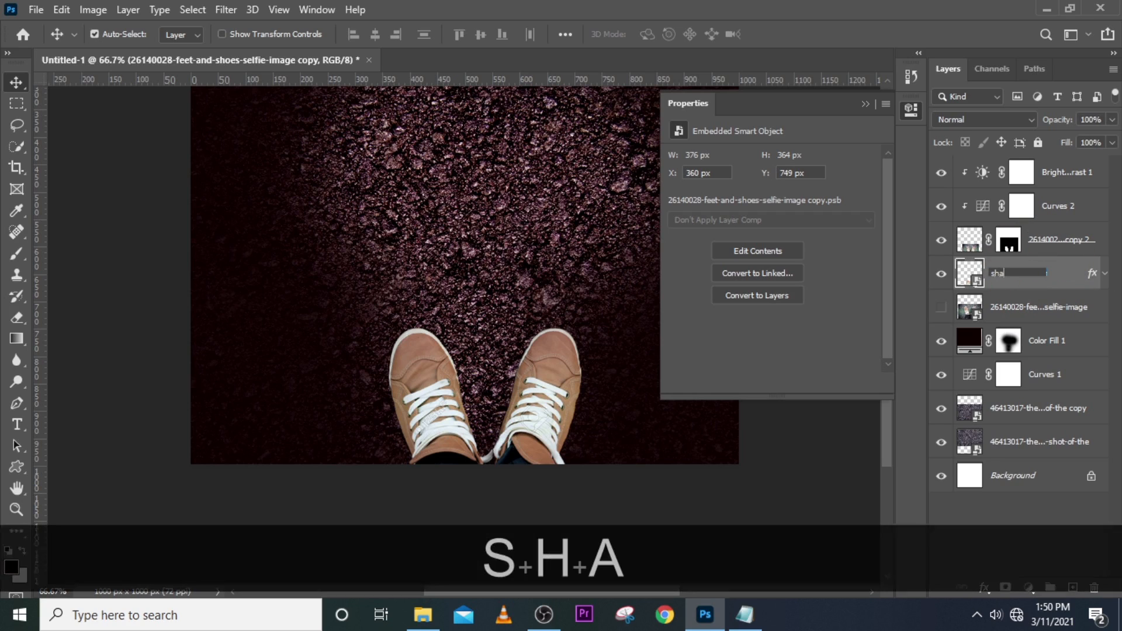
key(BackSpace)
text(ho)
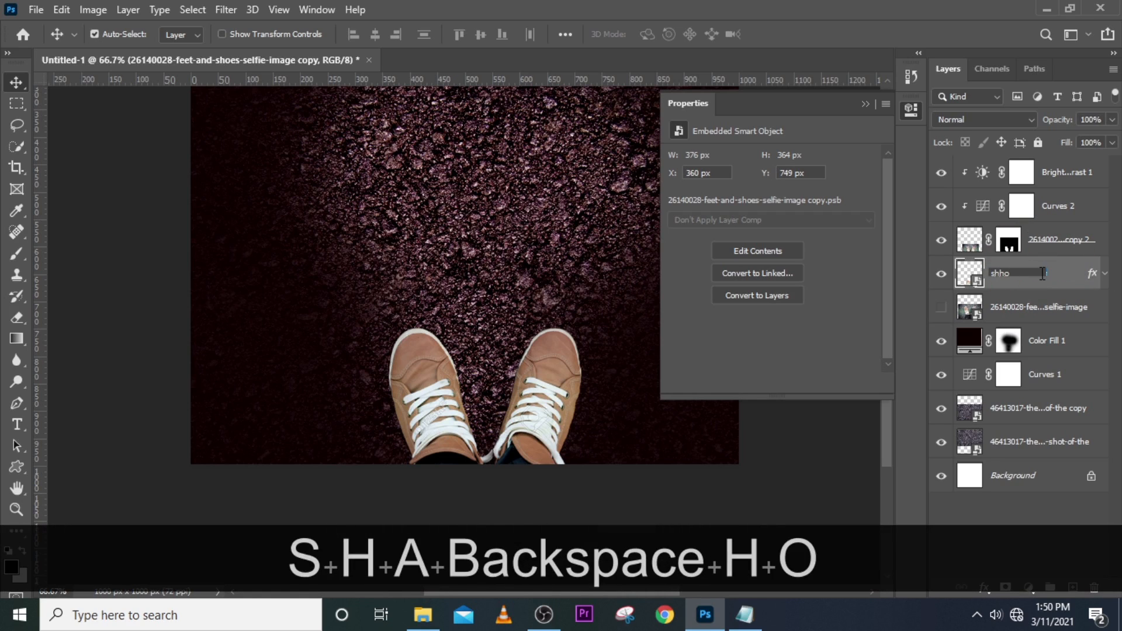
key(BackSpace)
key(BackSpace)
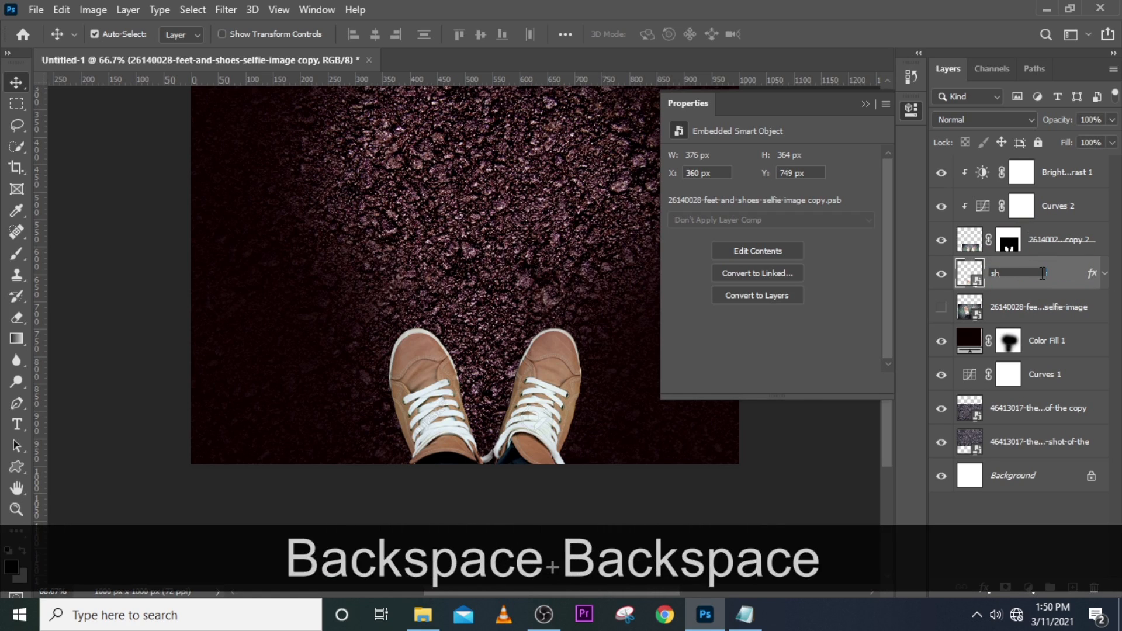
text(oe shadow)
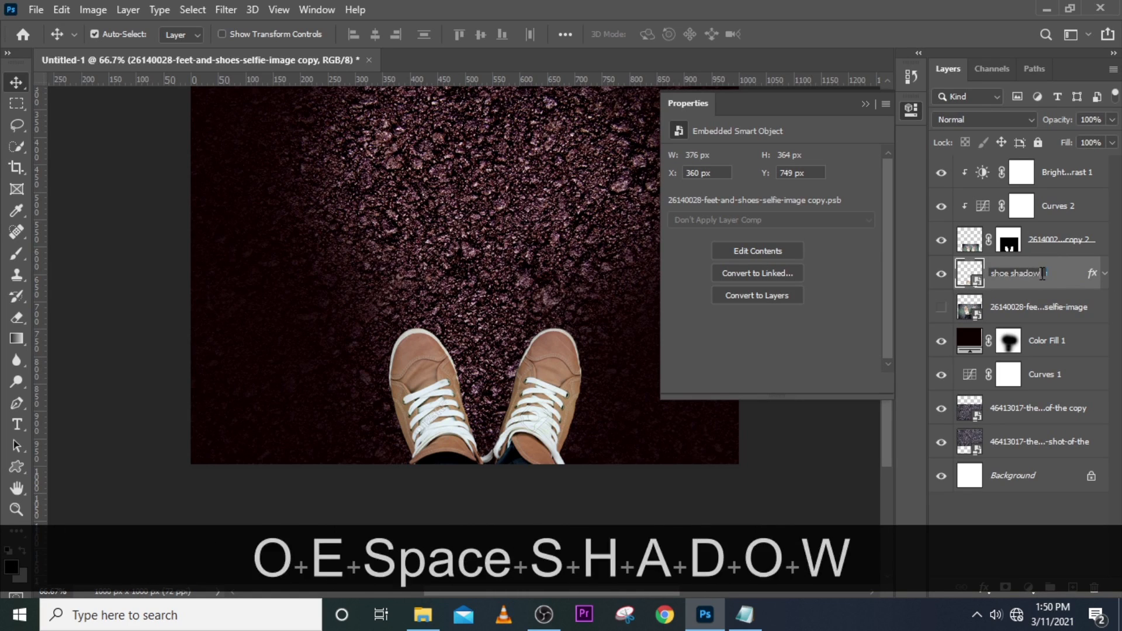
key(Return)
click(1049, 240)
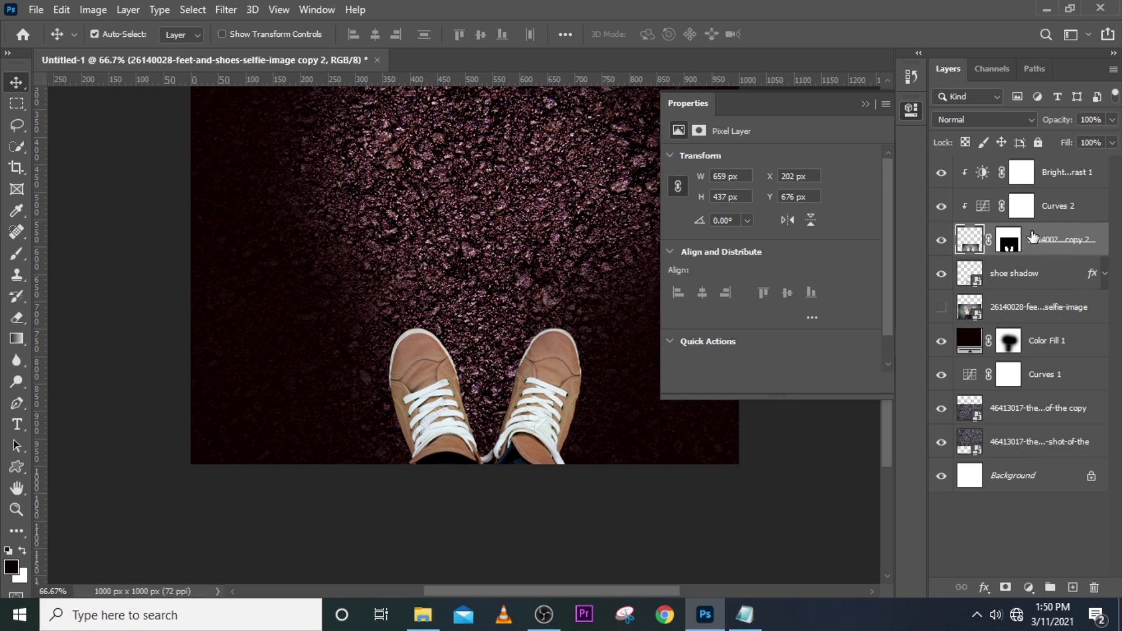
Add a Gradient Map adjustment layer above the Brightness/Contrast layer using the Gray_14 preset from the Grays gradients
click(1065, 175)
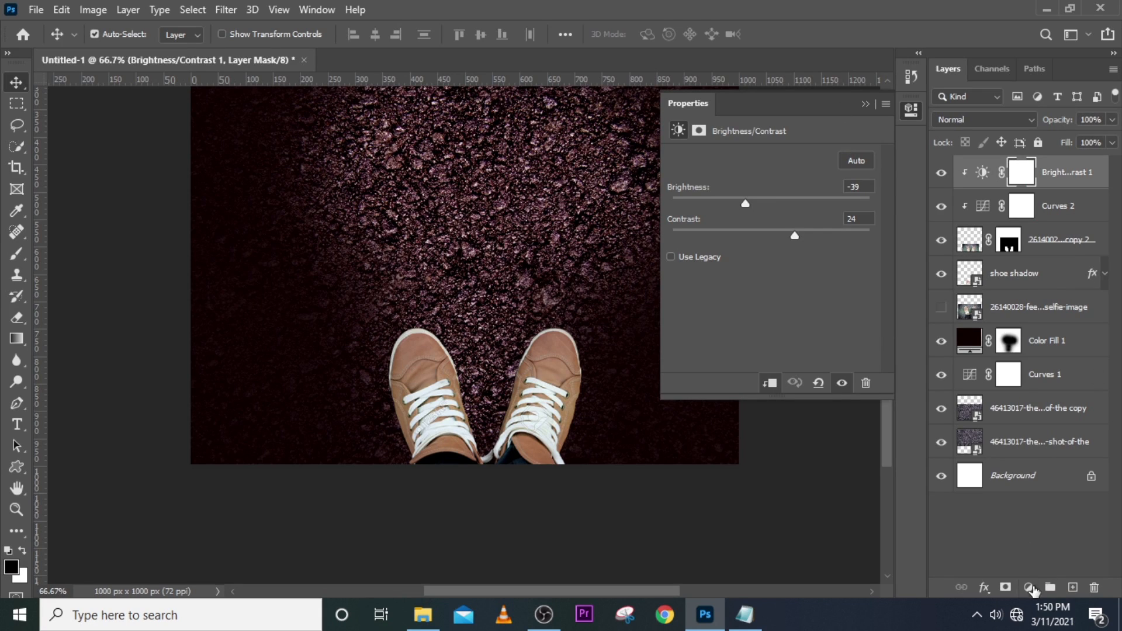
click(1030, 587)
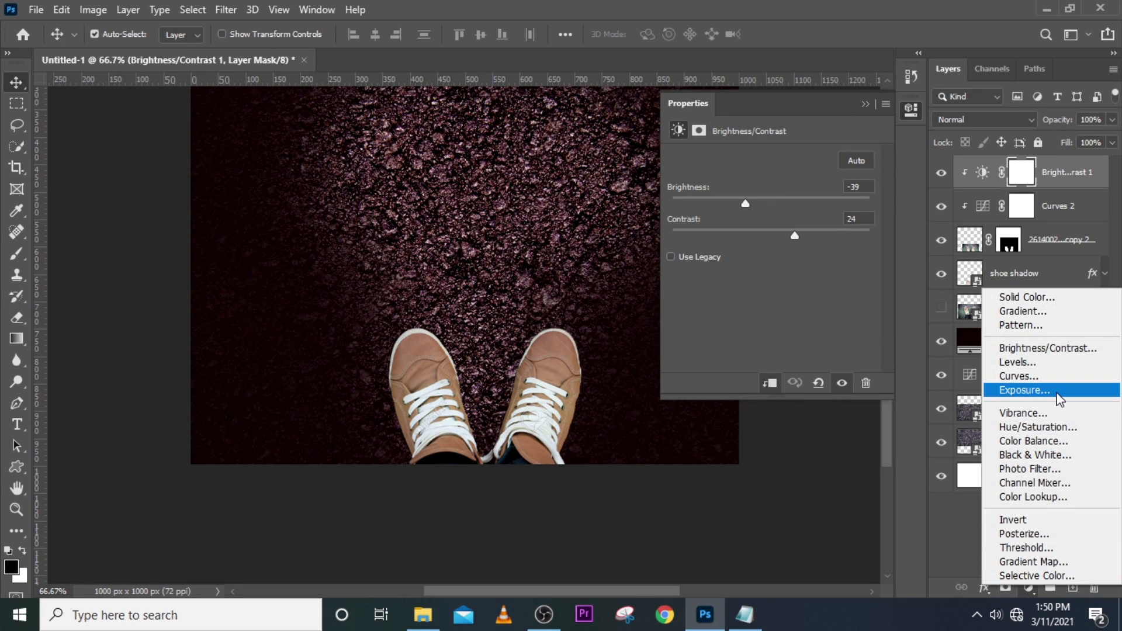
click(1034, 562)
click(766, 166)
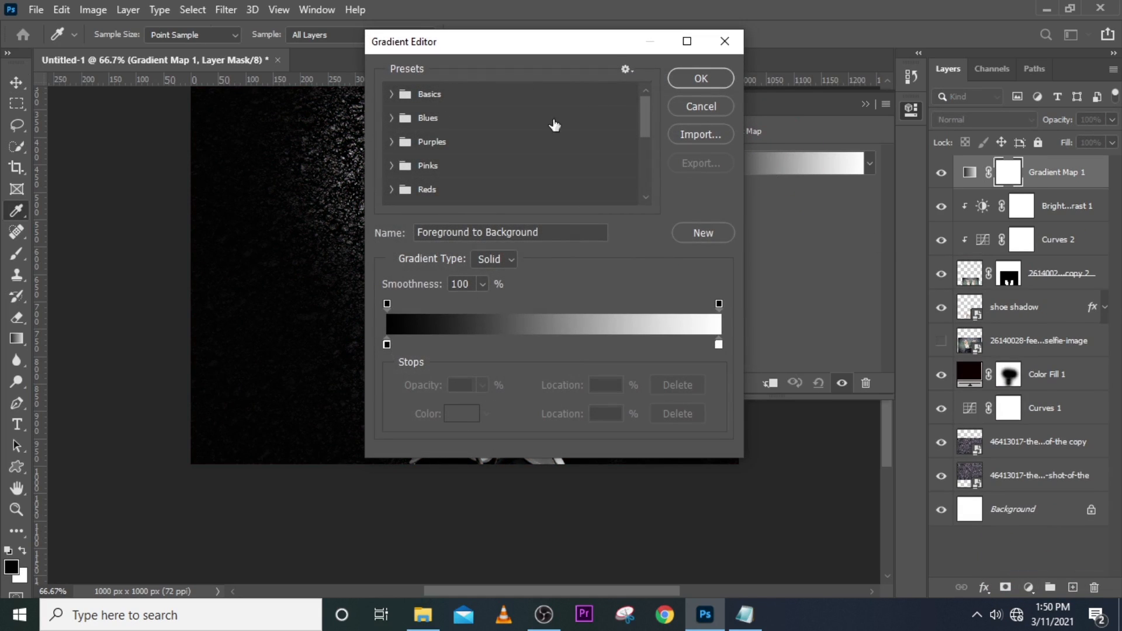
drag(647, 115, 640, 157)
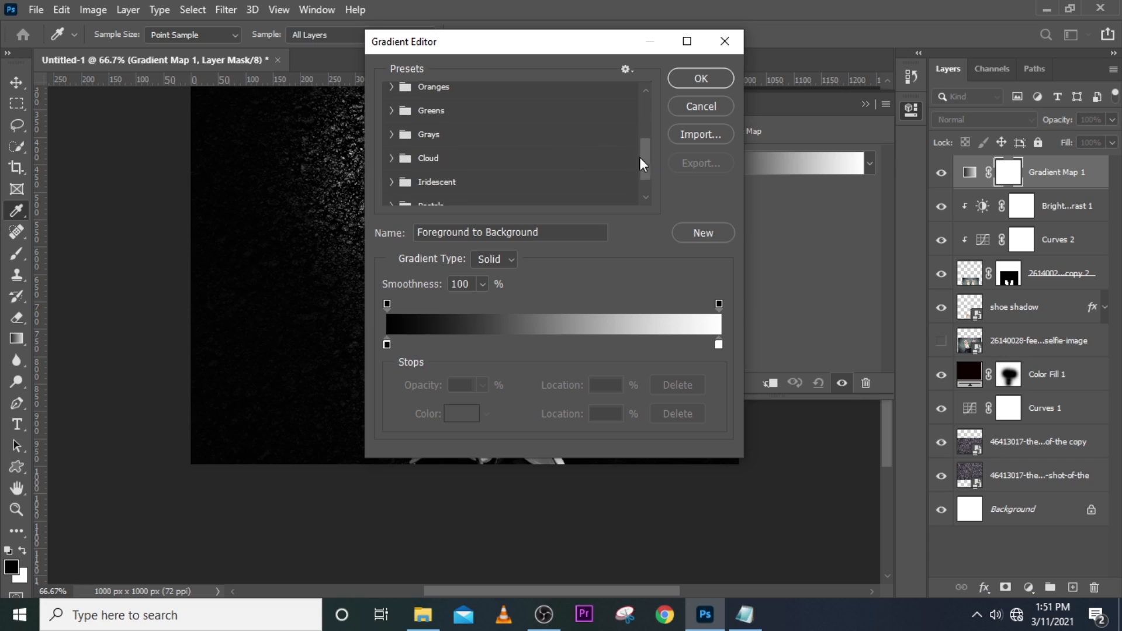
click(393, 135)
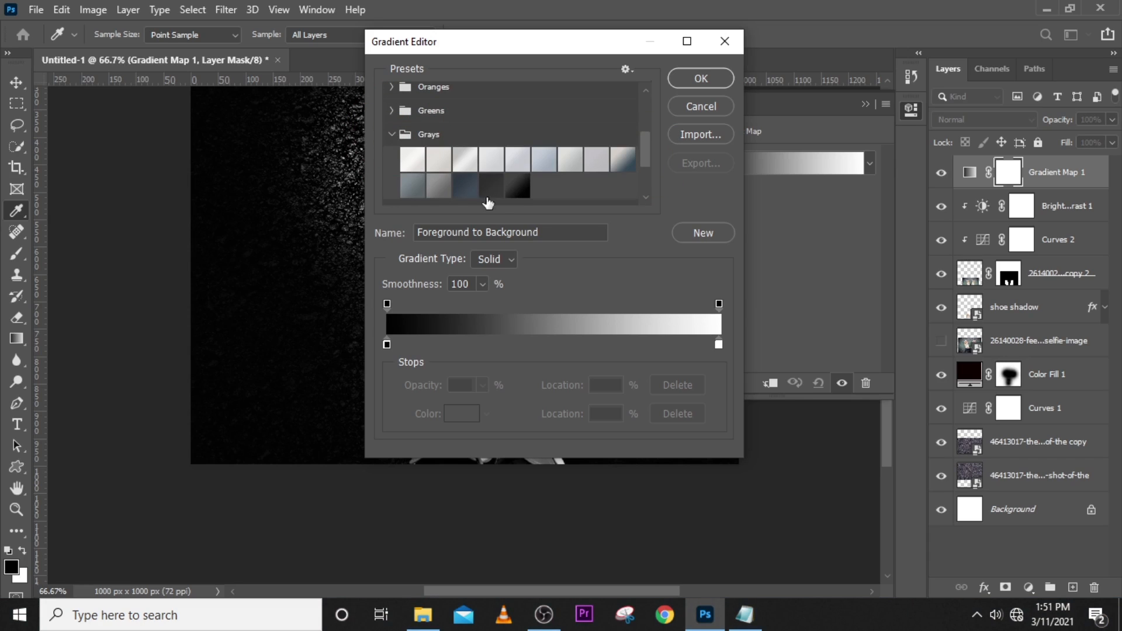
click(518, 186)
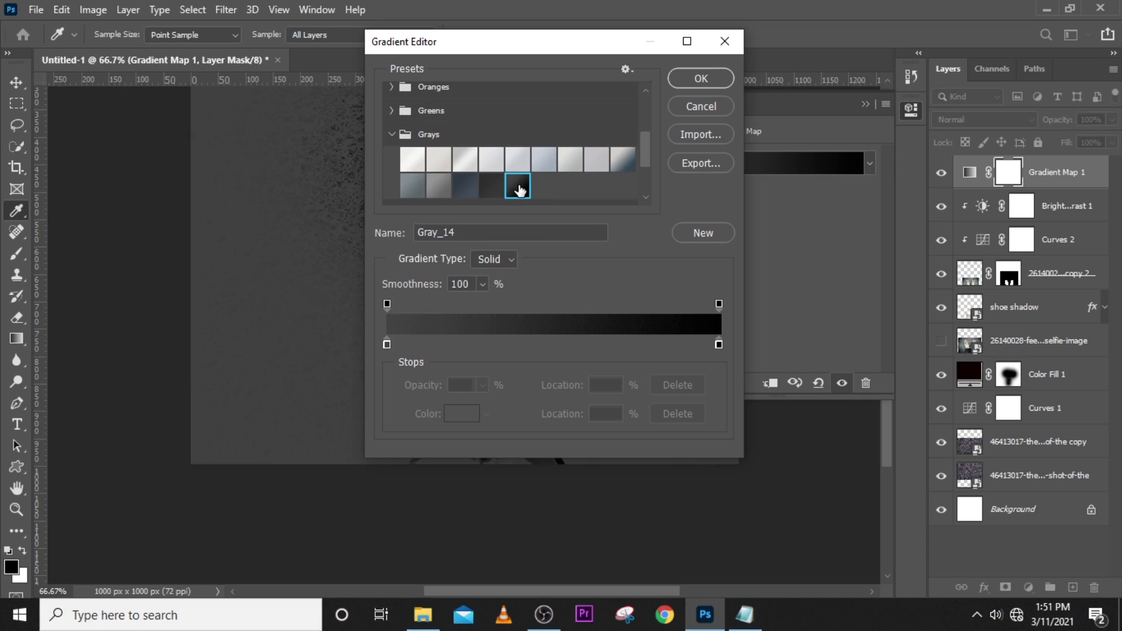
click(700, 81)
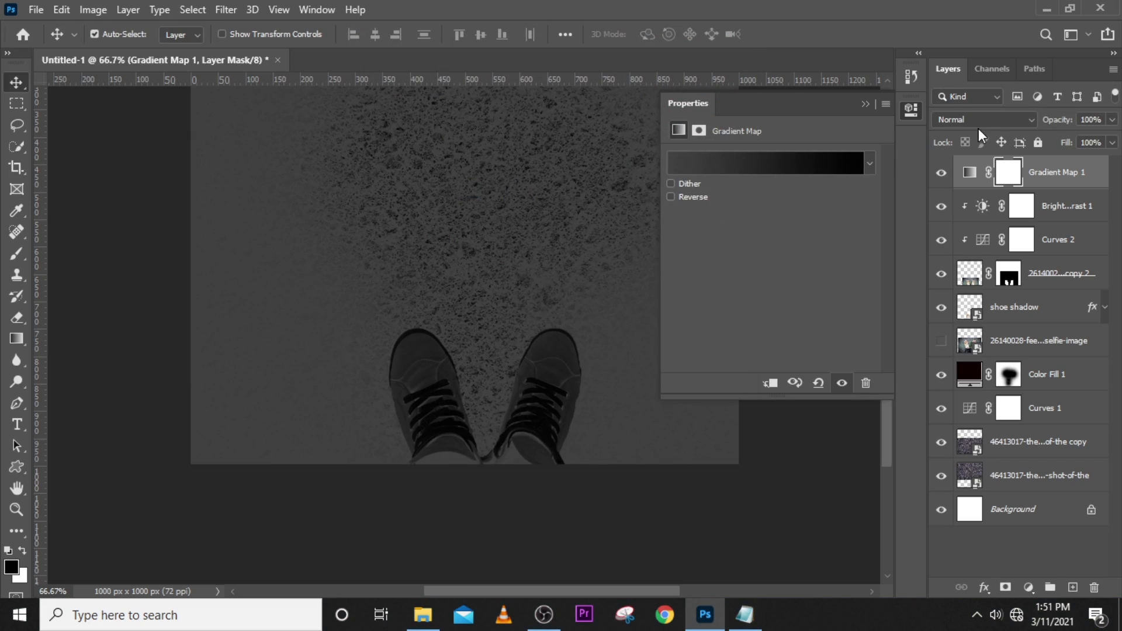
Set the Gradient Map layer's blend mode to Overlay and its fill to 25%
click(980, 125)
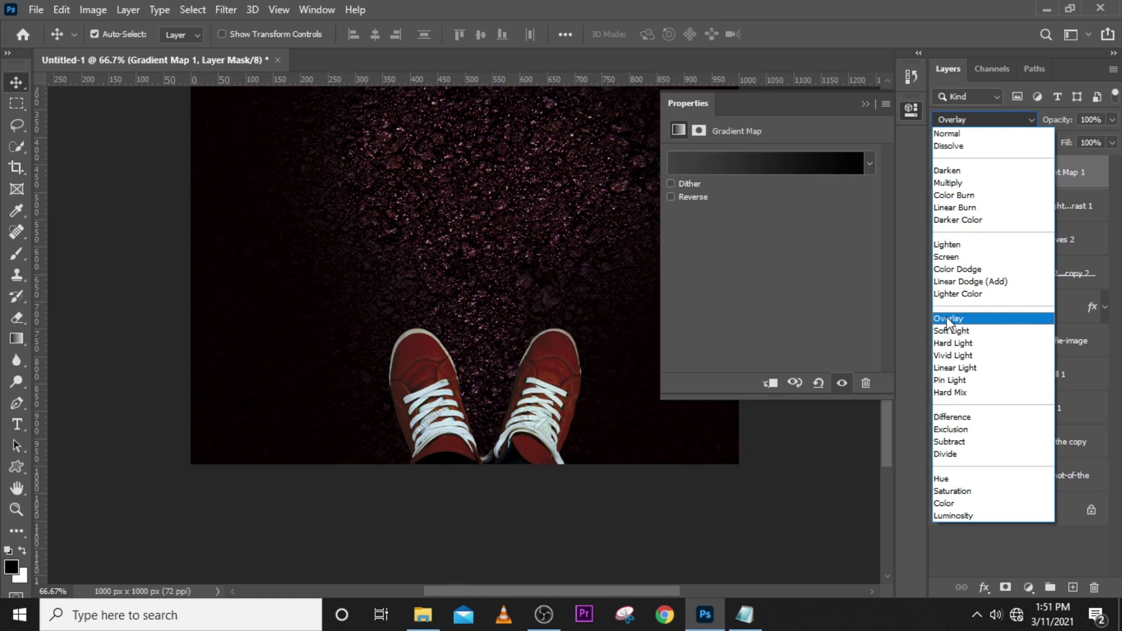
click(948, 320)
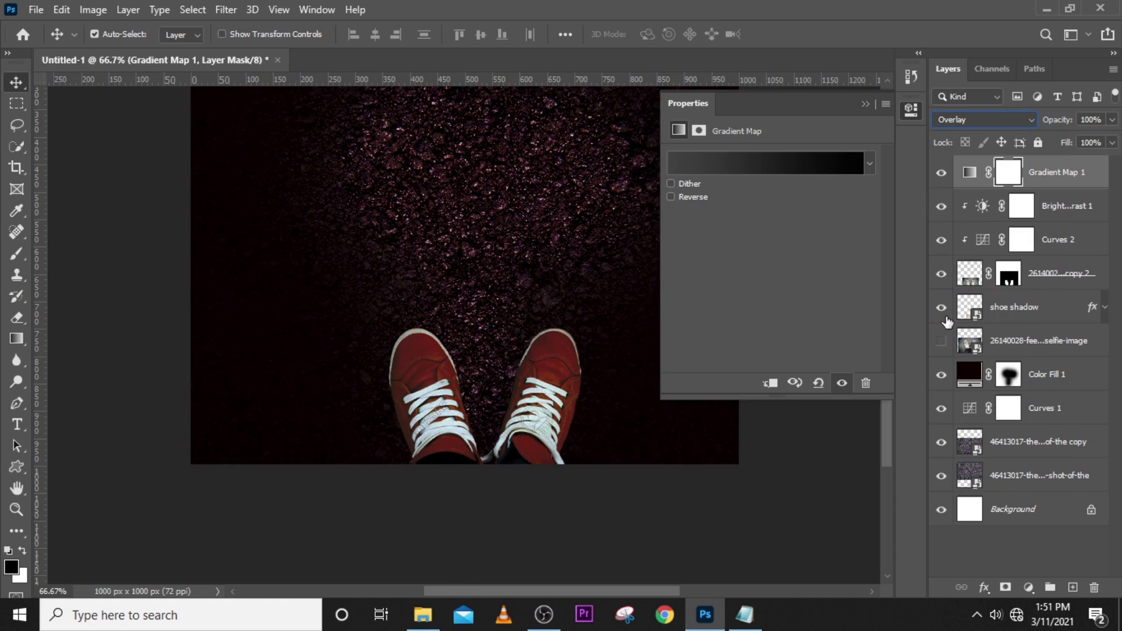
click(863, 109)
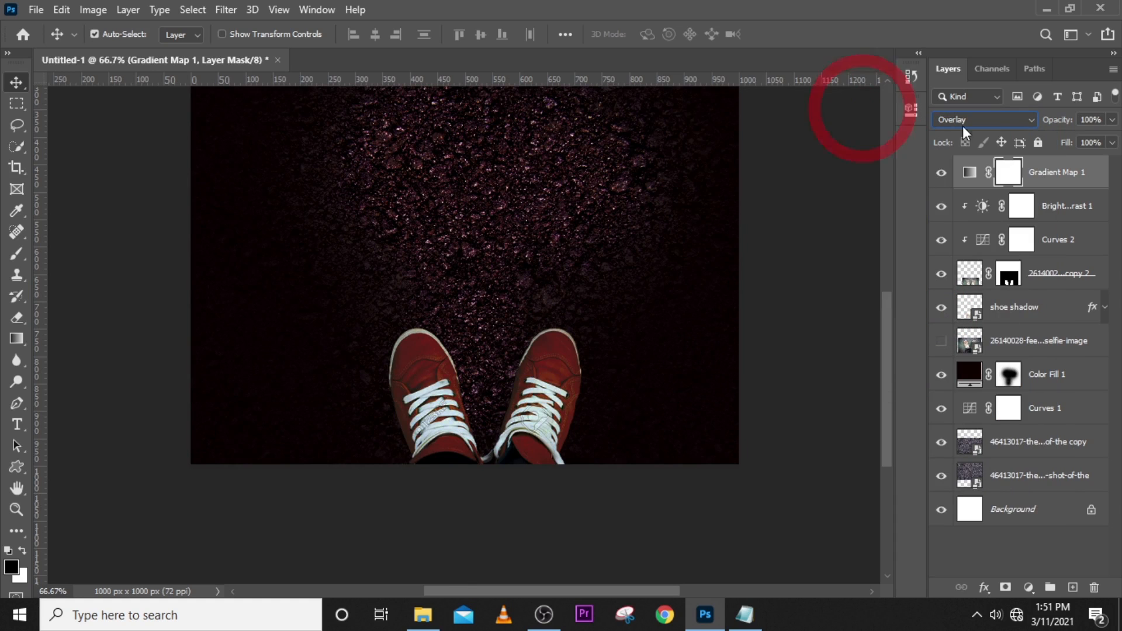
click(1113, 143)
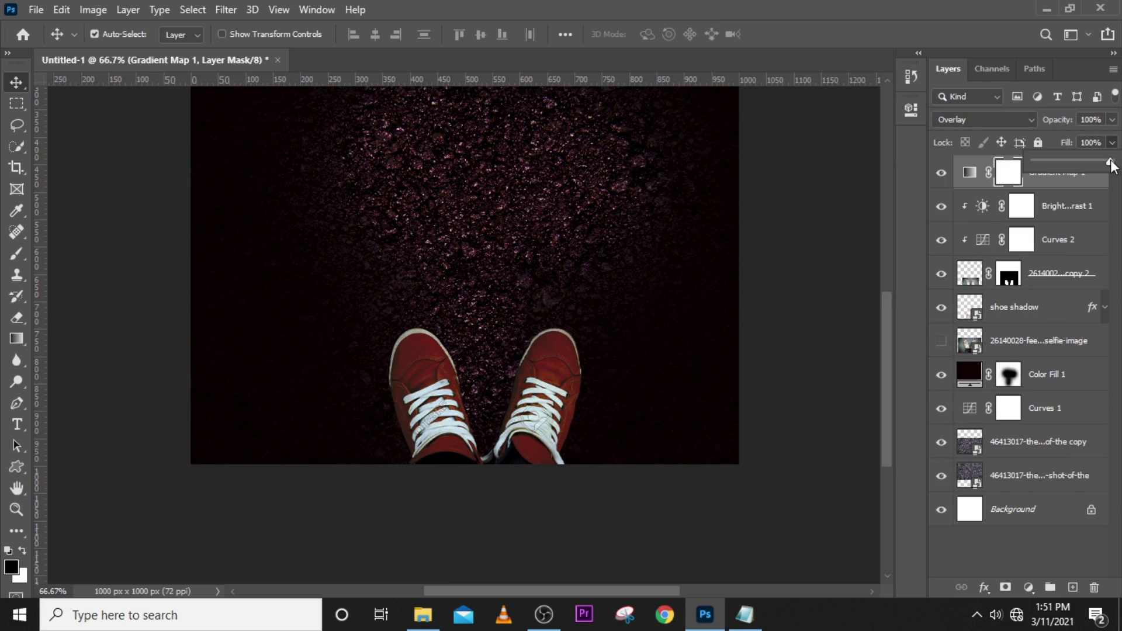
drag(1113, 167, 1109, 166)
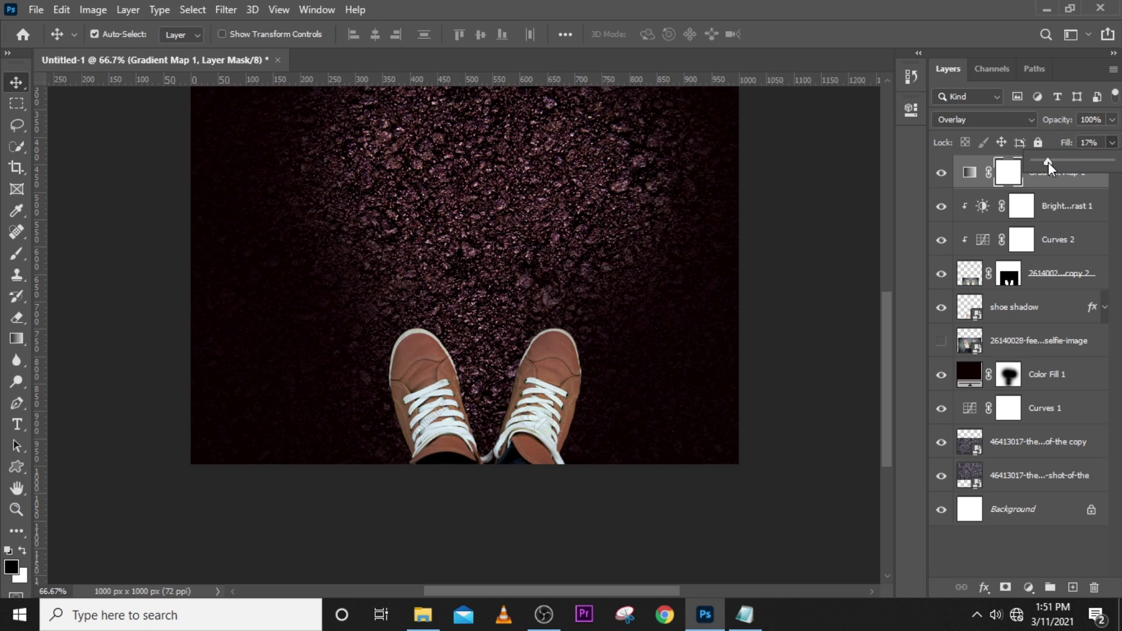
drag(1047, 162, 1047, 161)
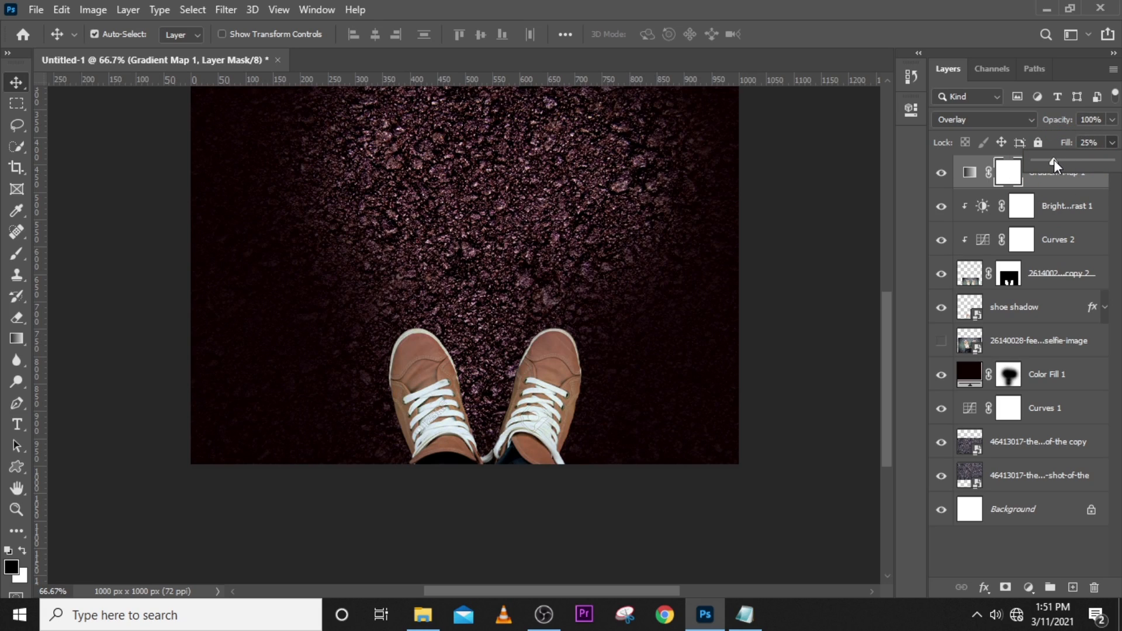
Group all layers above the Background layer and name the group "BG"
key(ctrl+0)
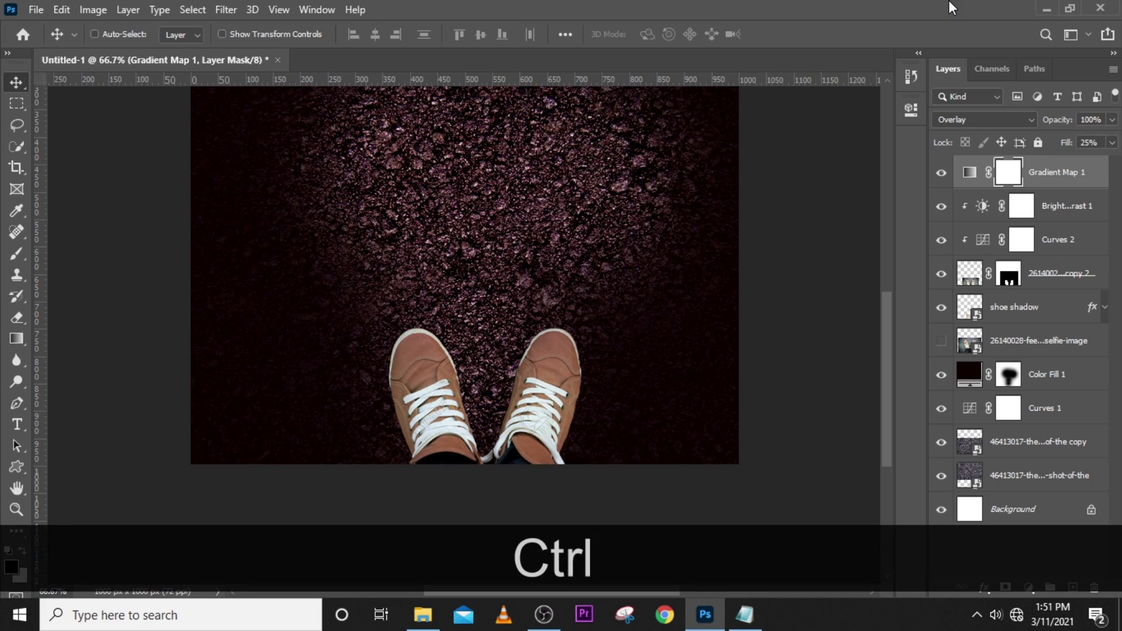
key(ctrl+0)
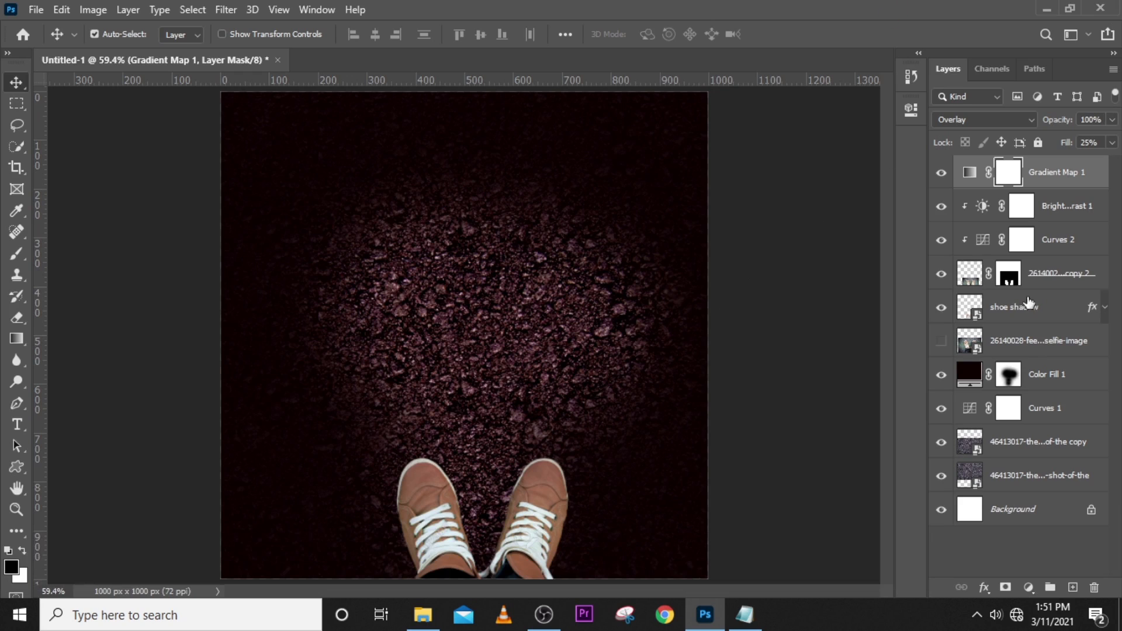
key(shift)
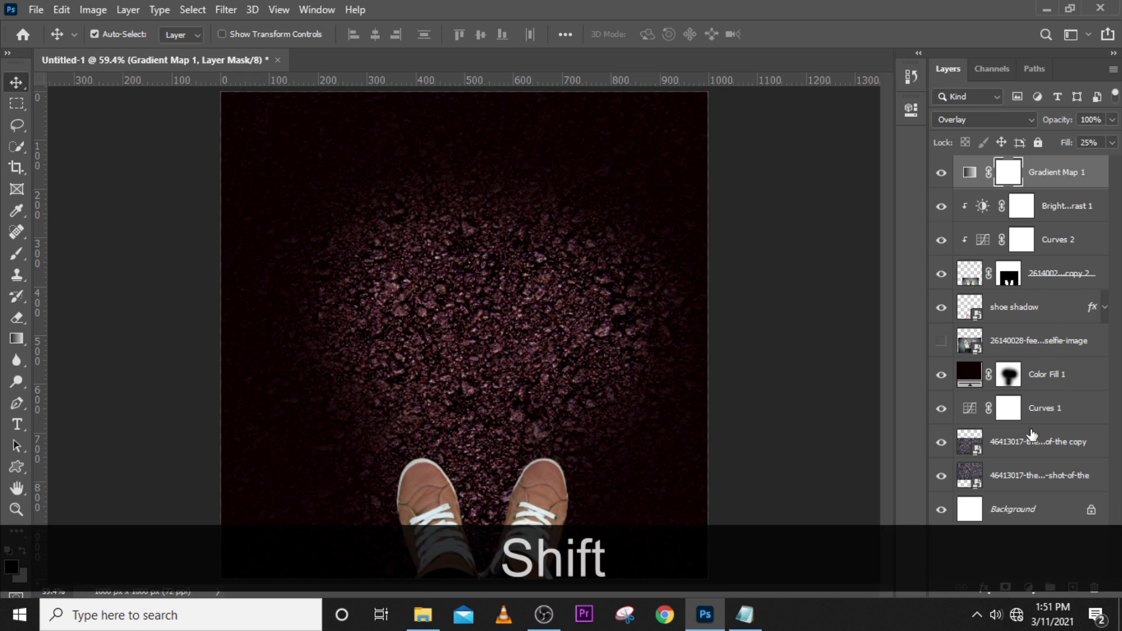
shift+click(1030, 490)
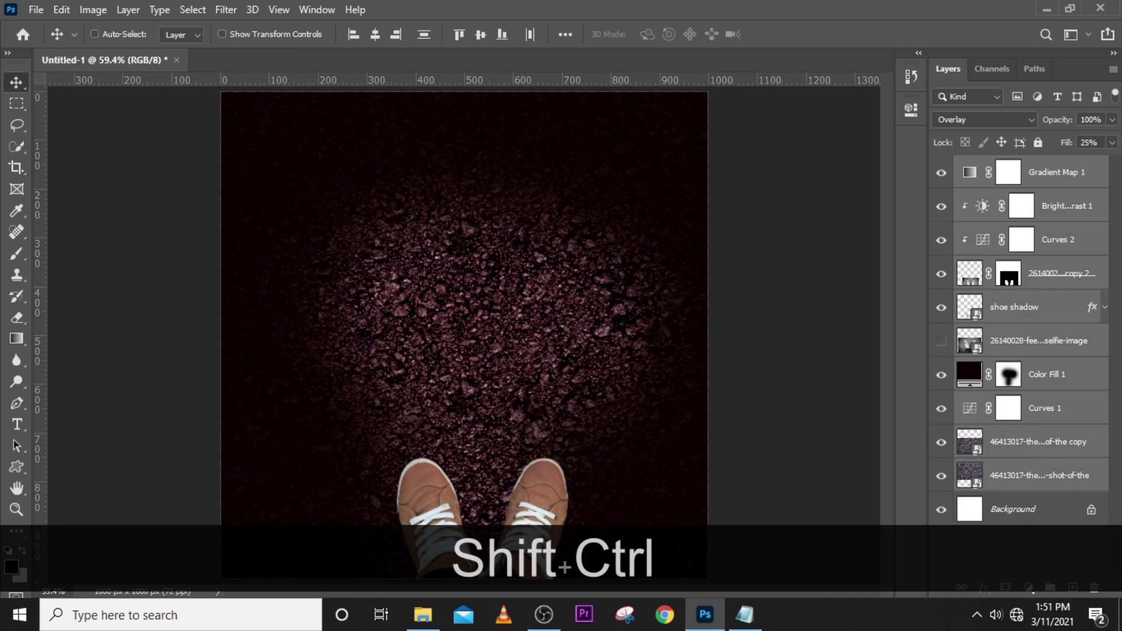
key(ctrl+shift+g)
double_click(1003, 167)
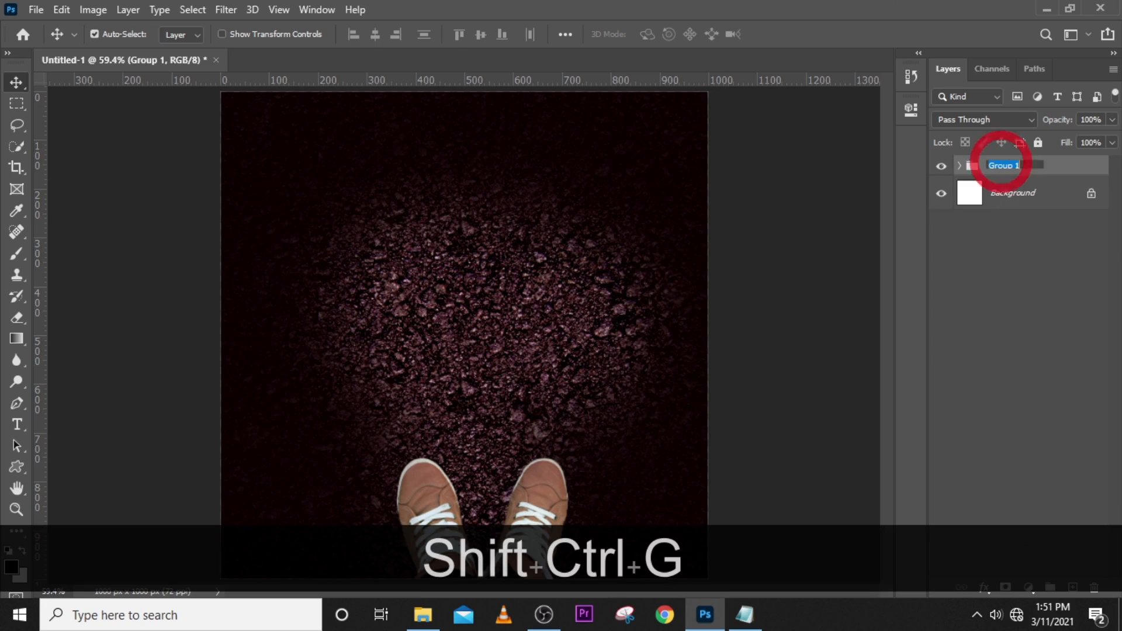
key(Caps_Lock)
text(BG)
key(Return)
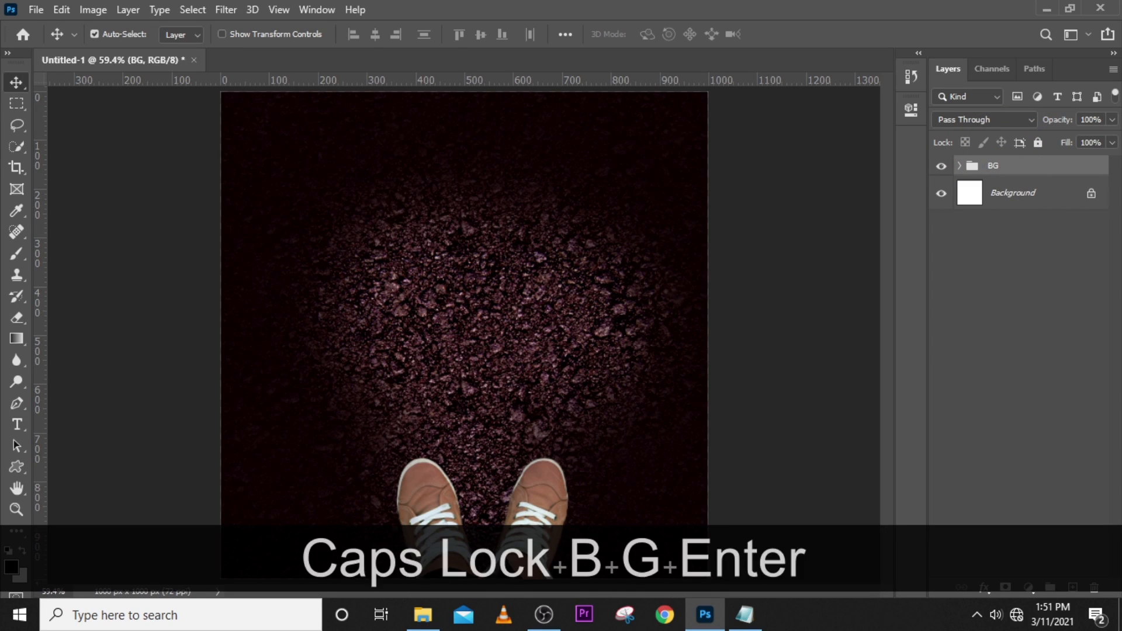
Place vertical guides on the canvas's left edge, right edge and horizontal centre at 500 px
drag(43, 318, 221, 315)
drag(41, 322, 708, 321)
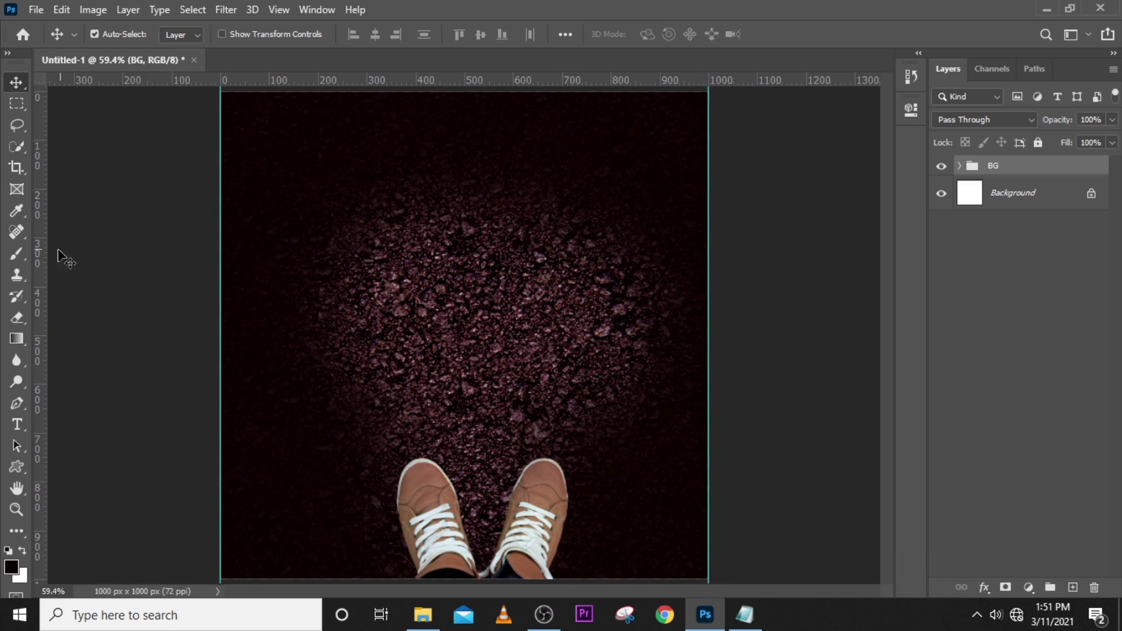
drag(38, 257, 488, 321)
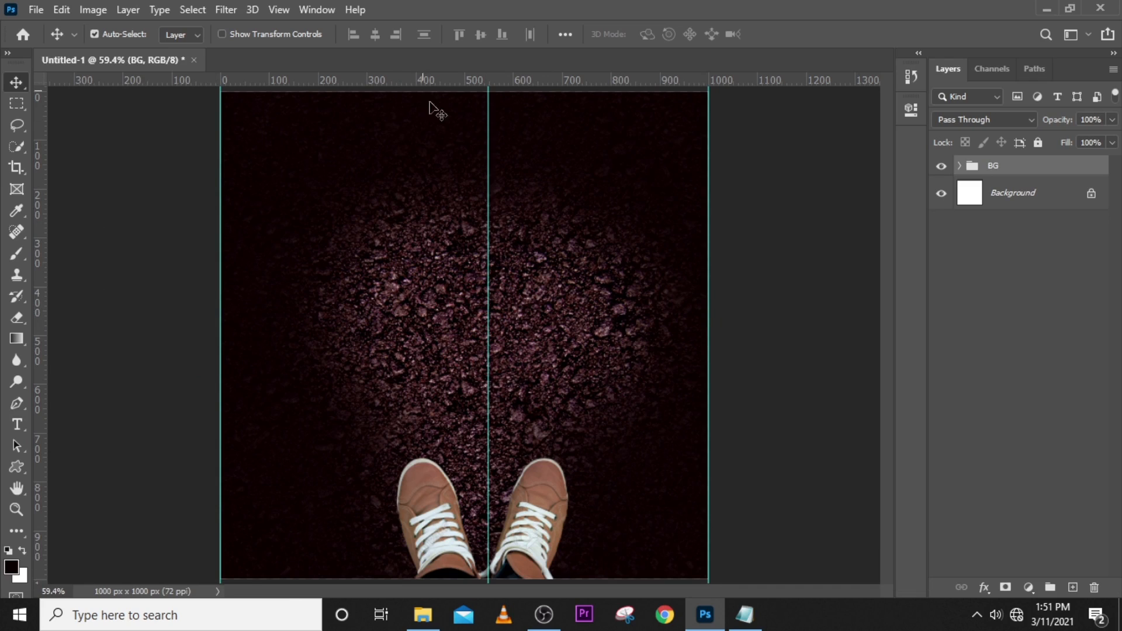
drag(488, 185, 480, 175)
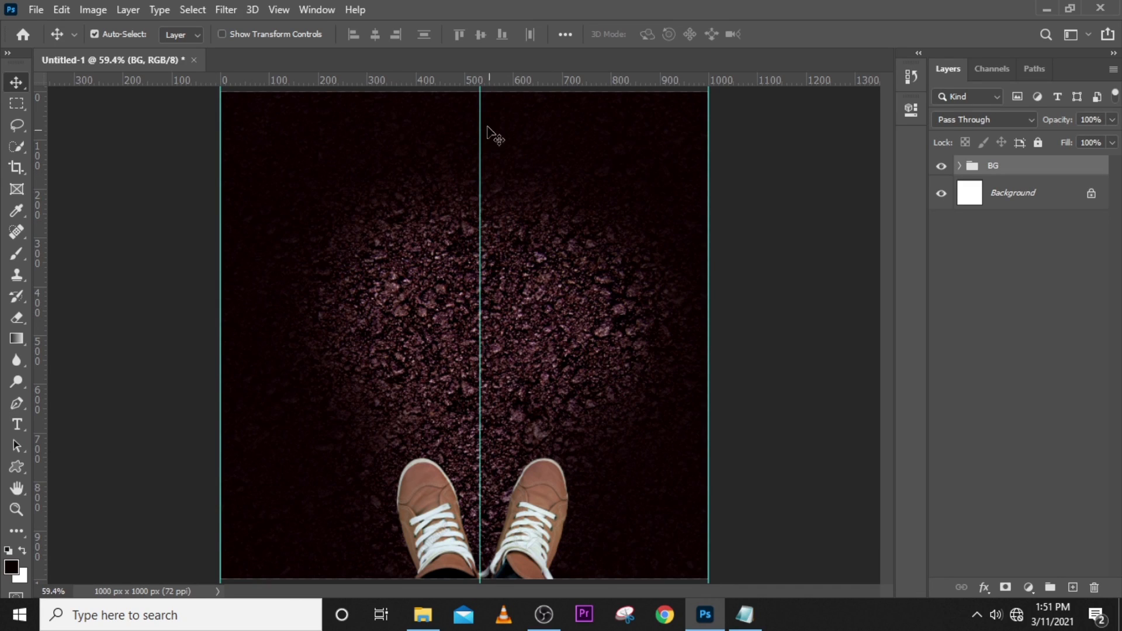
drag(476, 219, 472, 221)
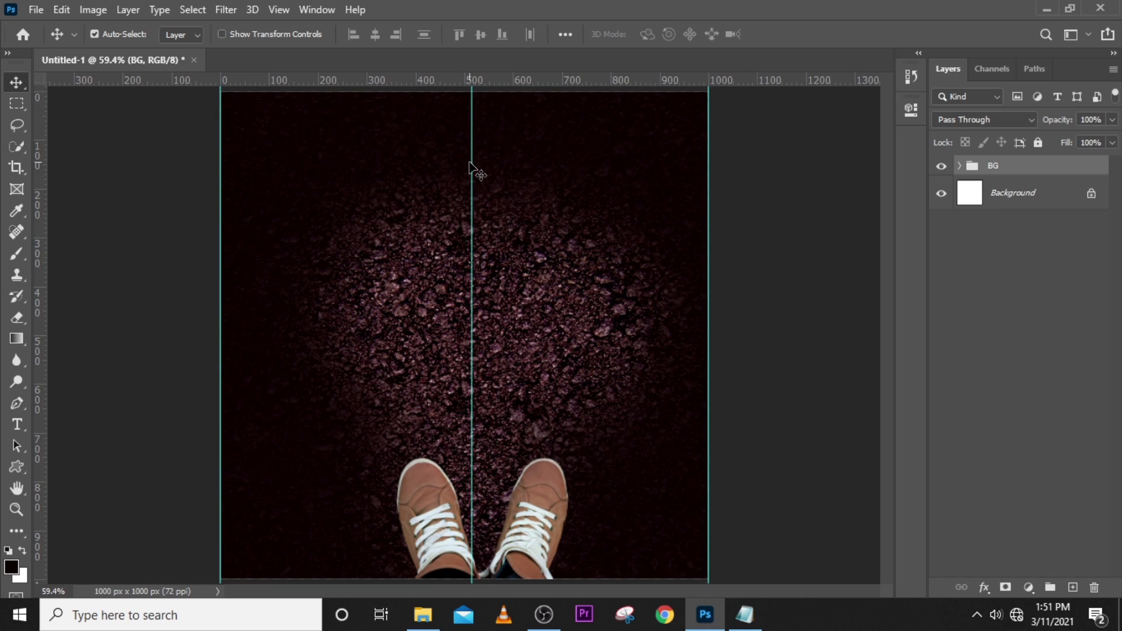
drag(471, 168, 464, 168)
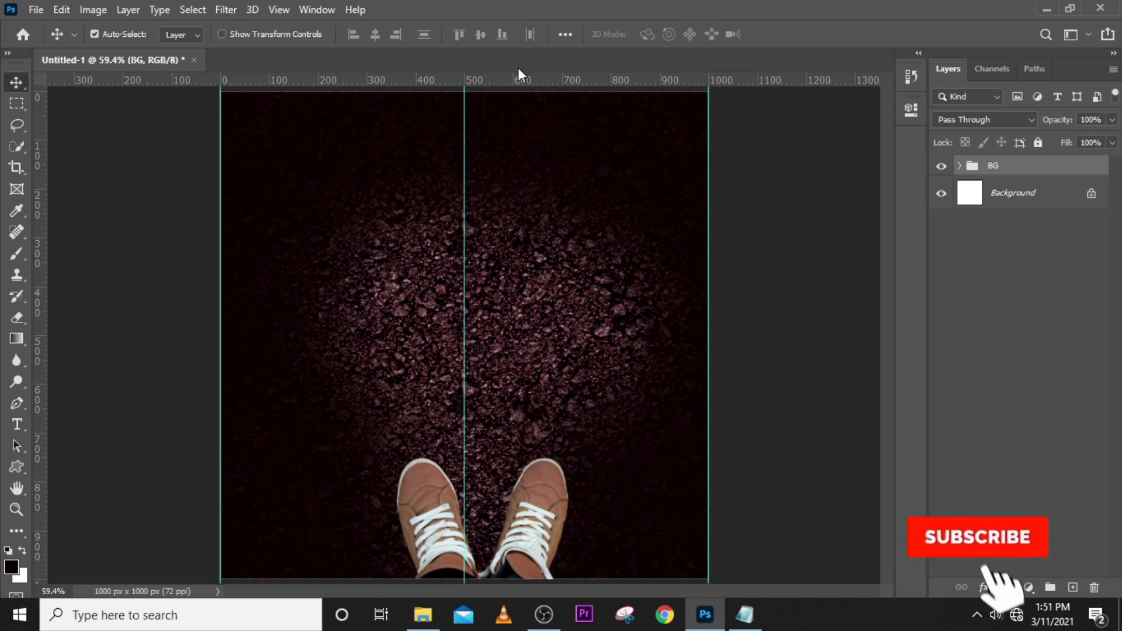
Place horizontal guides on the canvas's top edge, bottom edge and vertical centre at 500 px
drag(497, 83, 511, 215)
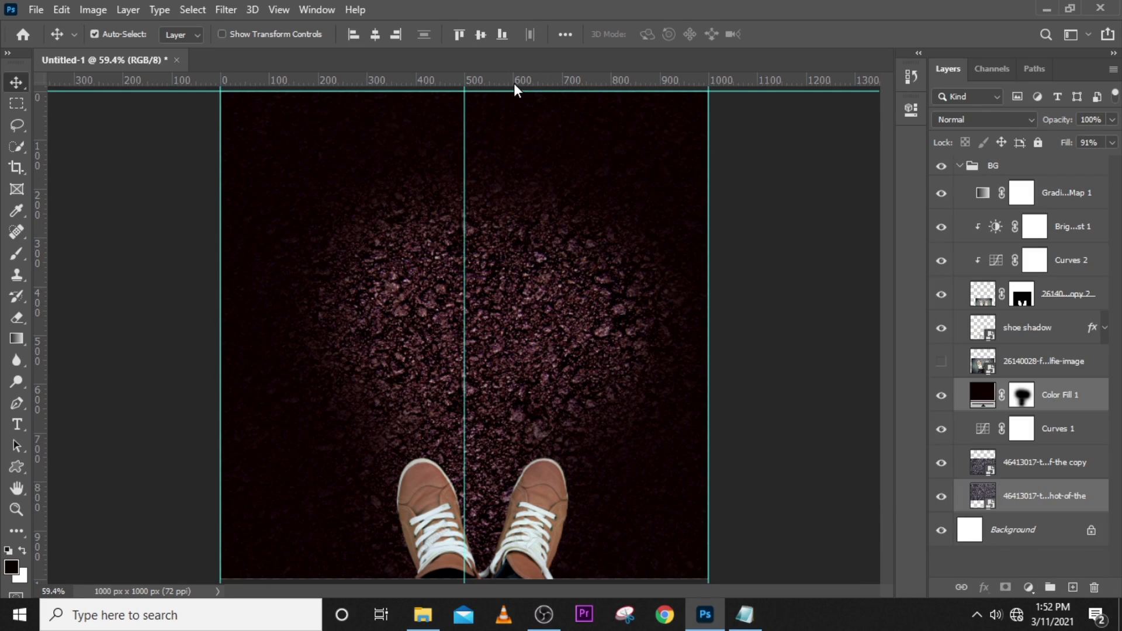
key(ctrl+d)
key(ctrl+v)
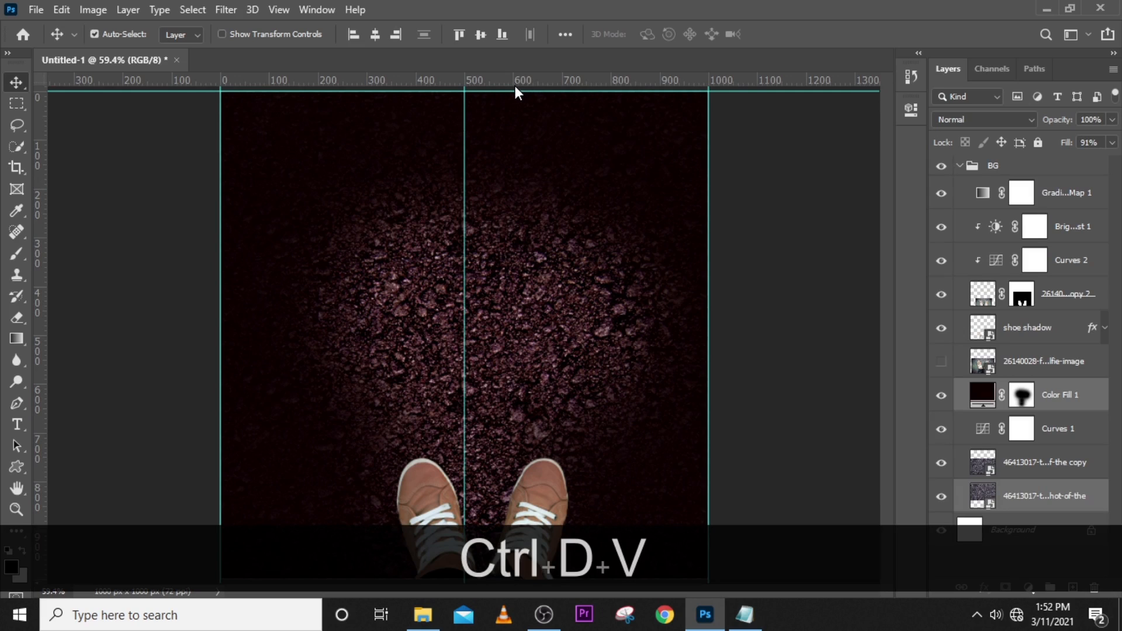
drag(514, 86, 523, 576)
drag(481, 82, 491, 335)
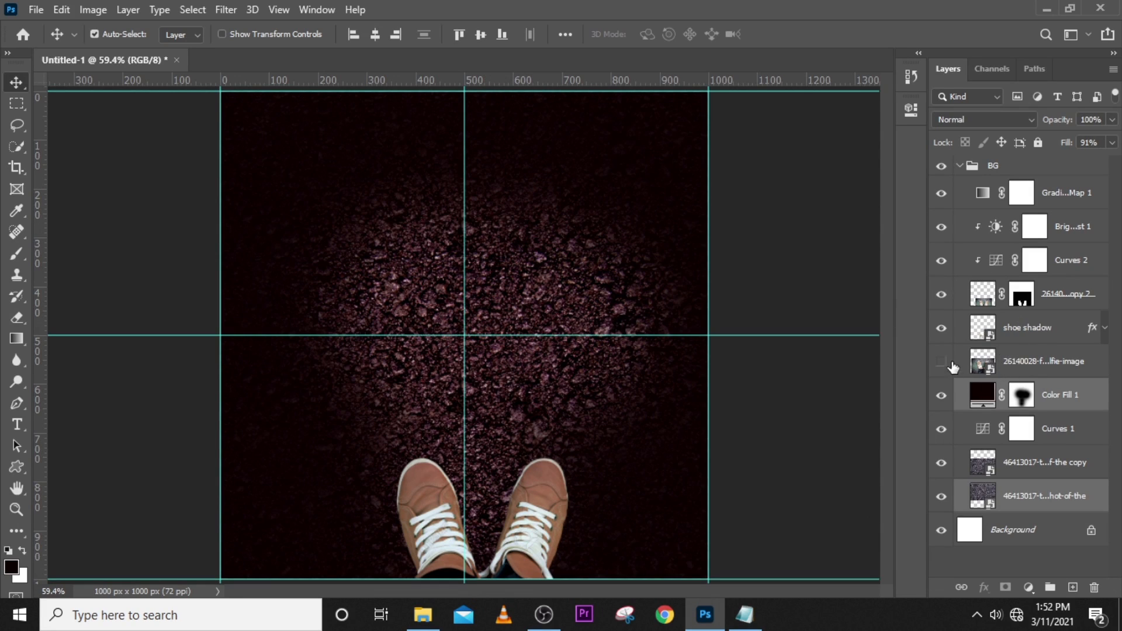
Delete the hidden original feet-and-shoes selfie image layer from the BG group
click(1026, 364)
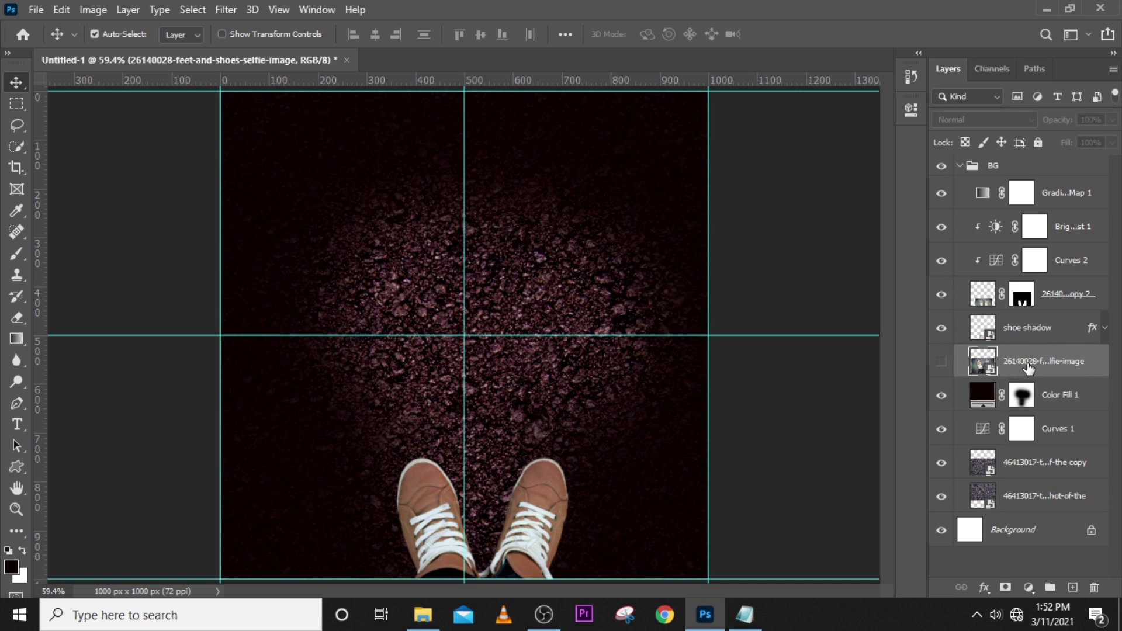
click(939, 367)
click(939, 367)
key(Delete)
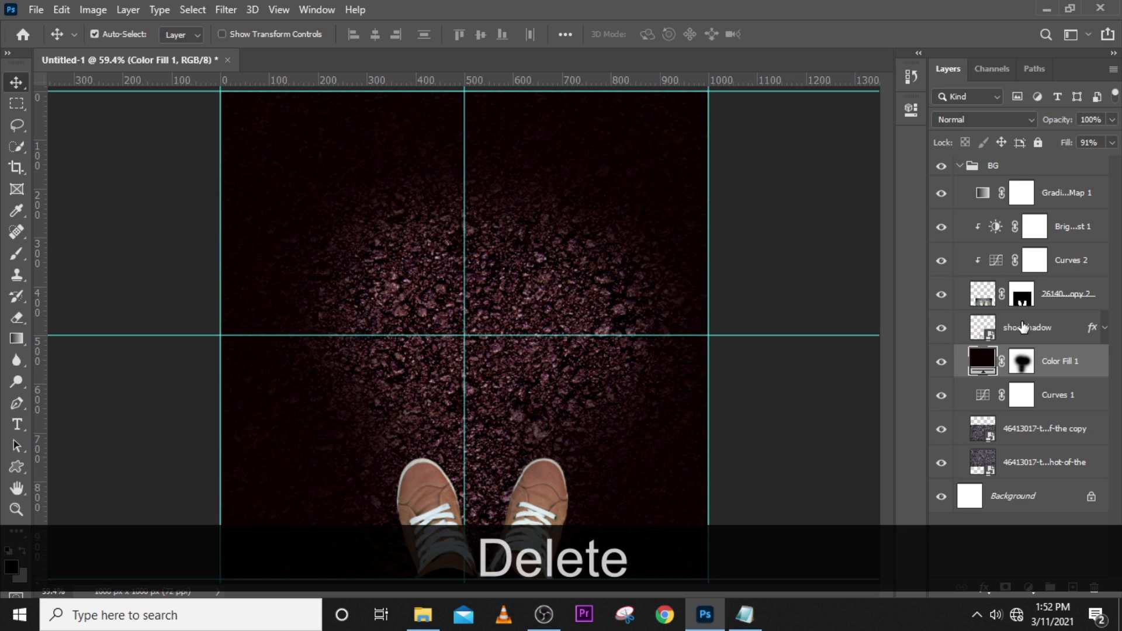
Move the masked shoes and shoe shadow layers together leftwards to about X 501 px, centring them on the middle vertical guide
click(1023, 326)
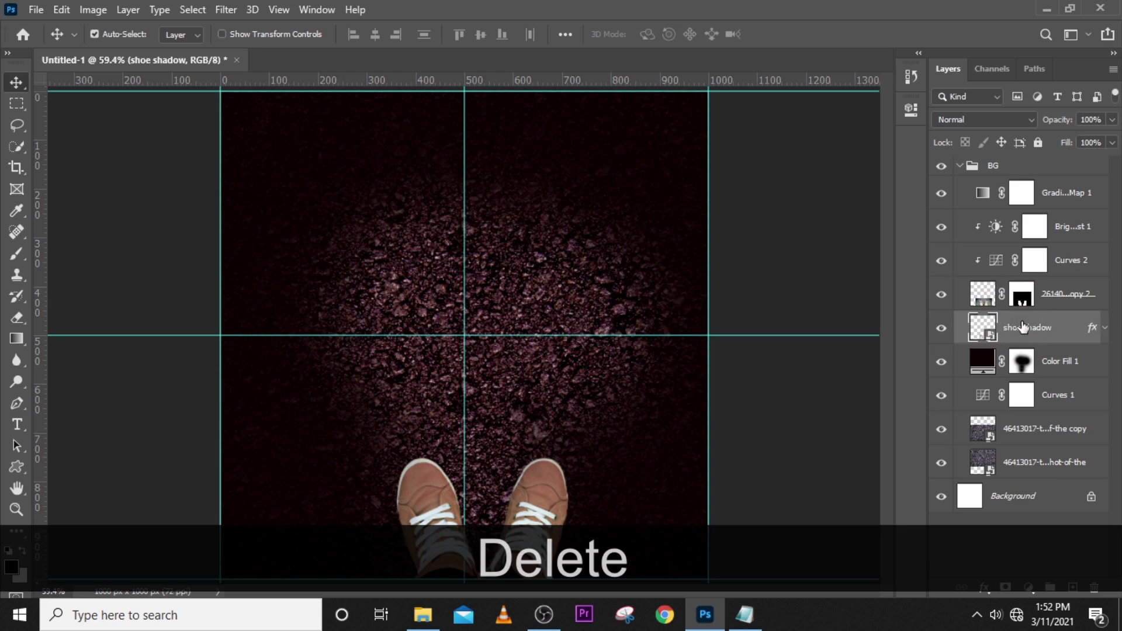
ctrl+click(1049, 292)
key(ctrl+t)
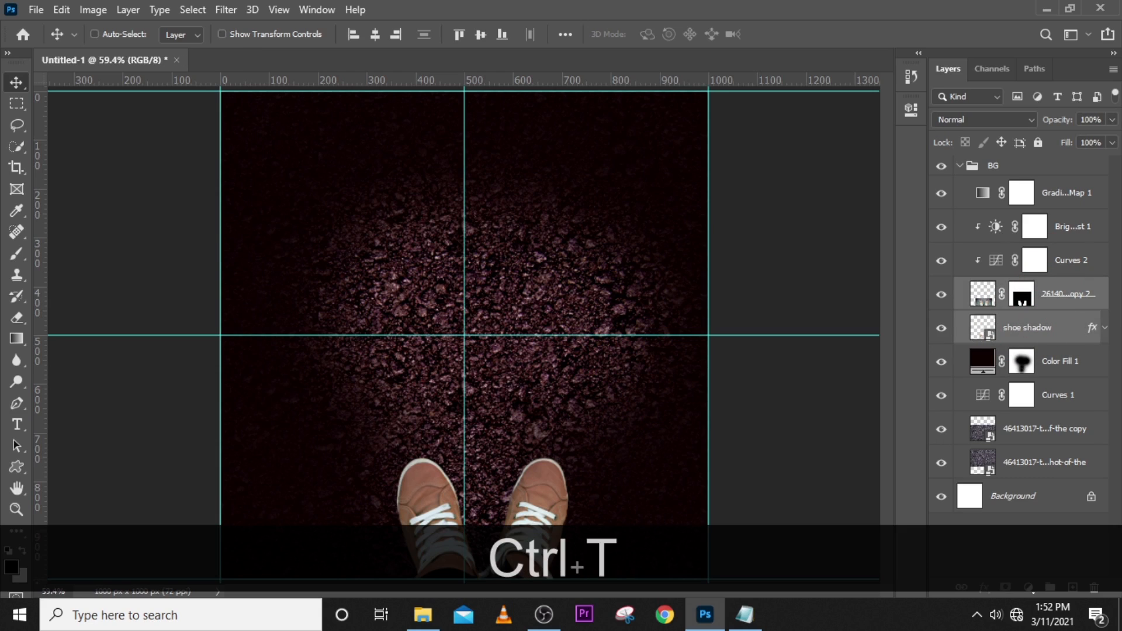
key(Left)
key(Left)
key(Left)
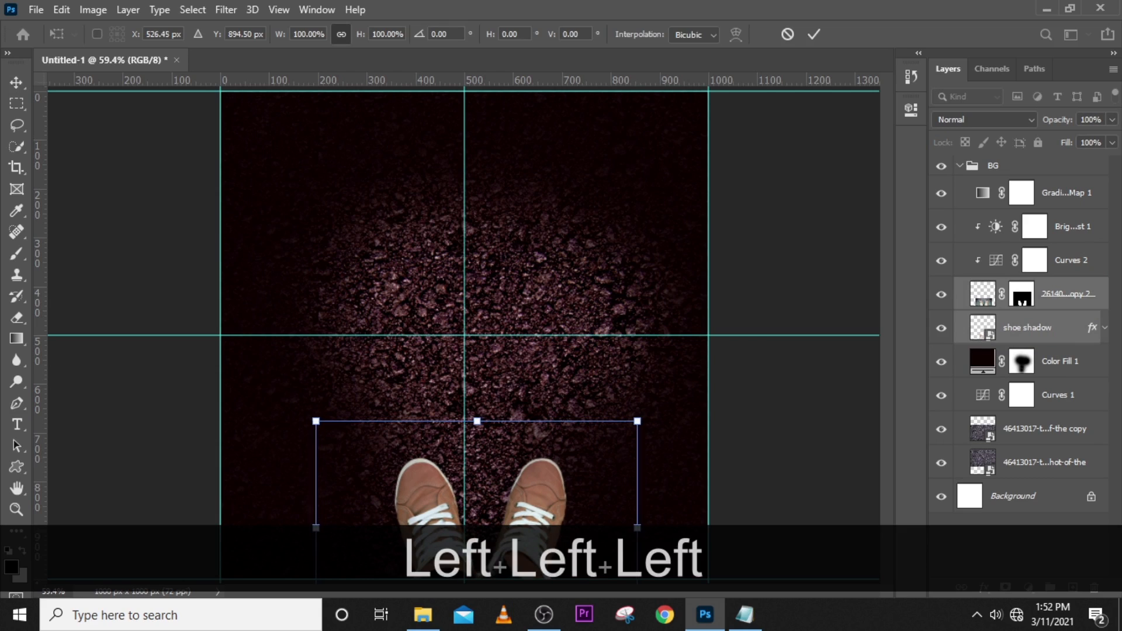
key(Left)
key(Left)
key(Left)
key(Left)
key(Left)
key(Left)
key(Left)
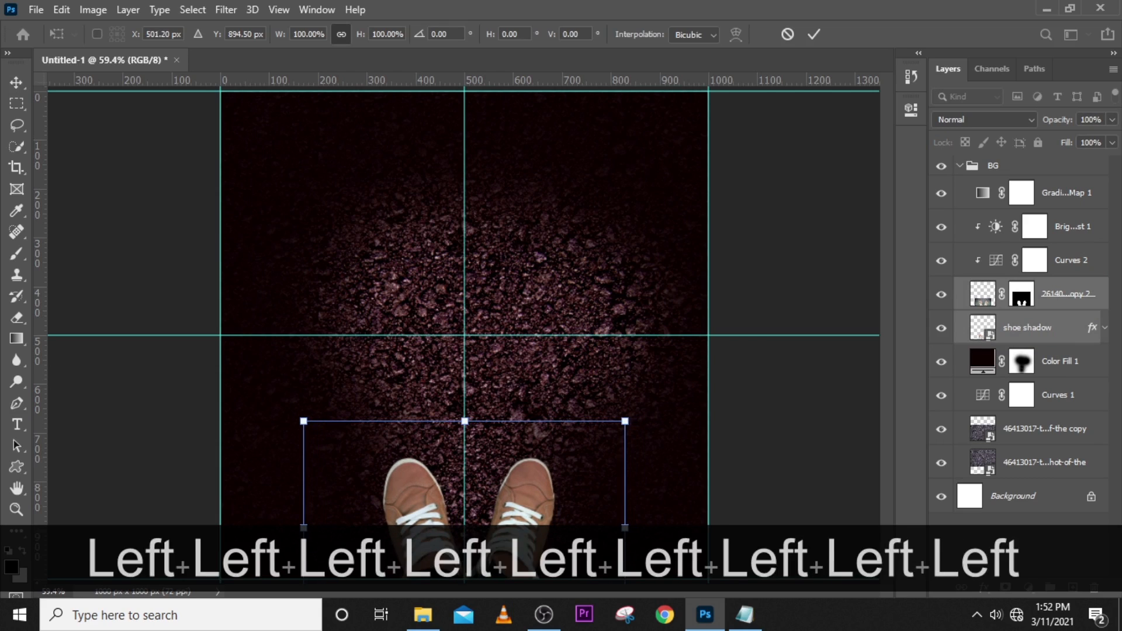
key(Return)
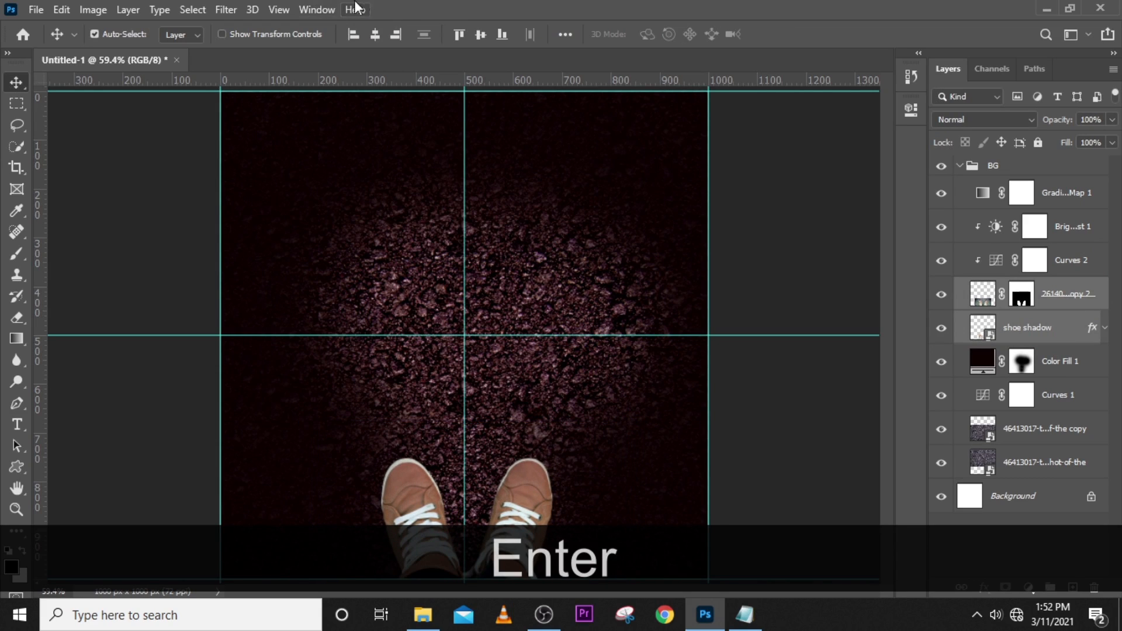
key(ctrl+equal)
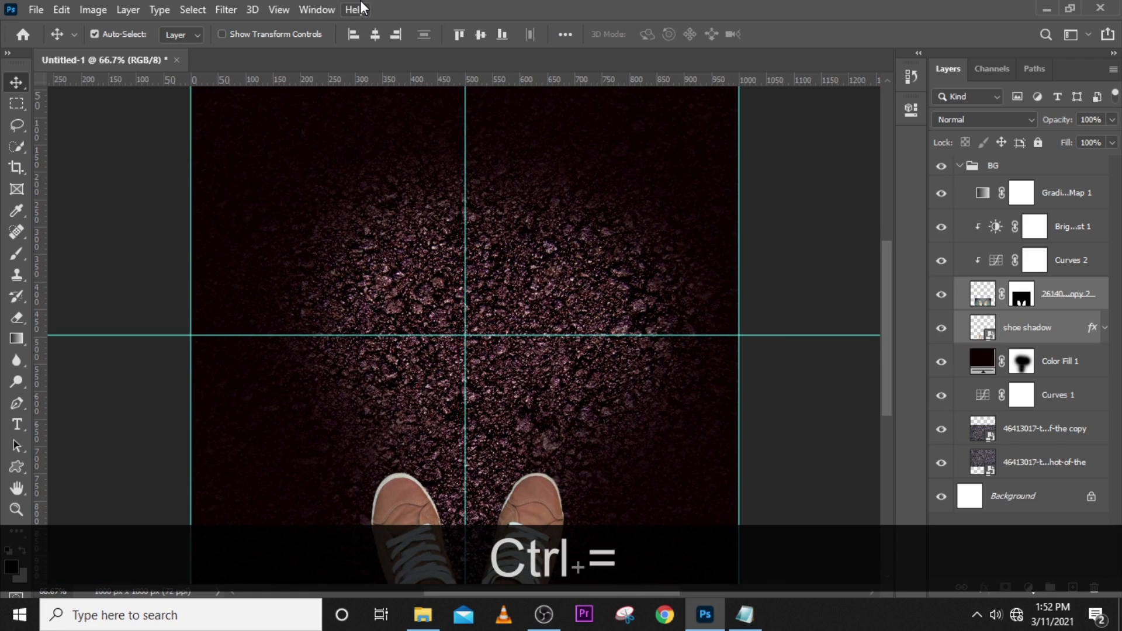
Mask the Brightness/Contrast 1 adjustment off the middle of both shoes by painting black on its layer mask with a 100 px brush
scroll(765, 261, down, 5)
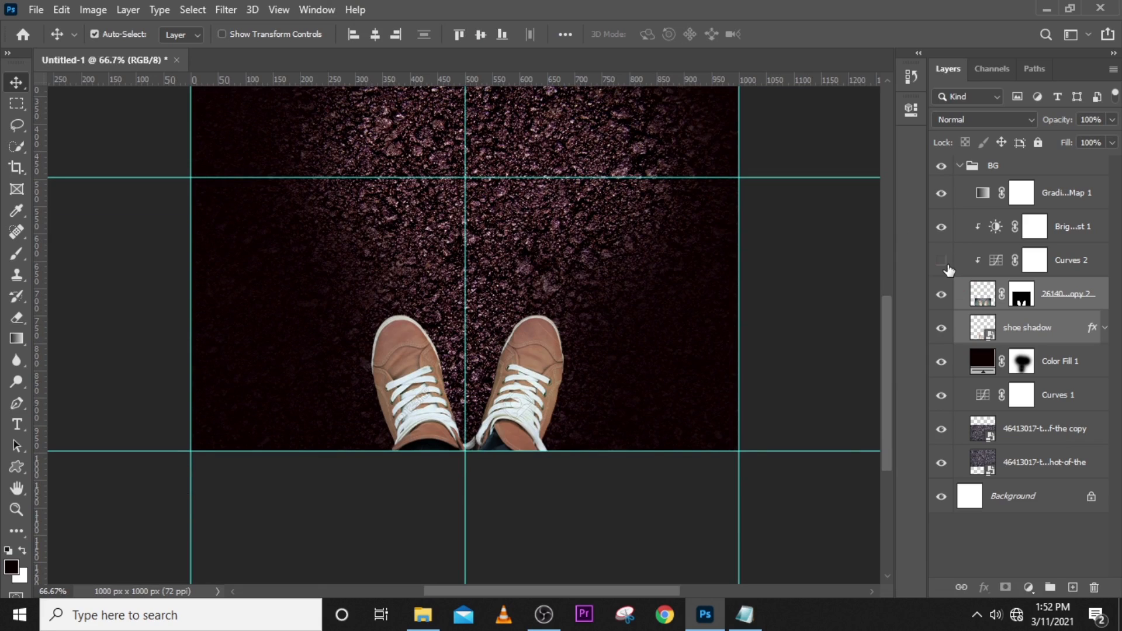
click(941, 226)
click(941, 227)
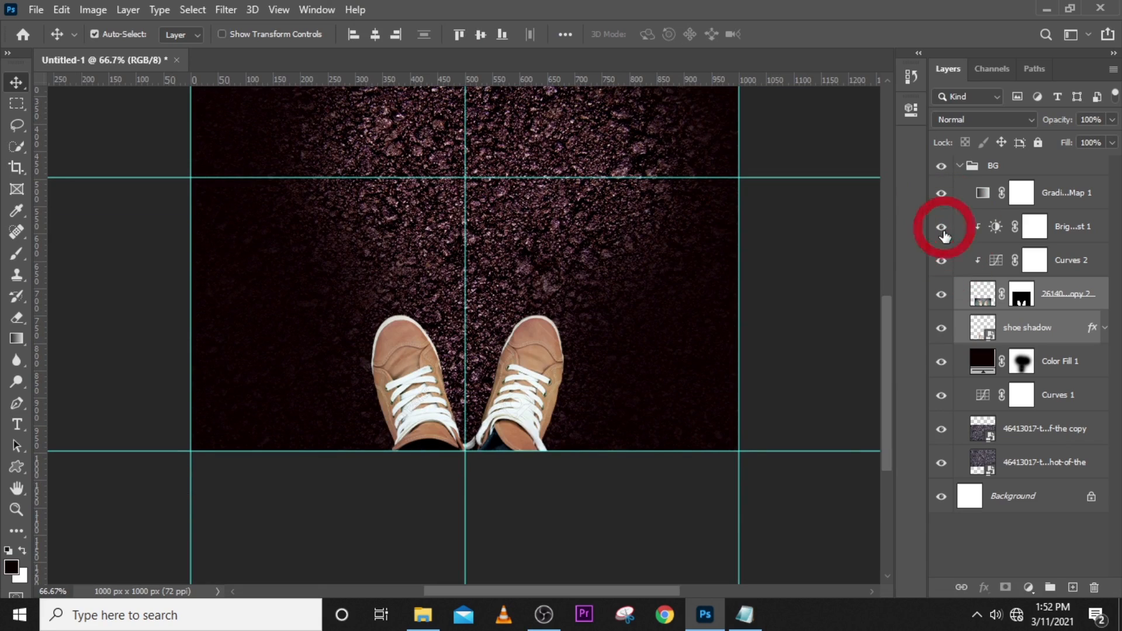
click(941, 226)
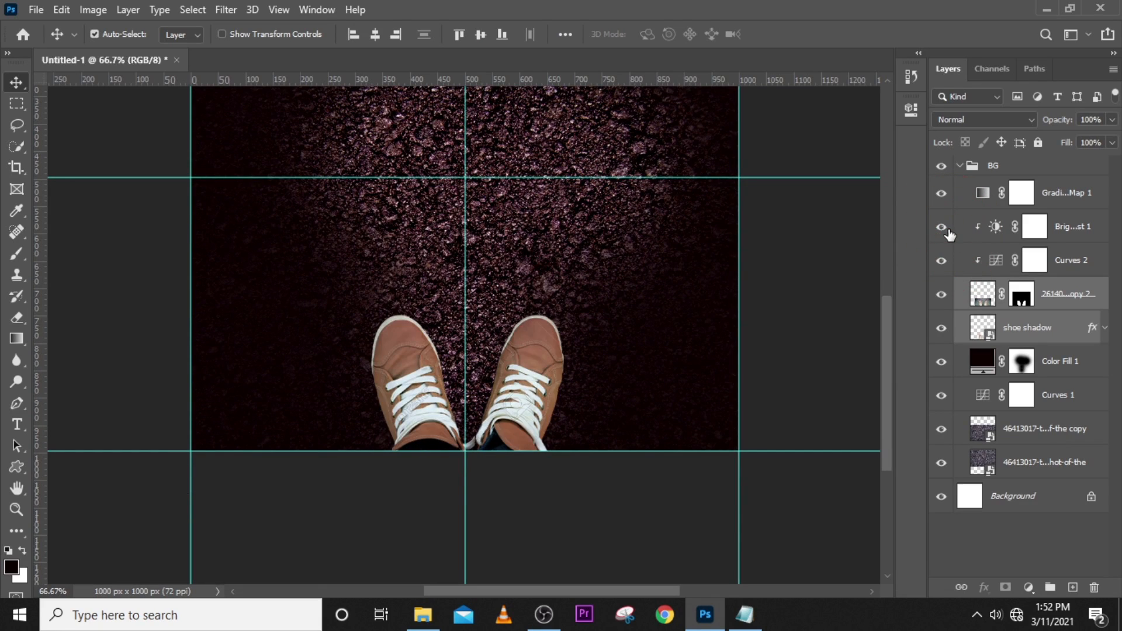
click(1034, 228)
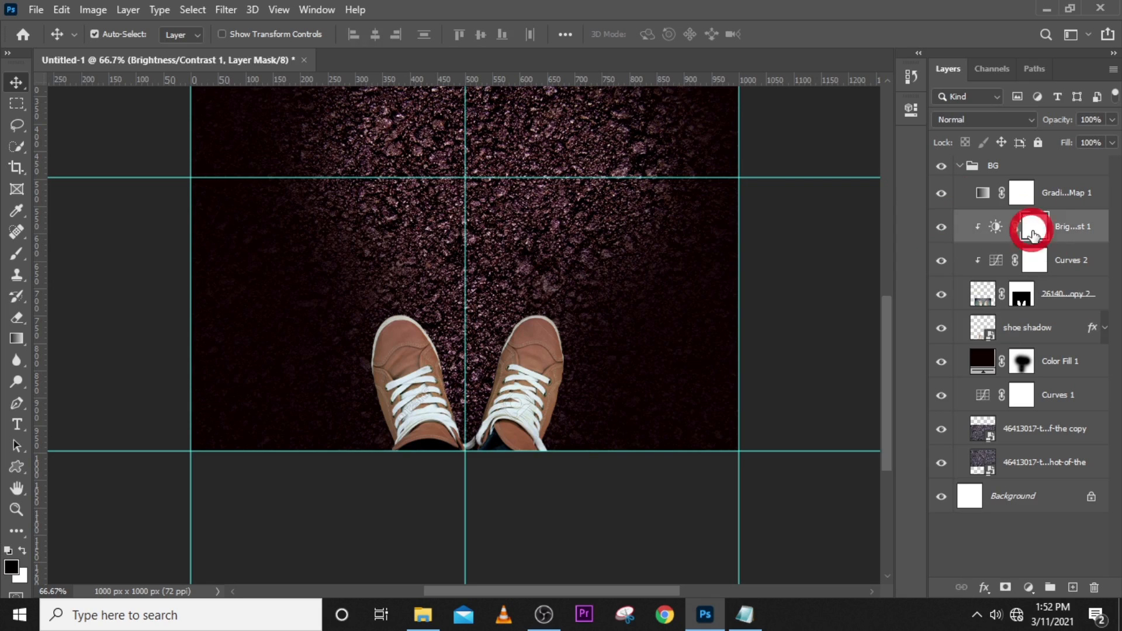
key(b)
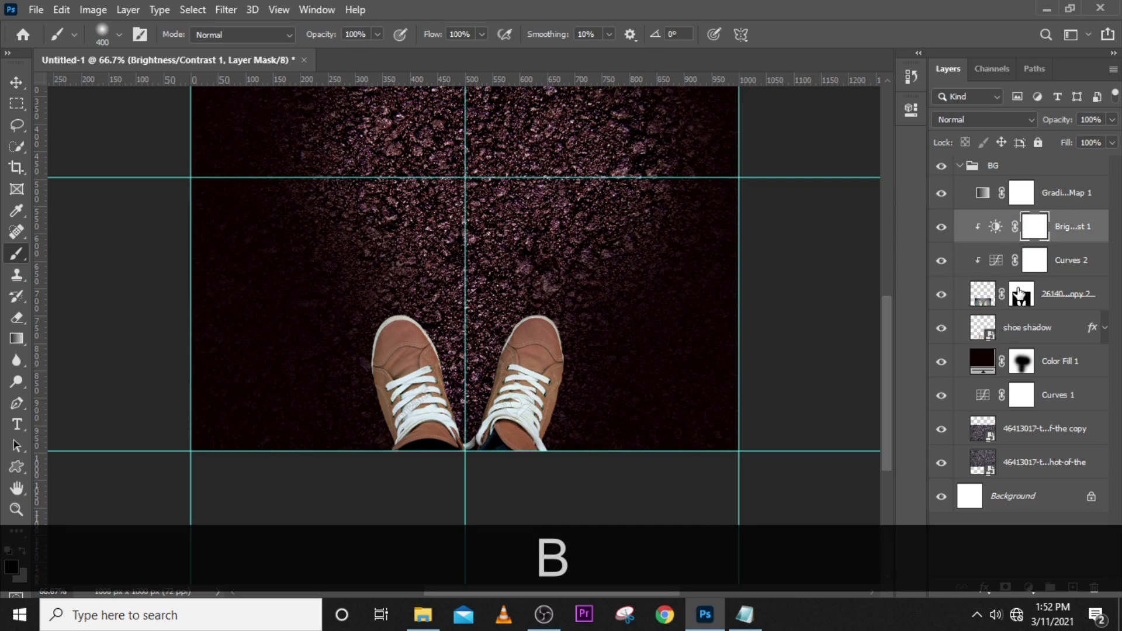
key(Caps_Lock)
key(bracketleft)
key(bracketleft)
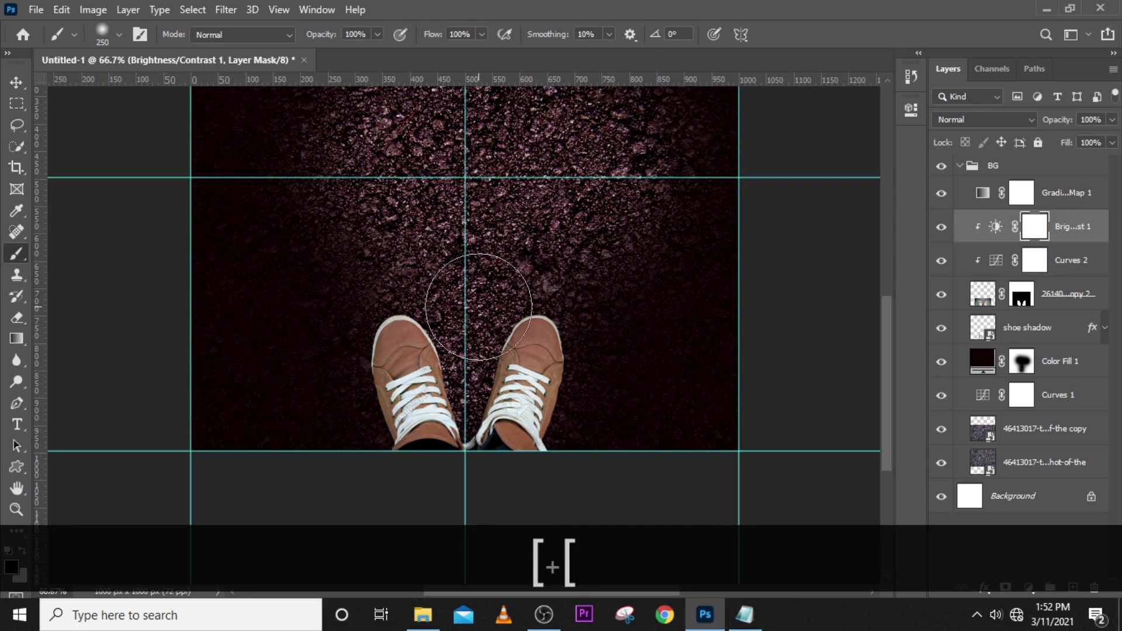
key(bracketleft)
key(bracketleft)
key(bracketleft)
key(bracketleft)
key(bracketleft)
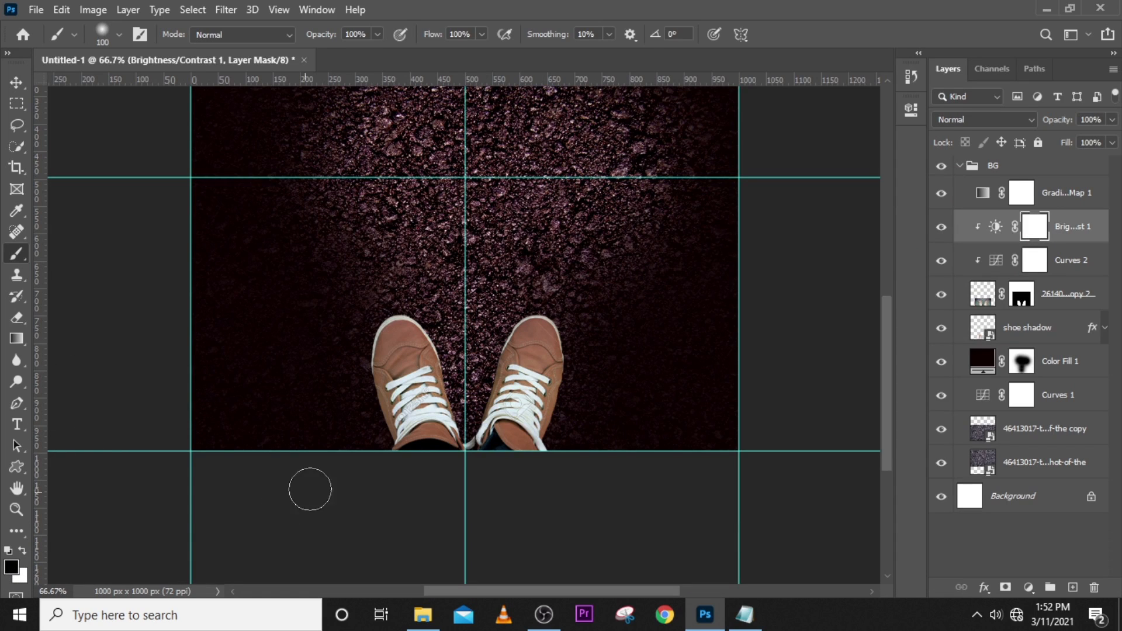
mouse_move(417, 392)
mouse_down()
mouse_move(434, 379)
mouse_move(424, 408)
mouse_move(427, 398)
mouse_up()
alt+right_click(425, 393)
drag(405, 351, 412, 376)
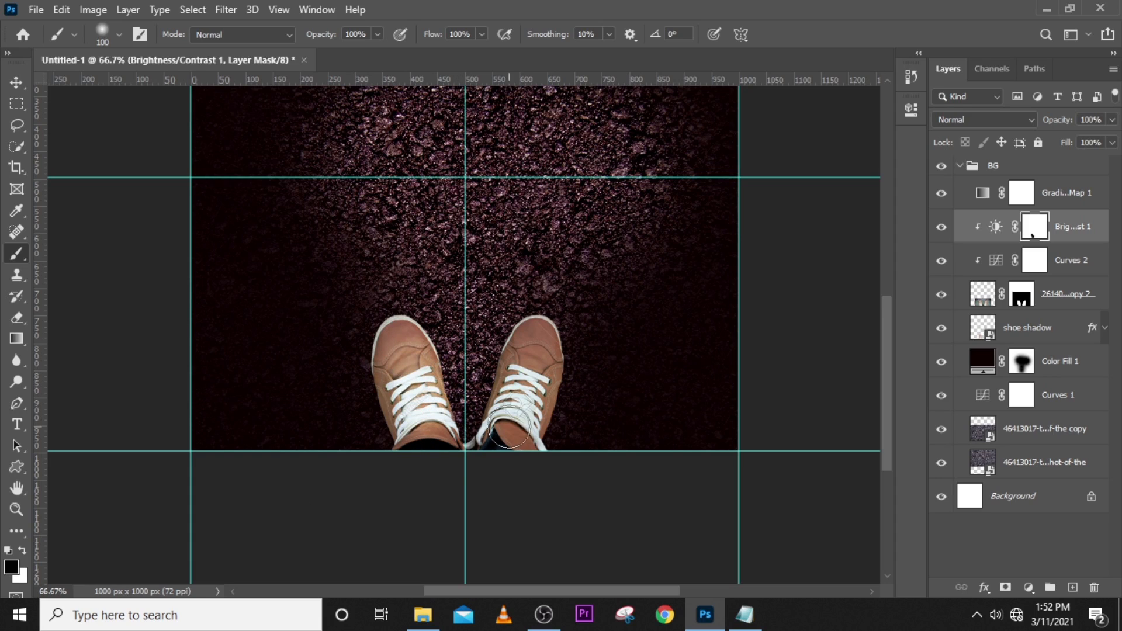
mouse_move(514, 383)
mouse_down()
mouse_move(529, 357)
mouse_move(522, 408)
mouse_move(681, 353)
mouse_move(586, 379)
mouse_move(531, 384)
mouse_move(531, 368)
mouse_move(528, 394)
mouse_up()
alt+right_click(521, 407)
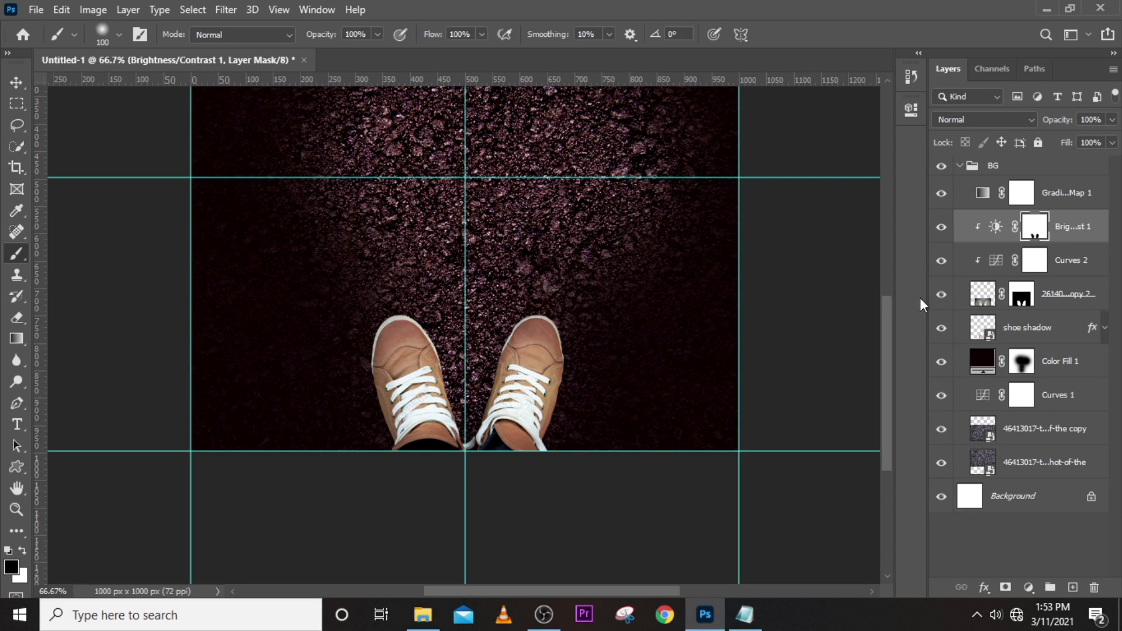
Collapse the BG group, show the whole canvas at 50% zoom and hide the guides
click(962, 166)
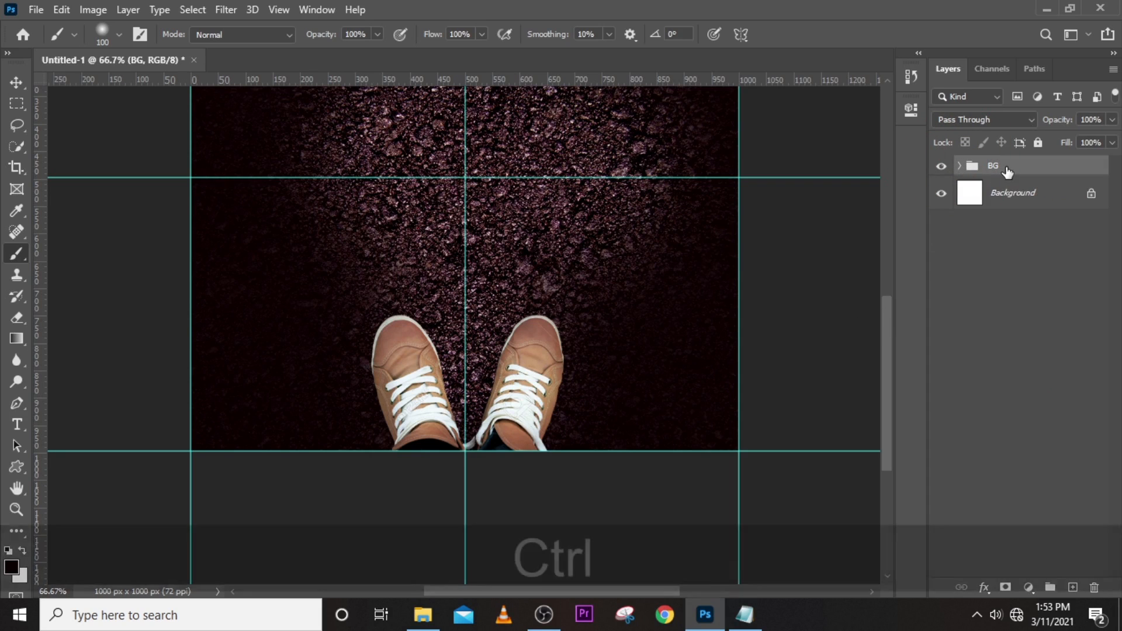
key(ctrl+0)
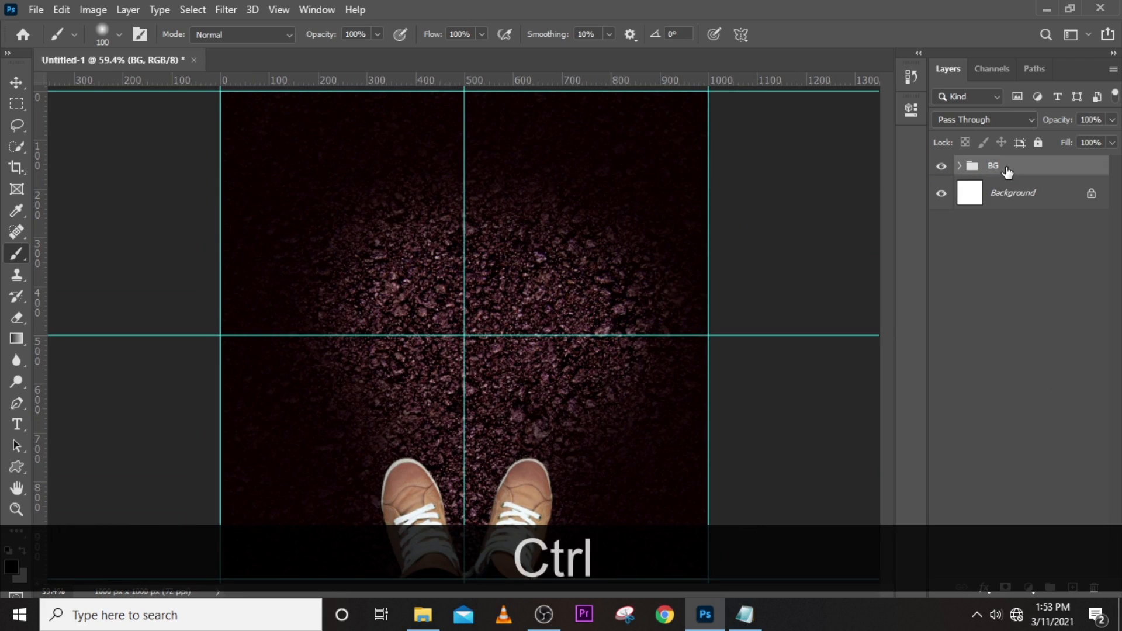
key(ctrl+minus)
key(ctrl+h)
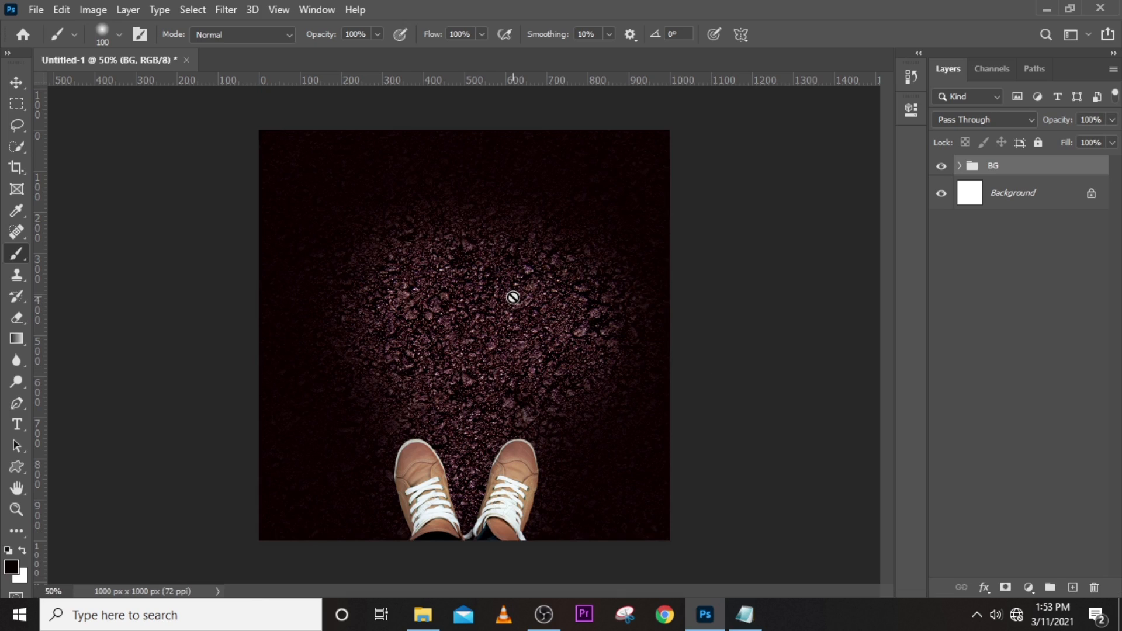
Add a text layer on the upper canvas reading "taking the bold step", copied from the first line of the Notepad file
key(t)
click(409, 285)
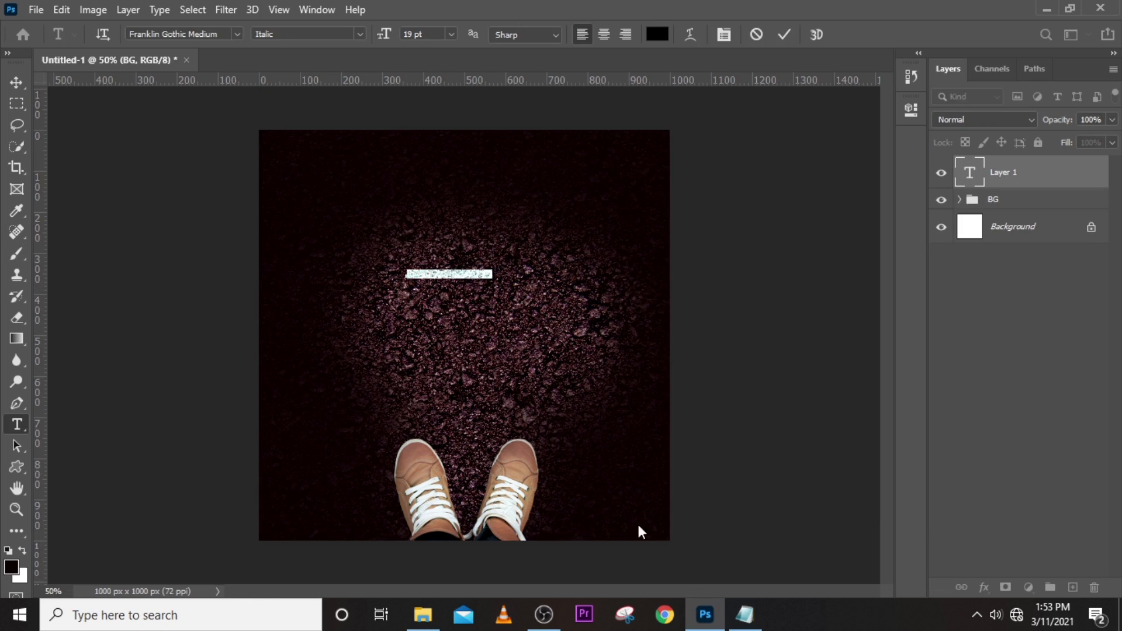
click(744, 614)
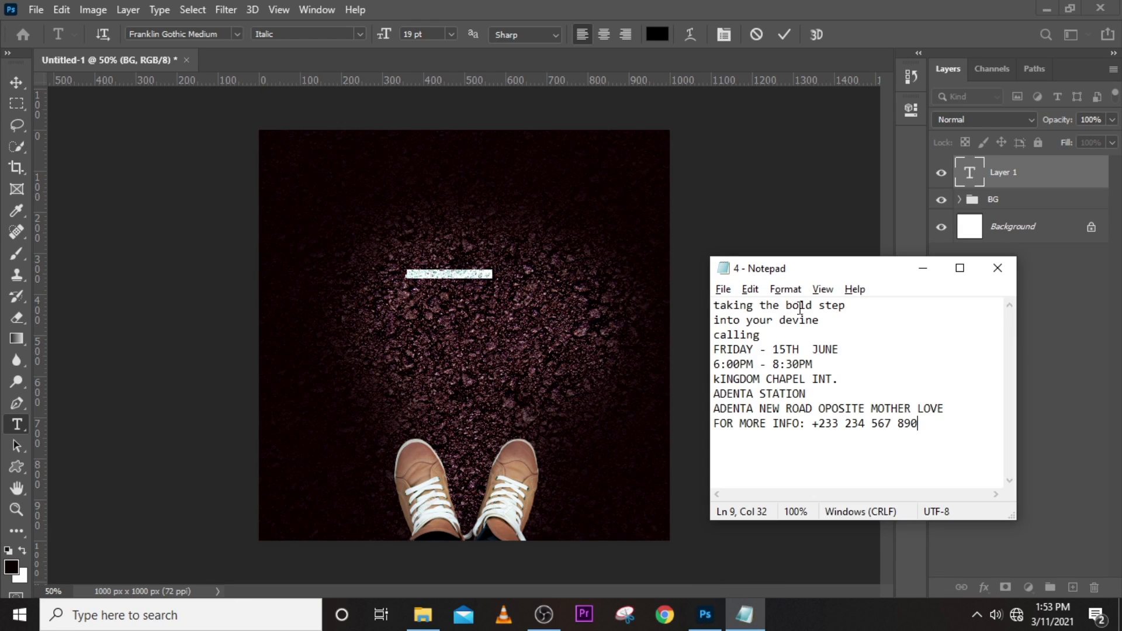
drag(846, 305, 713, 306)
key(ctrl+c)
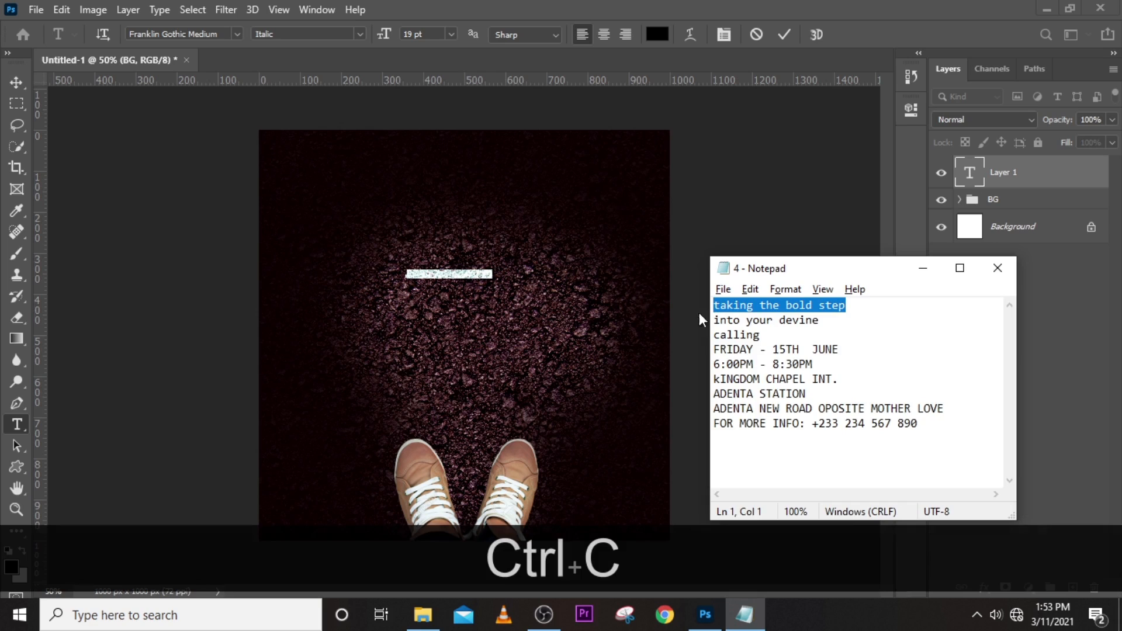
click(515, 7)
key(ctrl+v)
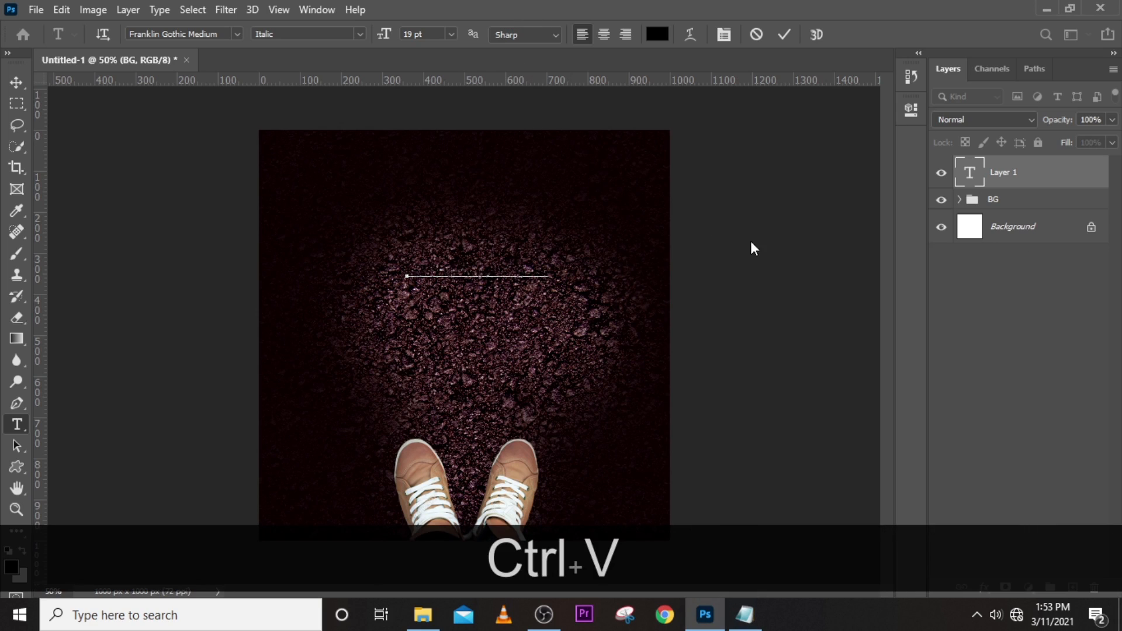
click(997, 172)
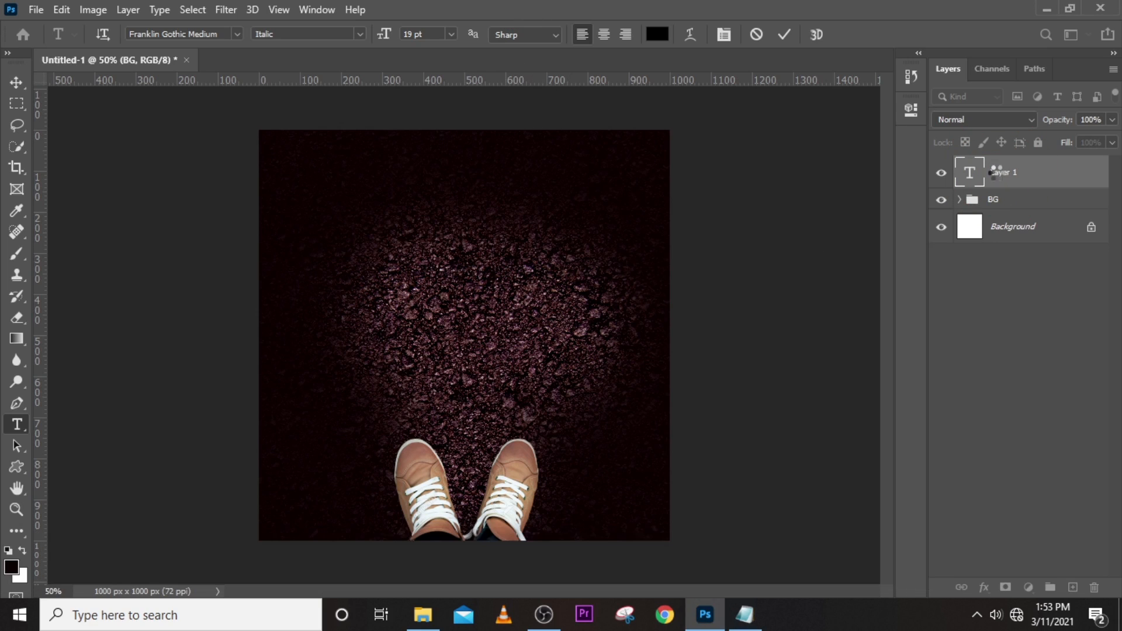
Set the font of the "taking the bold step" text layer to Arial
click(912, 109)
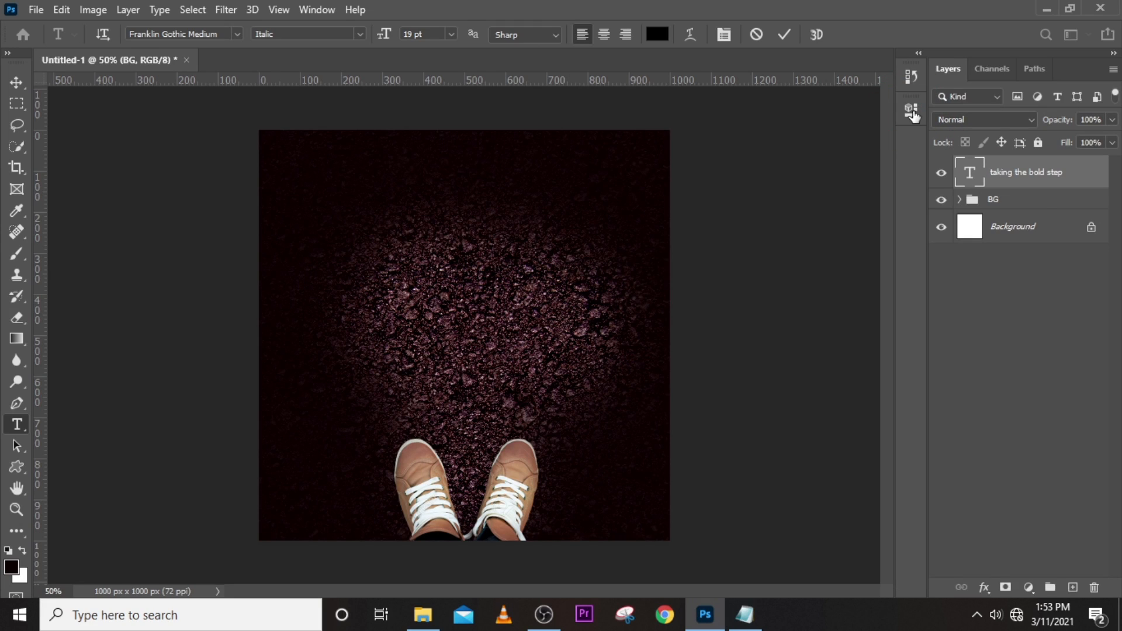
click(913, 109)
click(909, 111)
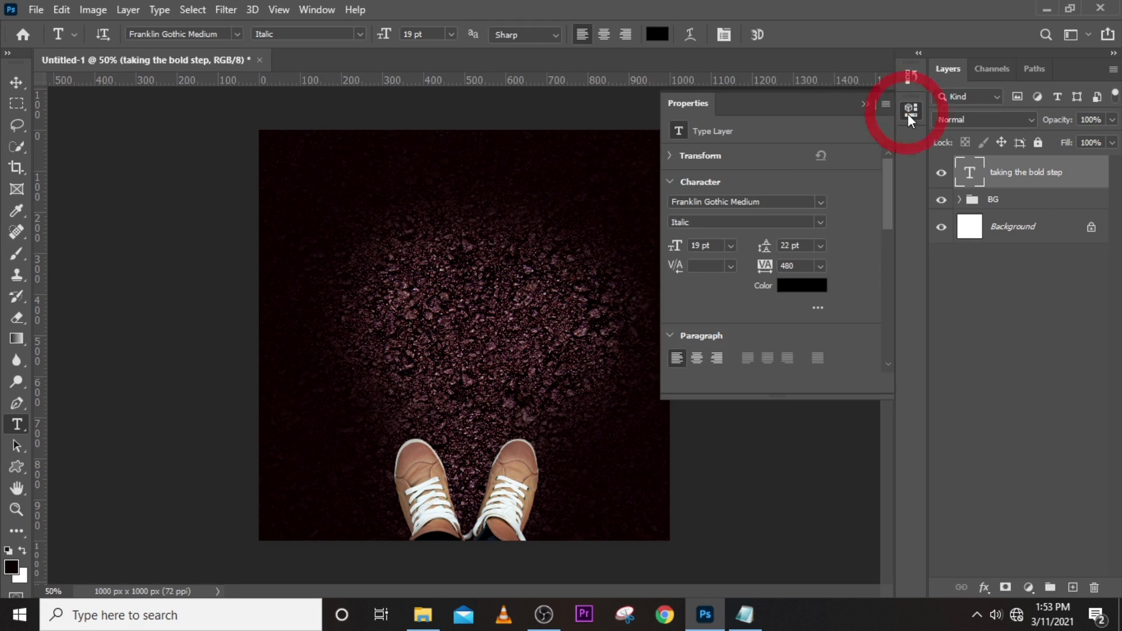
click(821, 202)
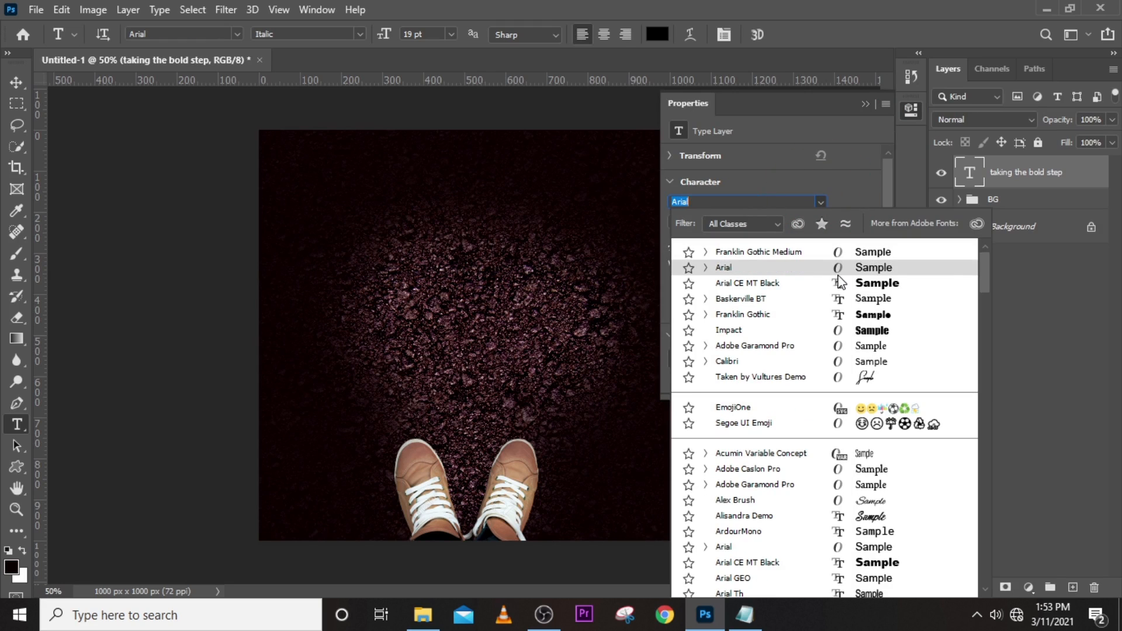
click(731, 548)
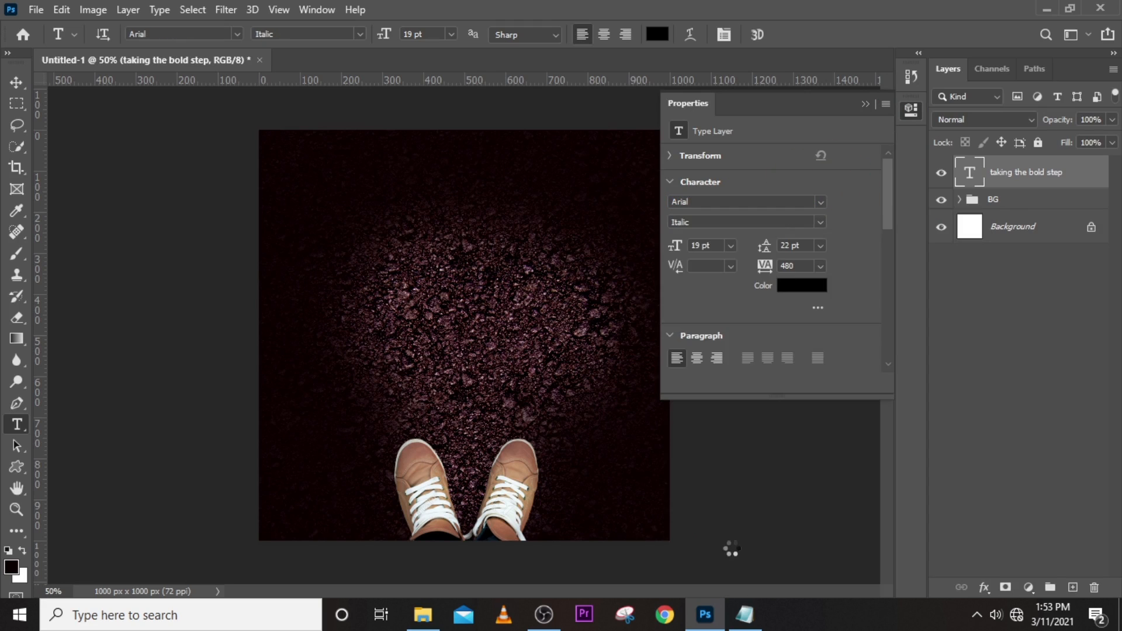
Change the text colour of the "taking the bold step" layer to orange #f9925d
click(790, 285)
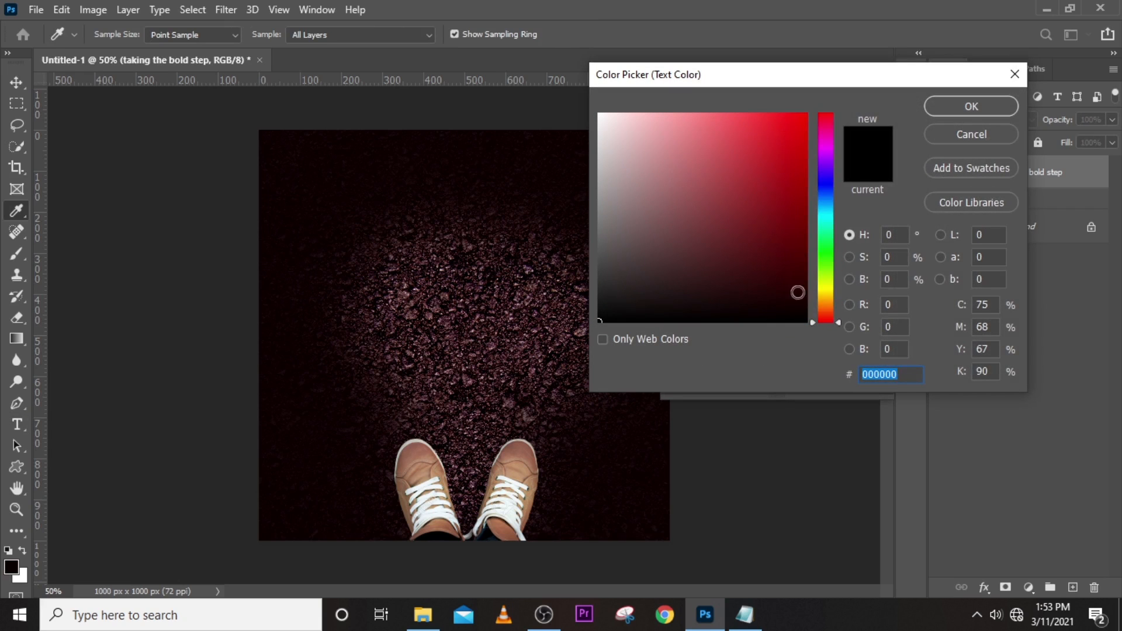
text(f)
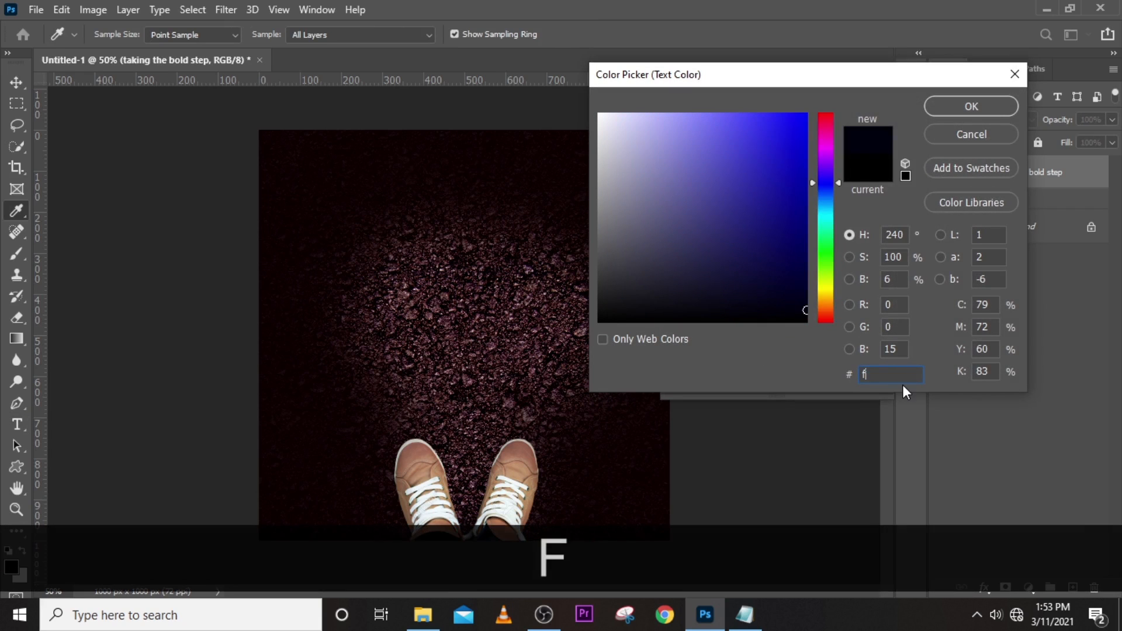
text(992)
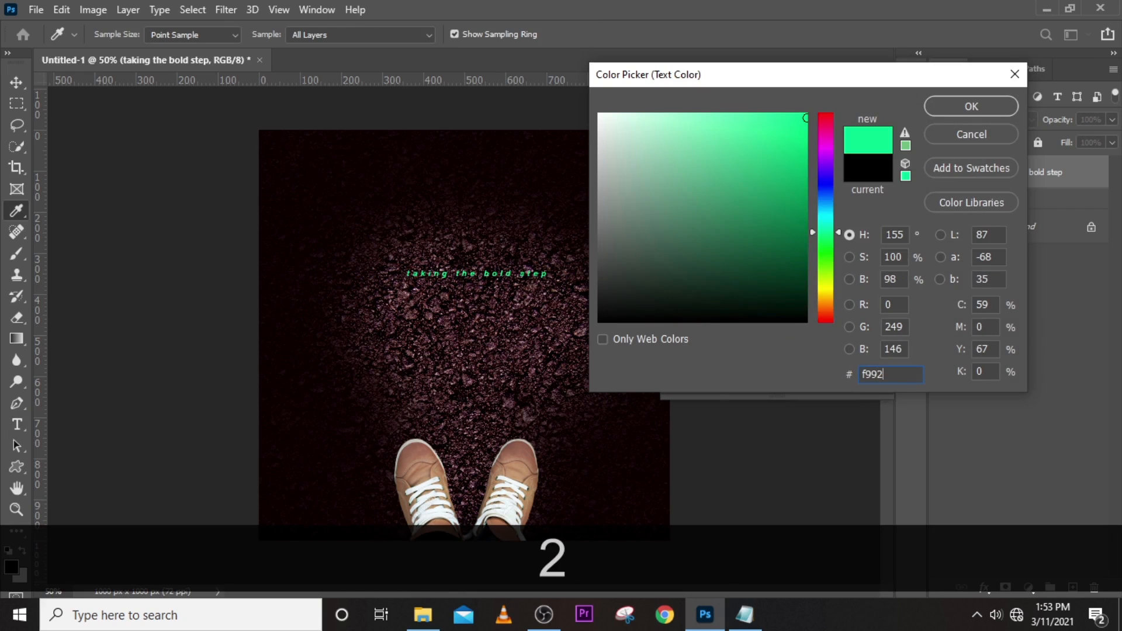
text(5d)
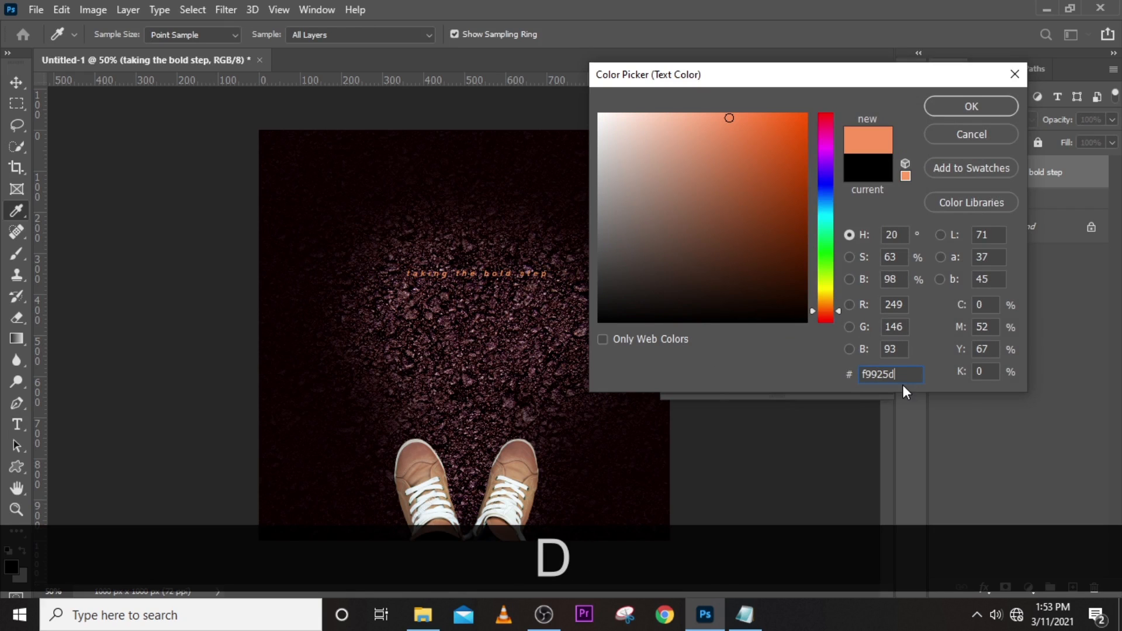
click(967, 104)
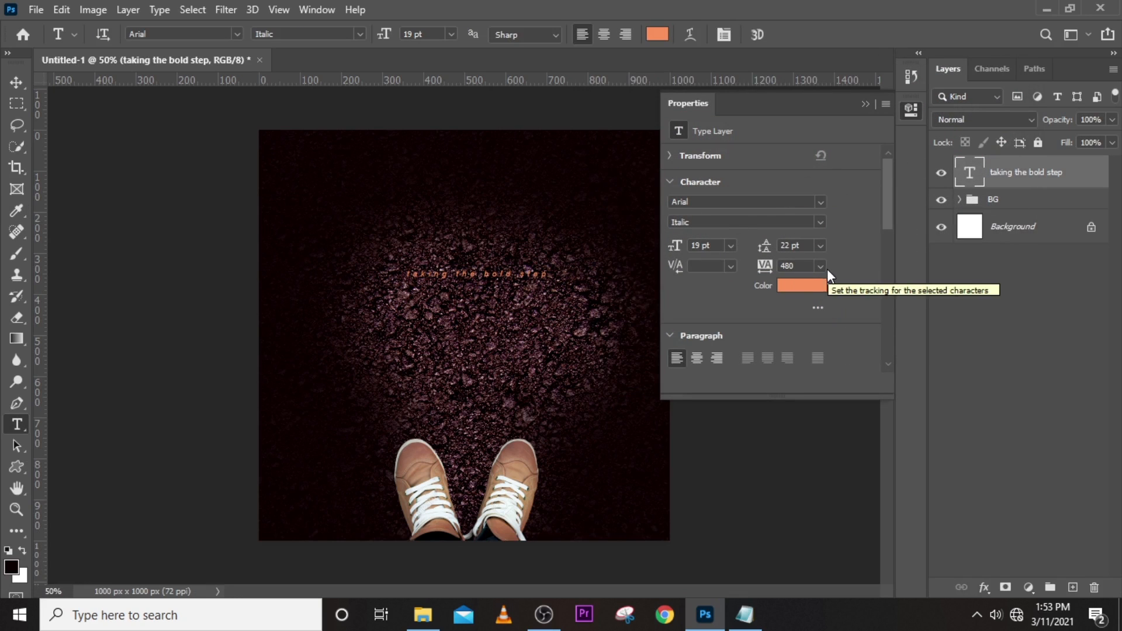
Set the headline text's tracking to 0 and its font size to 51 pt
click(802, 266)
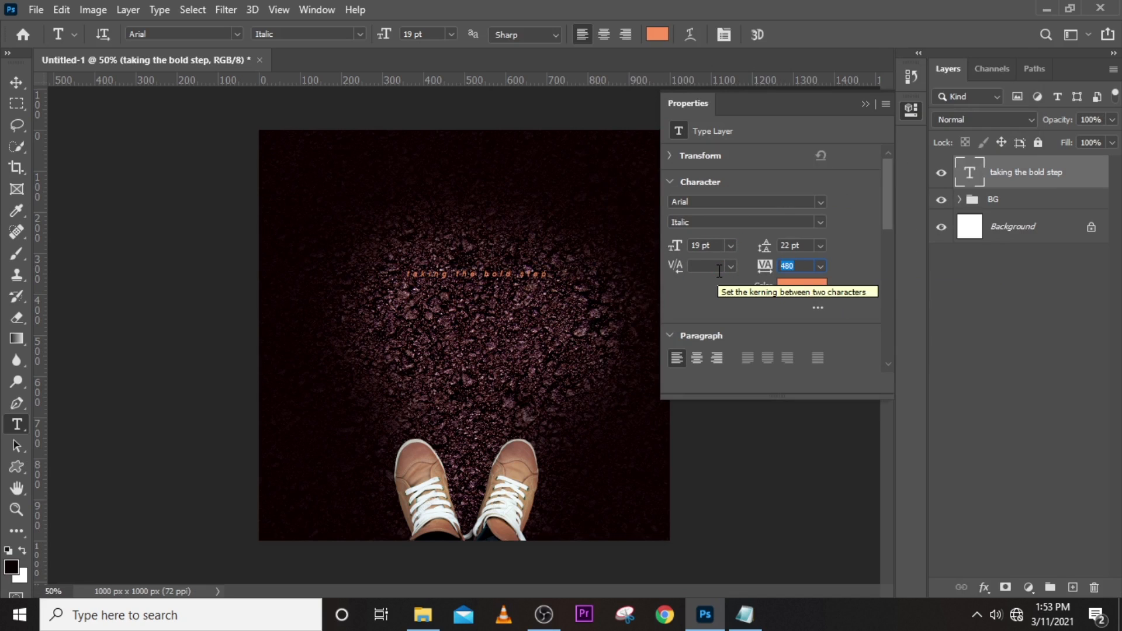
text(0)
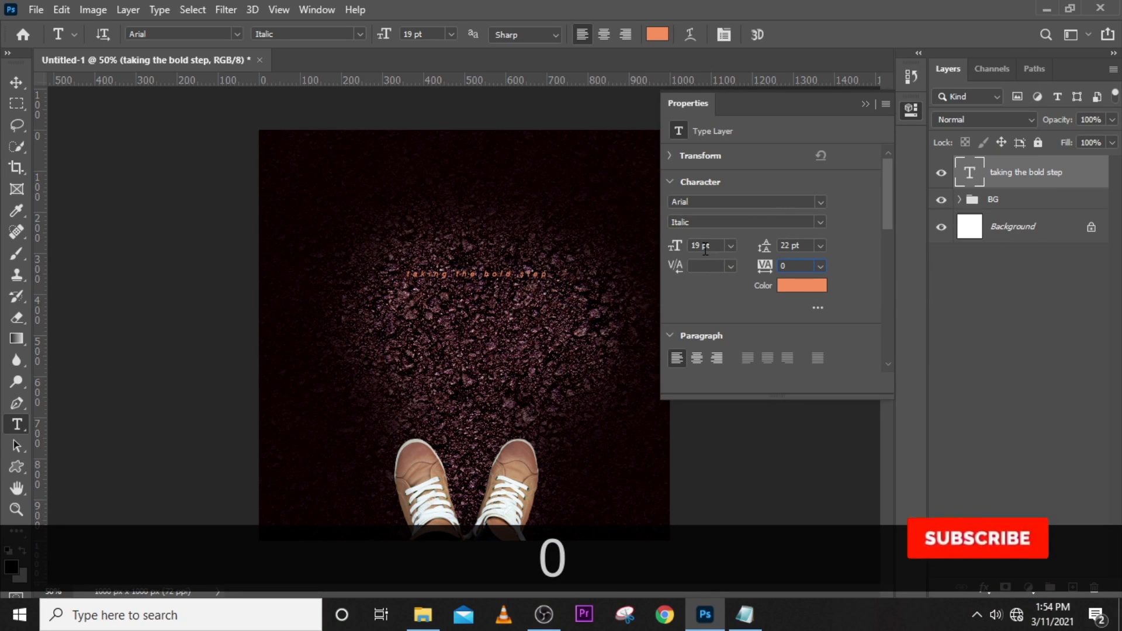
click(704, 245)
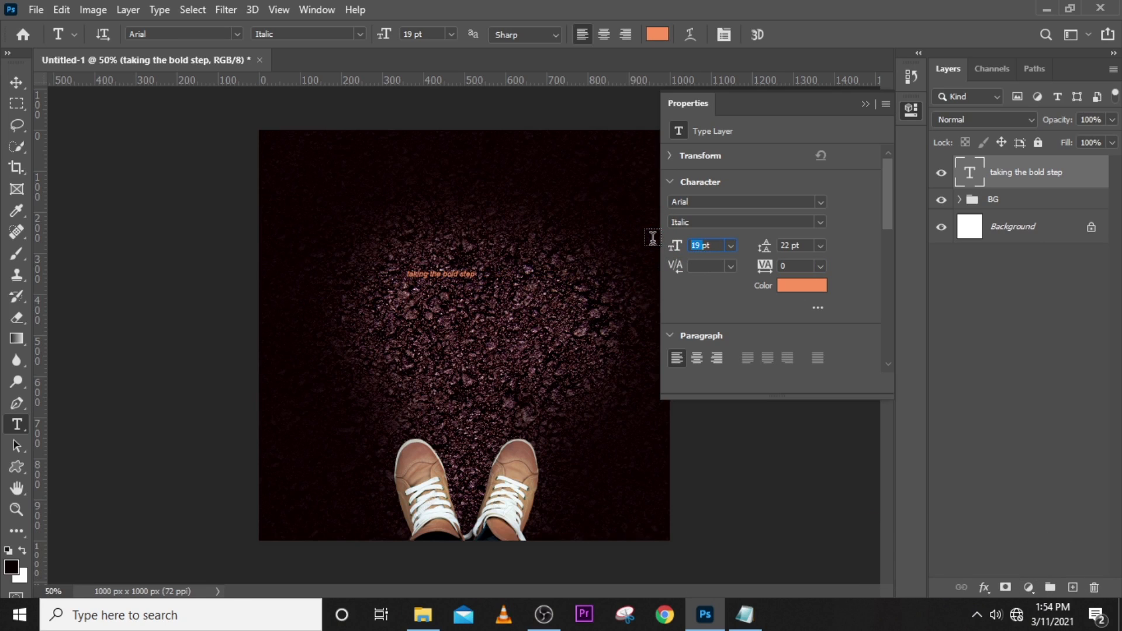
text(51)
click(1010, 175)
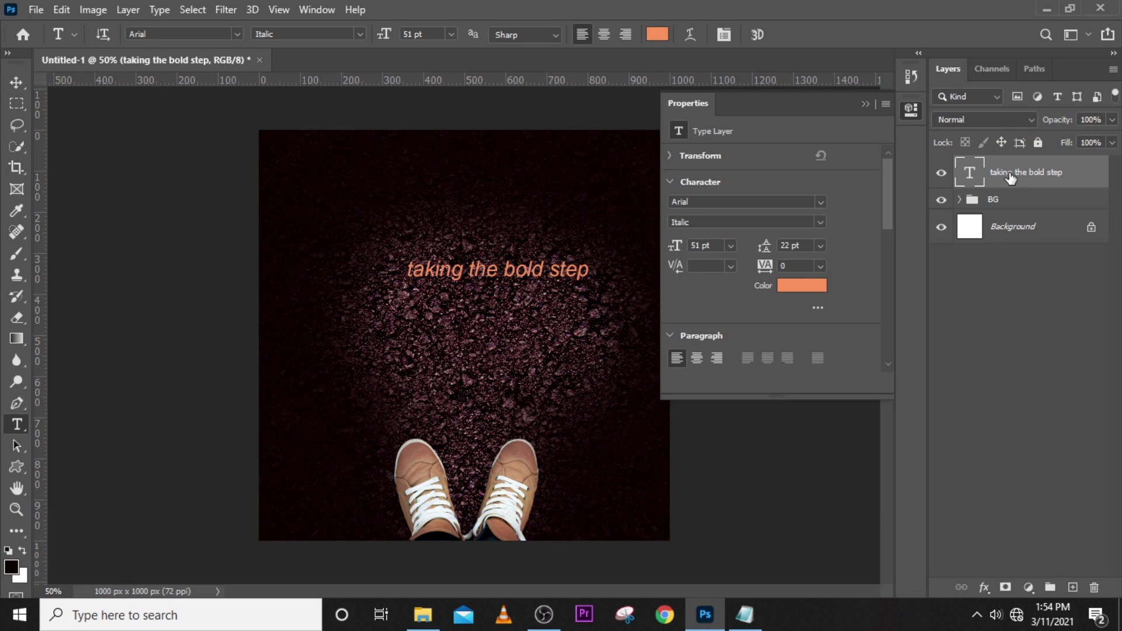
Apply All Caps to the headline text and collapse its properties
drag(882, 204, 889, 290)
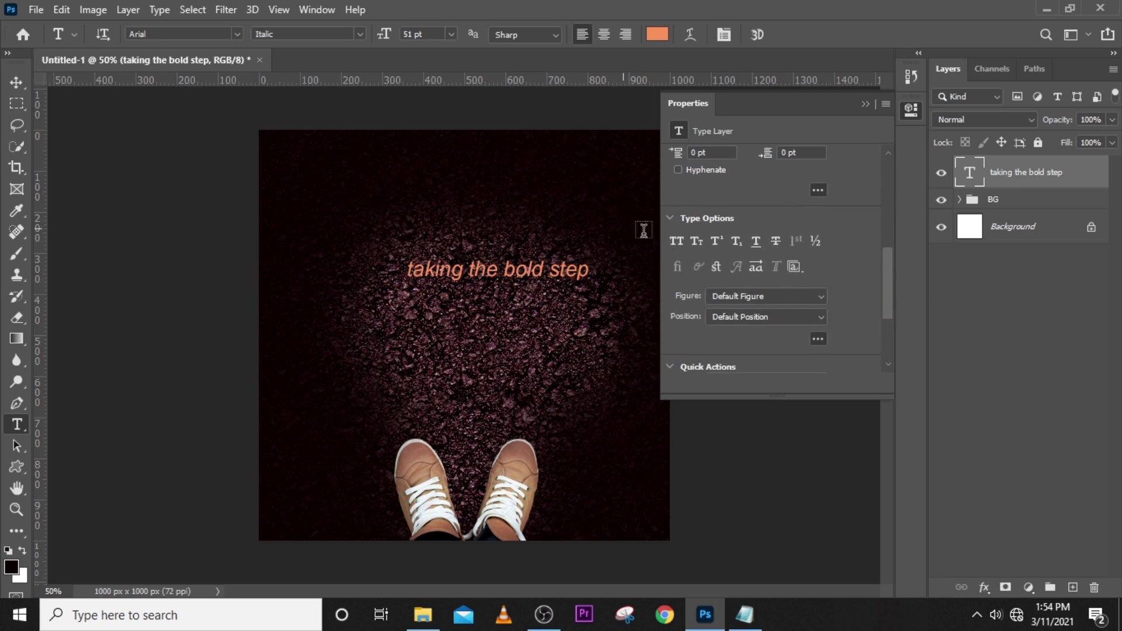
click(677, 242)
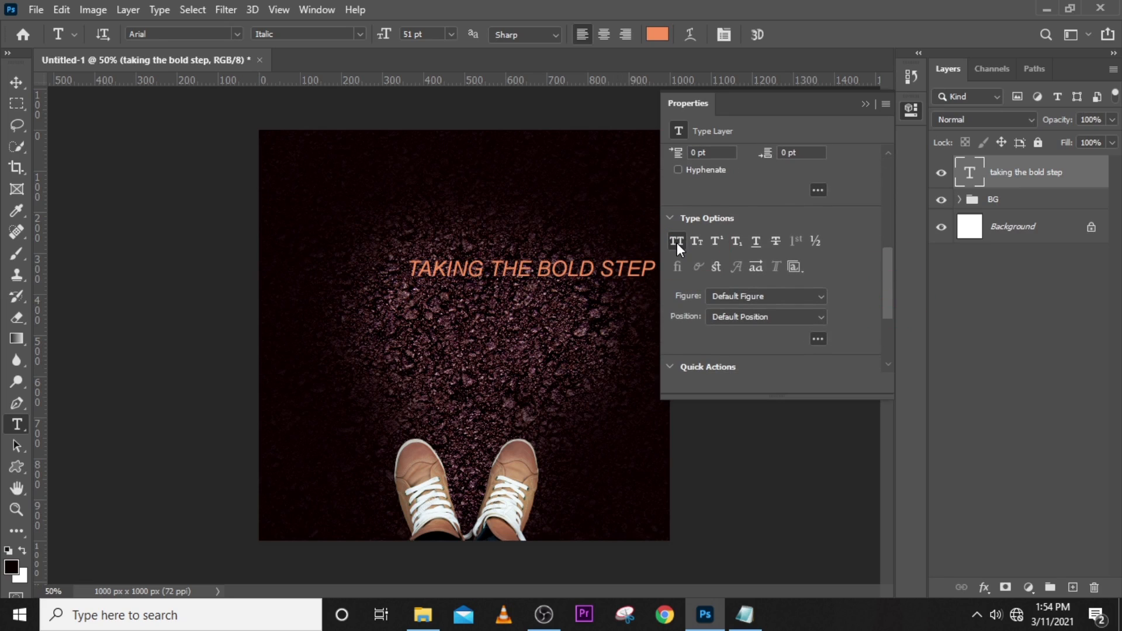
click(865, 104)
Show the guides and move the "taking the bold step" headline to centre it on the vertical guide, slightly higher on the canvas
key(ctrl+h)
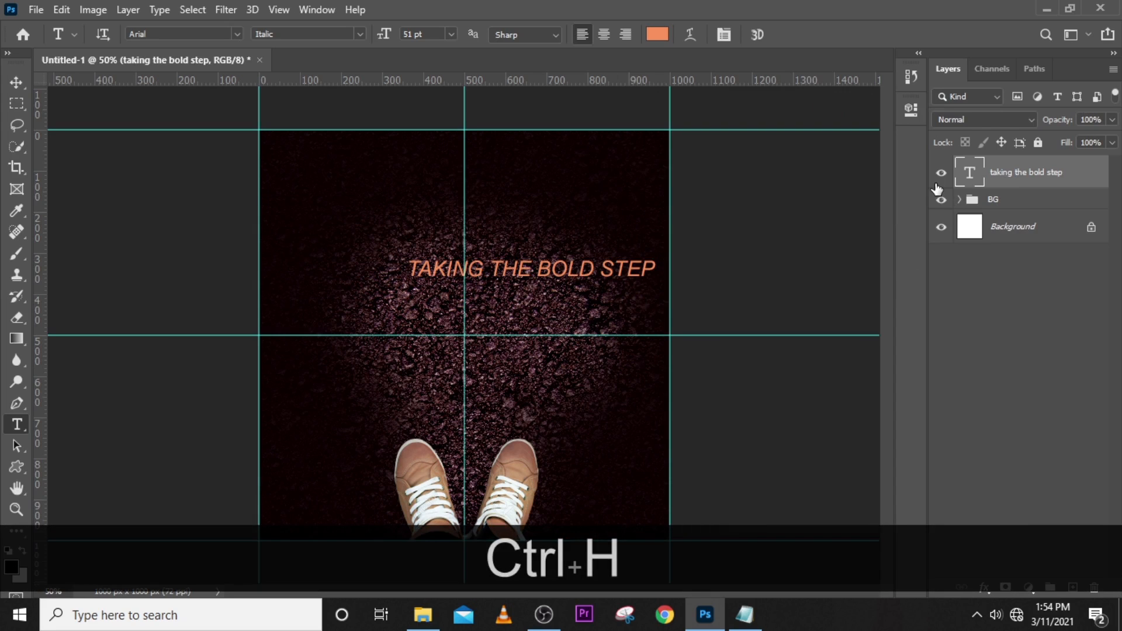
key(ctrl+t)
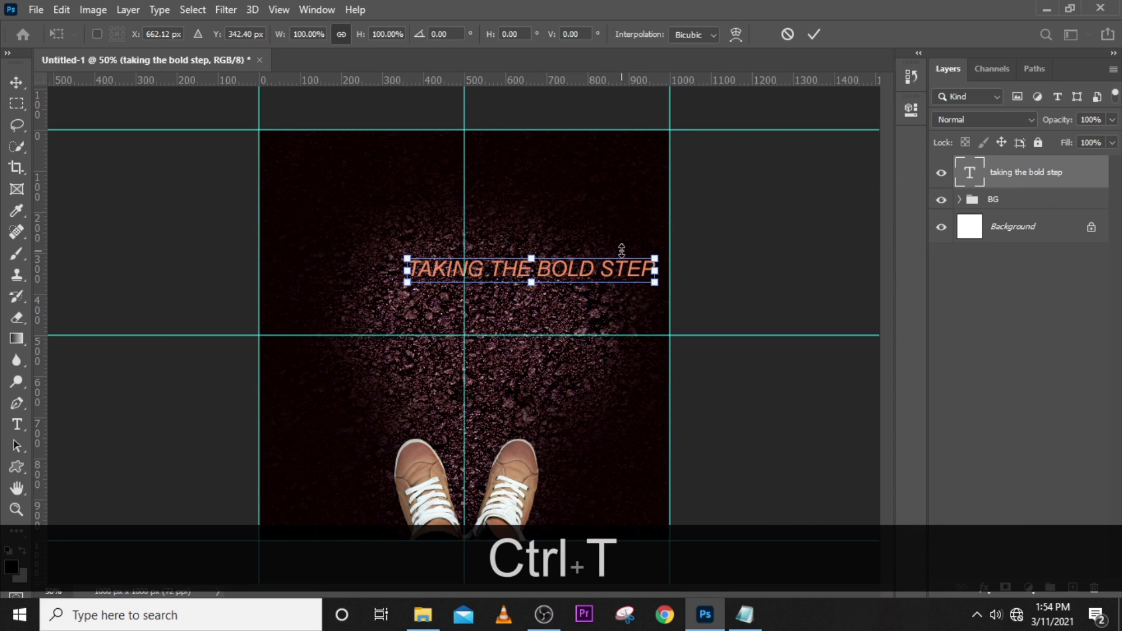
drag(608, 280, 545, 261)
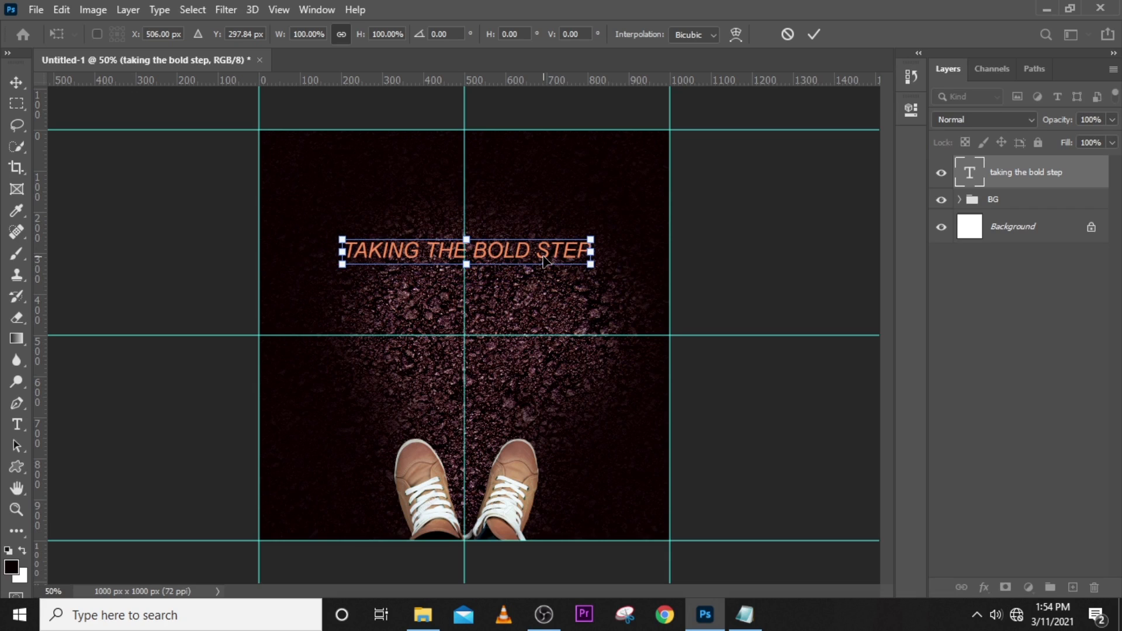
key(Left)
key(Left)
key(Return)
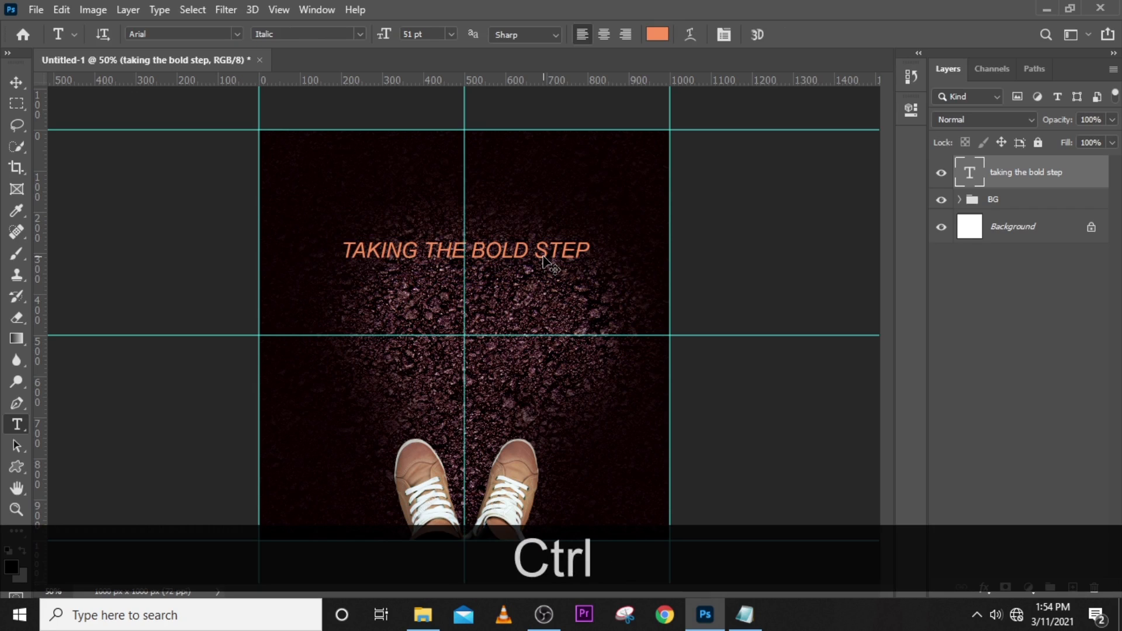
Duplicate the "taking the bold step" layer and move the copy straight down to sit directly beneath the original headline
key(ctrl+j)
key(shift+Down)
key(shift+Down)
key(shift+Down)
key(shift+Down)
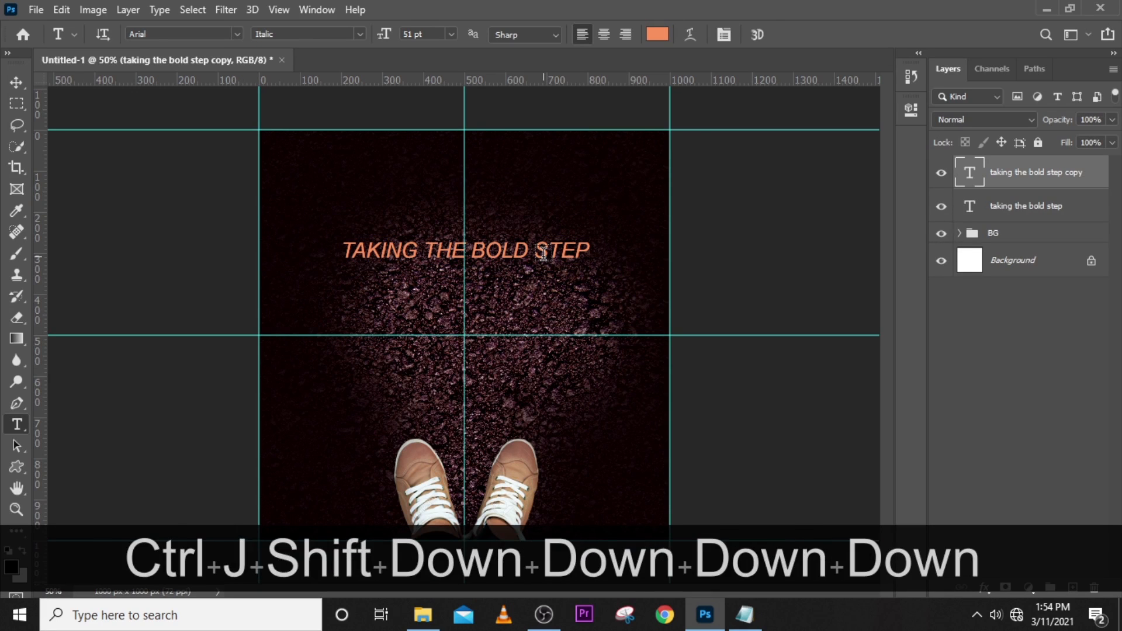
key(v)
key(shift+Down)
key(shift+Down)
key(shift+Down)
key(shift+Down)
key(shift+Down)
key(shift+Down)
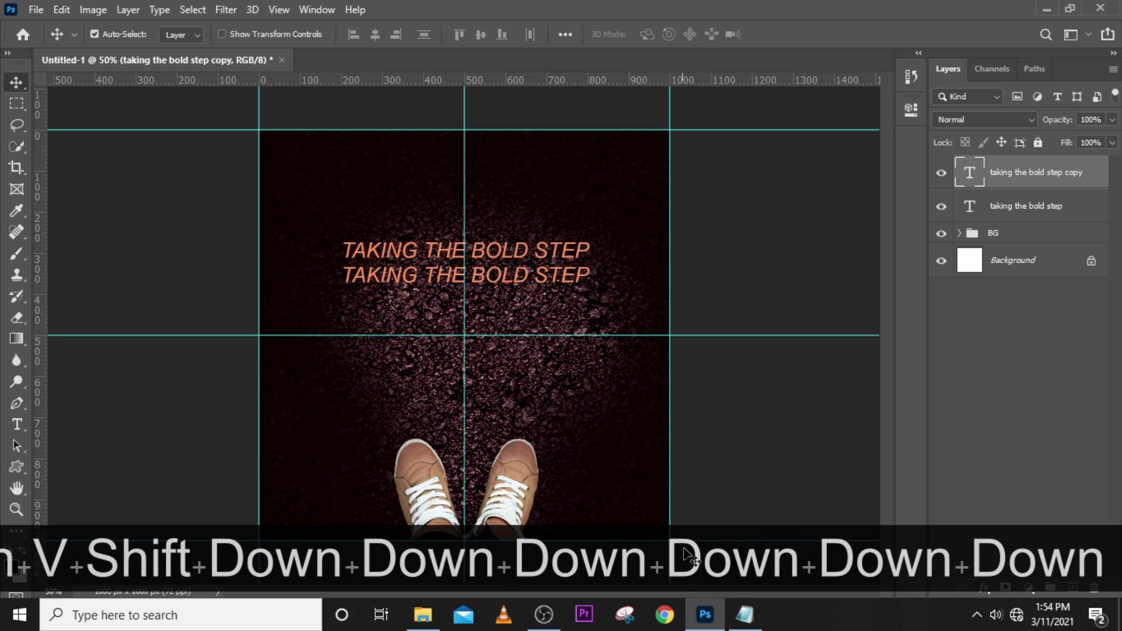
Replace the duplicated headline's text with "into your devine" copied from the Notepad file
click(745, 615)
drag(819, 321, 714, 322)
key(ctrl+c)
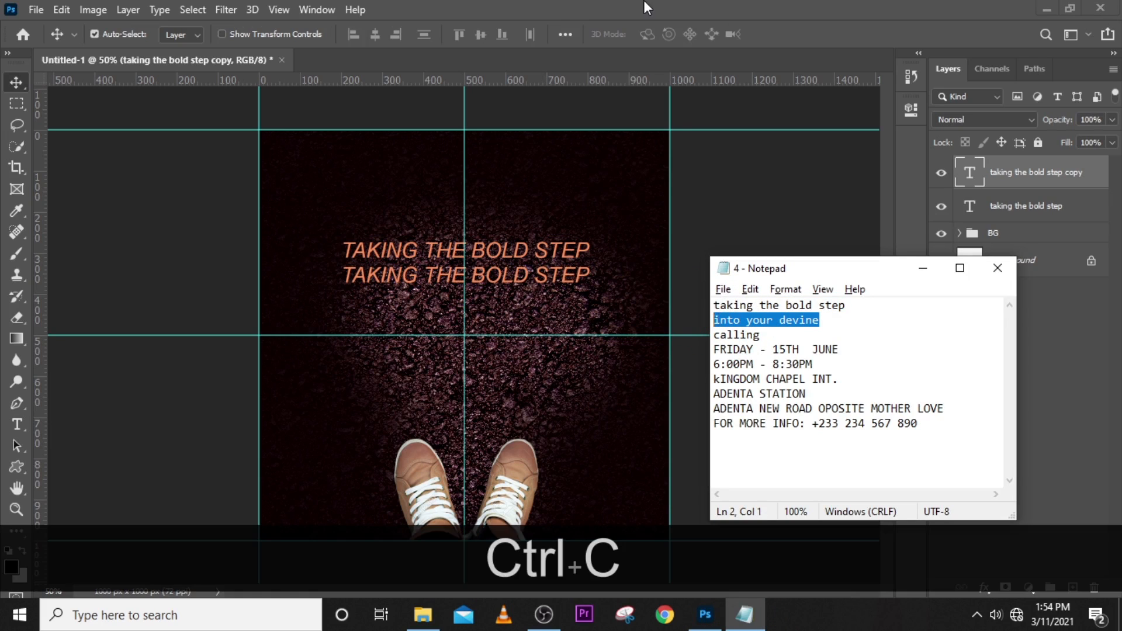
click(644, 5)
double_click(970, 172)
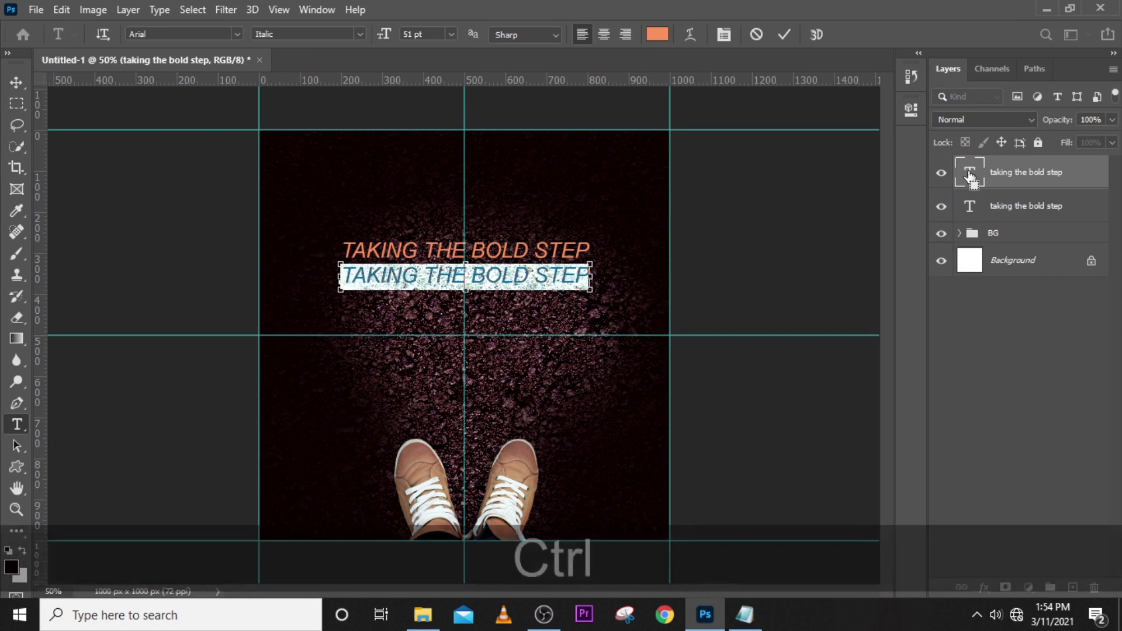
key(ctrl+v)
click(970, 177)
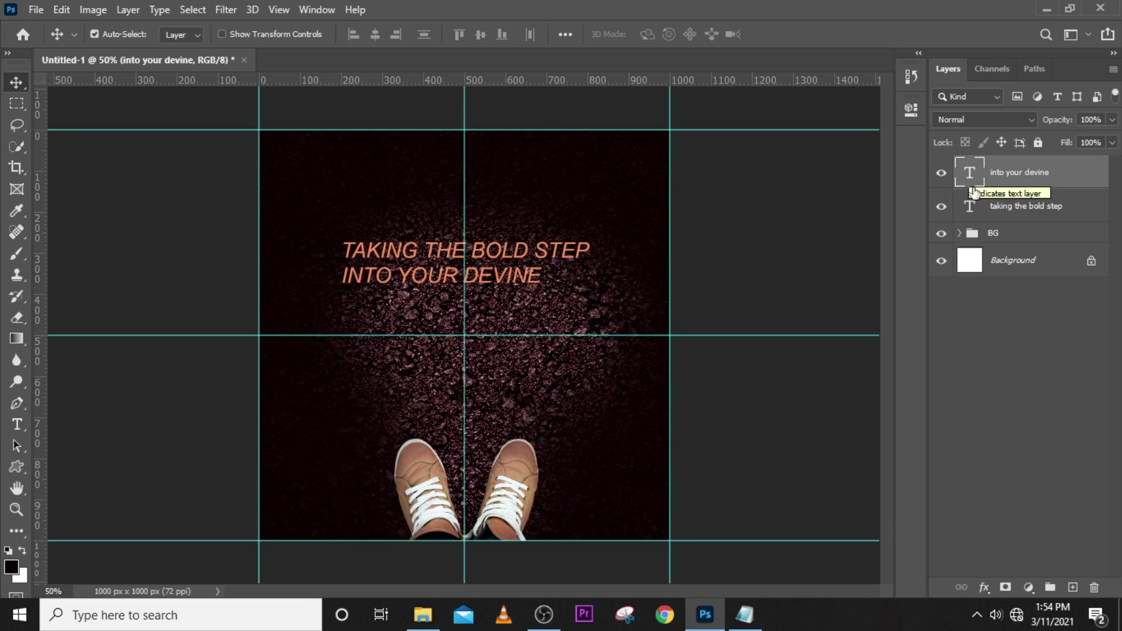
Review the character settings of the "taking the bold step" layer, including its font style options
click(1003, 212)
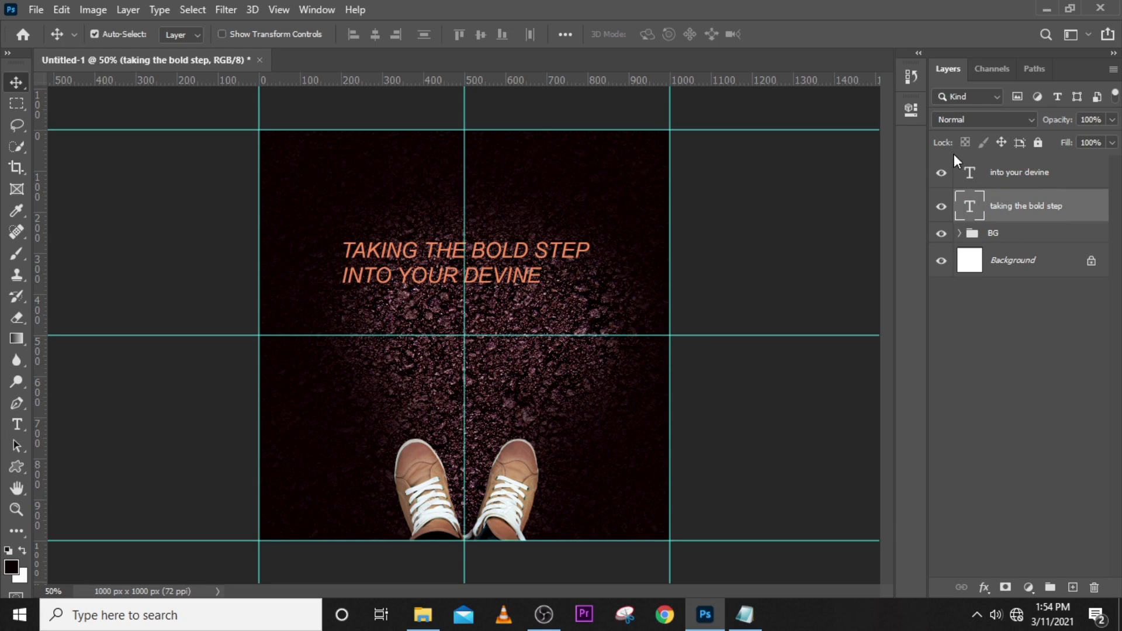
click(912, 111)
click(1016, 207)
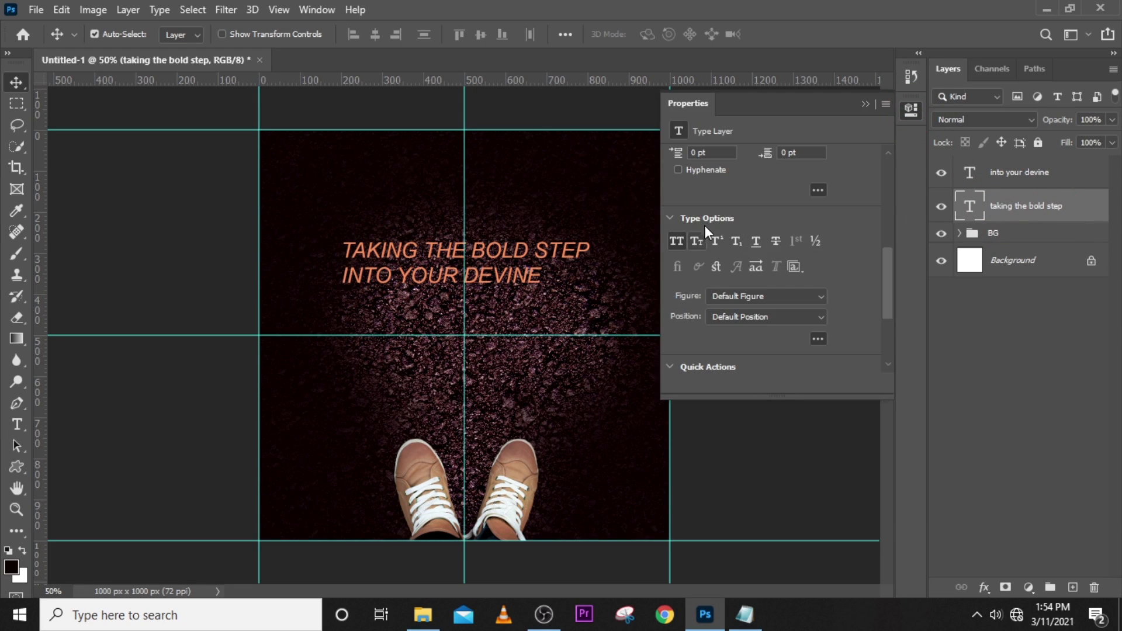
scroll(726, 219, up, 5)
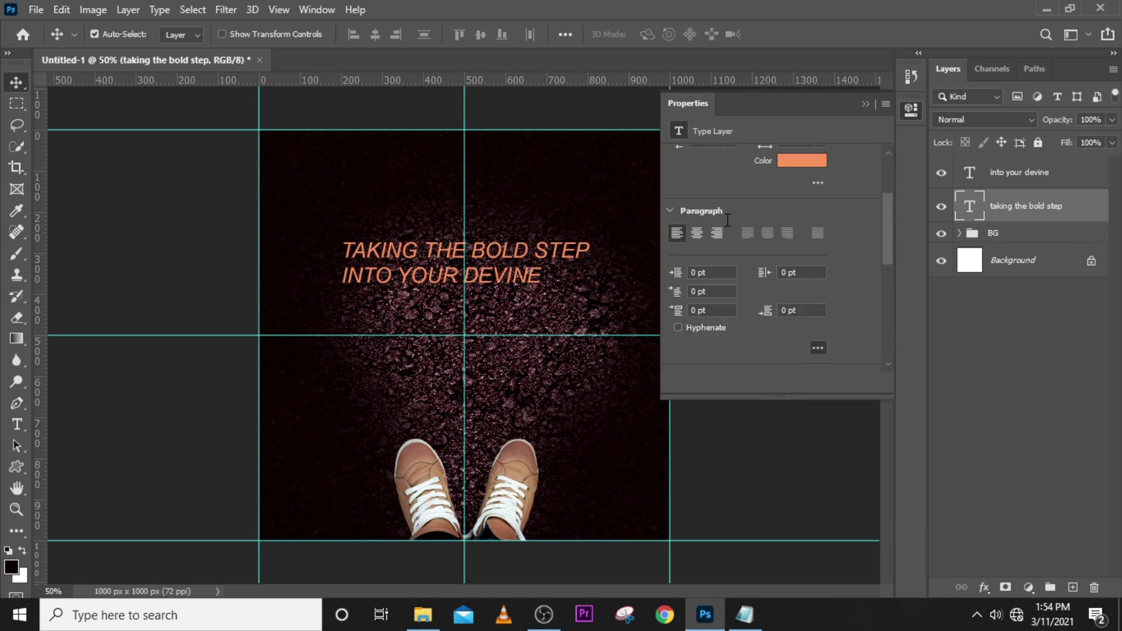
scroll(725, 219, up, 4)
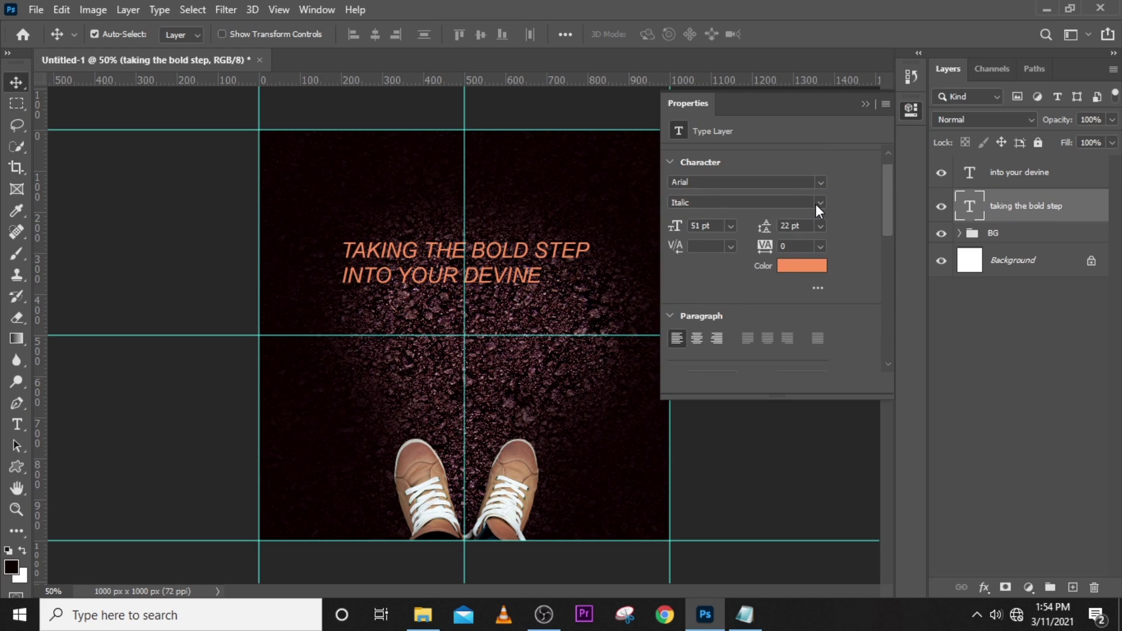
click(819, 203)
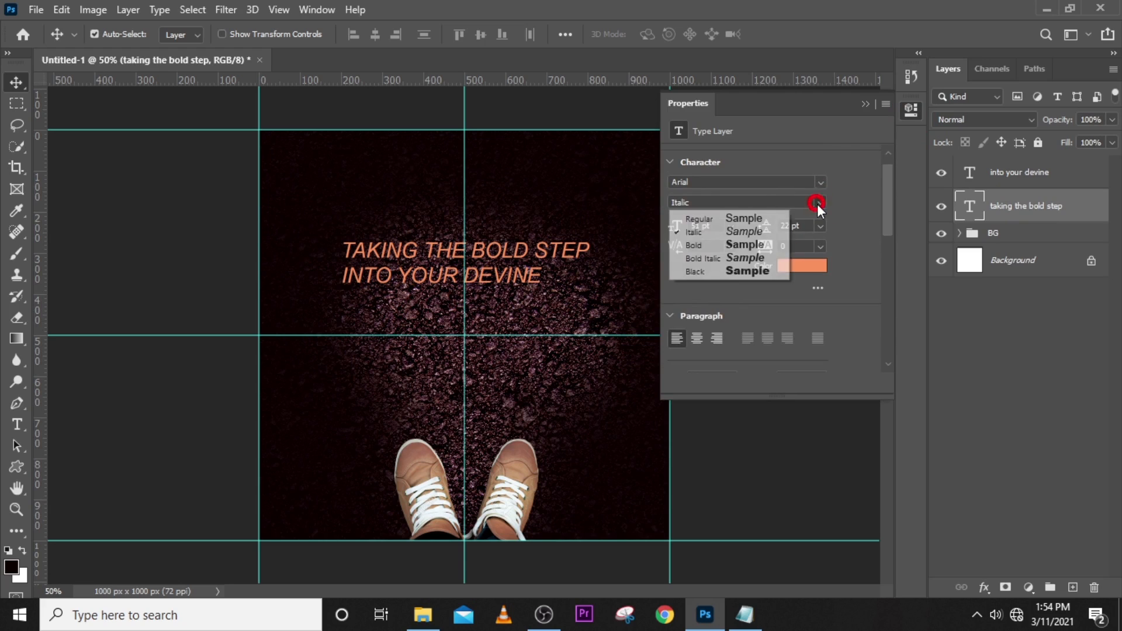
click(708, 234)
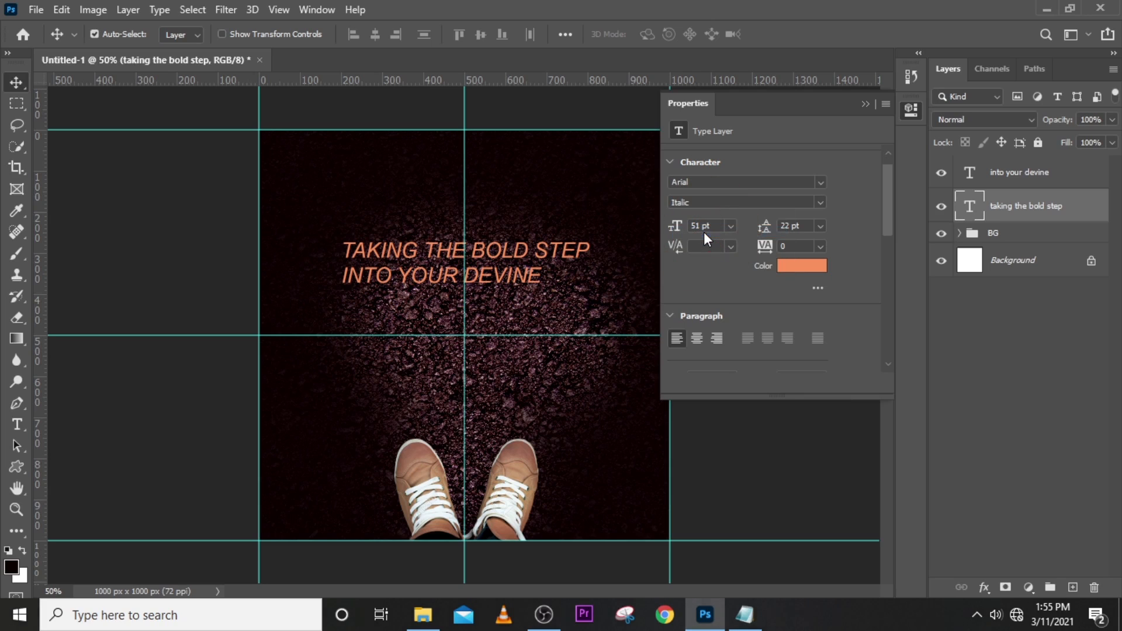
Set the "into your devine" text to a font size of 66 pt and the Bold Italic style
click(996, 175)
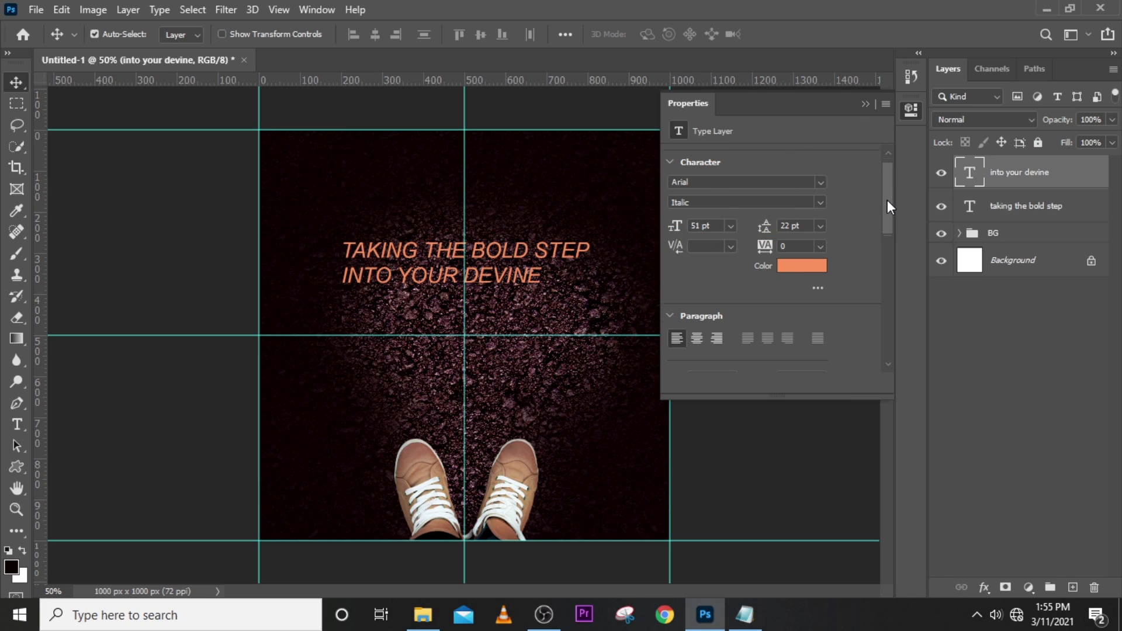
scroll(887, 200, up, 1)
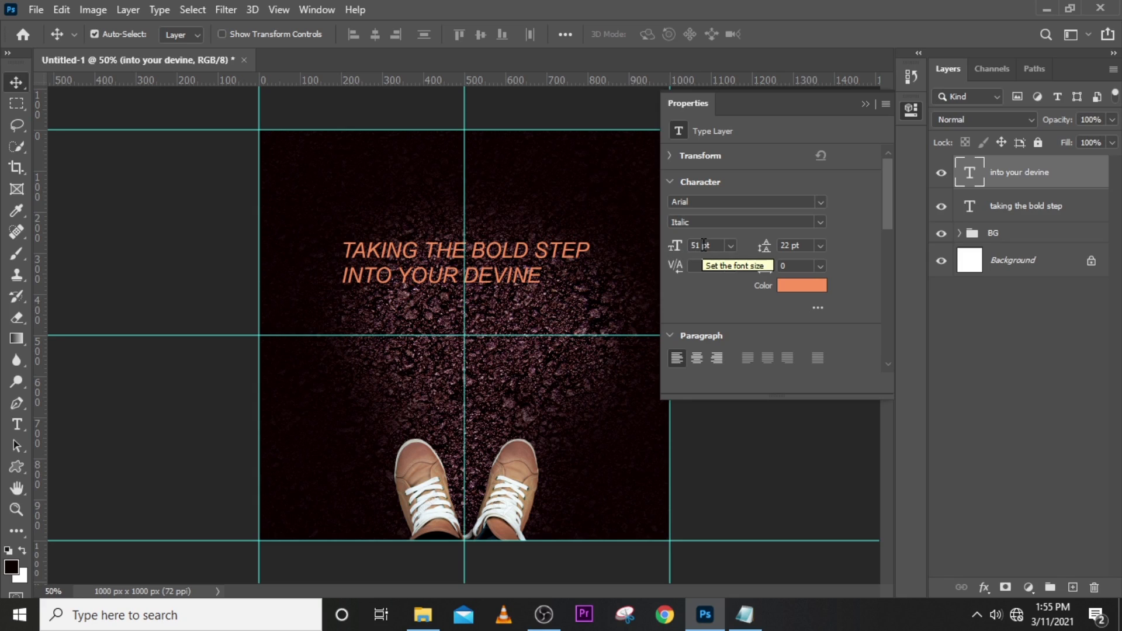
click(682, 242)
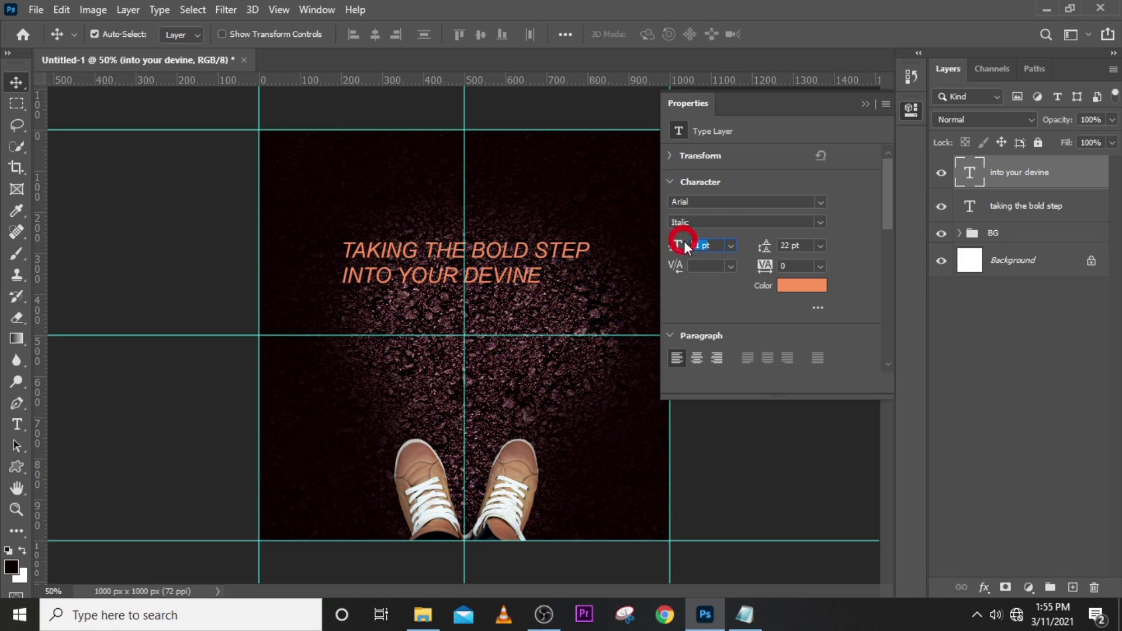
text(66)
key(BackSpace)
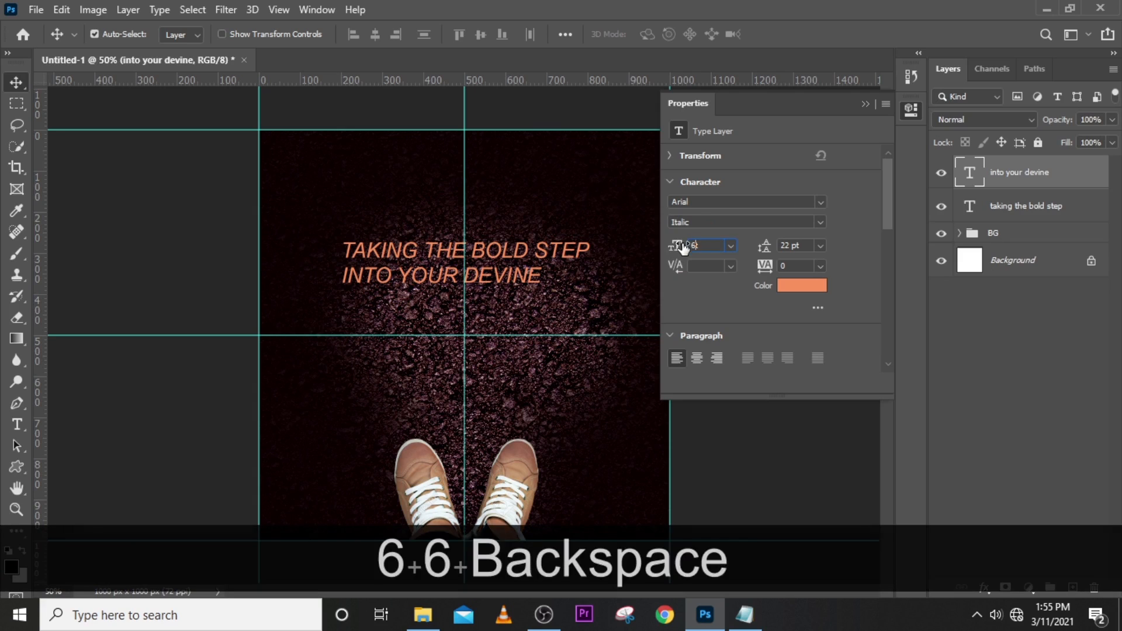
key(Return)
click(564, 256)
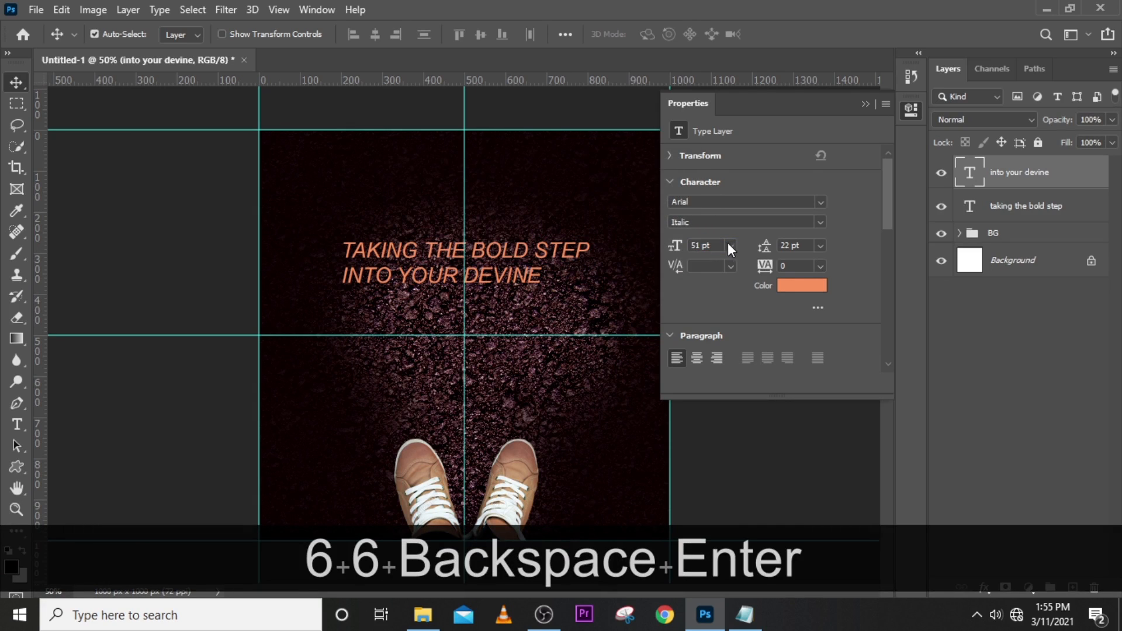
click(685, 246)
text(66)
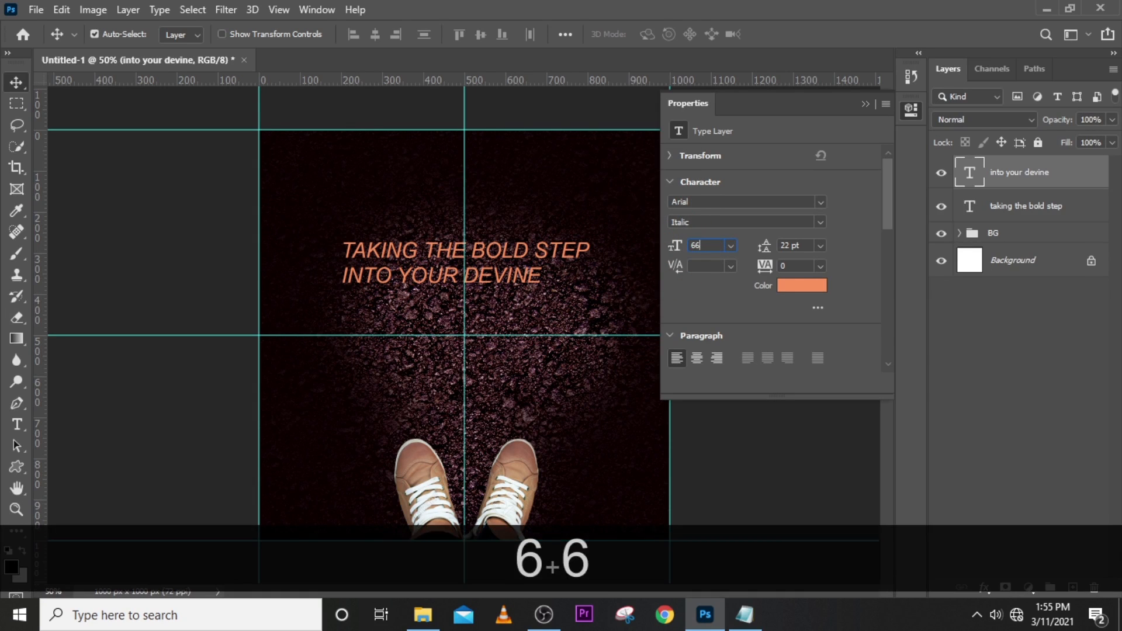
key(Return)
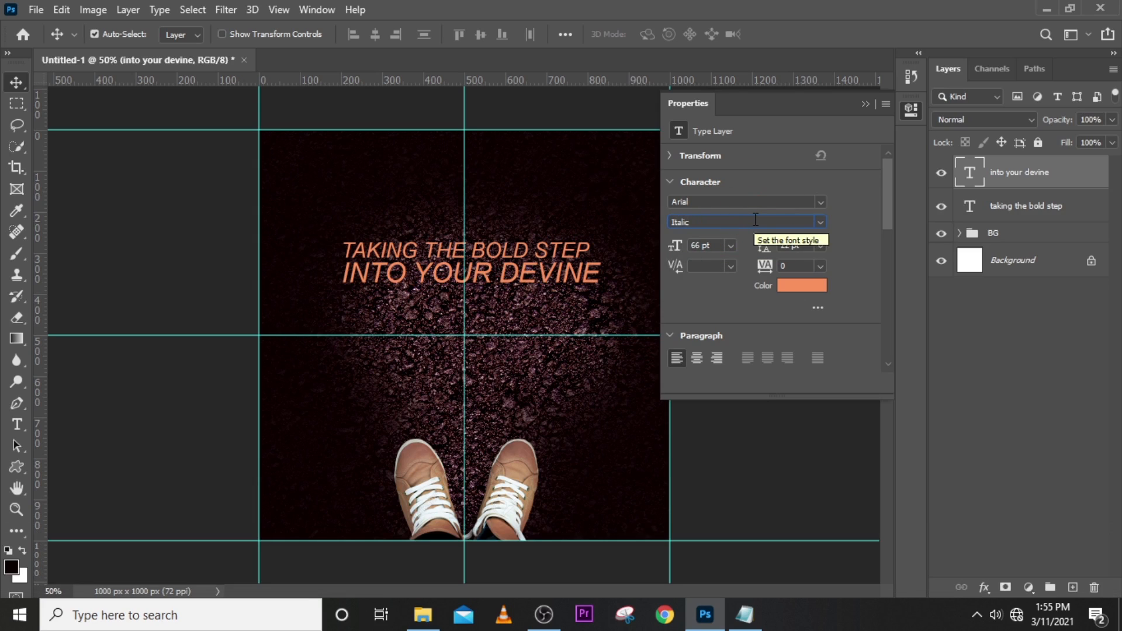
click(820, 222)
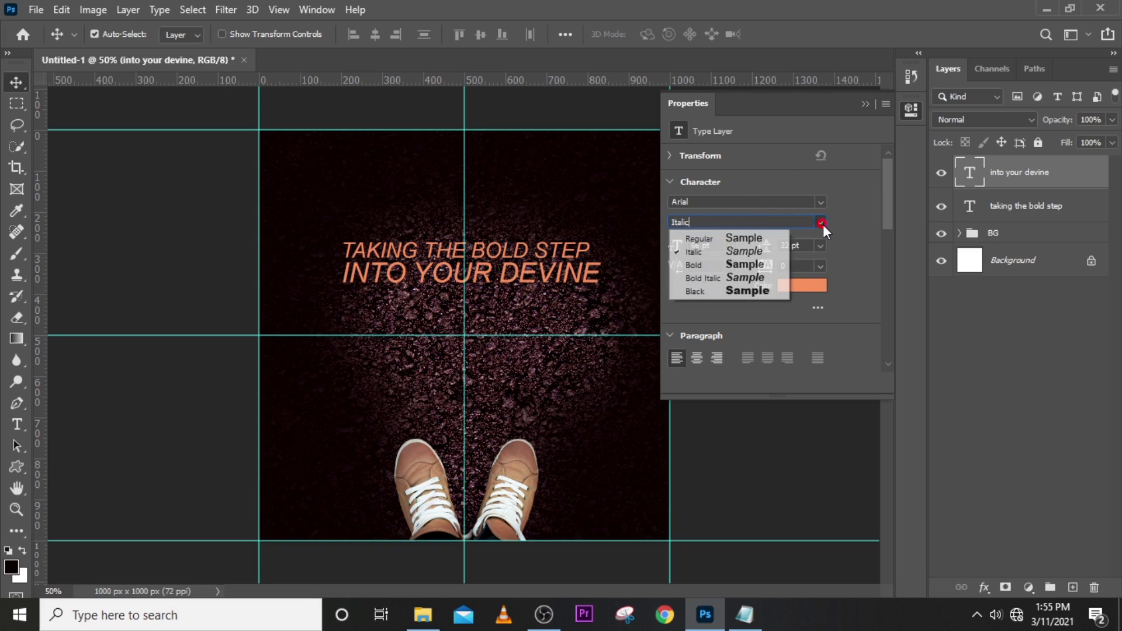
click(717, 273)
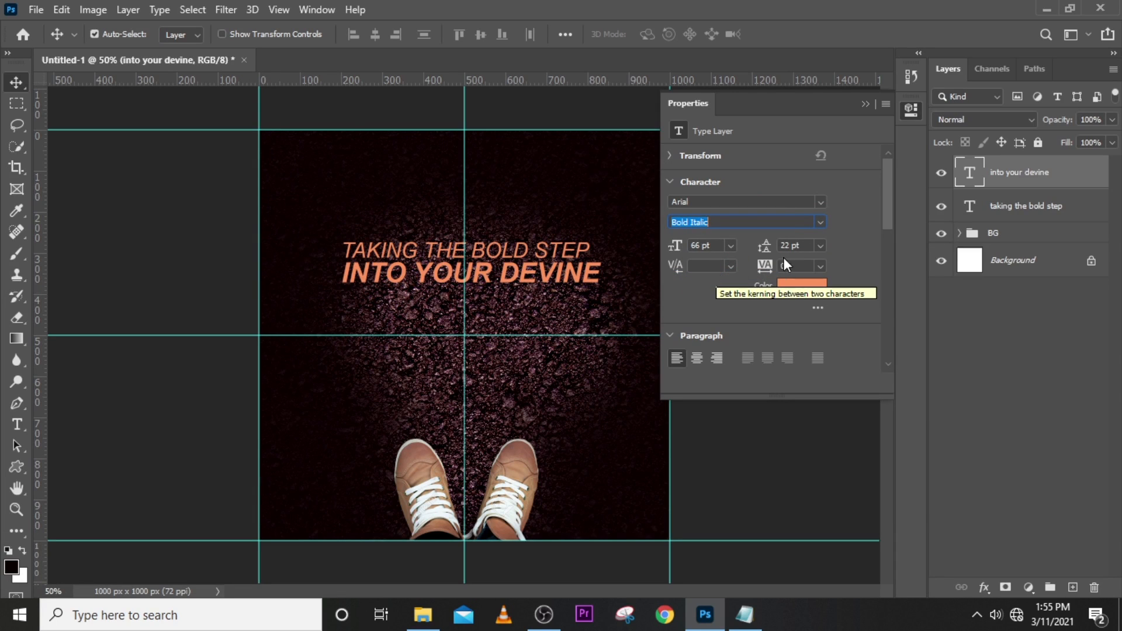
Change the text colour of the "into your devine" layer to pale yellow #f6e388
click(787, 286)
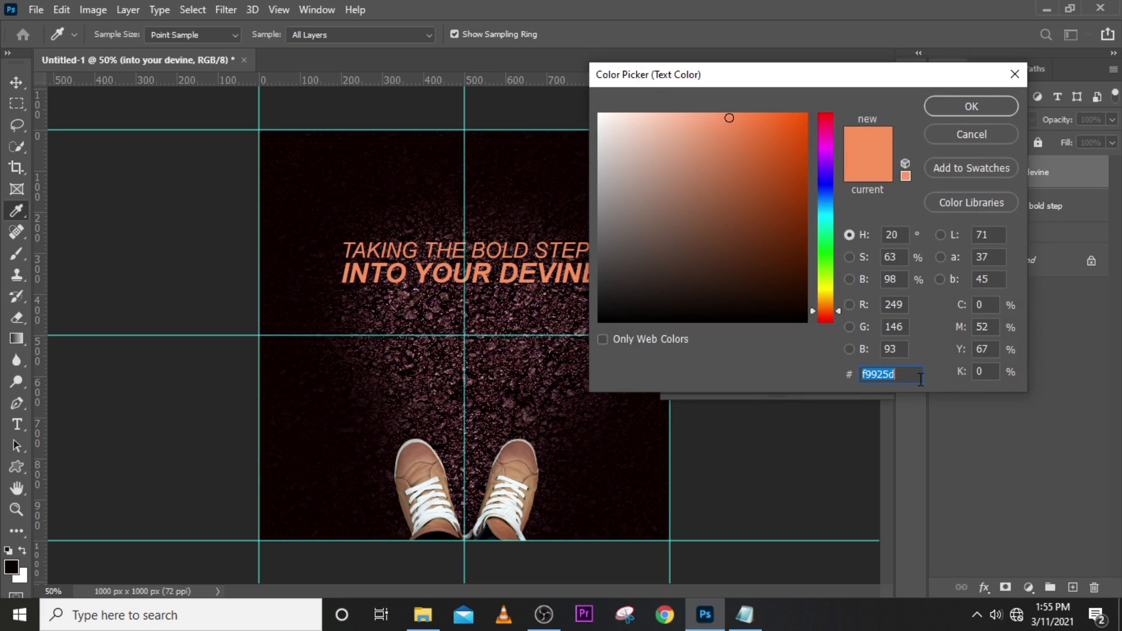
text(f)
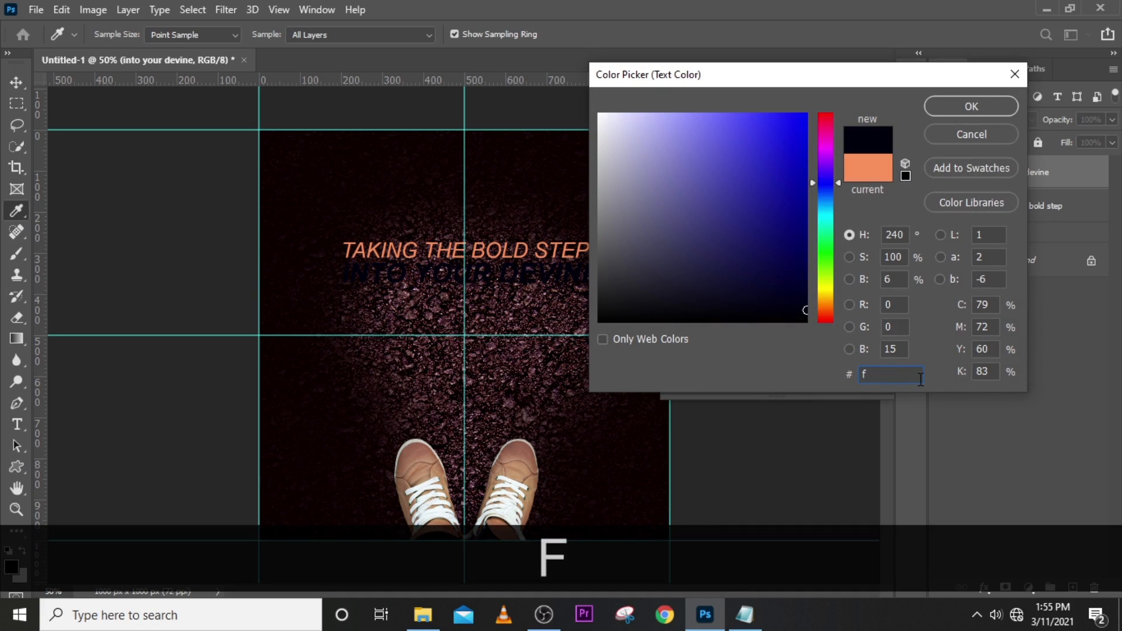
text(6e)
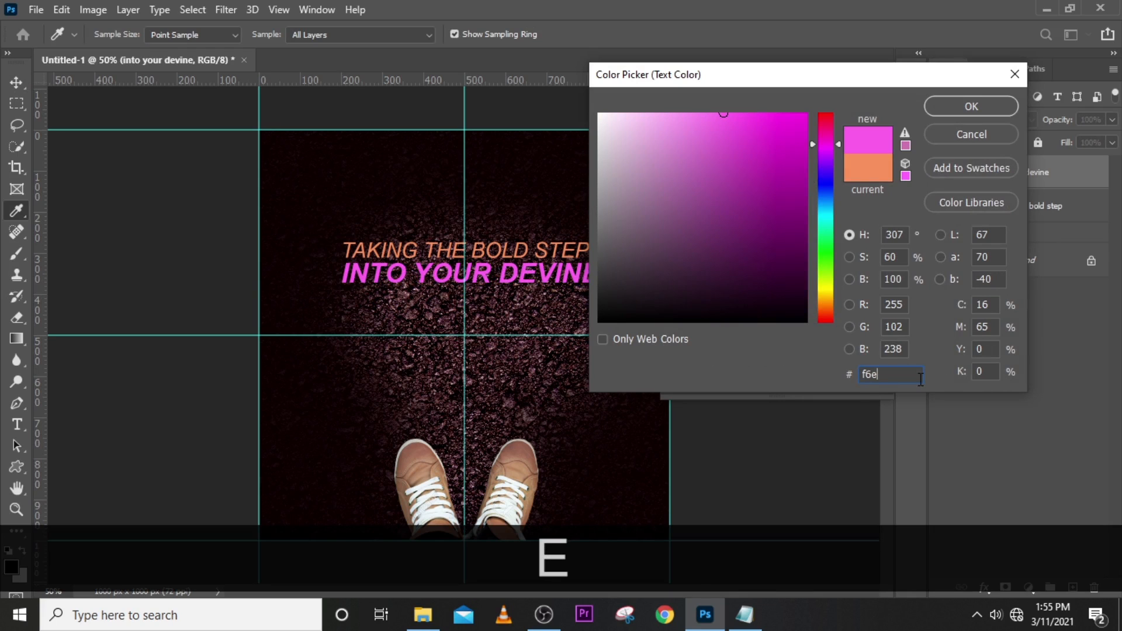
text(388)
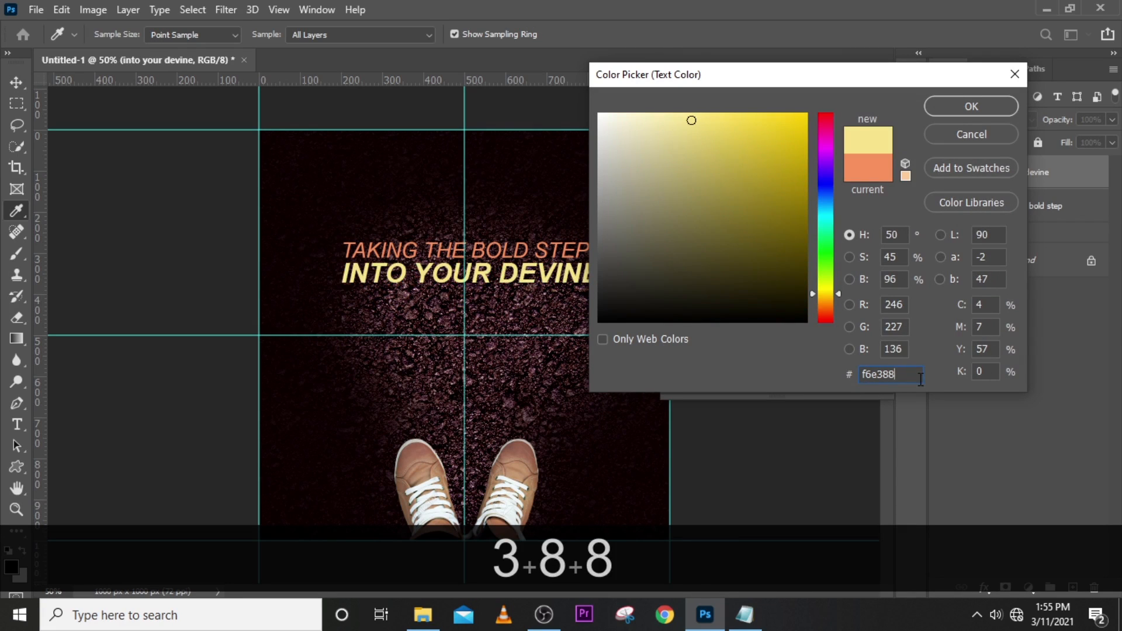
click(963, 107)
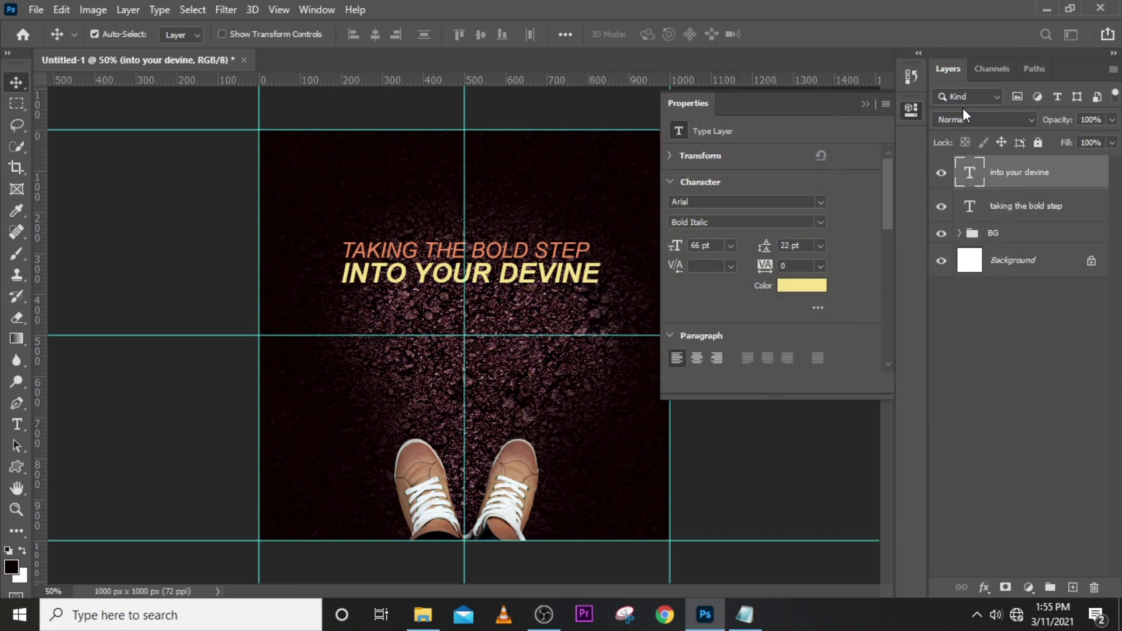
Set the tracking of the "into your devine" text to -40
click(763, 271)
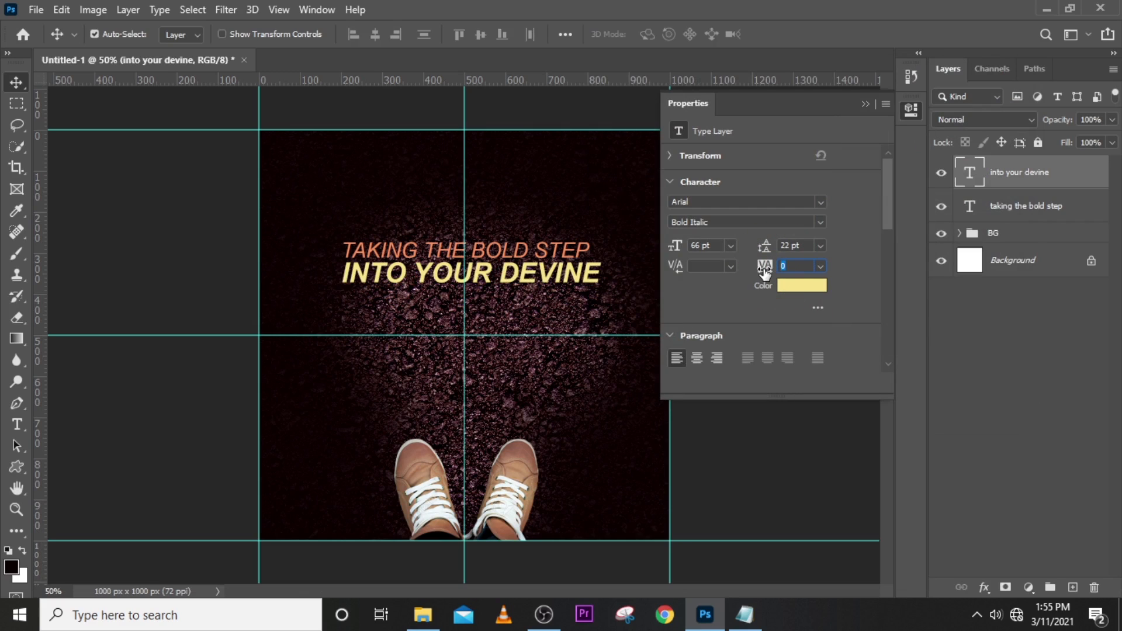
text(-40)
key(Return)
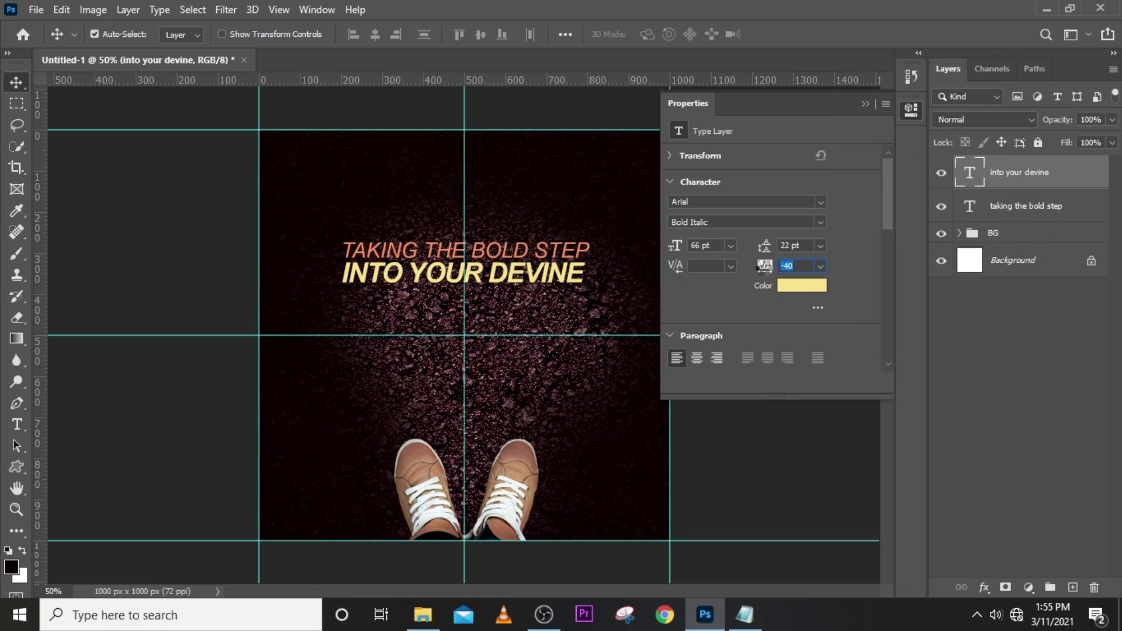
click(766, 270)
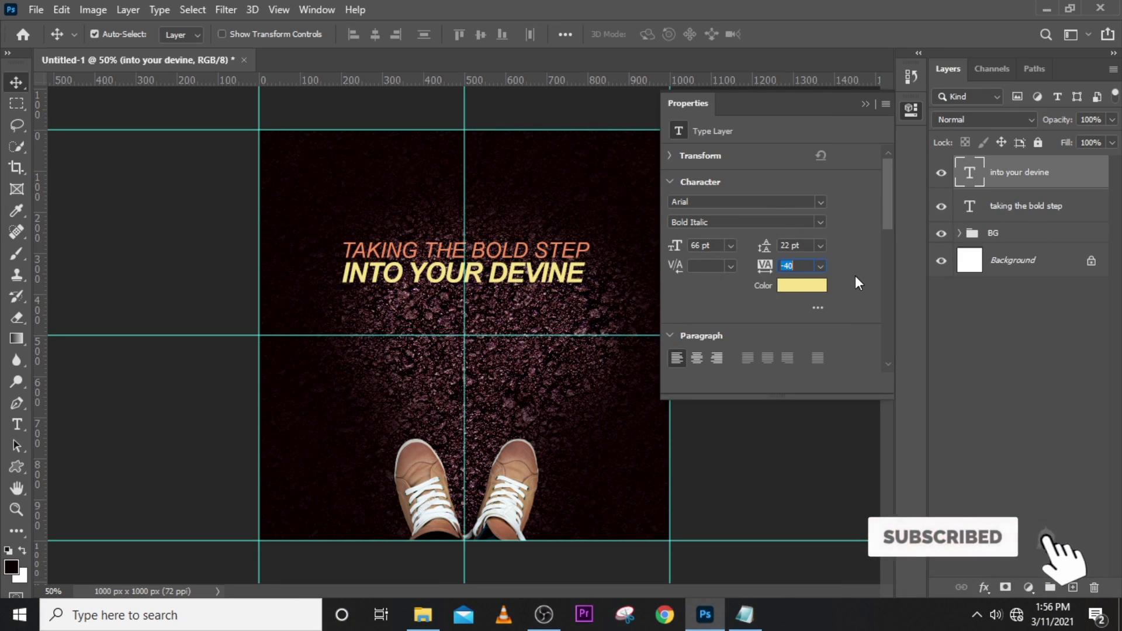
drag(887, 197, 878, 163)
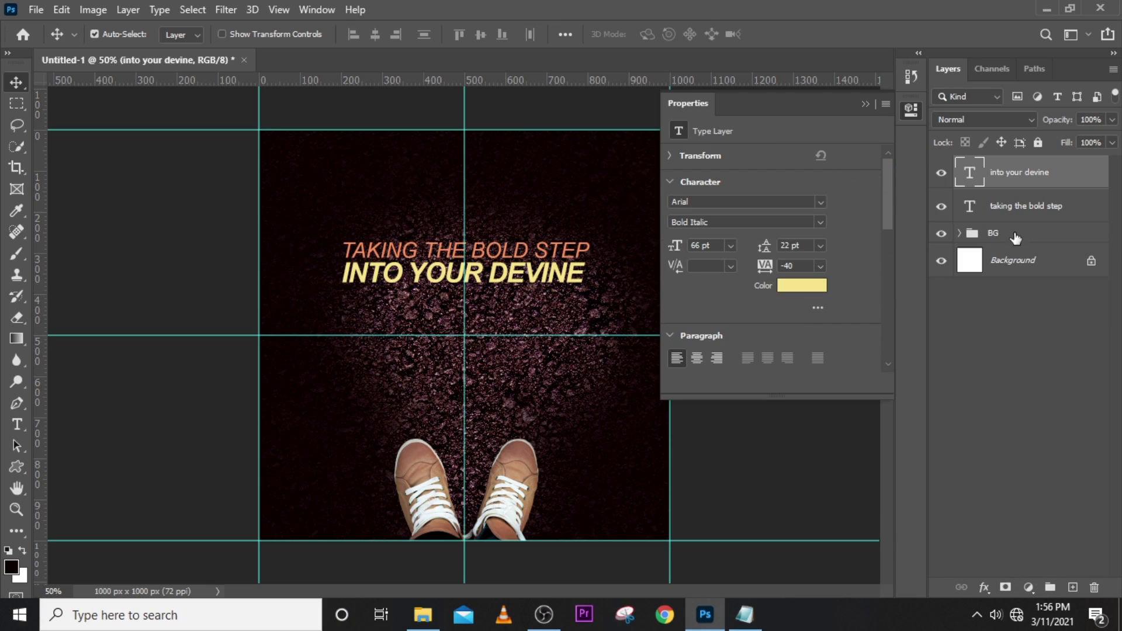
Duplicate the "into your devine" text layer and move the copy straight down to form a third headline line
click(1006, 173)
key(ctrl+j)
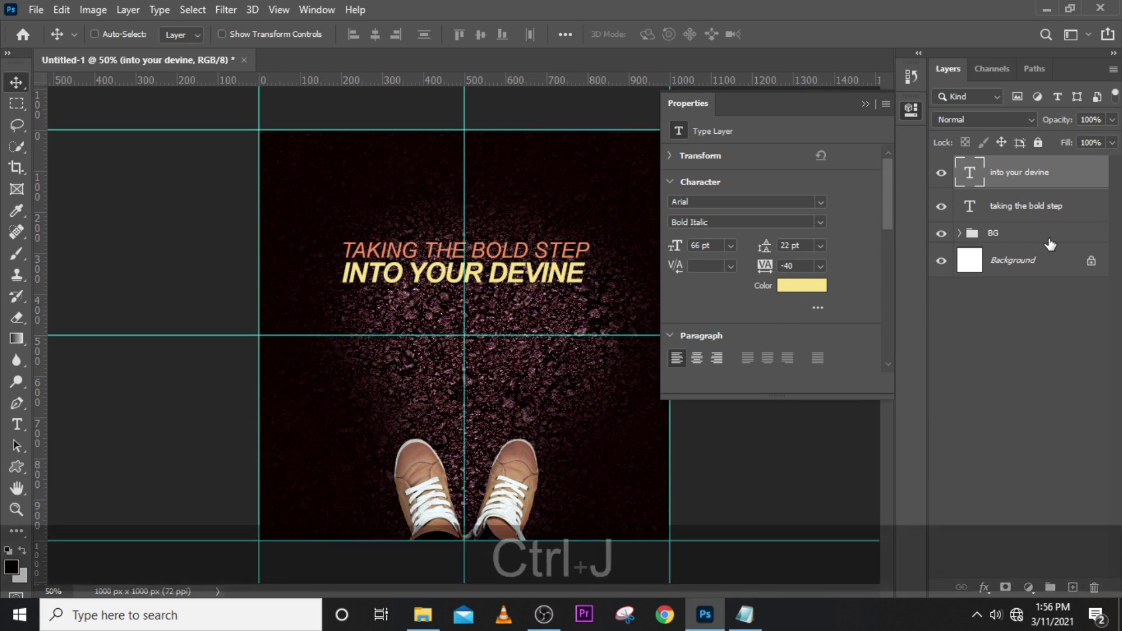
key(v)
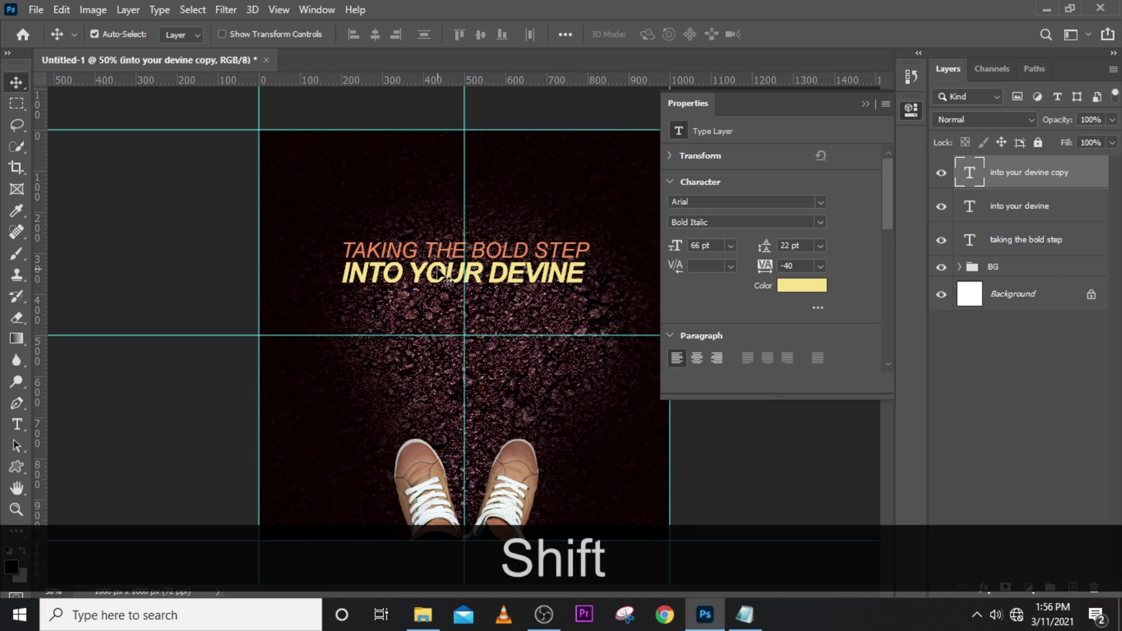
drag(438, 271, 438, 298)
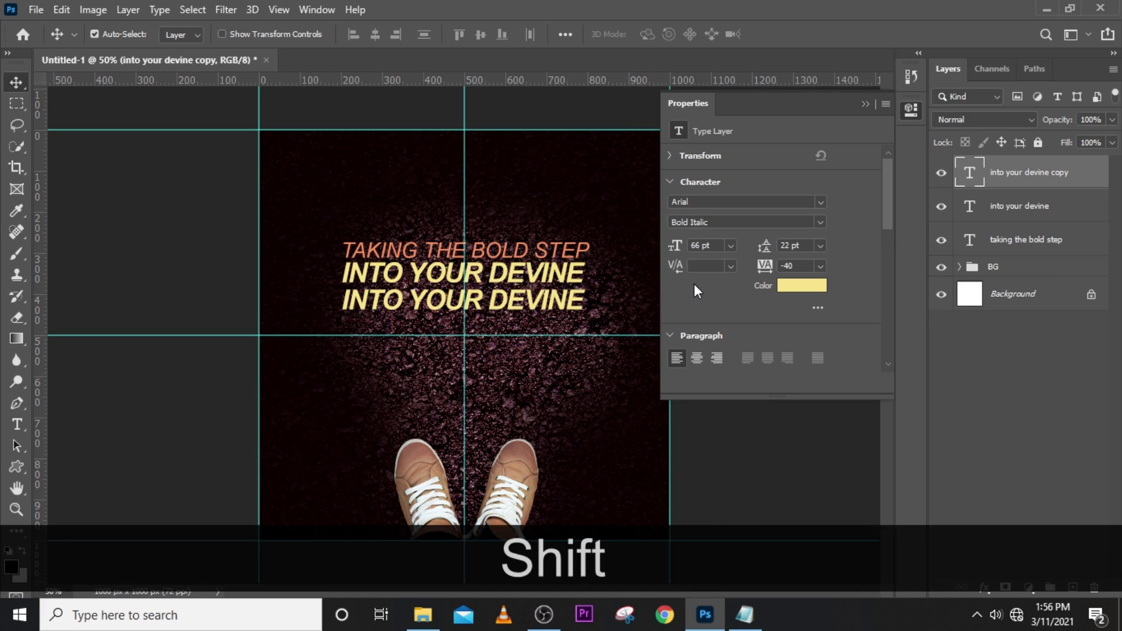
Replace the text of the duplicated headline line with "CALLING"
double_click(969, 170)
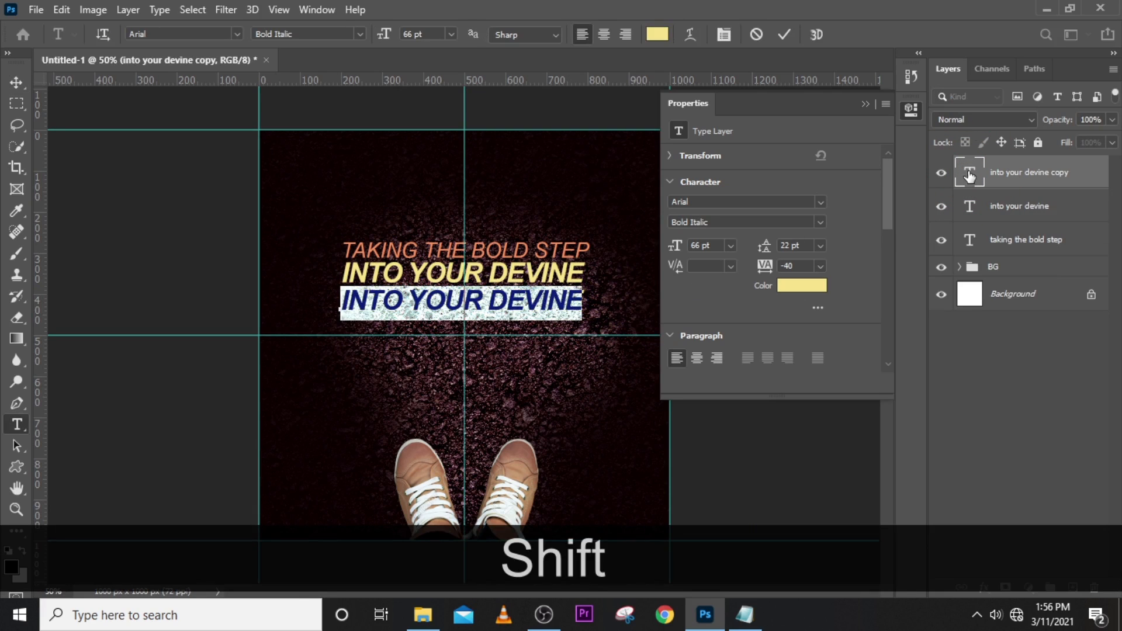
text(CALLING)
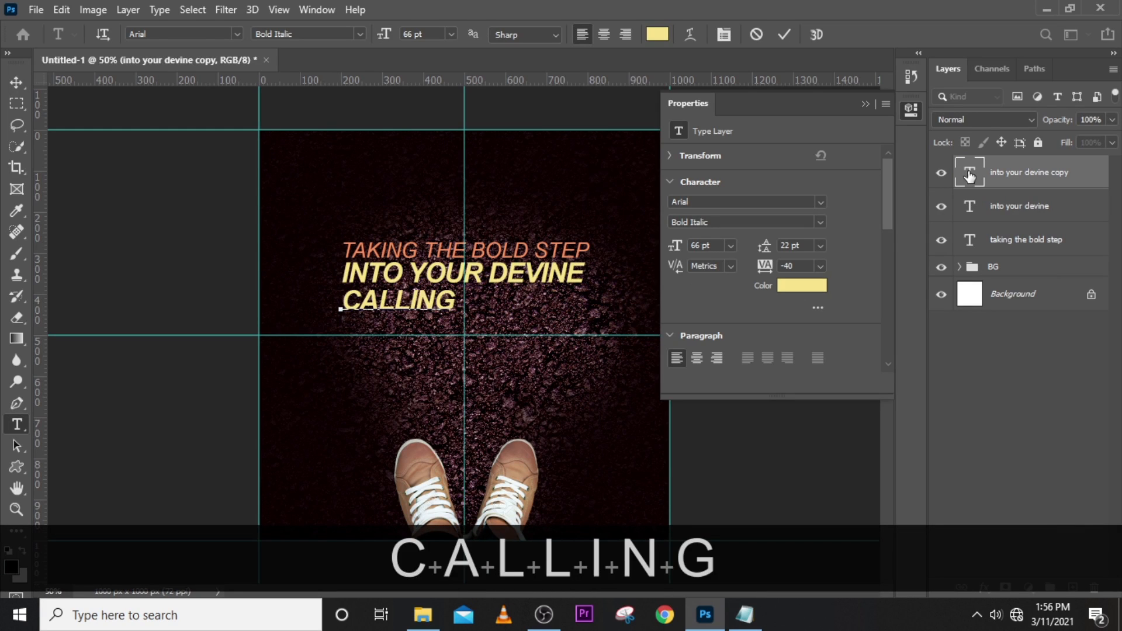
click(970, 177)
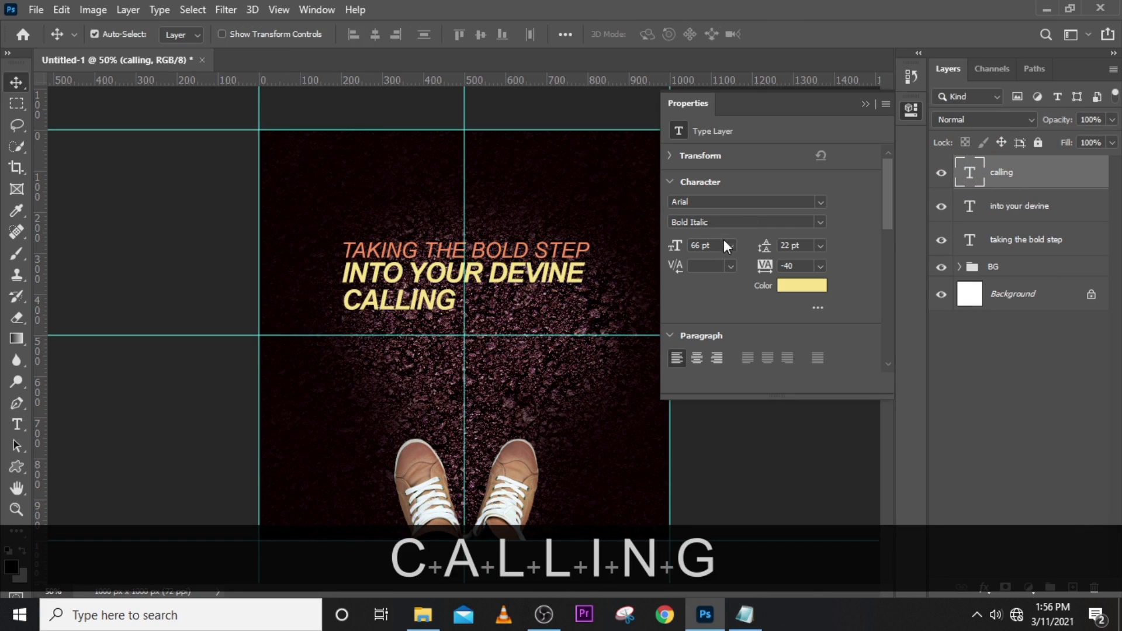
Set the font size of the "calling" text to 158 pt
click(676, 246)
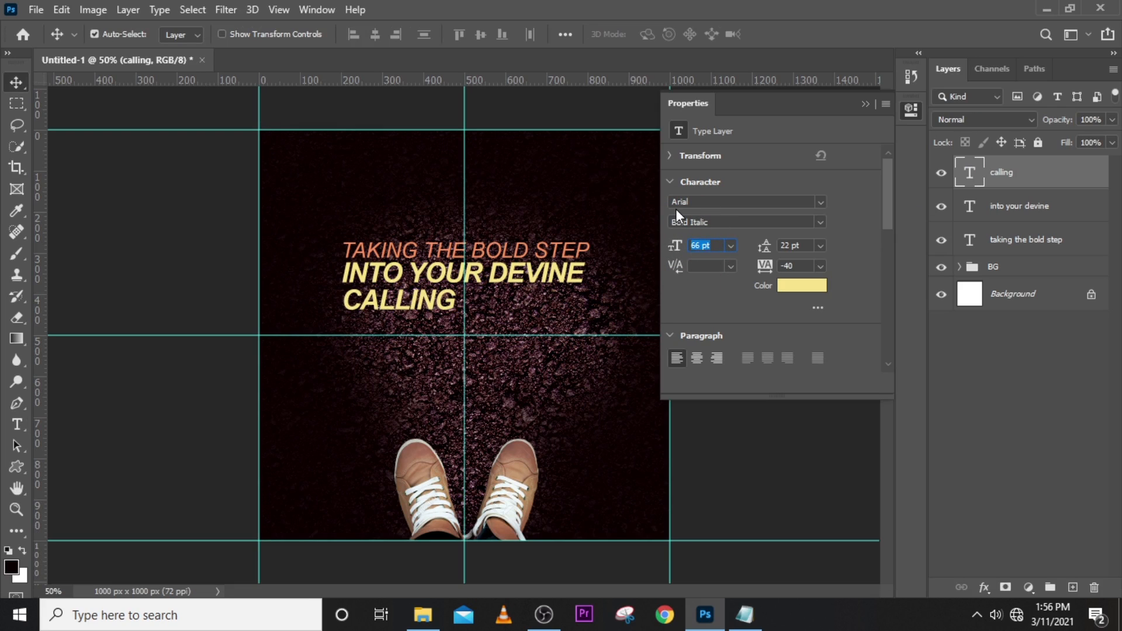
text(15)
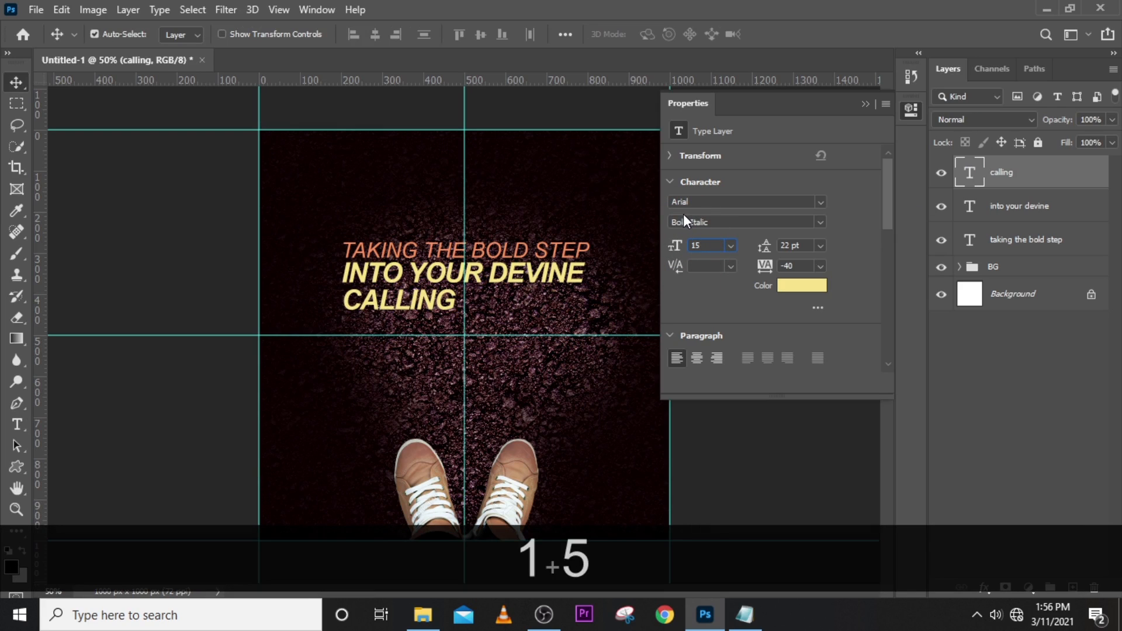
text(0)
key(BackSpace)
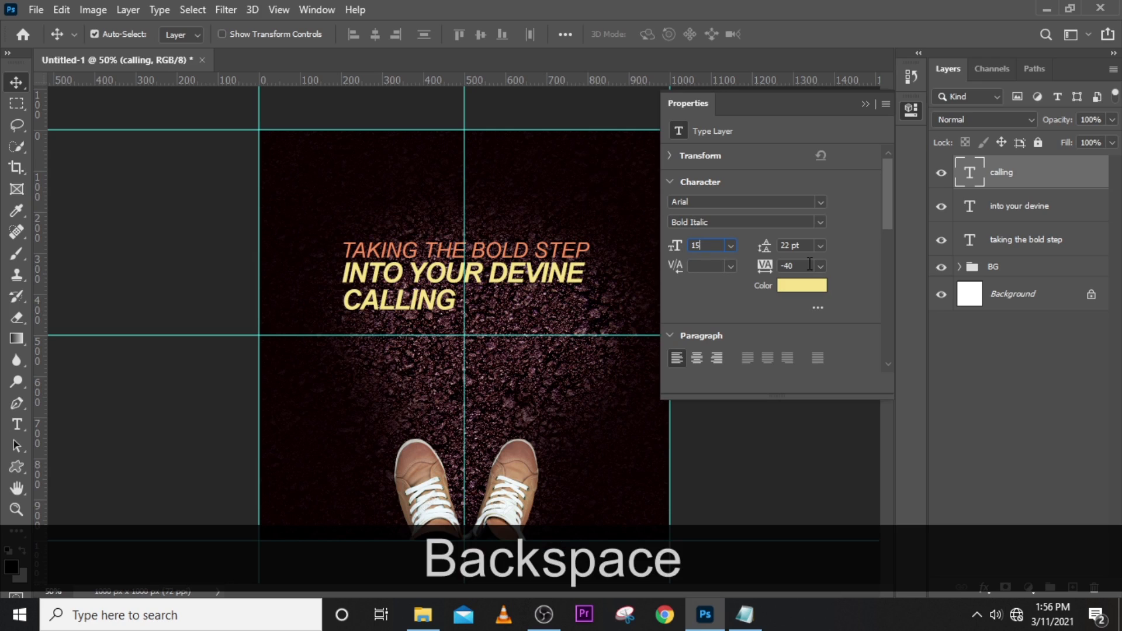
text(8)
key(Return)
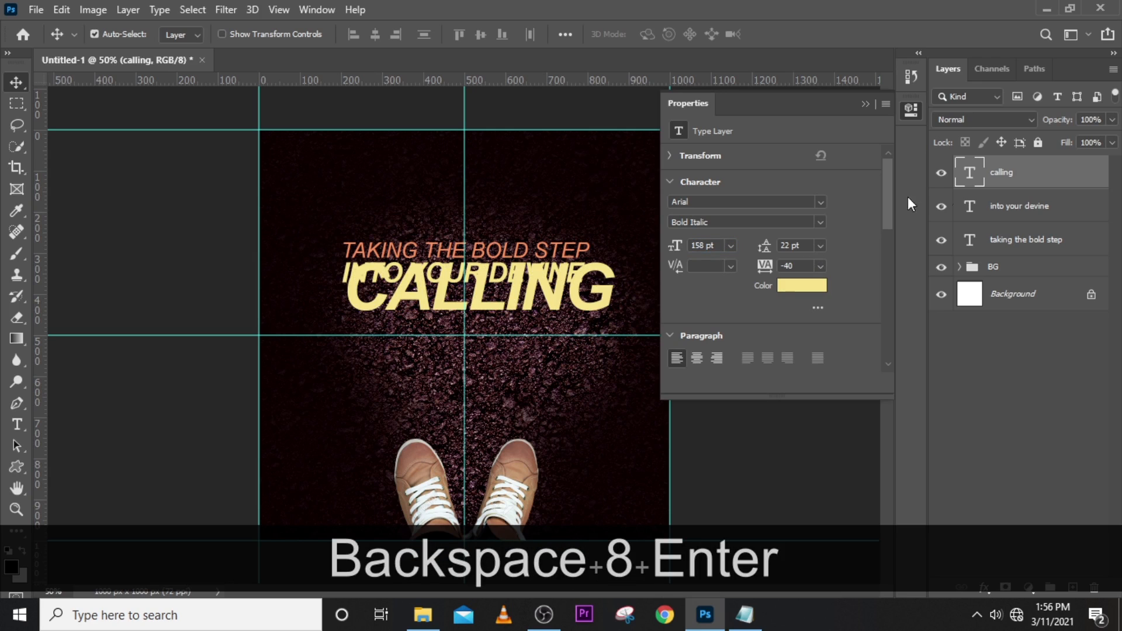
Move the "calling" text straight down until it clears the "into your devine" line and rests on the horizontal centre guide
key(shift+Down)
key(shift+Down)
key(shift+Down)
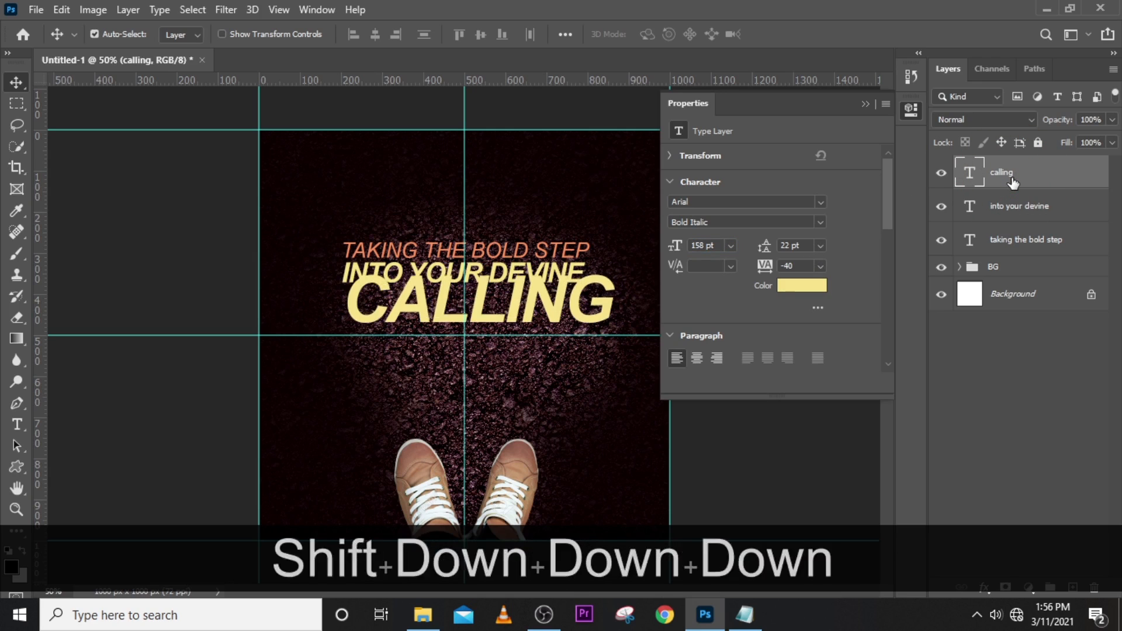
key(shift+Down)
key(shift+Down)
key(shift+Down)
click(1013, 184)
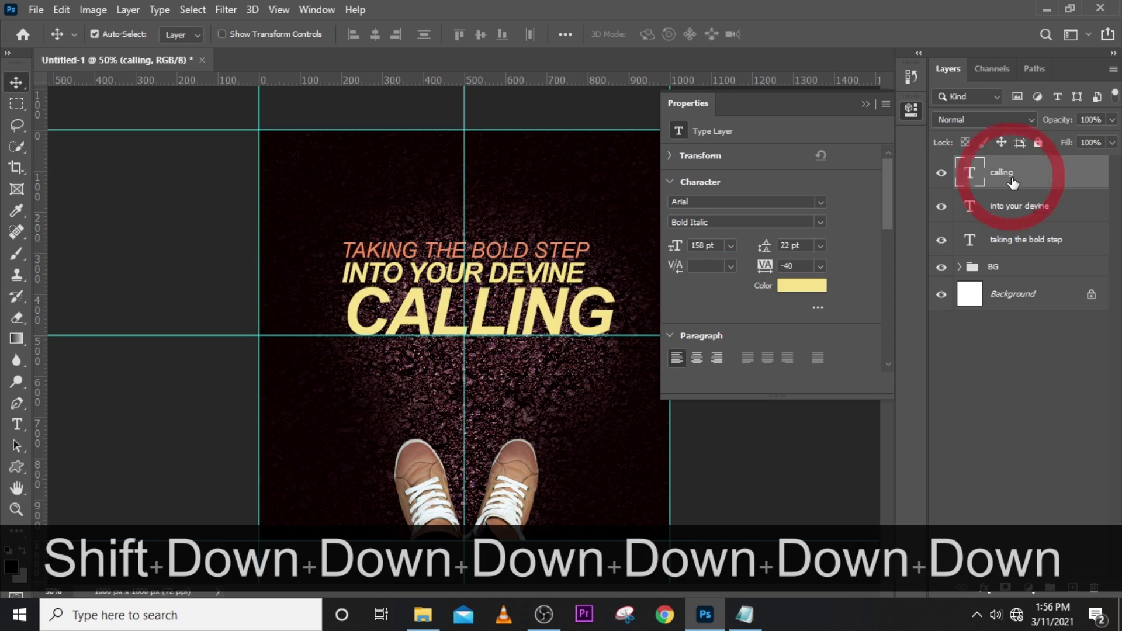
Change the text colour of the "calling" layer to white #ffffff
click(802, 285)
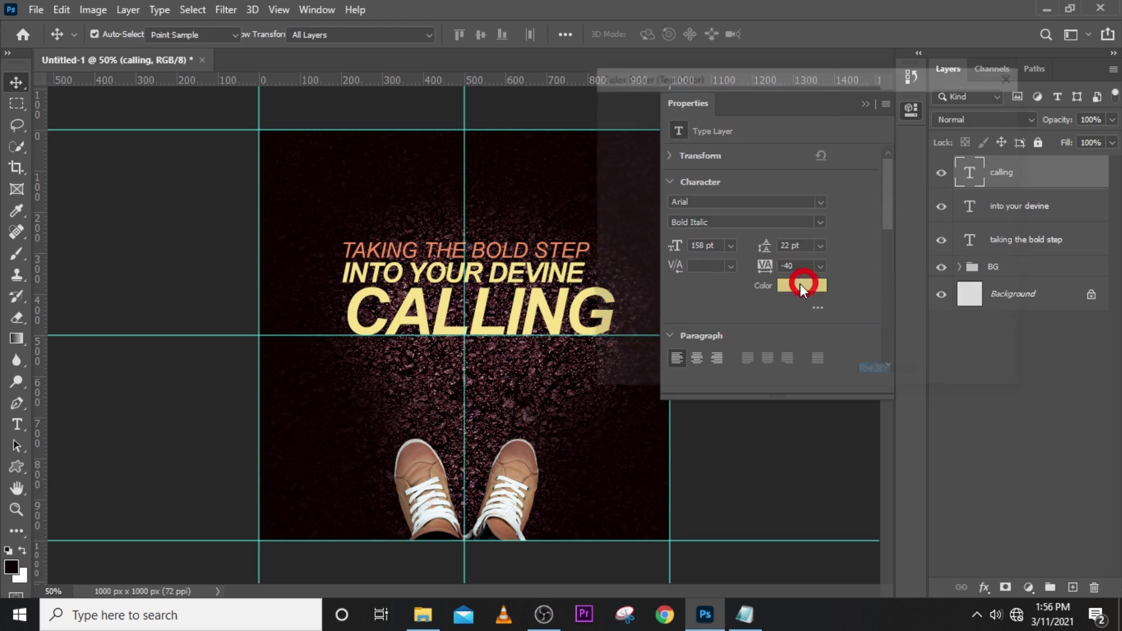
click(599, 114)
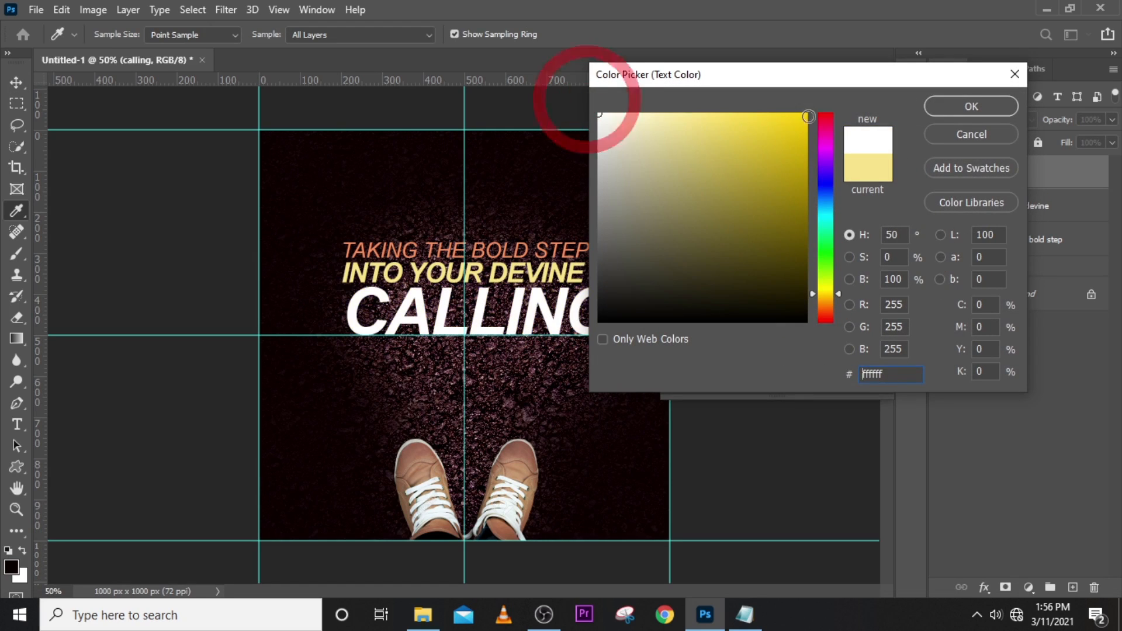
click(956, 105)
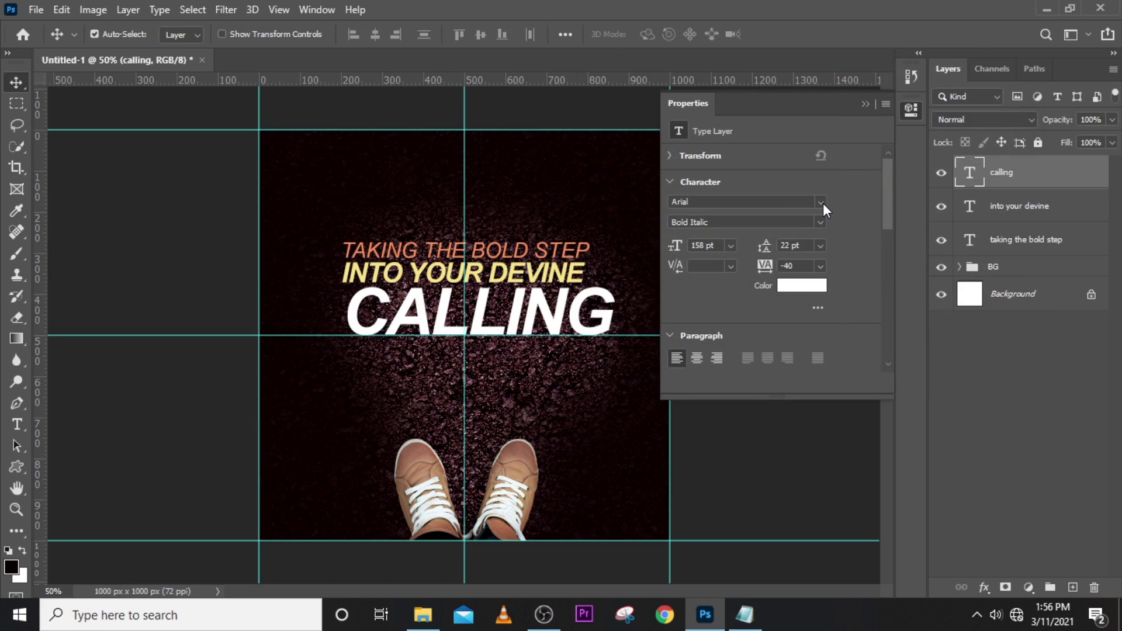
Set the "calling" text to the Franklin Gothic font in the ITALIC style
click(821, 203)
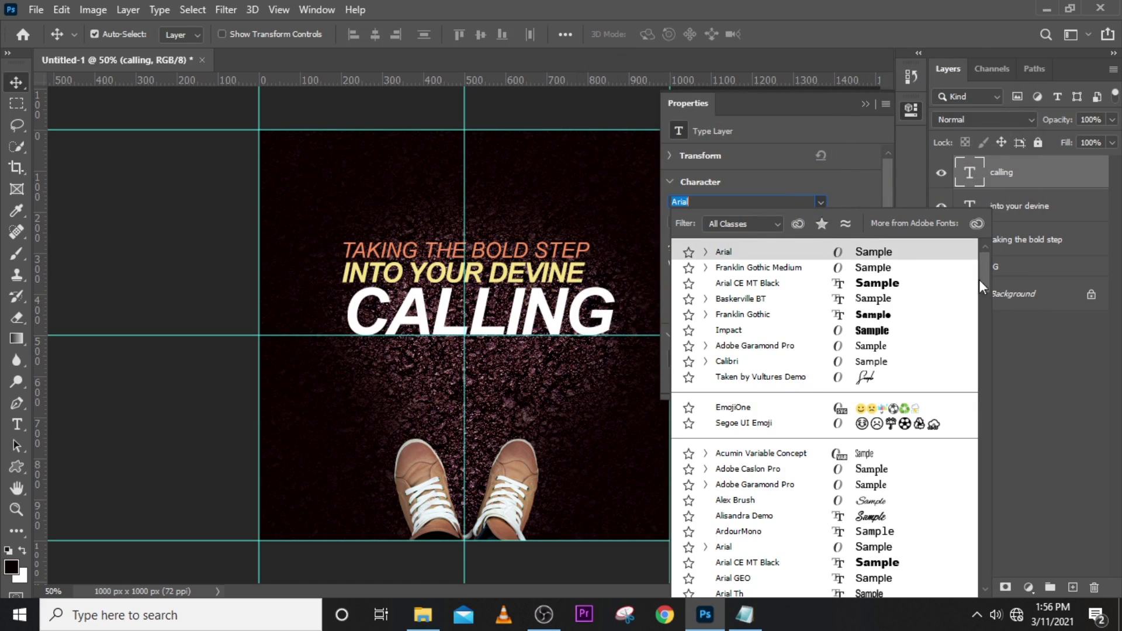
drag(983, 269, 989, 293)
drag(993, 338, 993, 350)
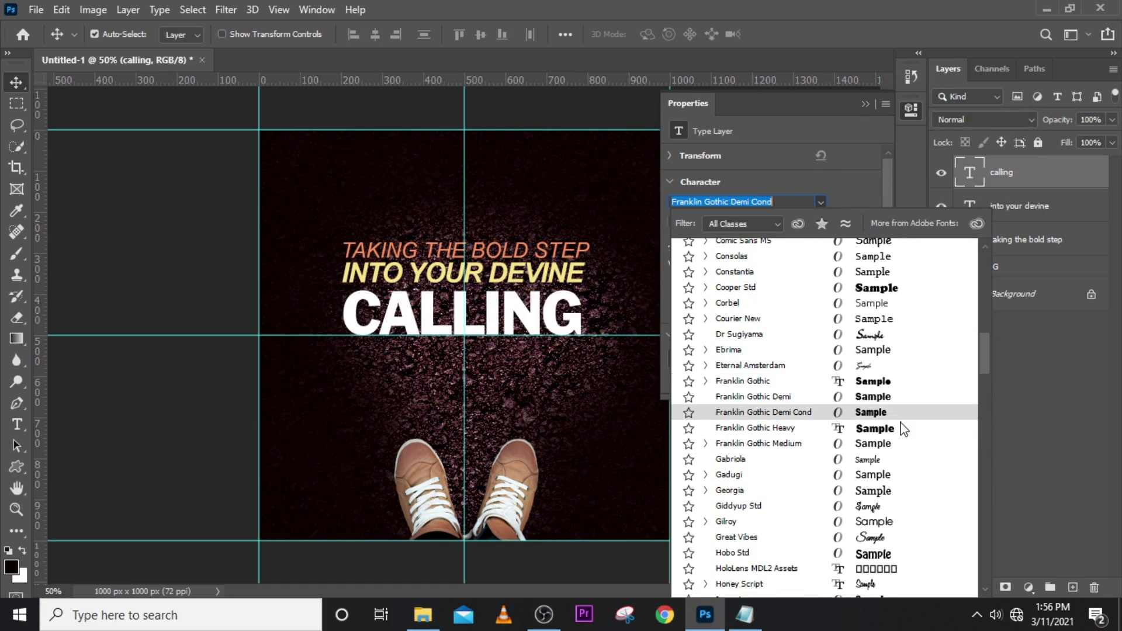
click(760, 382)
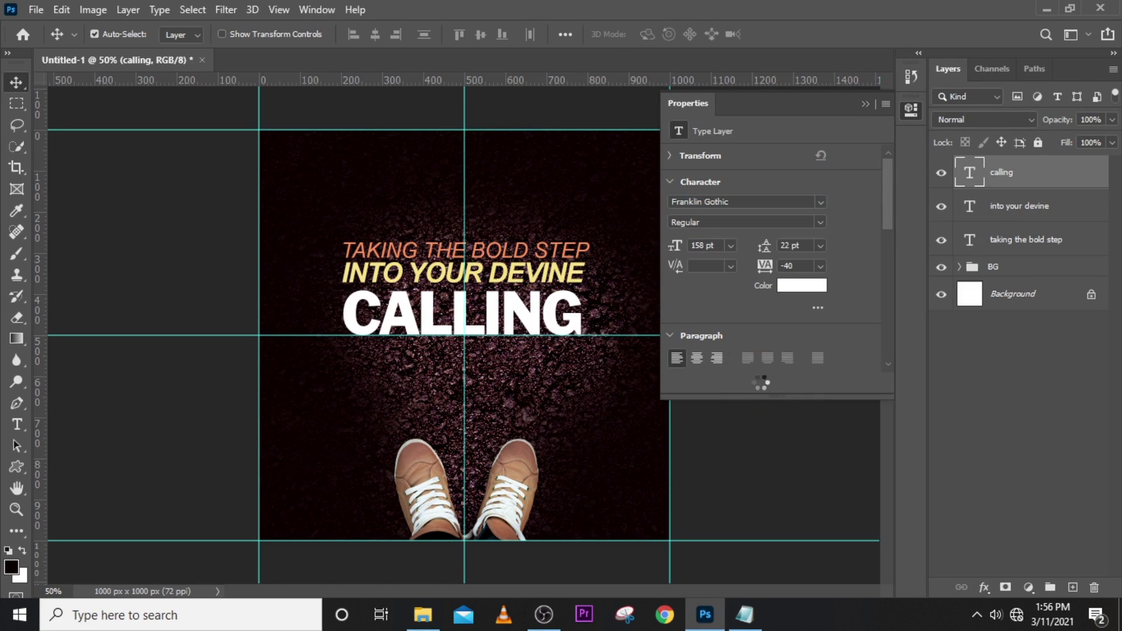
click(820, 222)
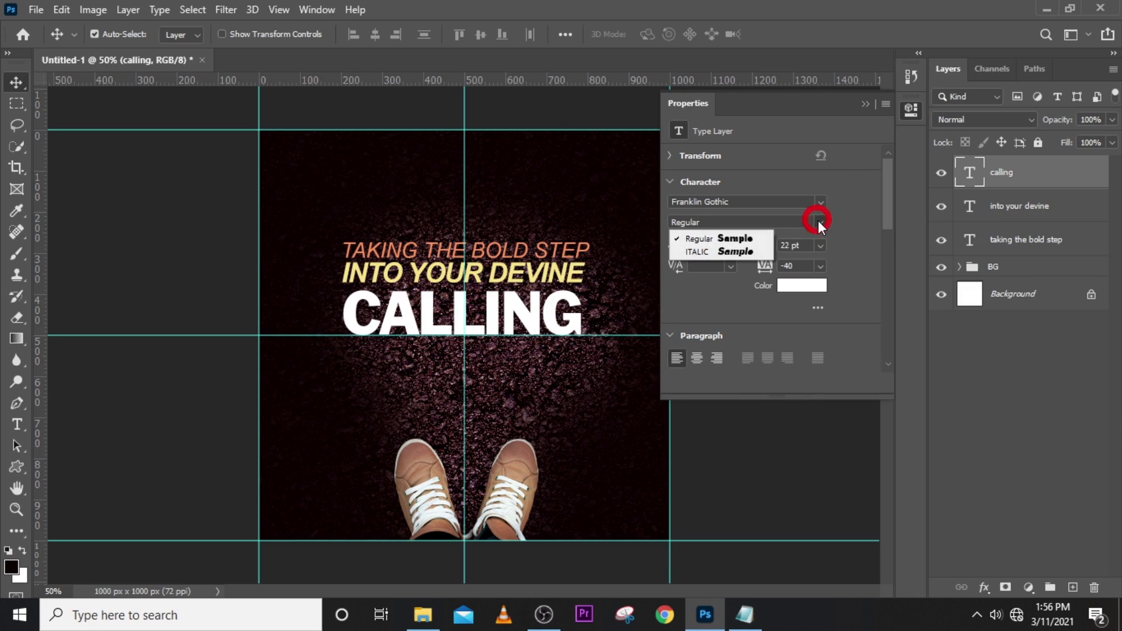
click(706, 252)
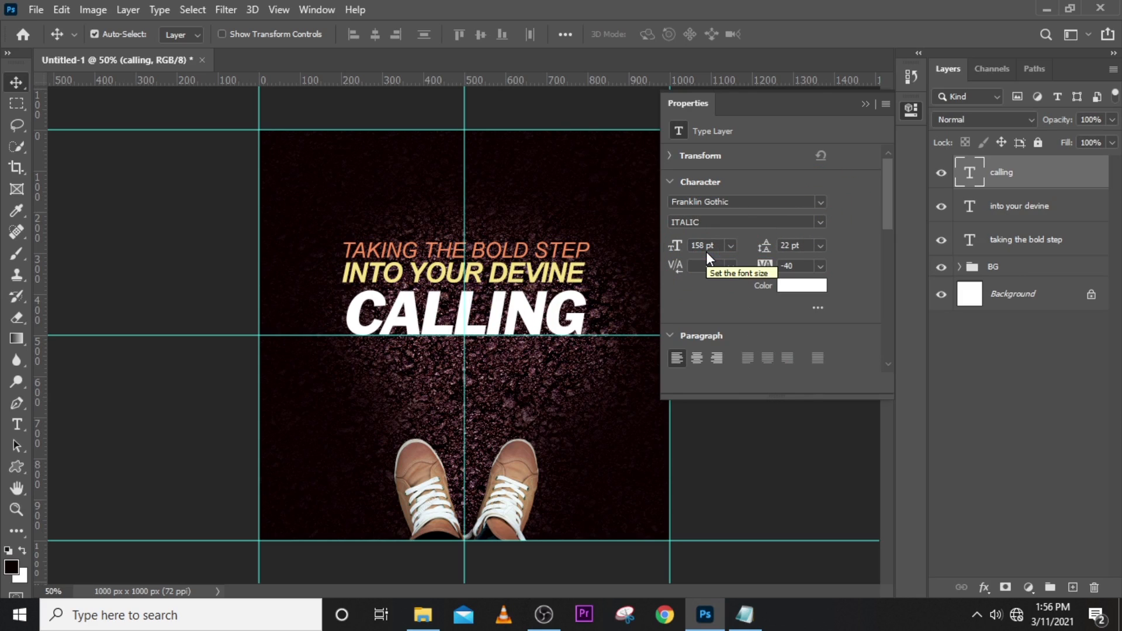
Scale the "calling" text up to about 103.5% and nudge it left to line up with the headline lines above
key(ctrl)
key(ctrl+t)
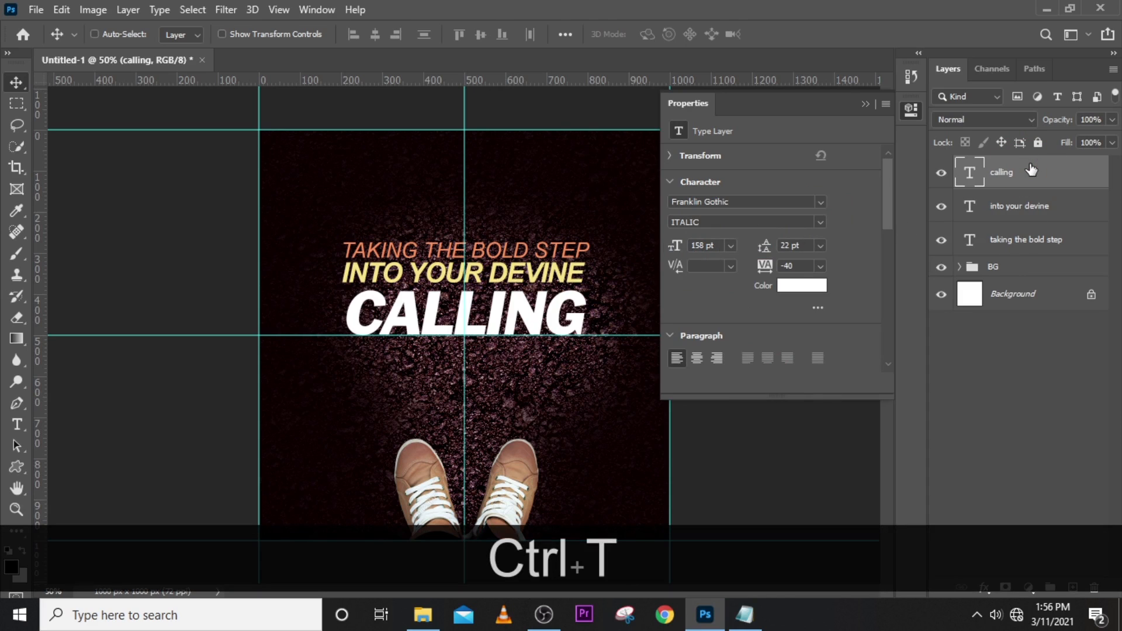
key(Right)
key(Right)
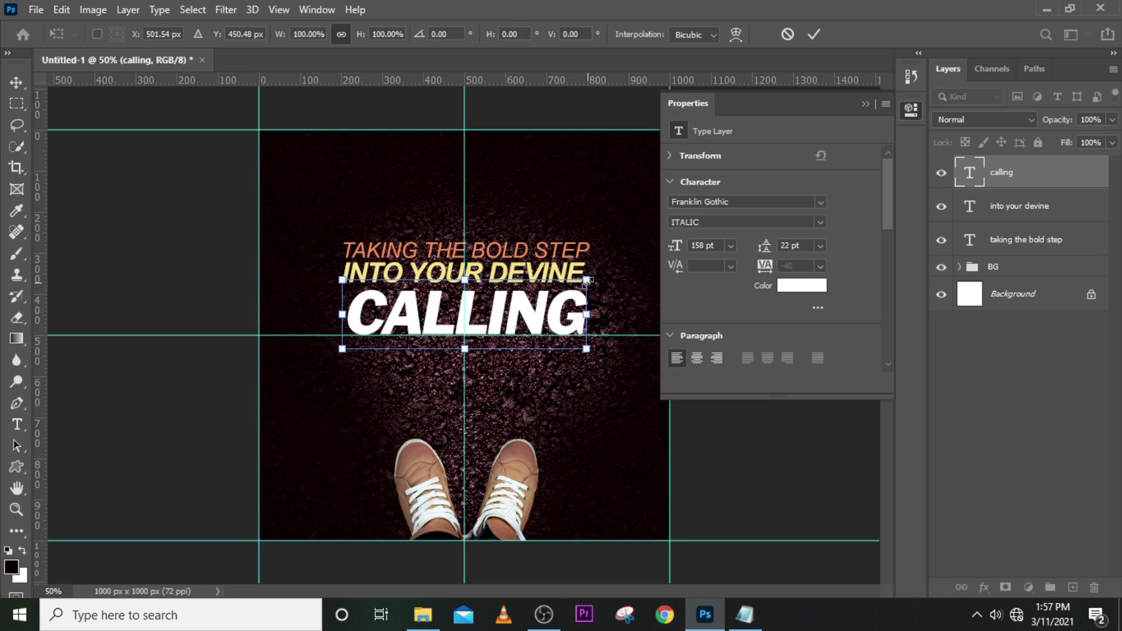
drag(587, 280, 596, 274)
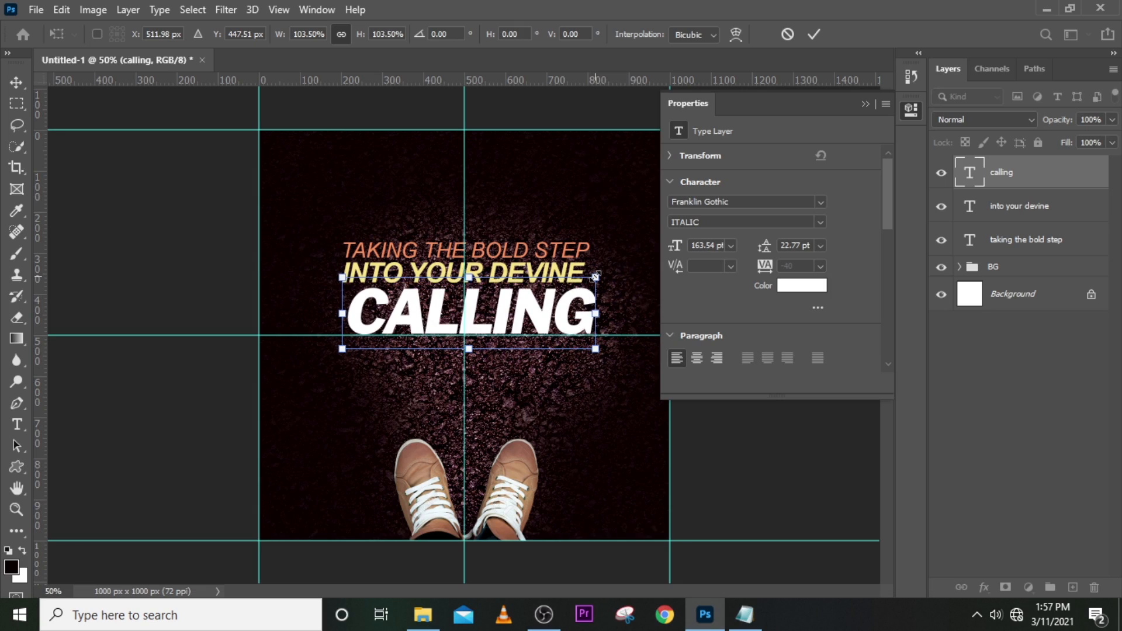
key(Left)
key(Left)
key(Left)
key(Left)
key(Left)
key(Left)
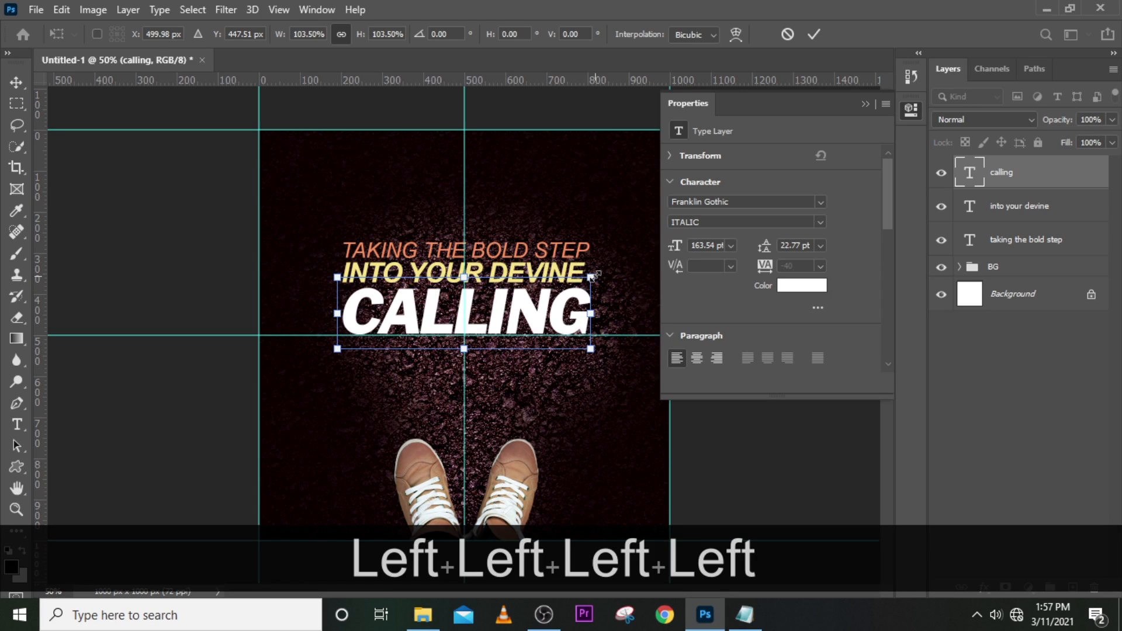
key(Return)
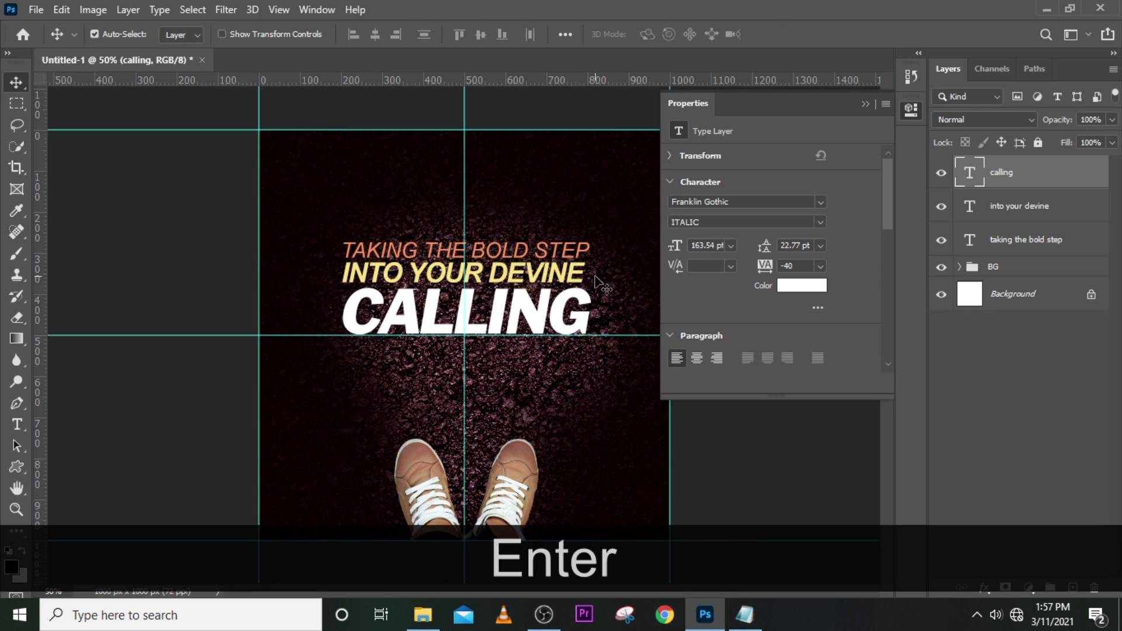
key(Left)
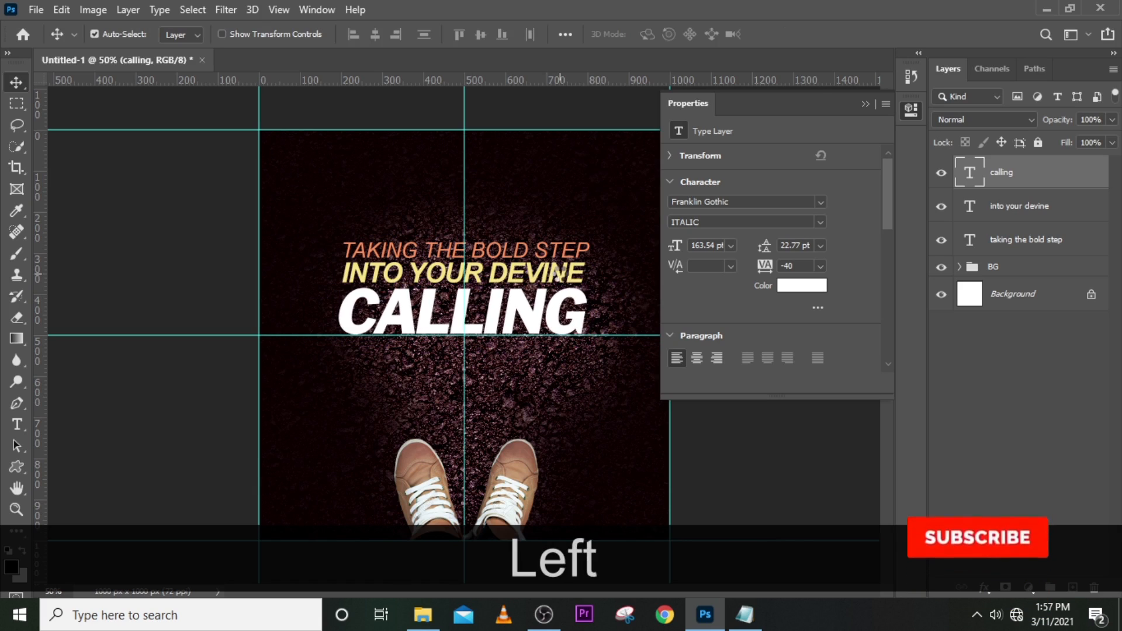
key(Left)
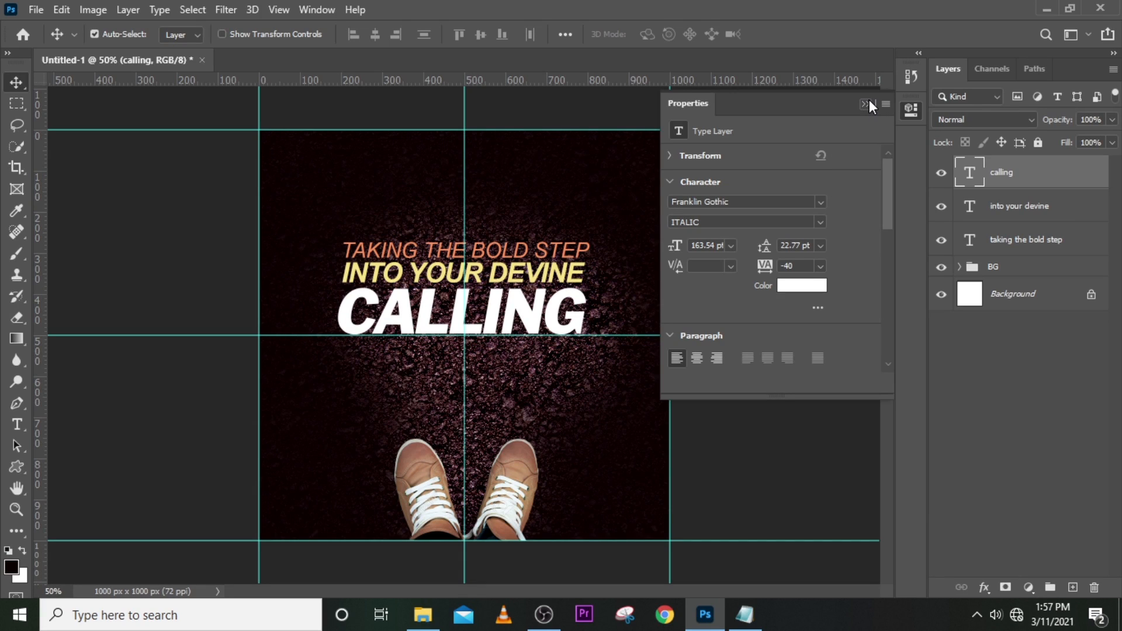
Add a Multiply drop shadow to the "calling" layer with 35% opacity, 90° angle, 3 px distance and 7 px size
click(1034, 186)
click(1099, 184)
double_click(1099, 185)
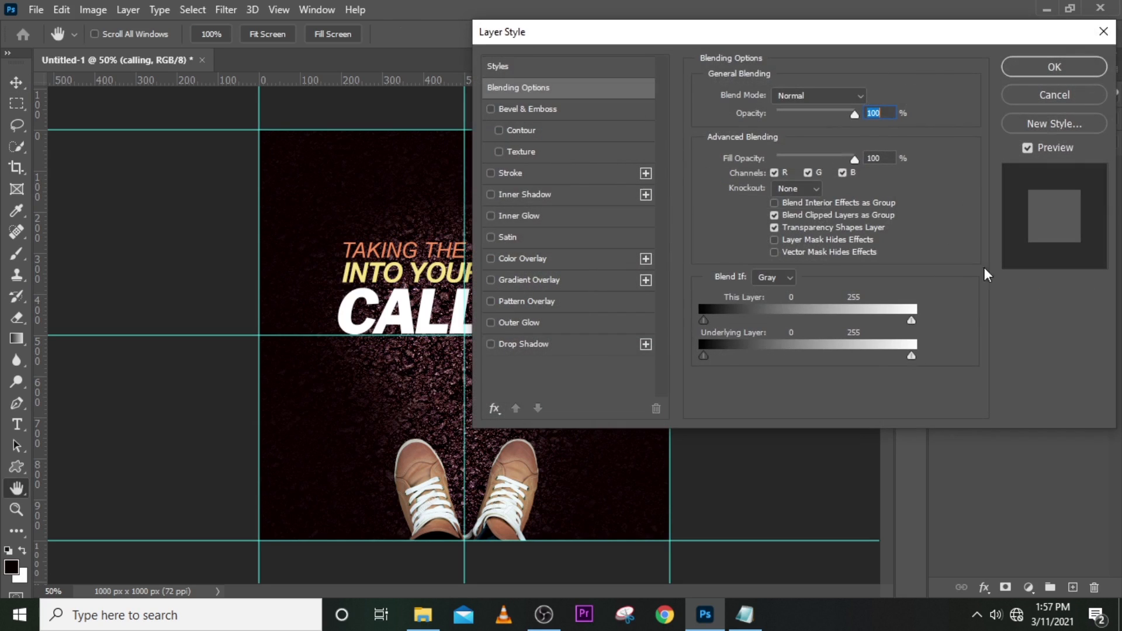
click(511, 345)
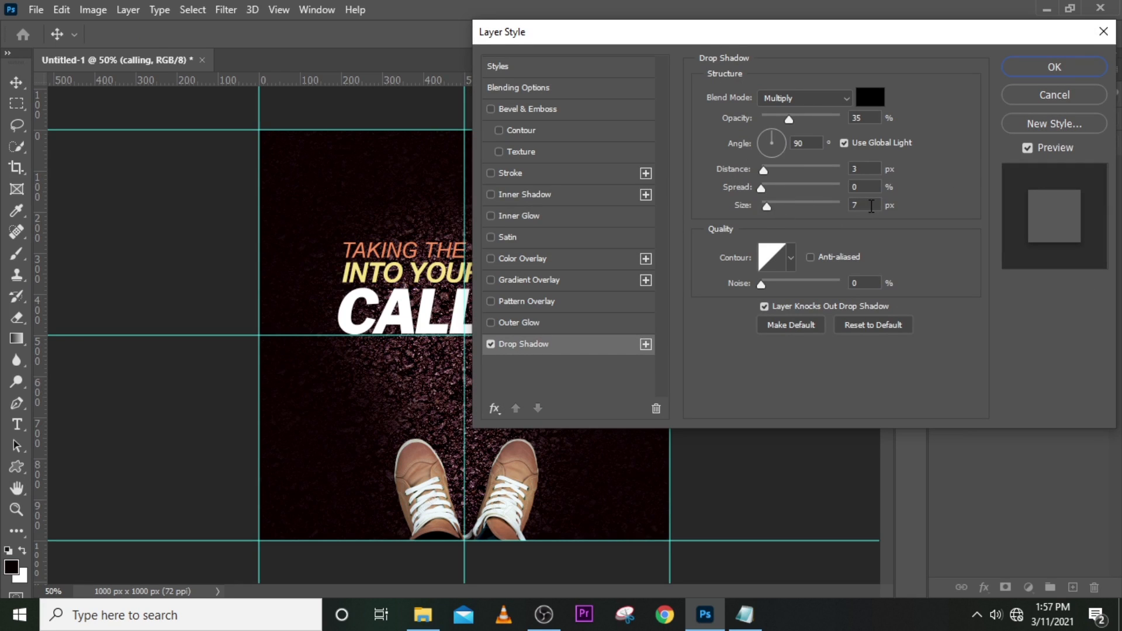
click(1050, 68)
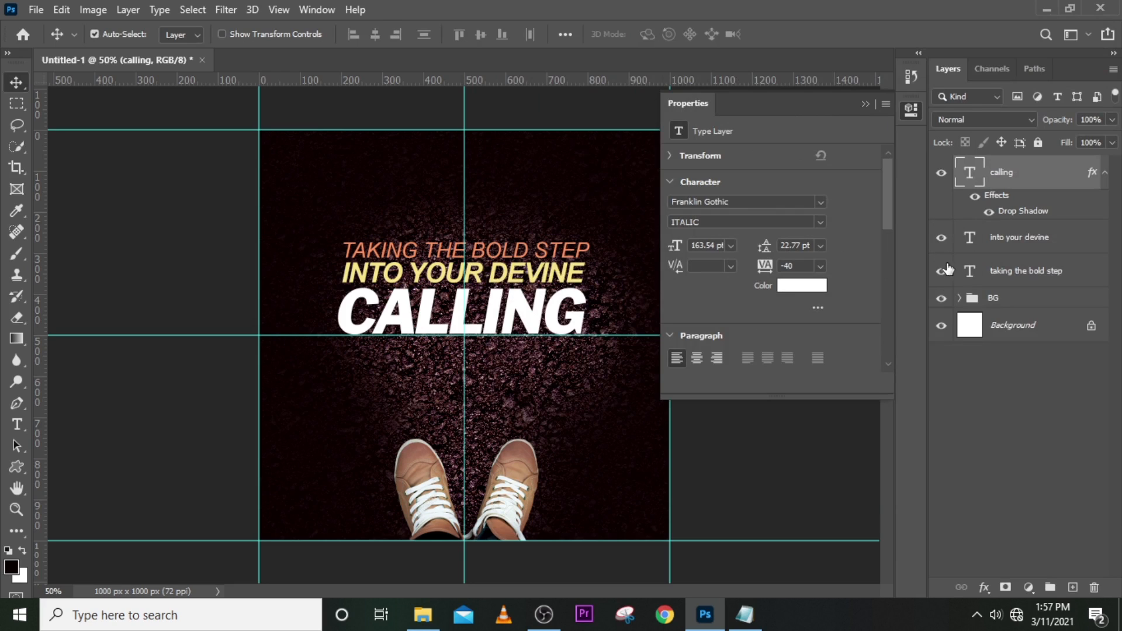
Add a new empty layer and place it between the "taking the bold step" layer and the BG group
click(1073, 587)
drag(1019, 186, 1029, 317)
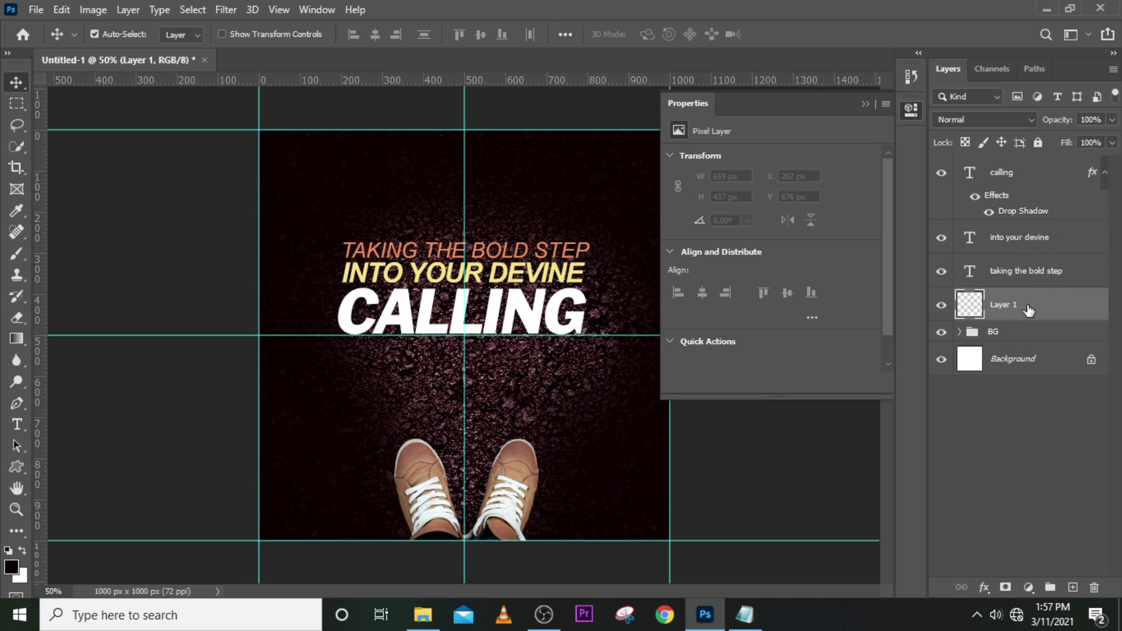
Prepare the Brush tool with a 400 px brush size and the near-black foreground colour #0a0000
key(b)
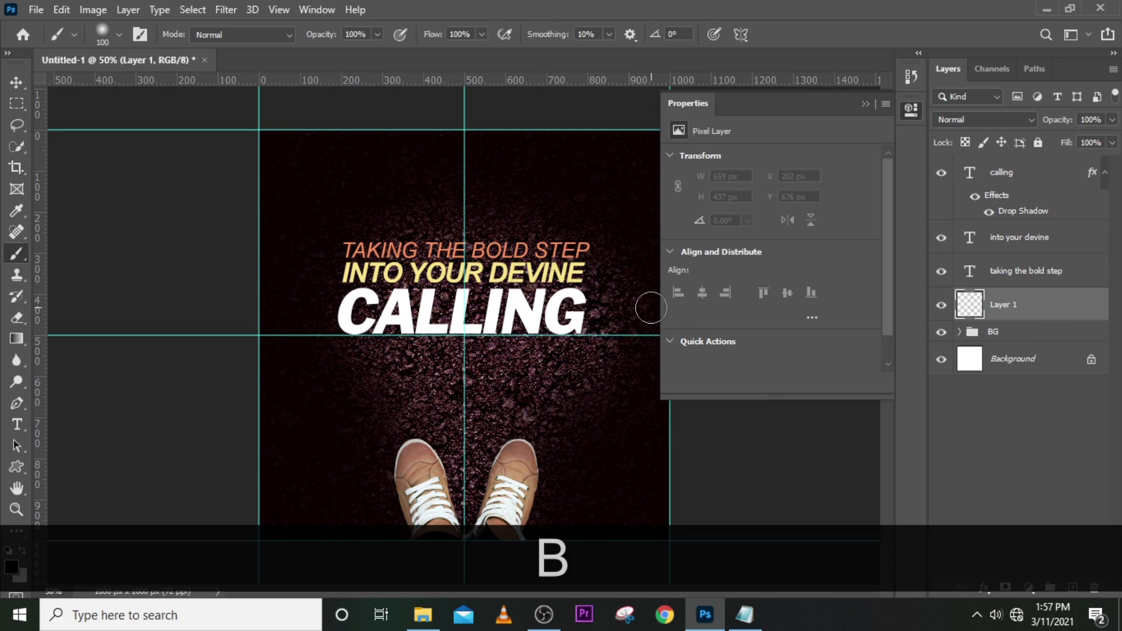
key(bracketright)
key(bracketright)
key(bracketright)
key(bracketright)
key(bracketright)
key(bracketright)
key(bracketright)
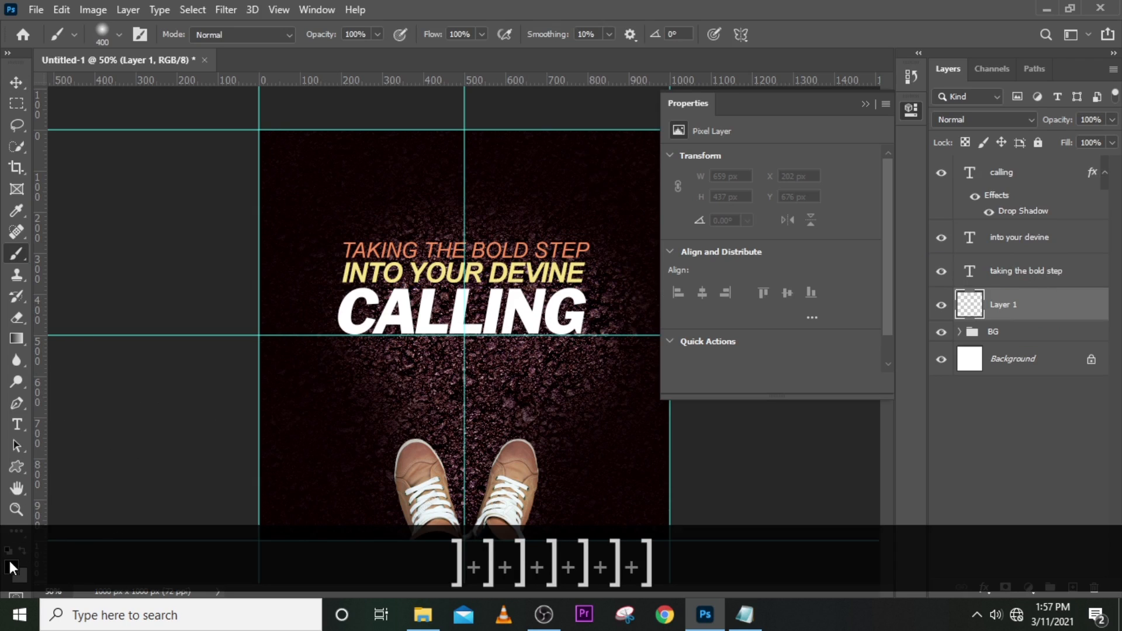
click(10, 570)
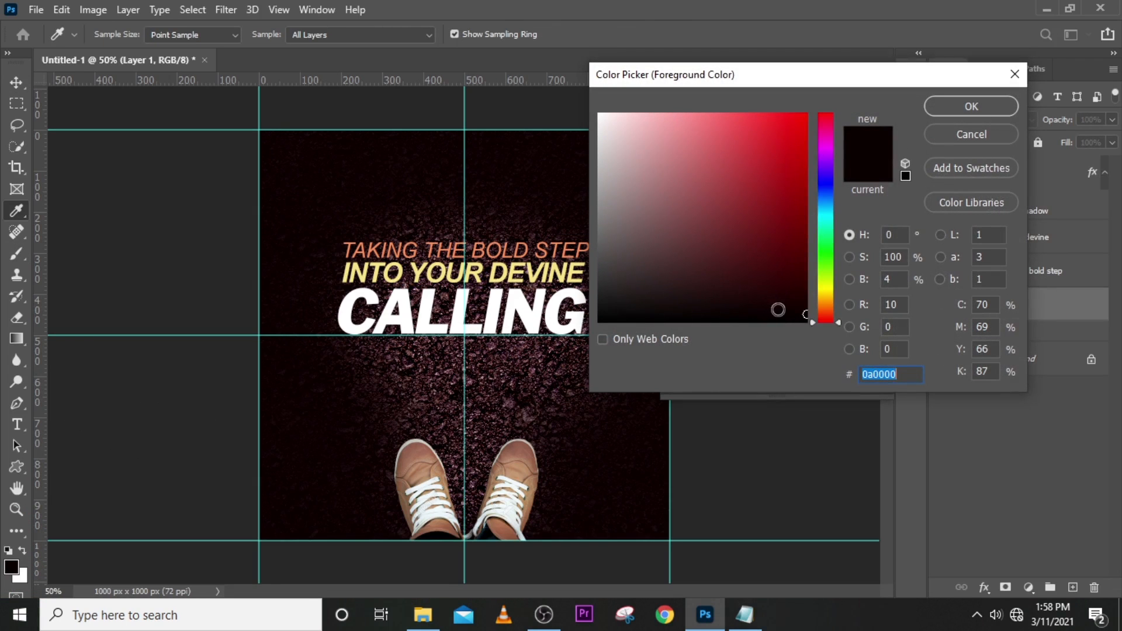
click(988, 107)
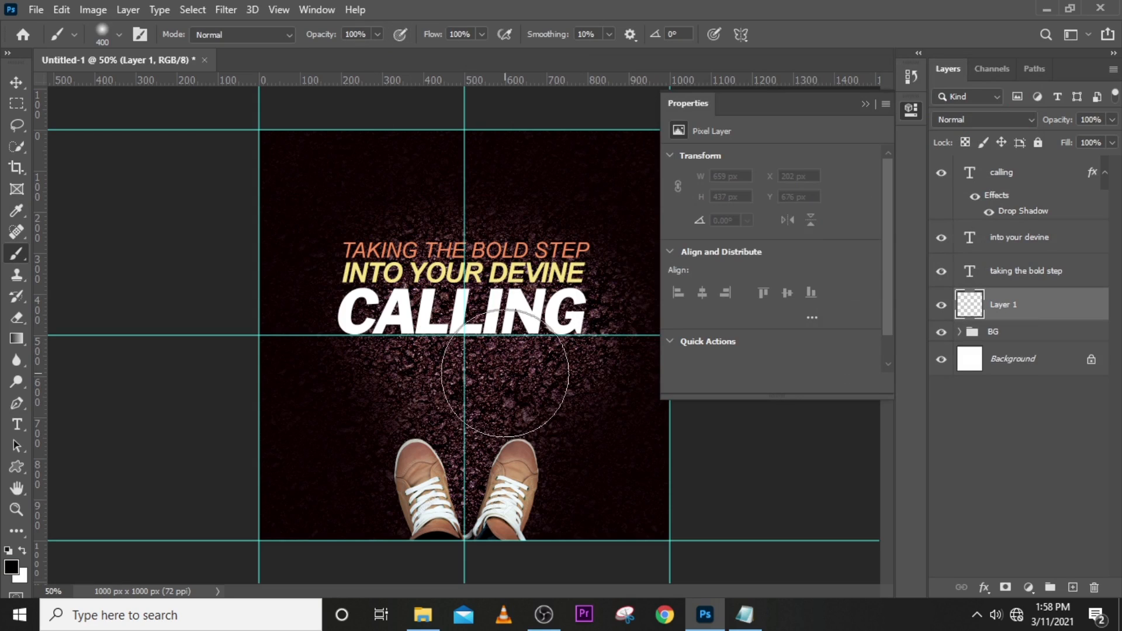
Paint one soft near-black dab below "CALLING" on the new layer and flatten it to about 10% of its height
click(466, 355)
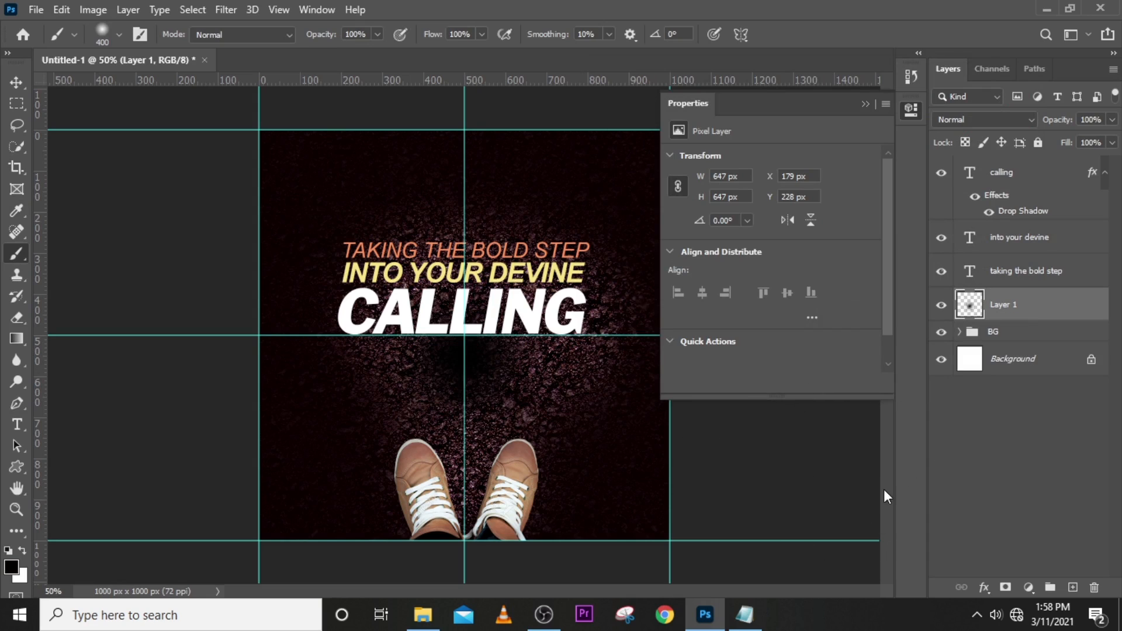
key(ctrl)
key(ctrl)
key(ctrl+t)
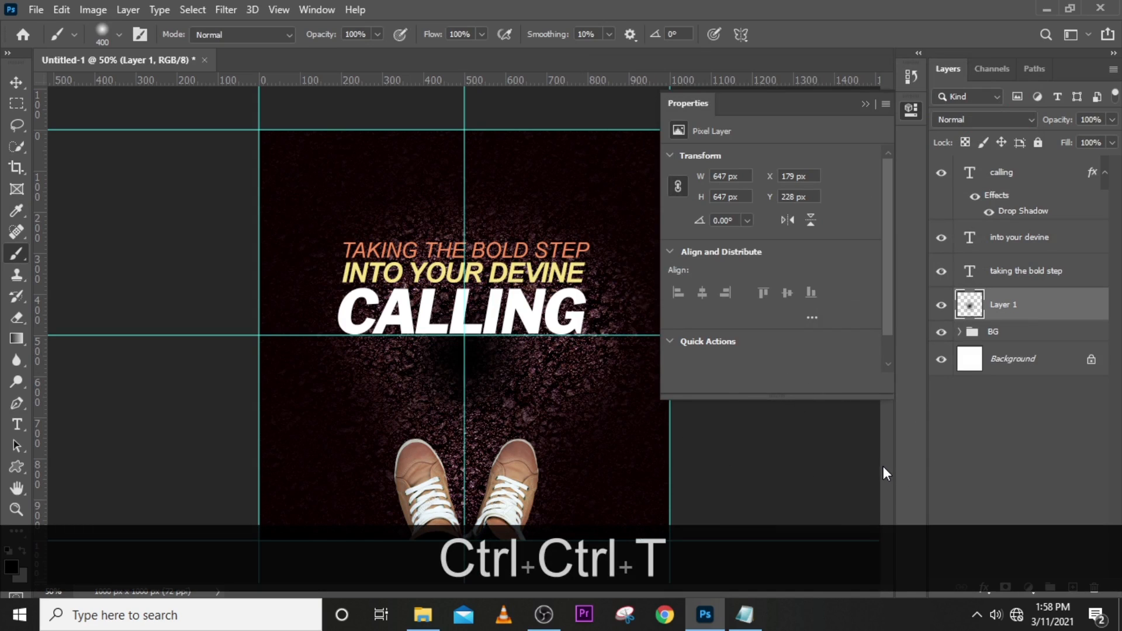
key(shift)
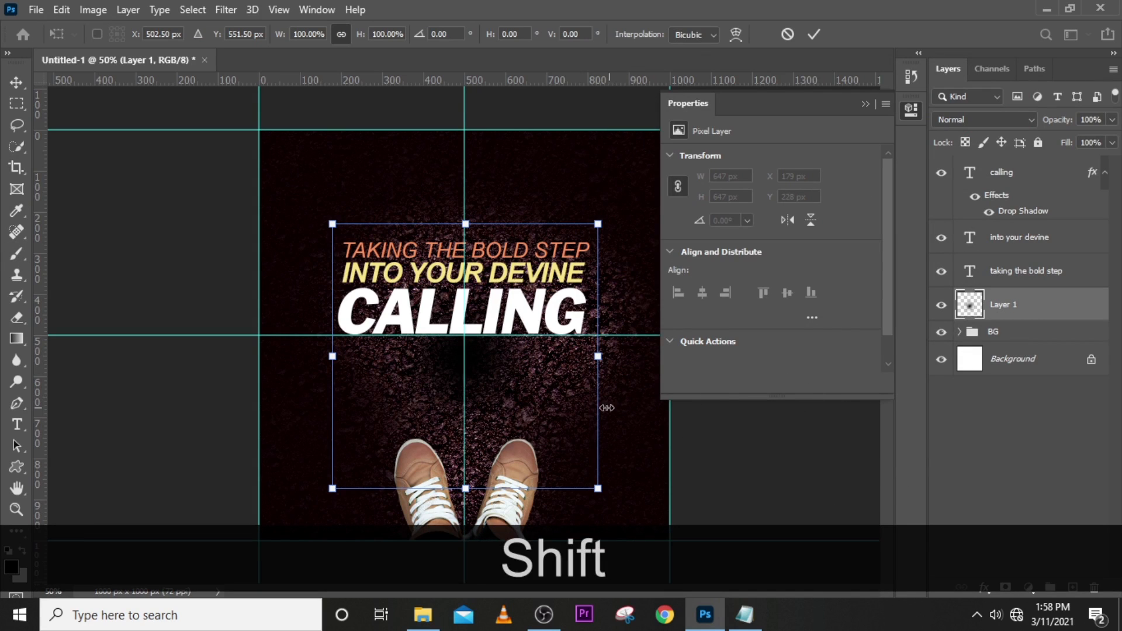
drag(465, 488, 474, 251)
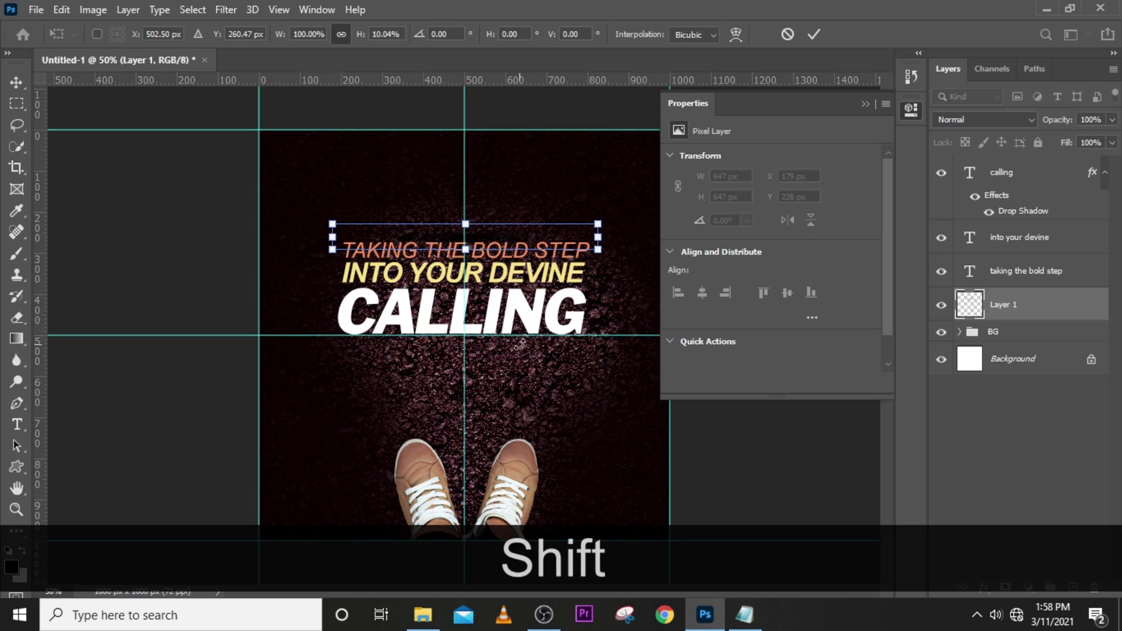
key(Return)
Move the flattened shadow to the base of "CALLING" and stretch it to about 200% width and 112% height
key(ctrl+t)
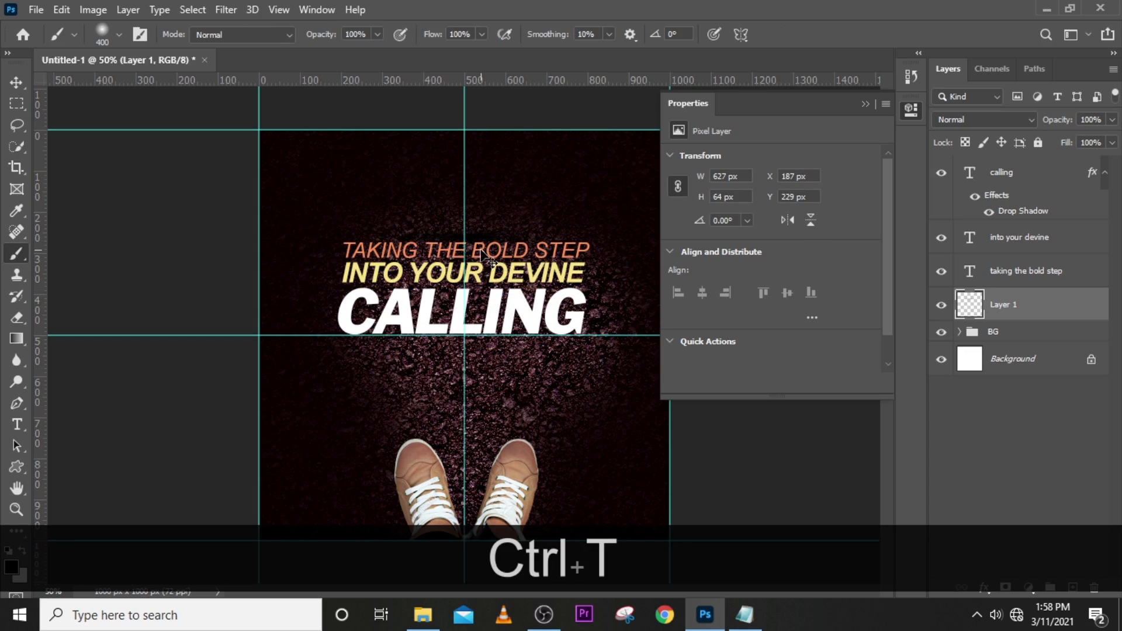
drag(505, 246, 452, 334)
drag(532, 344, 782, 337)
drag(575, 350, 458, 340)
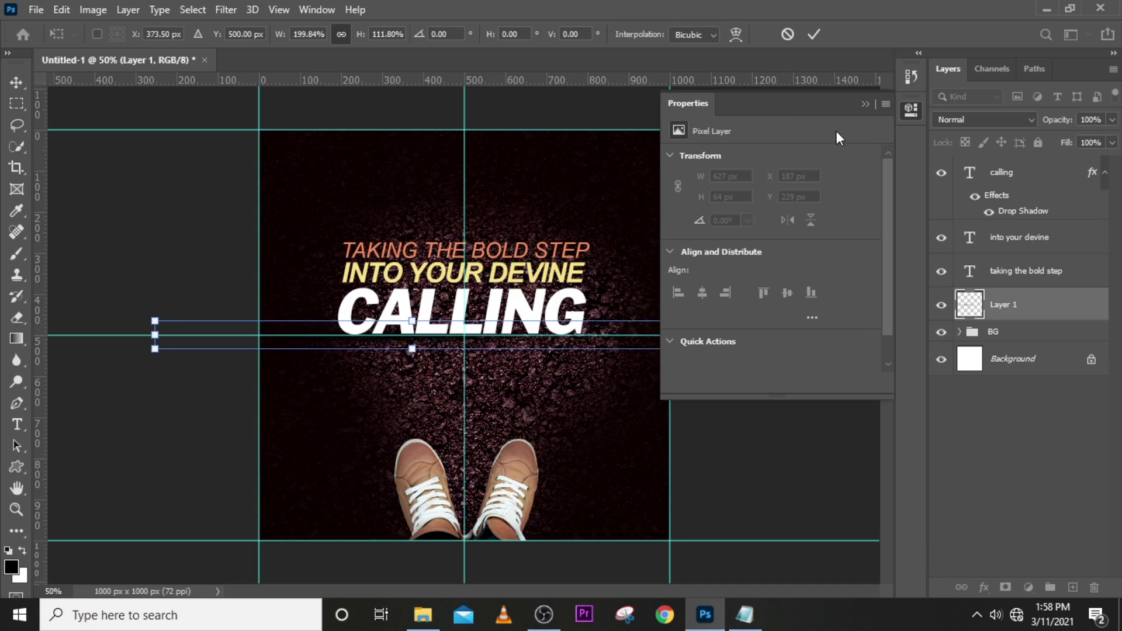
click(863, 103)
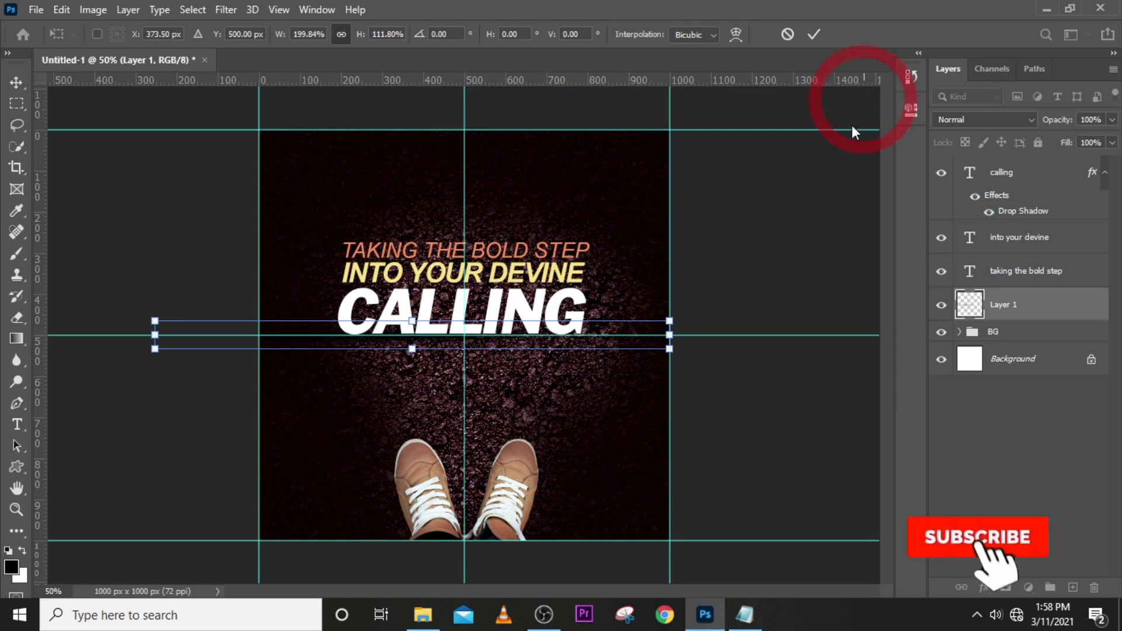
Rotate the shadow strip to about 4.4° and position its centre at about X 328 px, Y 516 px under "CALLING"
drag(668, 288, 696, 331)
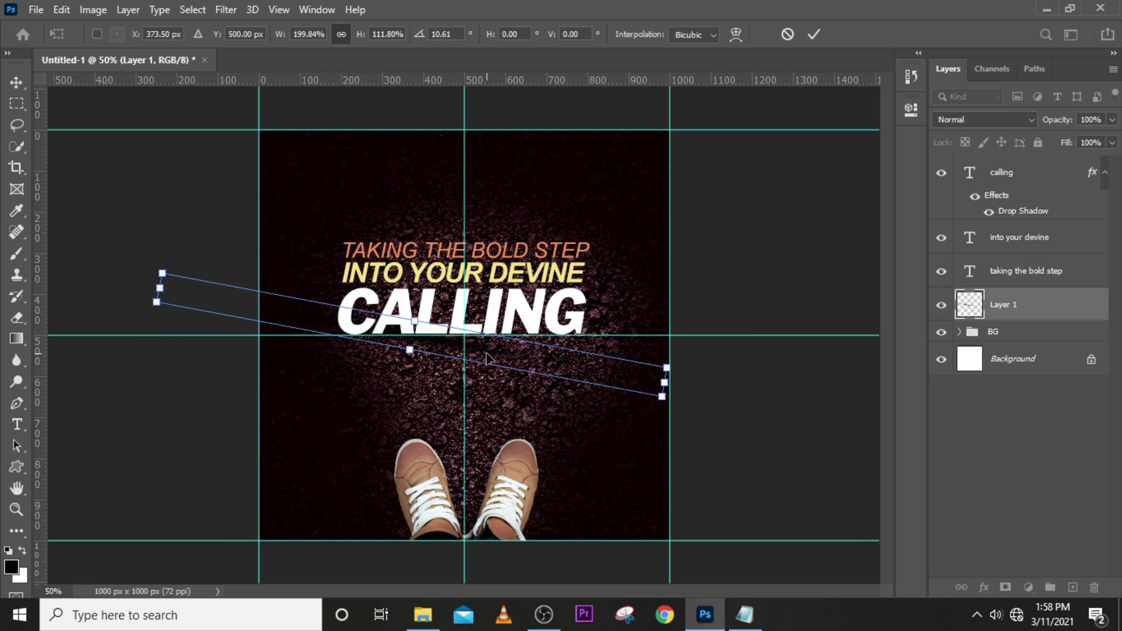
drag(487, 356, 472, 360)
drag(682, 321, 684, 286)
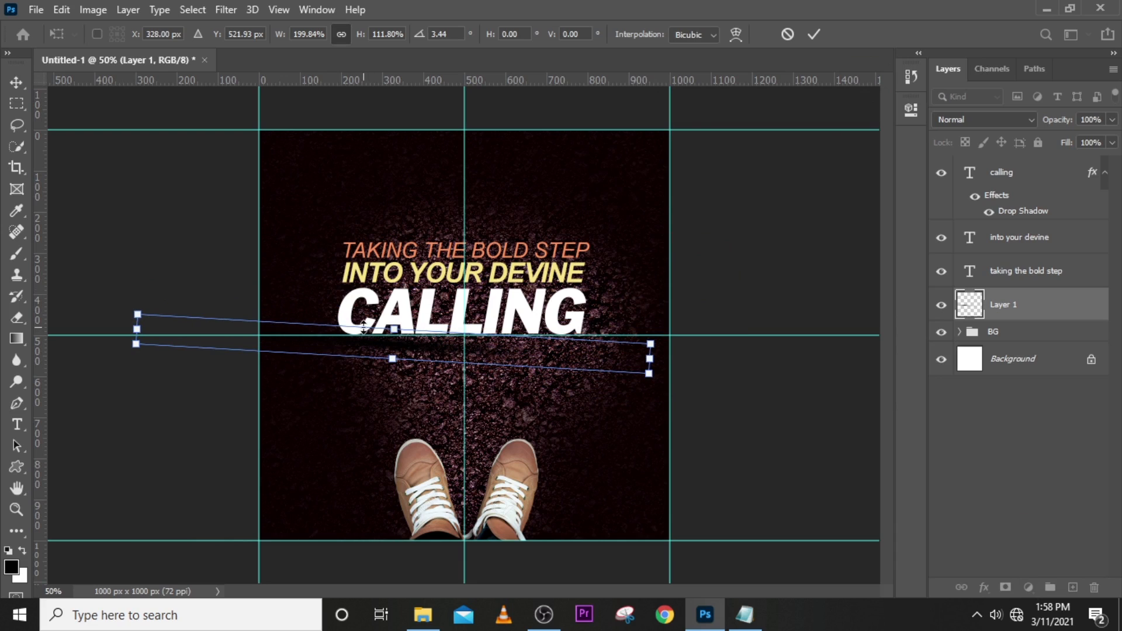
key(Up)
key(Up)
key(Up)
key(Up)
key(Up)
key(Up)
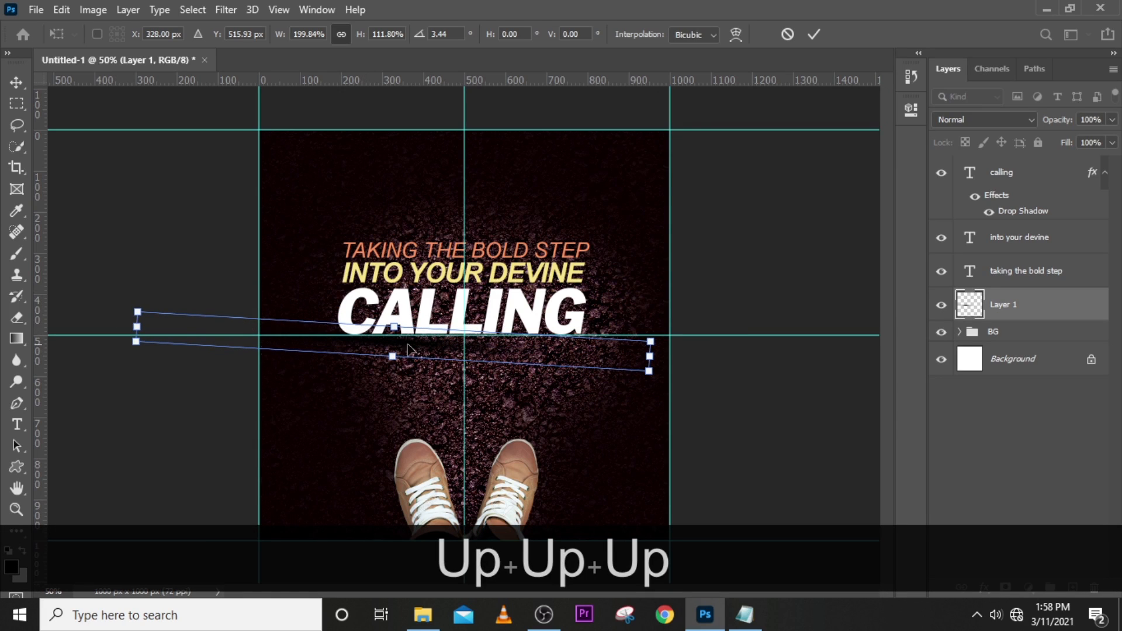
drag(660, 297, 668, 299)
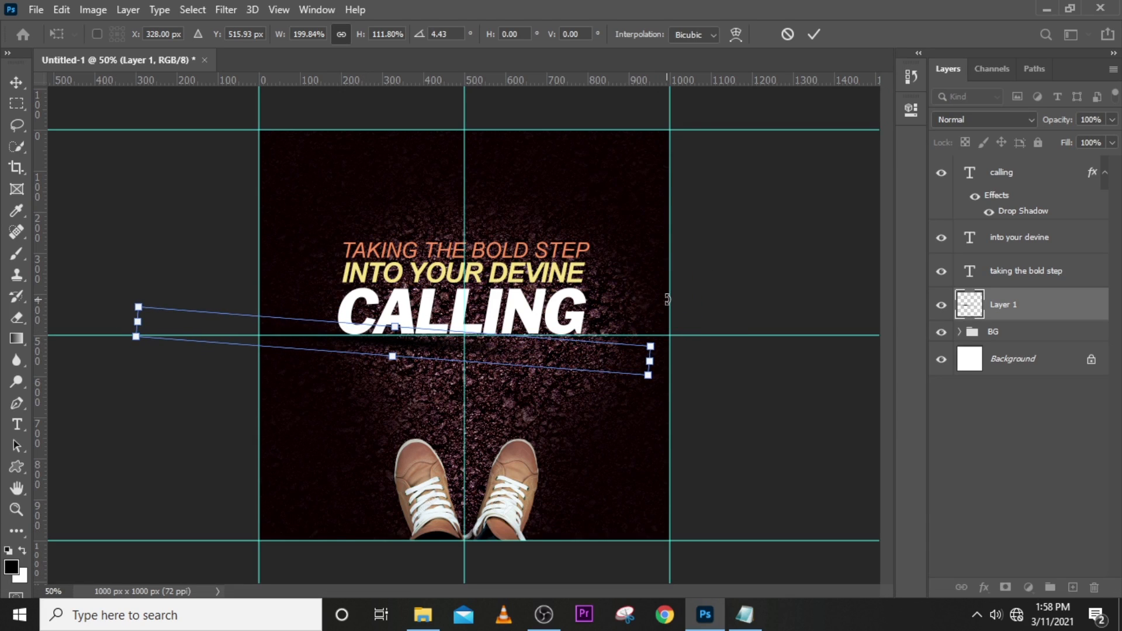
key(Return)
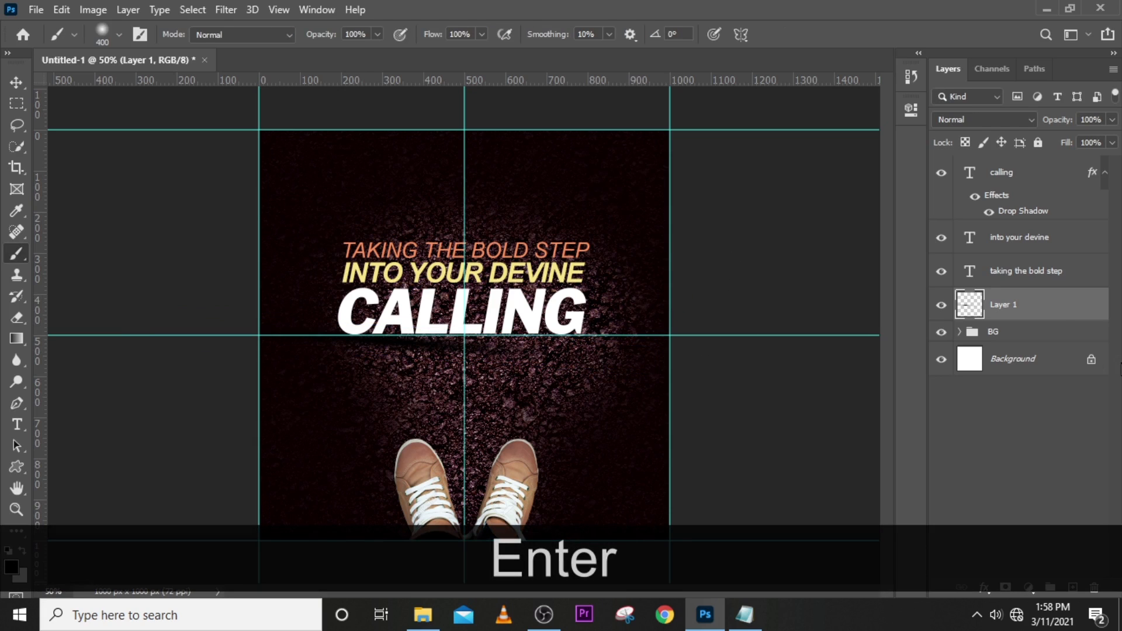
Add a layer mask to the shadow layer and paint out the shadow's left end in black with a 150 px brush
click(1006, 587)
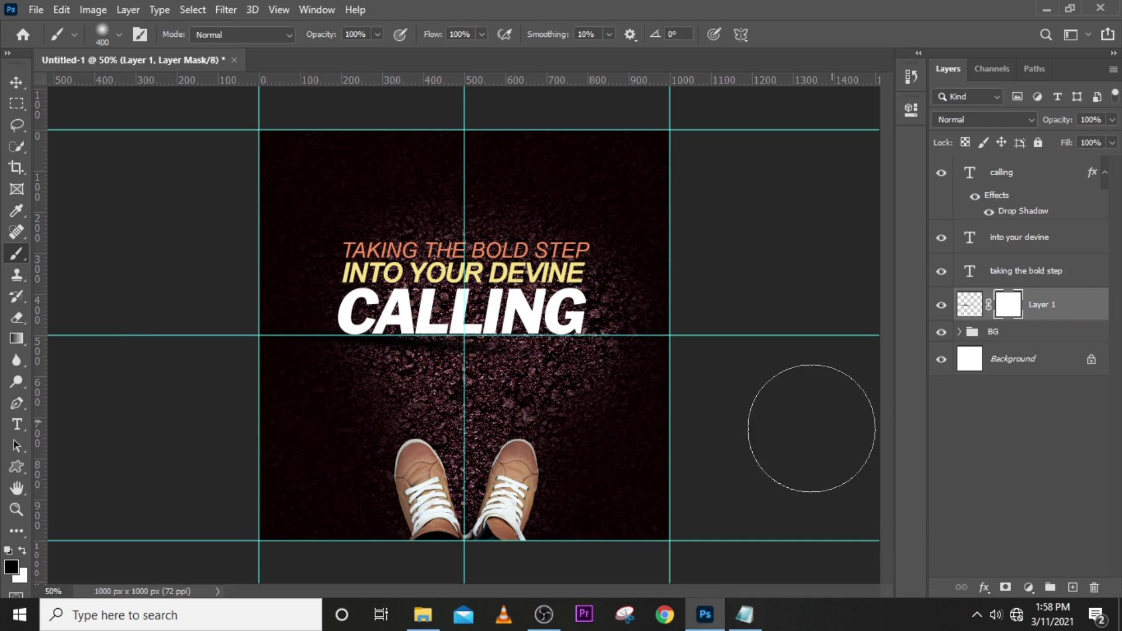
key(bracketleft)
key(bracketleft)
key(bracketleft)
key(bracketleft)
key(bracketleft)
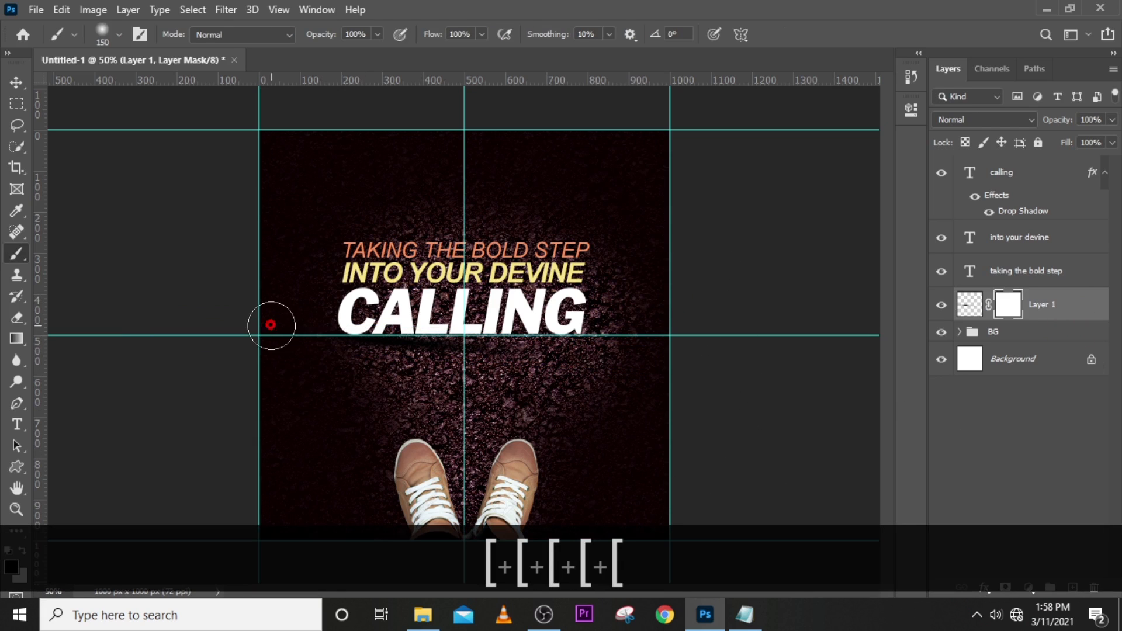
click(260, 297)
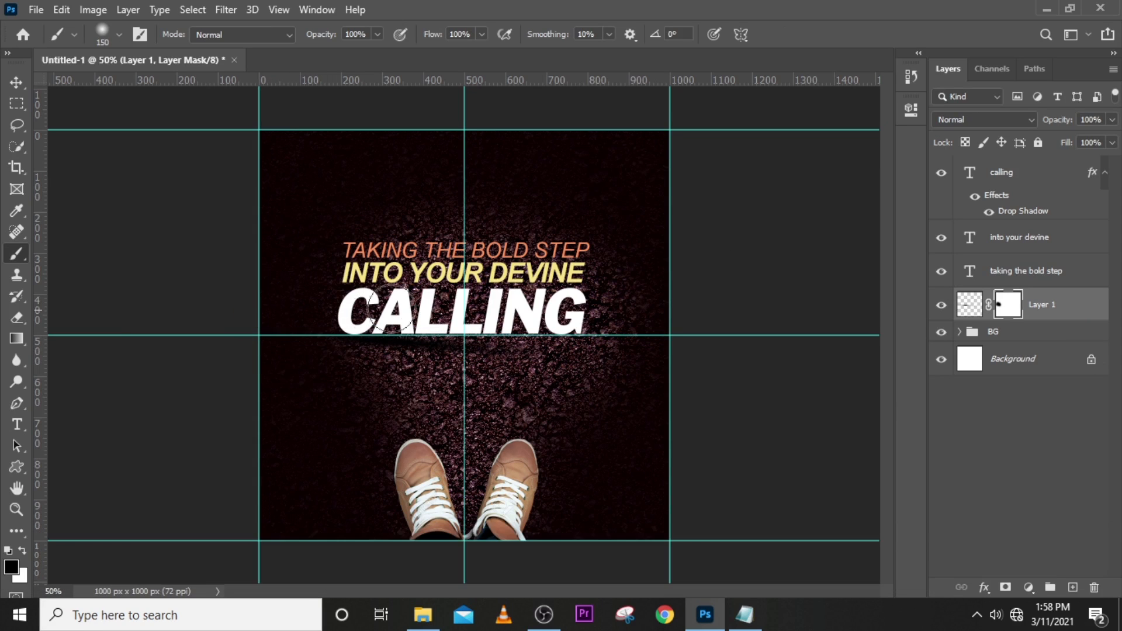
Hide the guides and touch up the mask left of the shadow, enlarging the brush to 200 px
key(ctrl+h)
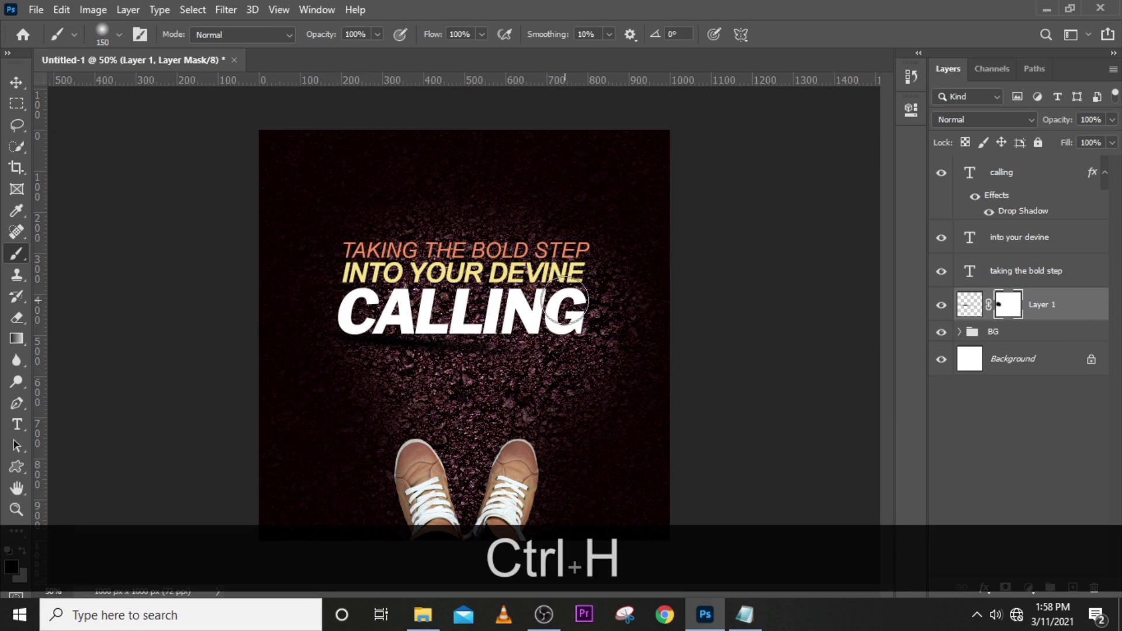
click(288, 294)
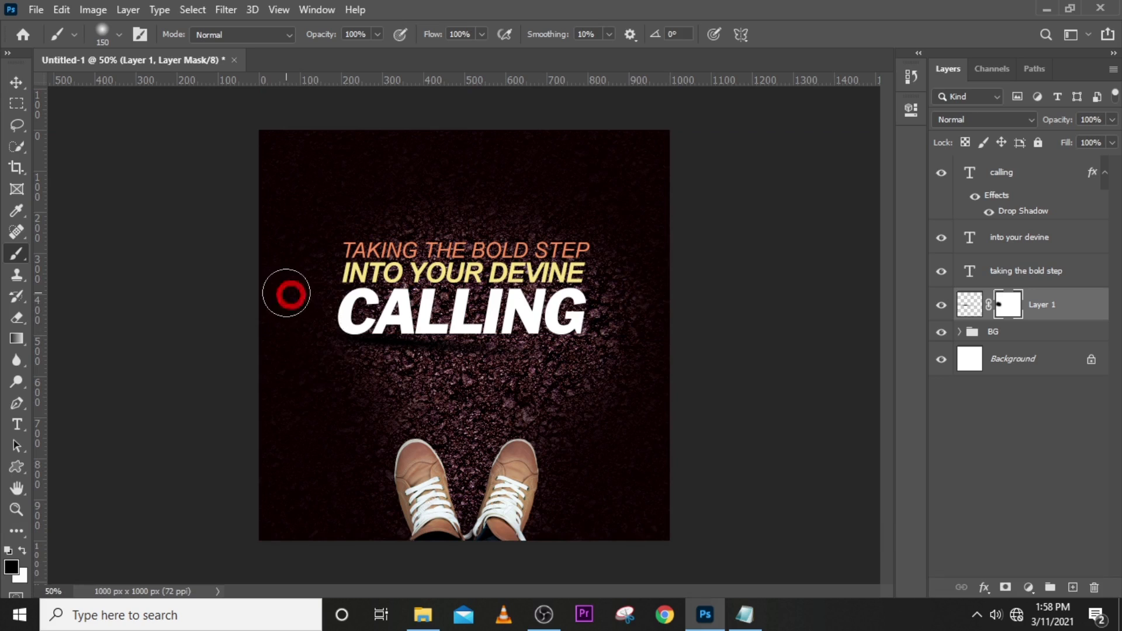
key(bracketright)
key(bracketright)
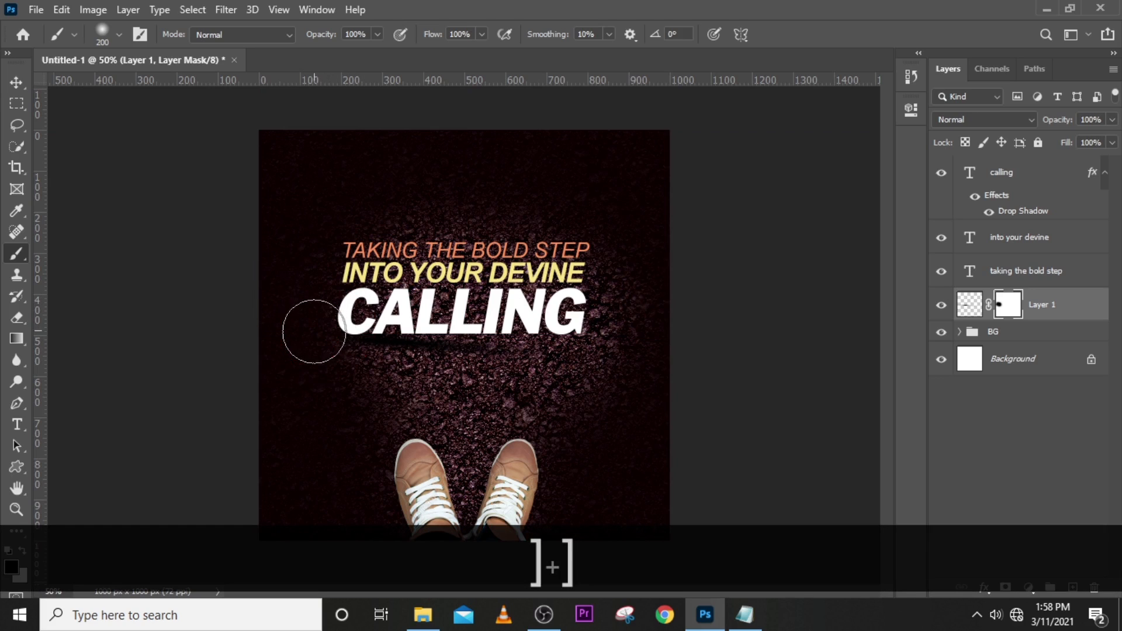
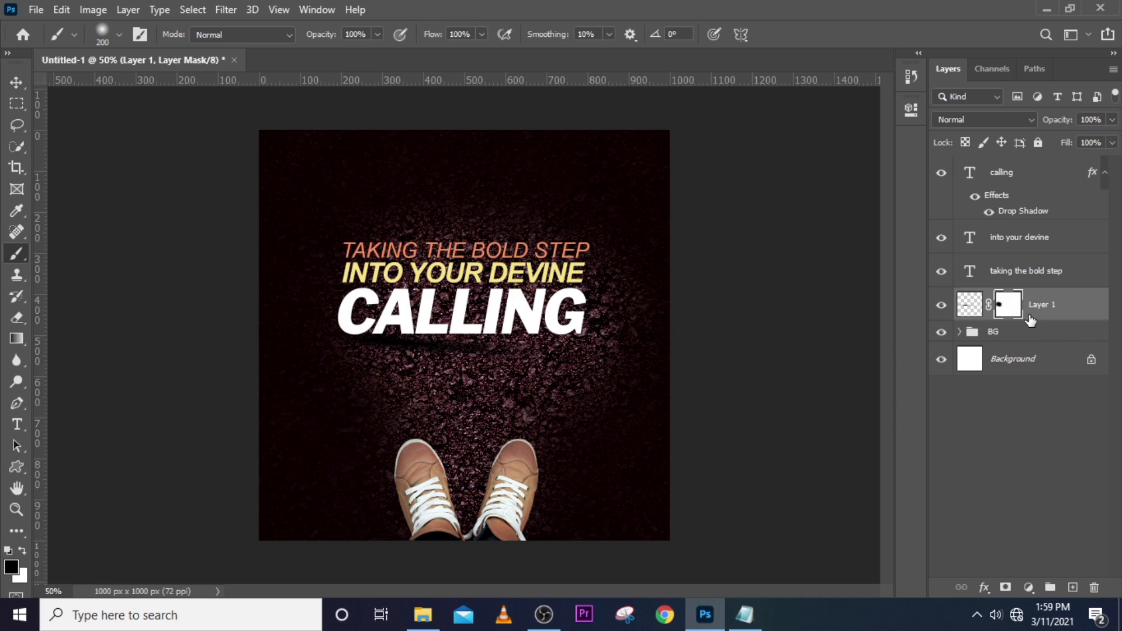
Group the three headline text layers with the shadow layer and name the group THEME
click(1008, 185)
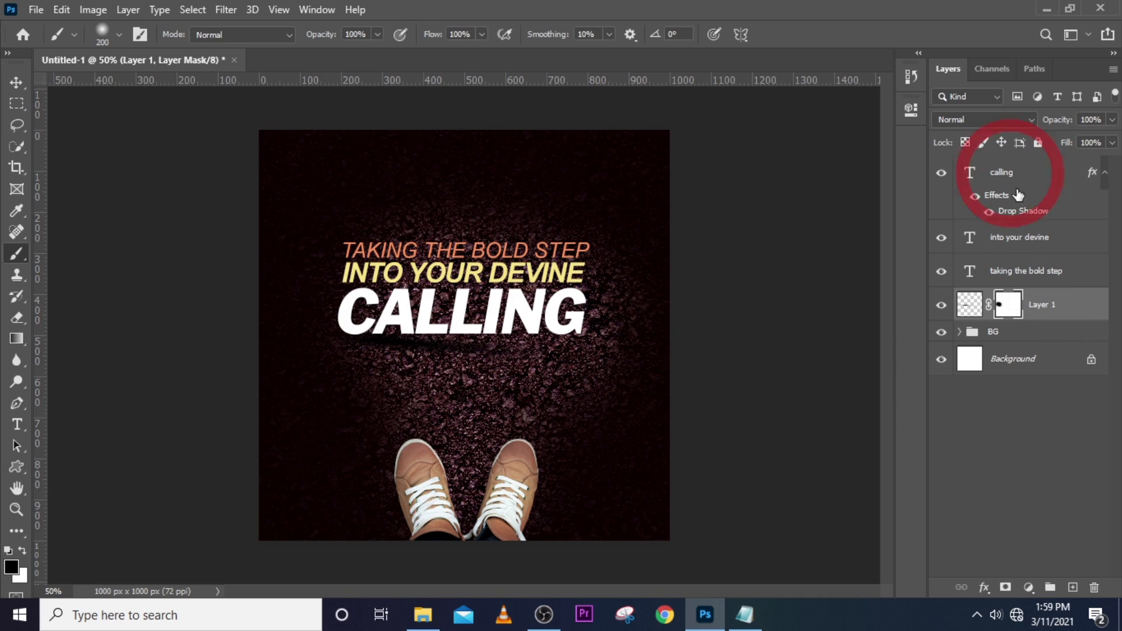
shift+click(1029, 271)
ctrl+shift+click(1044, 305)
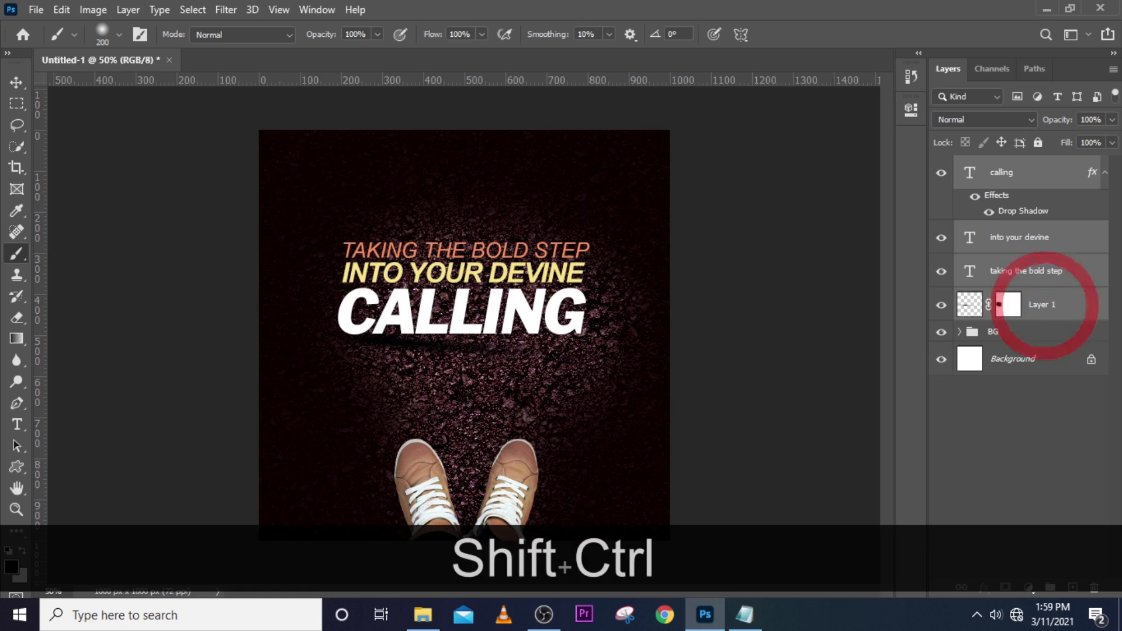
key(ctrl+g)
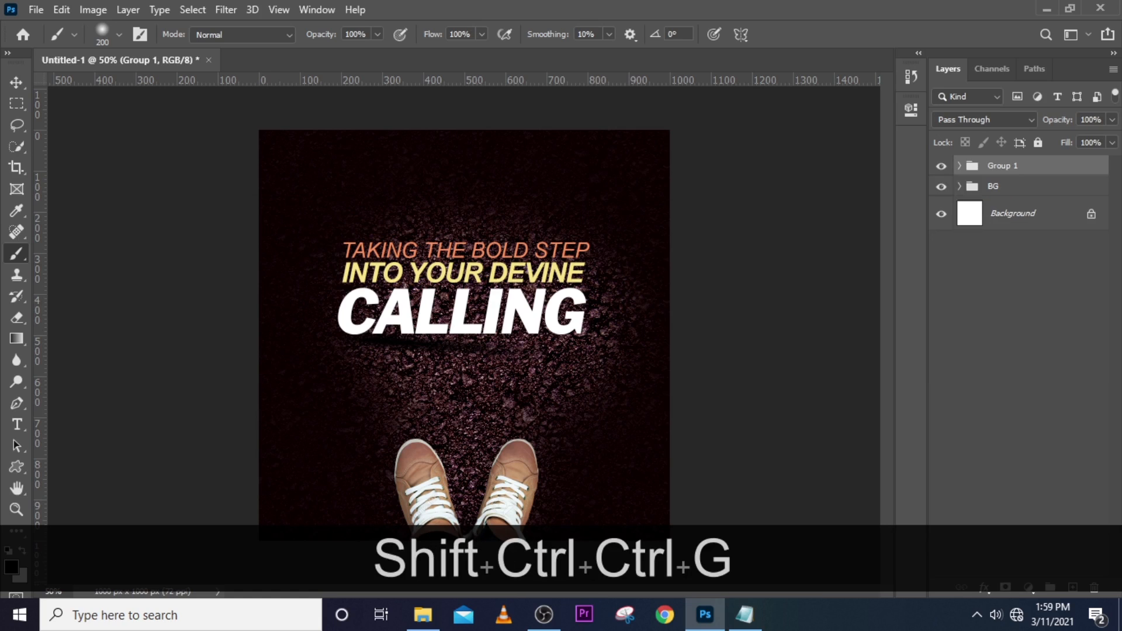
double_click(1000, 166)
key(Caps_Lock)
text(THE)
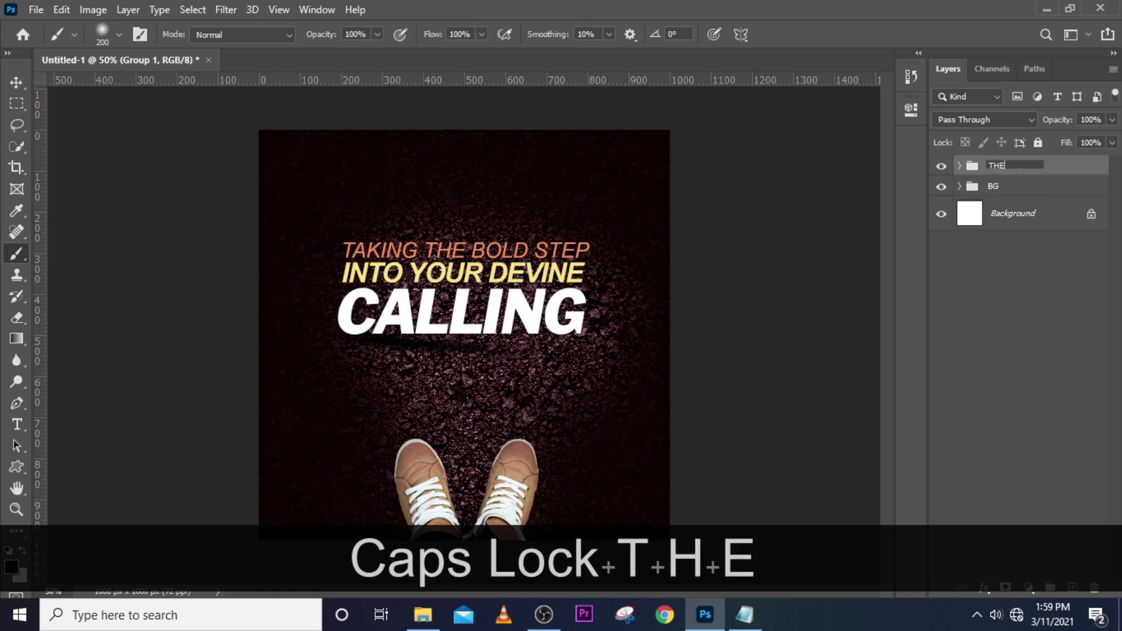
text(ME)
key(Return)
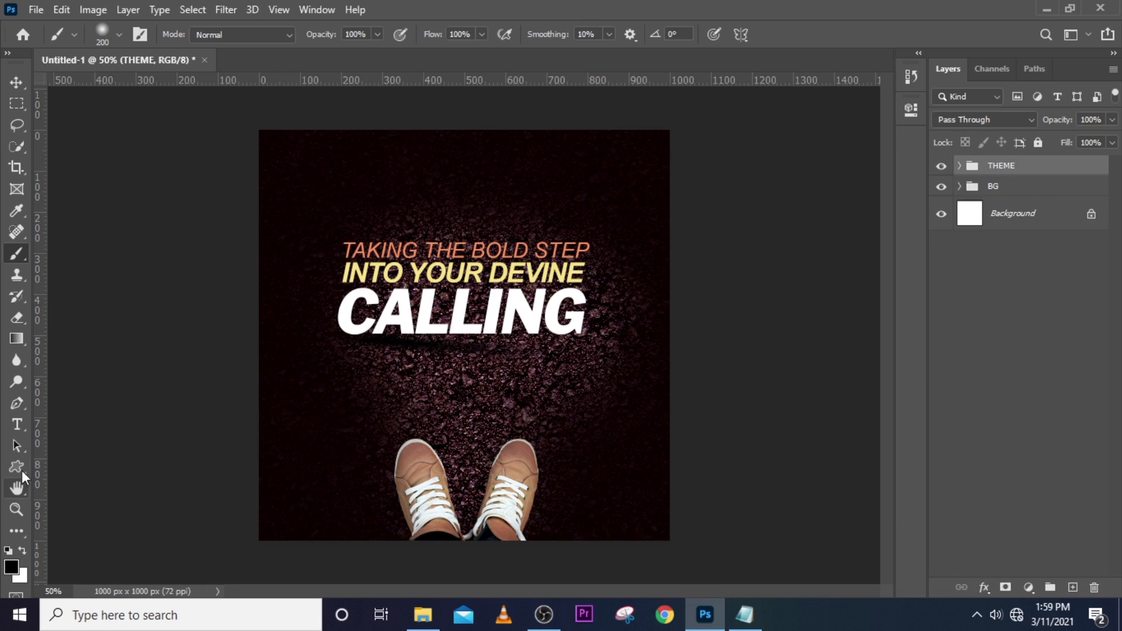
Draw a circle about 232 px in diameter below the left part of the headline and fill it with white
key(ctrl)
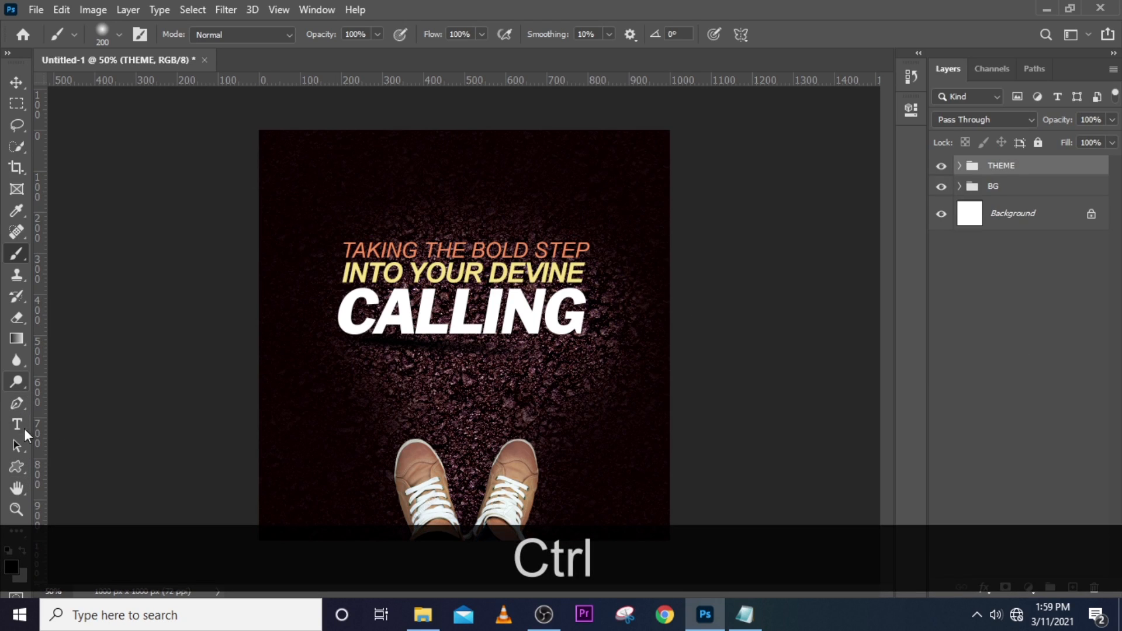
click(15, 472)
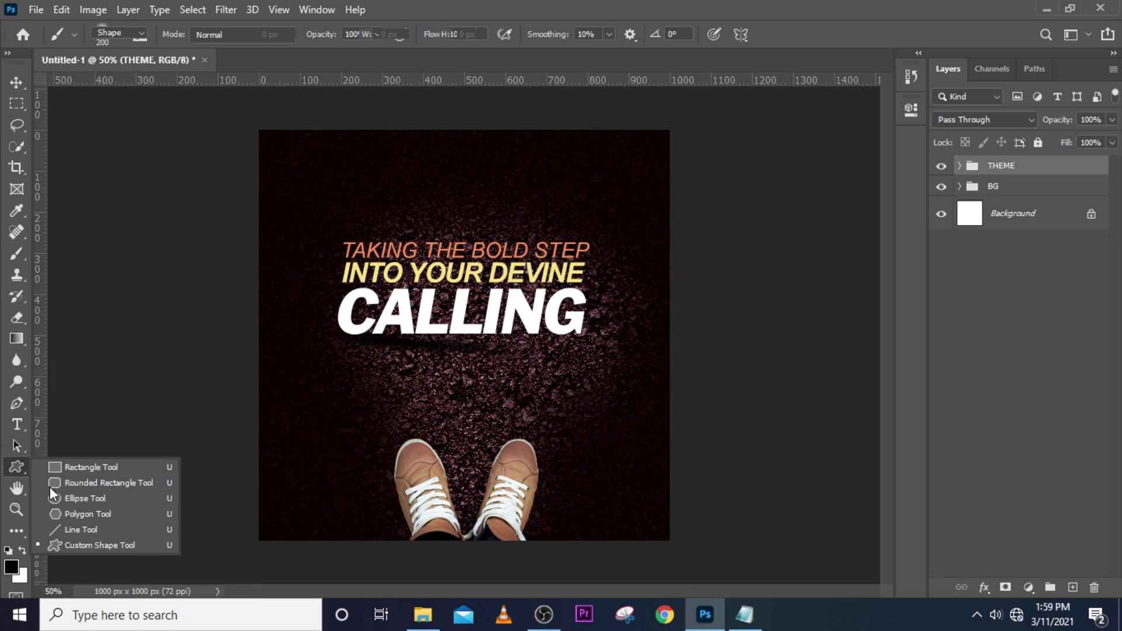
click(52, 484)
click(16, 466)
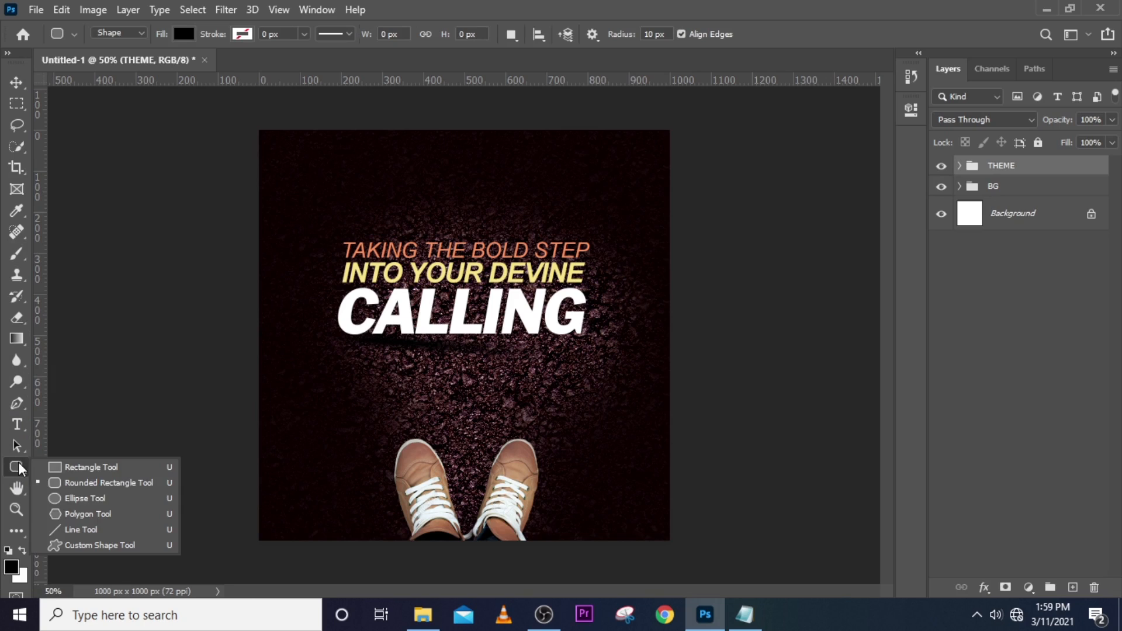
click(75, 500)
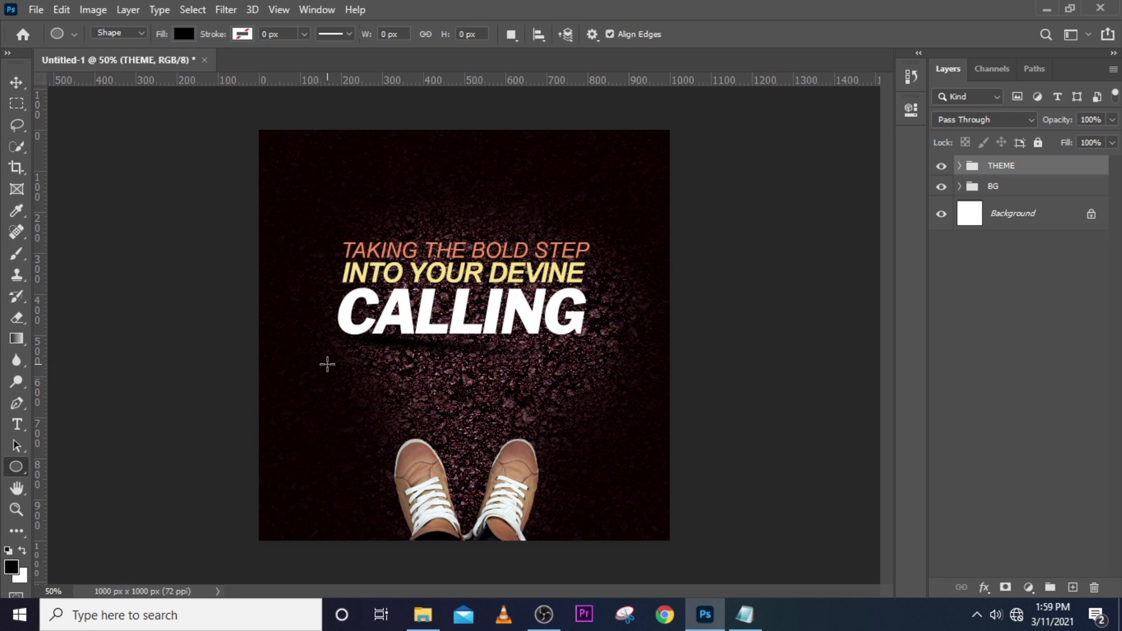
drag(328, 364, 423, 508)
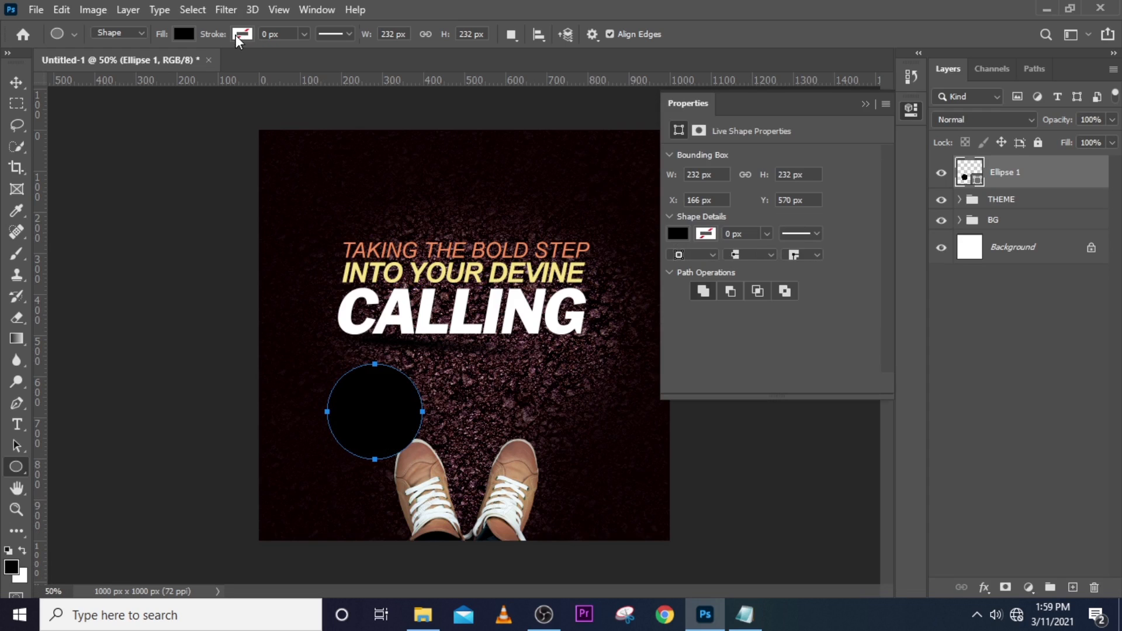
click(184, 34)
click(80, 121)
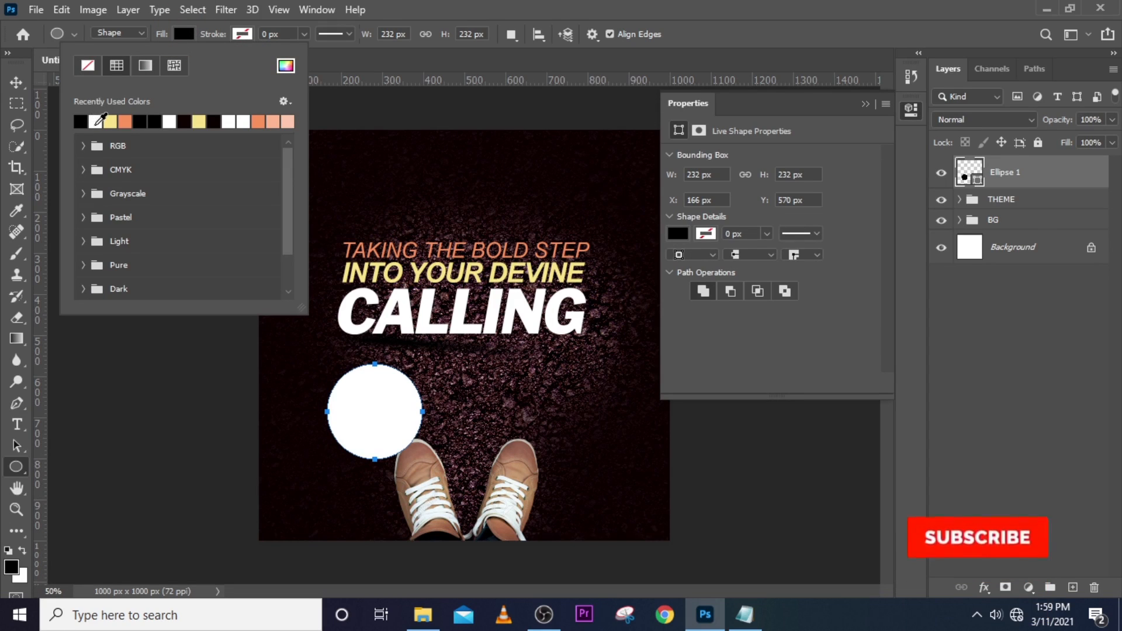
click(510, 4)
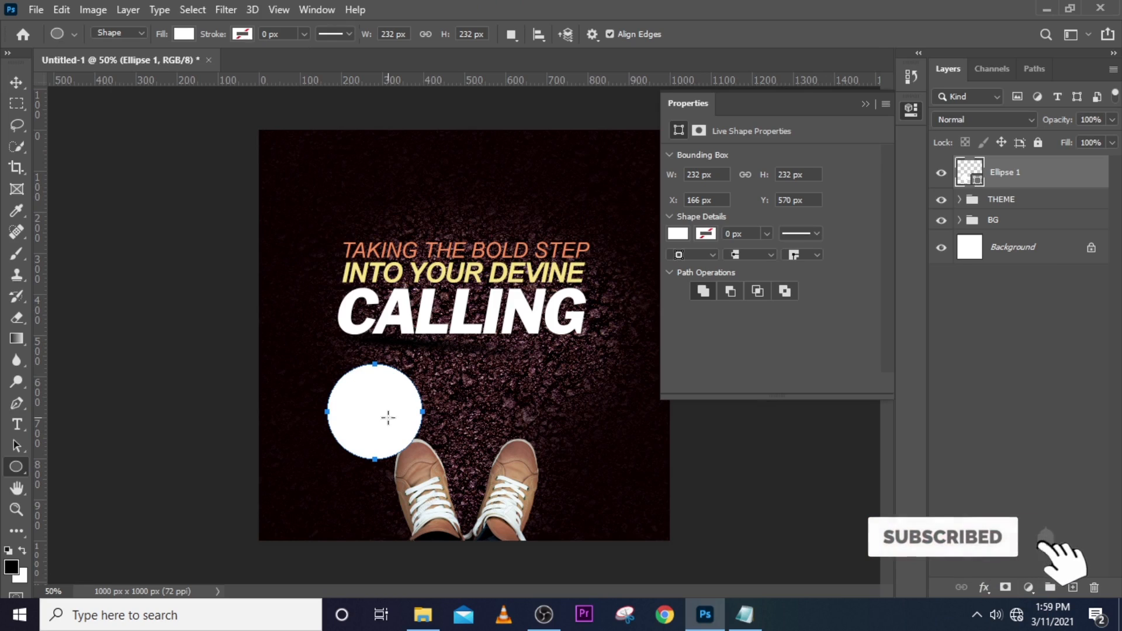
Move the white circle up and left to about X 142 px, Y 523 px, just beneath the start of "CALLING"
key(v)
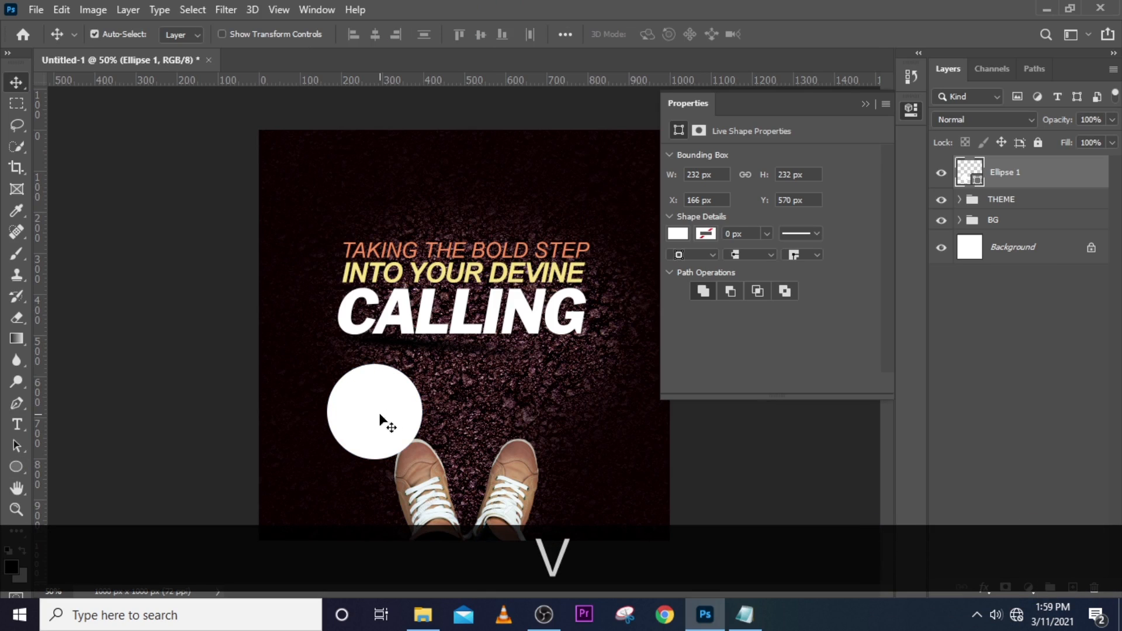
drag(383, 419, 372, 400)
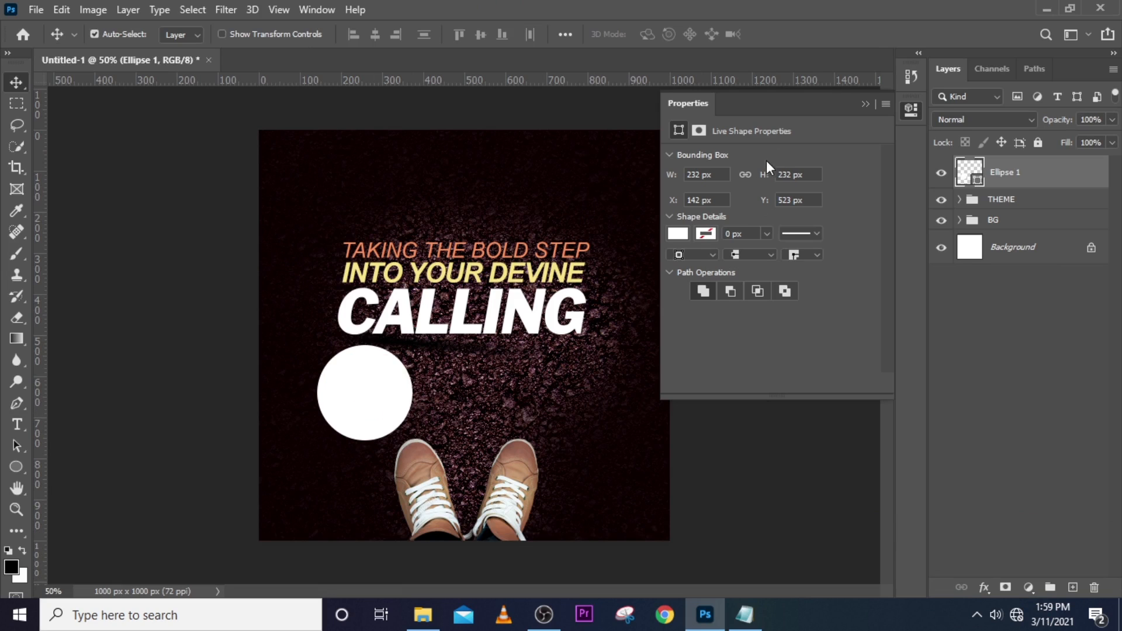
click(864, 104)
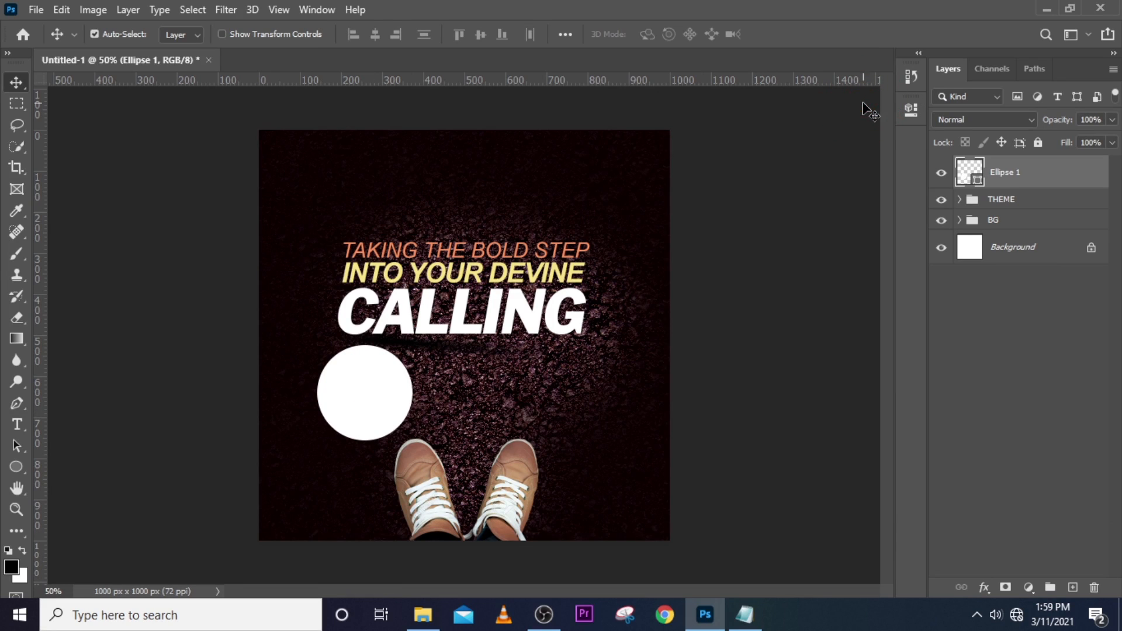
Place the stock photo of the man in a shirt and tie from File Explorer, scaling it down and centring it over the white circle
click(422, 615)
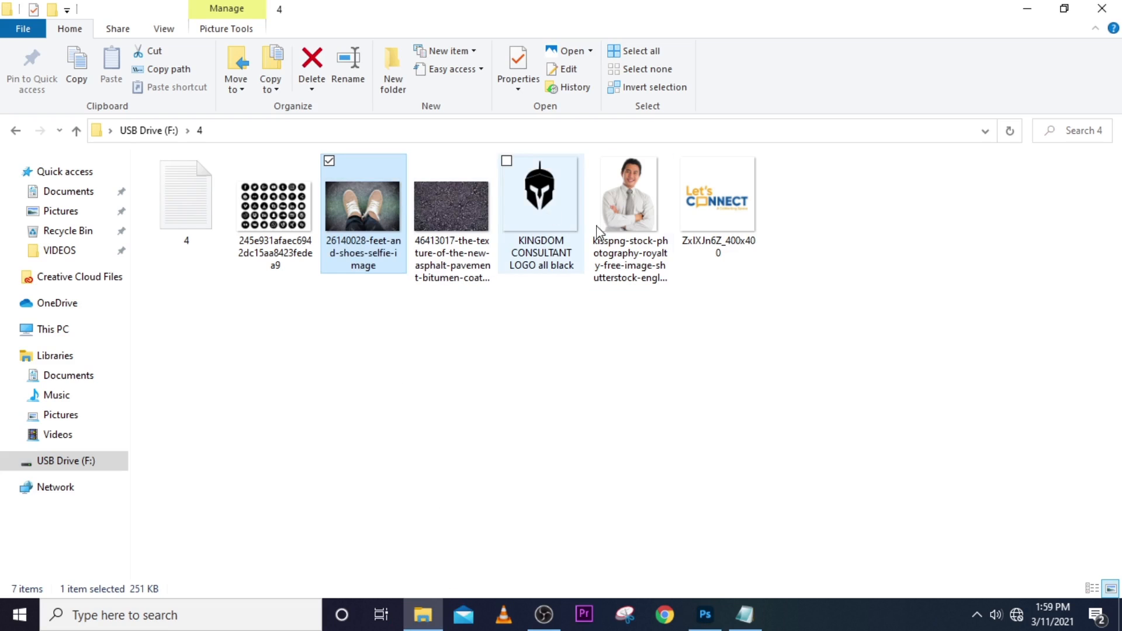
drag(629, 217, 537, 461)
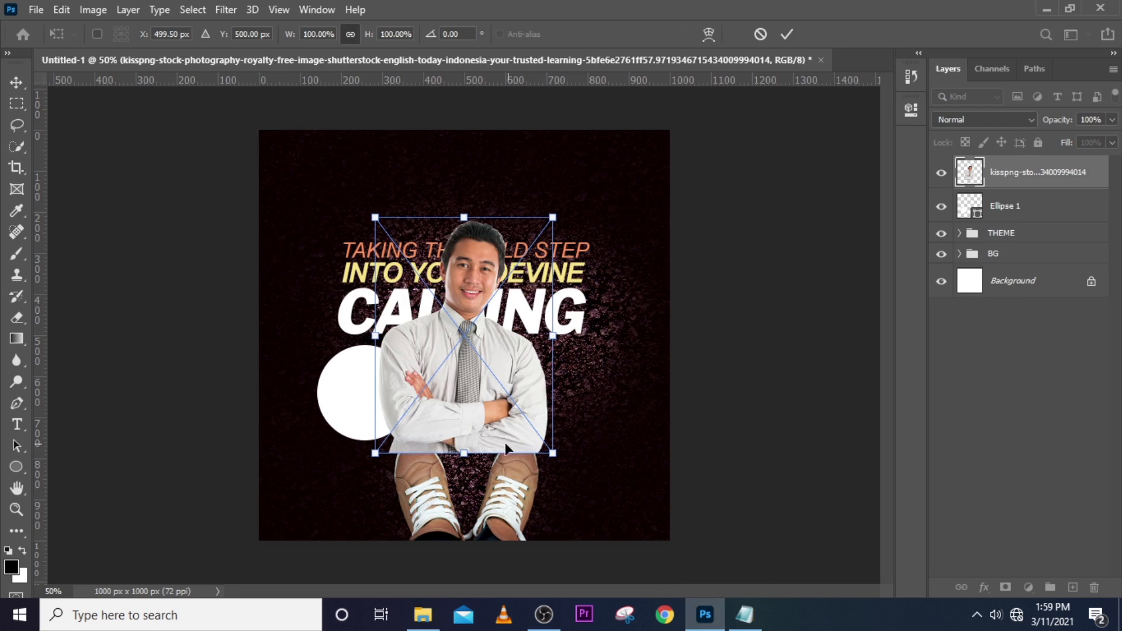
drag(464, 454, 464, 376)
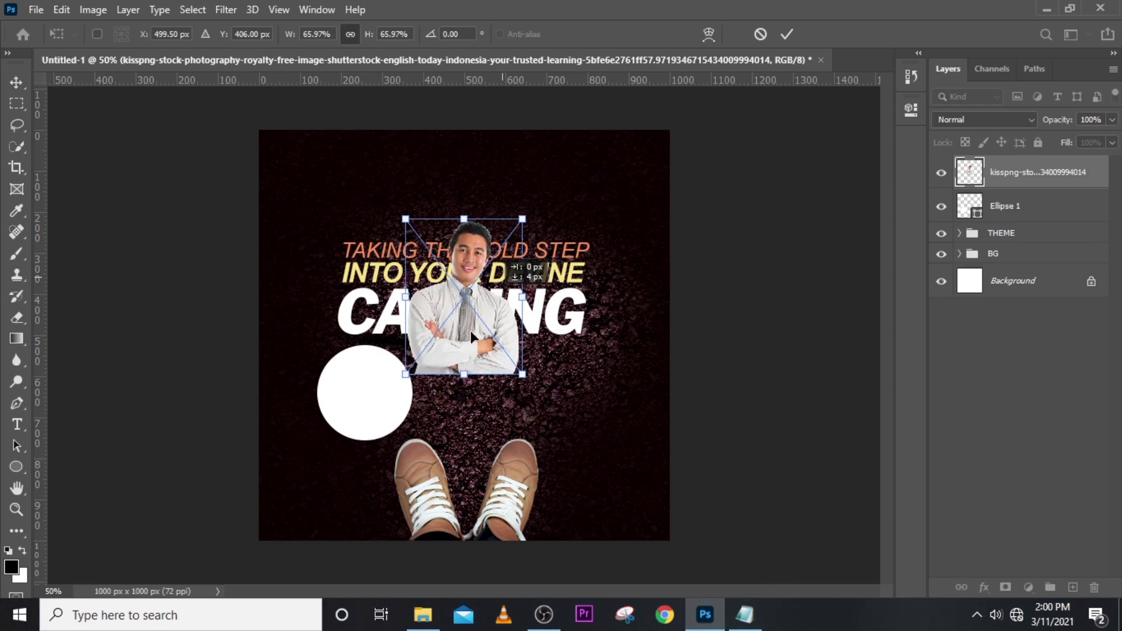
drag(470, 311, 399, 384)
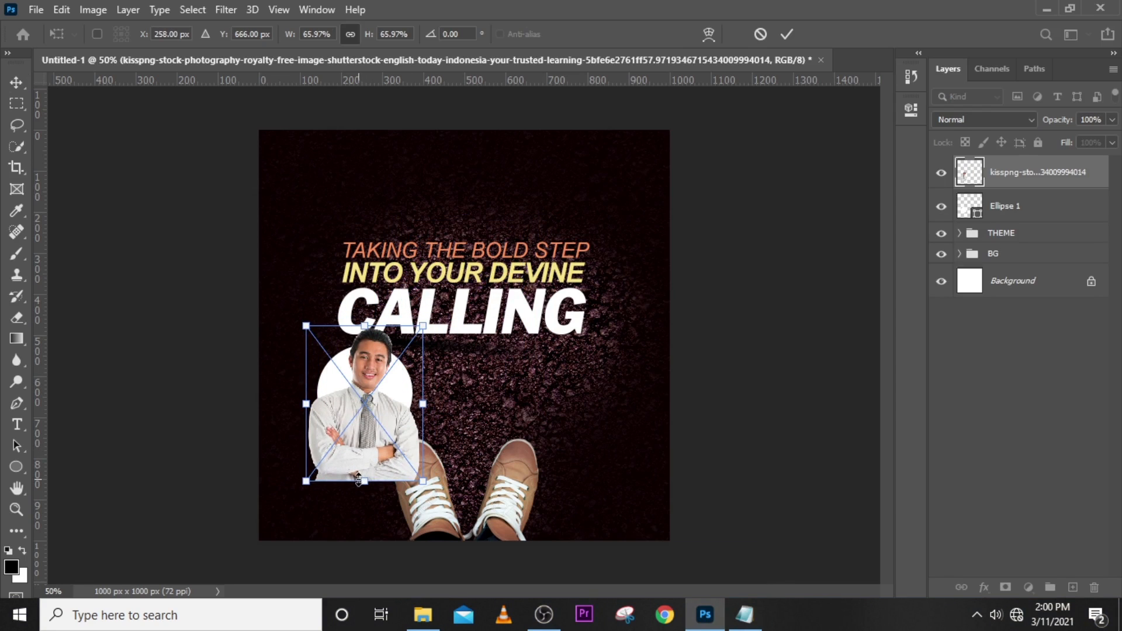
drag(359, 479, 365, 469)
drag(381, 408, 380, 419)
drag(364, 477, 365, 459)
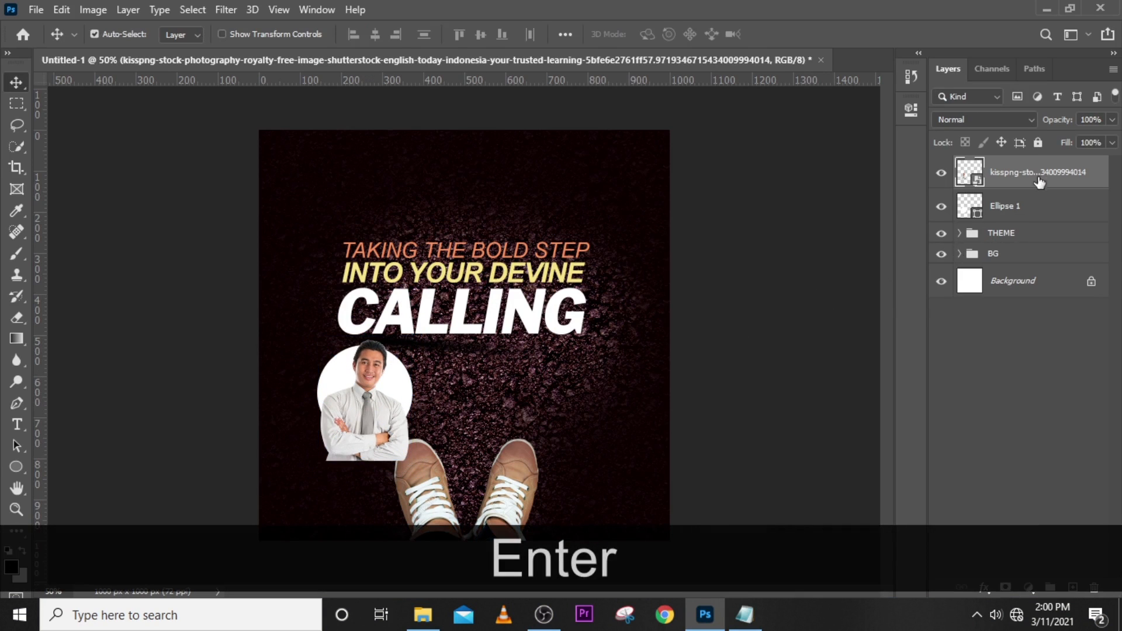
Clip the man's photo to the white circle with a clipping mask and nudge it slightly down inside the circle
right_click(1040, 170)
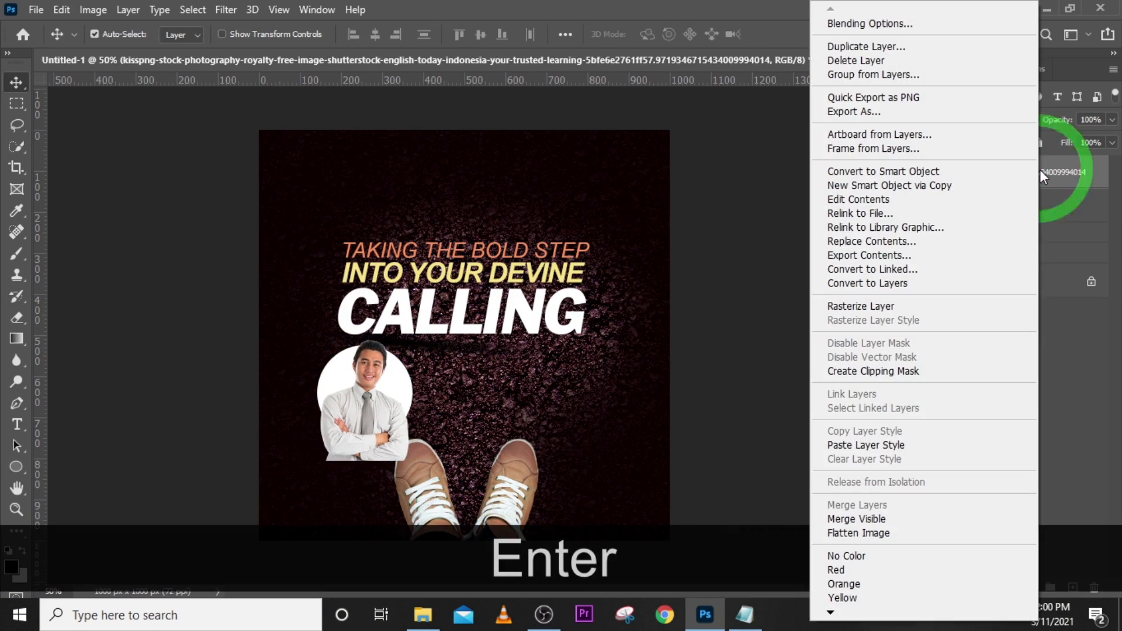
click(864, 373)
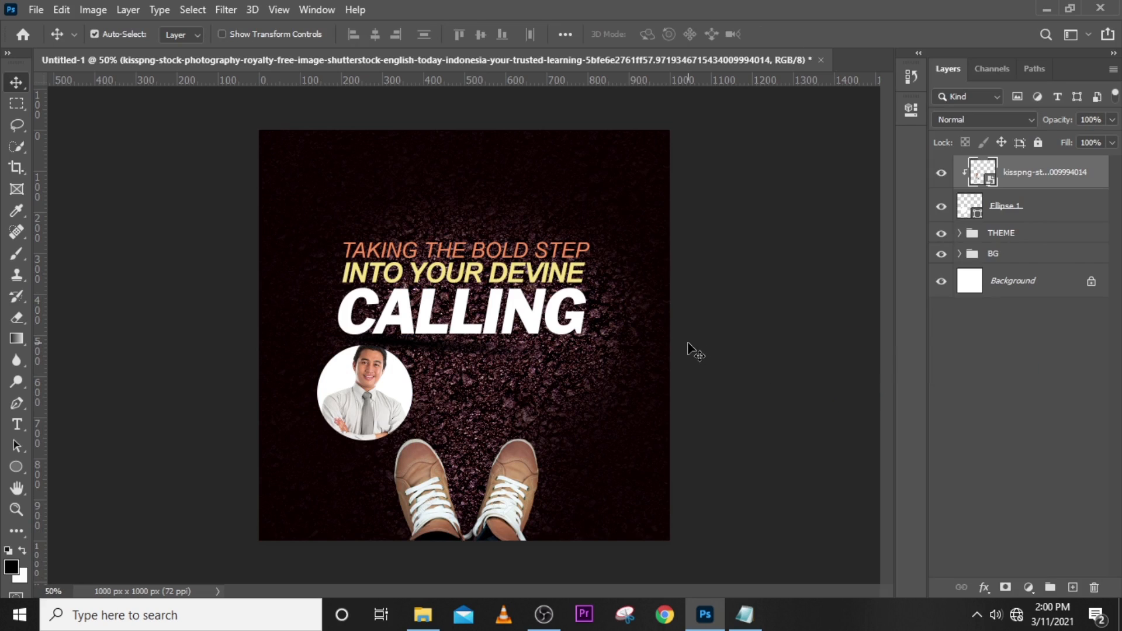
key(v)
key(Down)
key(Down)
key(Down)
key(Down)
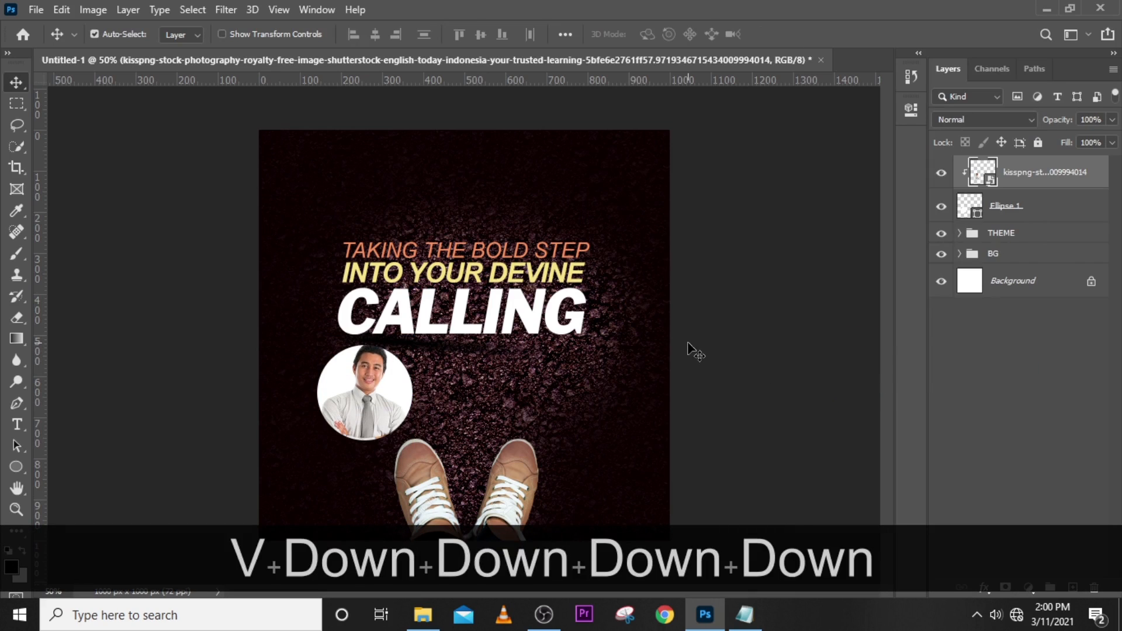
key(Up)
key(Up)
key(Up)
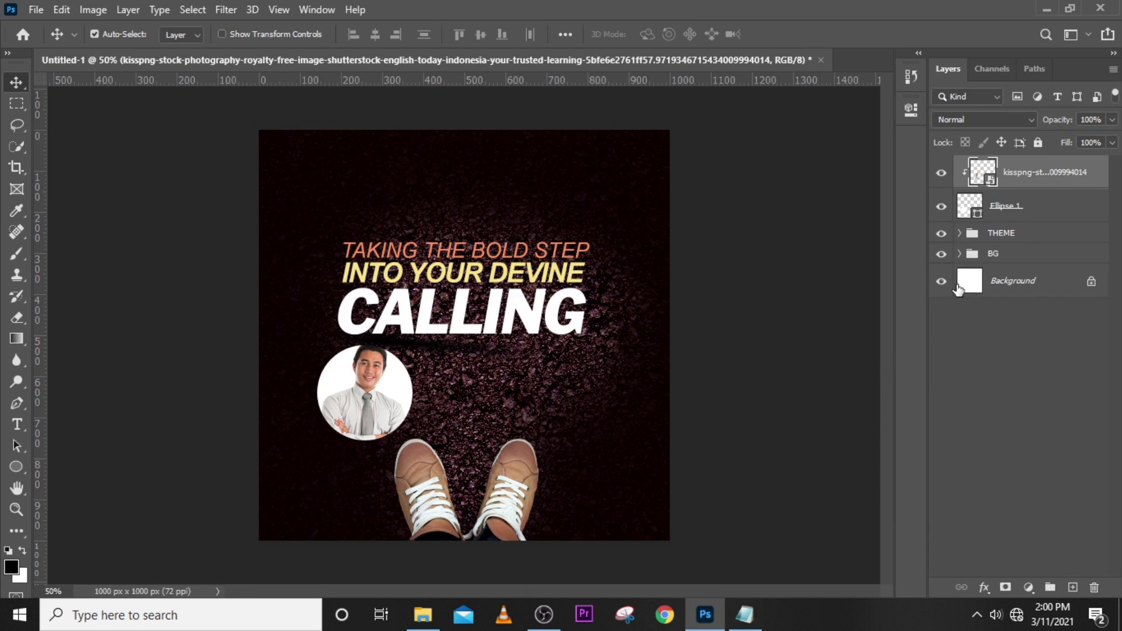
Group the clipped photo with its circle layer and name the group IMAGE
shift+click(1033, 207)
key(ctrl+t)
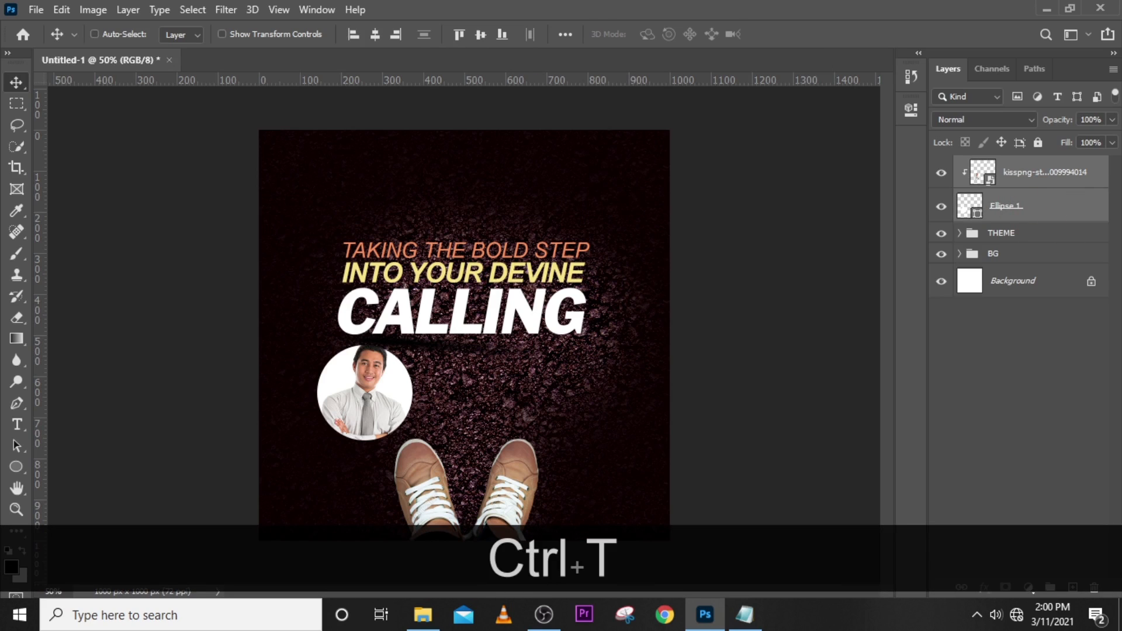
key(ctrl+g)
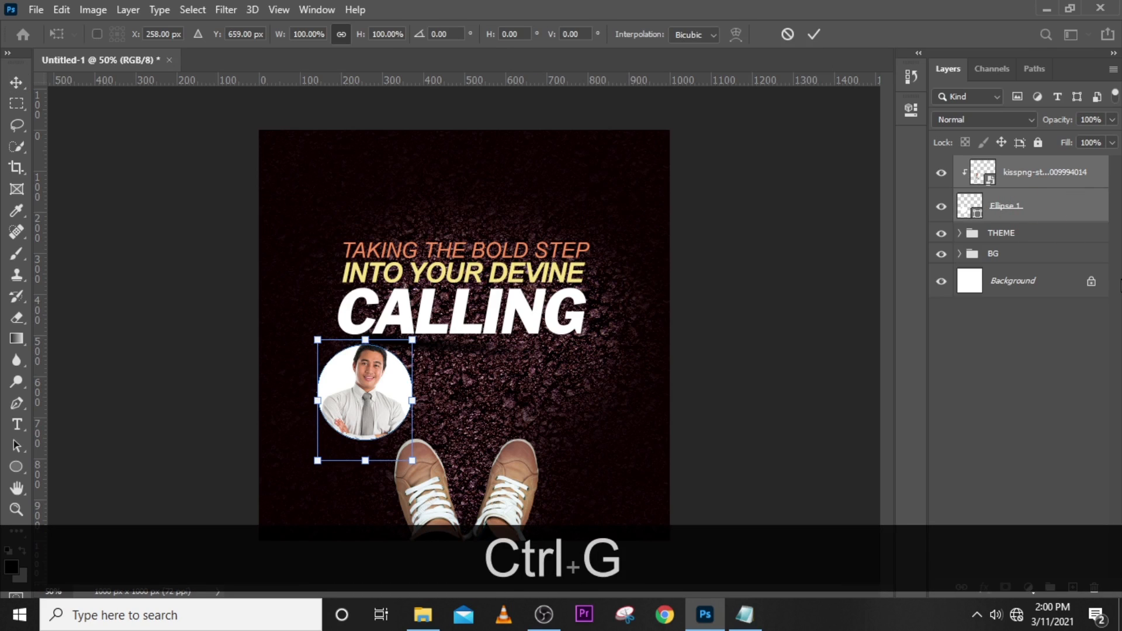
key(Return)
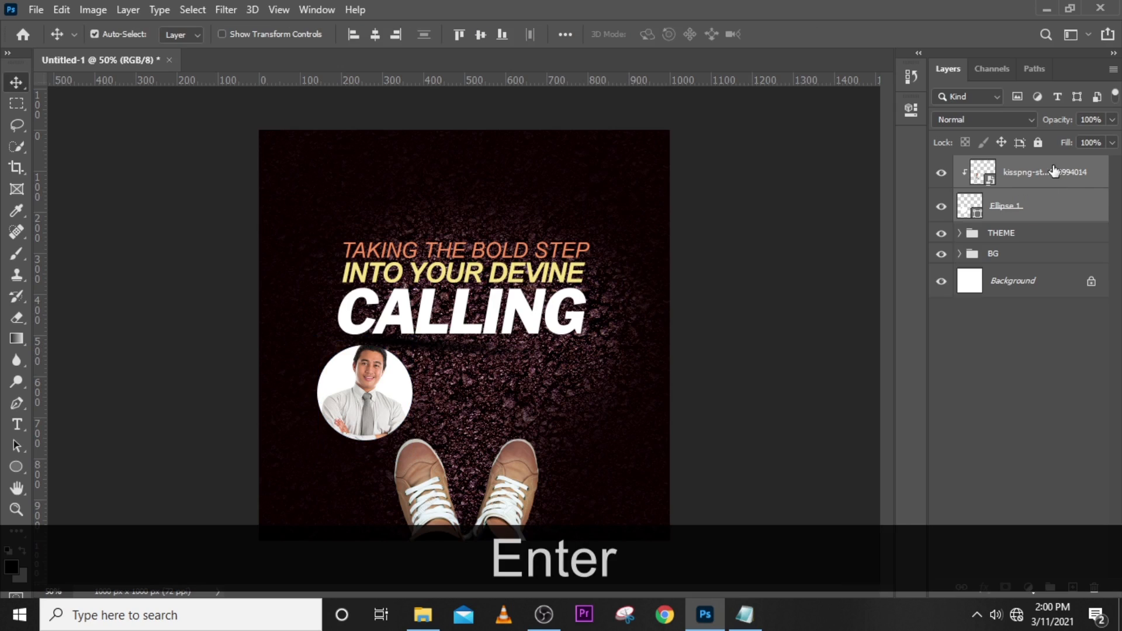
key(ctrl+g)
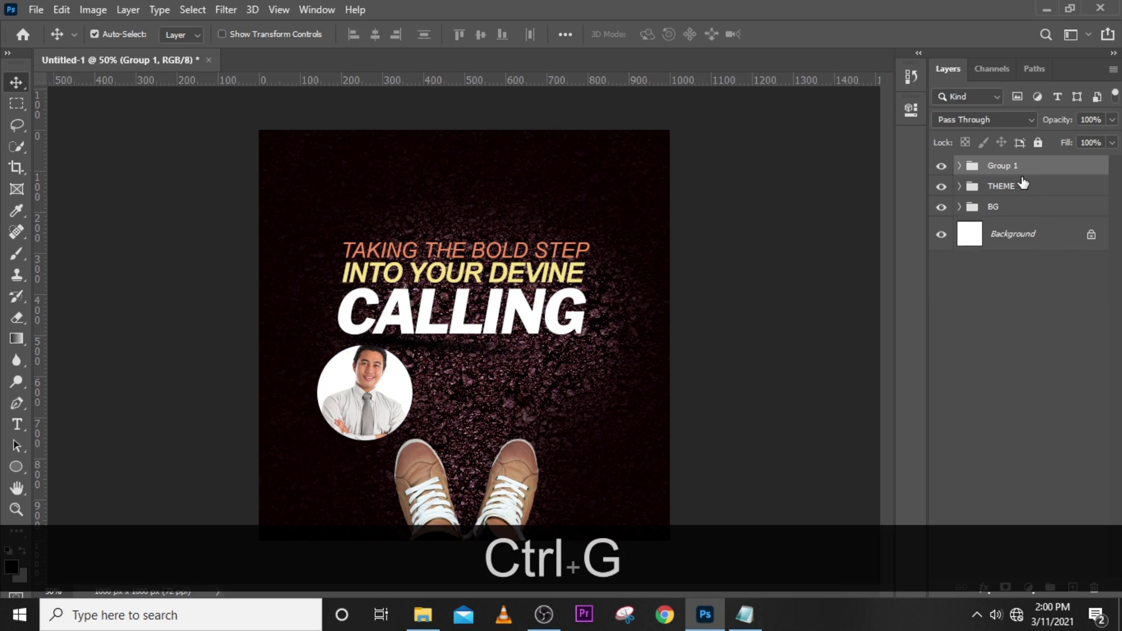
double_click(1011, 166)
key(Caps_Lock)
key(Caps_Lock)
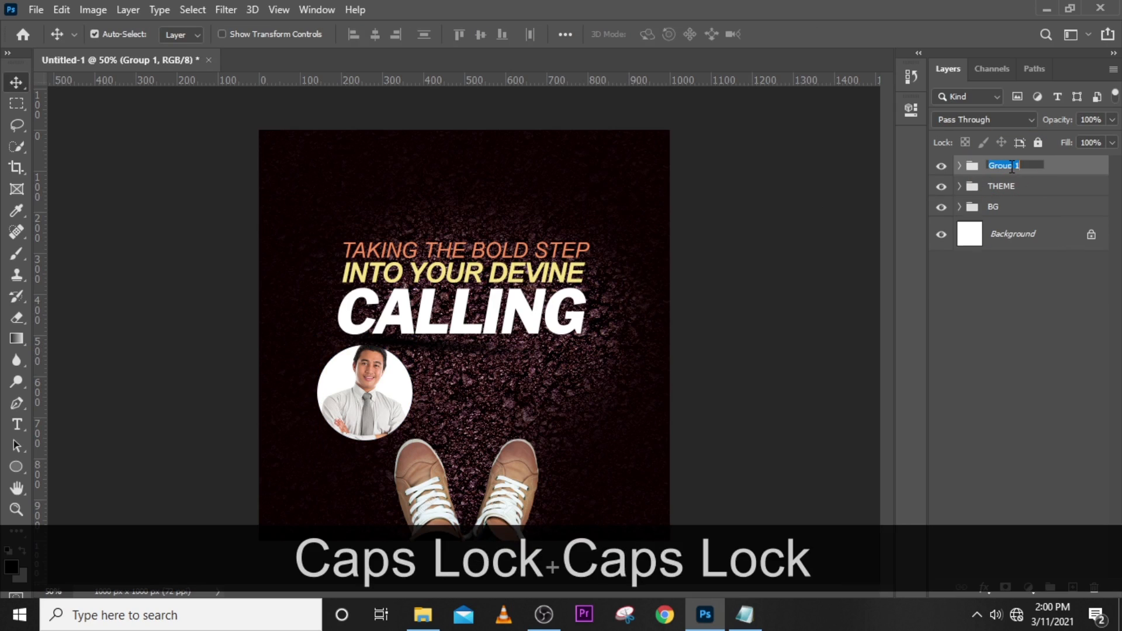
text(IMAGE)
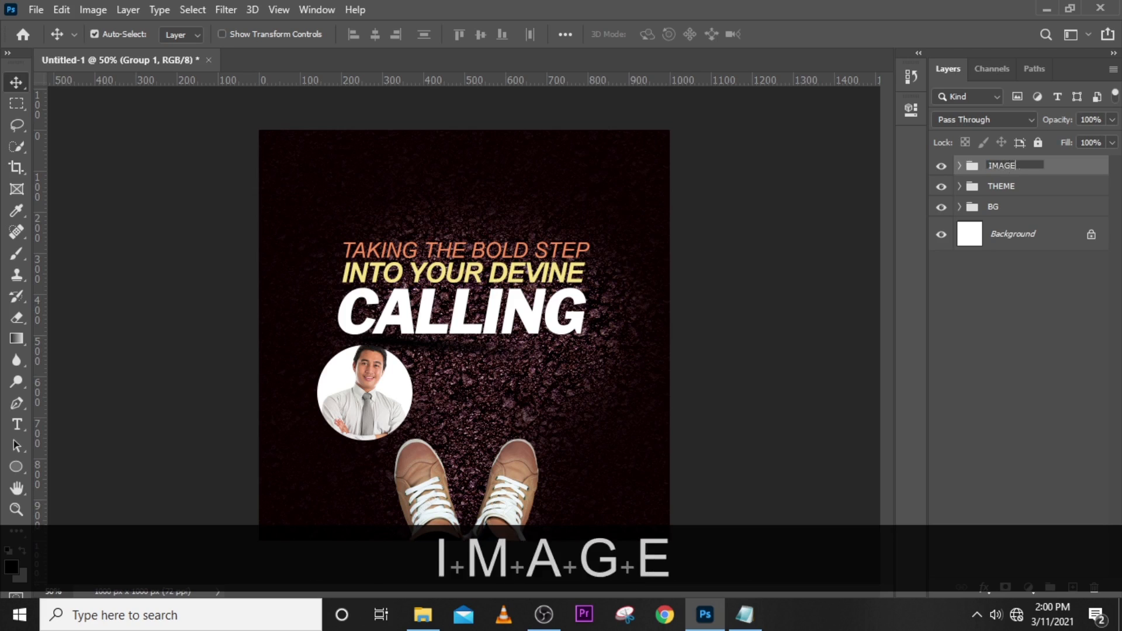
key(Return)
Check the contents of the BG, THEME and IMAGE groups by hiding and showing each one
click(942, 207)
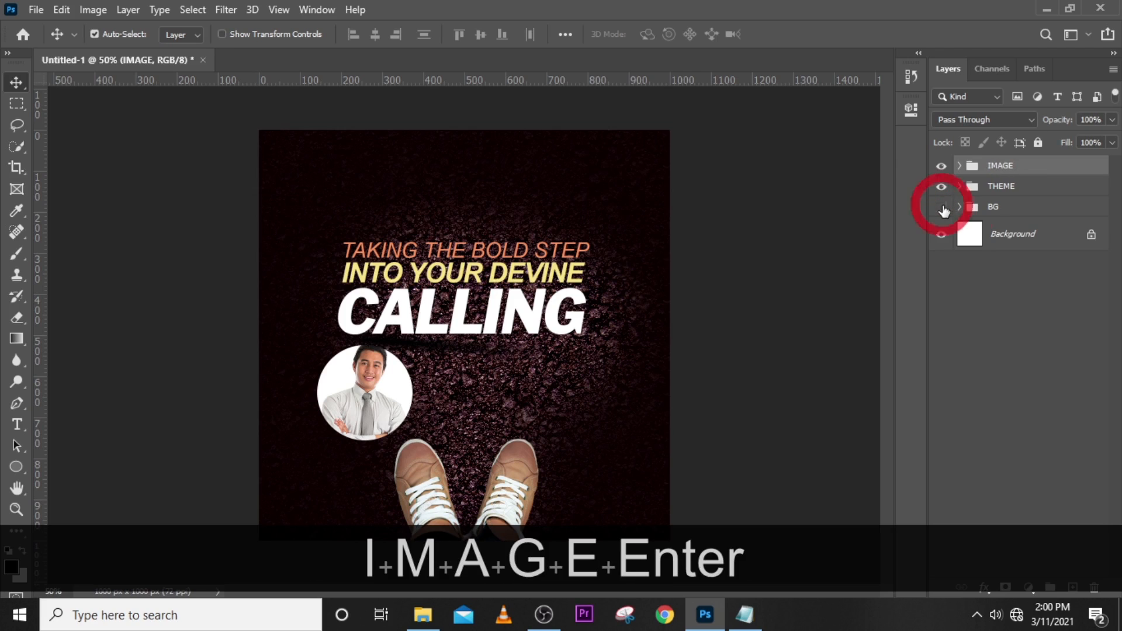
click(941, 208)
click(941, 186)
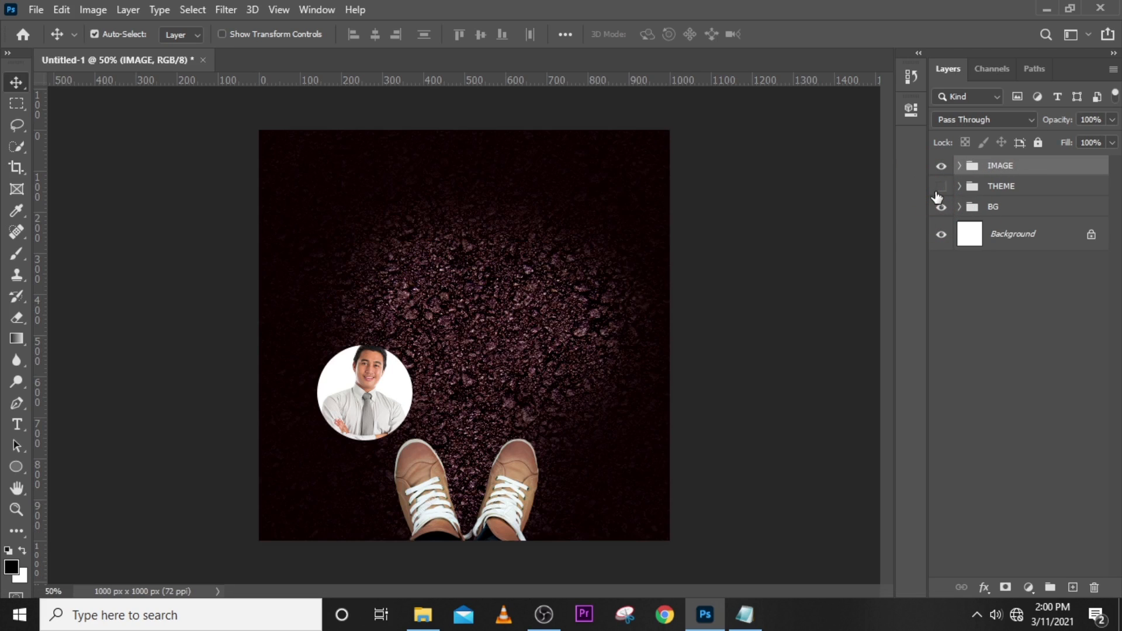
click(941, 187)
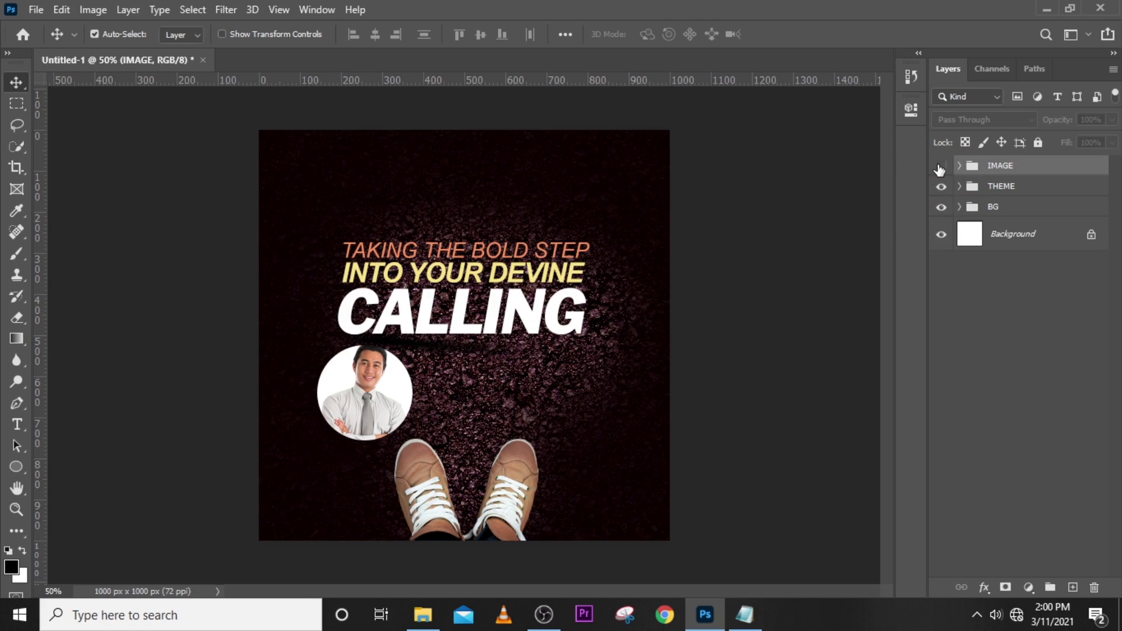
click(941, 166)
click(941, 167)
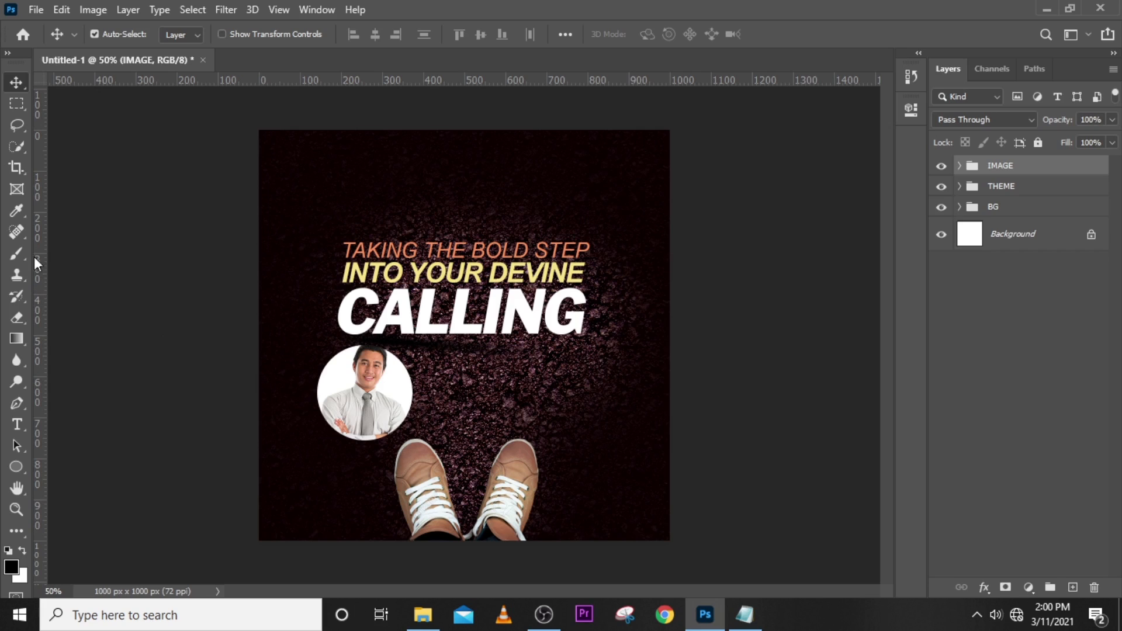
On a new layer, paint a soft black stroke with a 250 px brush from the portrait's right edge across the asphalt beneath the headline
key(b)
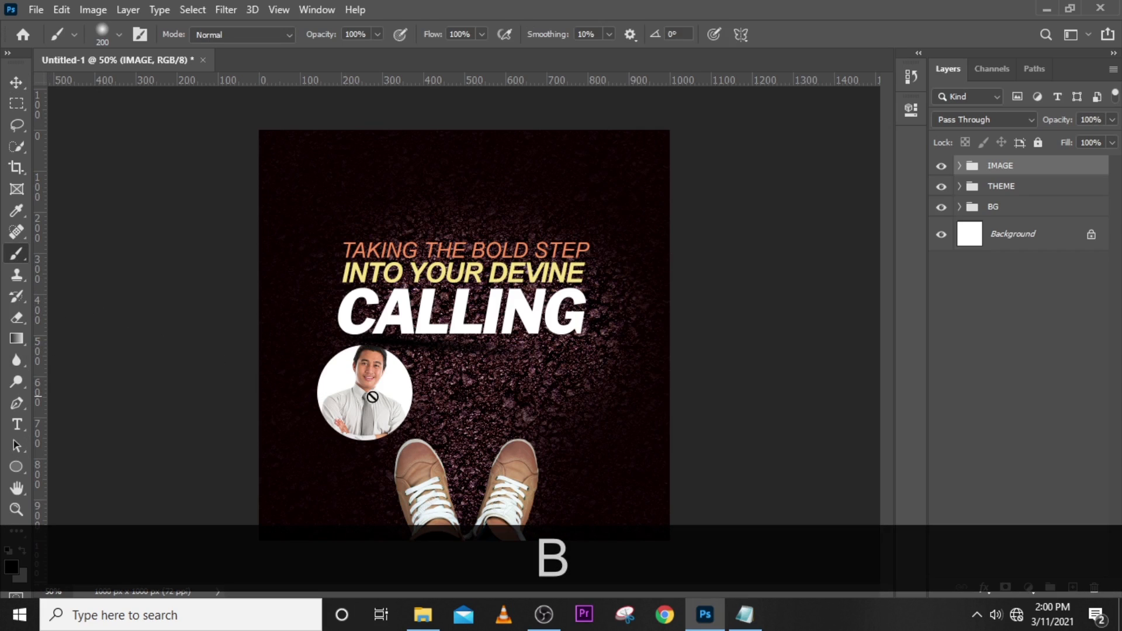
click(1073, 587)
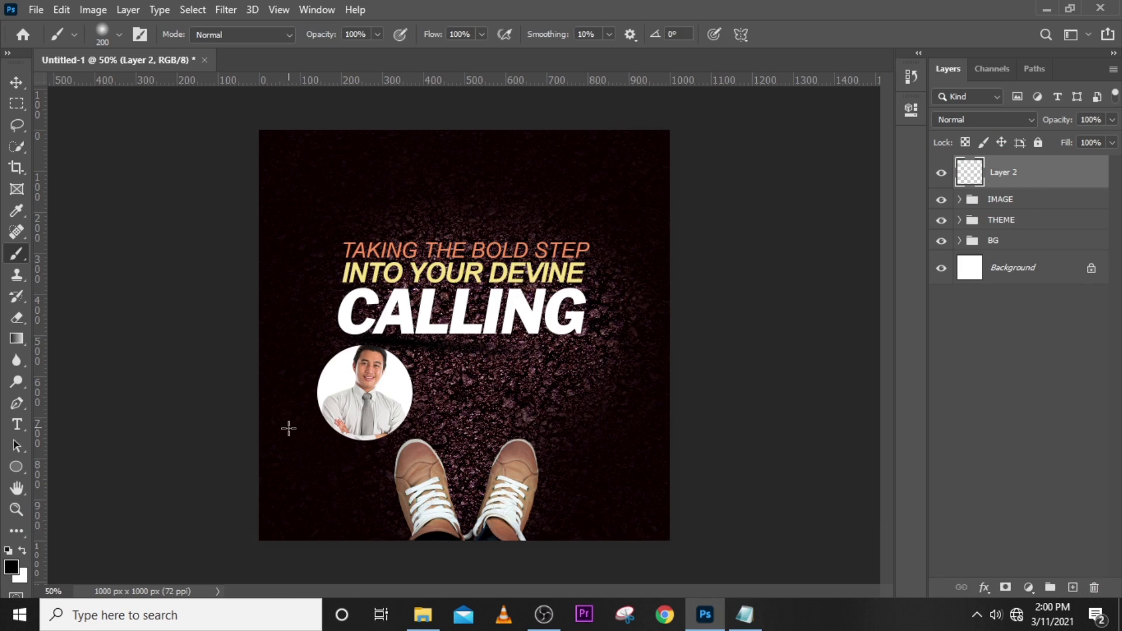
key(Caps_Lock)
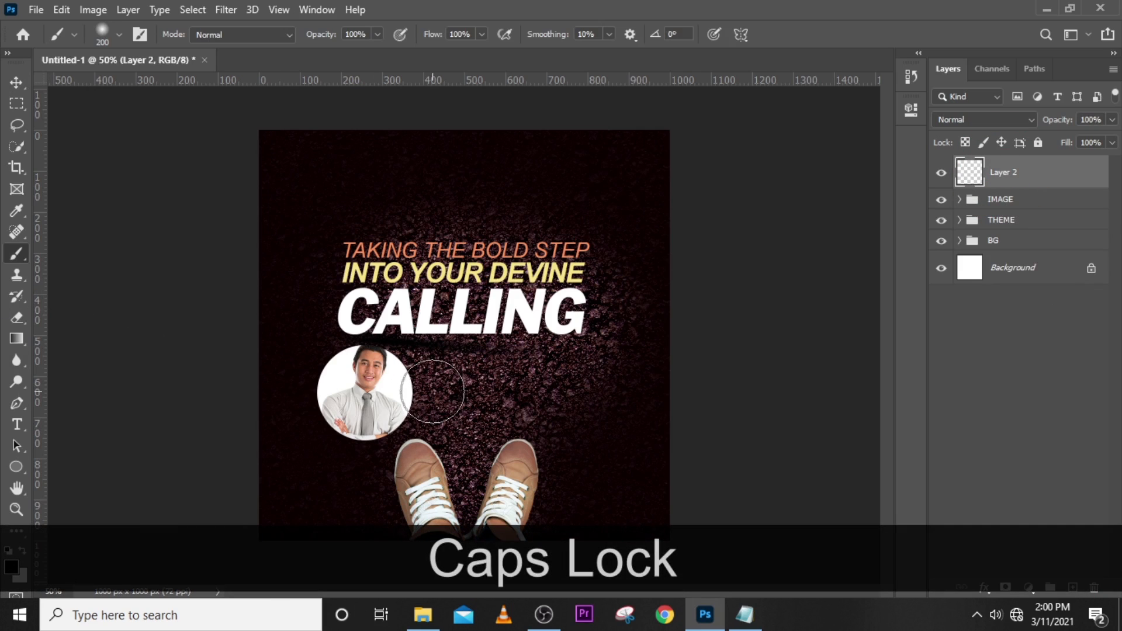
key(bracketright)
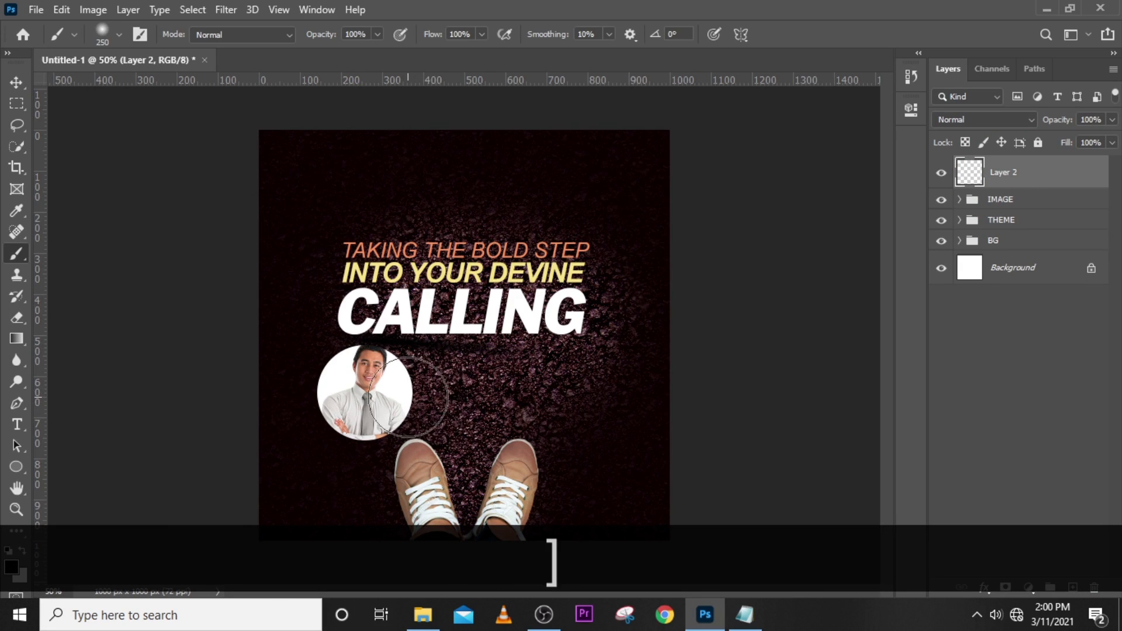
click(408, 397)
drag(408, 397, 558, 383)
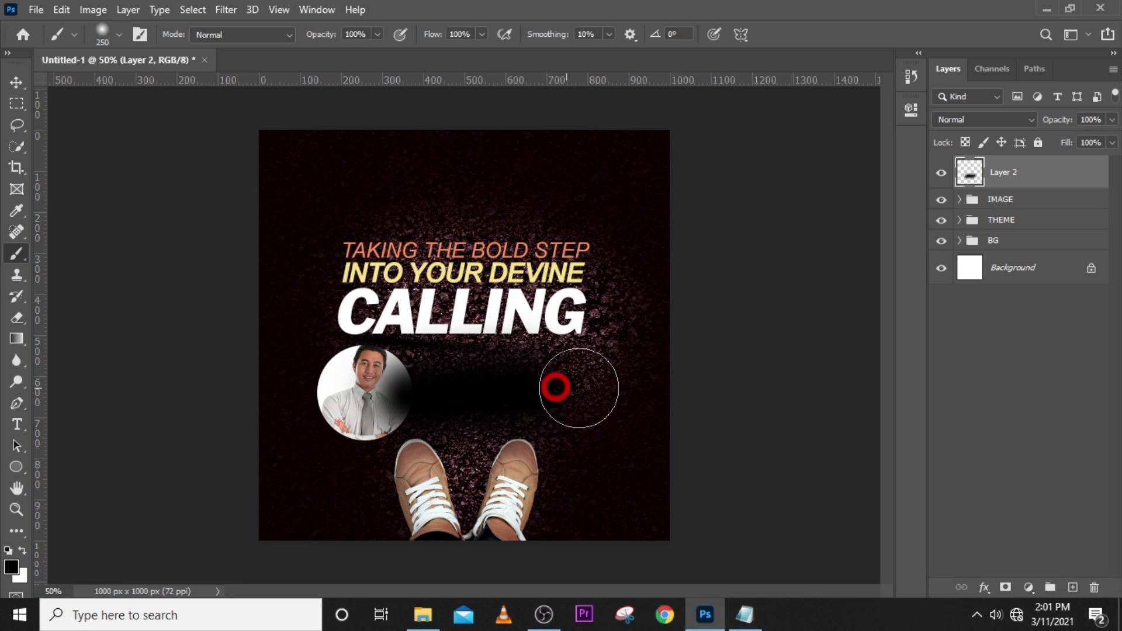
Reduce the black stroke layer's fill to 61% and move the layer below the IMAGE group
click(1112, 143)
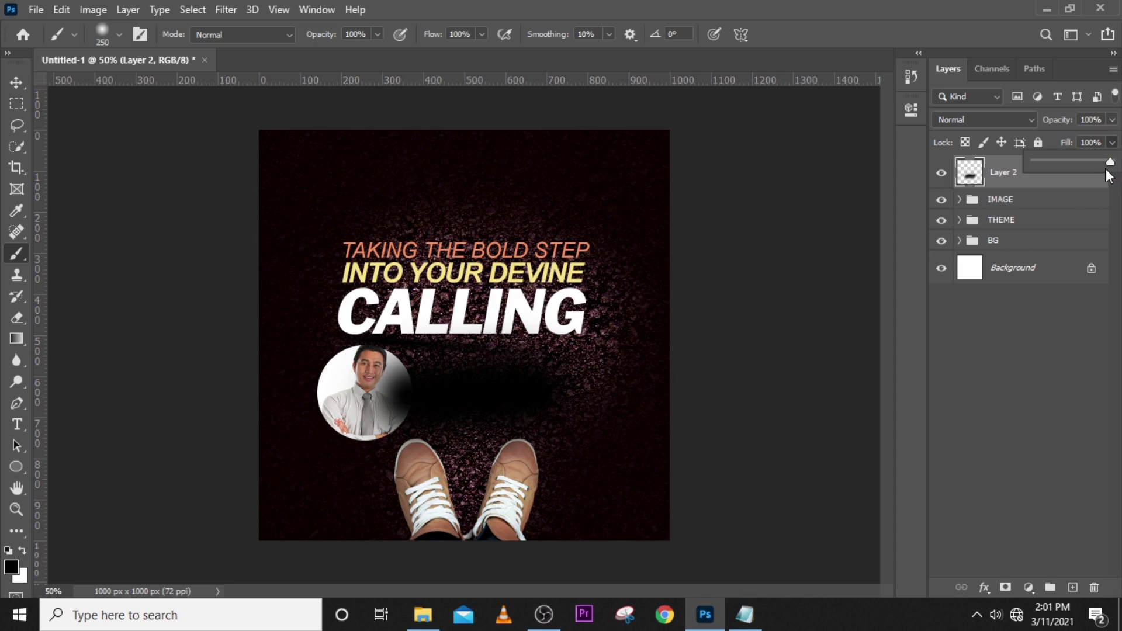
drag(1106, 169, 1082, 161)
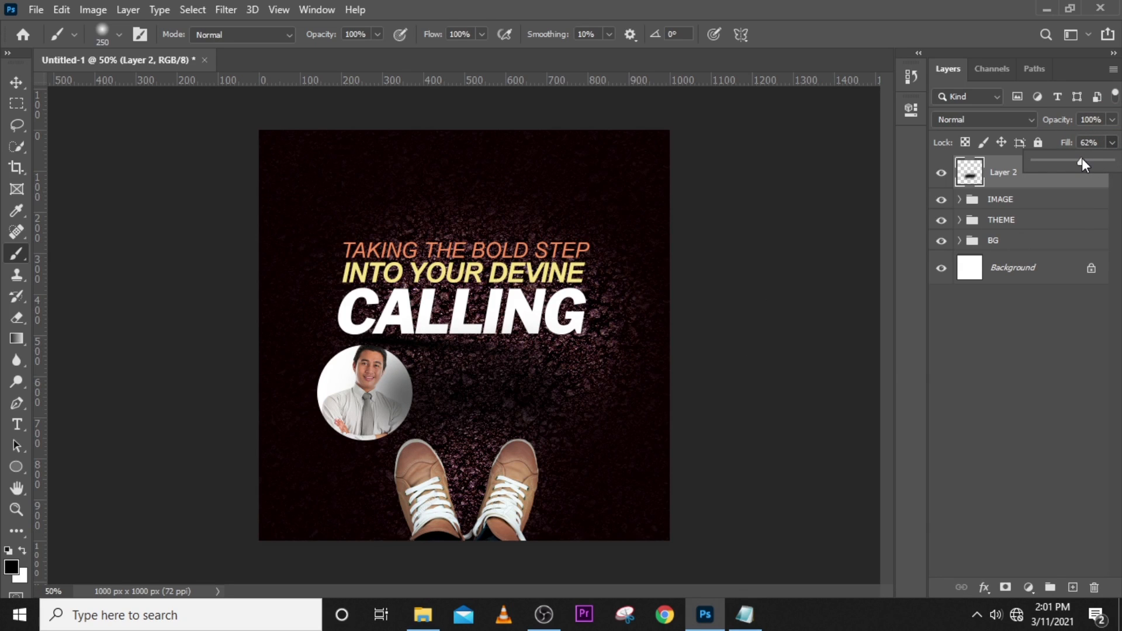
click(1019, 180)
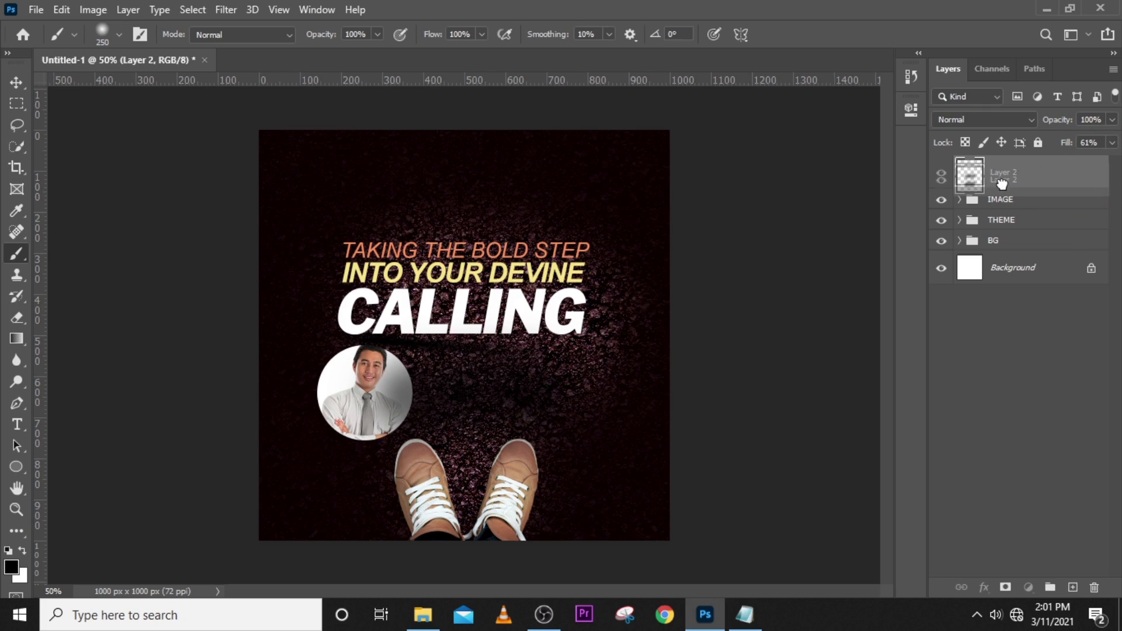
drag(1003, 179, 1009, 202)
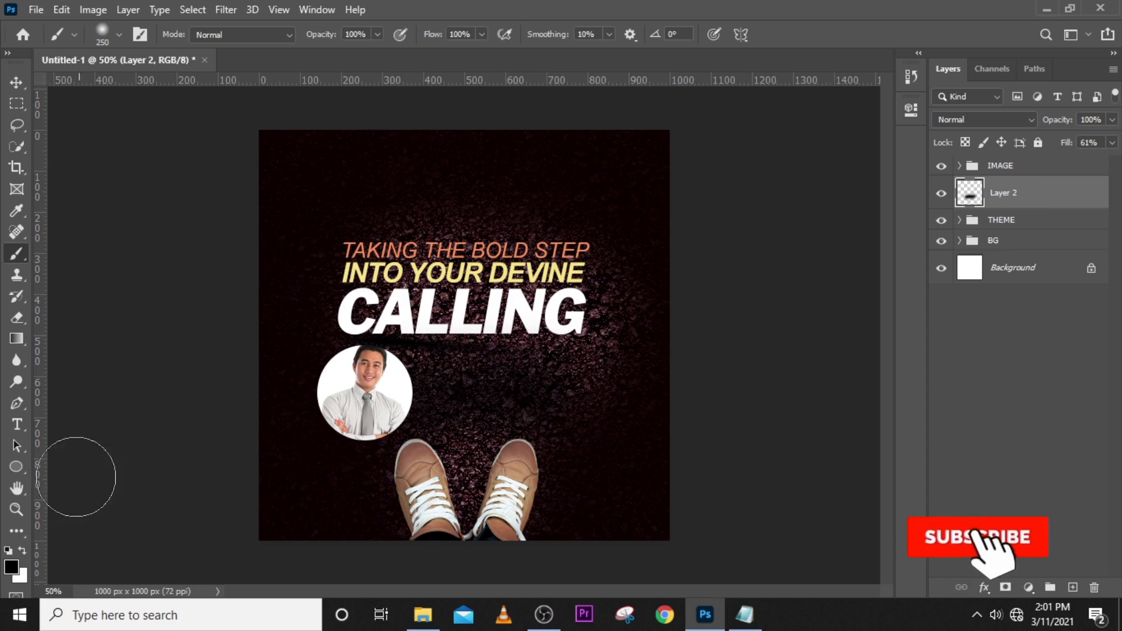
Add a text layer beside the portrait with "FRIDAY - 15TH JUNE" copied from the Notepad file
key(t)
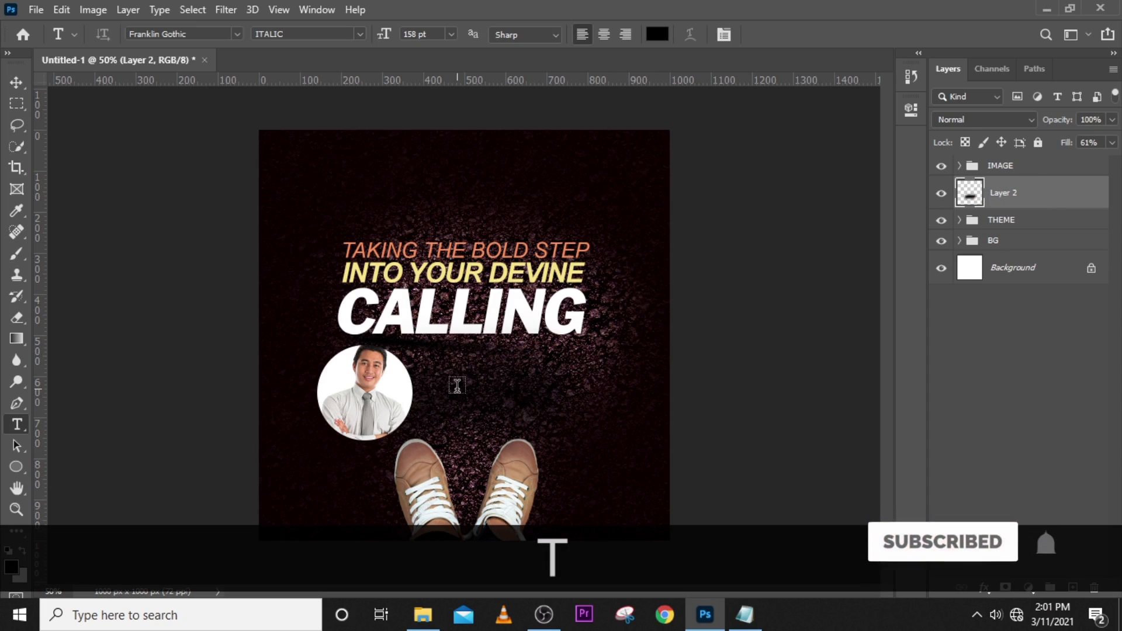
click(457, 385)
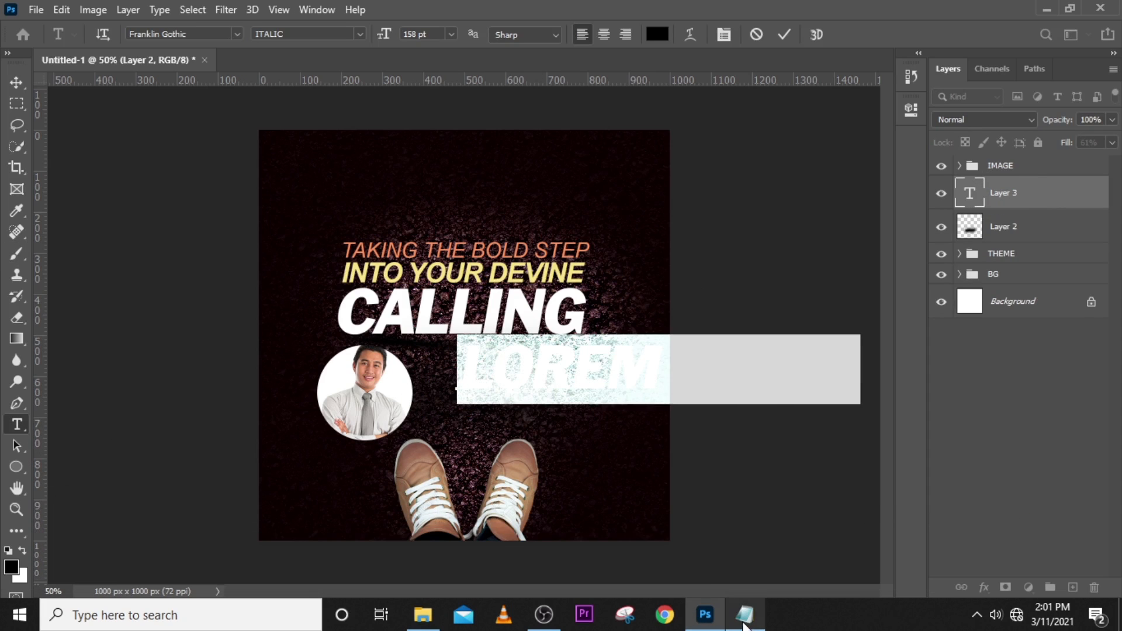
click(744, 620)
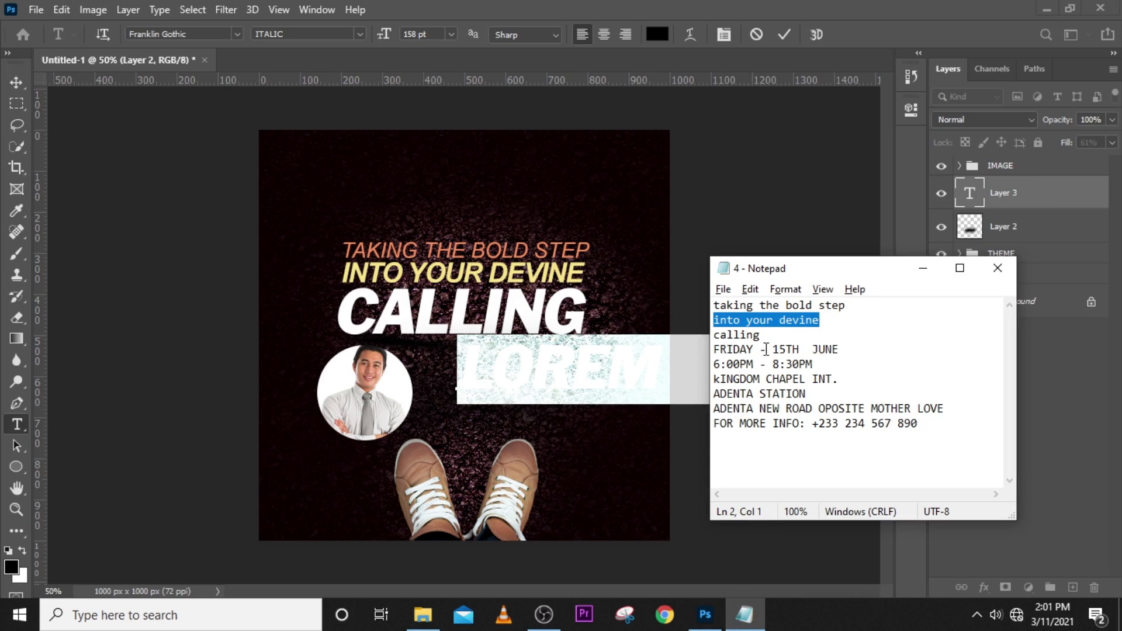
drag(839, 349, 710, 349)
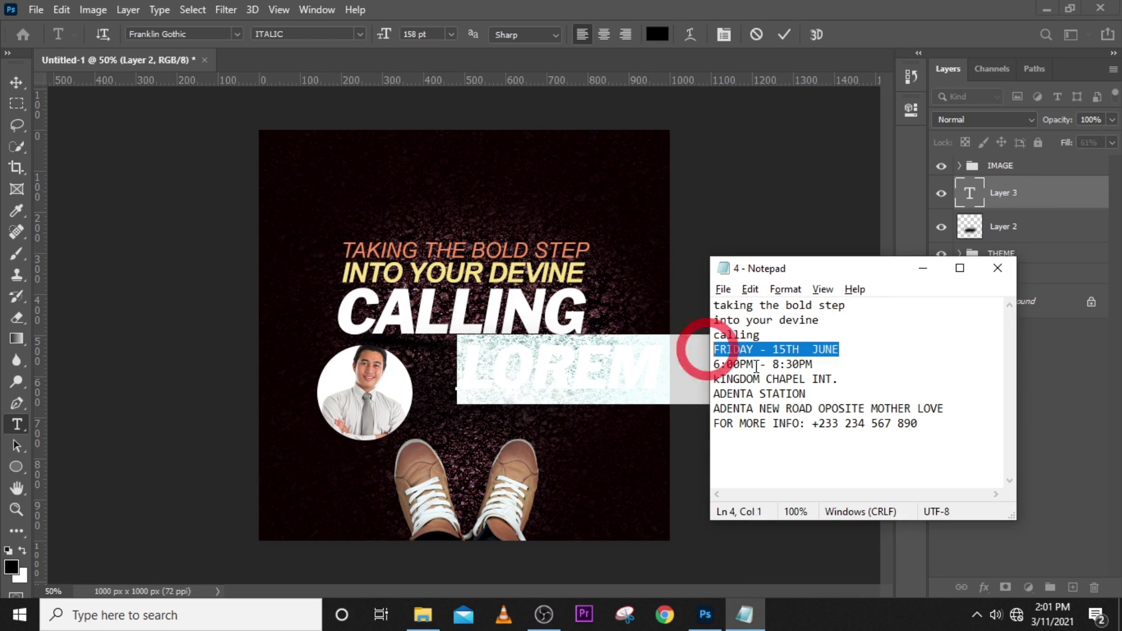
key(ctrl+c)
click(772, 7)
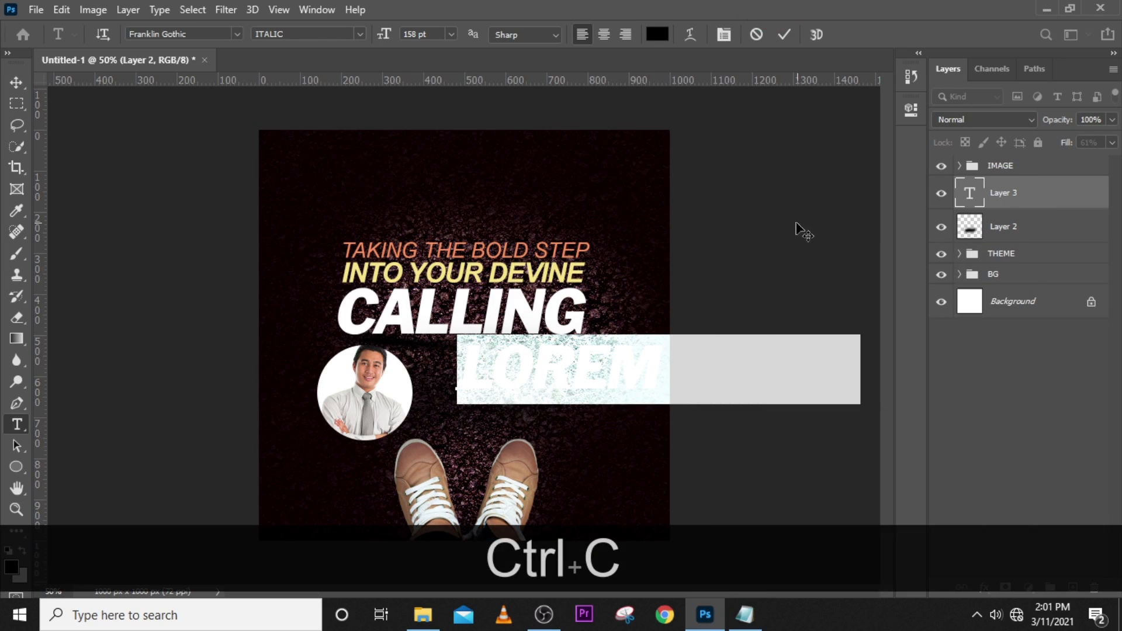
key(ctrl+v)
click(962, 193)
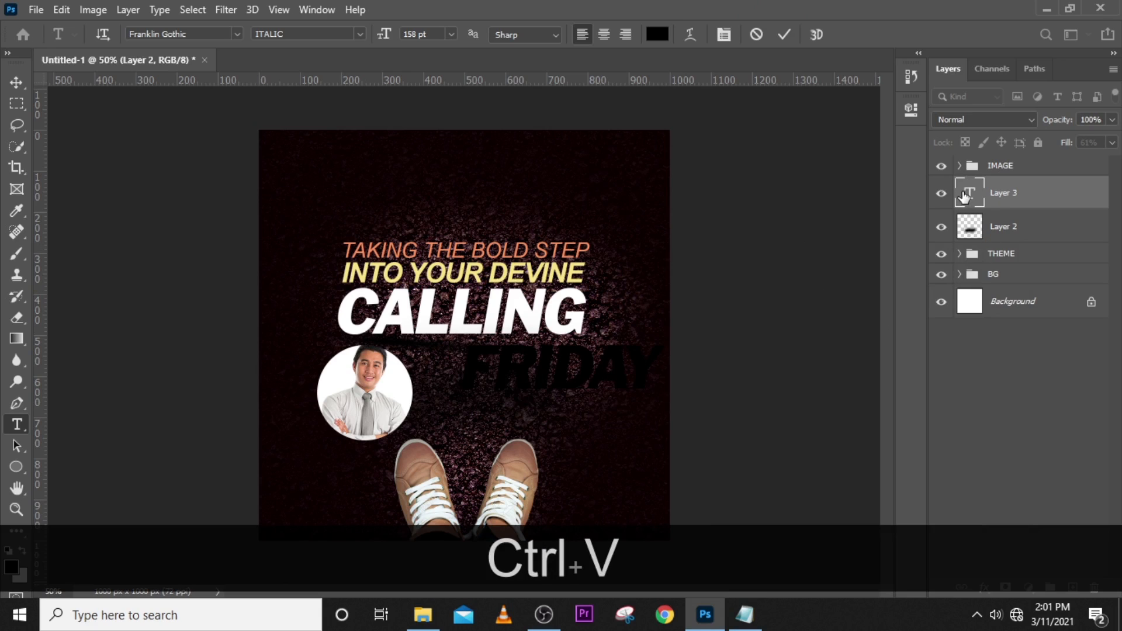
Set the date text's font size to 25 pt and open its list of font families
click(910, 110)
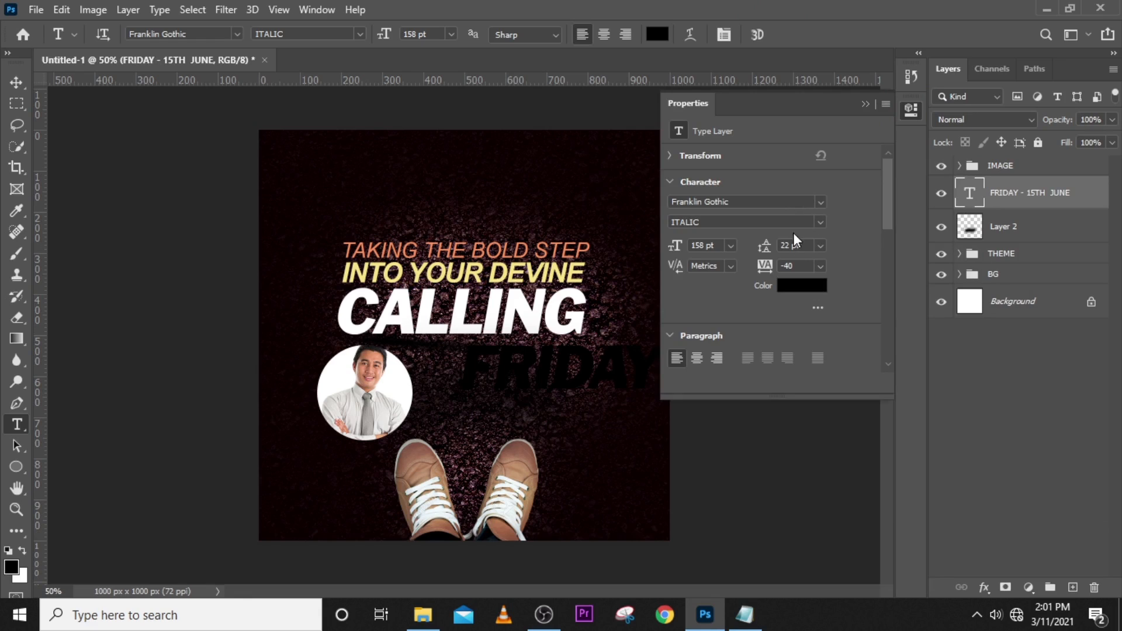
click(666, 246)
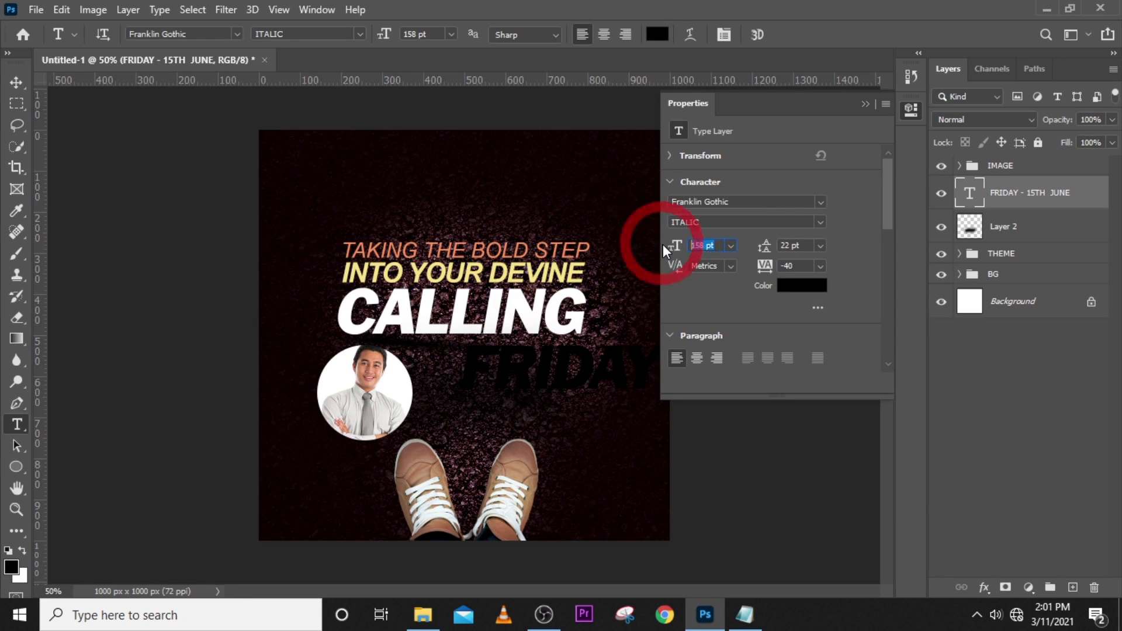
text(25)
key(Return)
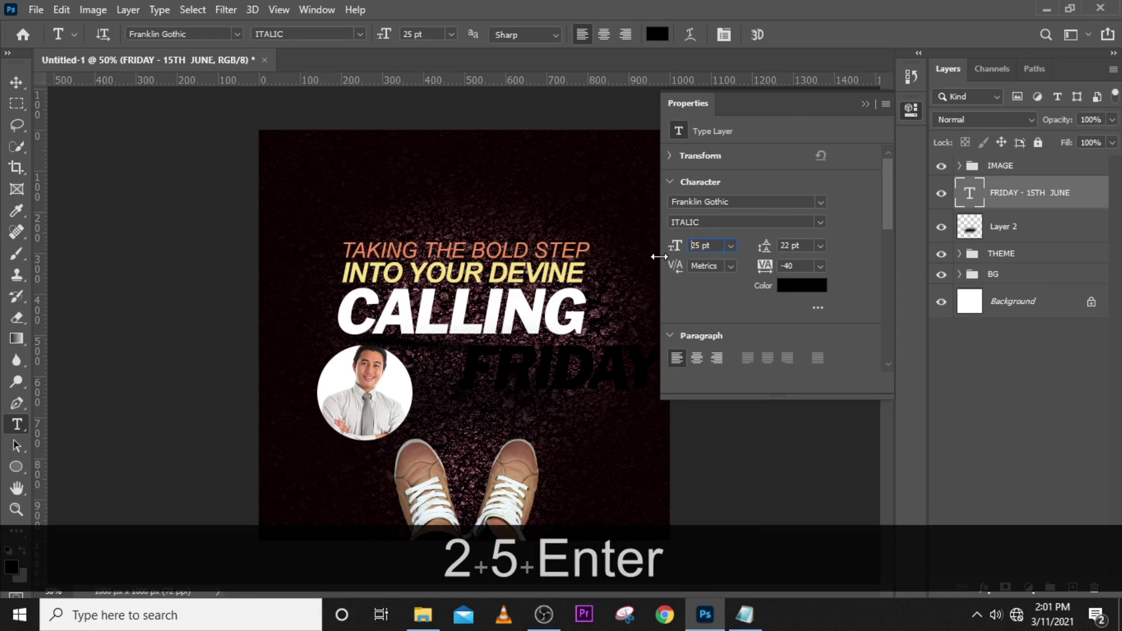
click(821, 203)
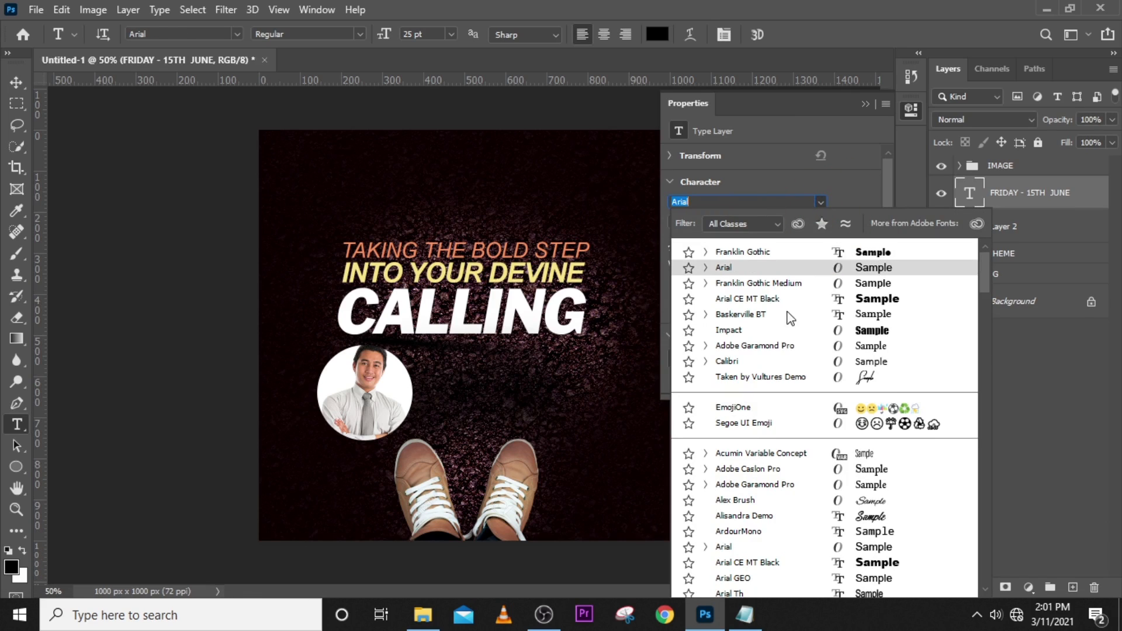
Set the "FRIDAY - 15TH JUNE" text in Baskerville BT and colour it f6e388, sampled from the yellow headline
click(754, 319)
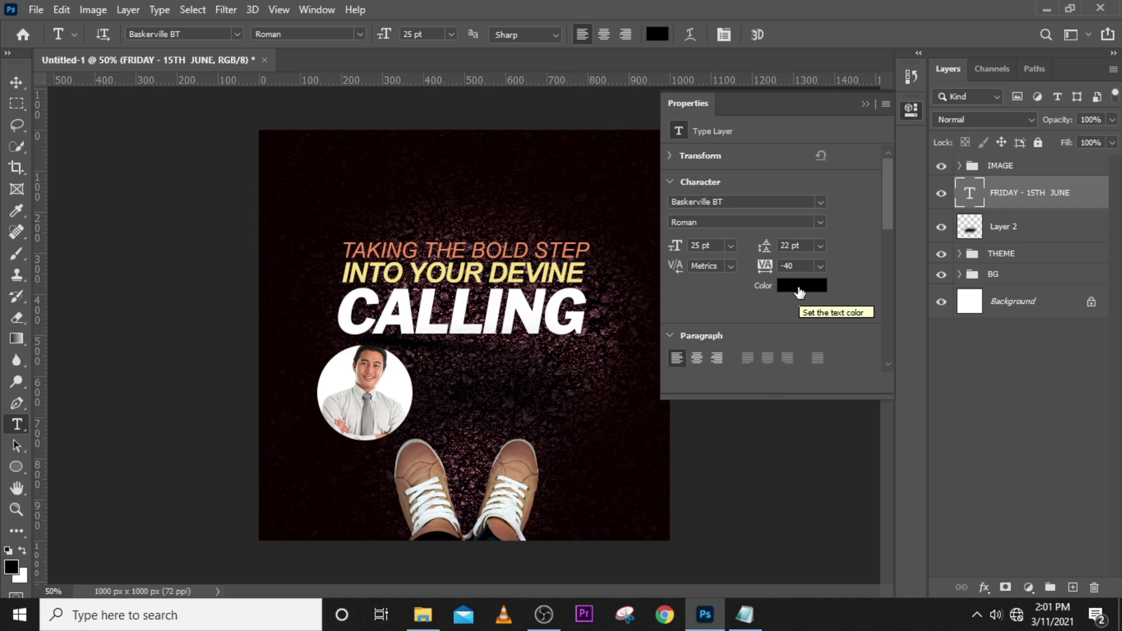
click(799, 287)
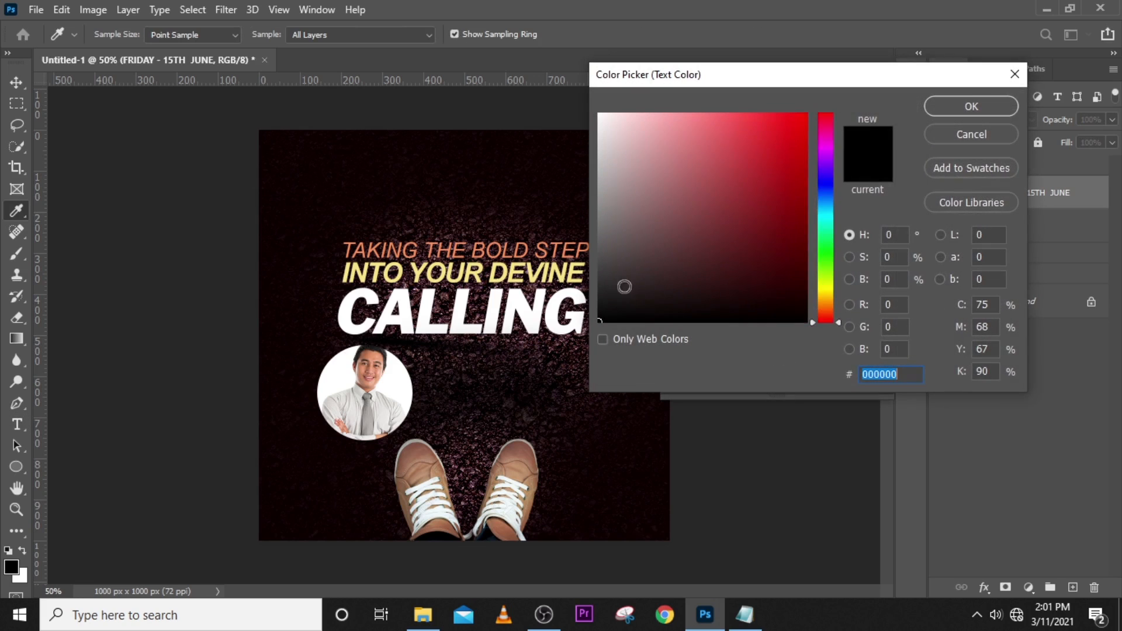
click(515, 264)
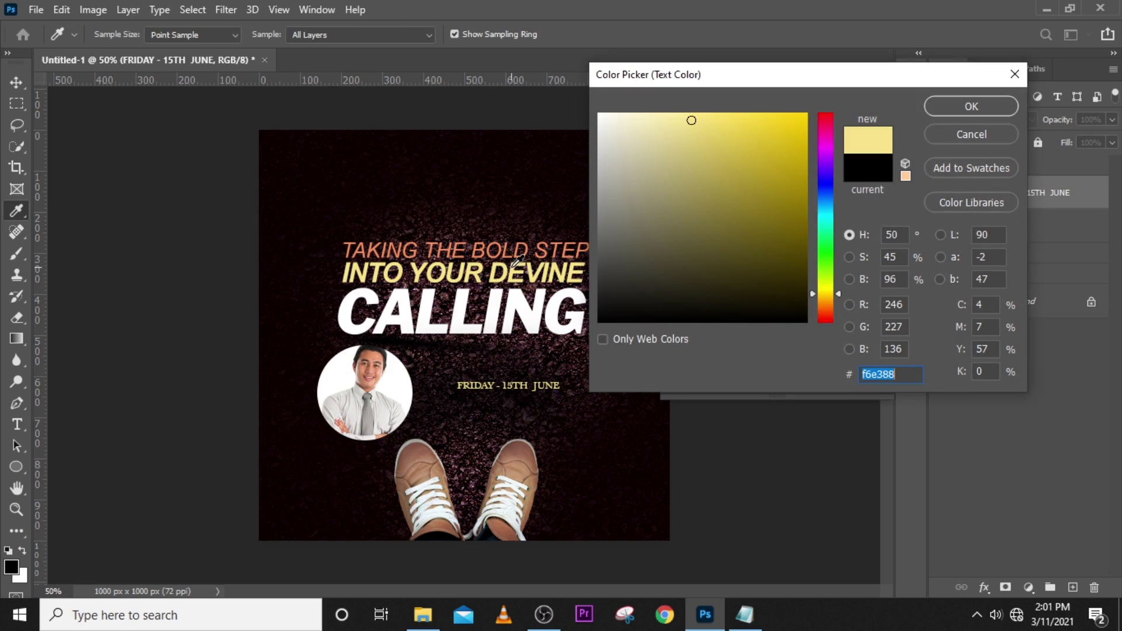
click(944, 106)
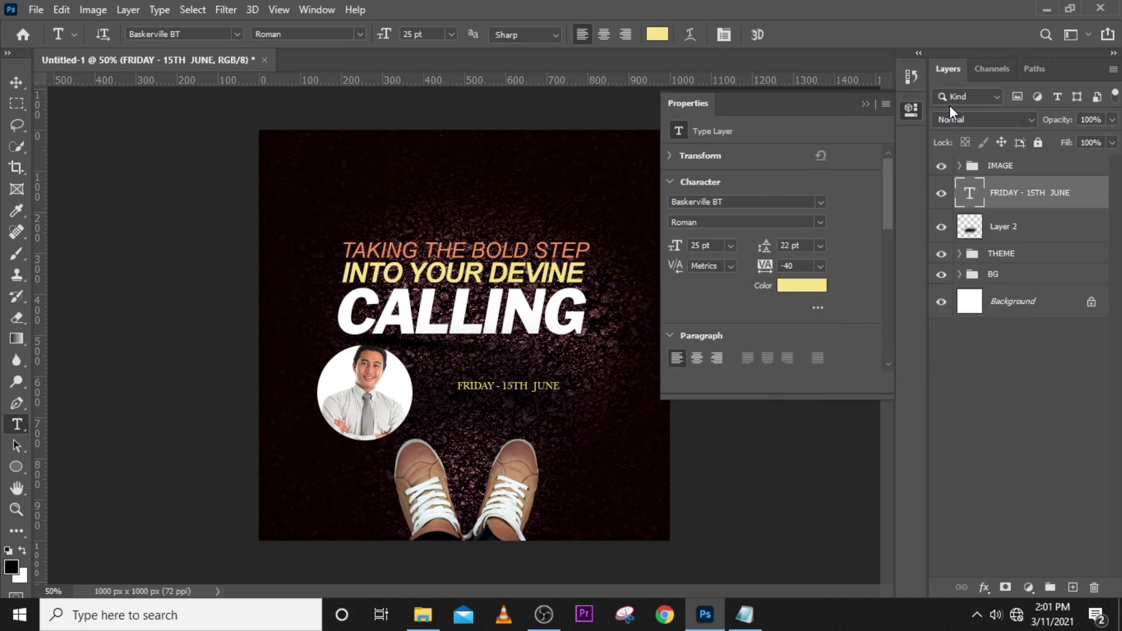
Make the date text Bold Italic and set its tracking to 0
click(821, 221)
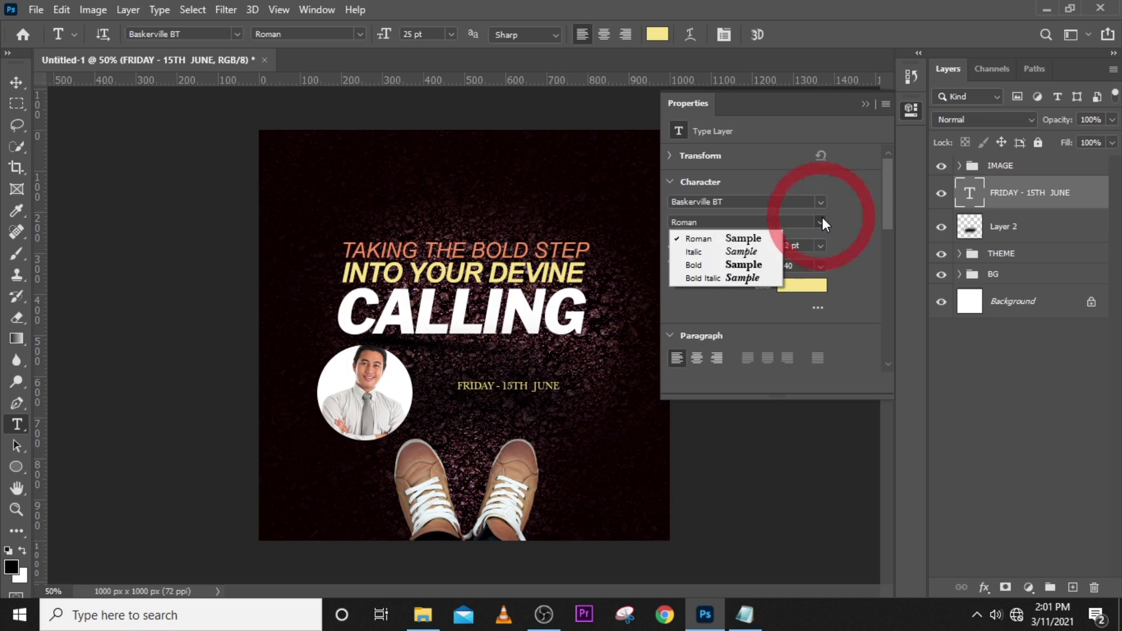
click(716, 277)
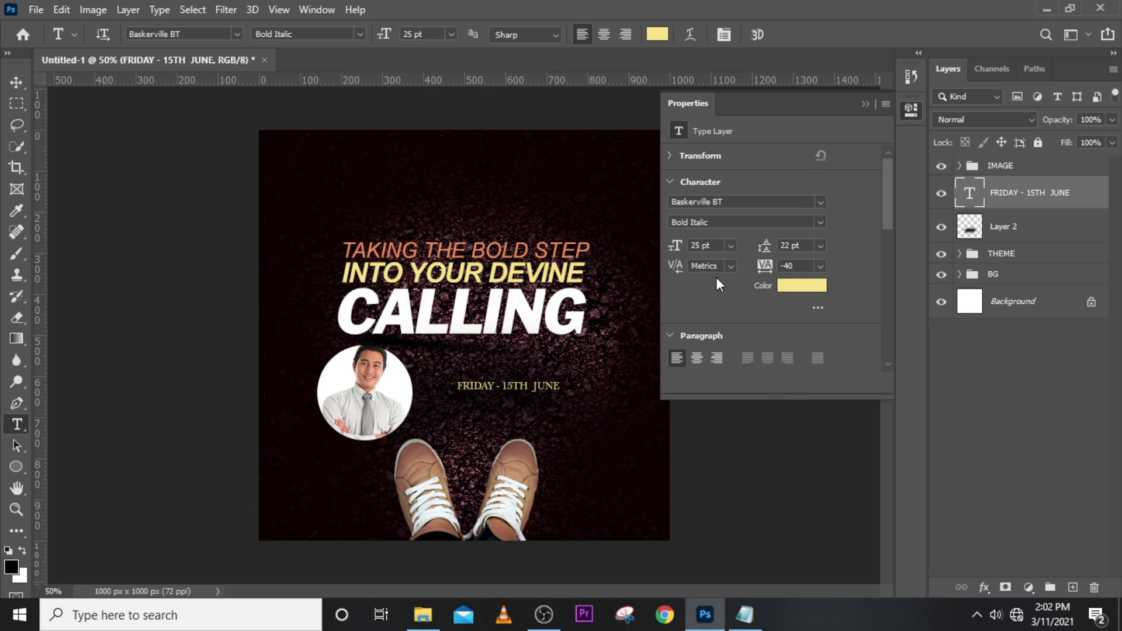
double_click(797, 266)
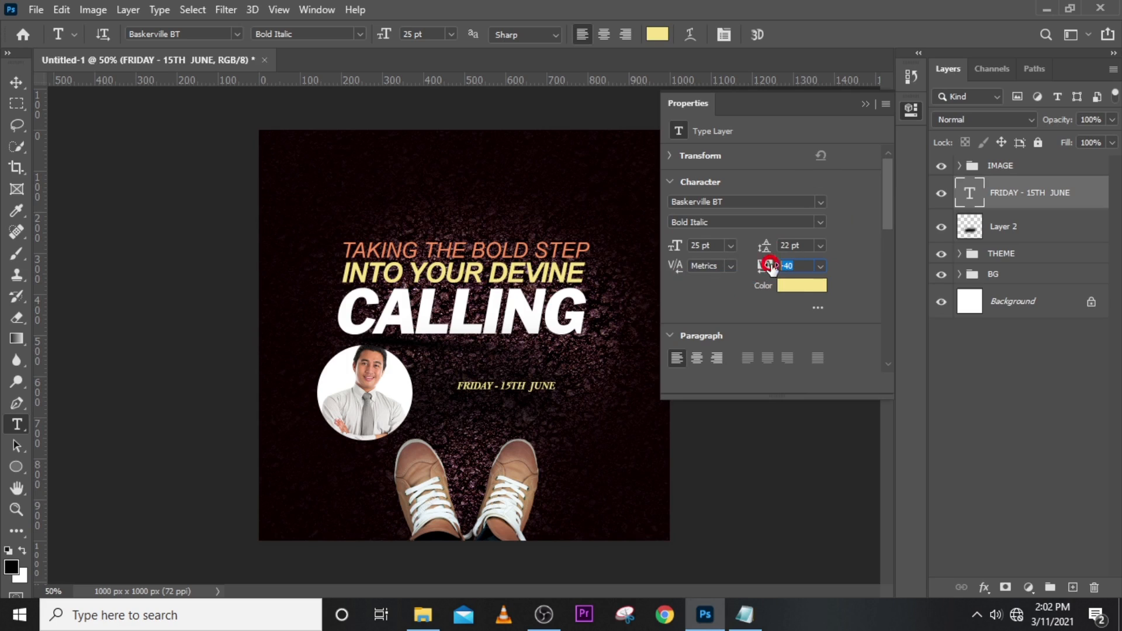
text(0)
key(Return)
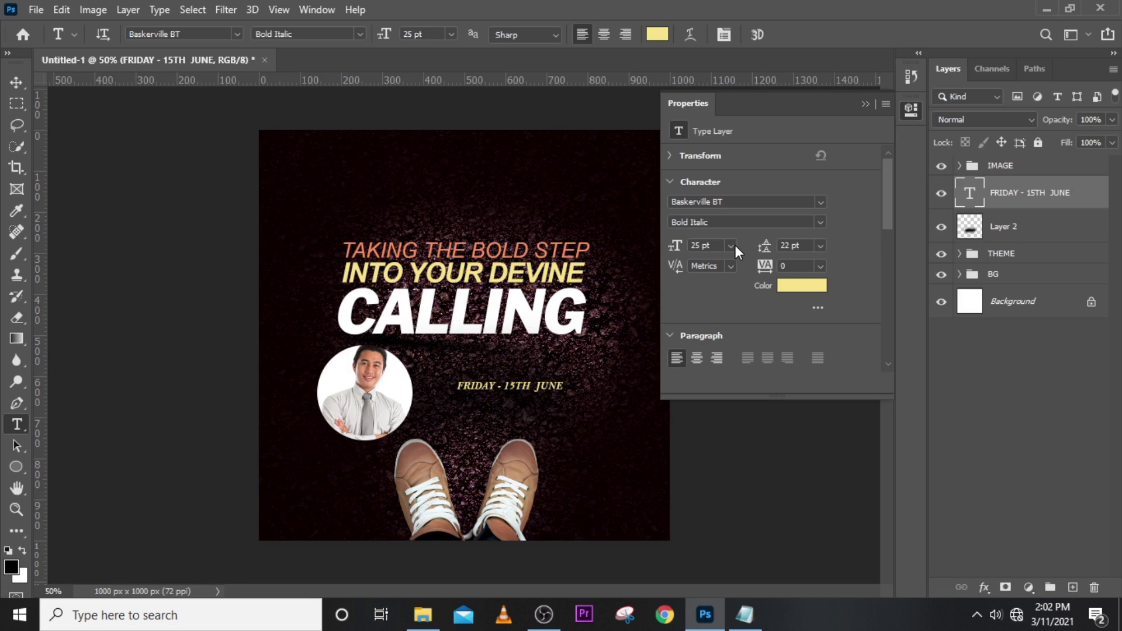
Move the date text up and left so it sits beside the circular portrait, under the headline
click(995, 192)
key(v)
drag(513, 390, 483, 376)
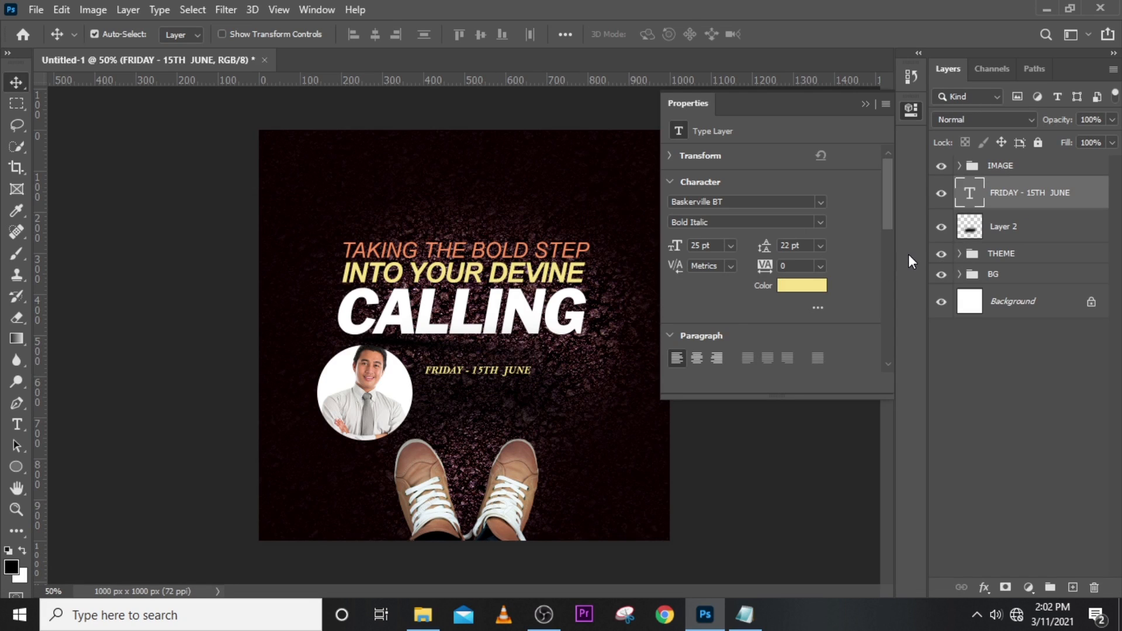
Duplicate the date text layer and nudge the copy down to form a second line directly below it
key(ctrl+j)
key(shift+Down)
key(Down)
key(Down)
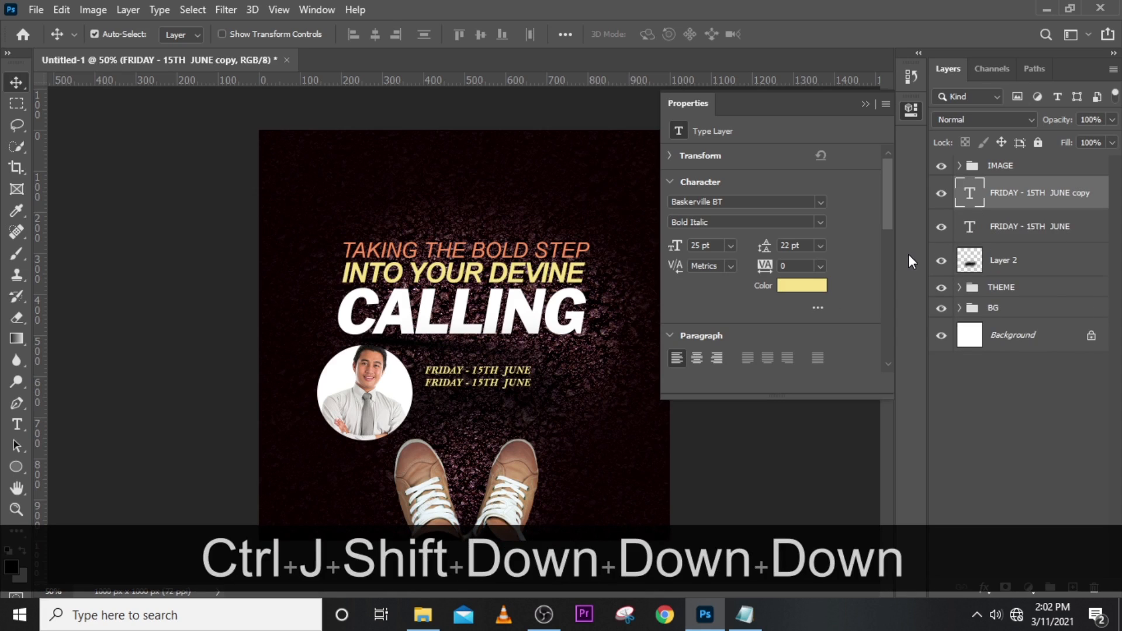
key(Up)
key(Up)
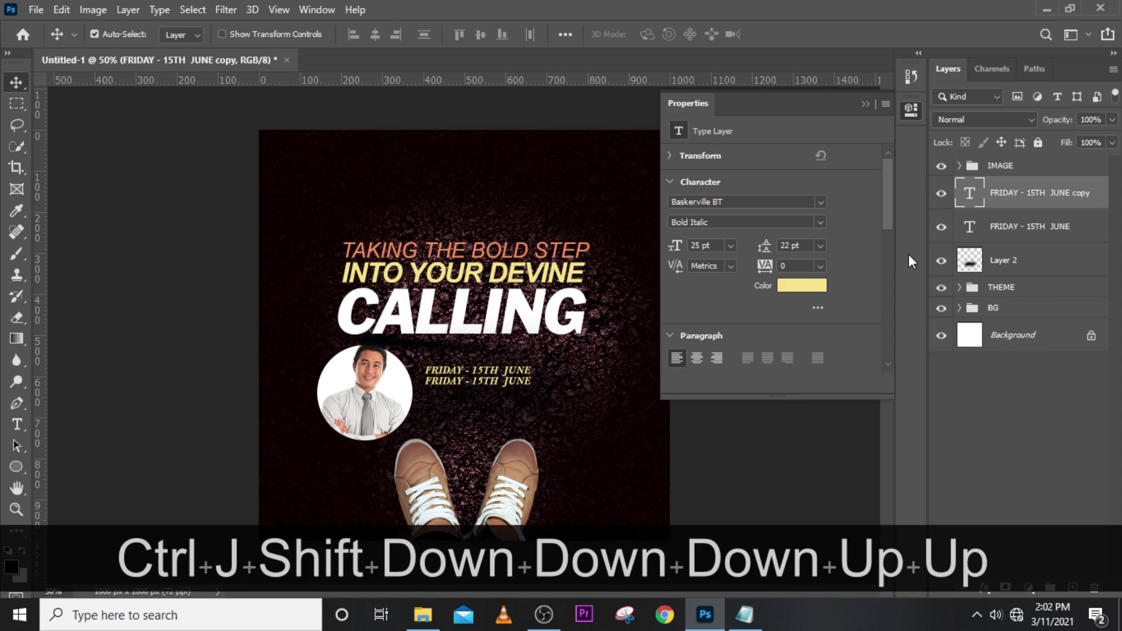
Replace the duplicated date line's text with "6:00PM - 8:30PM" copied from the Notepad file
double_click(970, 193)
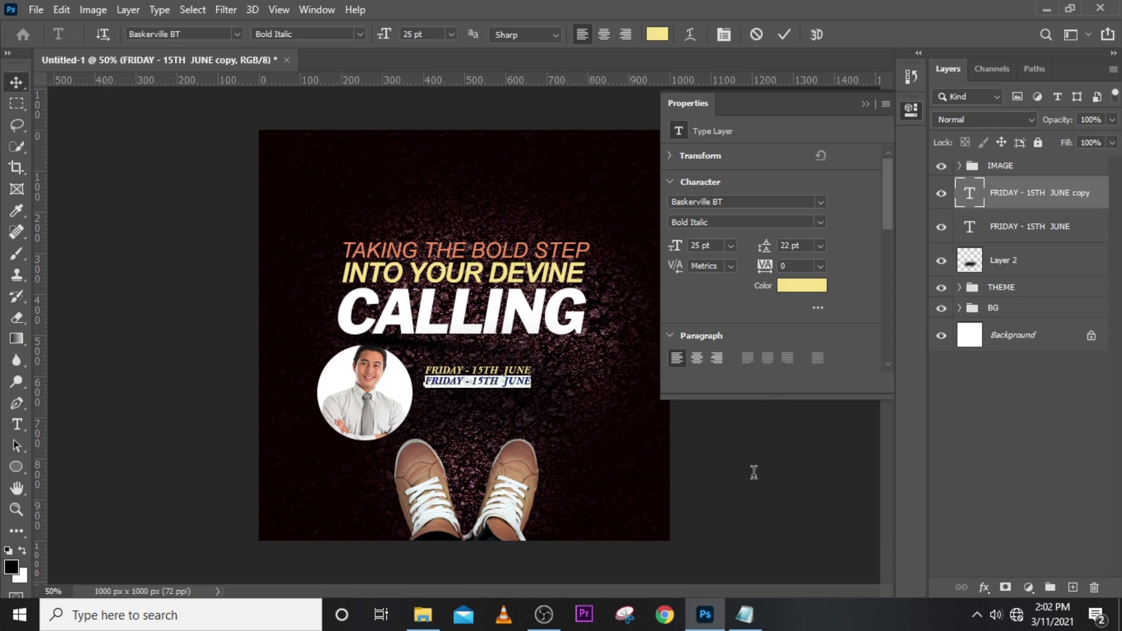
click(744, 615)
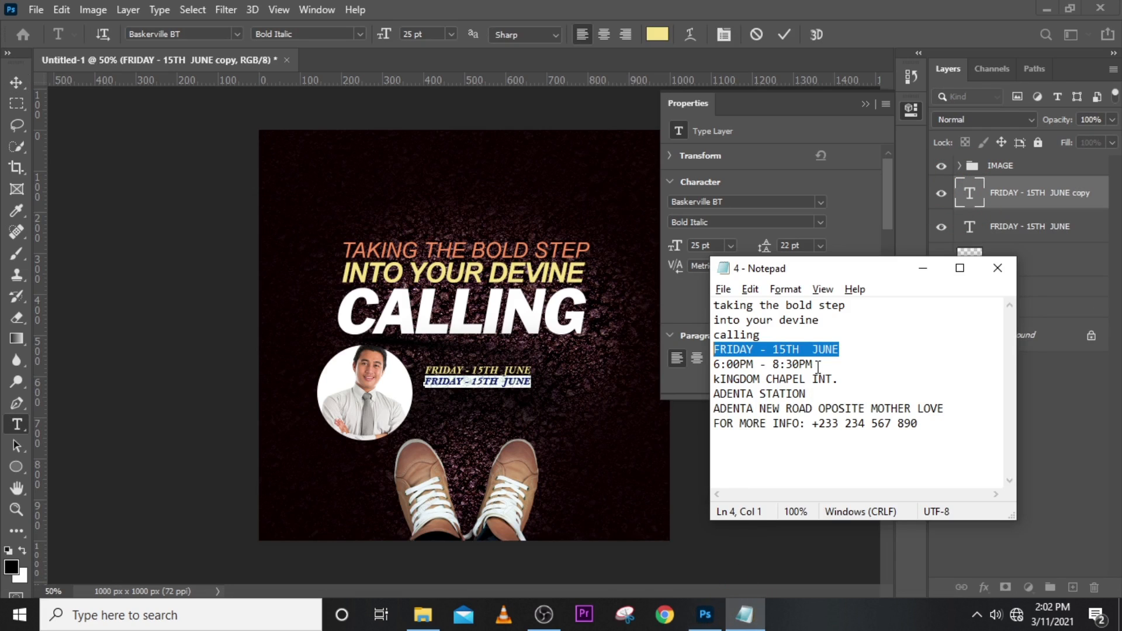
drag(818, 364, 715, 369)
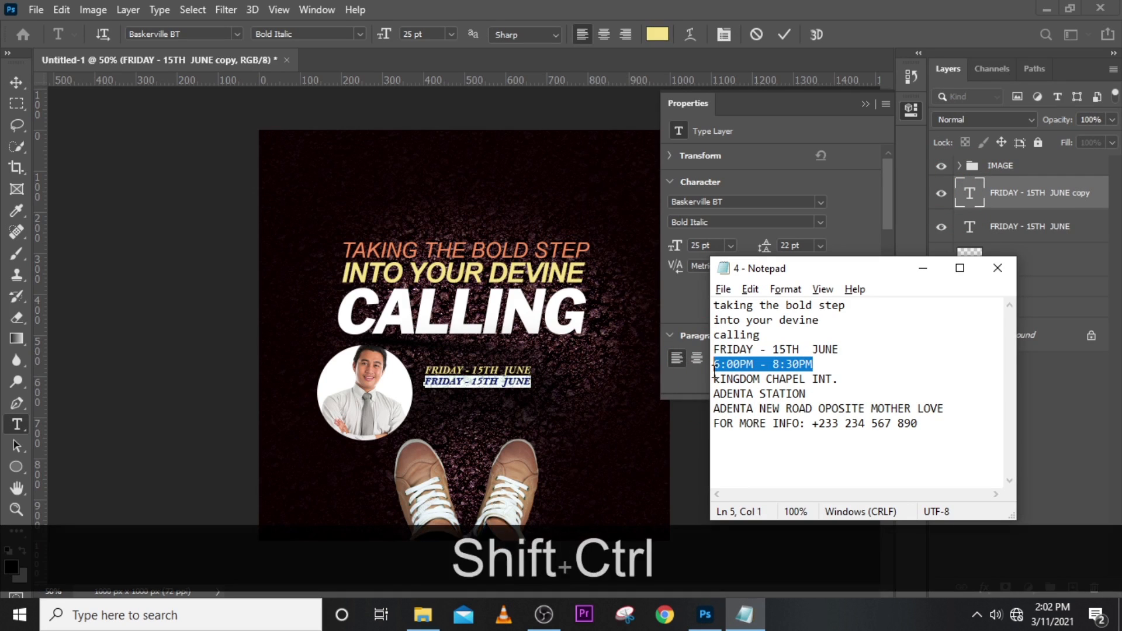
key(ctrl+shift+c)
click(569, 8)
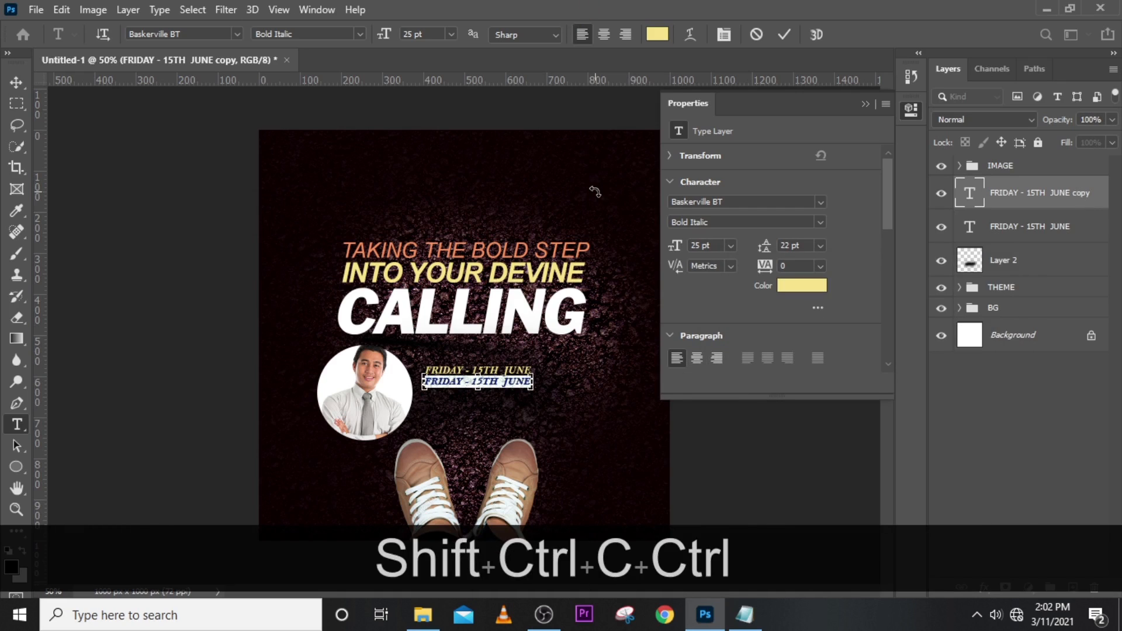
key(ctrl+v)
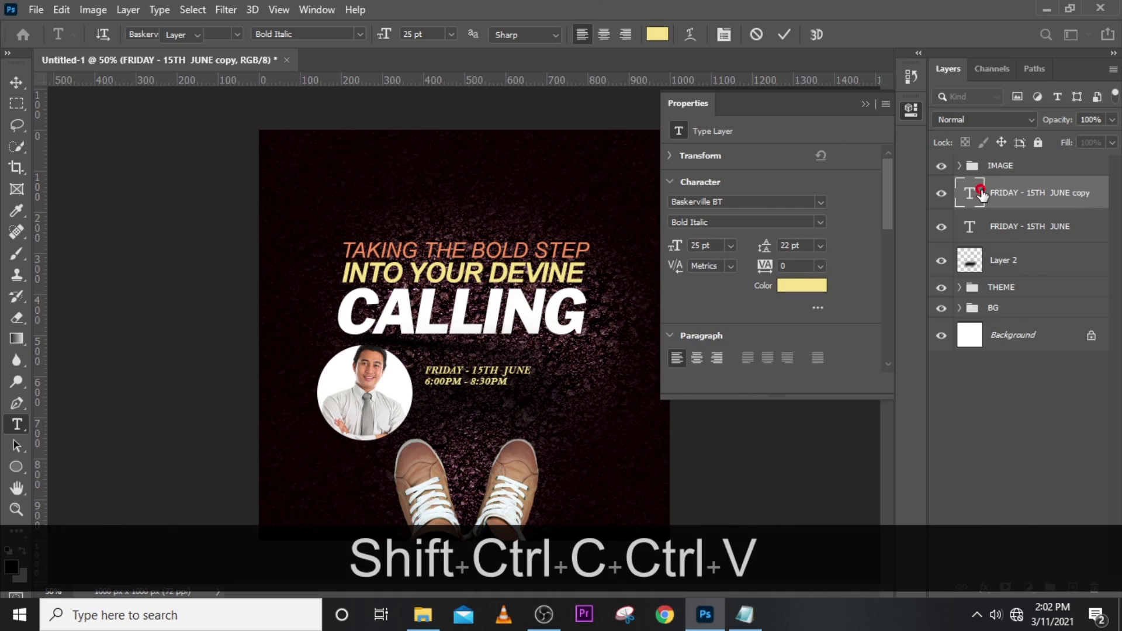
key(ctrl+Return)
key(v)
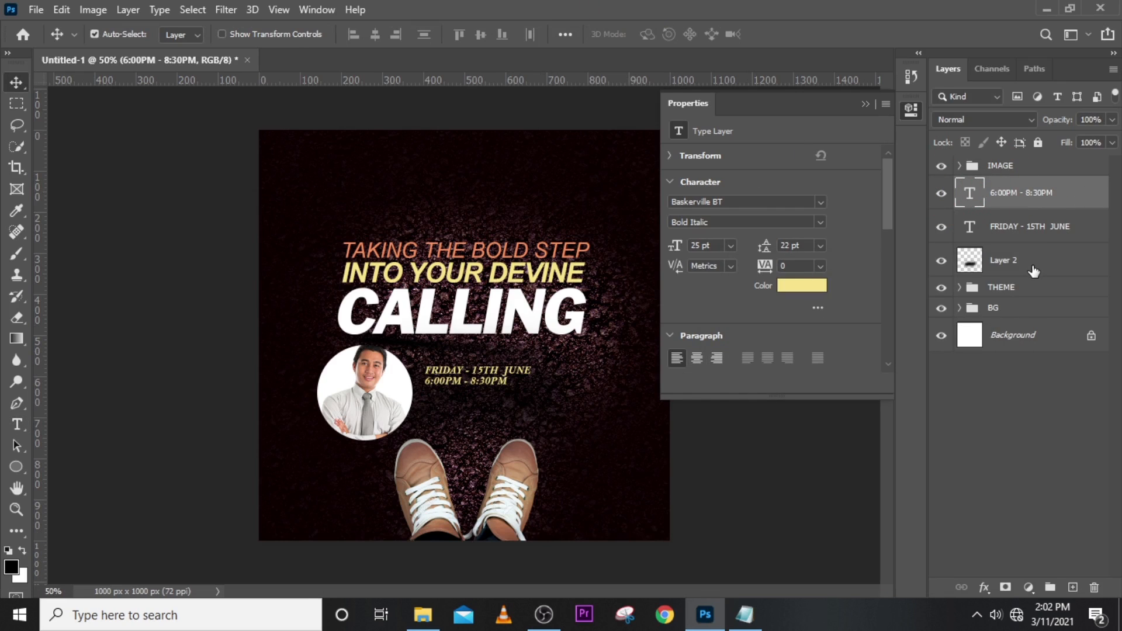
Duplicate the time text layer and nudge the copy down to form a third, evenly spaced line
key(ctrl+j)
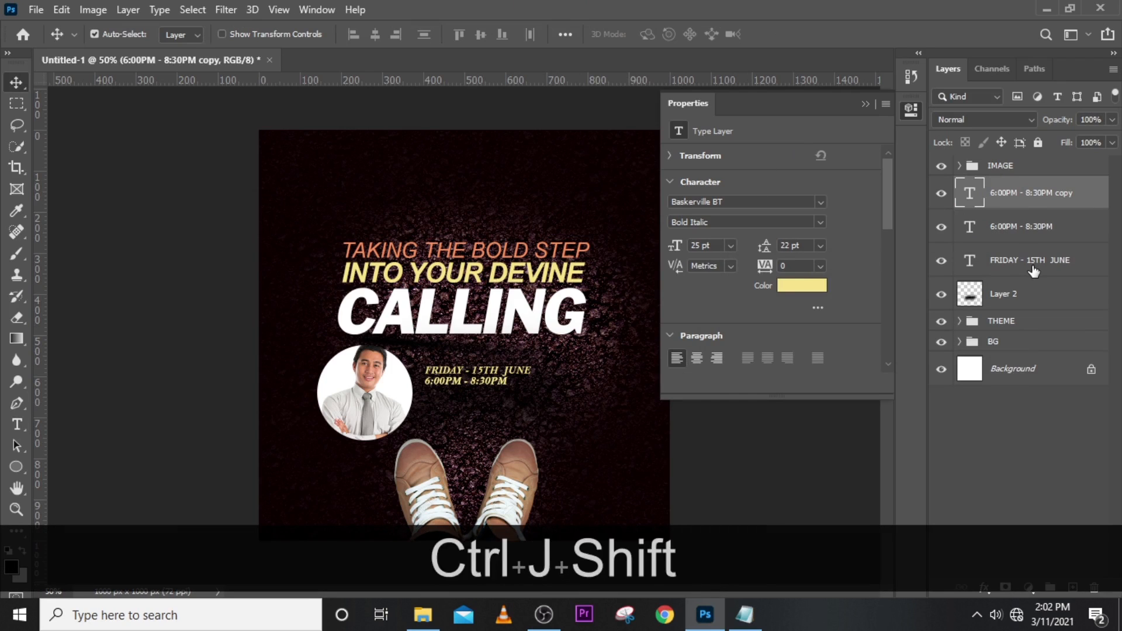
key(shift+Down)
key(shift+Down)
key(shift+Down)
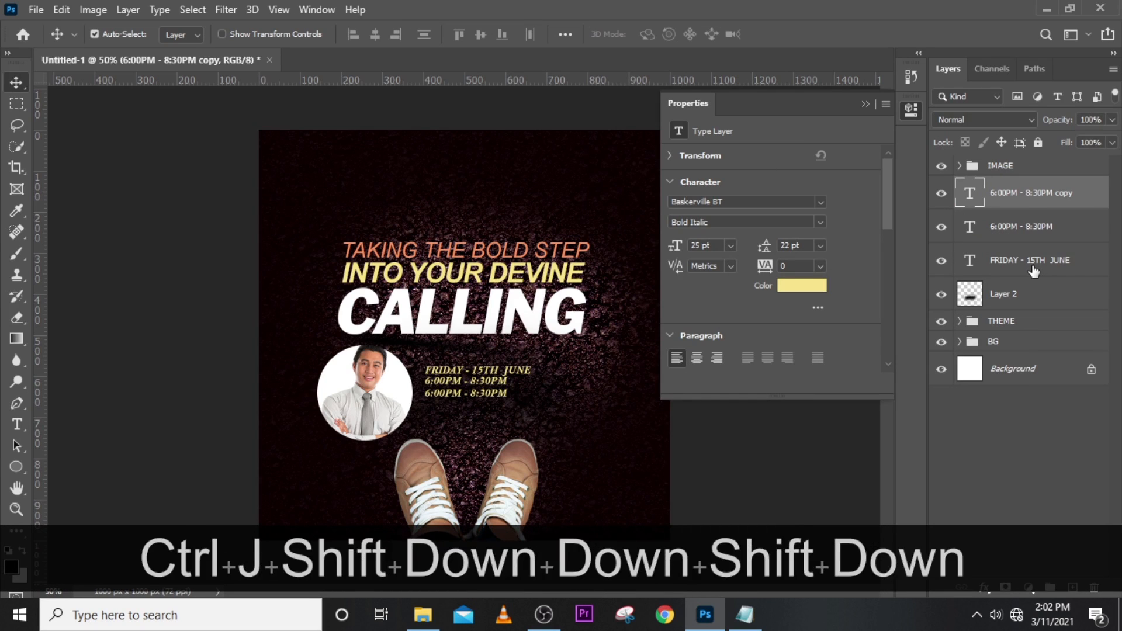
key(ctrl+Up)
key(ctrl+Up)
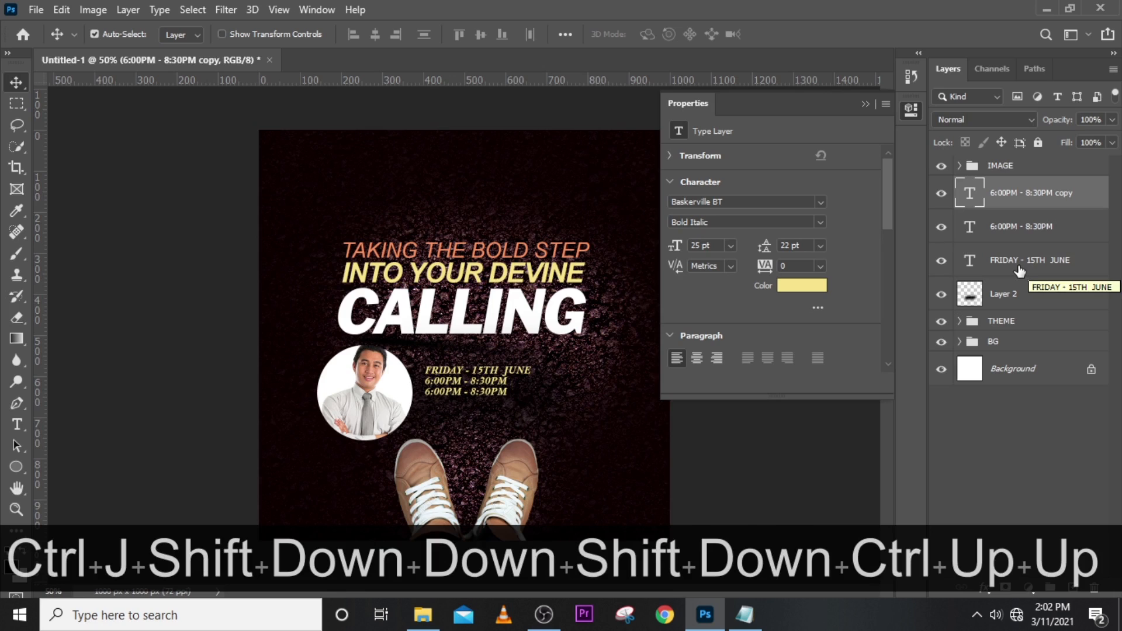
Replace the duplicated time line's text with "kINGDOM CHAPEL INT." copied from the Notepad file
click(744, 614)
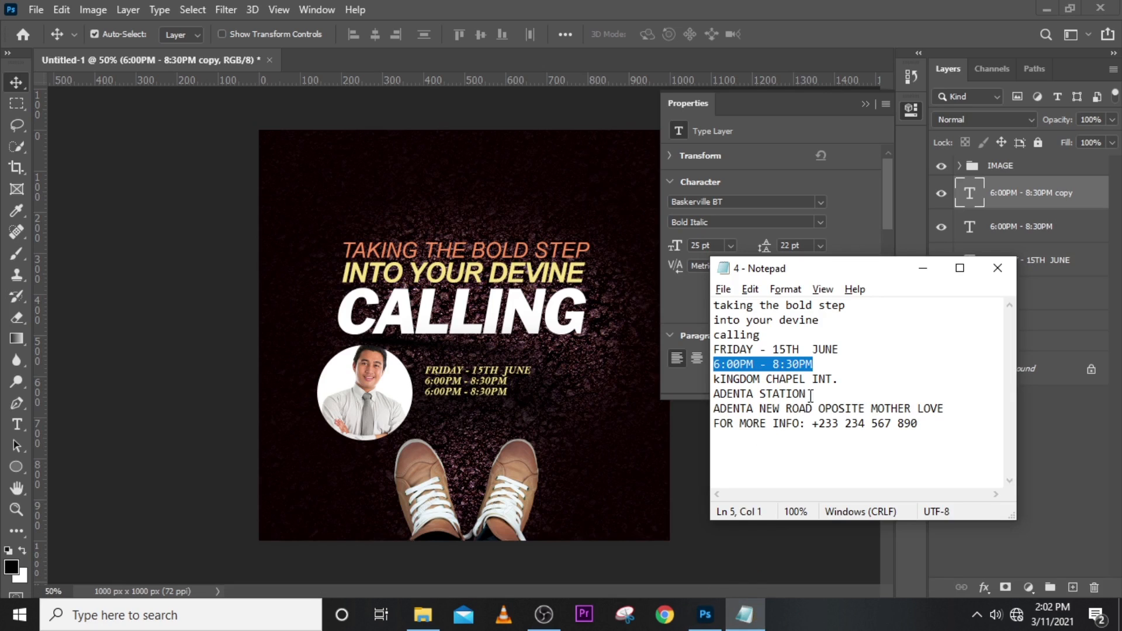
drag(845, 380, 696, 380)
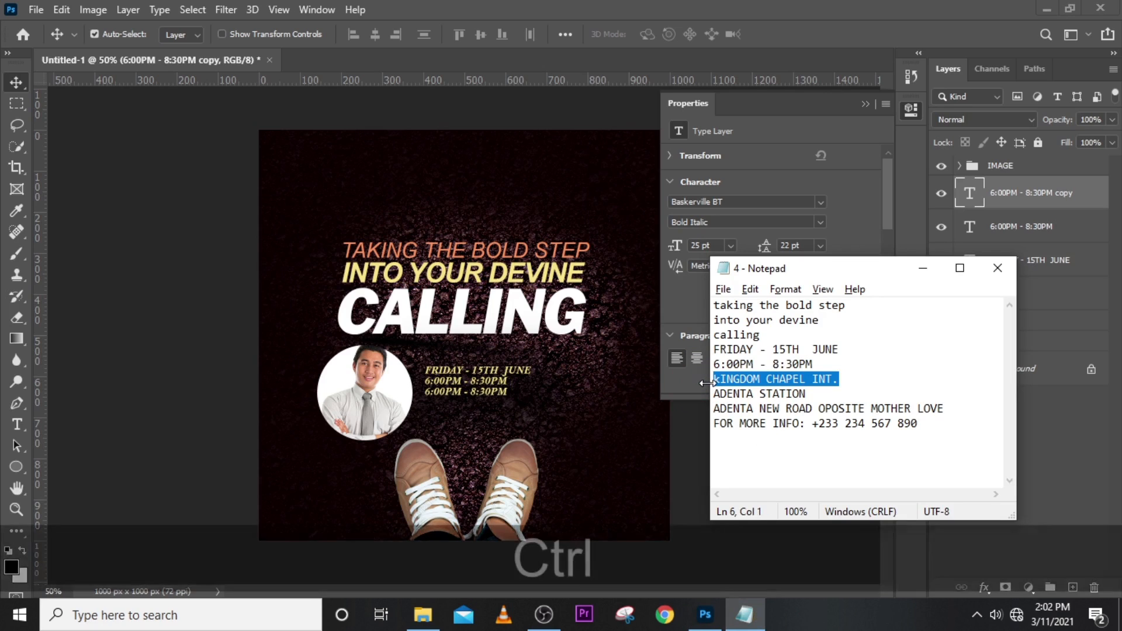
key(ctrl+c)
click(972, 190)
double_click(970, 194)
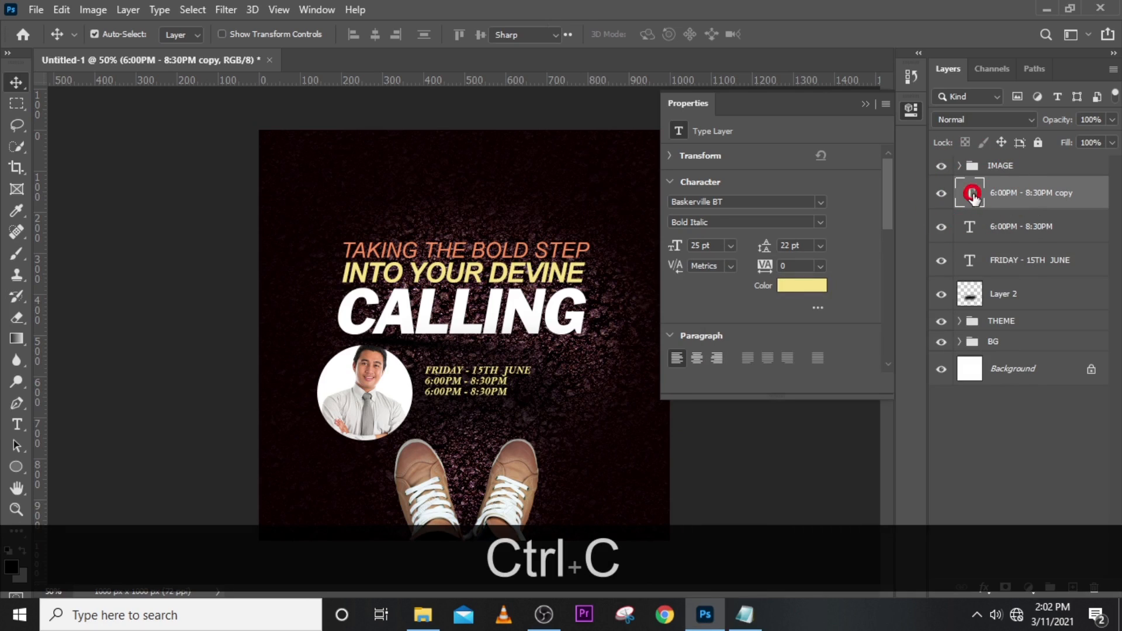
key(ctrl+v)
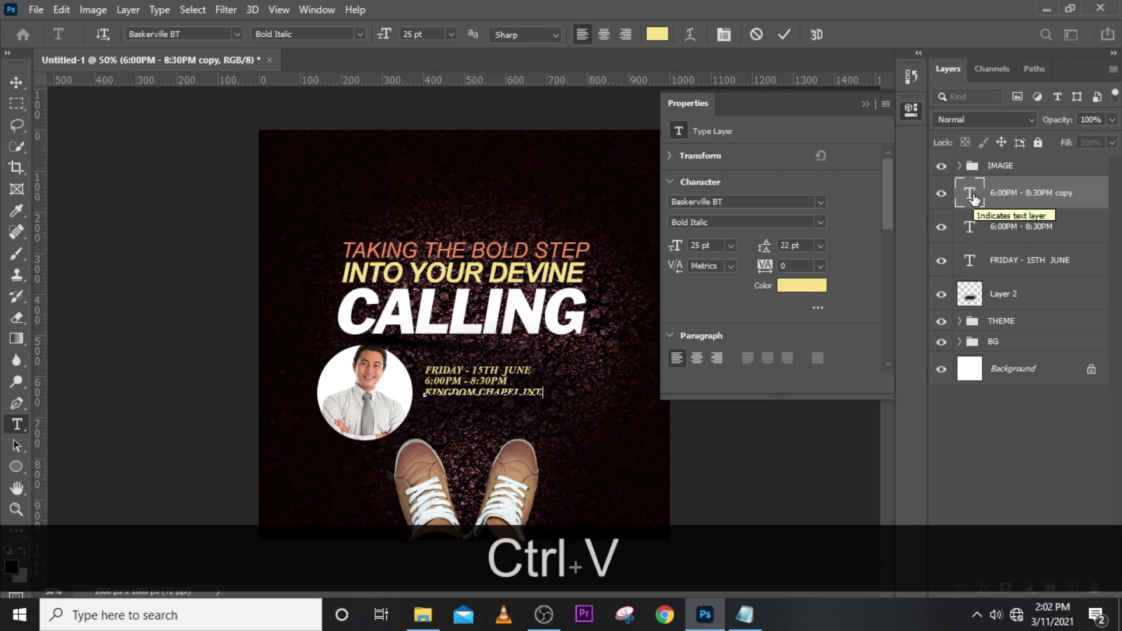
key(ctrl+Return)
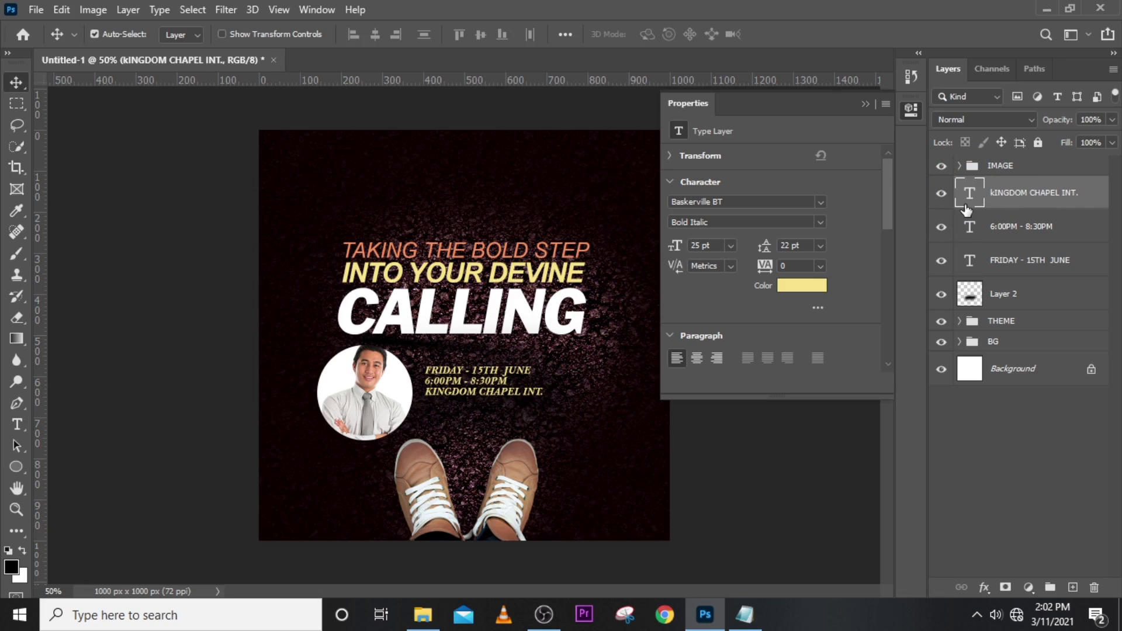
Change the font of the "kINGDOM CHAPEL INT." line to Arial
click(820, 203)
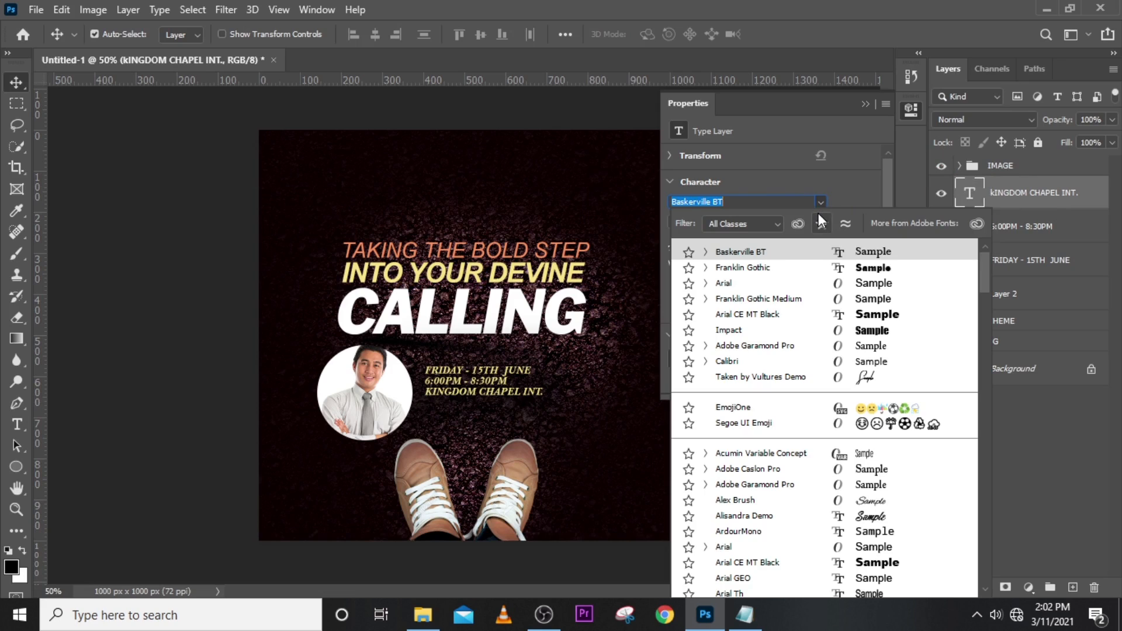
text(Arial)
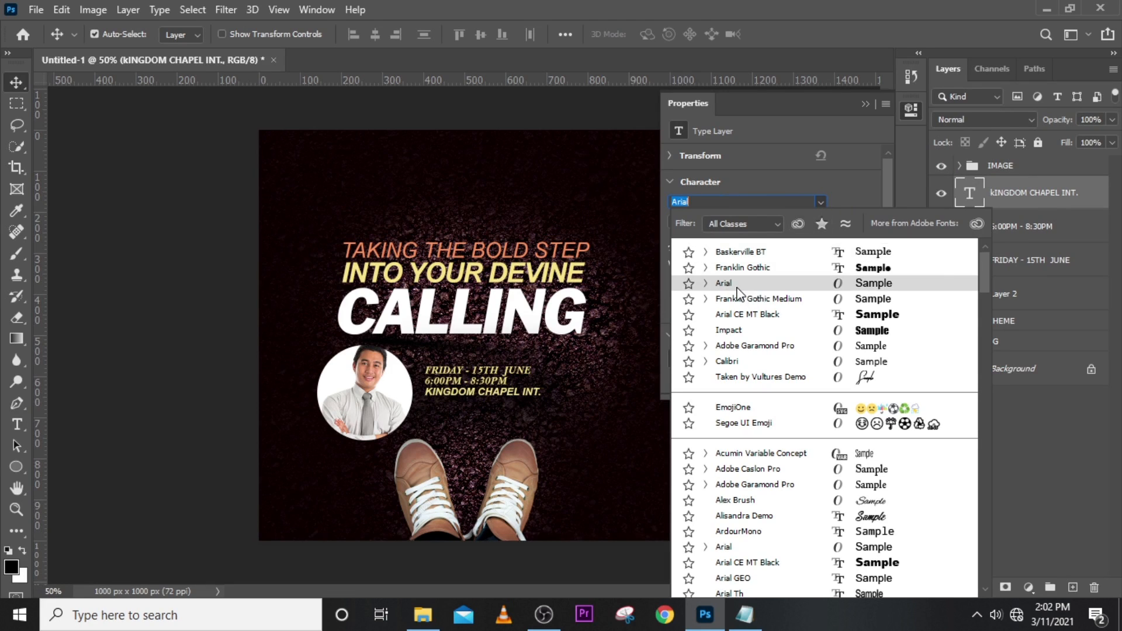
key(Return)
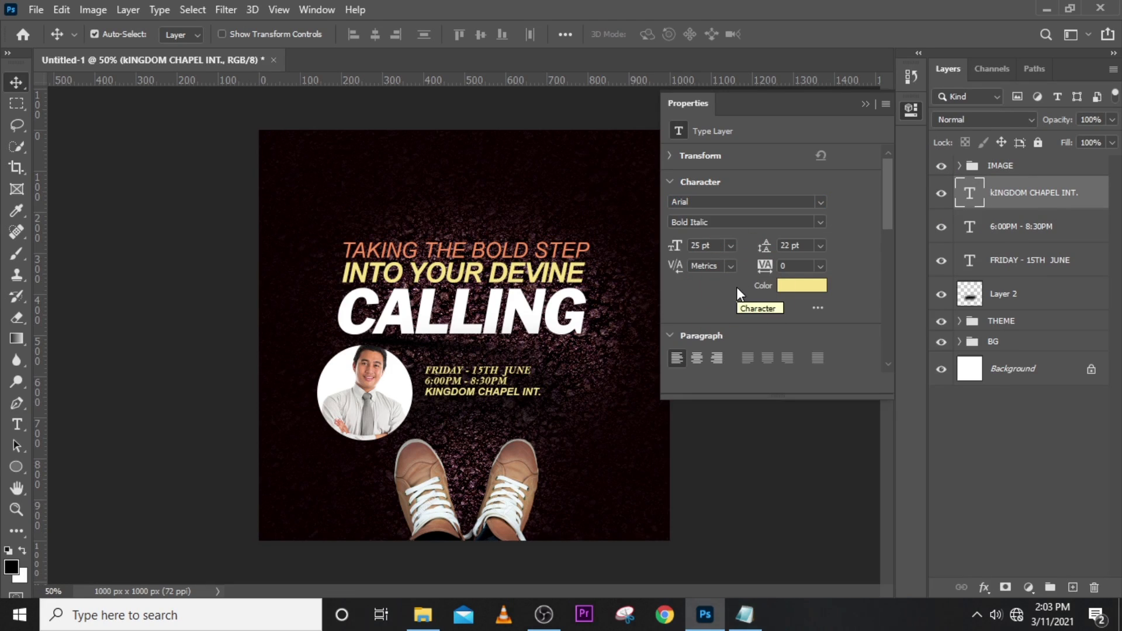
Set the text colour of the "kINGDOM CHAPEL INT." line to feb793
click(813, 289)
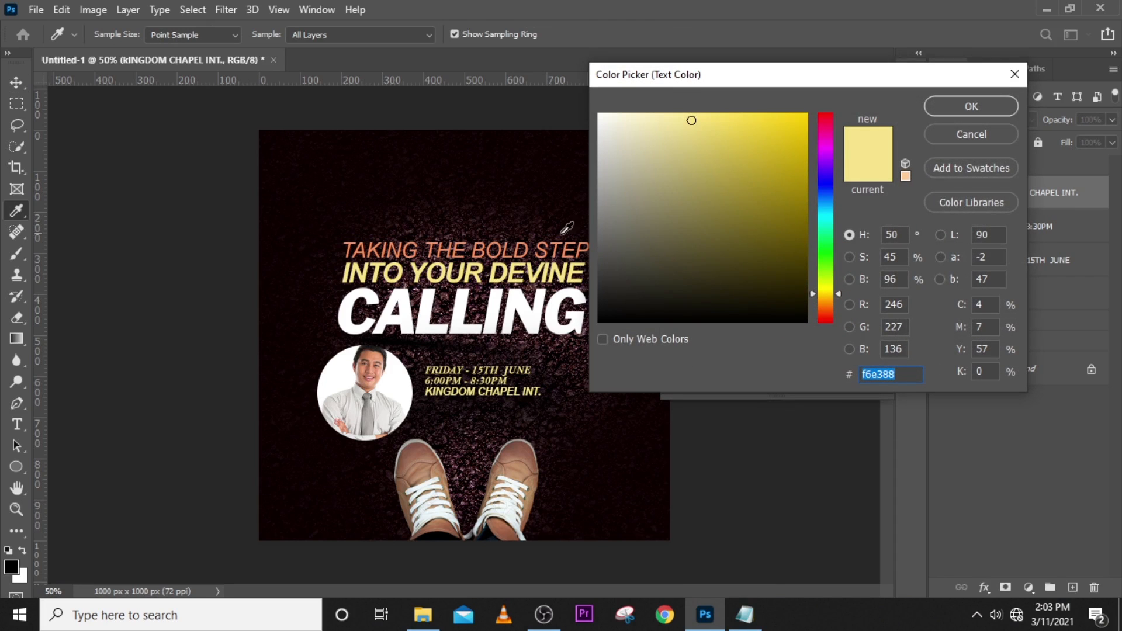
text(f)
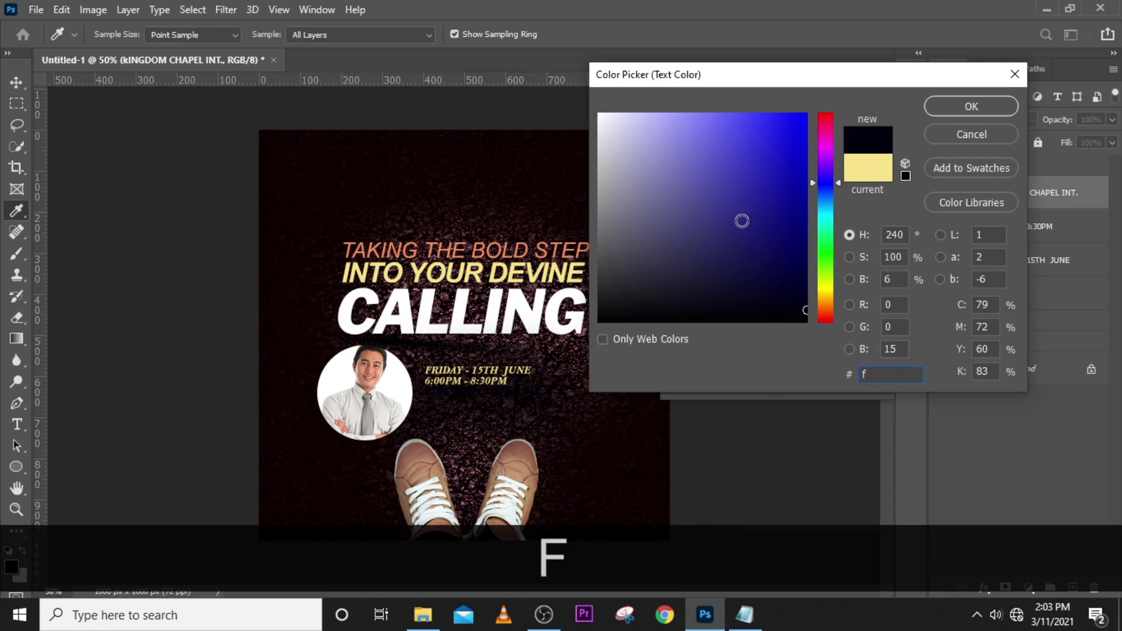
text(eb)
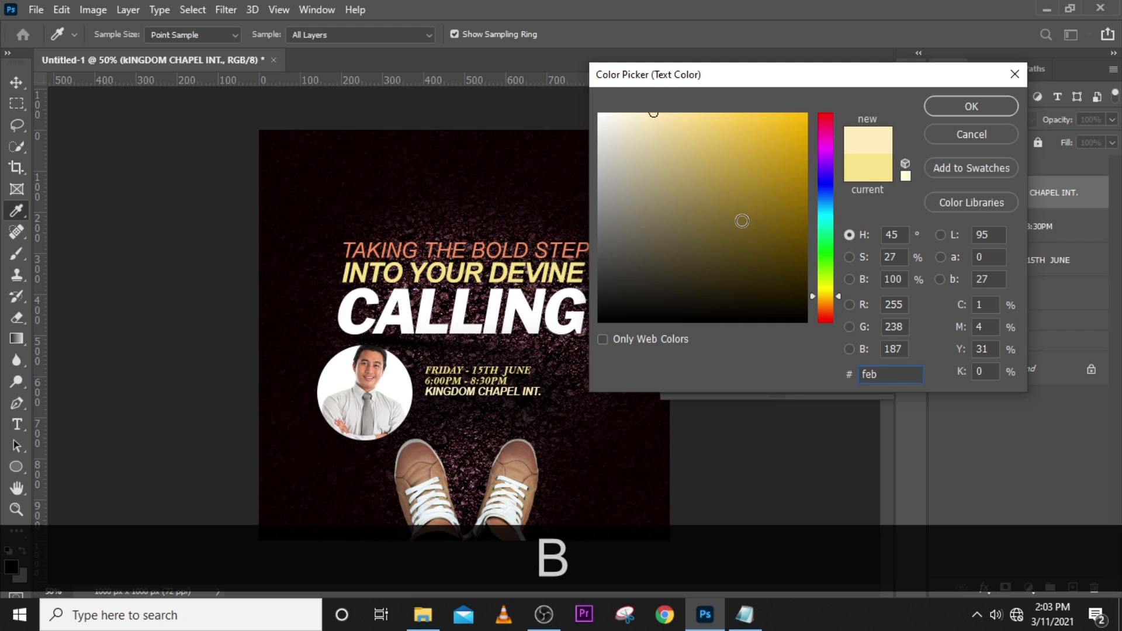
text(79)
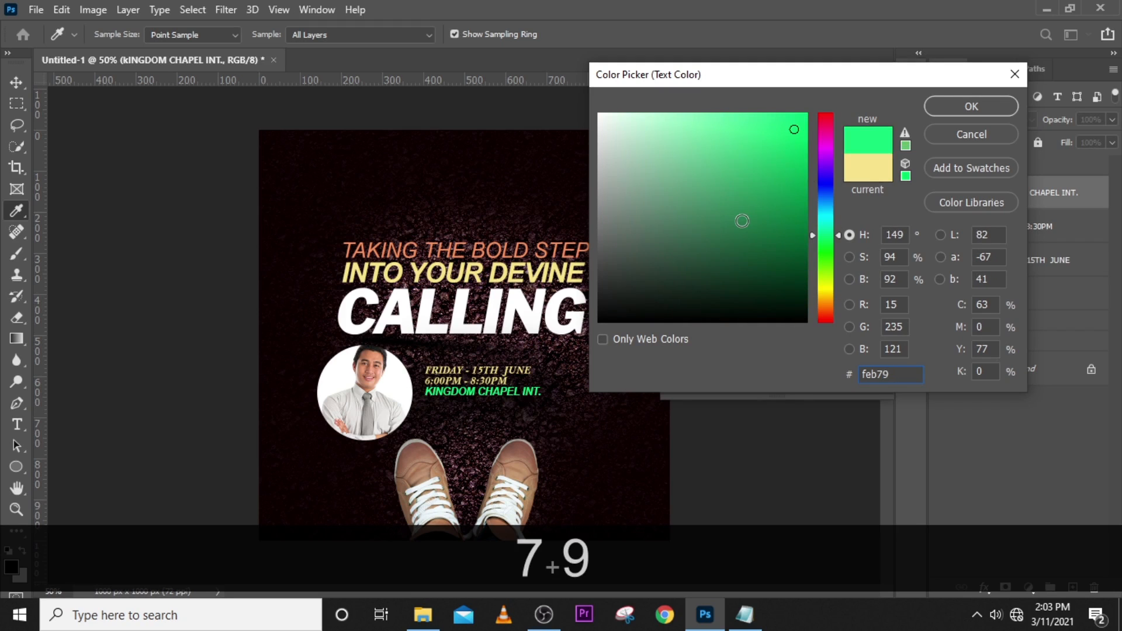
text(3)
key(Return)
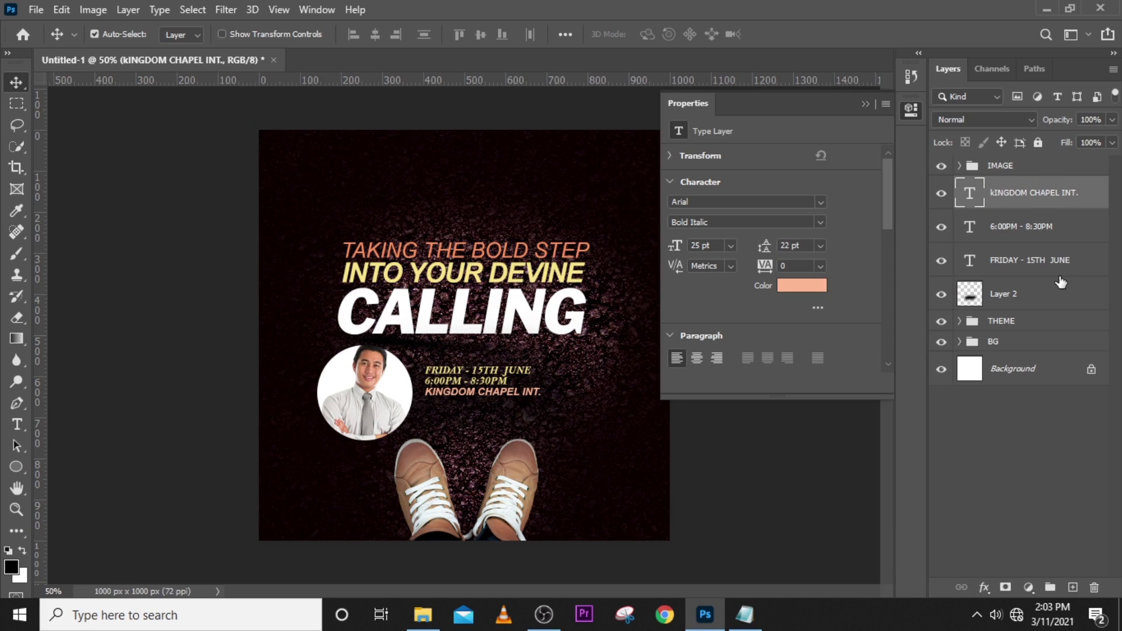
Duplicate the "kINGDOM CHAPEL INT." text layer and nudge the copy down to form a fourth line below it
key(ctrl+j)
key(shift+Down)
key(Down)
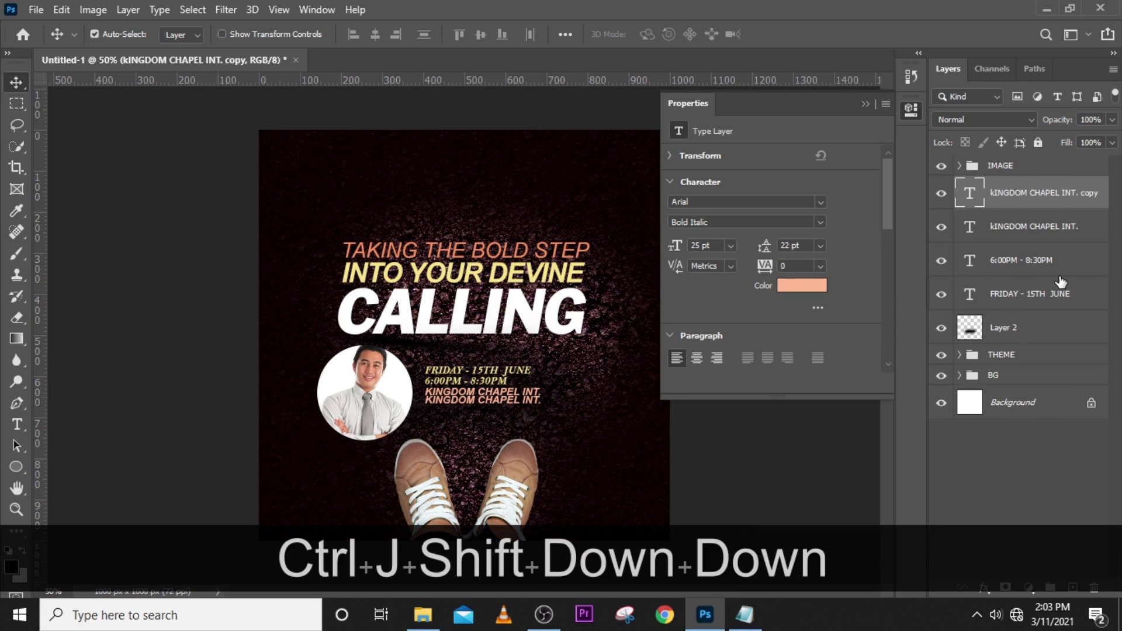
key(shift+Down)
key(Up)
key(Up)
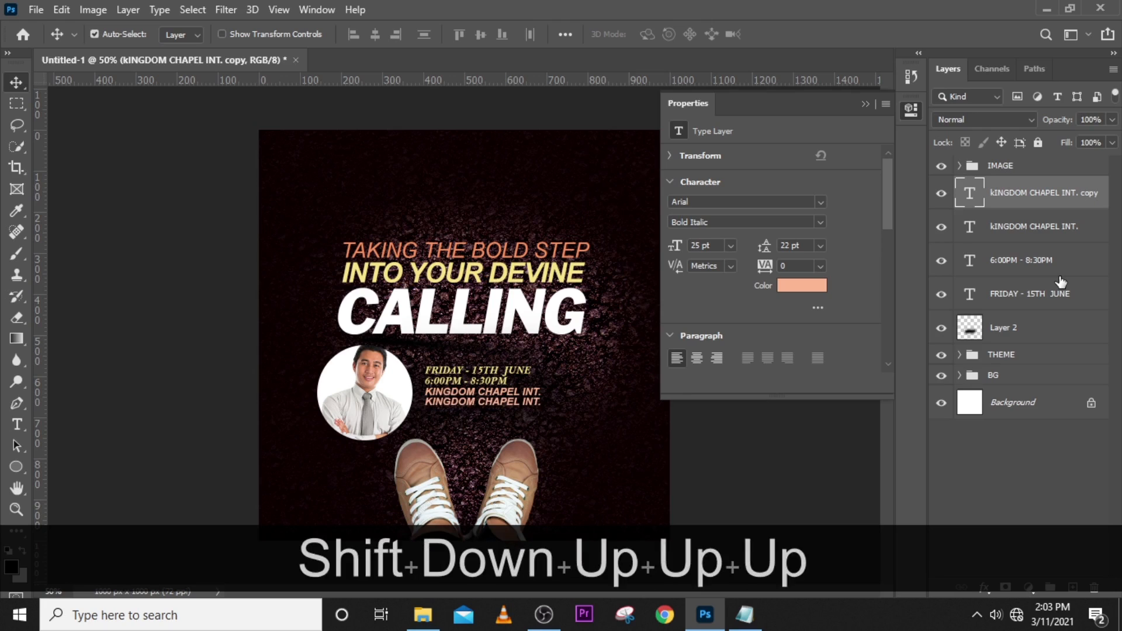
Nudge the duplicated fourth line up and replace its text with the venue's road address copied from the Notepad file
key(Up)
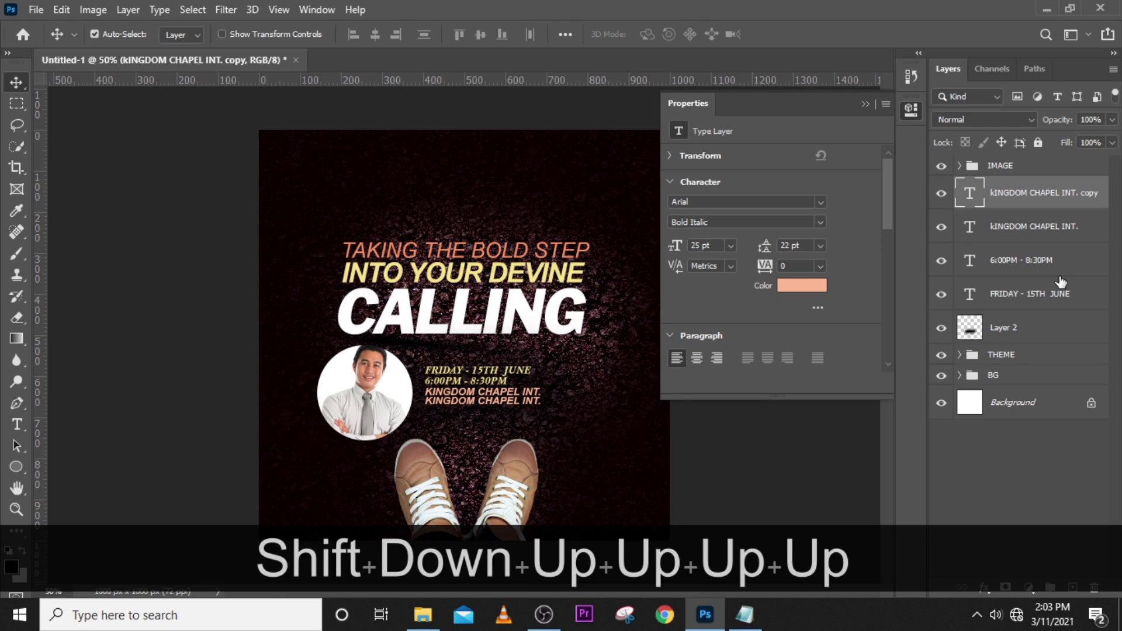
double_click(969, 193)
click(745, 615)
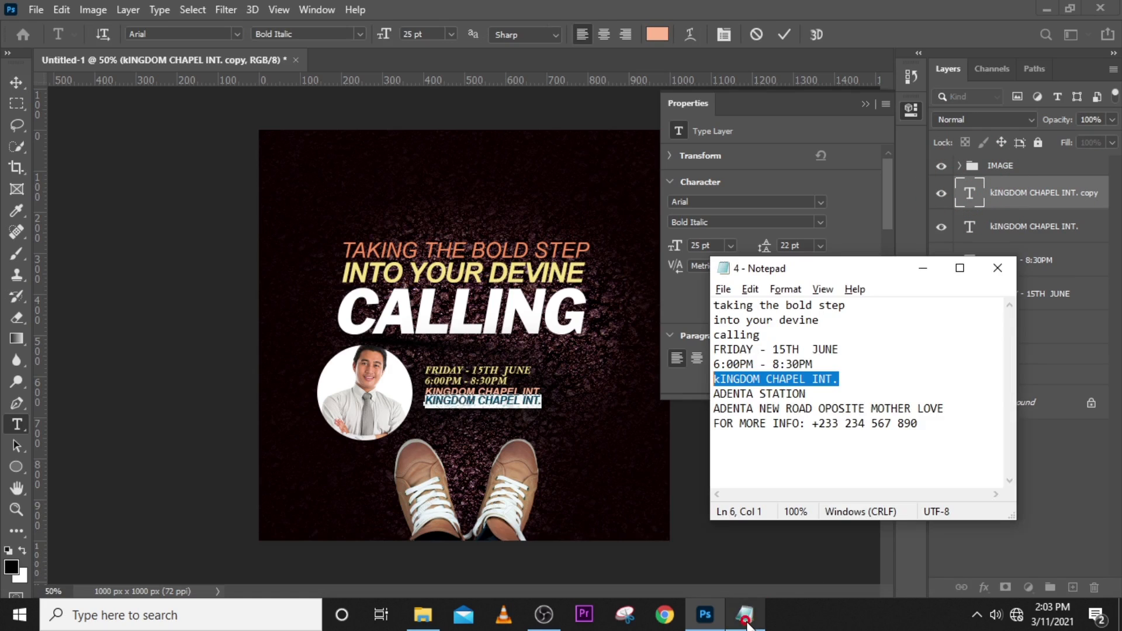
drag(944, 409, 712, 410)
key(ctrl+c)
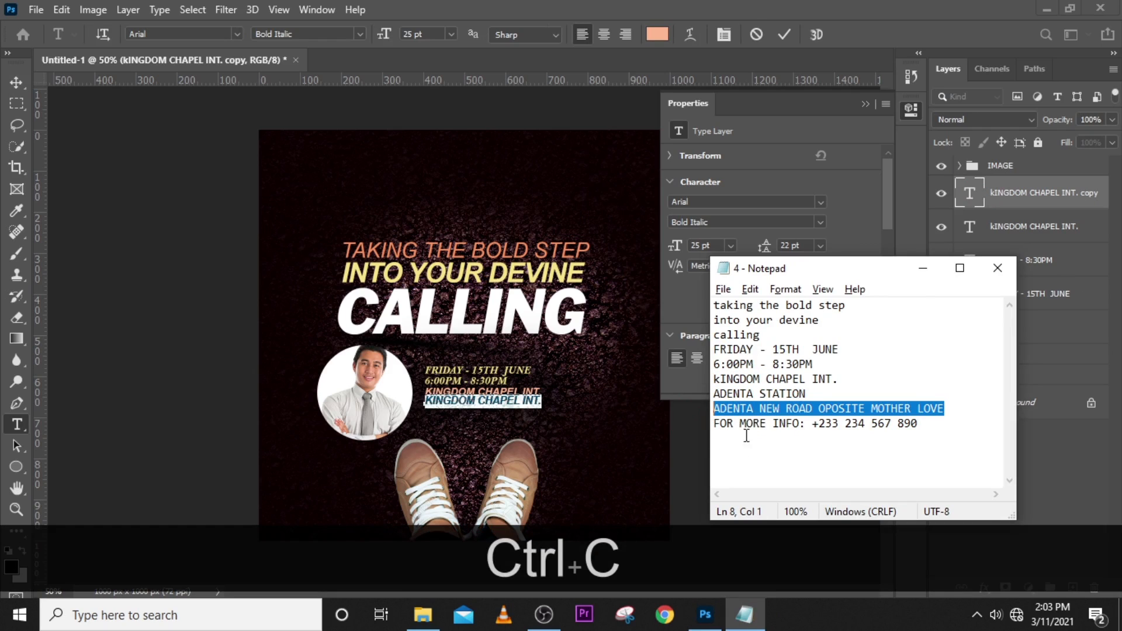
click(979, 203)
key(ctrl+v)
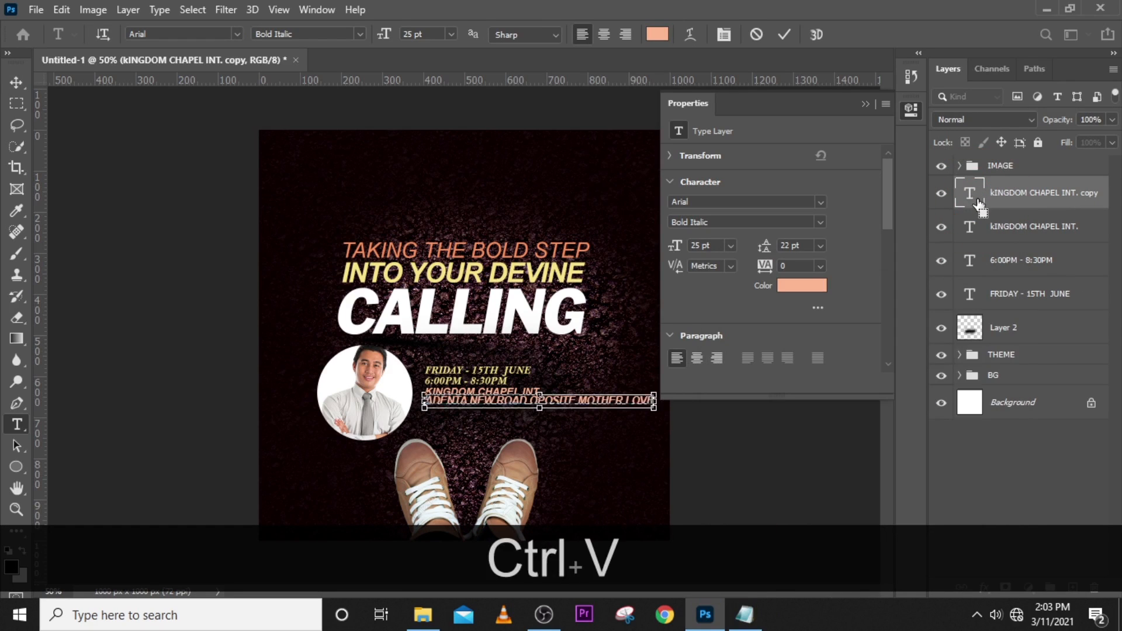
click(970, 196)
key(v)
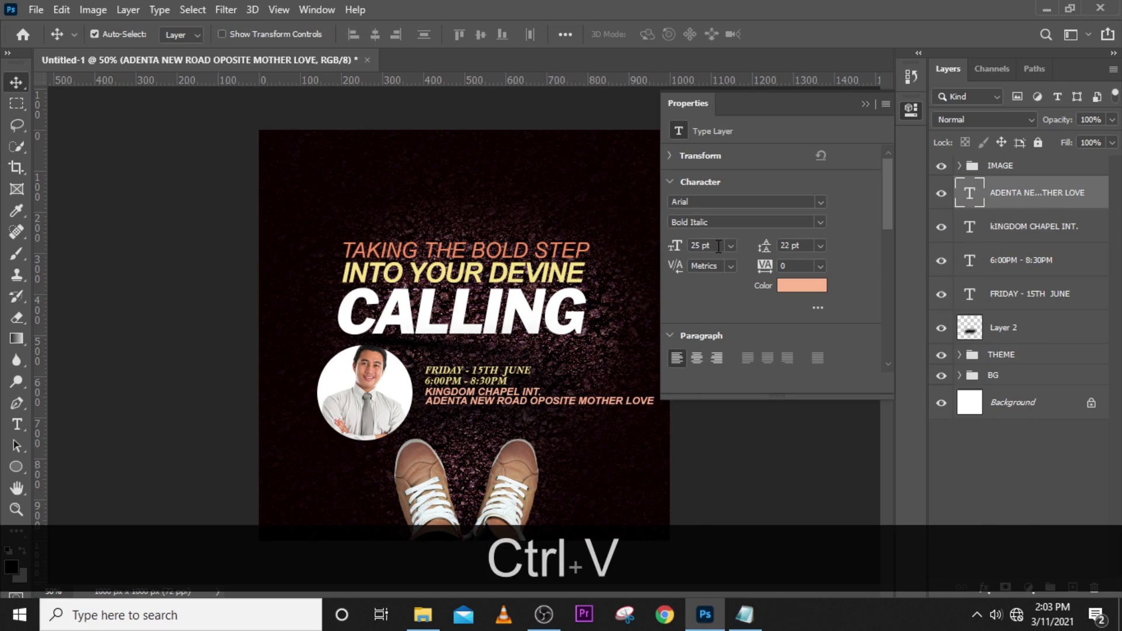
Set the road address line's font size to 16 pt and nudge it up closer to the "kINGDOM CHAPEL INT." line
click(719, 245)
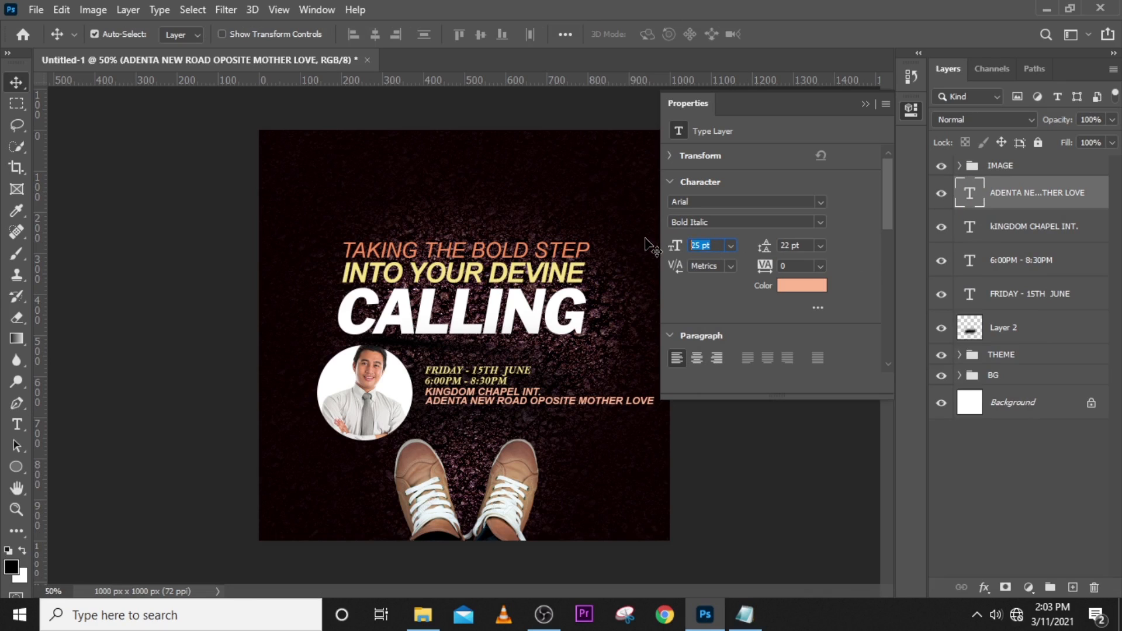
text(16)
key(Return)
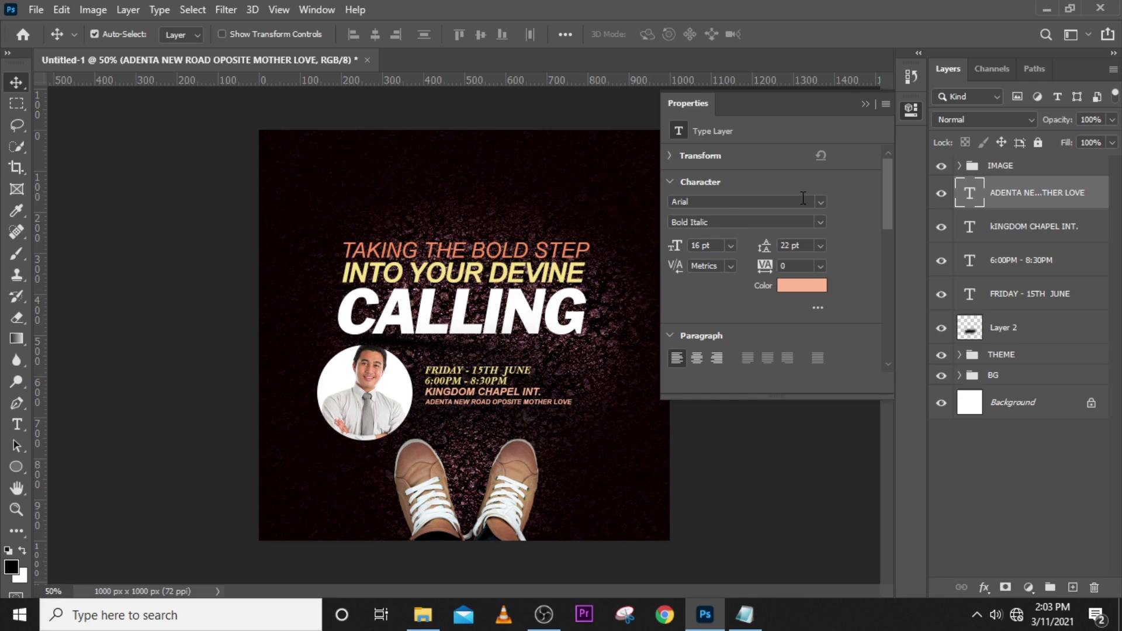
click(820, 202)
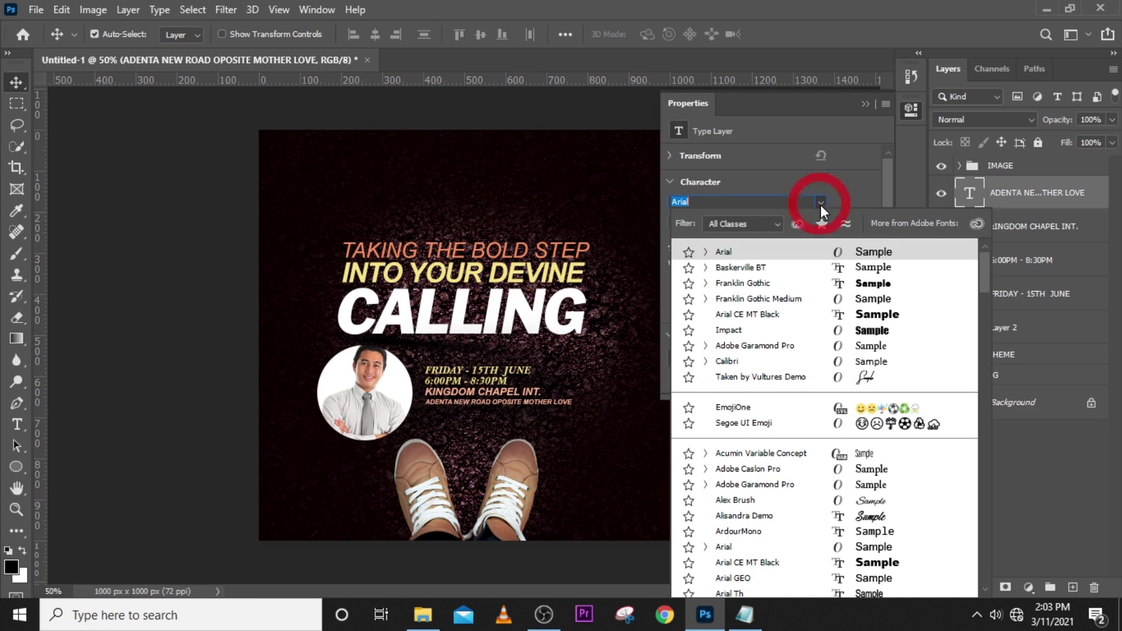
click(830, 189)
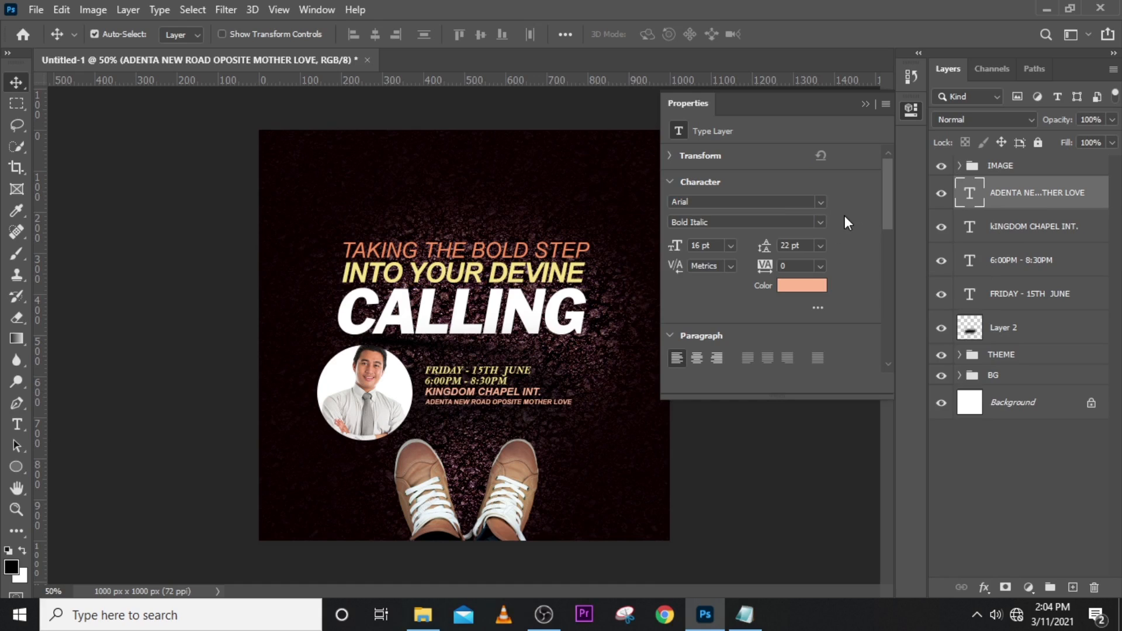
key(Up)
key(Up)
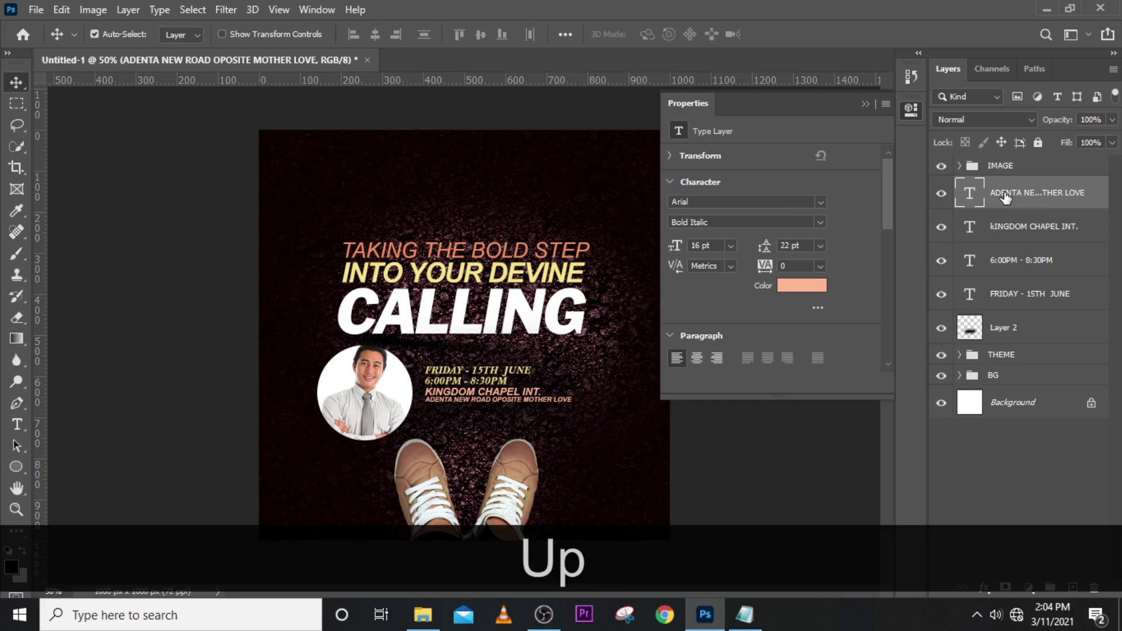
Duplicate the "kINGDOM CHAPEL INT." text layer and move the copy down below the road address line
click(989, 232)
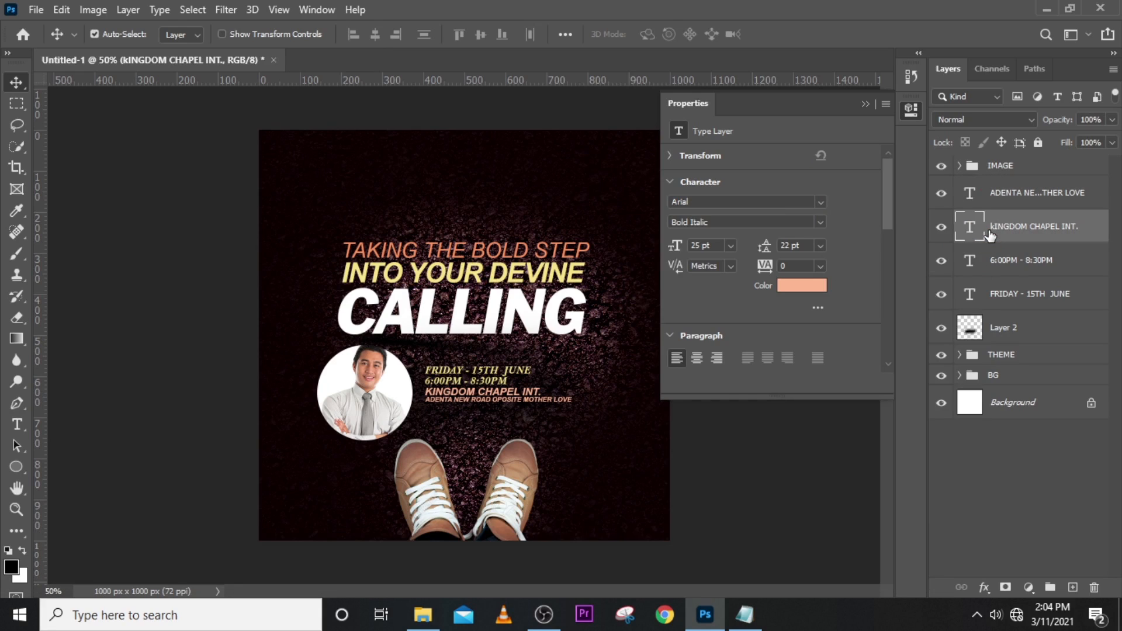
key(ctrl+j)
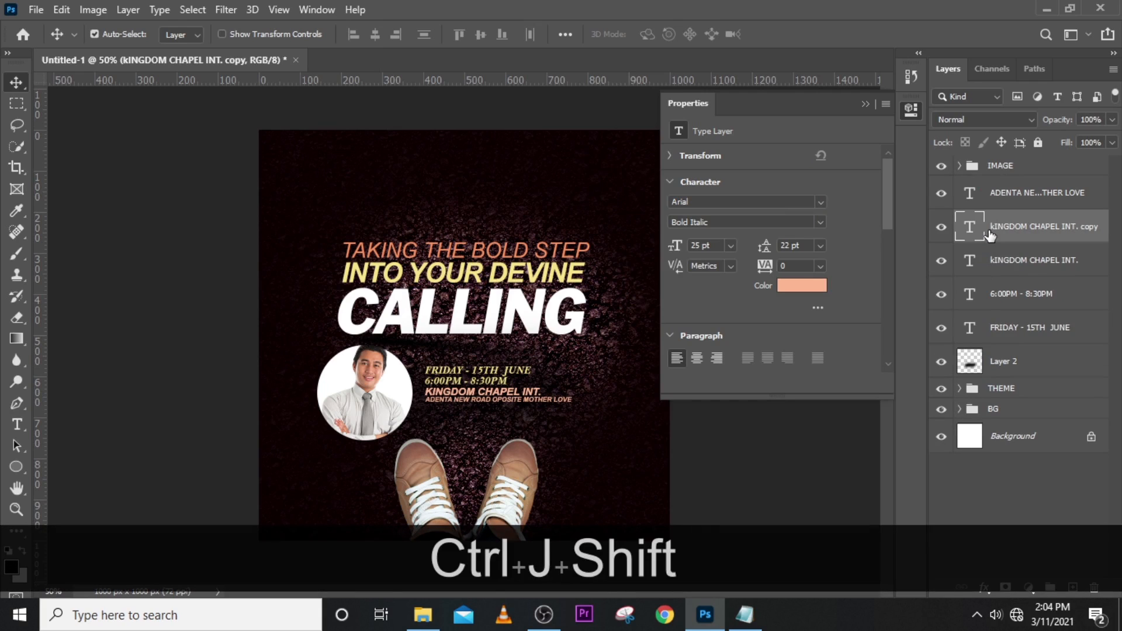
key(shift+Down)
key(shift+Down)
key(shift+Down)
key(shift+Down)
key(shift+Down)
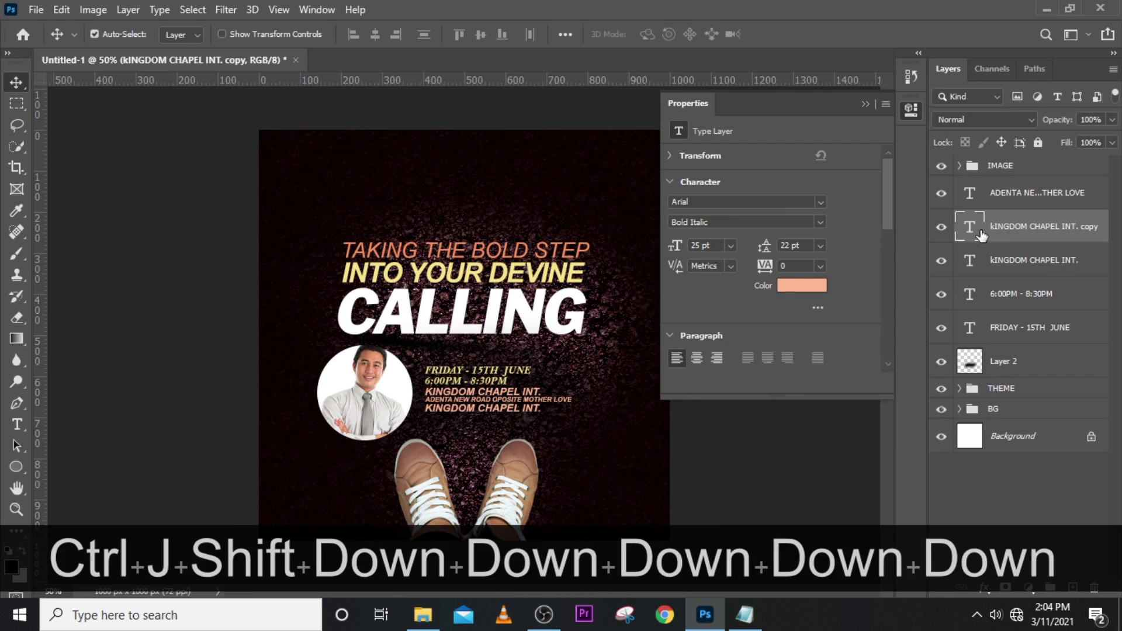
Replace the new duplicate's text with "ADENTA STATION" copied from the Notepad file
double_click(969, 227)
click(744, 614)
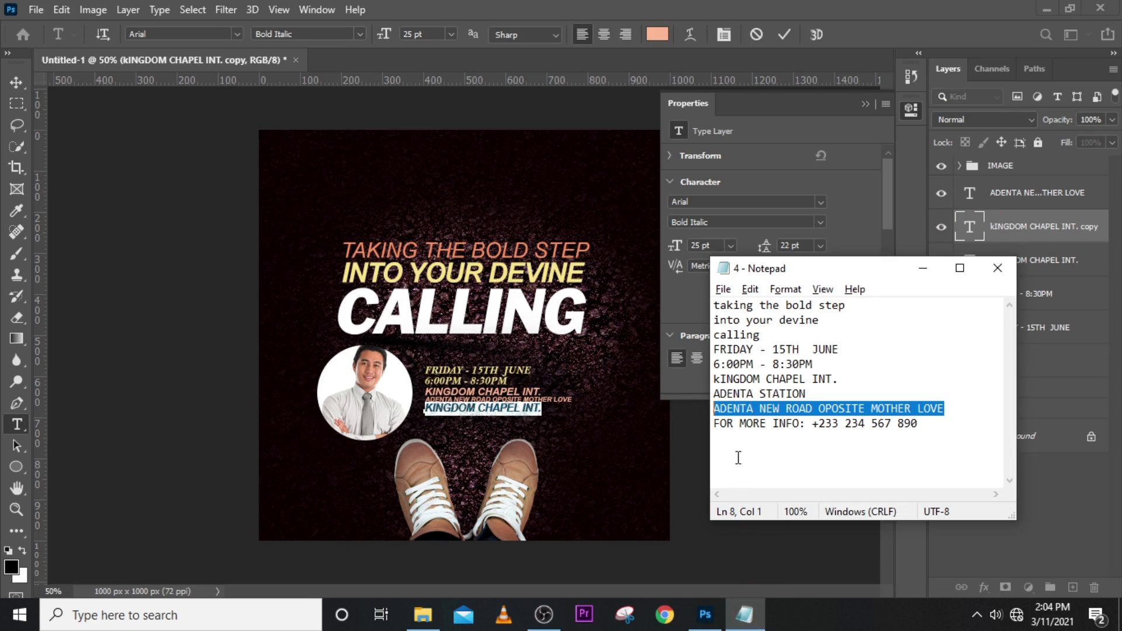
drag(820, 395, 714, 394)
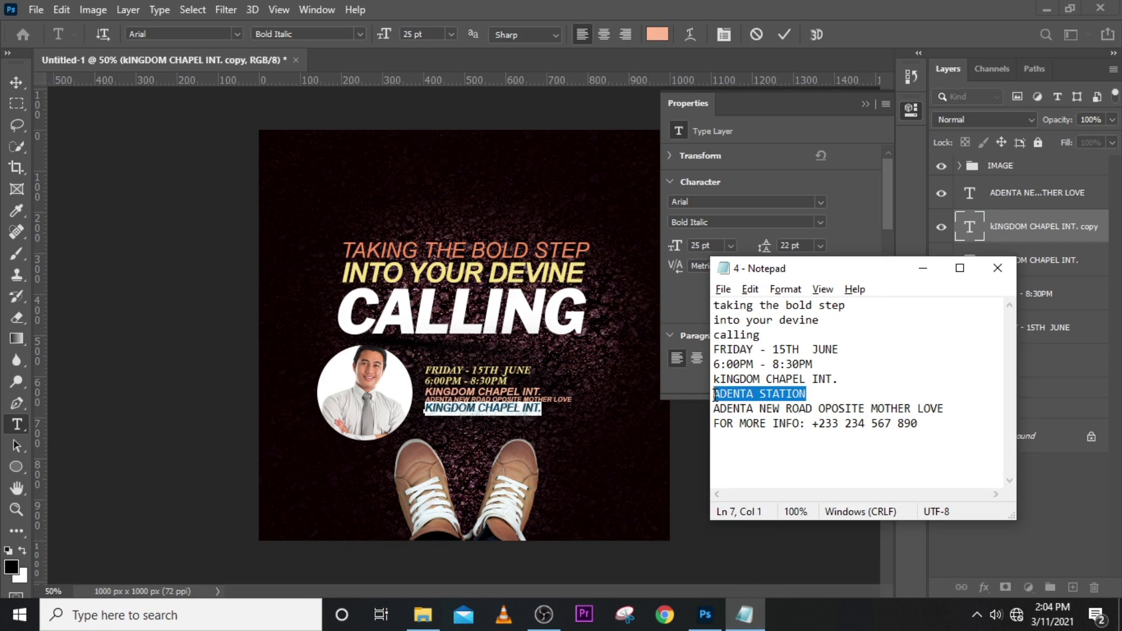
key(ctrl+c)
click(923, 269)
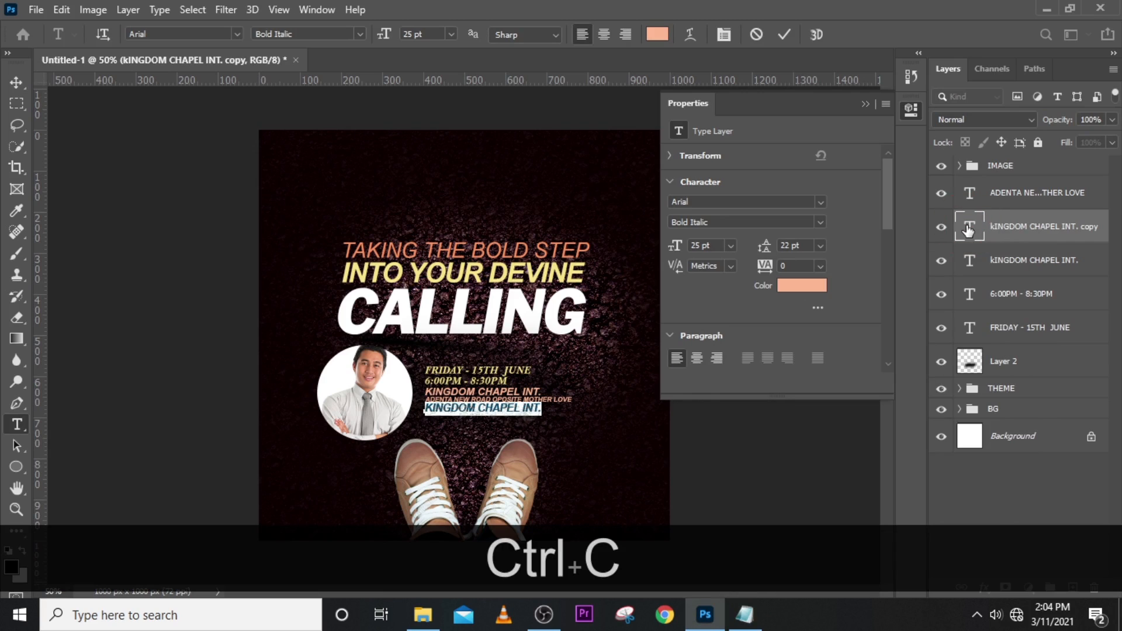
double_click(969, 228)
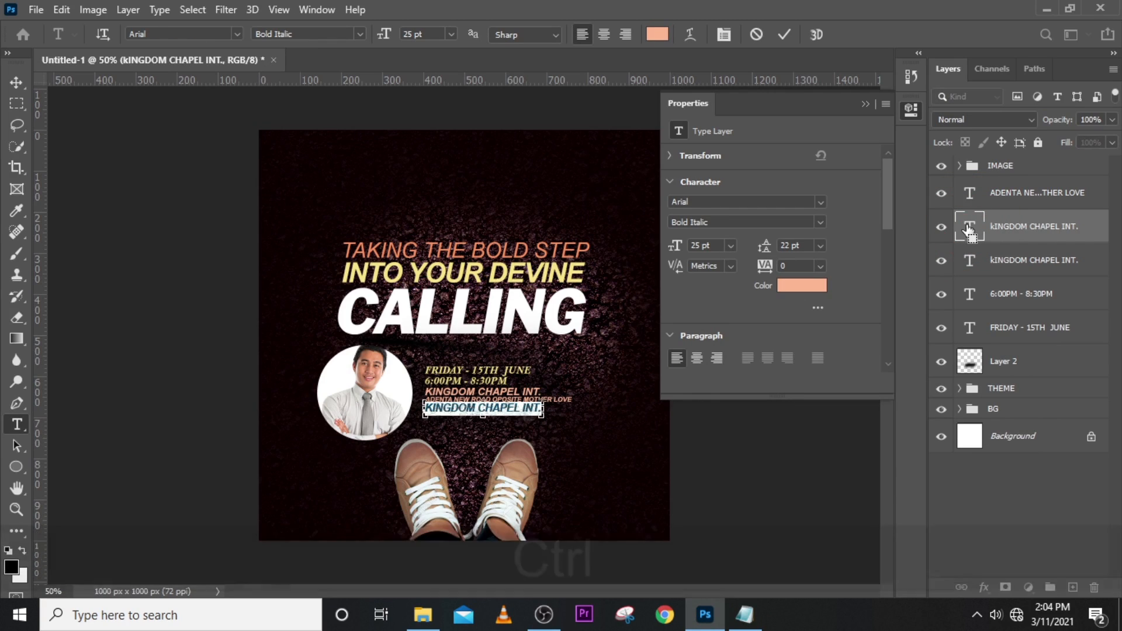
key(ctrl+v)
key(Escape)
key(v)
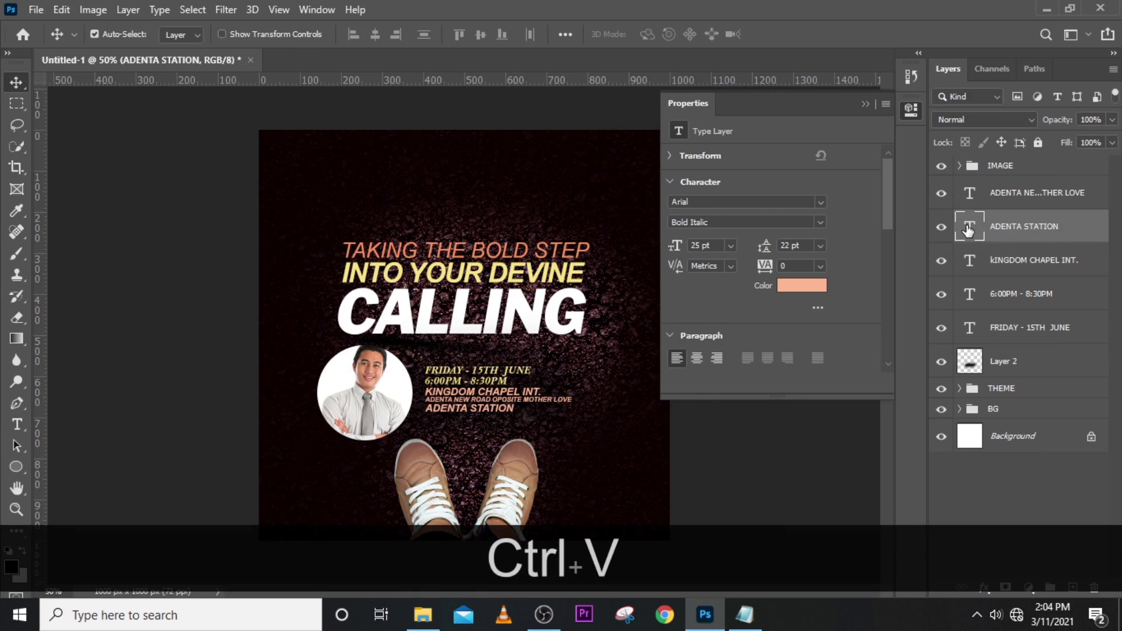
Set the "ADENTA STATION" line's font size to 31 pt and its text colour to ffffff
click(709, 246)
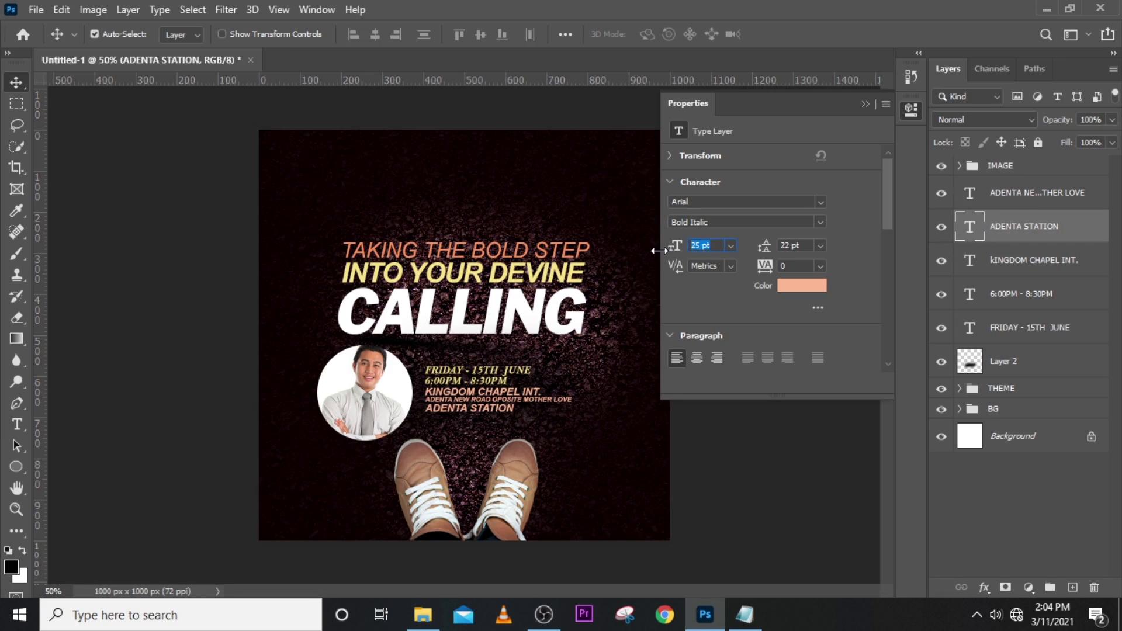
text(31)
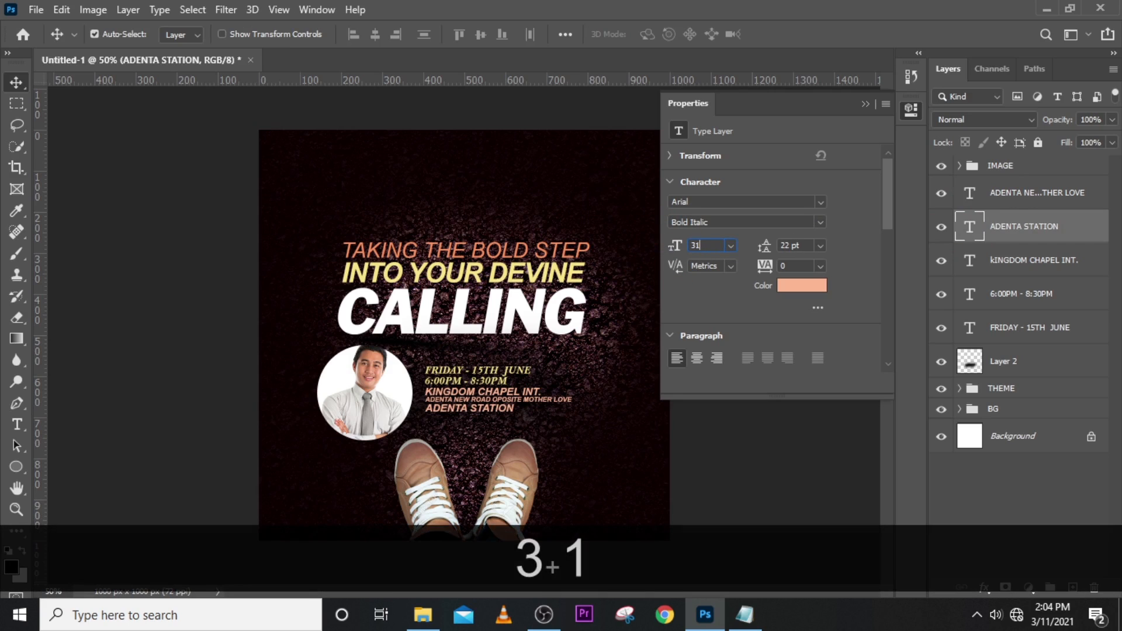
key(Return)
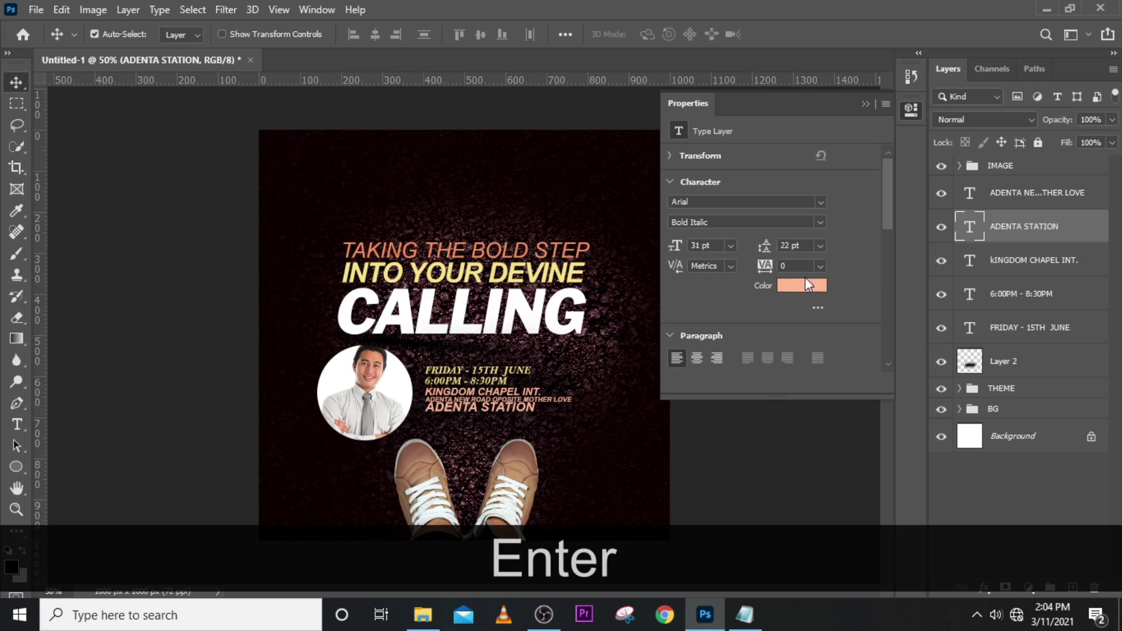
click(783, 286)
text(ffffff)
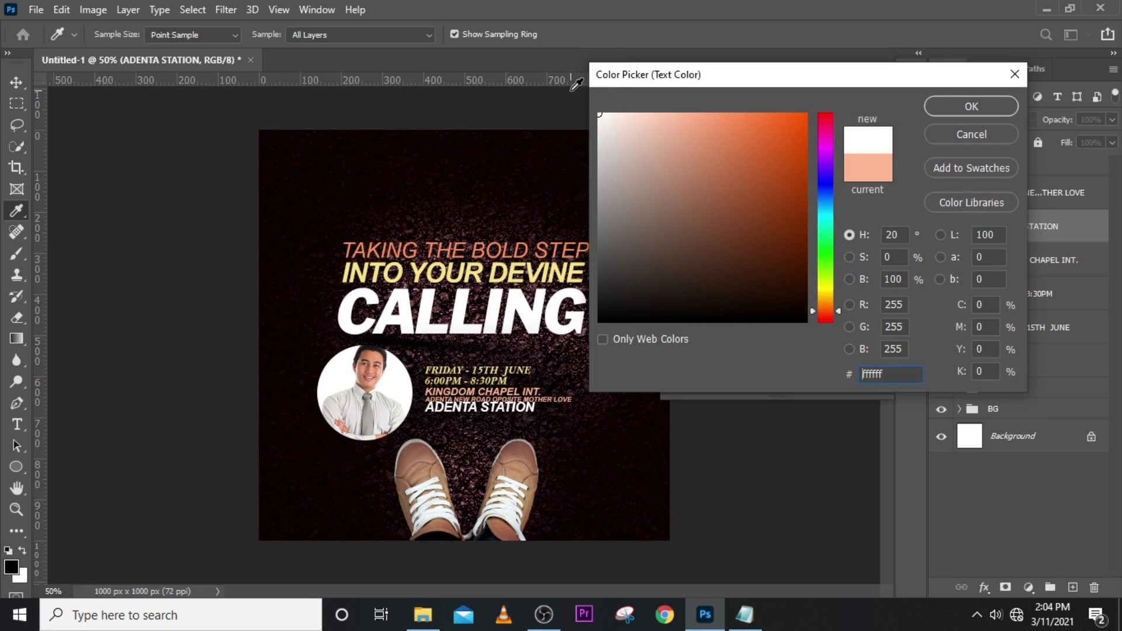
click(953, 106)
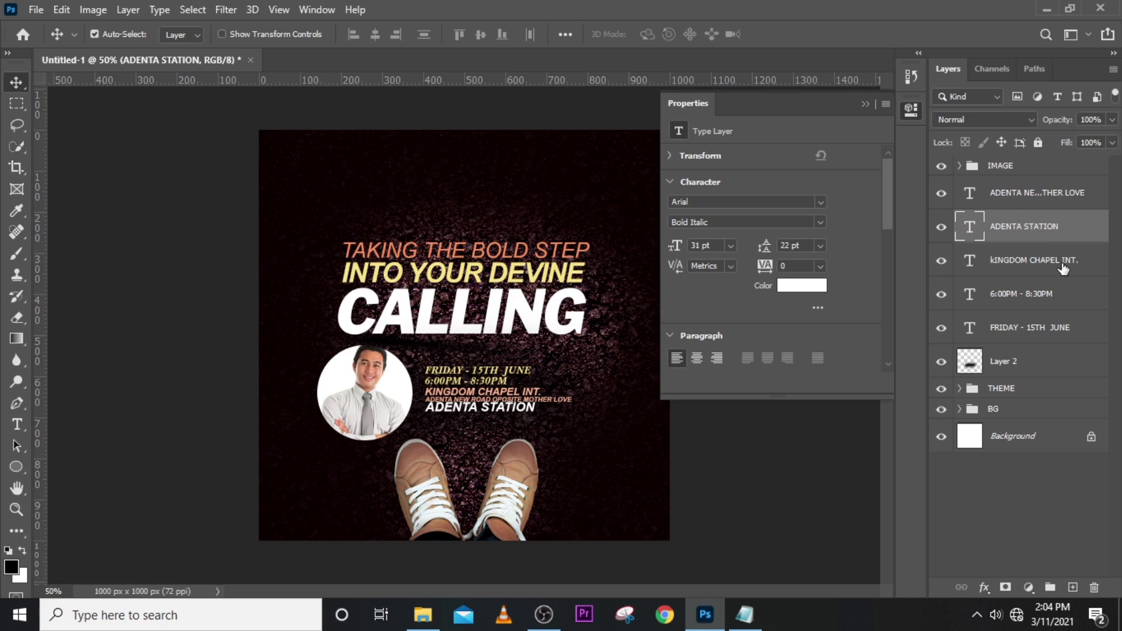
Nudge the "ADENTA STATION" line slightly down and left to clear and align with the road address line above
key(v)
key(Down)
key(Down)
key(Down)
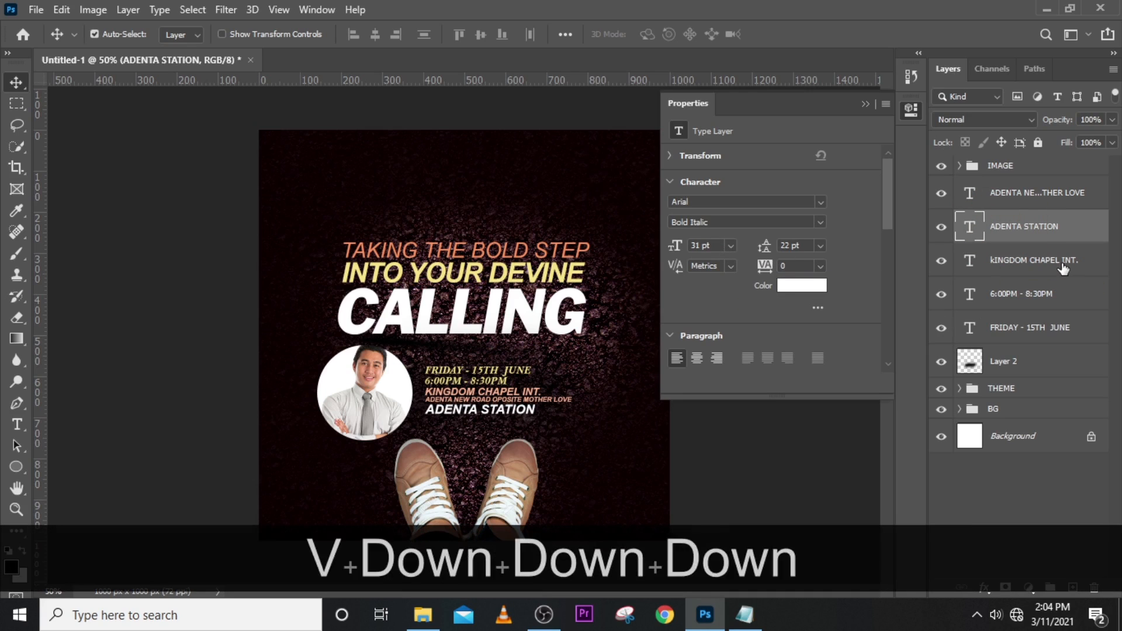
key(Left)
key(Left)
key(Left)
key(Up)
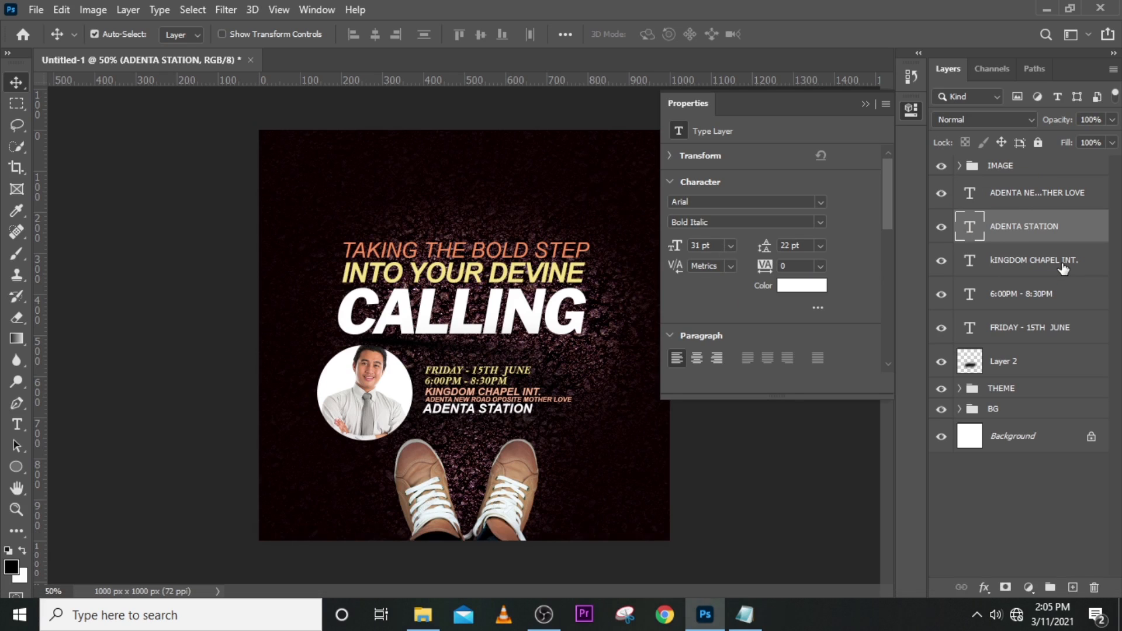
Nudge the three venue lines down together by three increments, and the road address line down by one more
key(ctrl+equal)
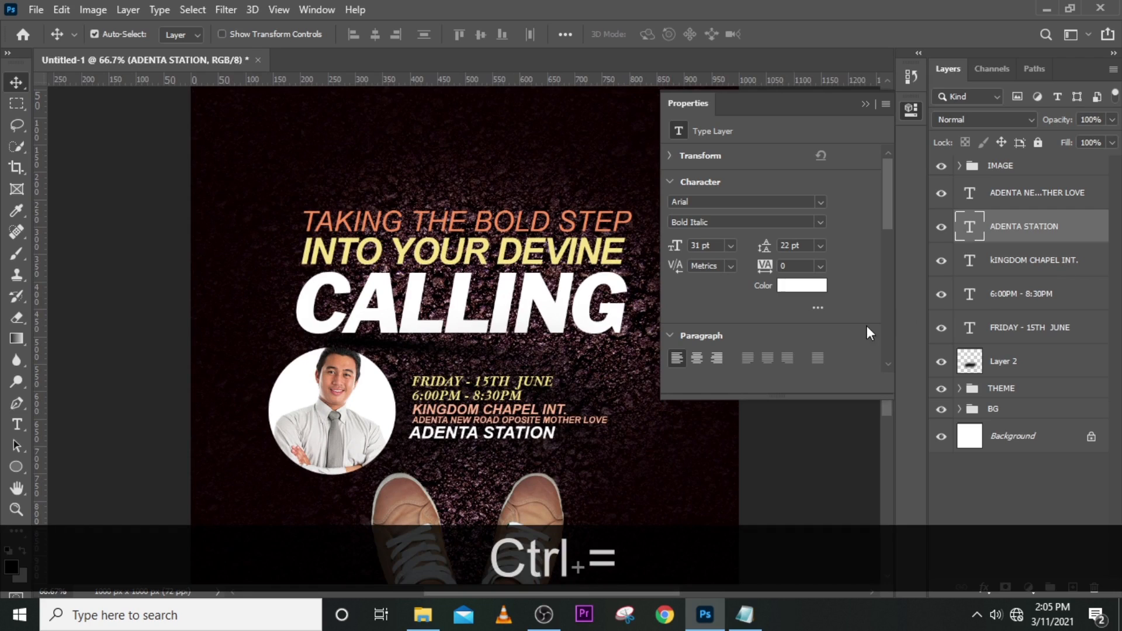
scroll(565, 301, down, 1)
scroll(564, 305, down, 1)
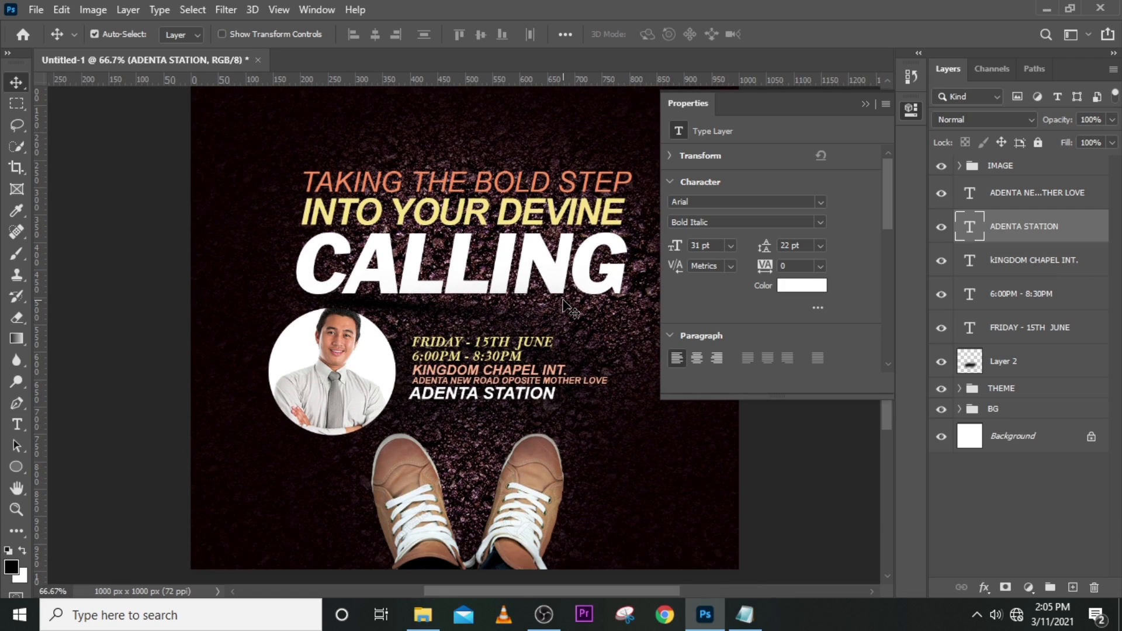
click(1011, 258)
ctrl+click(1015, 229)
ctrl+click(1013, 195)
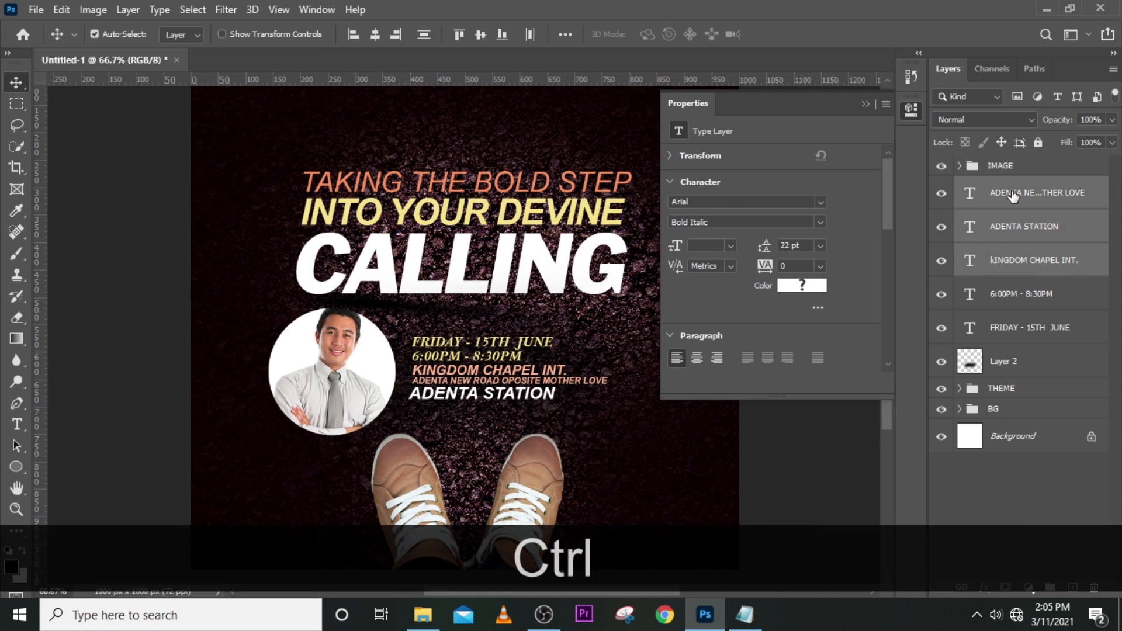
key(v)
key(Down)
key(Down)
key(Down)
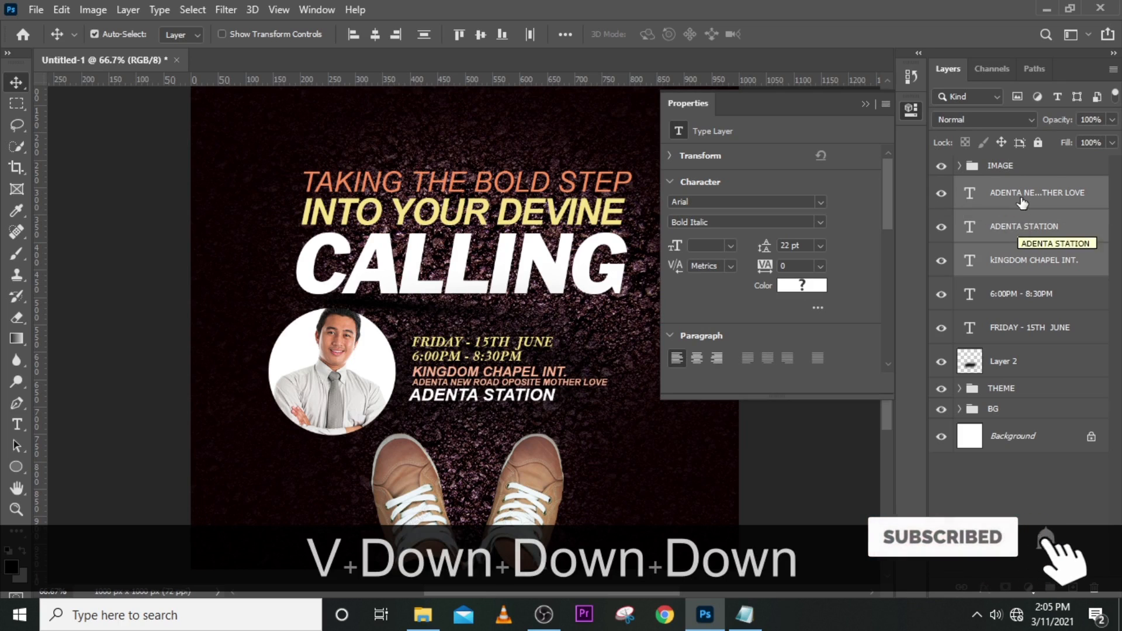
click(1022, 198)
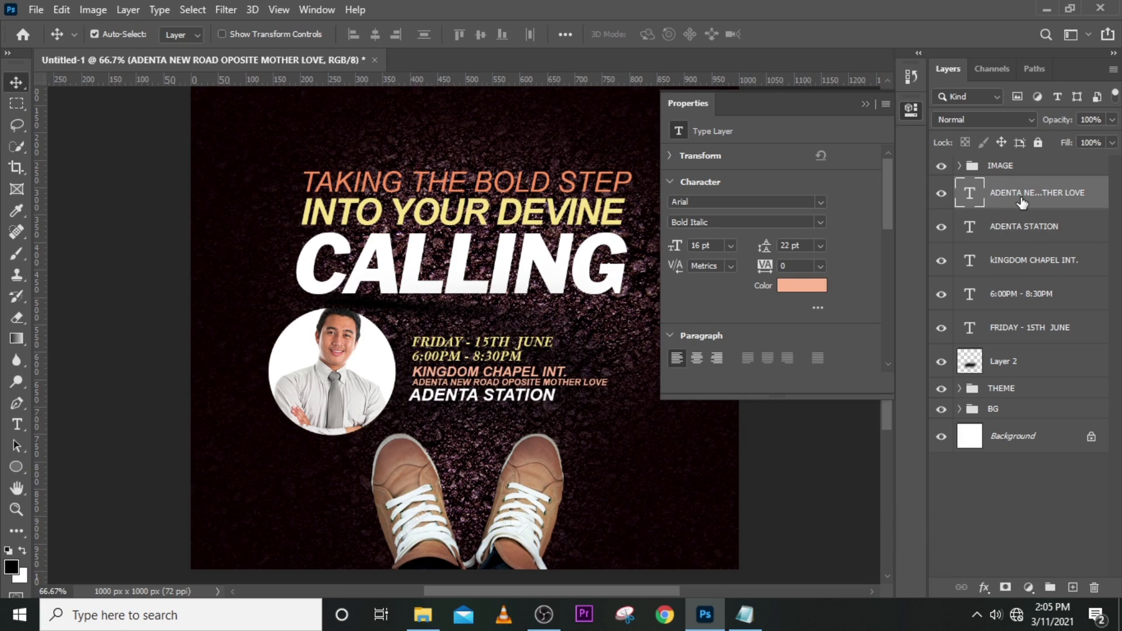
key(Down)
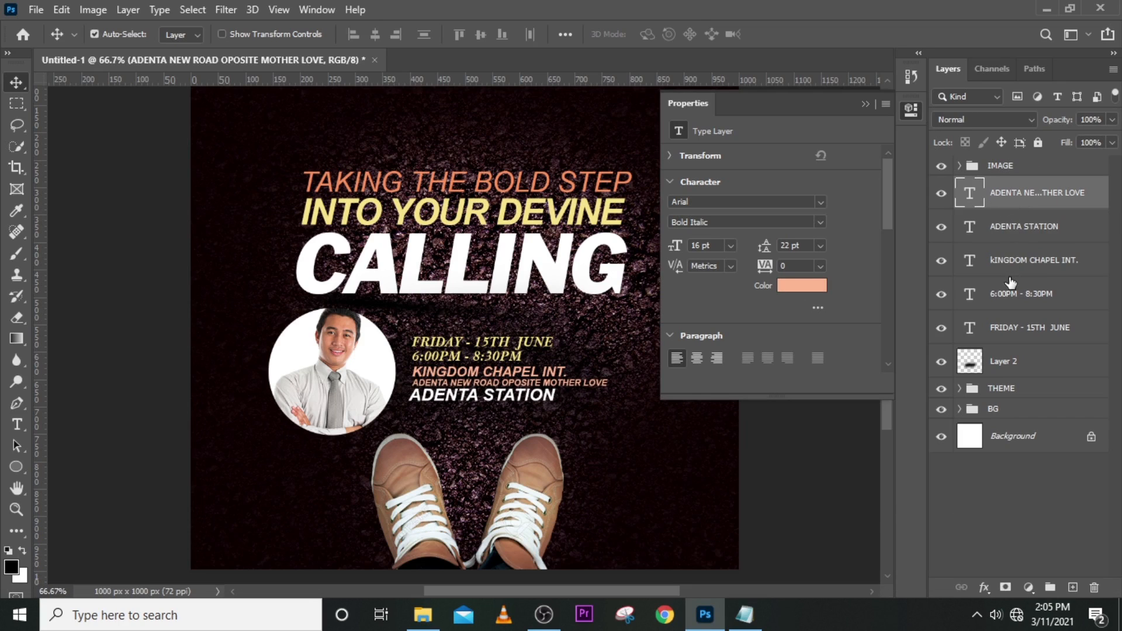
Nudge the "6:00PM - 8:30PM" line up slightly, closer to the date line
click(1001, 327)
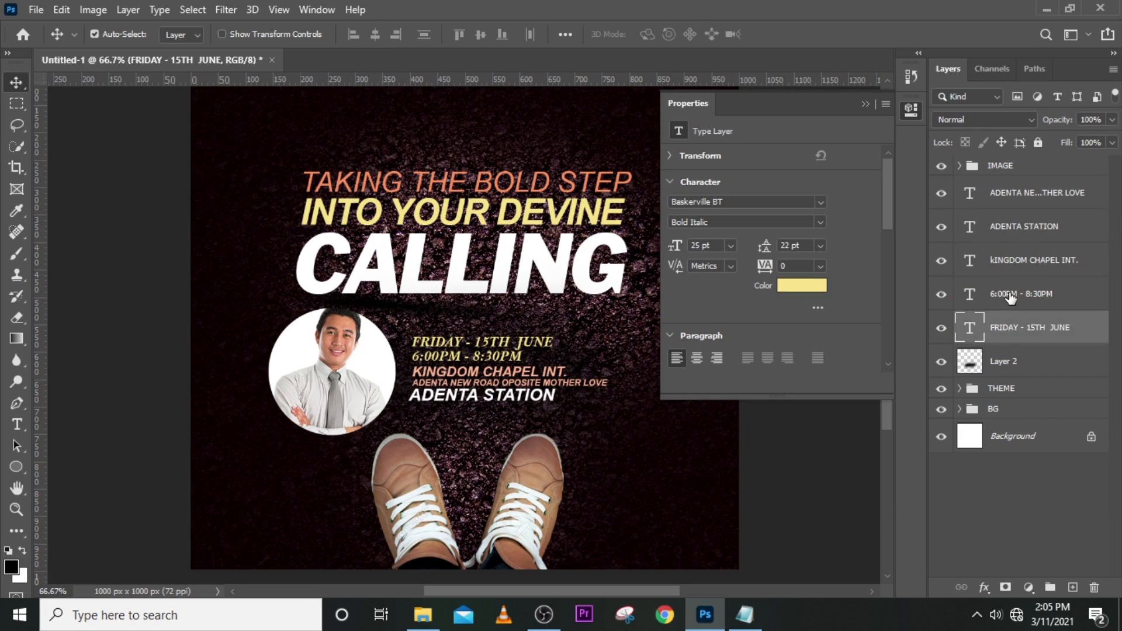
click(1010, 297)
key(Up)
key(Up)
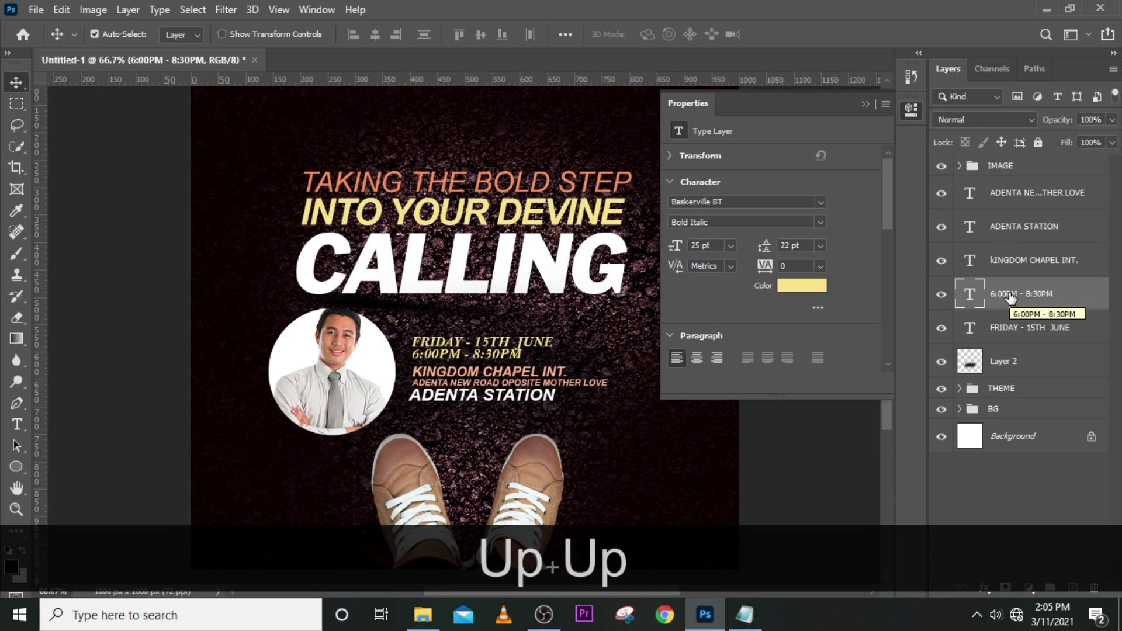
key(Down)
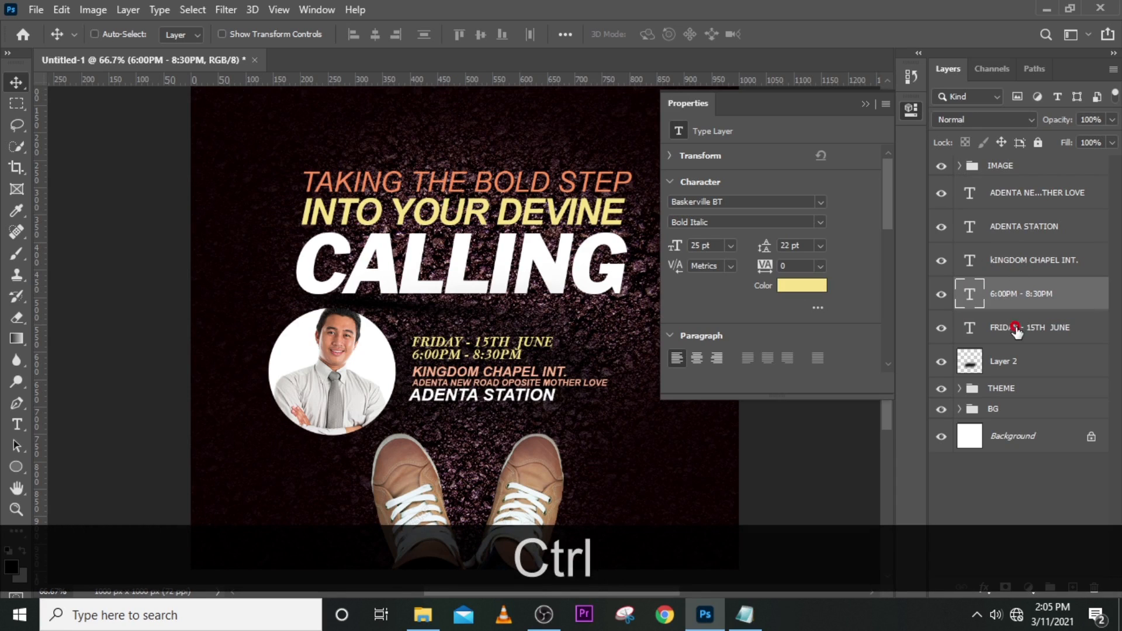
Nudge the date and time lines down together, closer to the venue lines
ctrl+click(1024, 339)
key(Down)
key(Down)
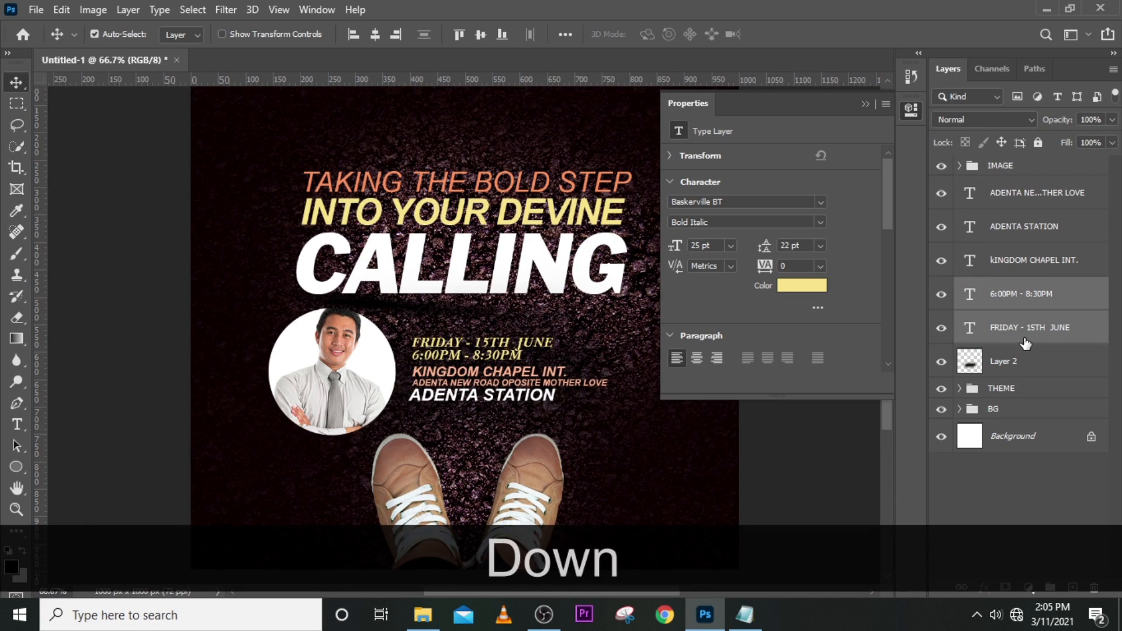
Nudge the date and time lines down together by one more increment
key(Down)
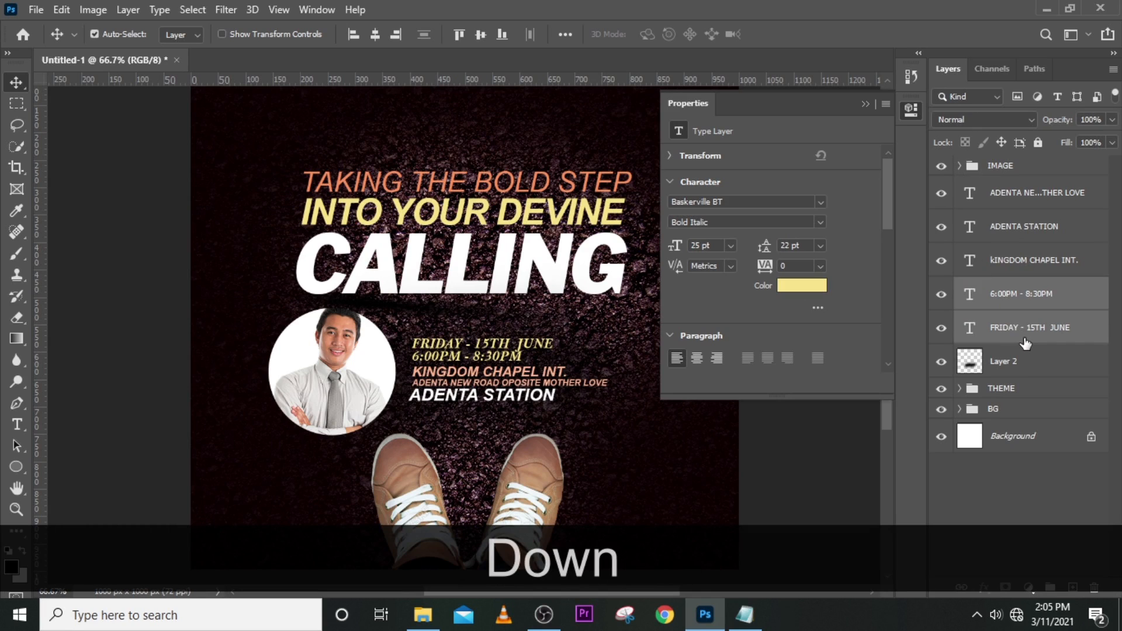
key(ctrl+0)
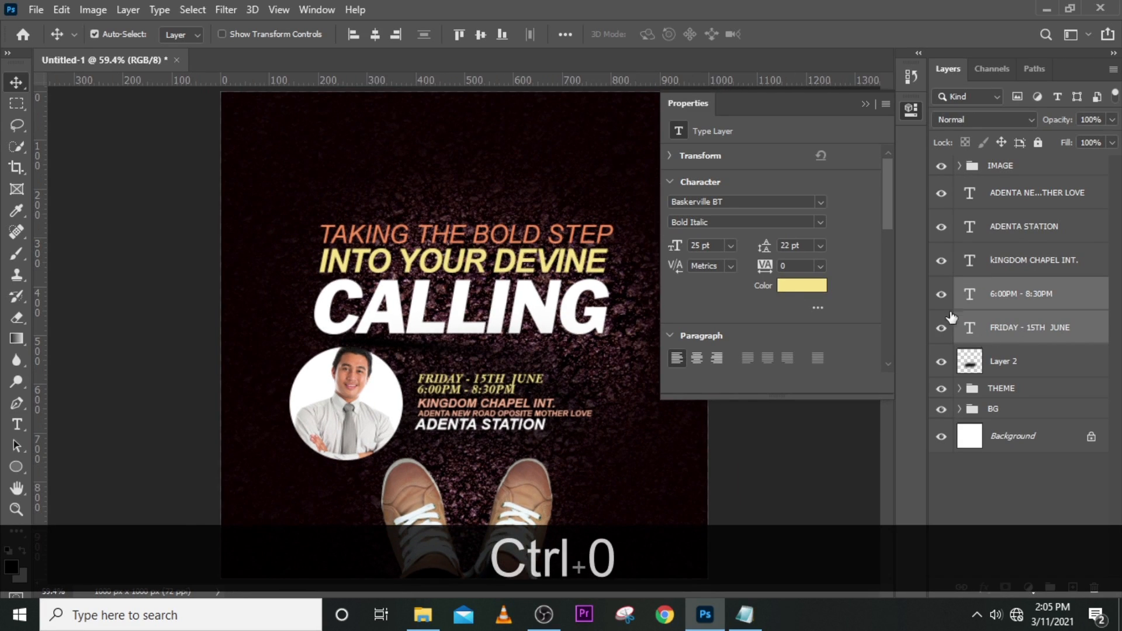
click(874, 101)
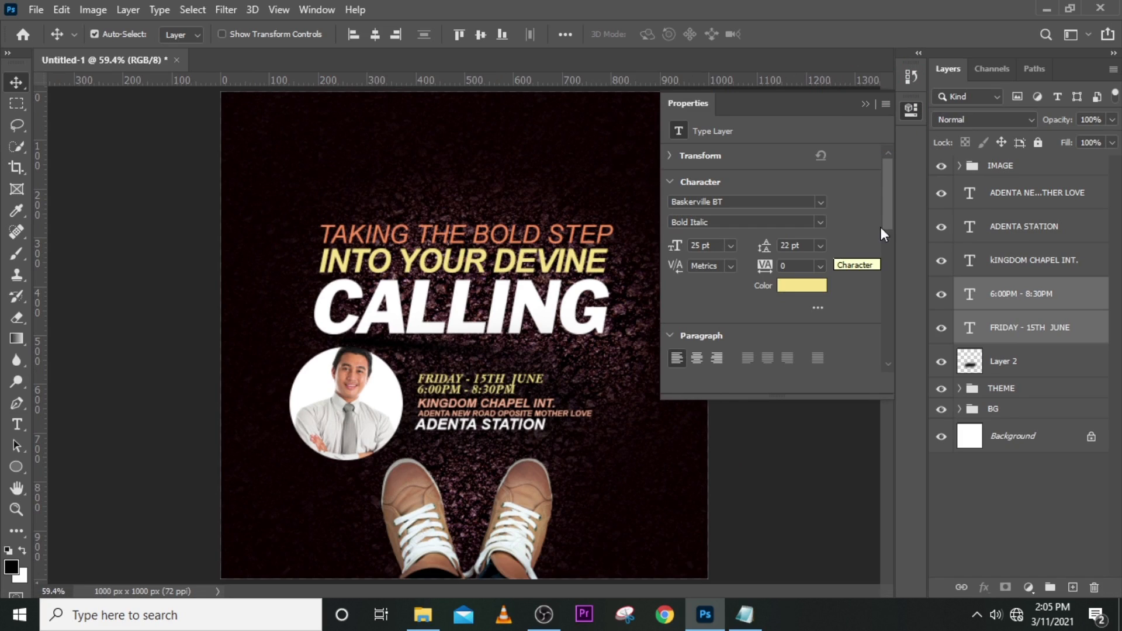
Duplicate the "KINGDOM CHAPEL INT." text line and rotate the copy 90° counterclockwise
click(1010, 190)
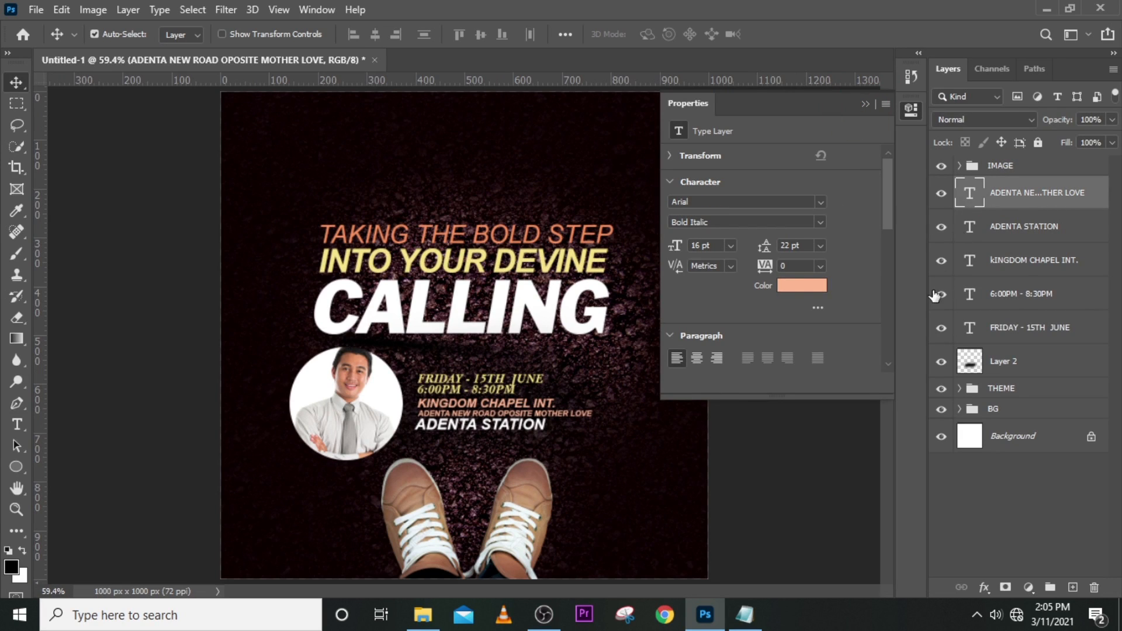
click(1021, 267)
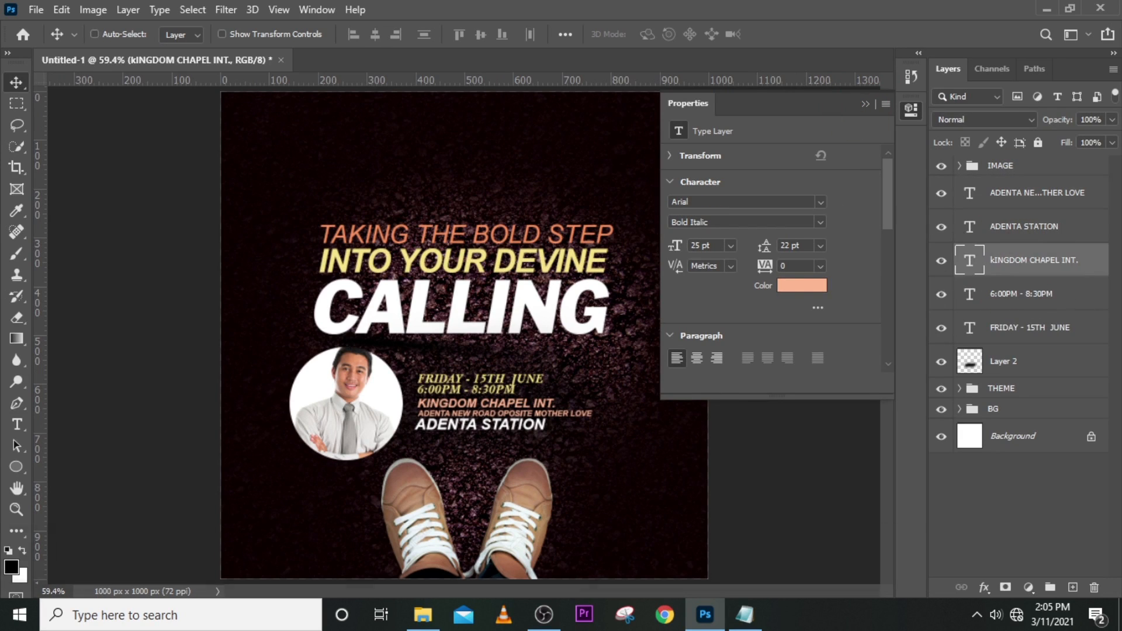
key(ctrl+j)
key(v)
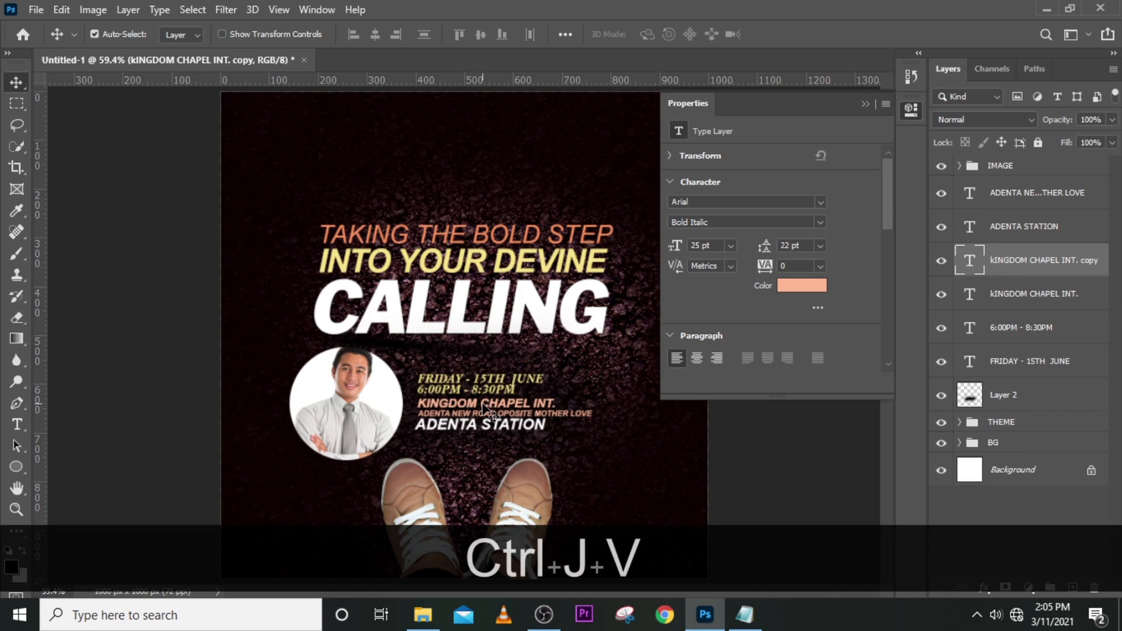
key(ctrl+t)
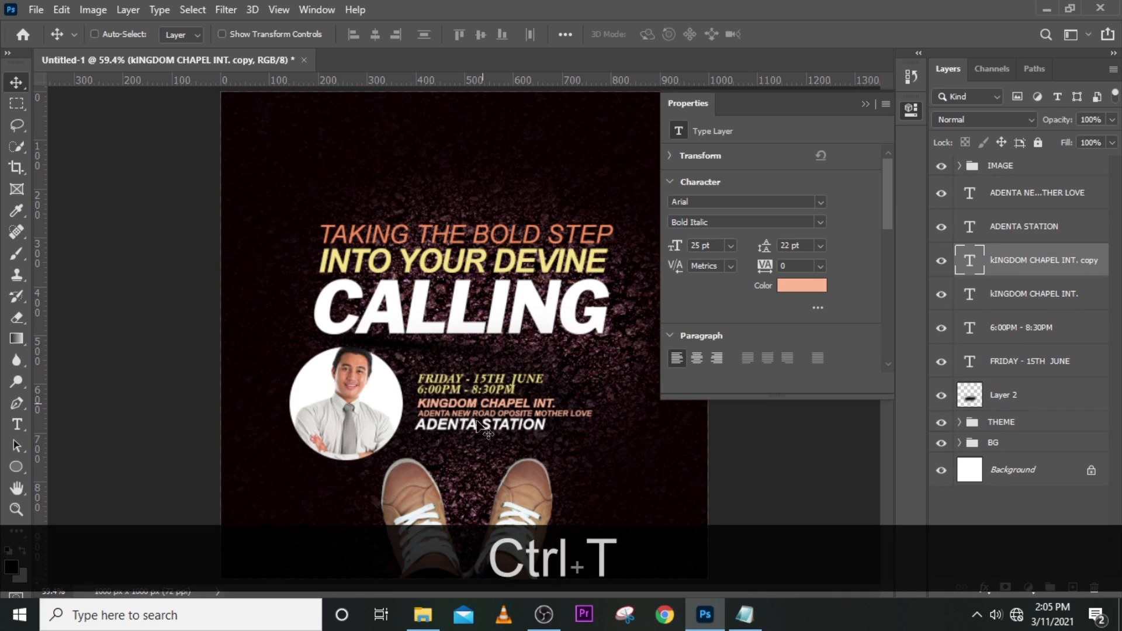
right_click(495, 368)
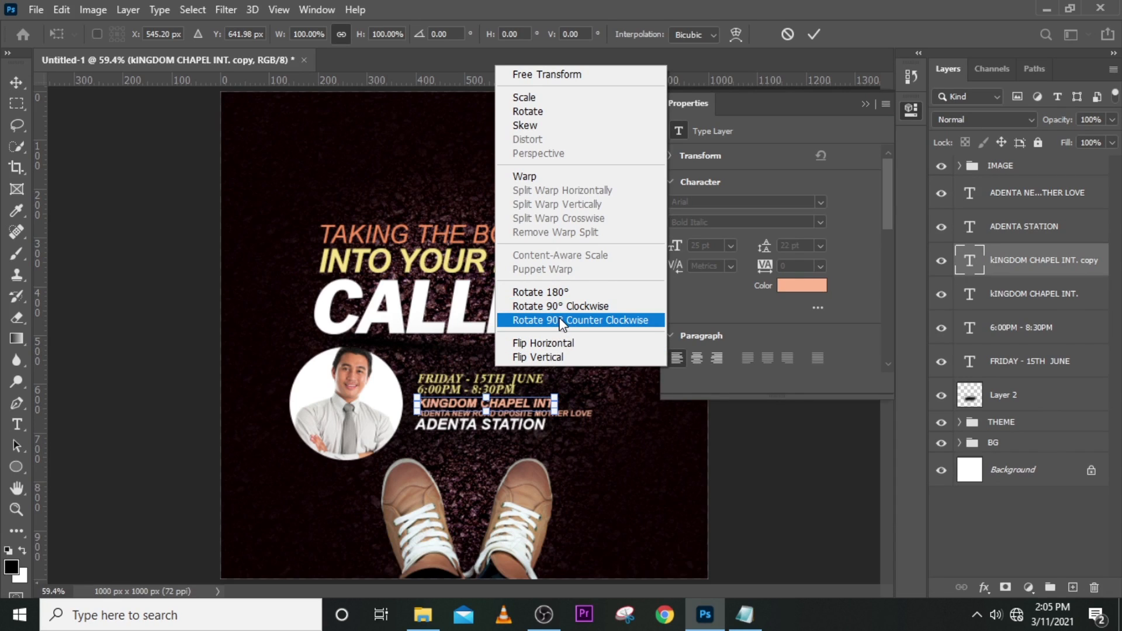
click(561, 320)
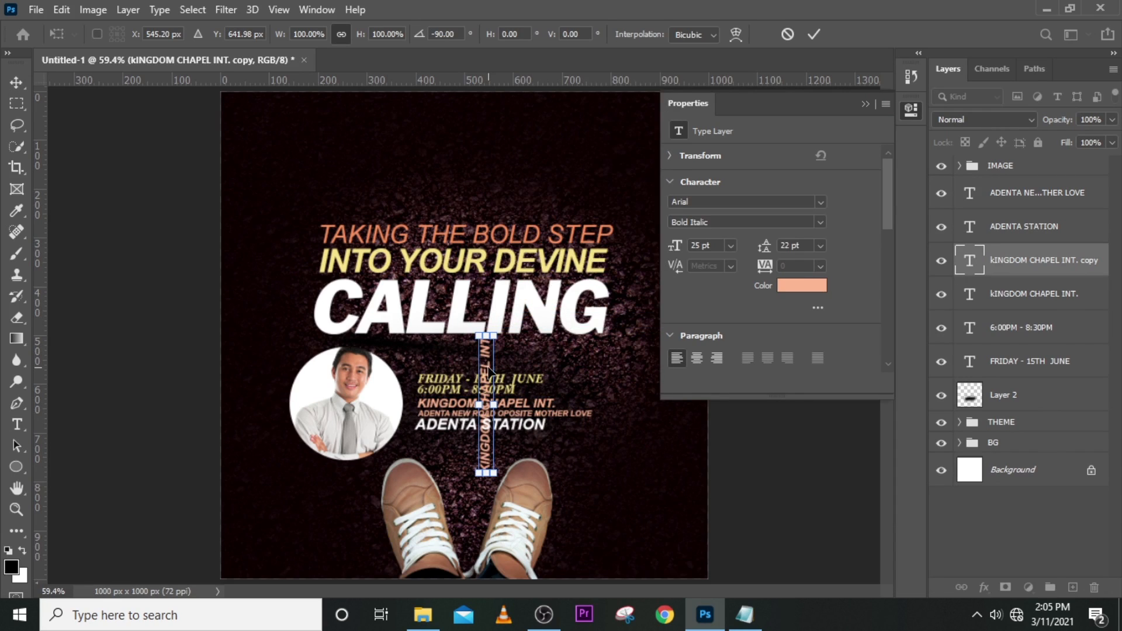
Move the rotated text copy to the flyer's right edge, at about X 967 px, Y 551 px
drag(492, 370, 655, 346)
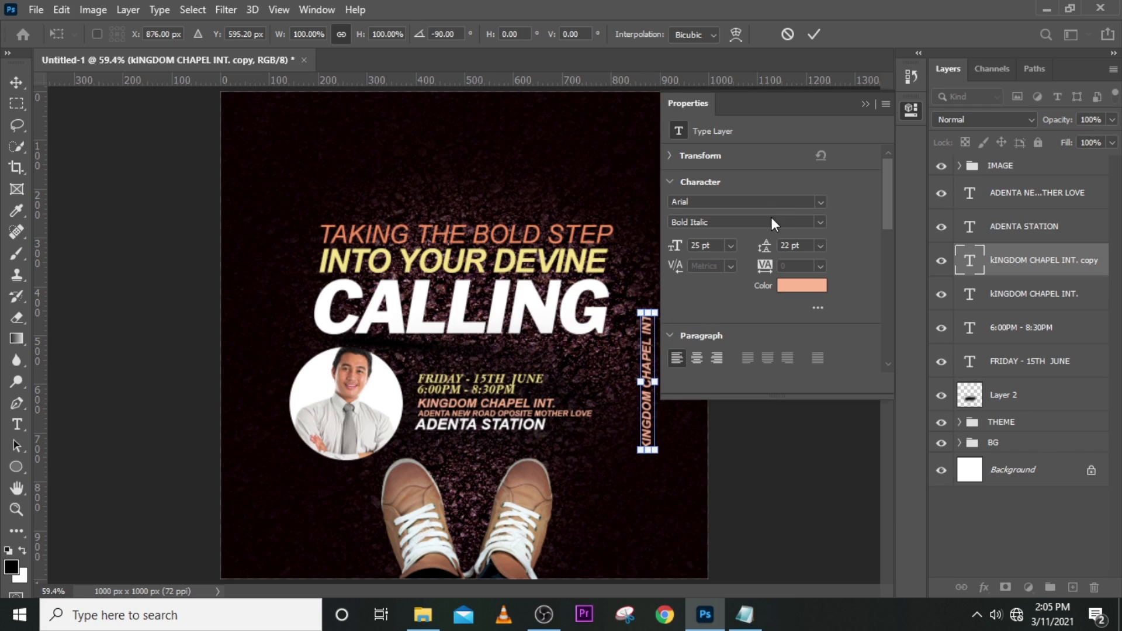
click(860, 106)
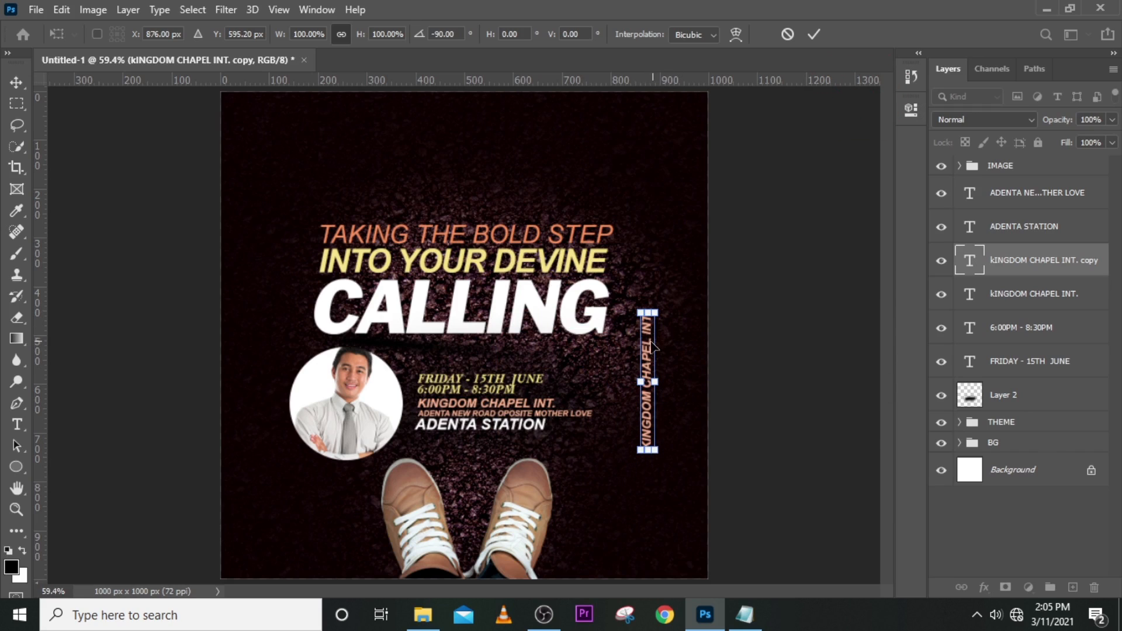
drag(650, 348, 695, 326)
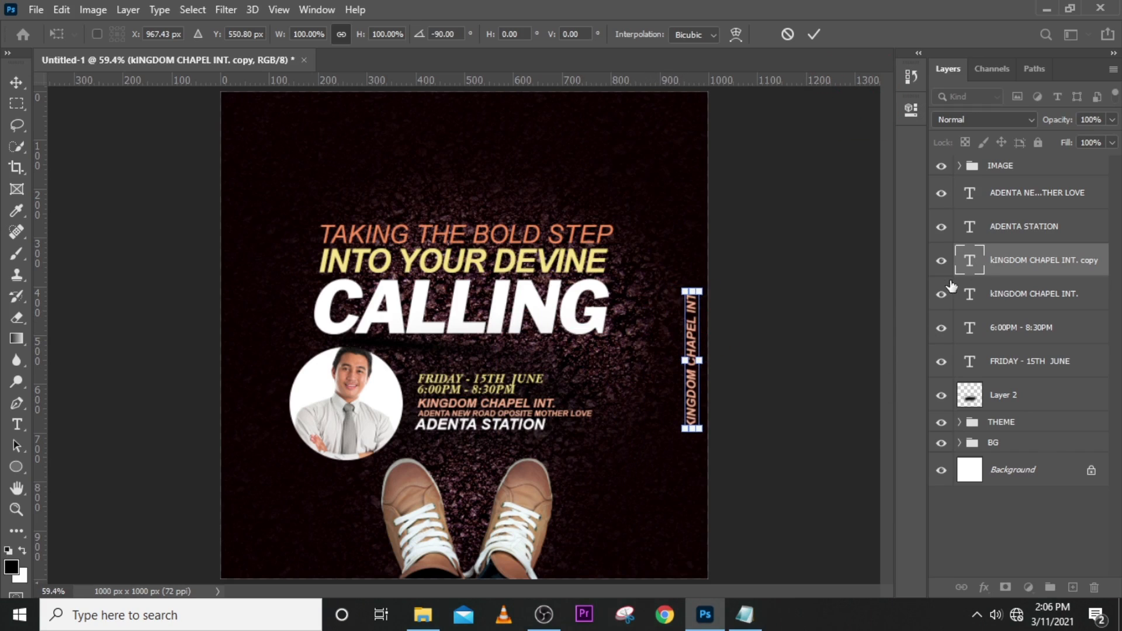
key(Return)
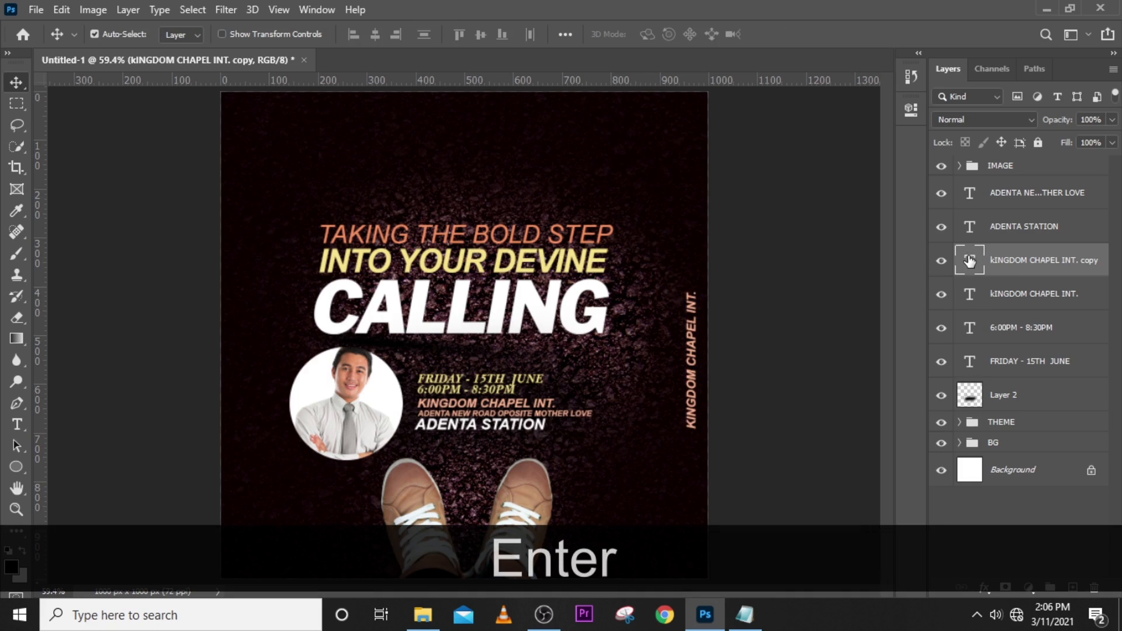
Replace the rotated copy's text with the "FOR MORE INFO" line and its phone number, copied from the Notepad file
double_click(969, 257)
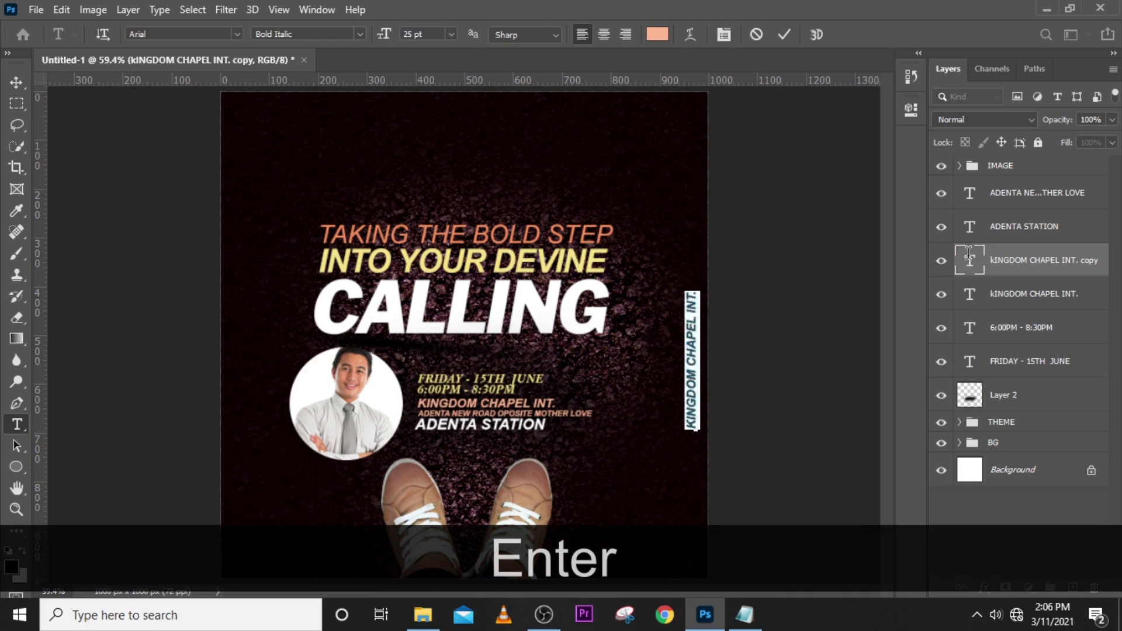
click(744, 615)
drag(910, 422, 720, 423)
key(ctrl+c)
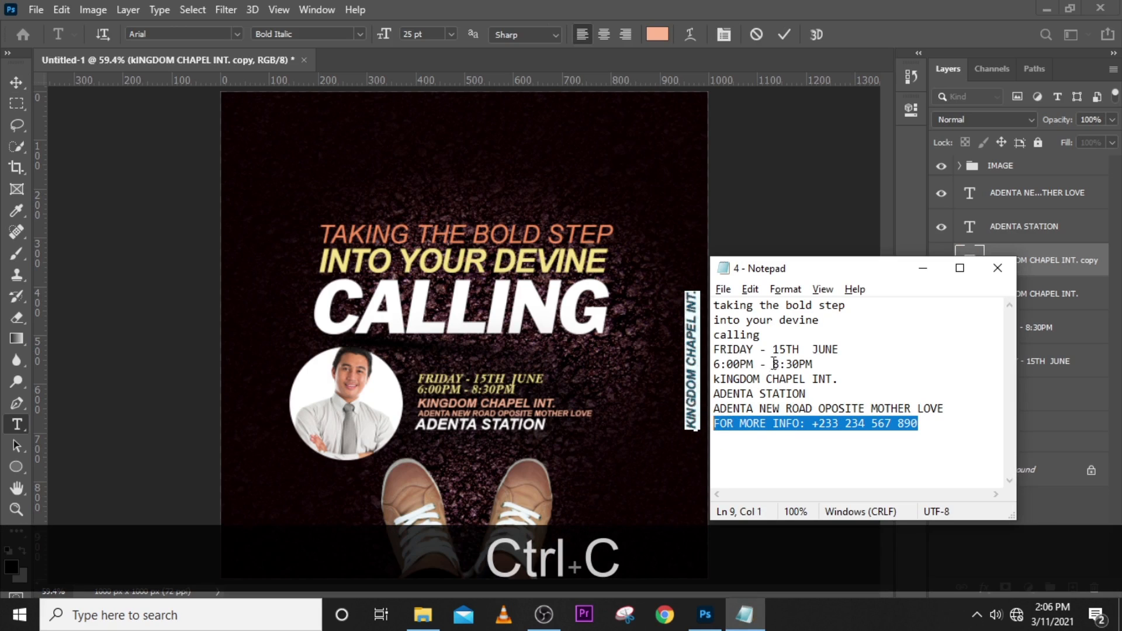
click(981, 268)
click(981, 268)
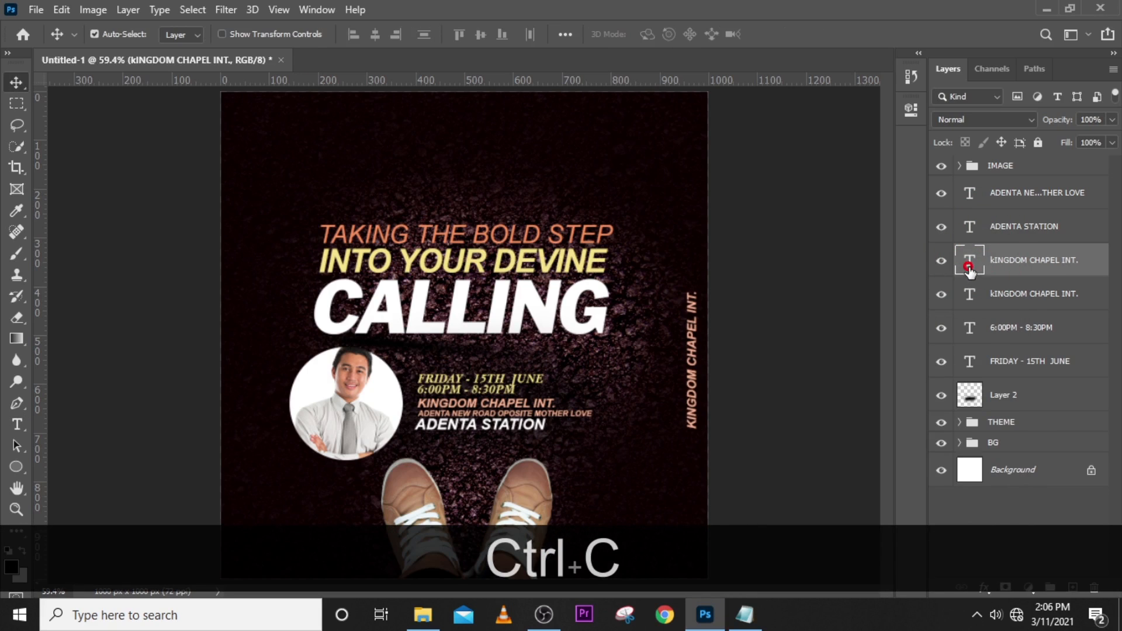
double_click(971, 266)
key(ctrl+v)
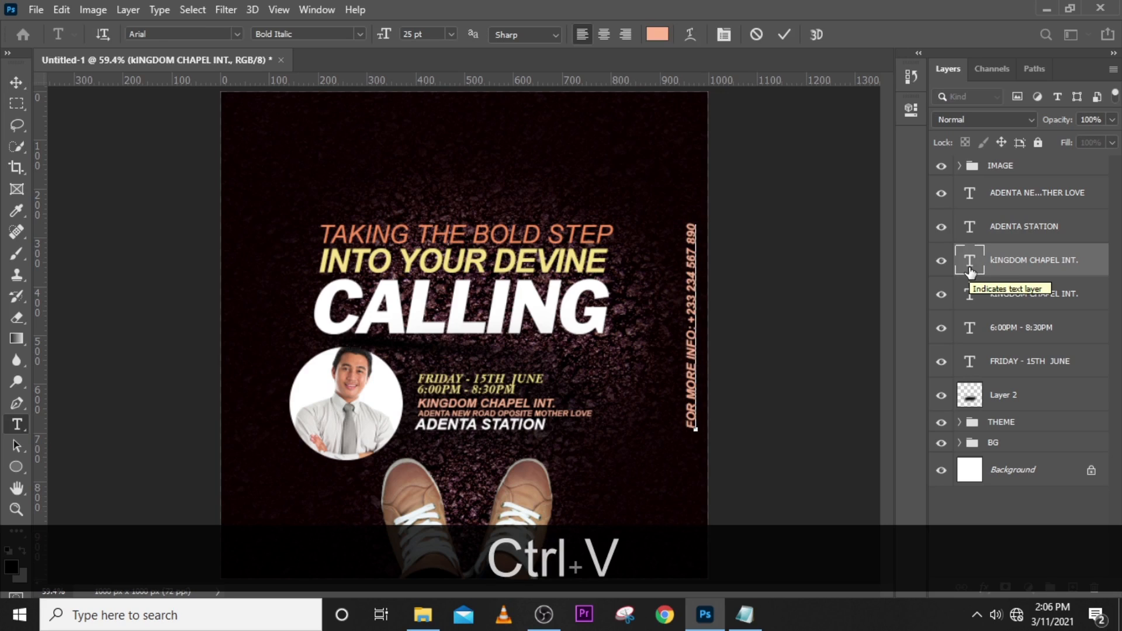
click(970, 270)
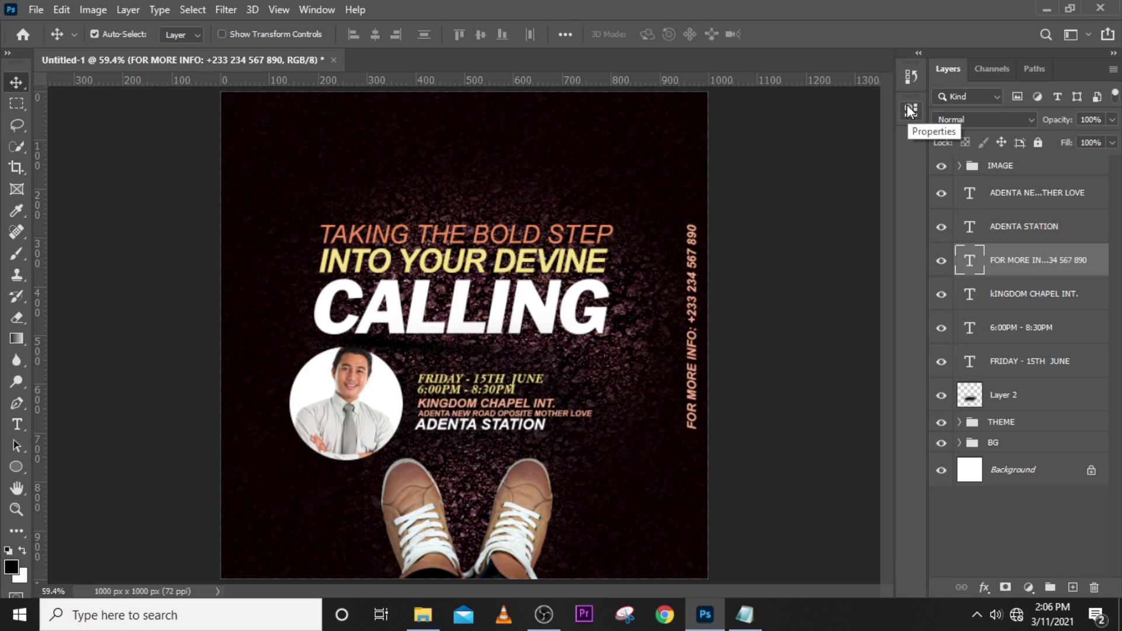
Set the vertical "FOR MORE INFO" text to the Italic style and colour it white
click(911, 110)
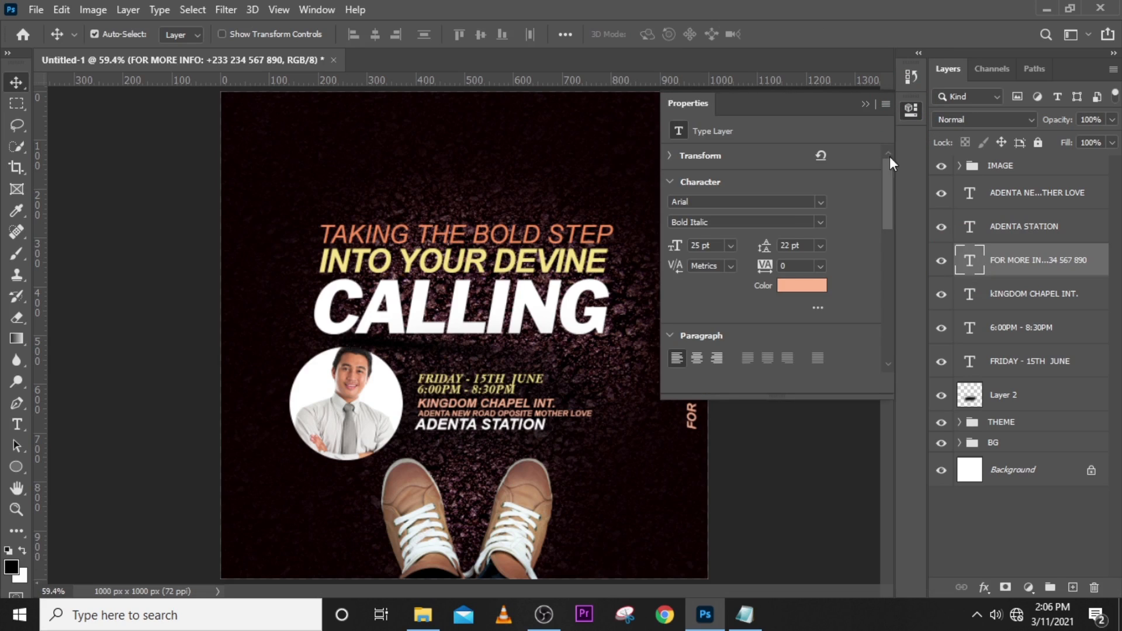
click(819, 202)
click(817, 202)
click(819, 222)
click(744, 250)
click(802, 285)
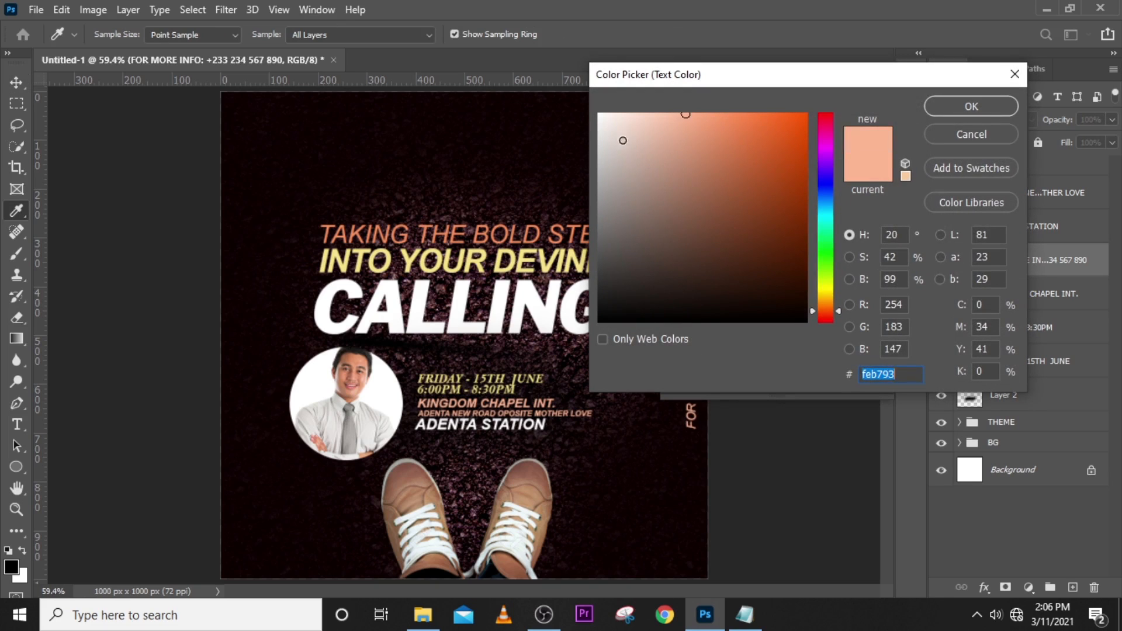
click(600, 115)
click(973, 108)
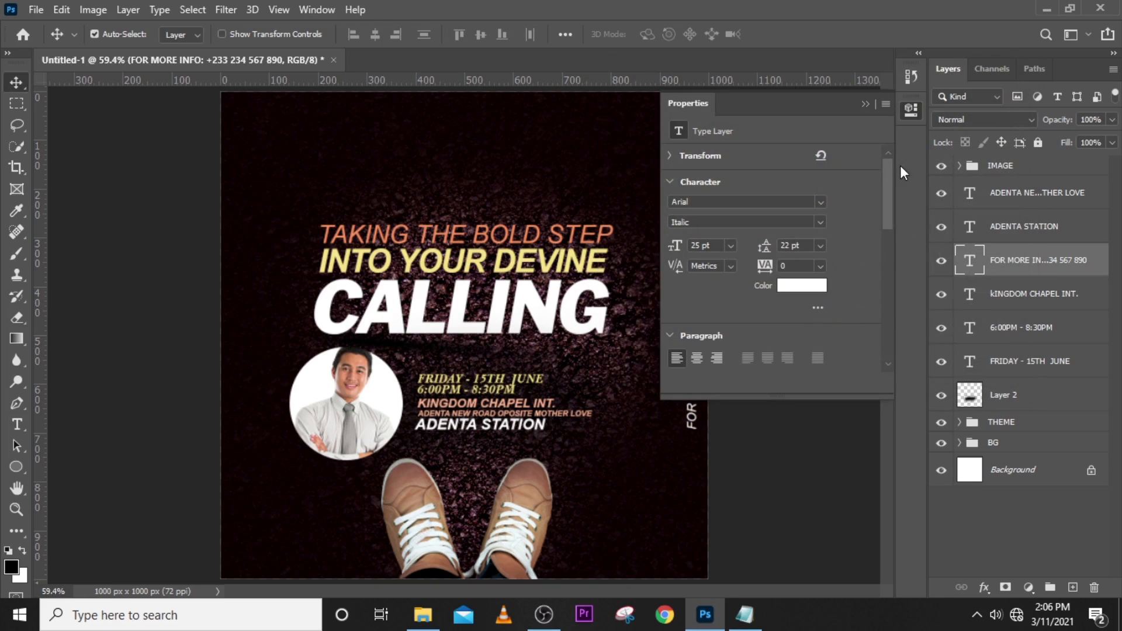
click(866, 105)
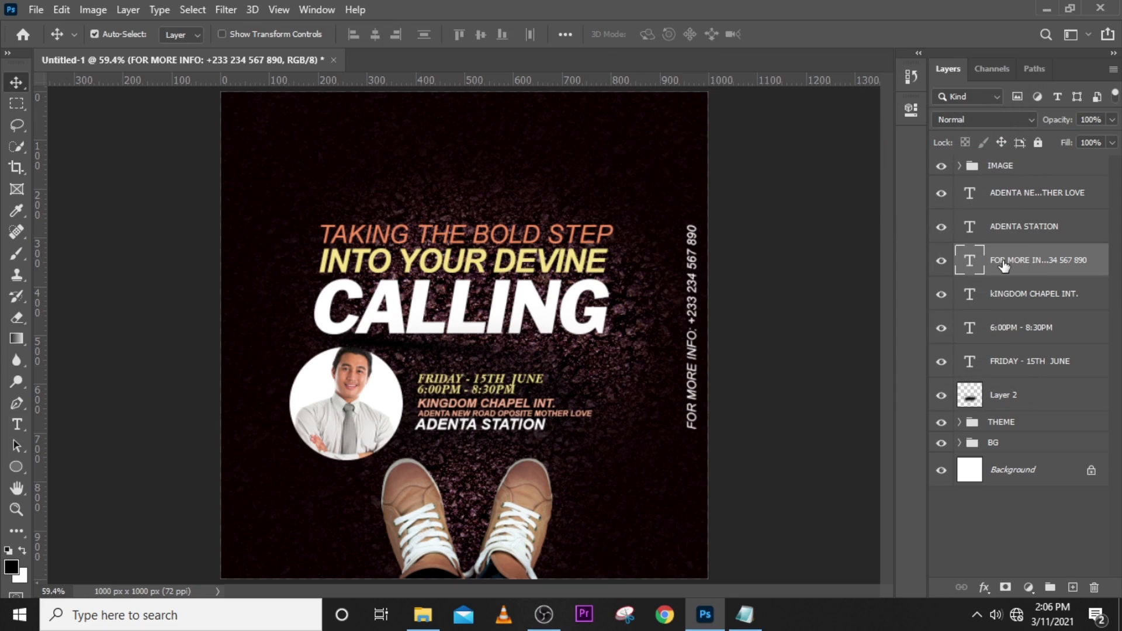
Group all six date, venue and contact text layers with Layer 2 and name the group "DETAILS"
click(1011, 195)
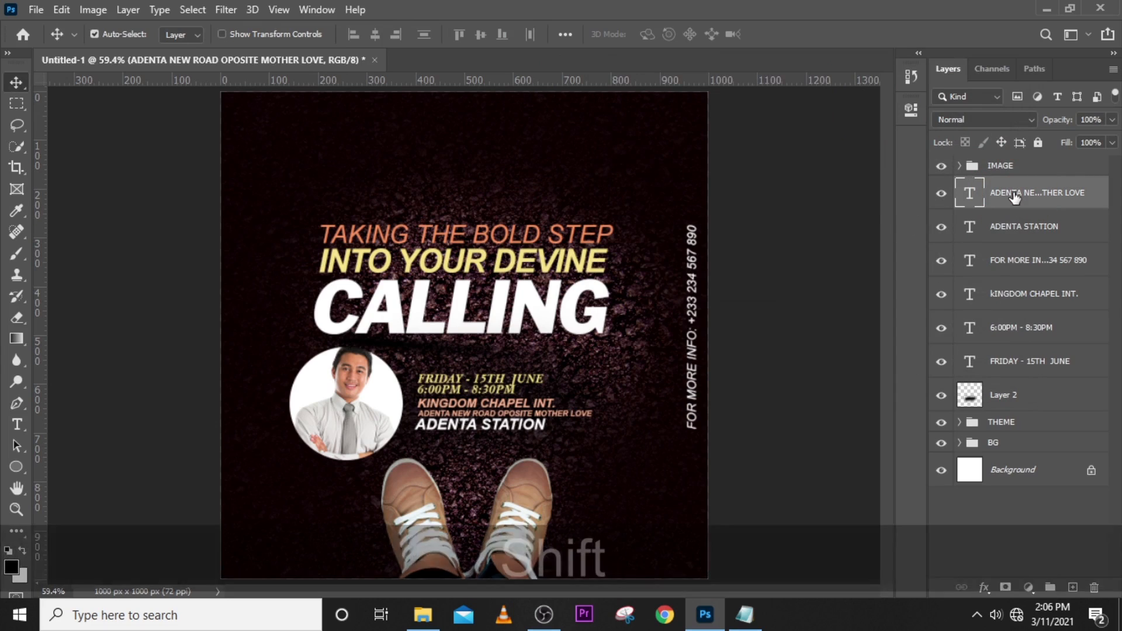
shift+click(1009, 359)
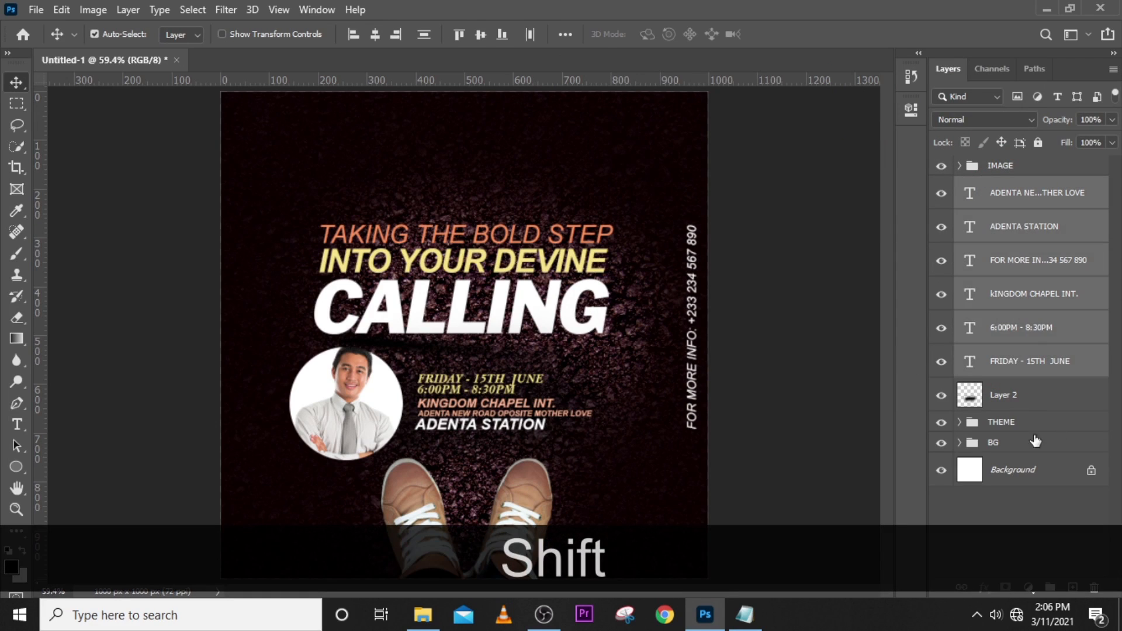
ctrl+click(1029, 392)
key(ctrl+g)
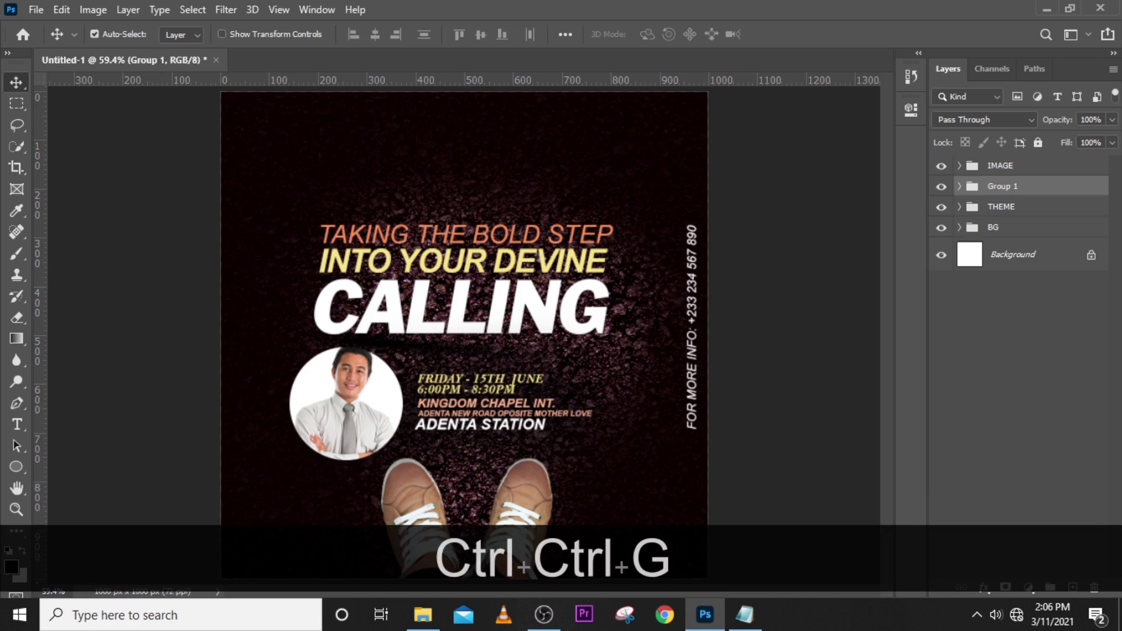
double_click(1000, 186)
key(Caps_Lock)
text(DETAILS)
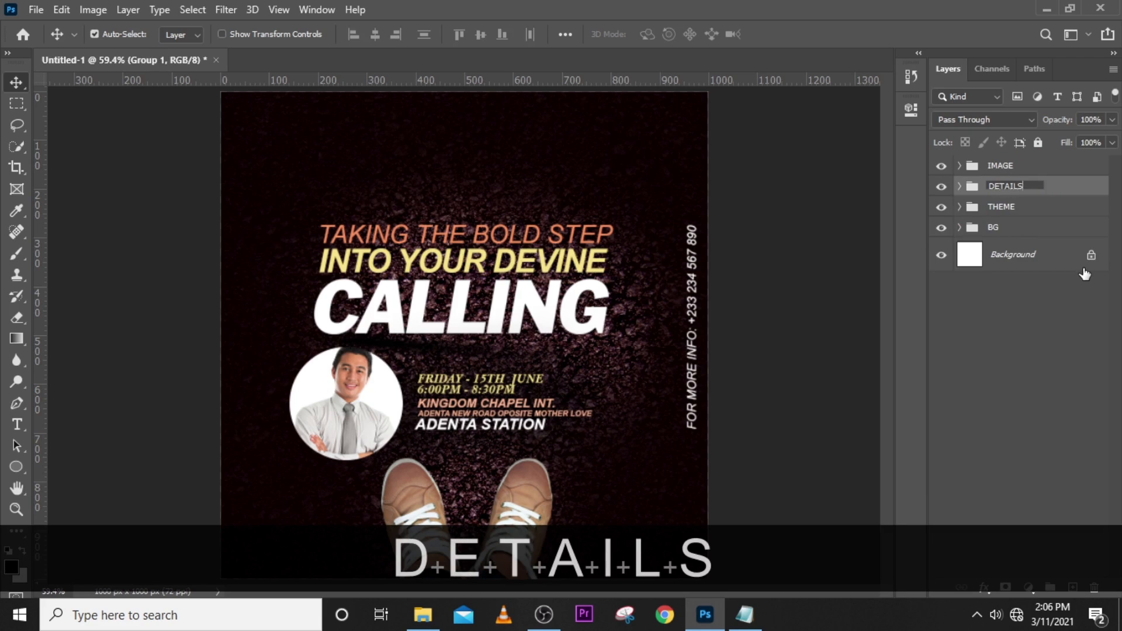
key(Return)
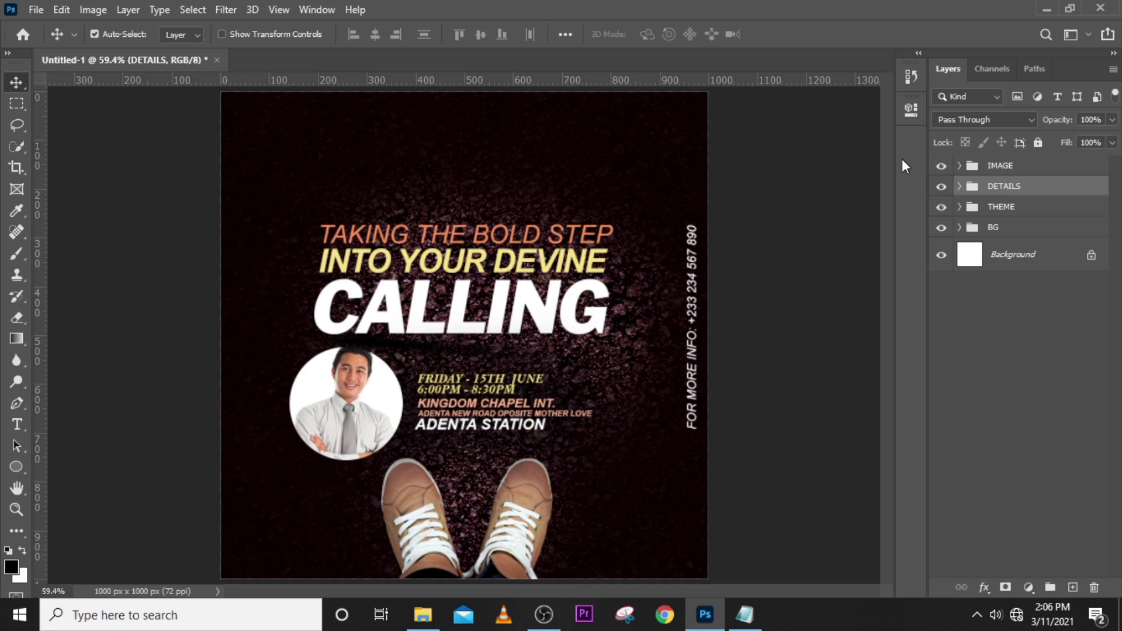
Place the "Let's Connect" logo image from File Explorer, scale it to 162% and move its layer above the IMAGE group
key(ctrl+equal)
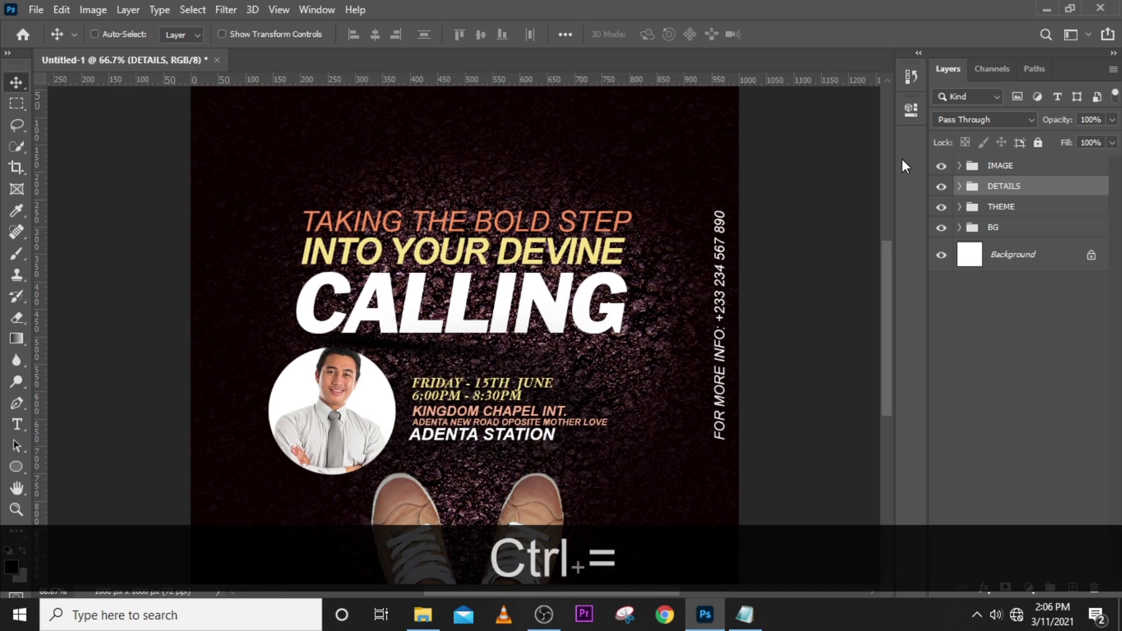
key(ctrl+0)
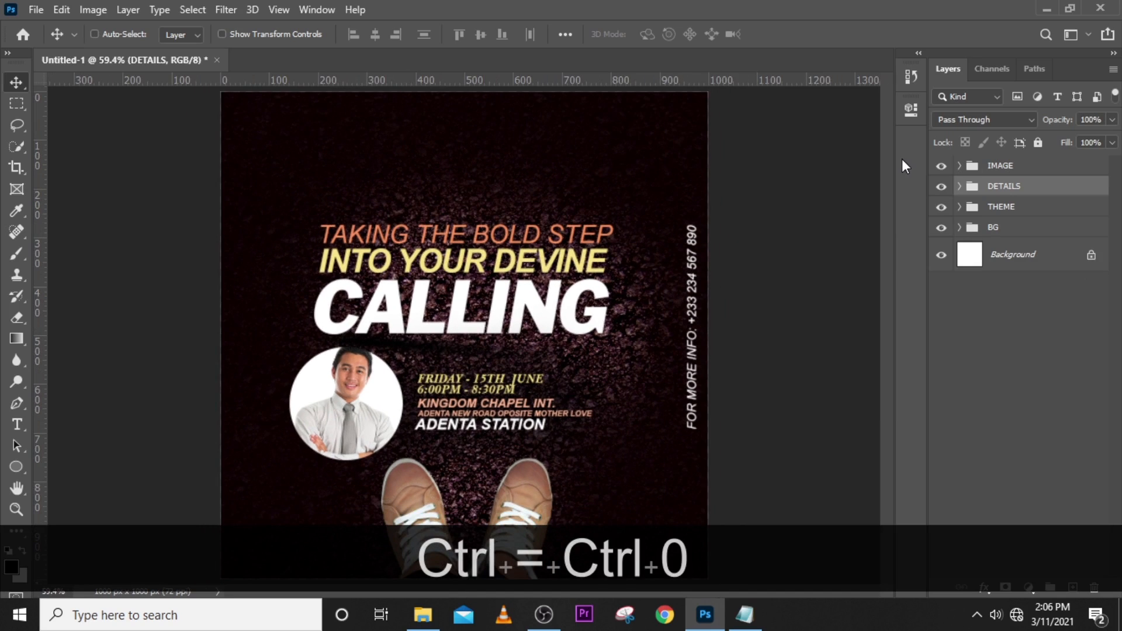
key(ctrl+minus)
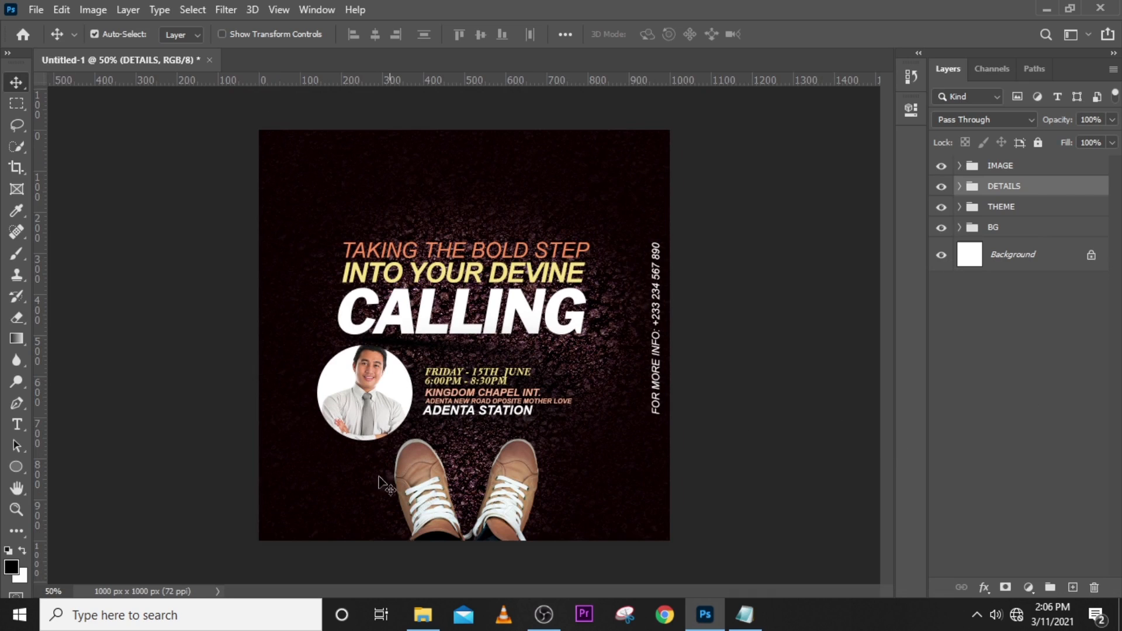
click(422, 615)
drag(724, 222, 404, 451)
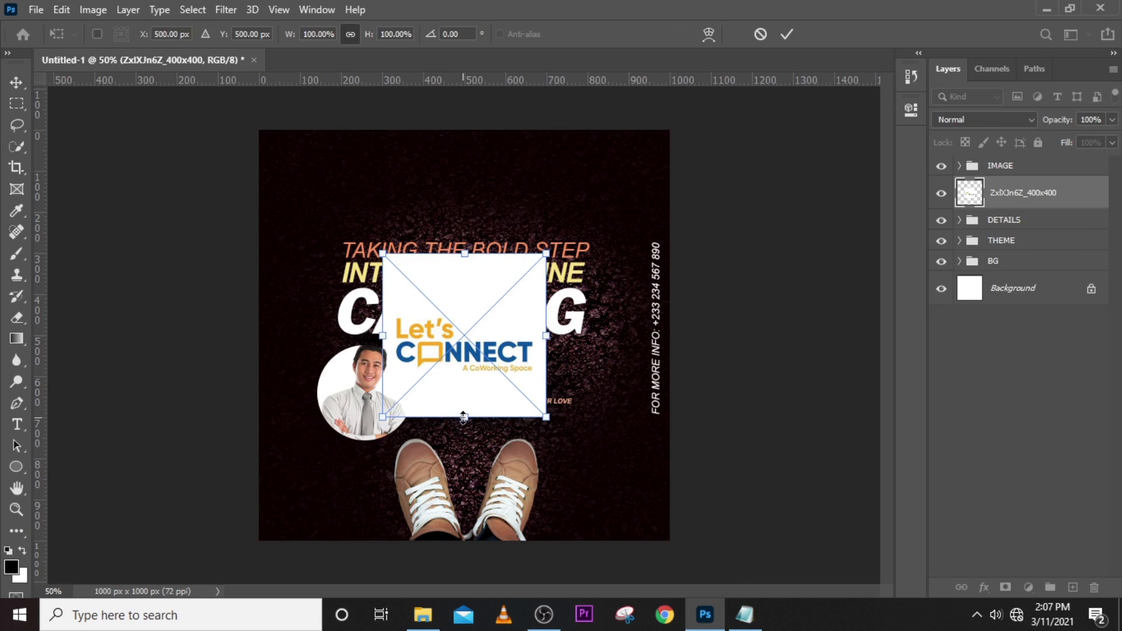
drag(464, 417, 464, 519)
key(Return)
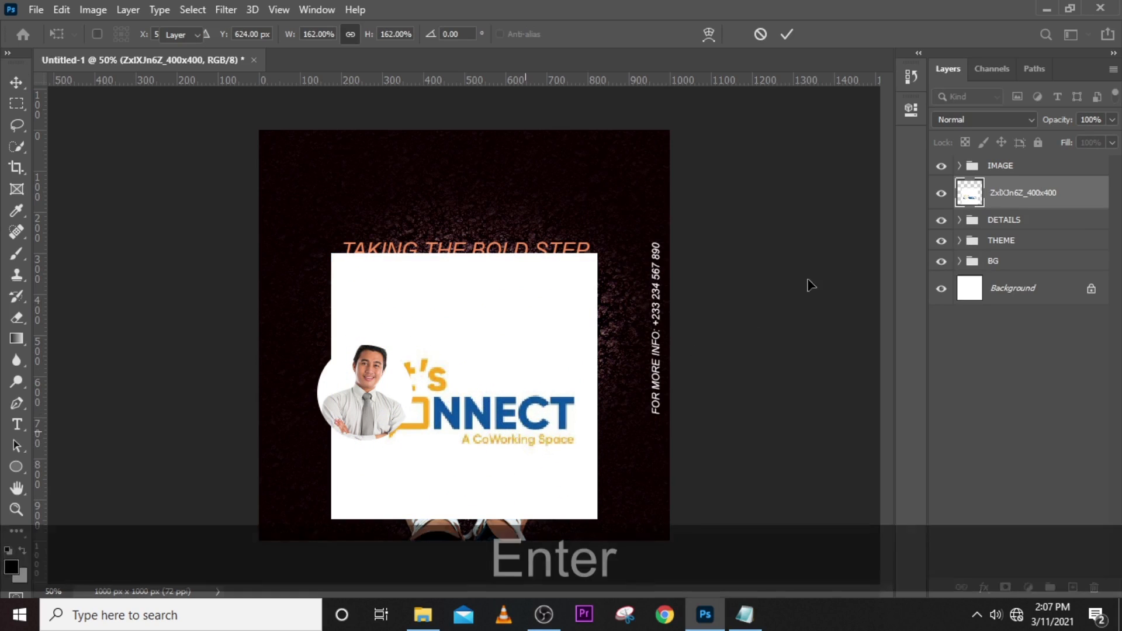
drag(1002, 202, 1004, 157)
Select the logo's white background and enclosed letter gaps with the Magic Wand, adding the "A CoWorking Space" tagline area with the Rectangular Marquee
key(ctrl+equal)
key(ctrl+equal)
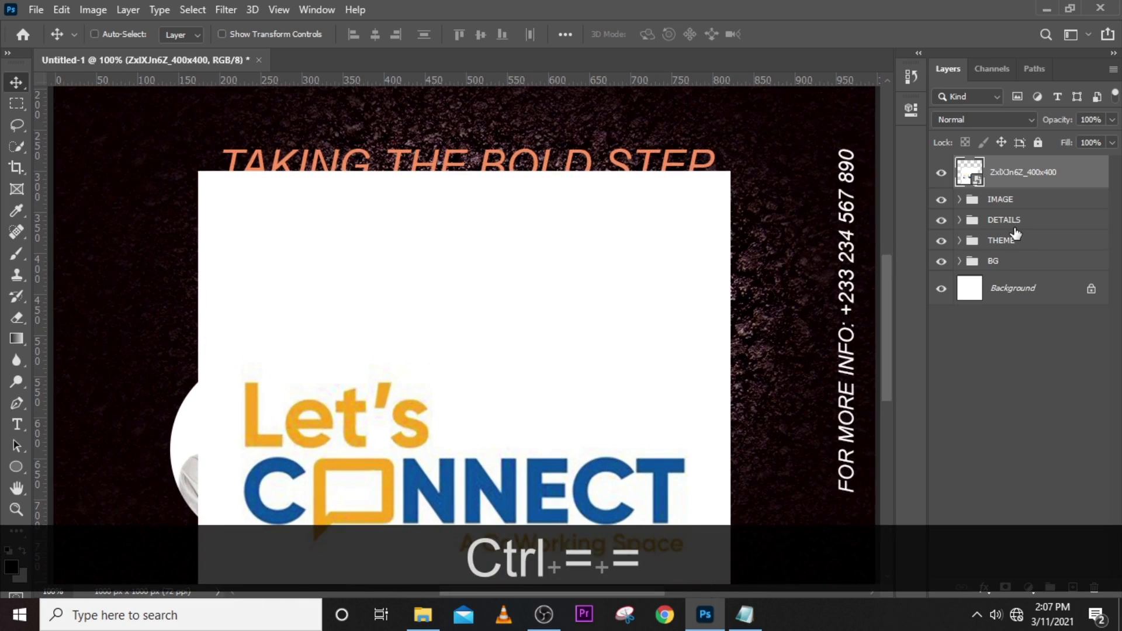
scroll(683, 246, down, 5)
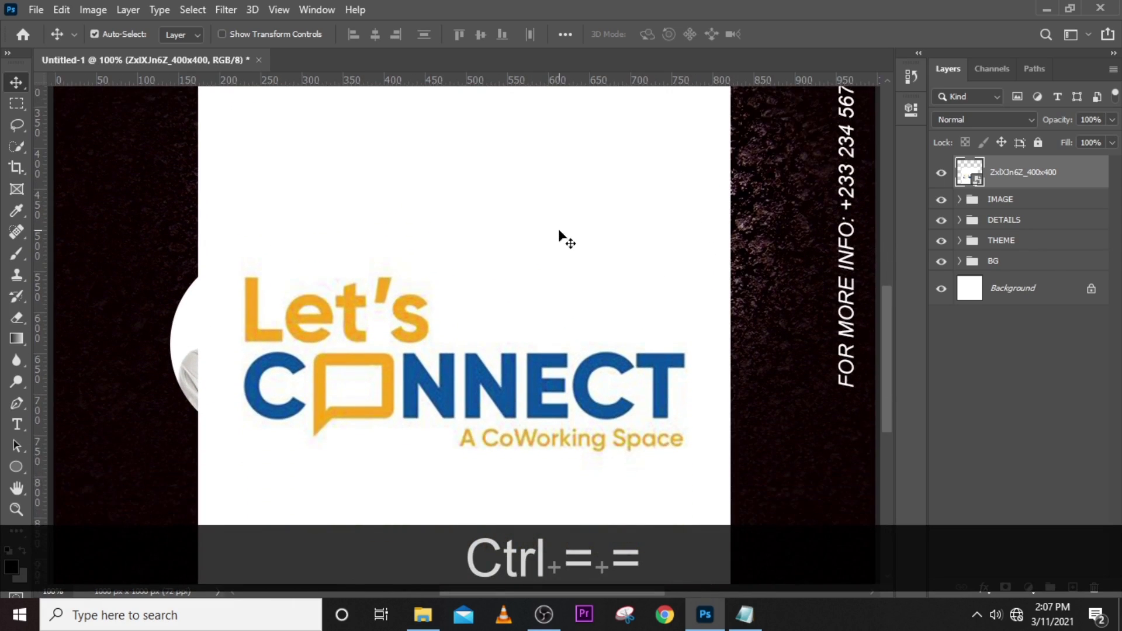
click(16, 143)
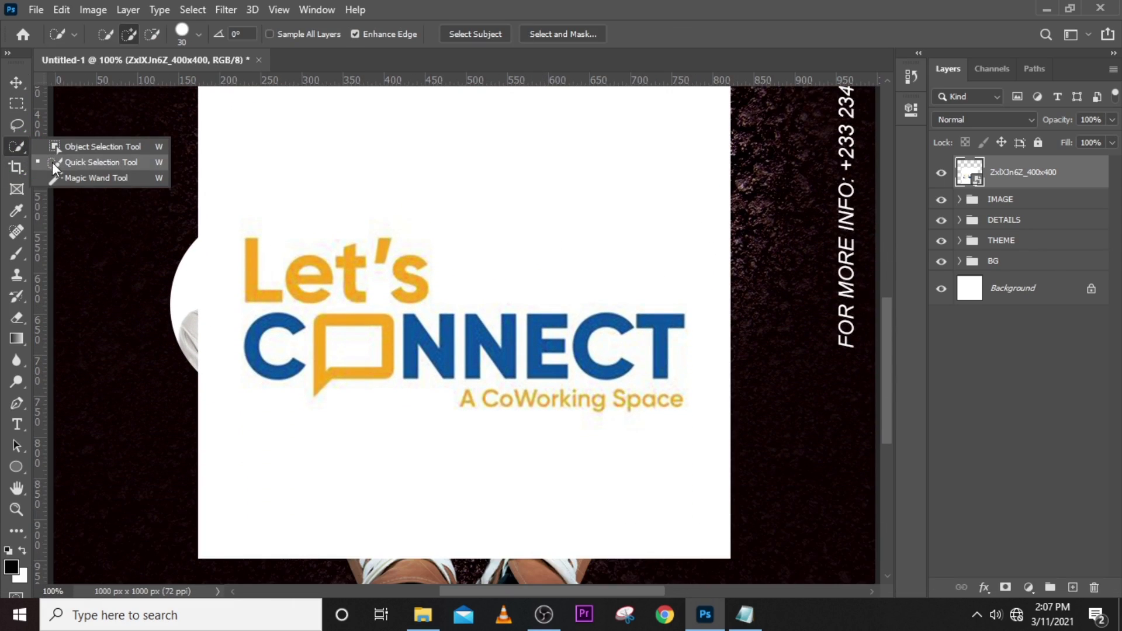
click(88, 179)
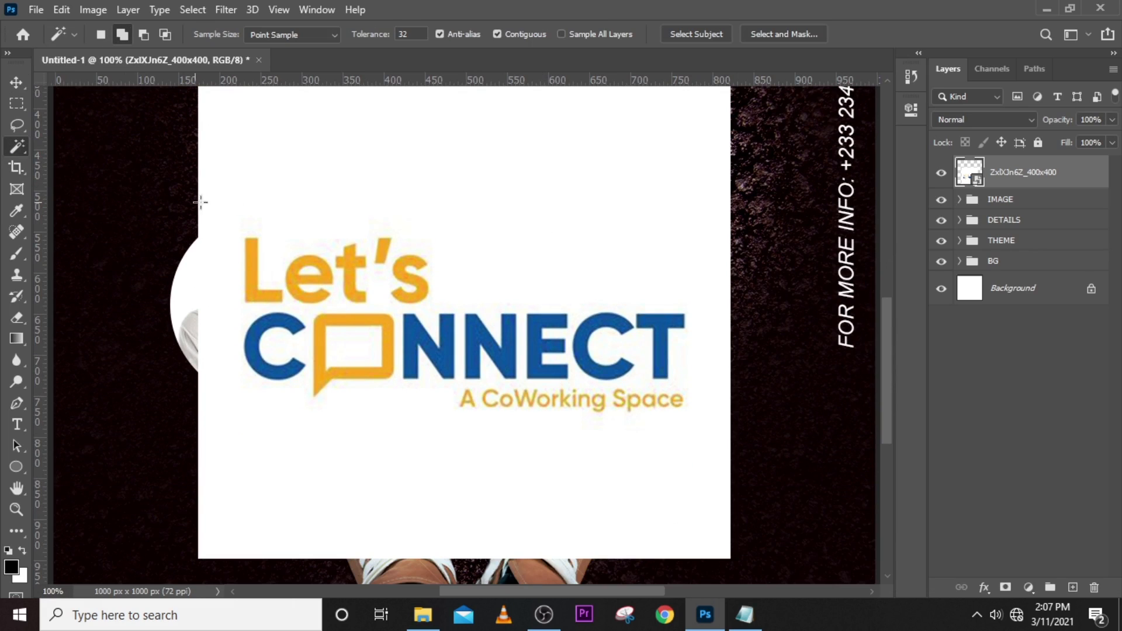
click(282, 178)
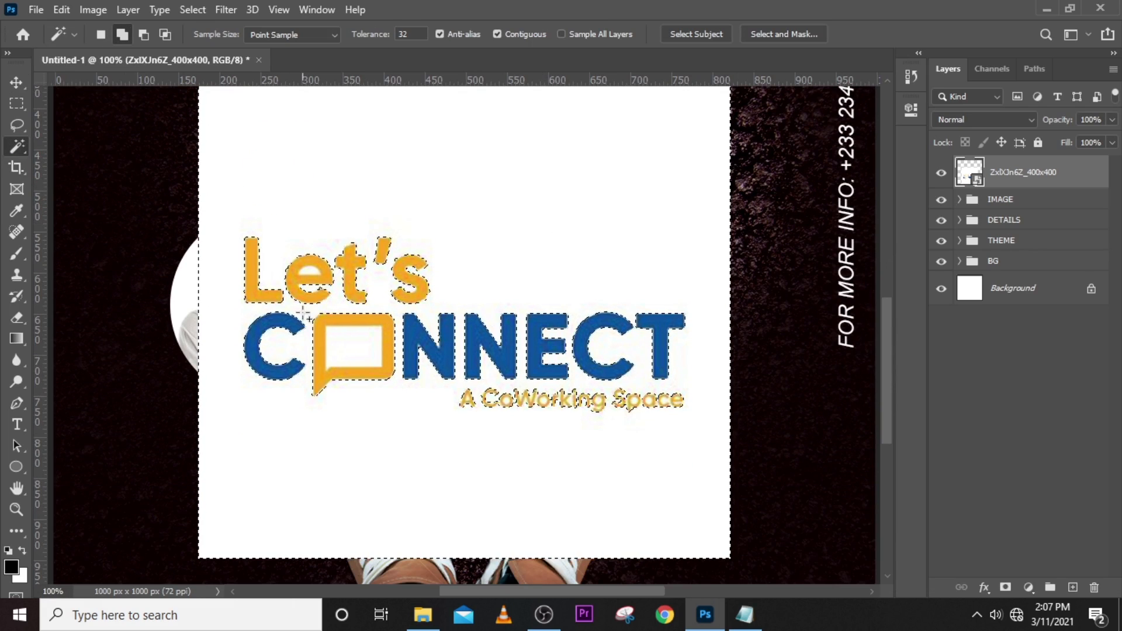
click(351, 357)
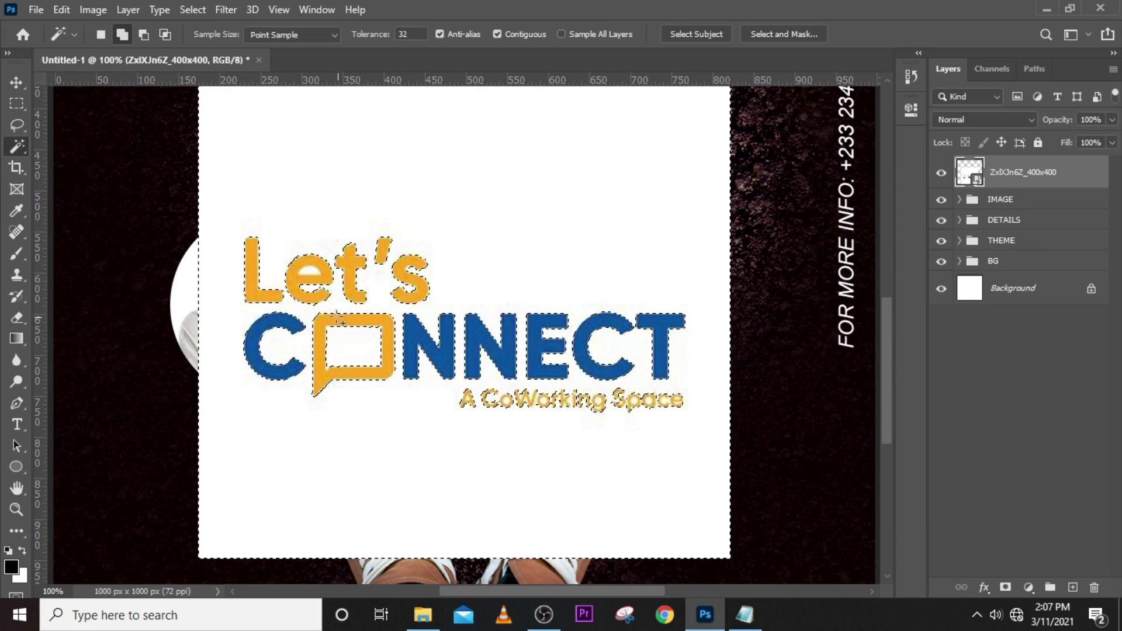
click(309, 272)
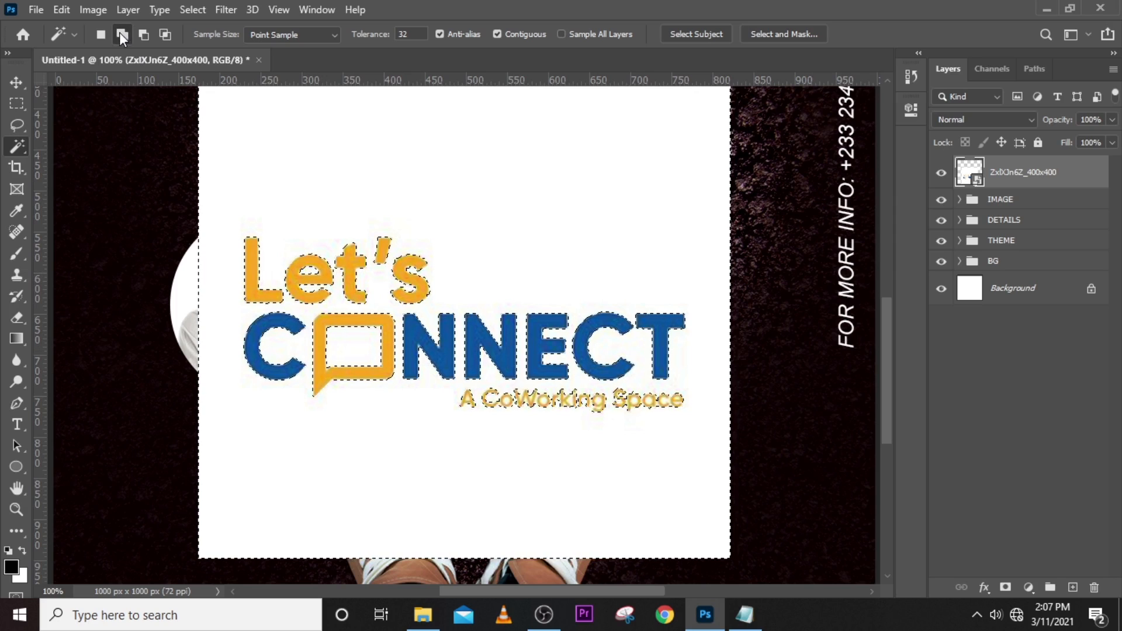
click(16, 103)
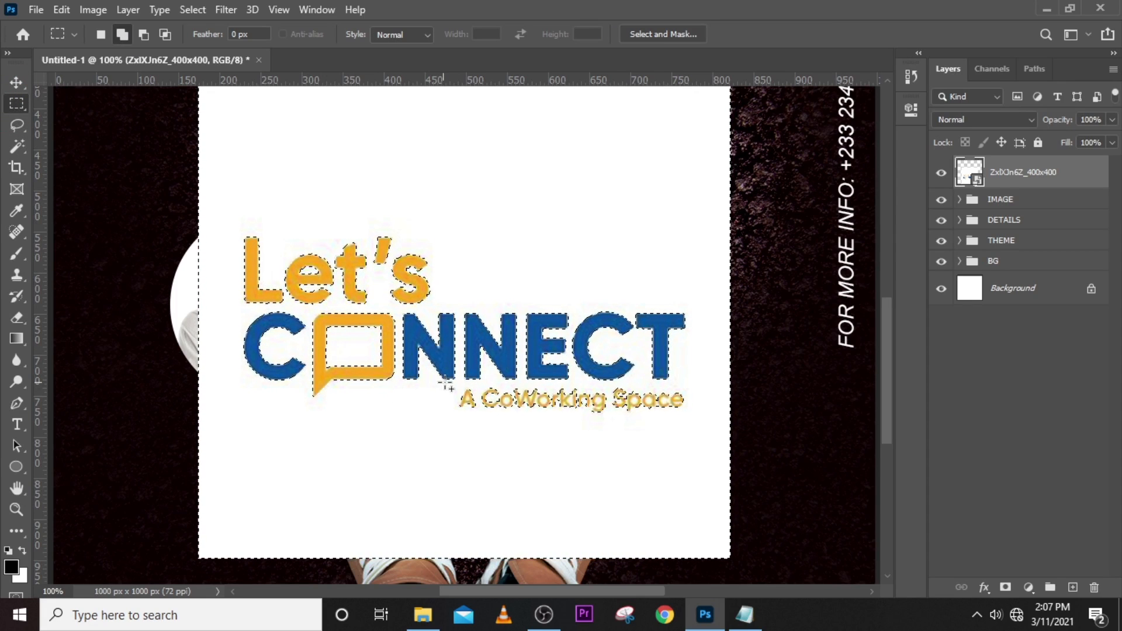
drag(448, 383, 483, 385)
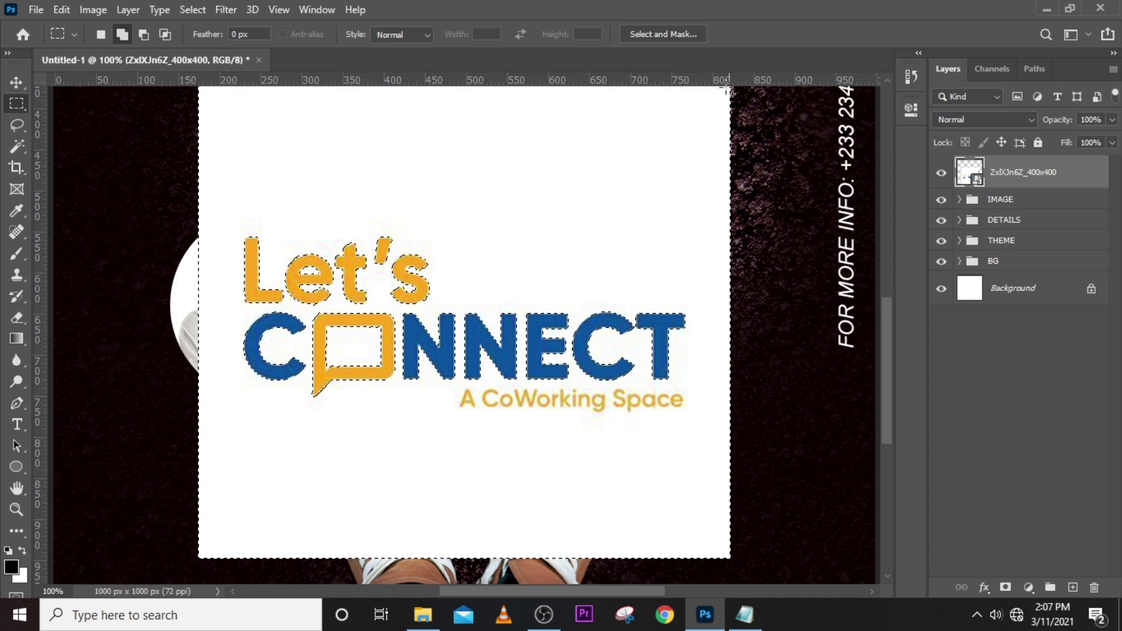
In Select and Mask, invert the selection so only the "Let's Connect" lettering is kept, and set the edge detection radius to 0 px
click(651, 35)
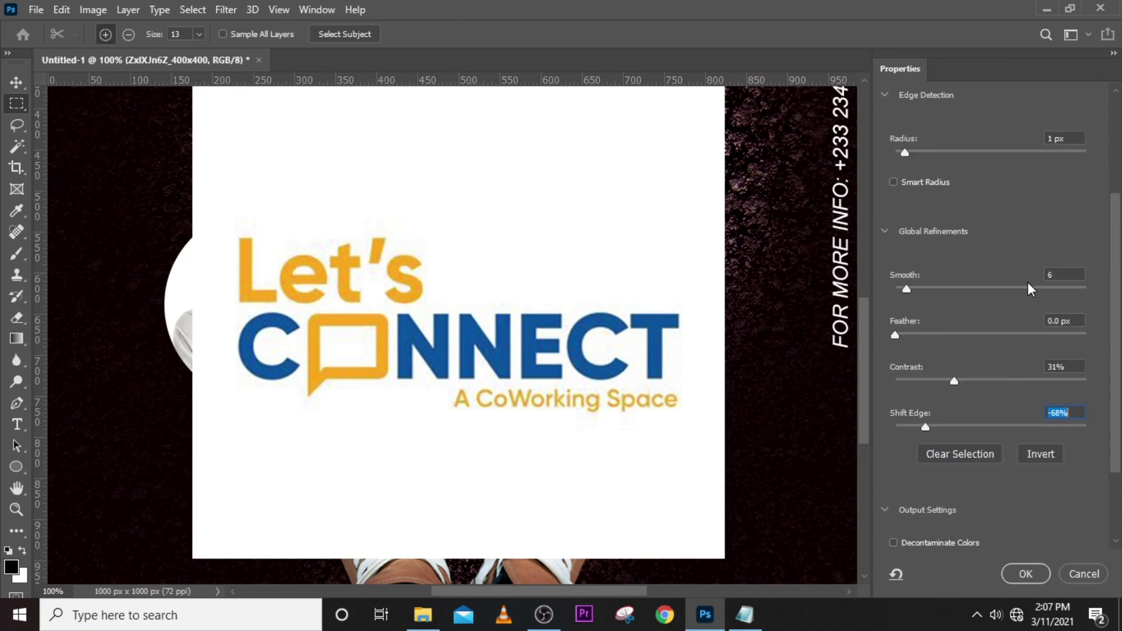
scroll(1027, 282, down, 5)
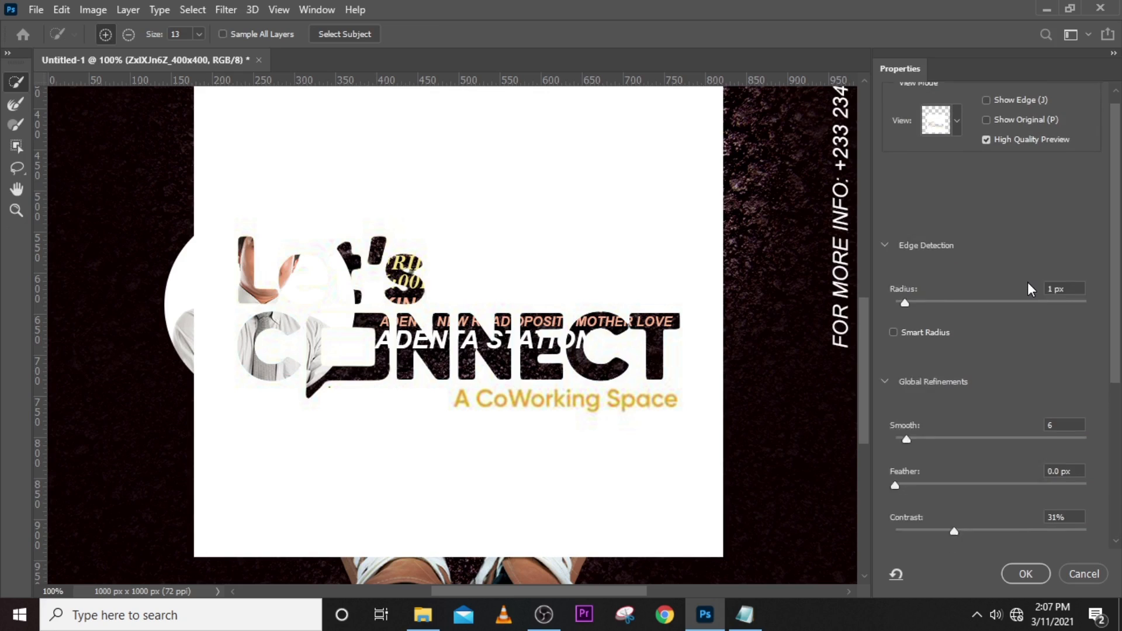
scroll(1026, 282, down, 1)
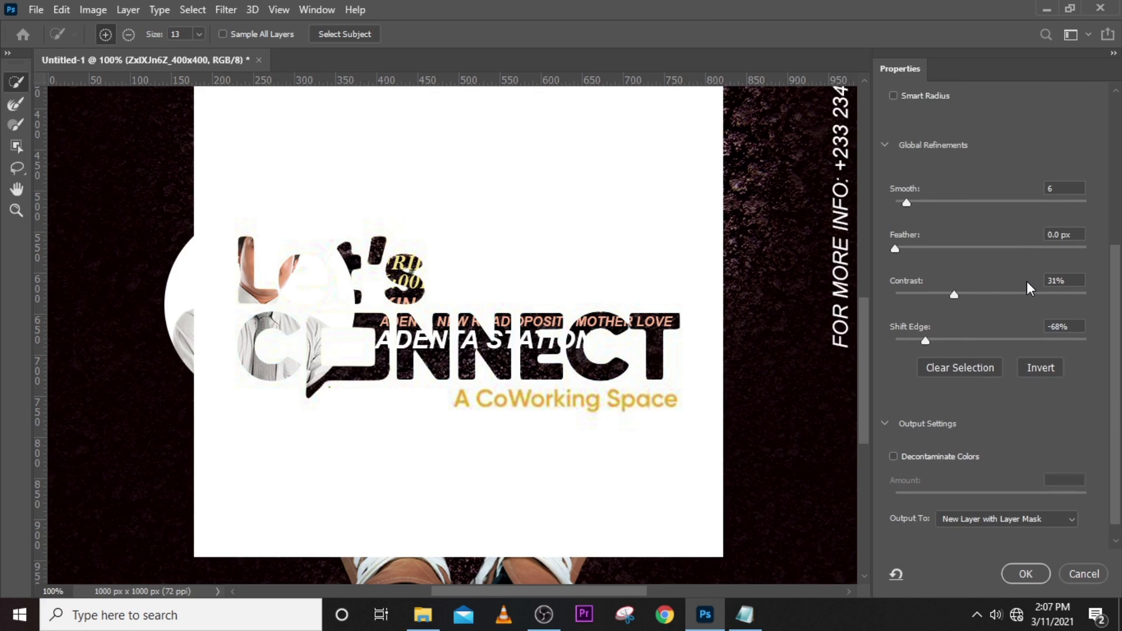
click(1041, 368)
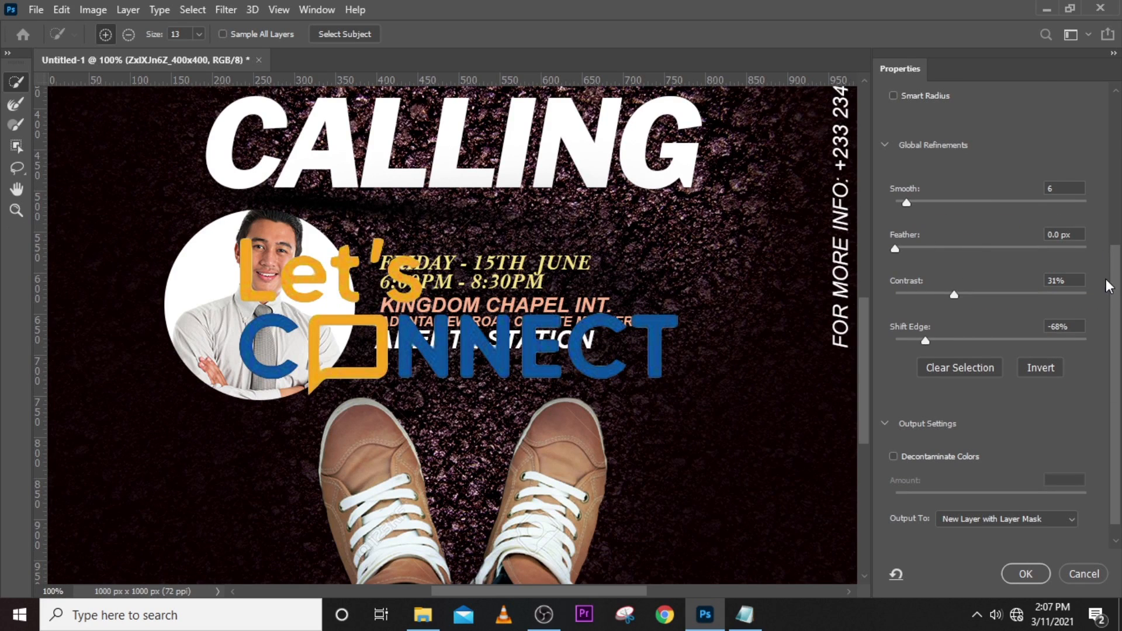
drag(1114, 295, 1087, 132)
drag(1116, 274, 1107, 363)
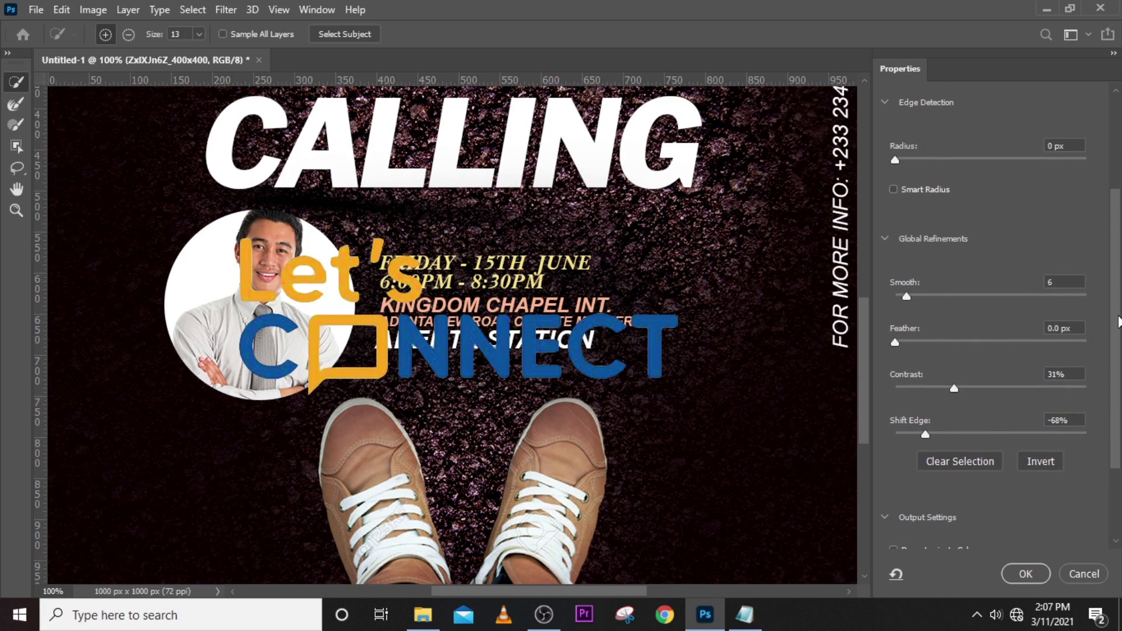
drag(1118, 320, 1116, 387)
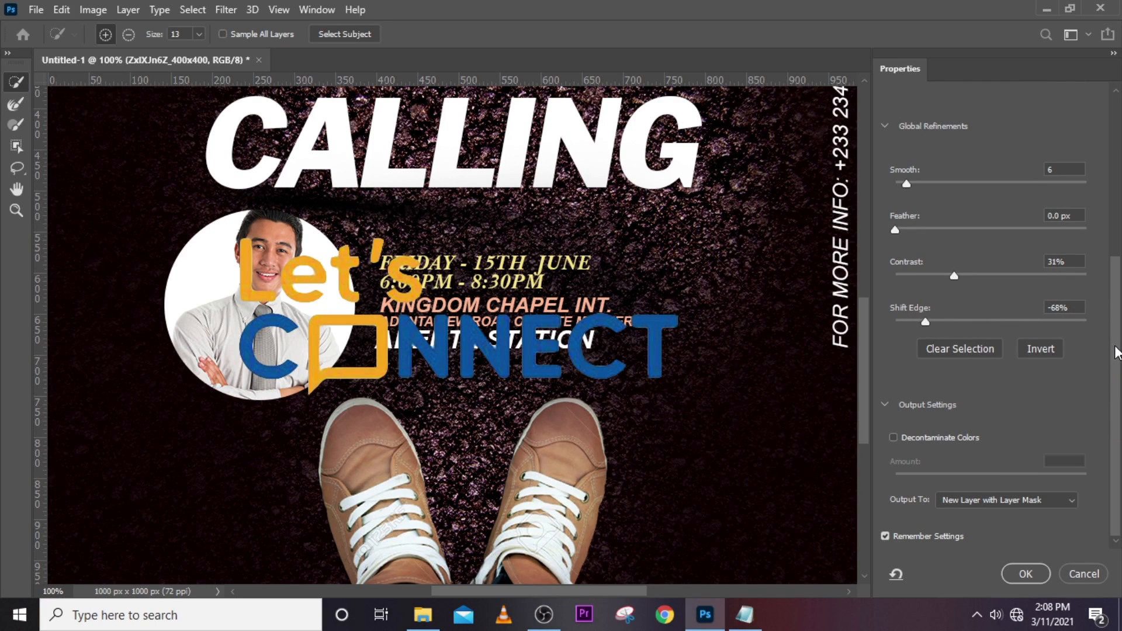
Output the cut-out logo as a New Layer with Layer Mask and convert that layer to a Smart Object
click(1015, 502)
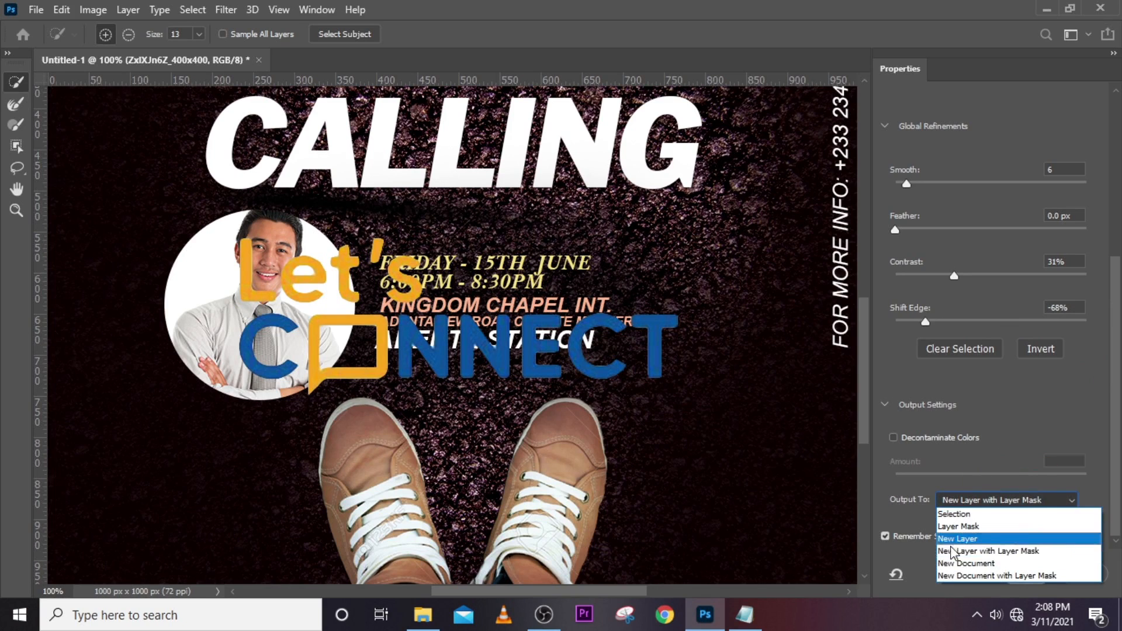
click(974, 553)
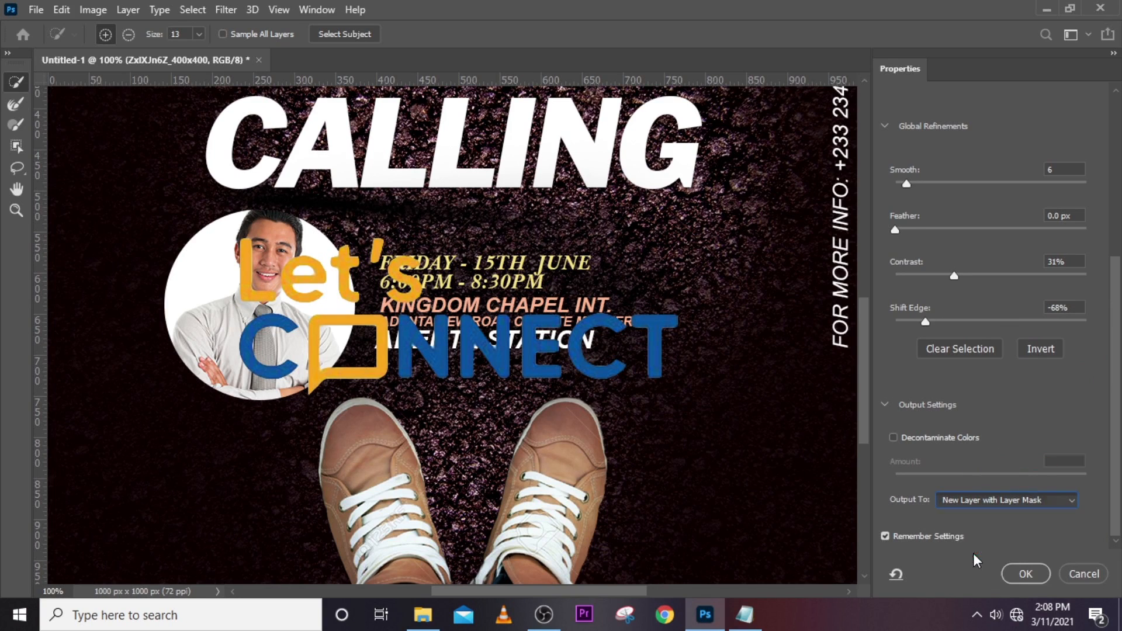
click(1026, 574)
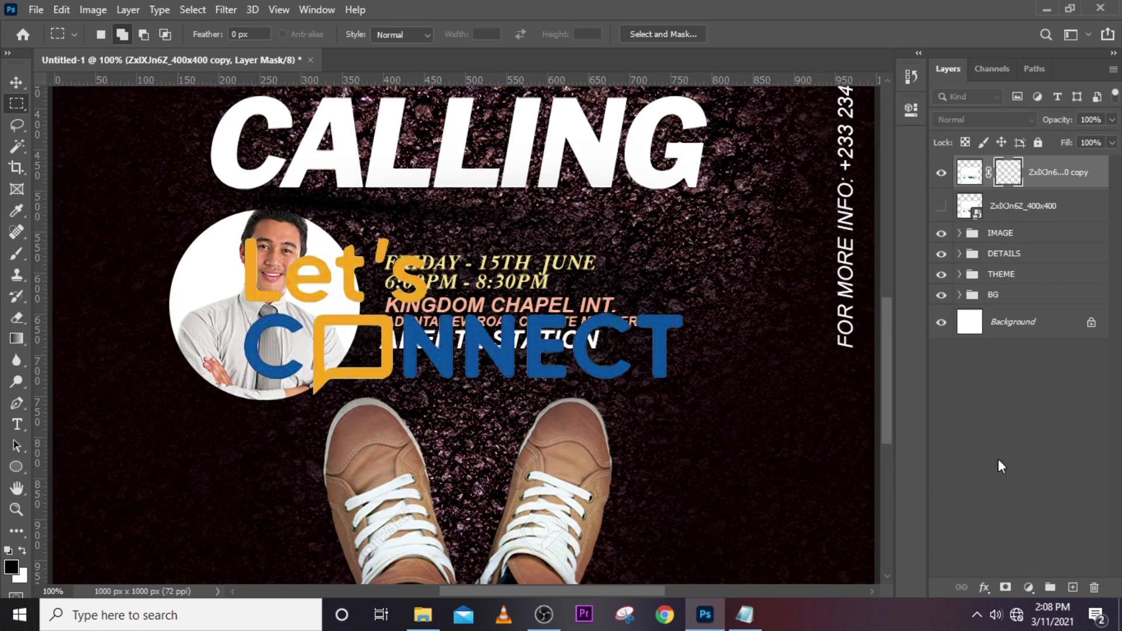
right_click(1003, 227)
click(1003, 225)
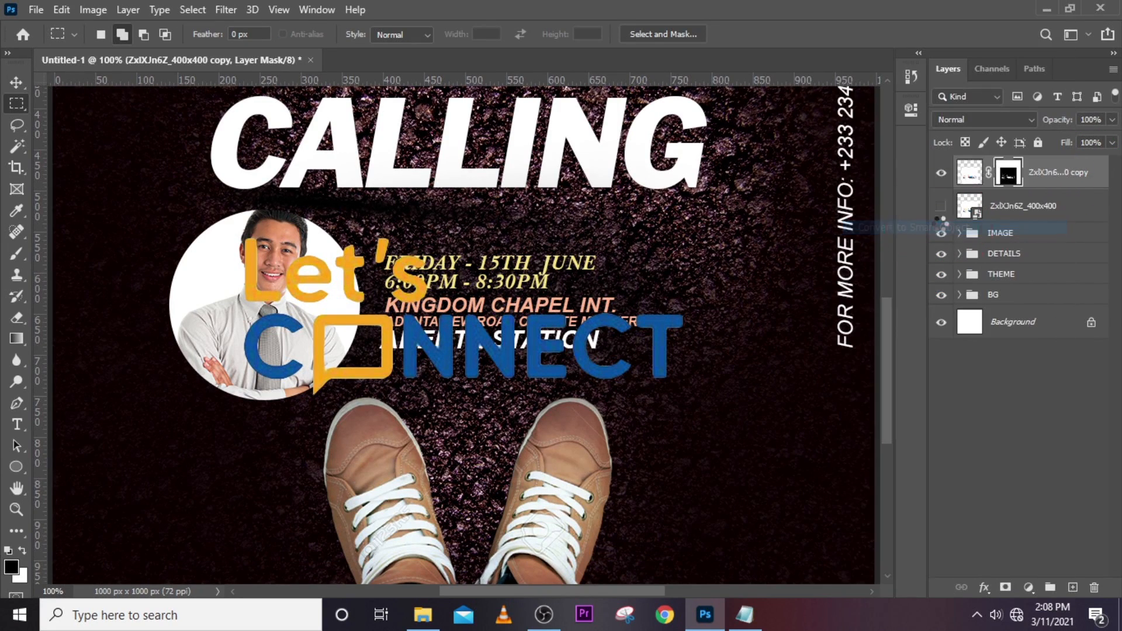
Scale the cut-out logo to about 35.57% and move it beside the shoes in the flyer's lower-left corner, centred about X 180, Y 885 px
key(v)
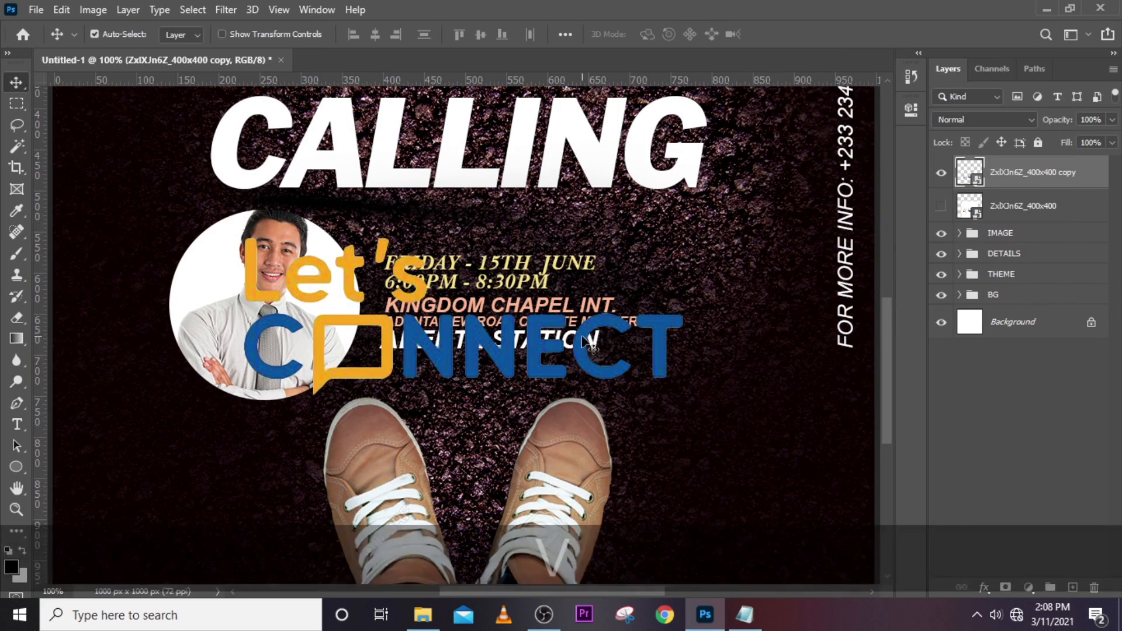
key(ctrl+0)
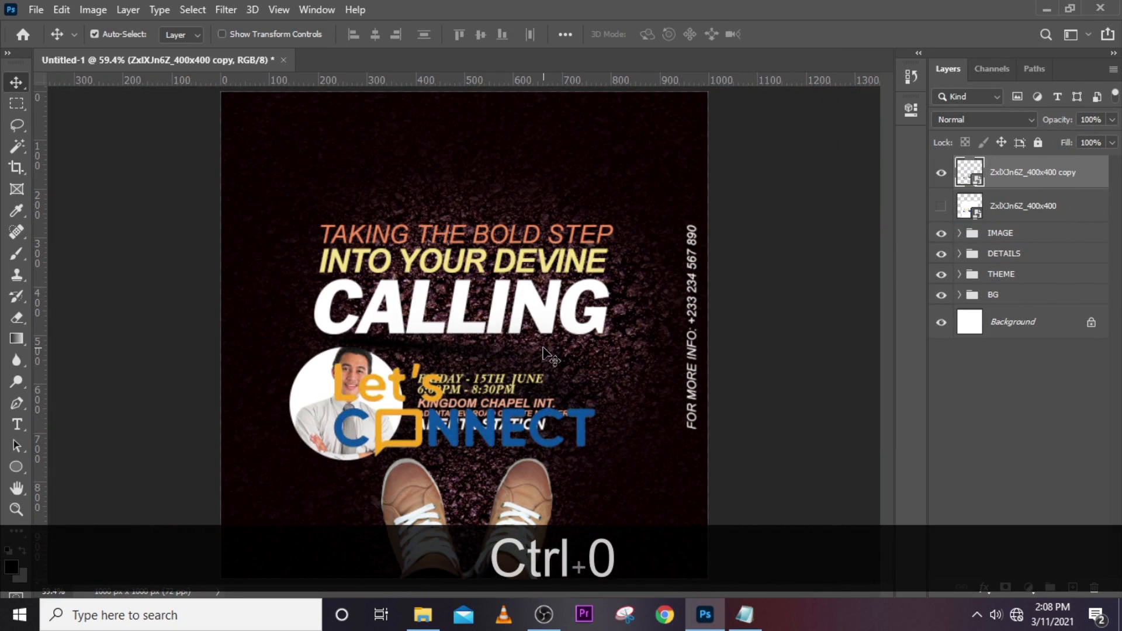
key(ctrl+t)
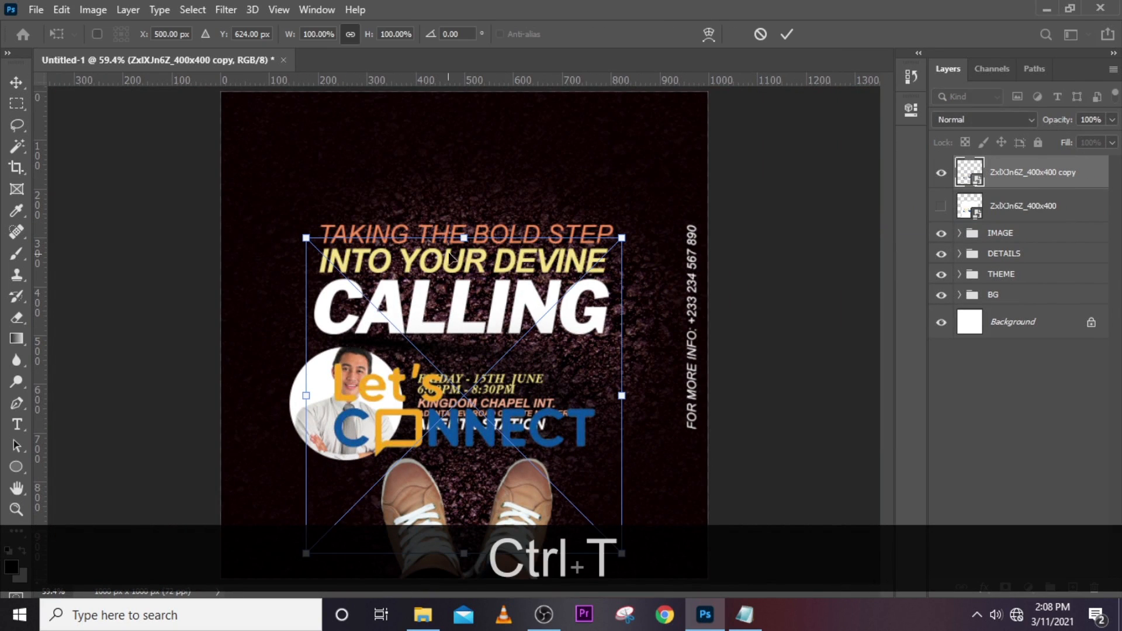
drag(463, 236, 448, 440)
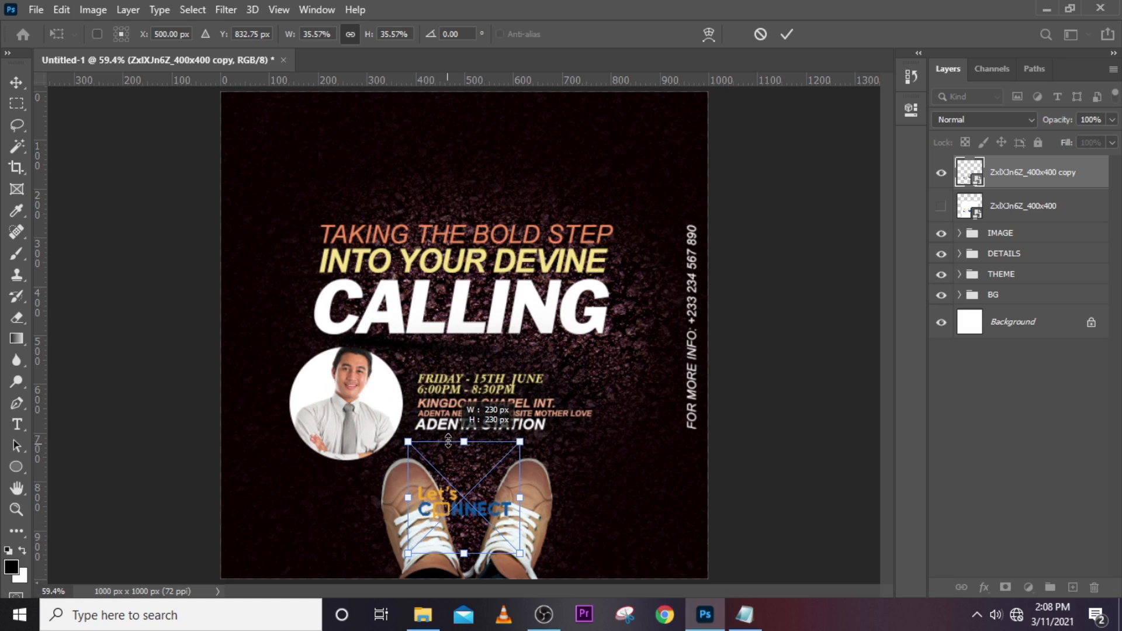
key(Return)
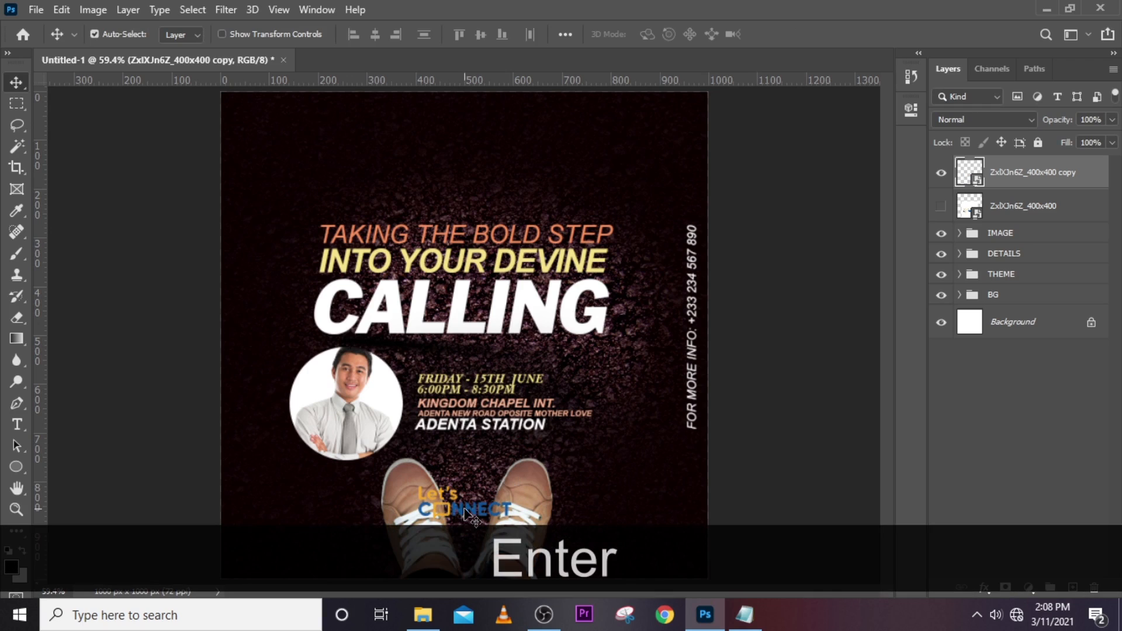
key(v)
drag(471, 513, 310, 529)
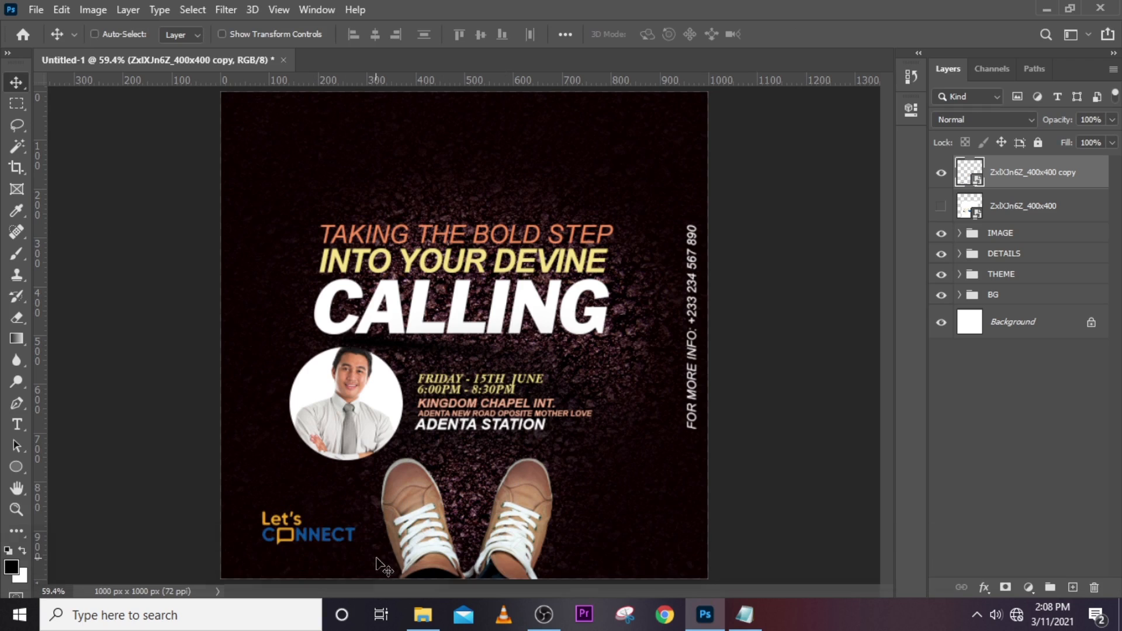
Skew the logo by shifting its upper edge slightly to the right, giving it an italic slant
key(ctrl+t)
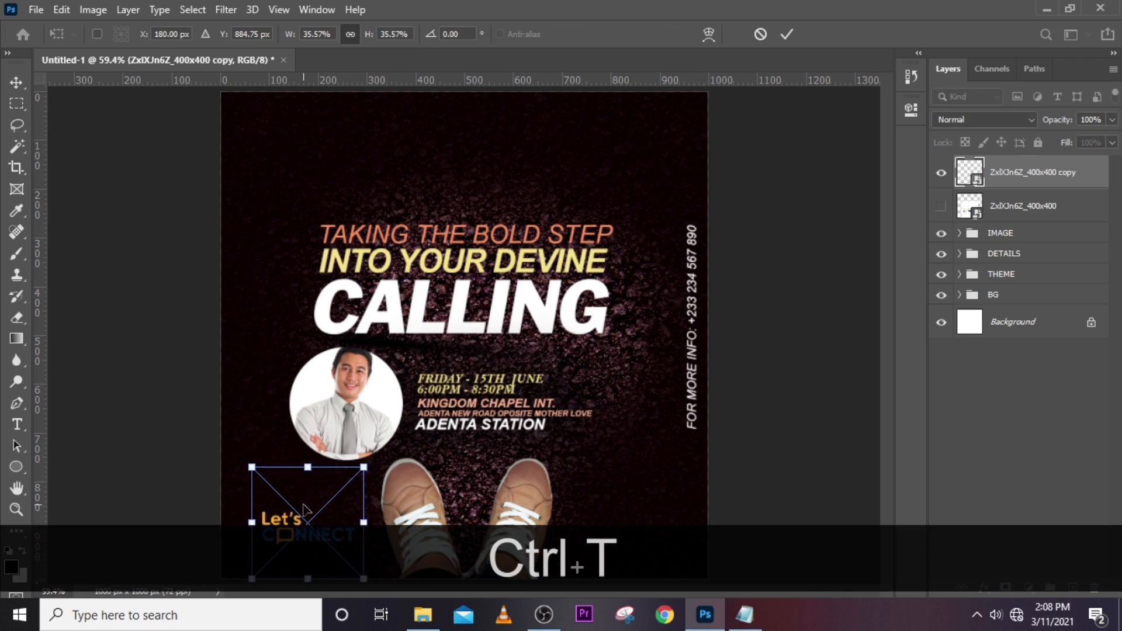
right_click(303, 506)
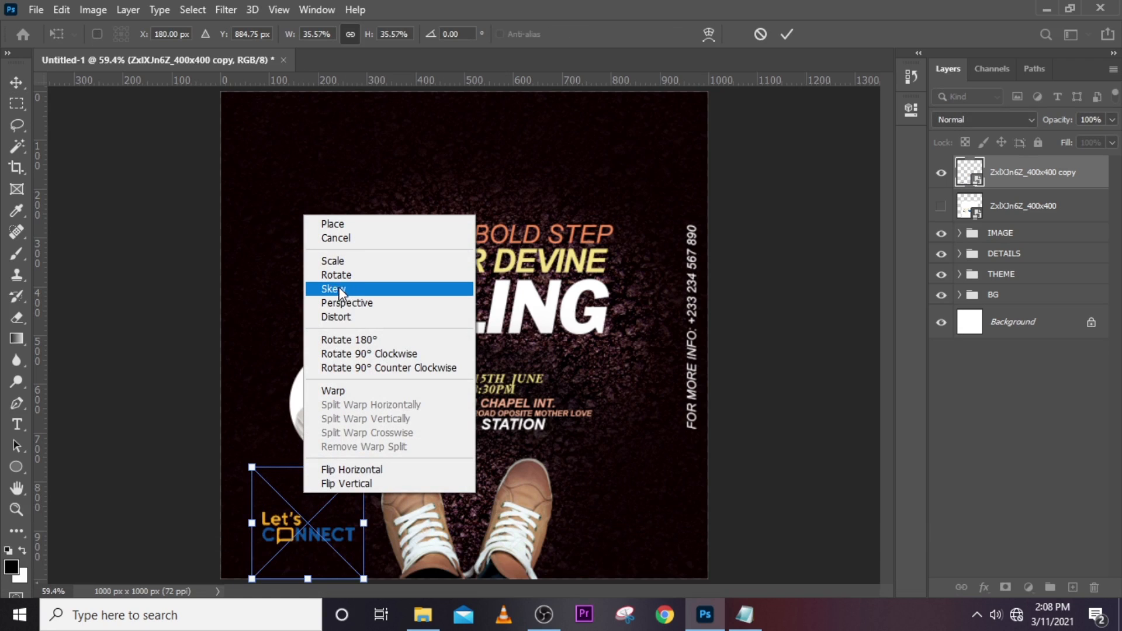
click(345, 289)
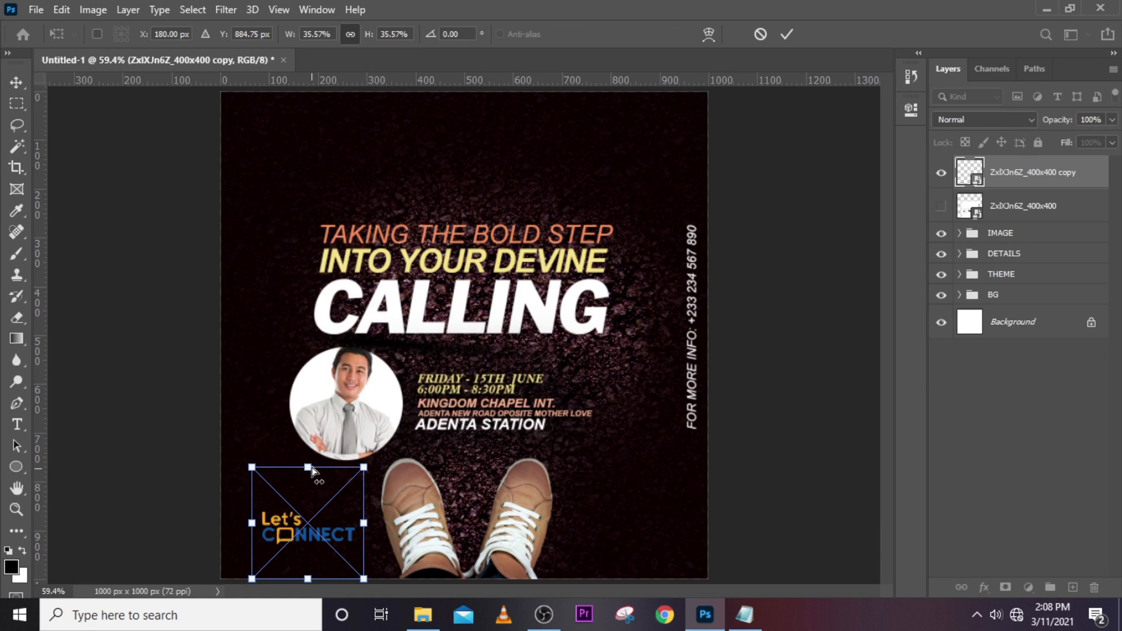
drag(313, 467, 328, 468)
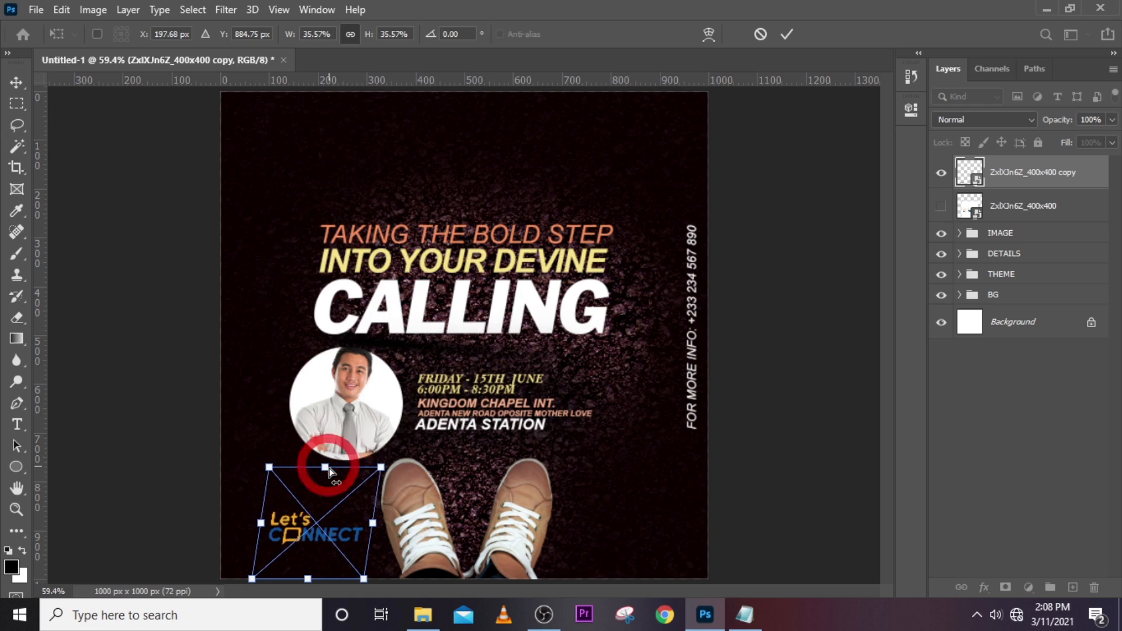
key(Return)
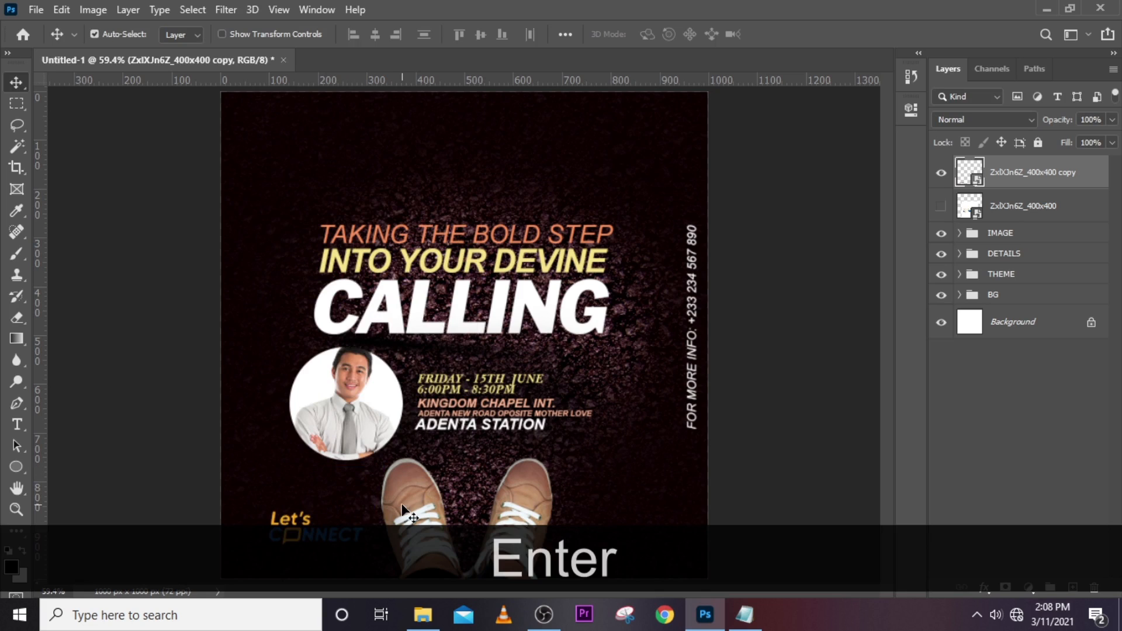
Nudge the skewed logo slightly up and to the left beside the shoes
key(ctrl+equal)
scroll(377, 265, down, 5)
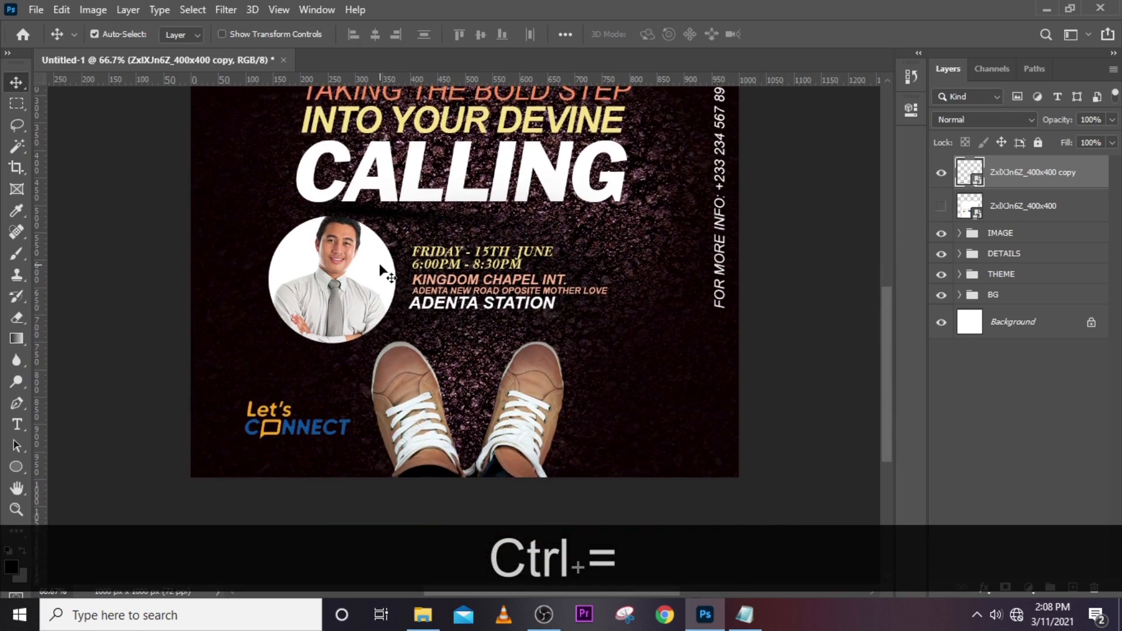
key(v)
key(Up)
key(Up)
key(Up)
key(Up)
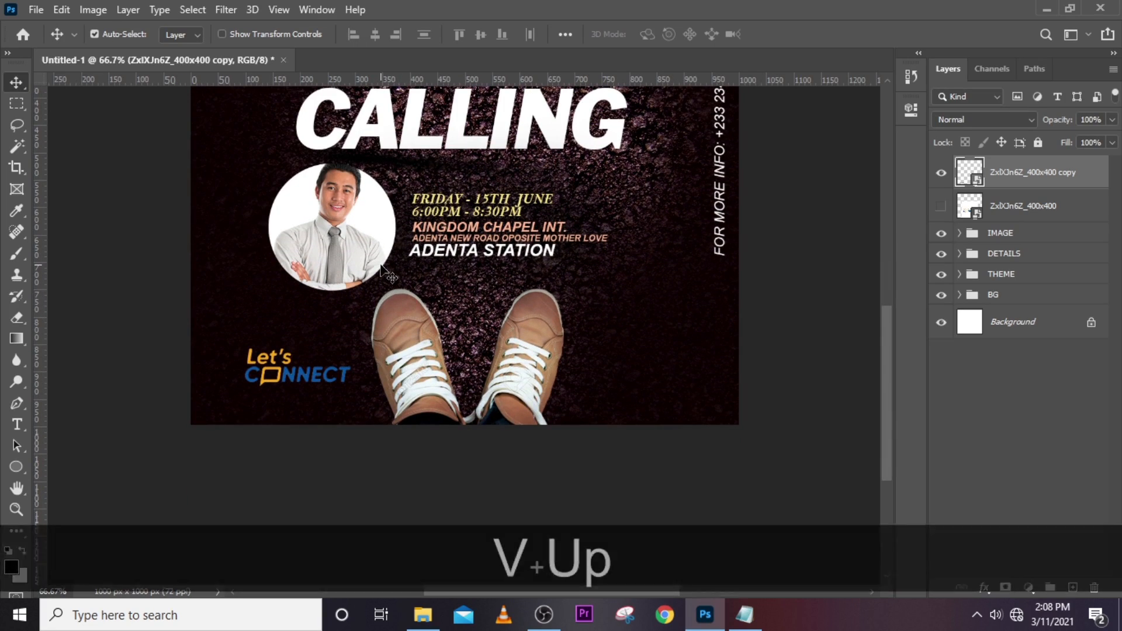
key(Up)
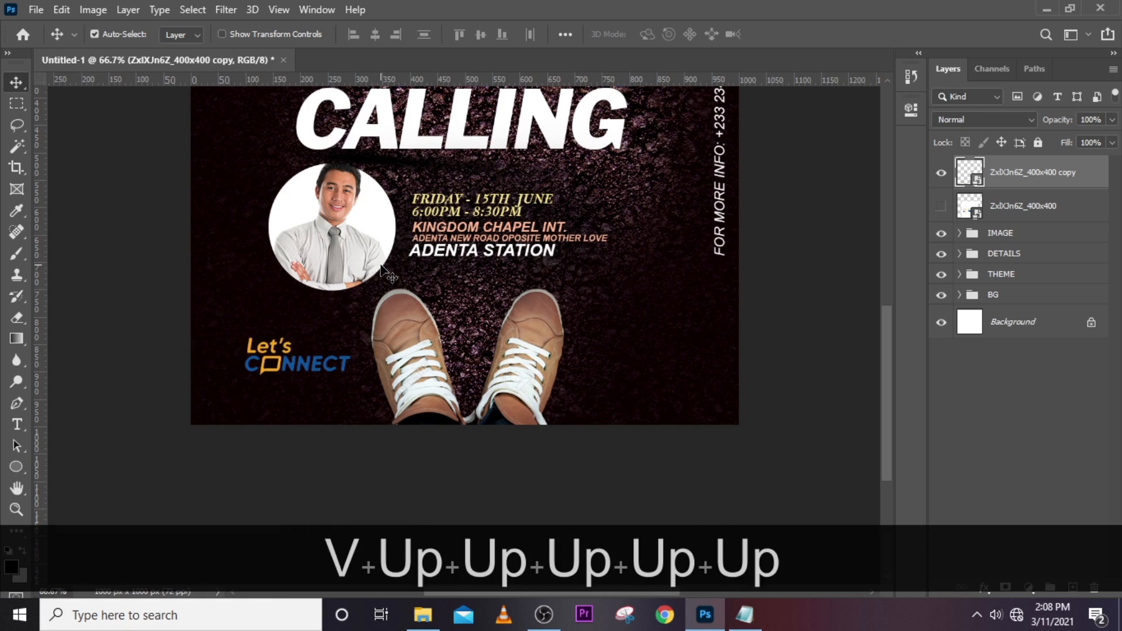
key(Left)
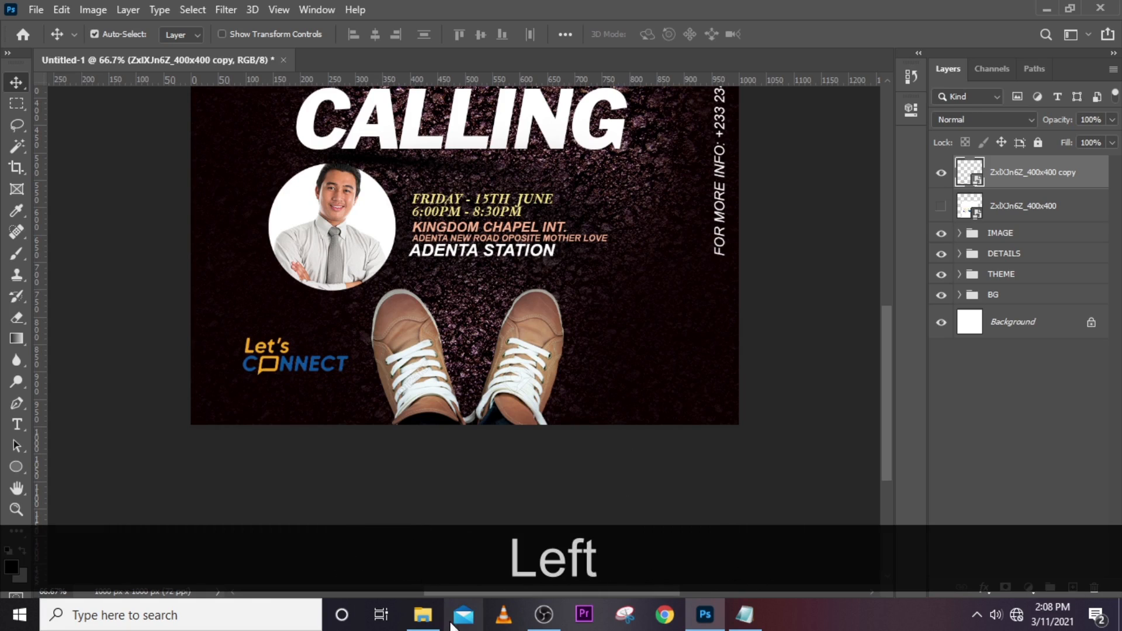
Place the social media icon sheet image into the flyer at 86.21% scale, covering its lower part
click(422, 614)
drag(273, 208, 539, 401)
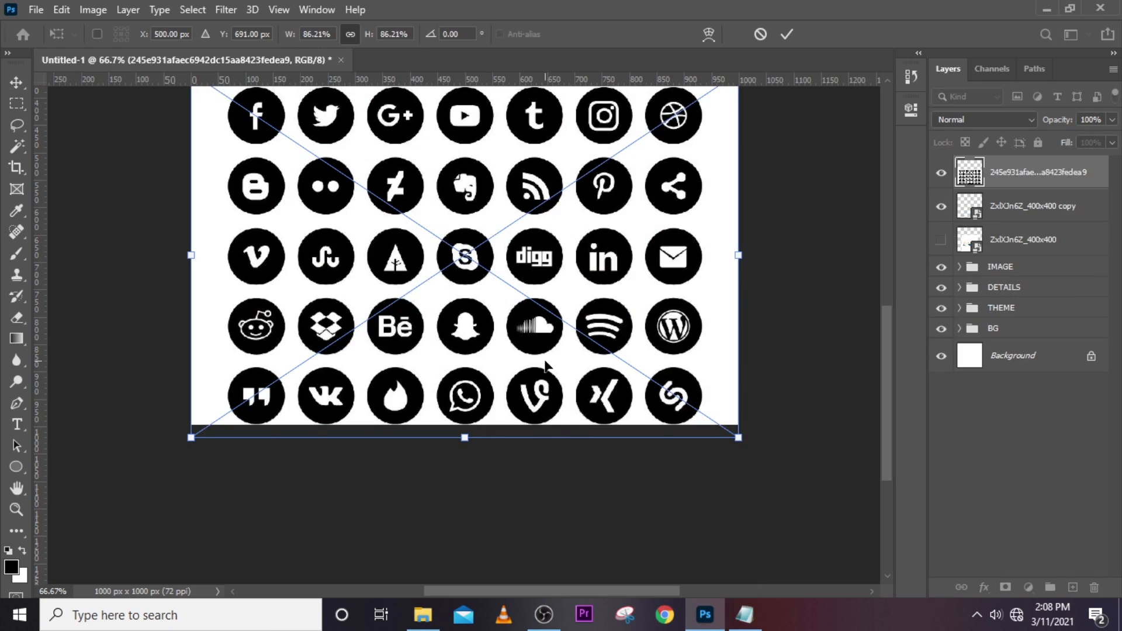
key(ctrl)
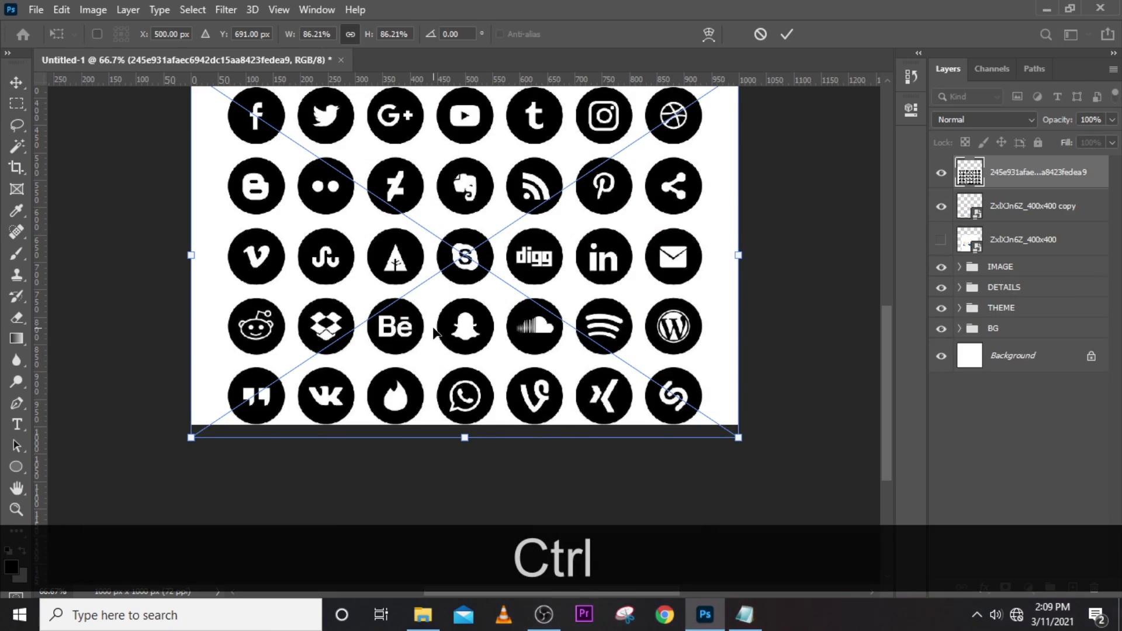
key(ctrl+minus)
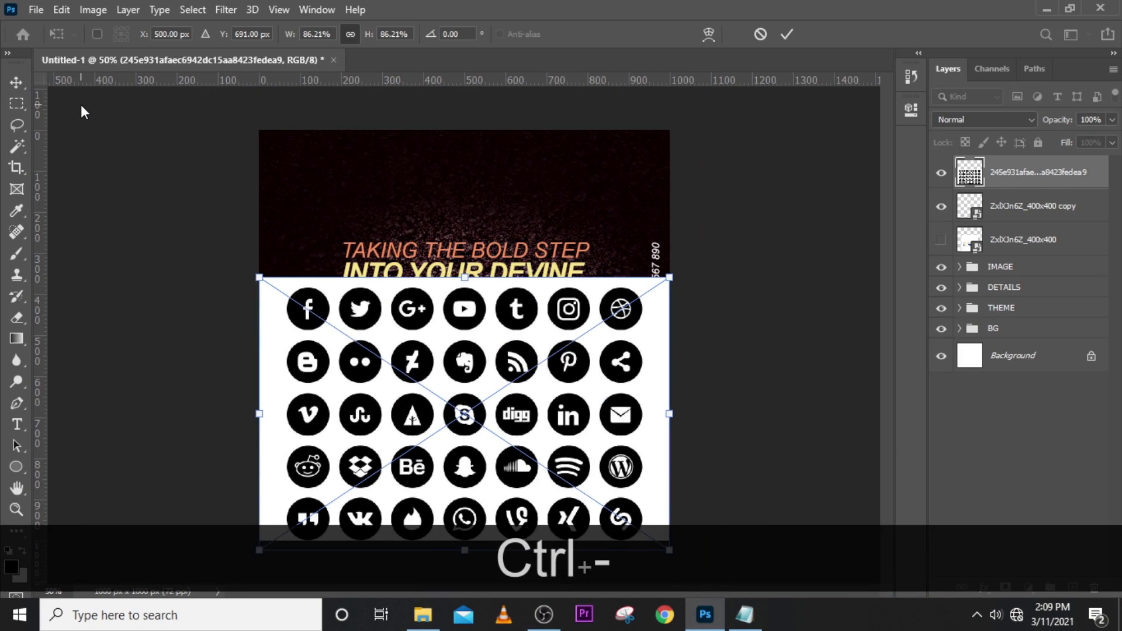
key(Return)
Select the icon sheet's white background plus the white Facebook, Twitter and YouTube symbols with the Magic Wand at tolerance 32
key(ctrl+equal)
key(ctrl+equal)
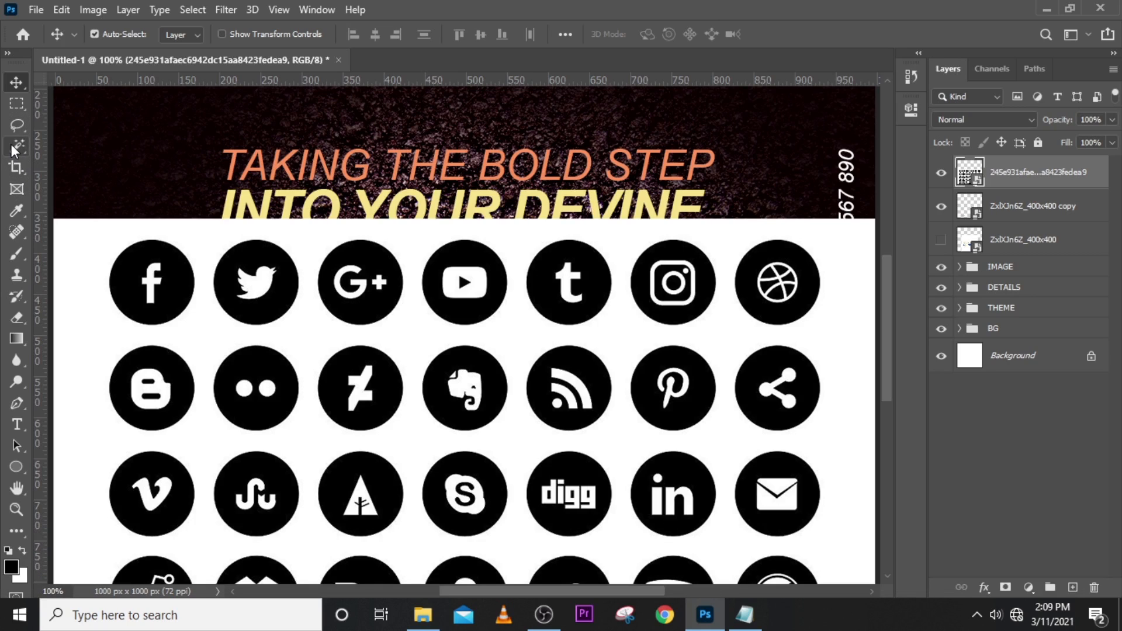
click(12, 143)
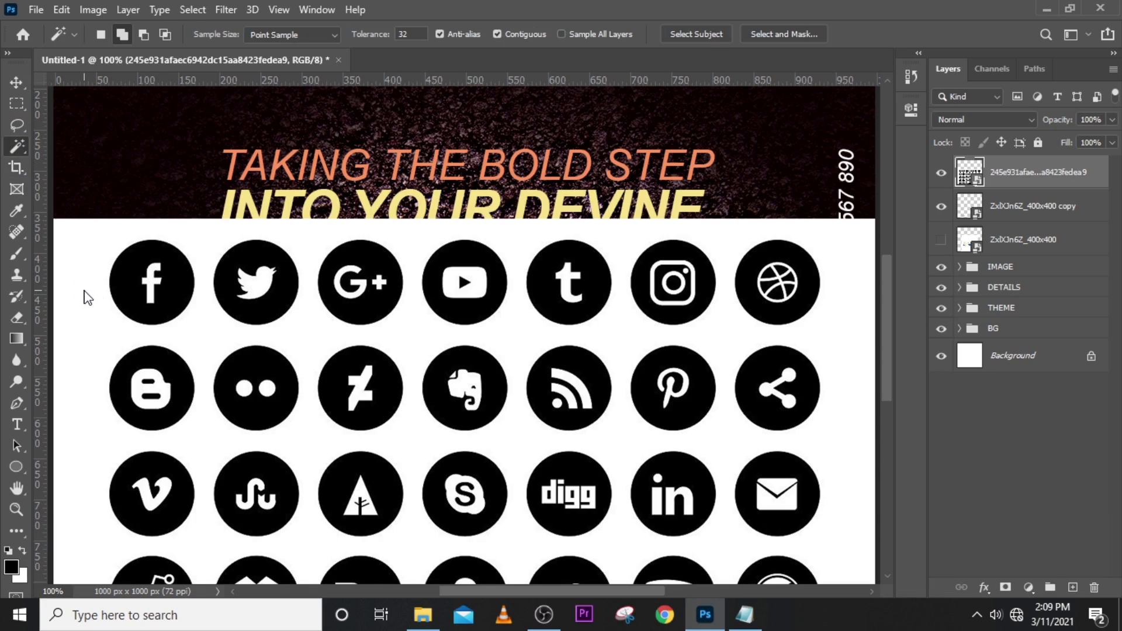
click(89, 315)
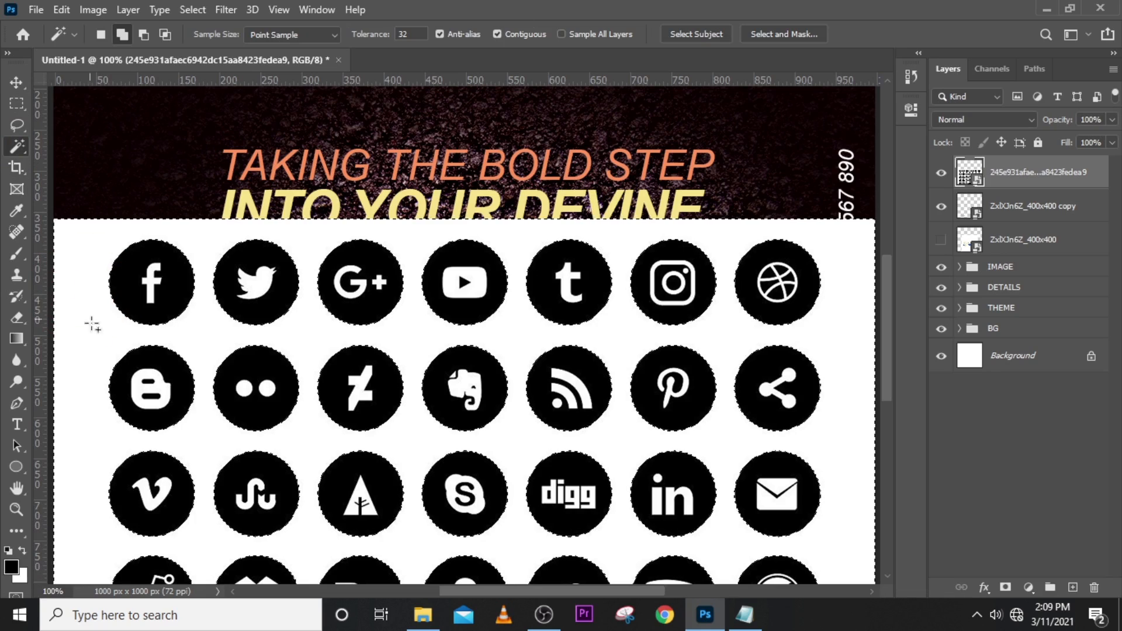
click(153, 285)
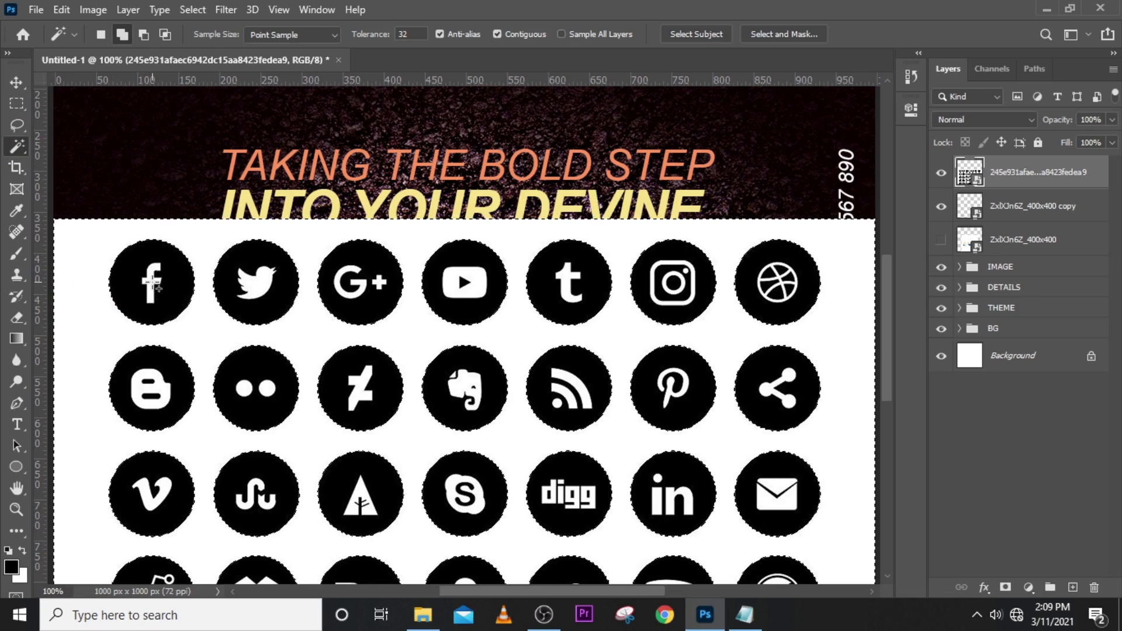
click(262, 289)
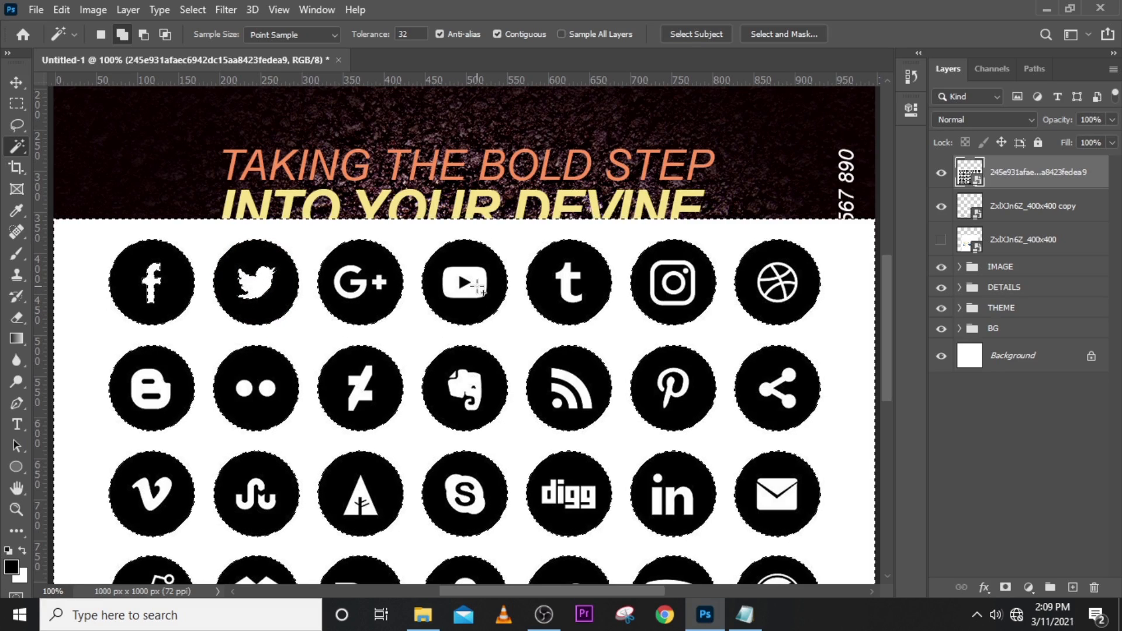
click(478, 289)
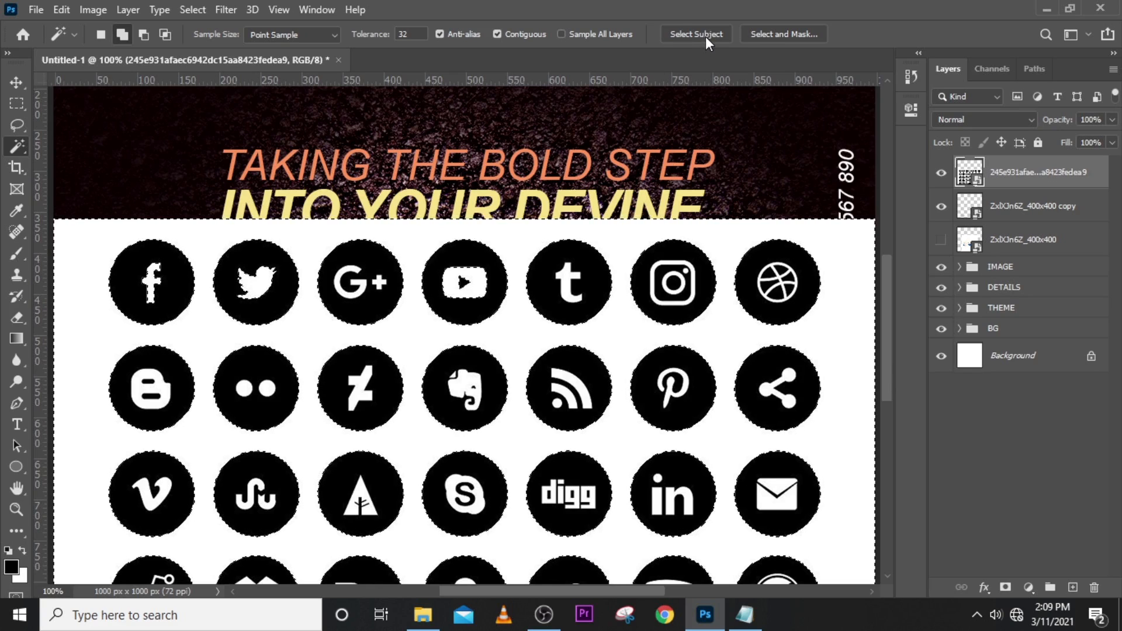
Invert the icon sheet selection in Select and Mask and output it as a New Layer with Layer Mask
click(767, 37)
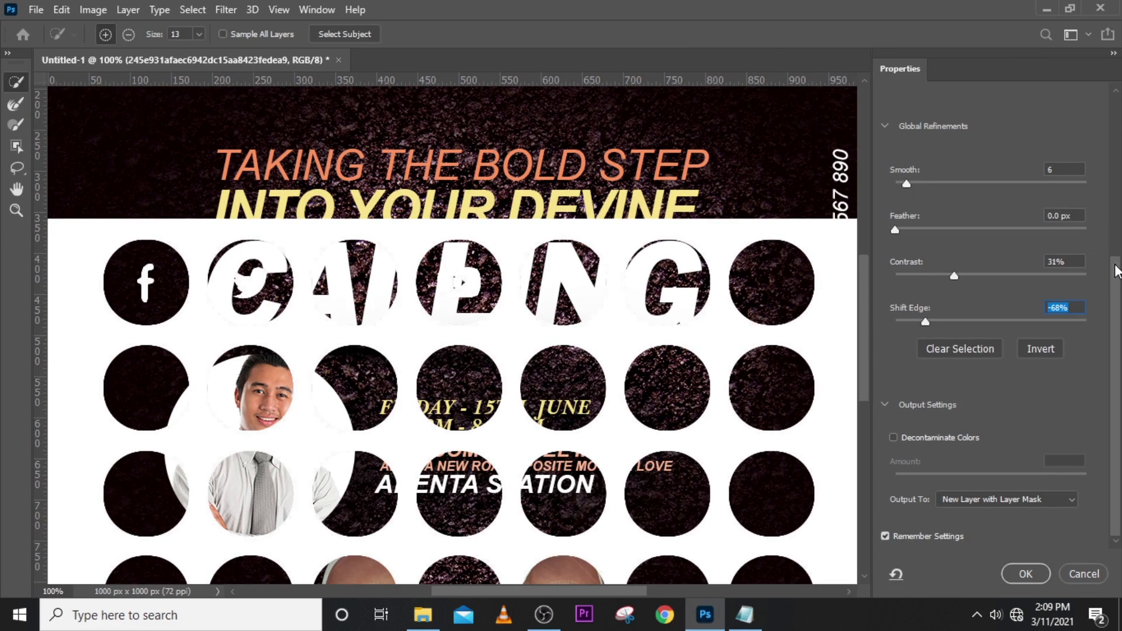
click(1039, 351)
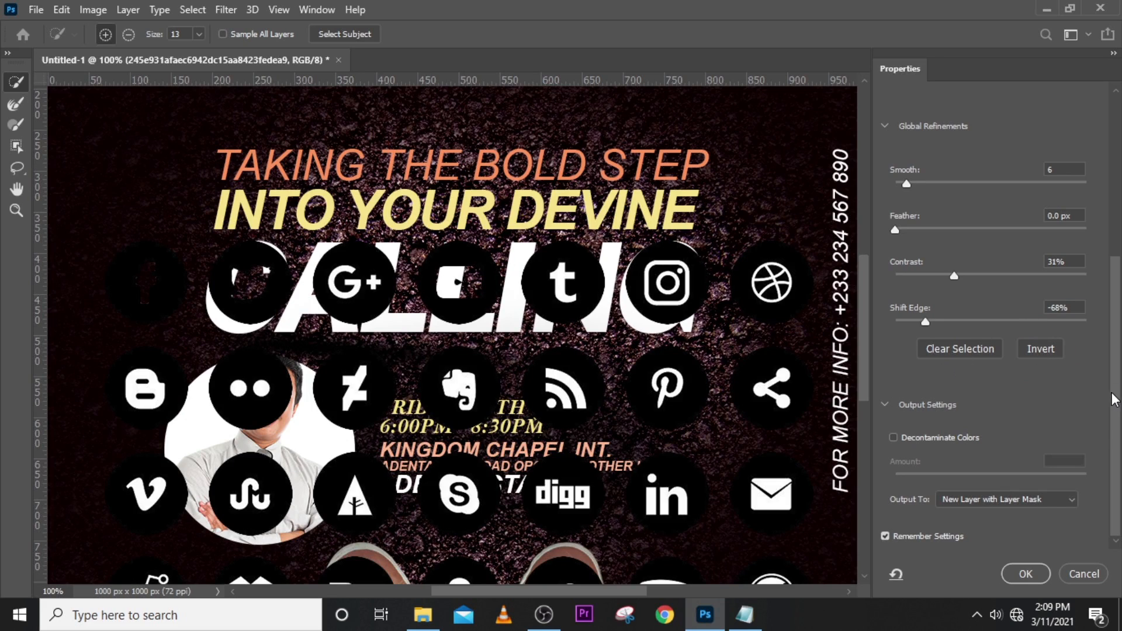
drag(1114, 453, 1115, 463)
click(885, 404)
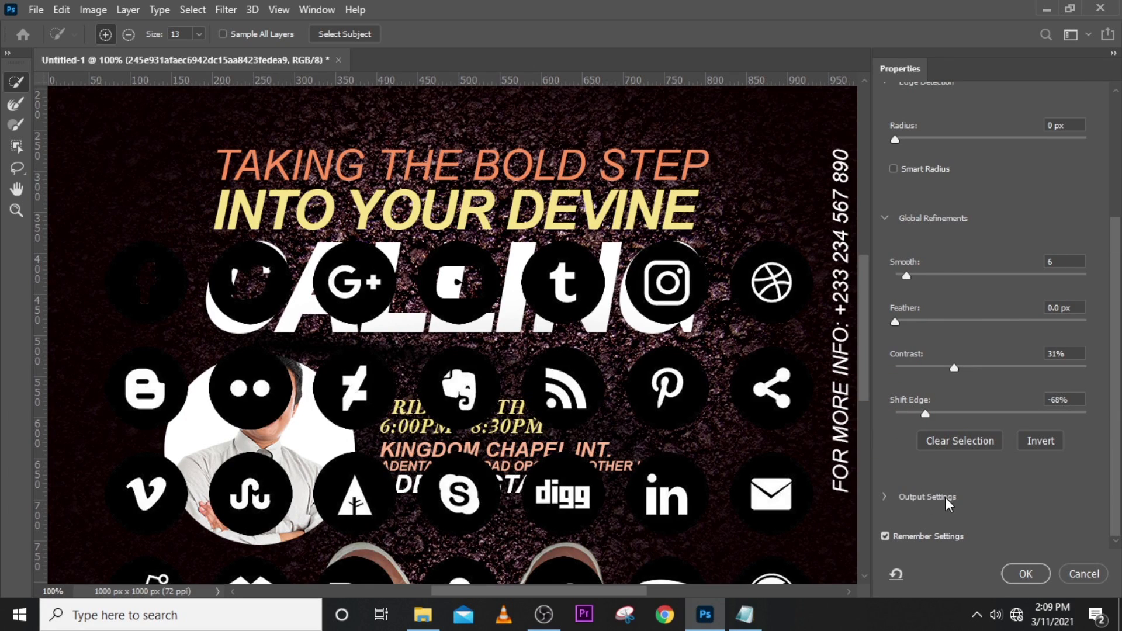
click(885, 497)
scroll(942, 495, down, 3)
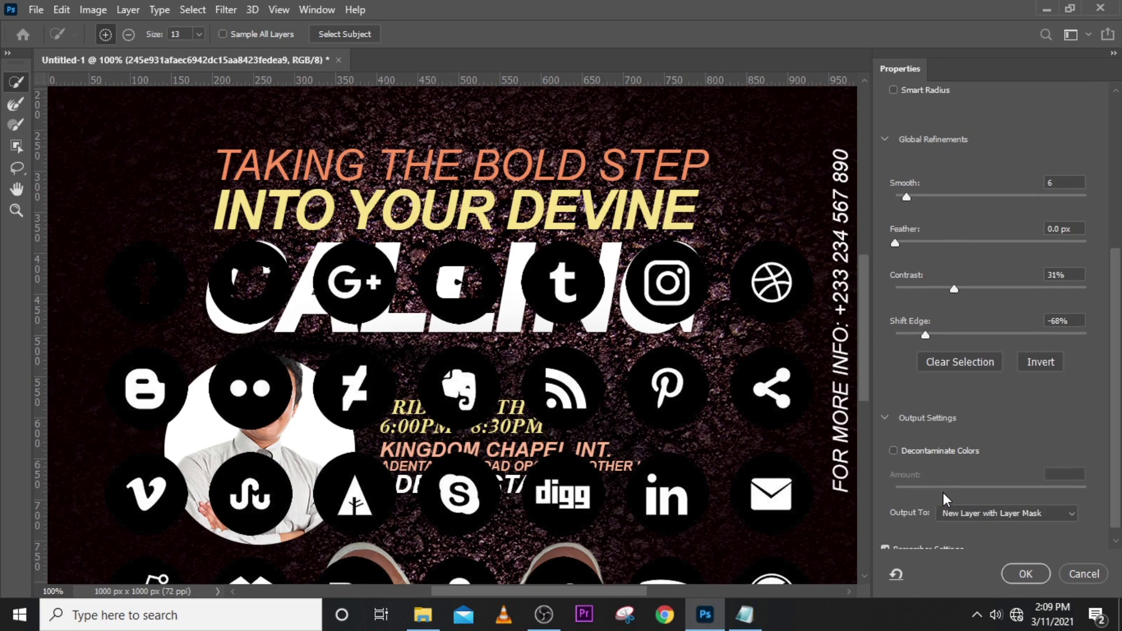
click(1017, 500)
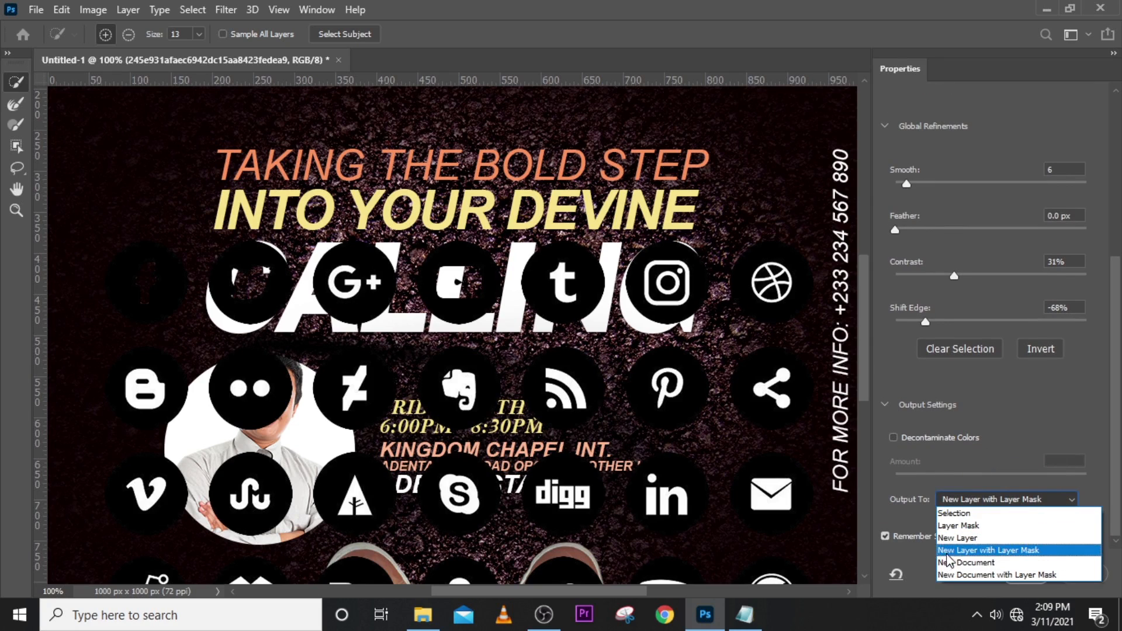
click(982, 551)
click(1020, 573)
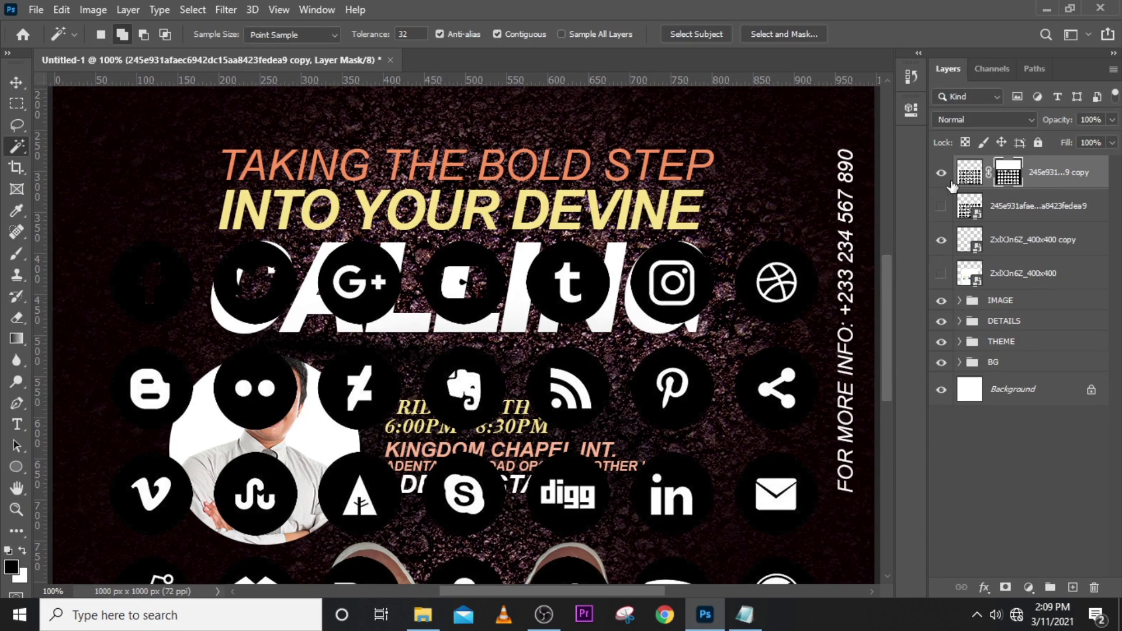
Delete the hidden original layers of the icon sheet and the logo
click(1039, 211)
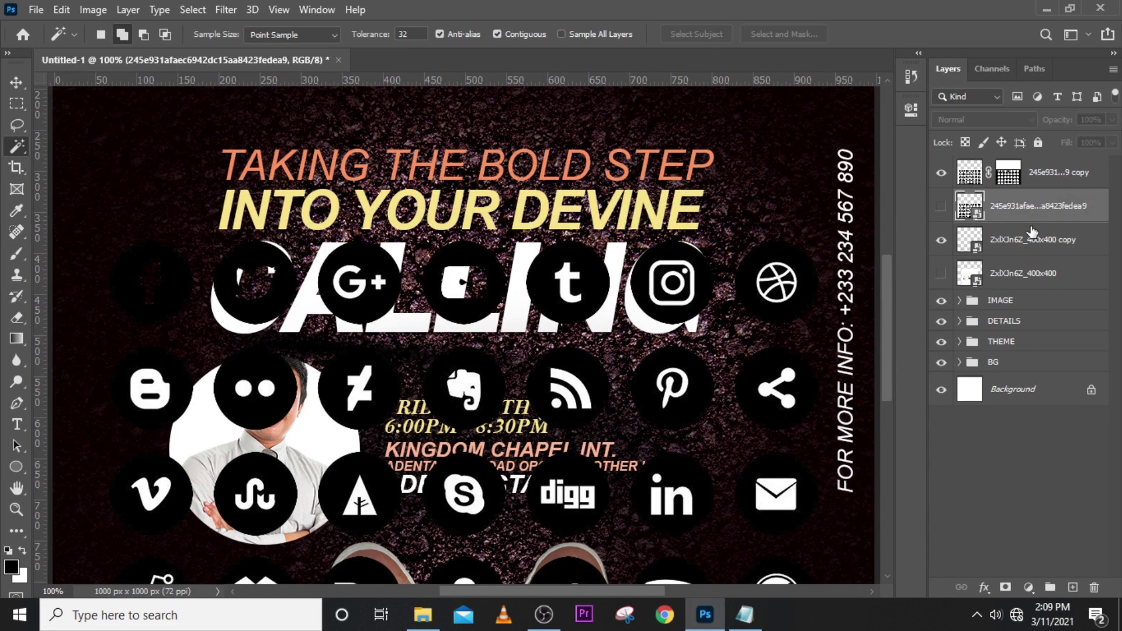
key(Delete)
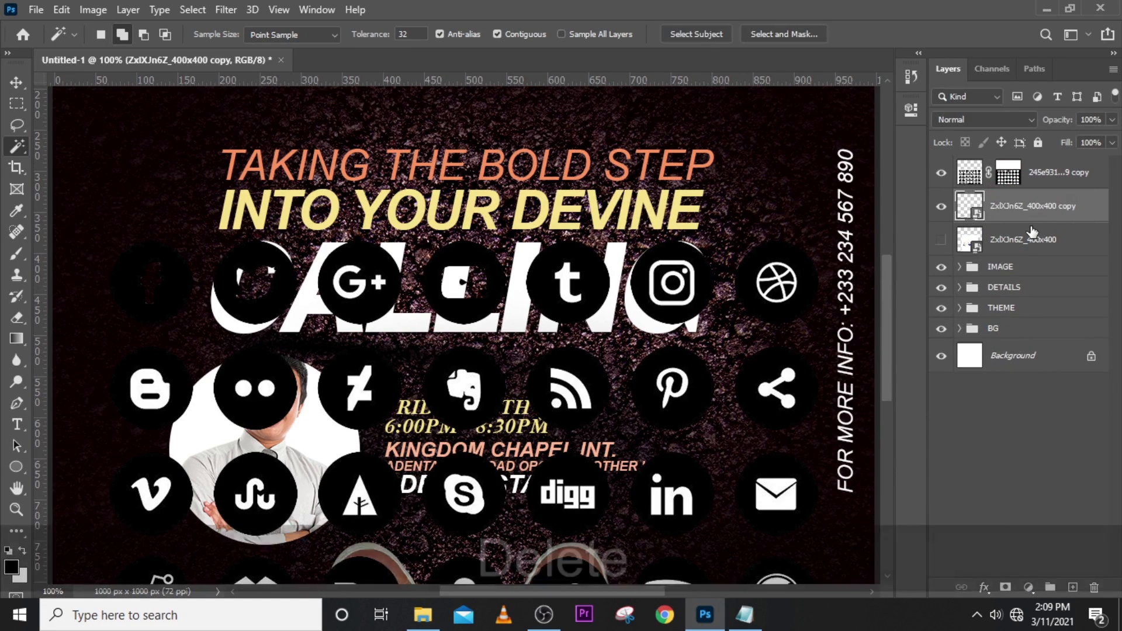
click(986, 244)
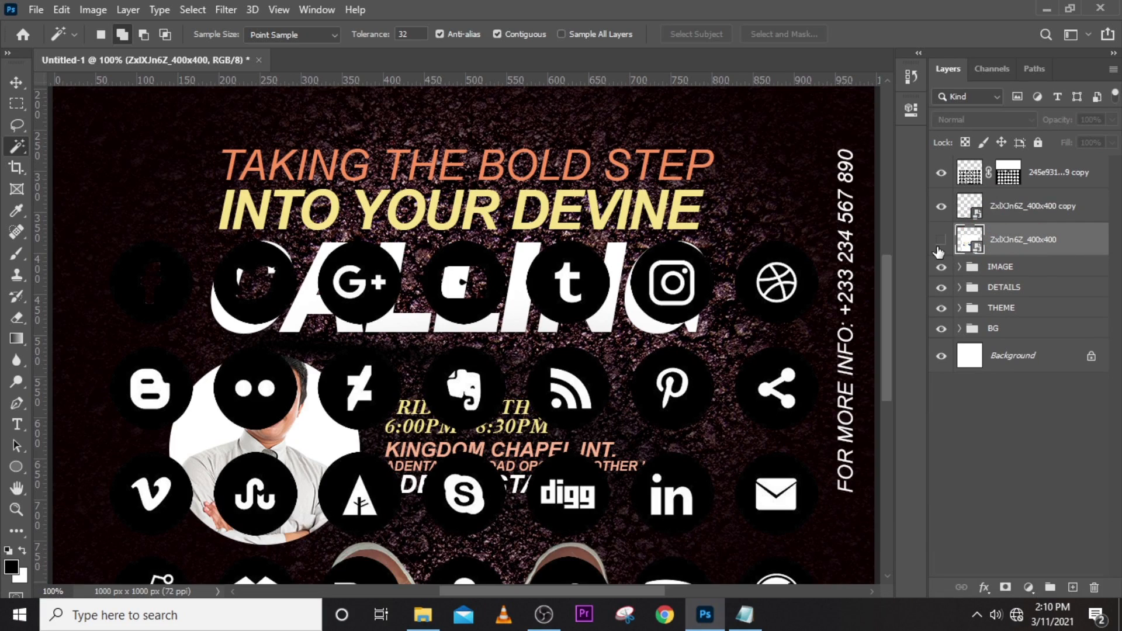
key(Delete)
Convert the masked icon sheet layer to a Smart Object
click(1037, 173)
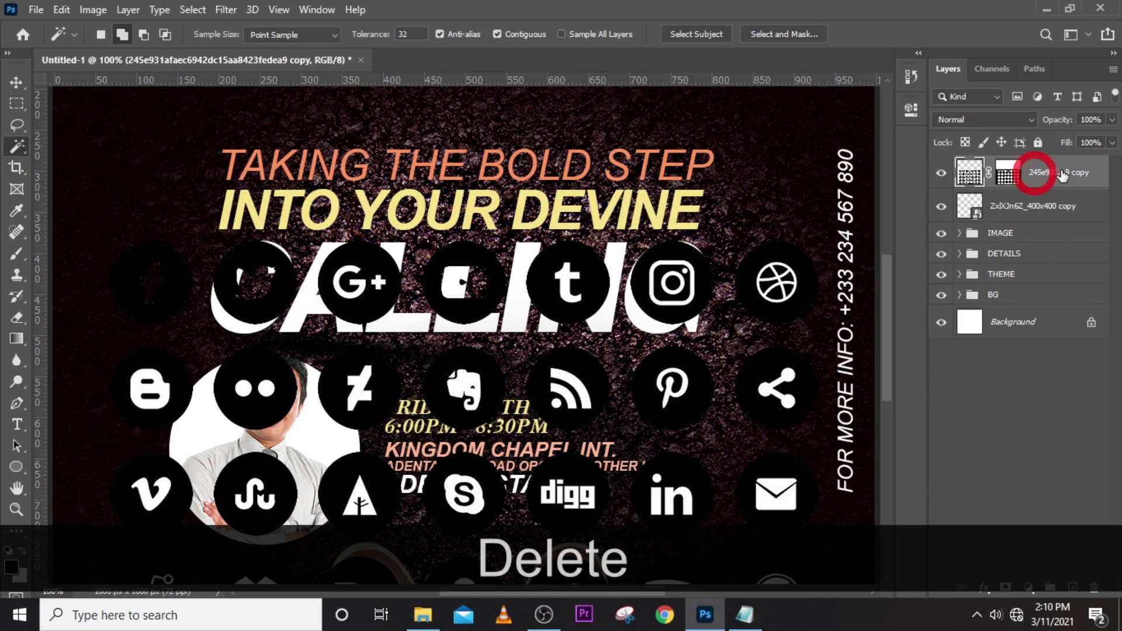
right_click(1066, 171)
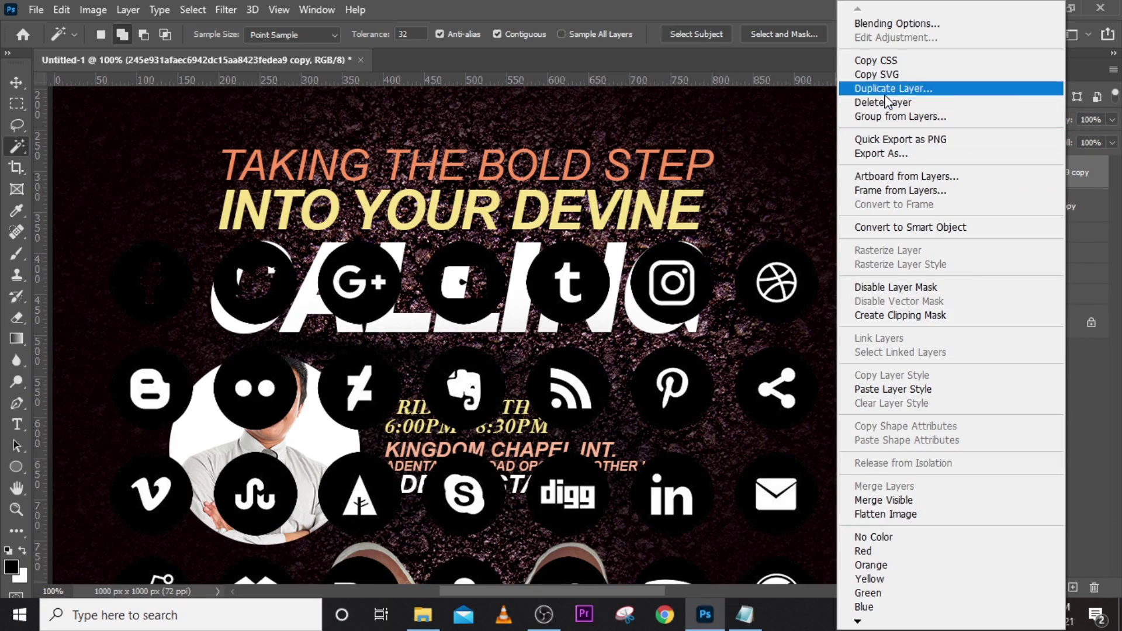
click(893, 227)
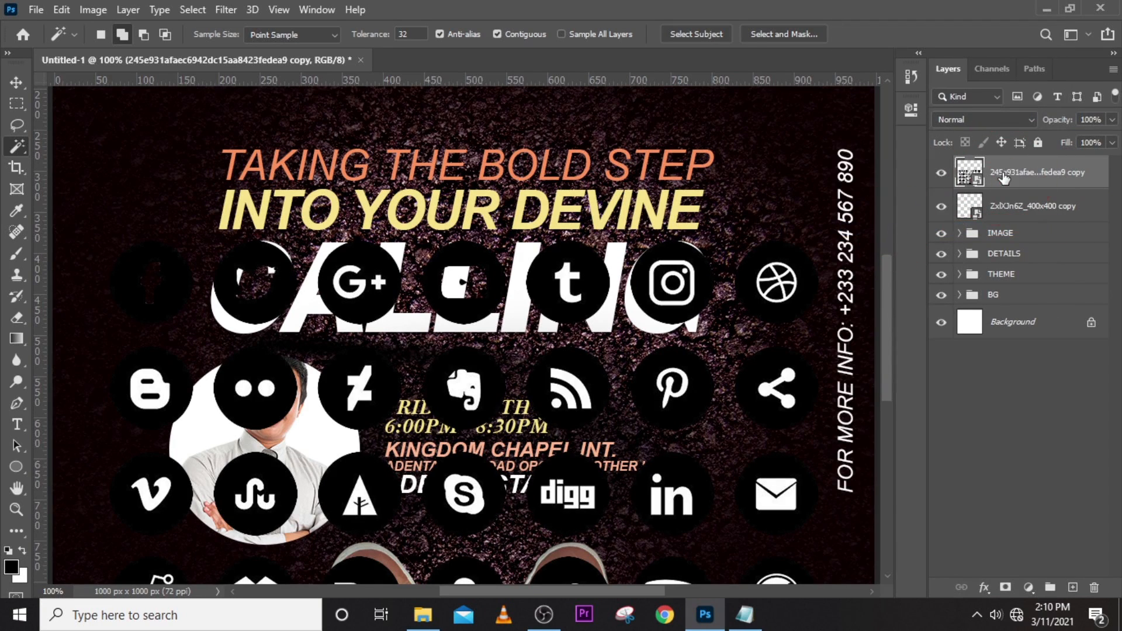
Copy the Facebook and Twitter icons from the sheet onto separate new layers using rectangular marquee selections
right_click(11, 104)
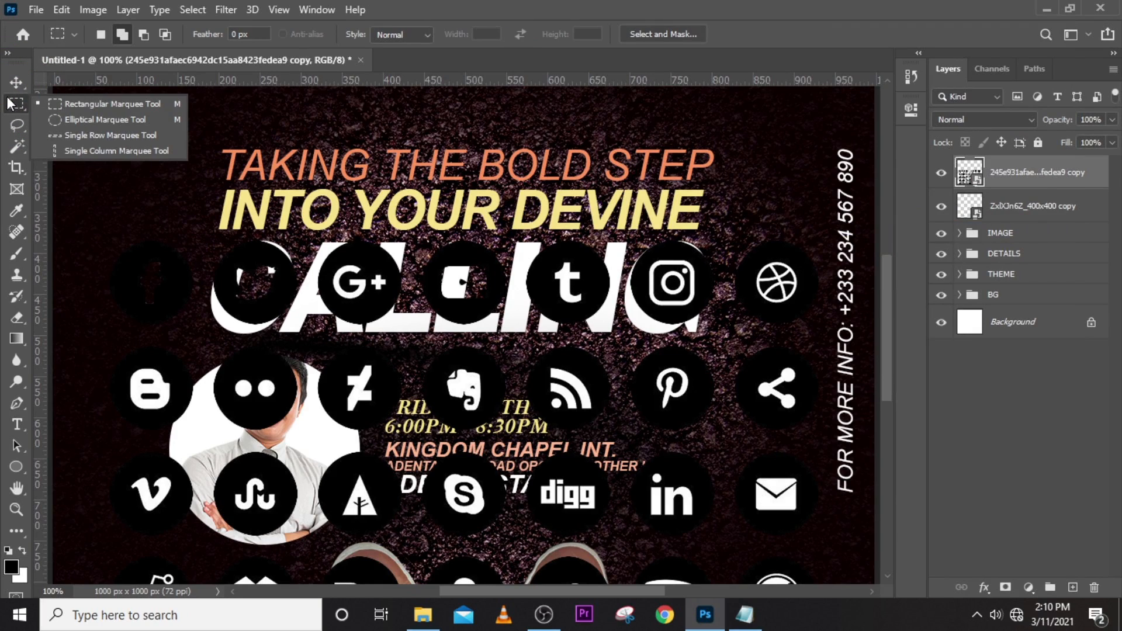
click(70, 103)
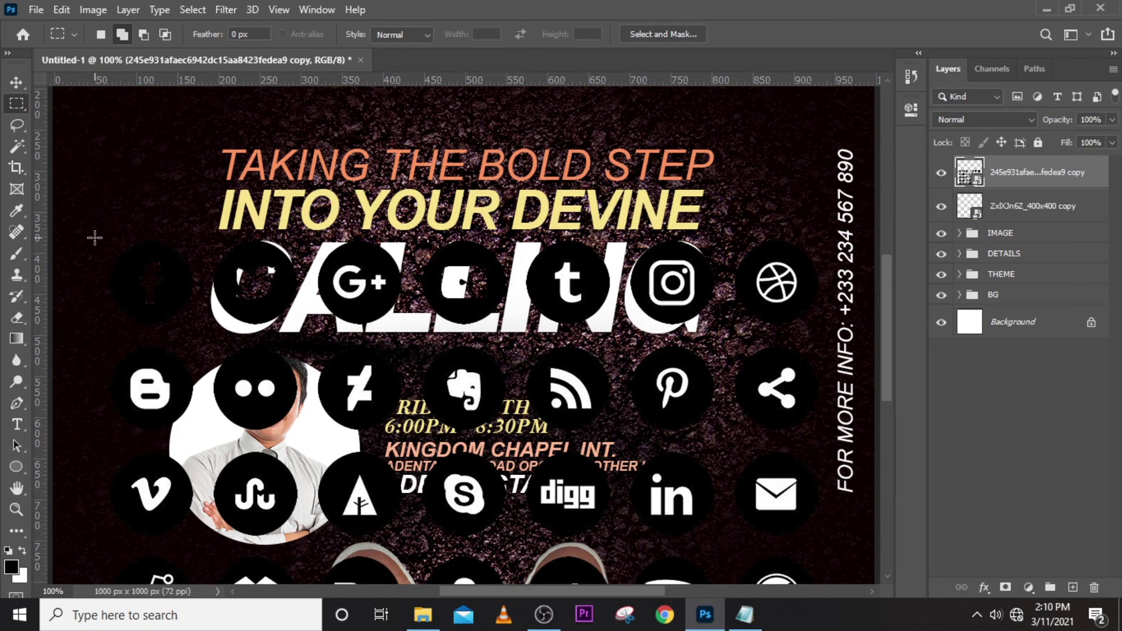
drag(94, 230, 196, 331)
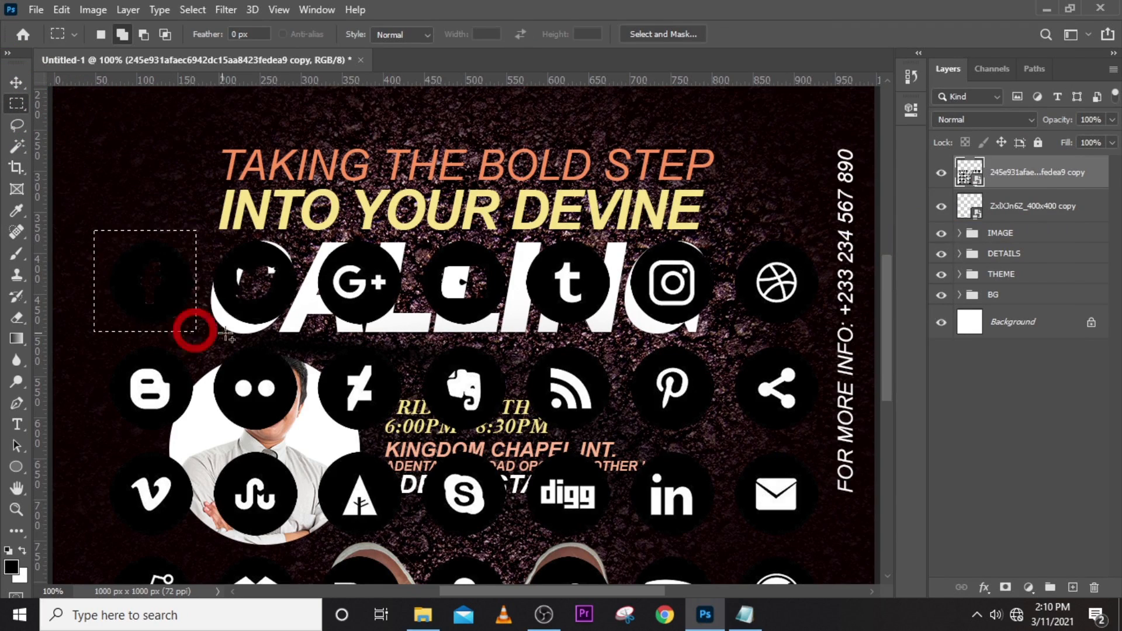
key(ctrl+j)
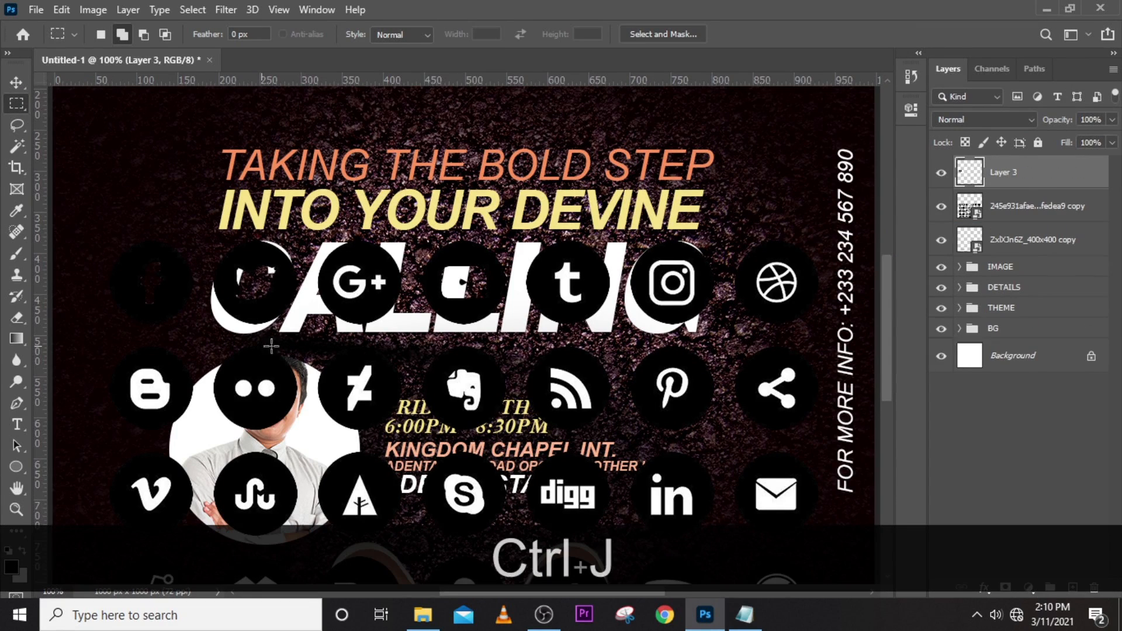
click(1009, 212)
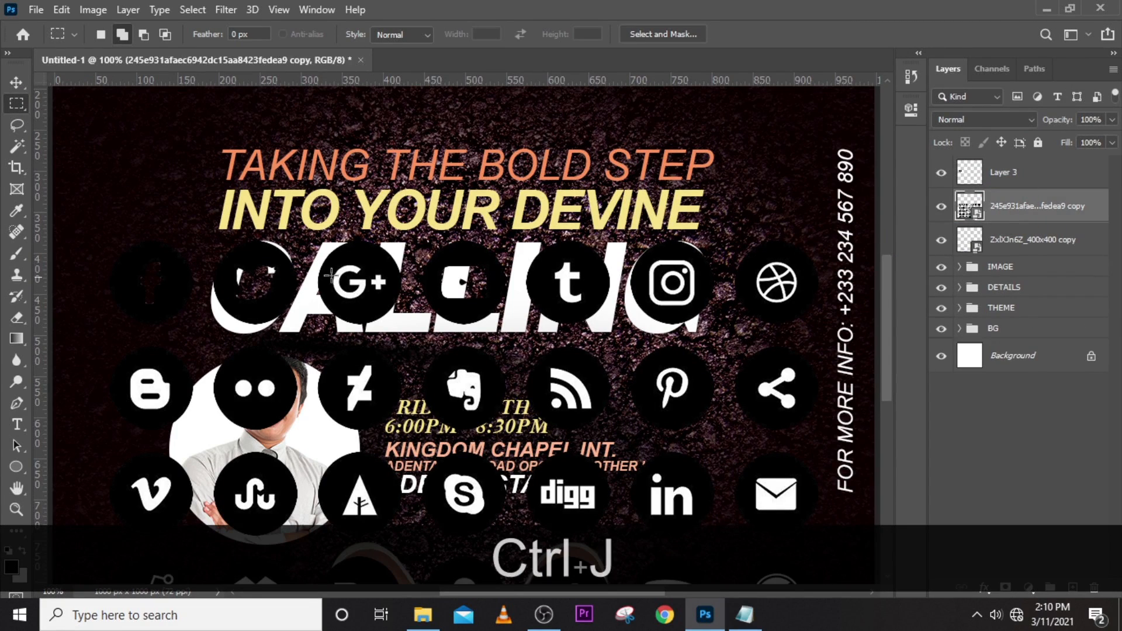
drag(223, 236, 310, 331)
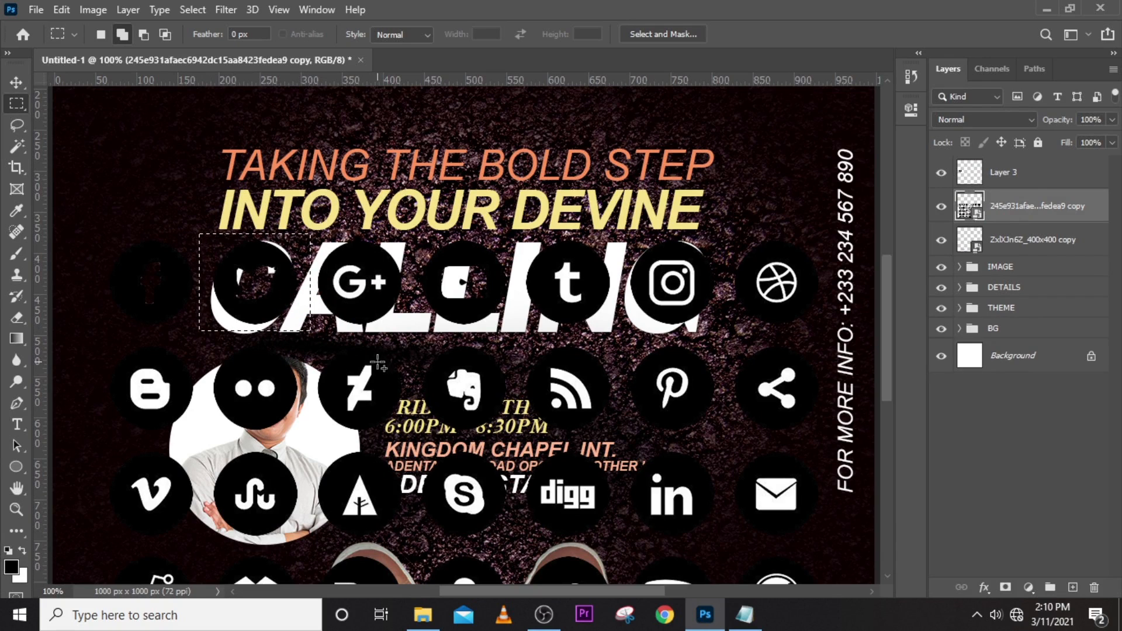
key(ctrl+j)
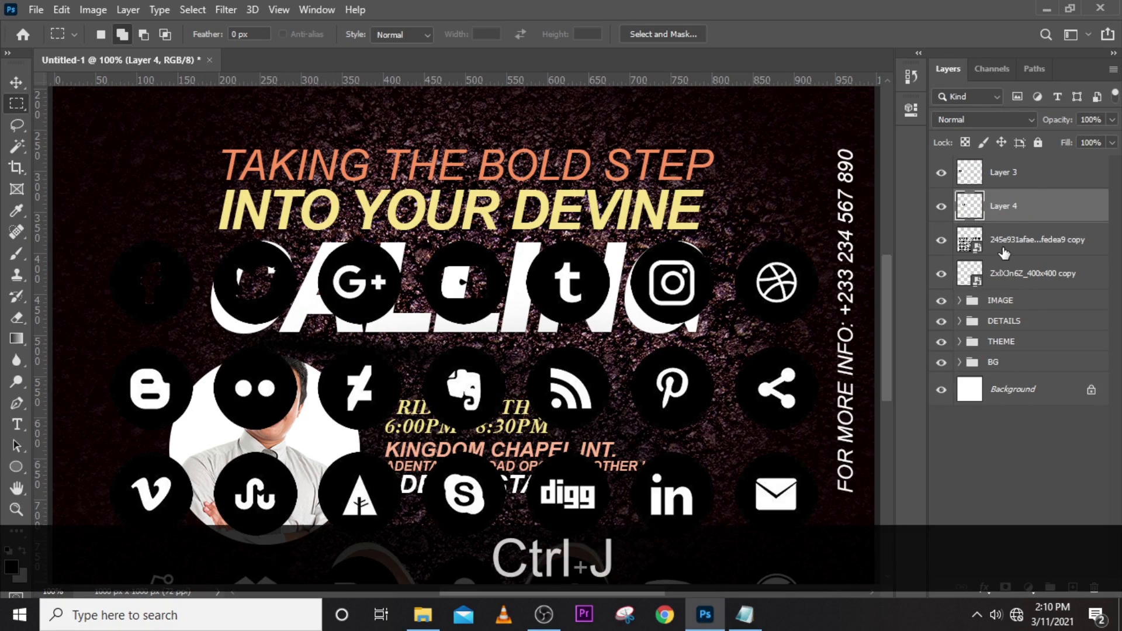
Copy the YouTube icon from the sheet onto its own new layer, then delete the icon sheet layer
click(1003, 240)
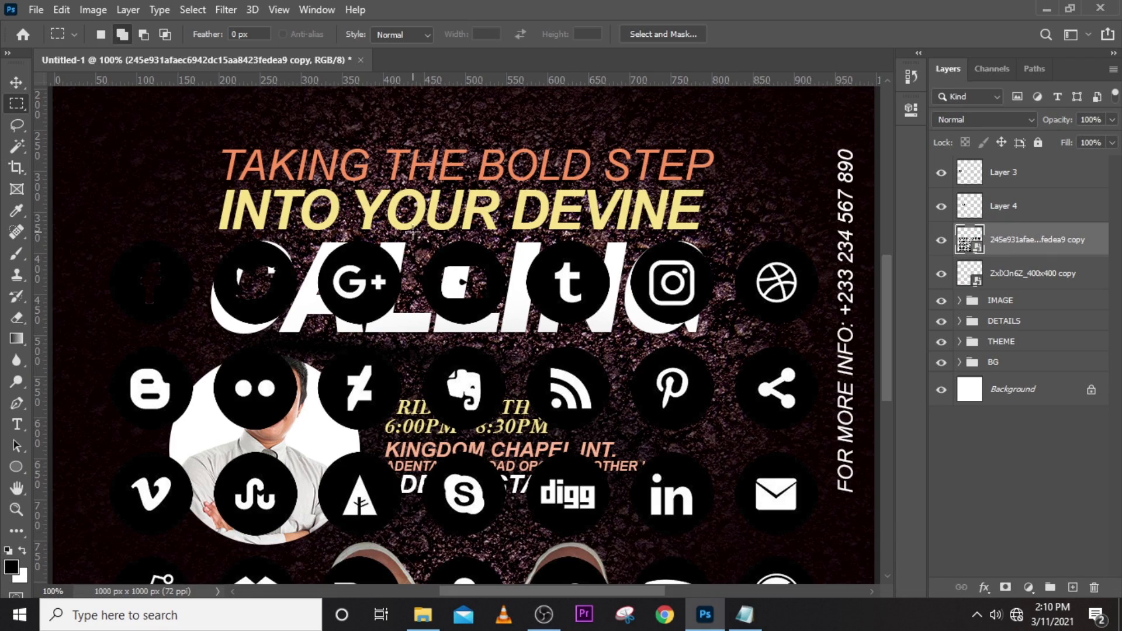
drag(413, 233, 526, 346)
key(ctrl+j)
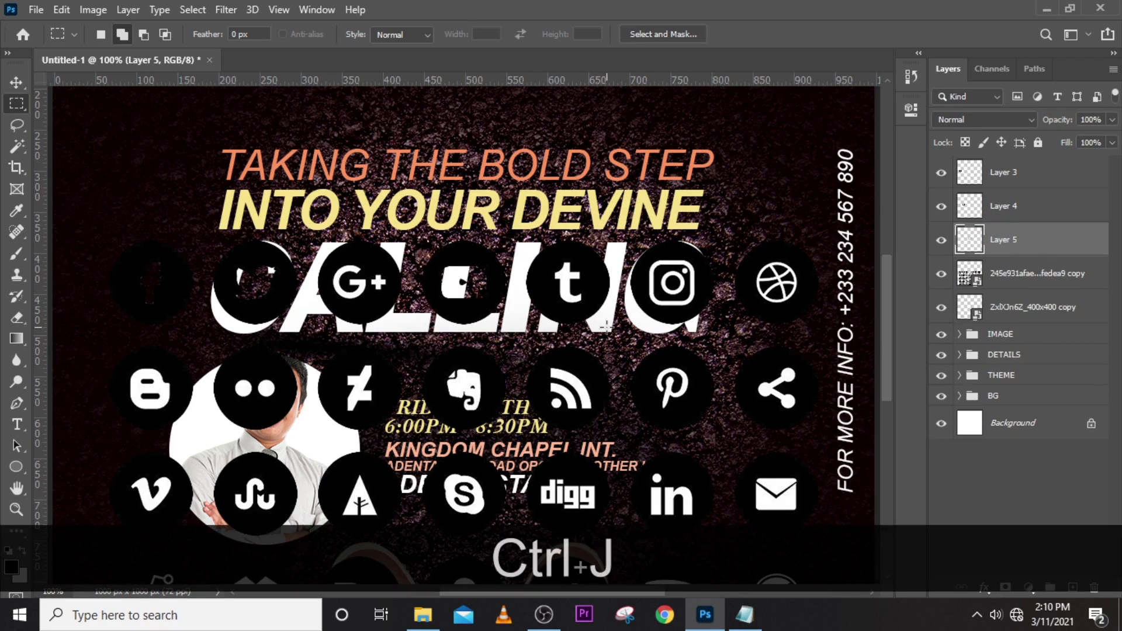
click(1003, 276)
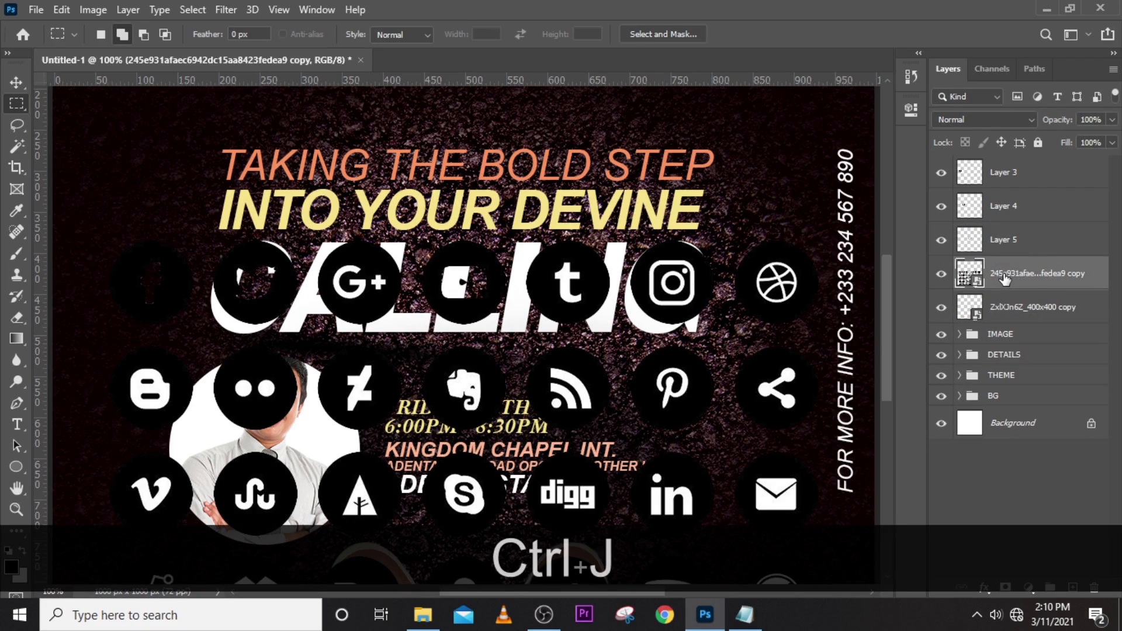
key(Delete)
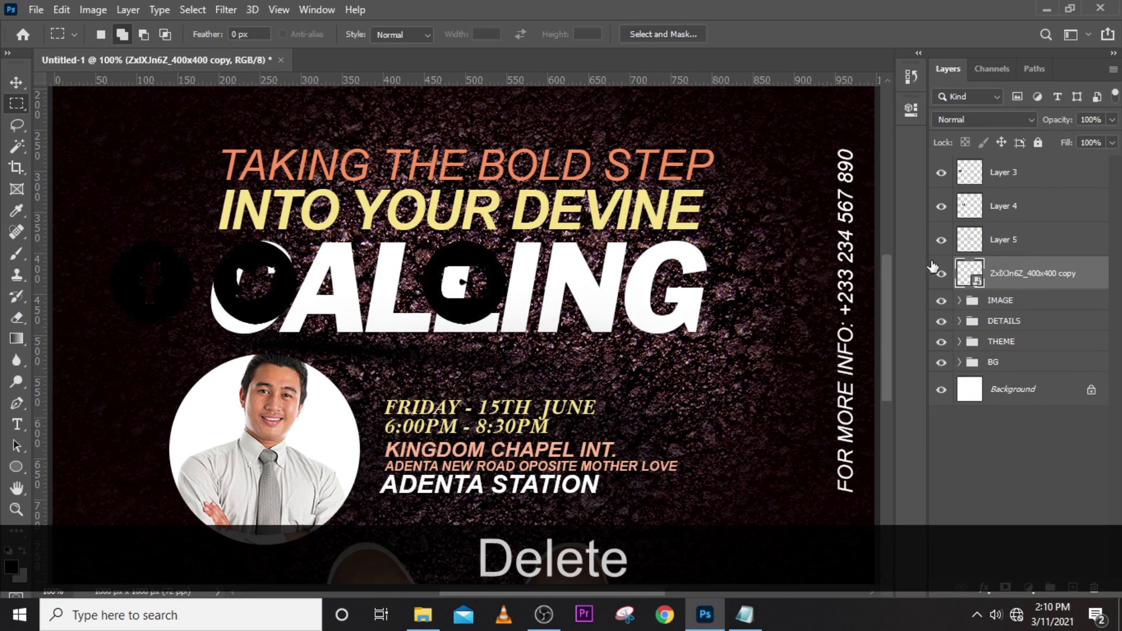
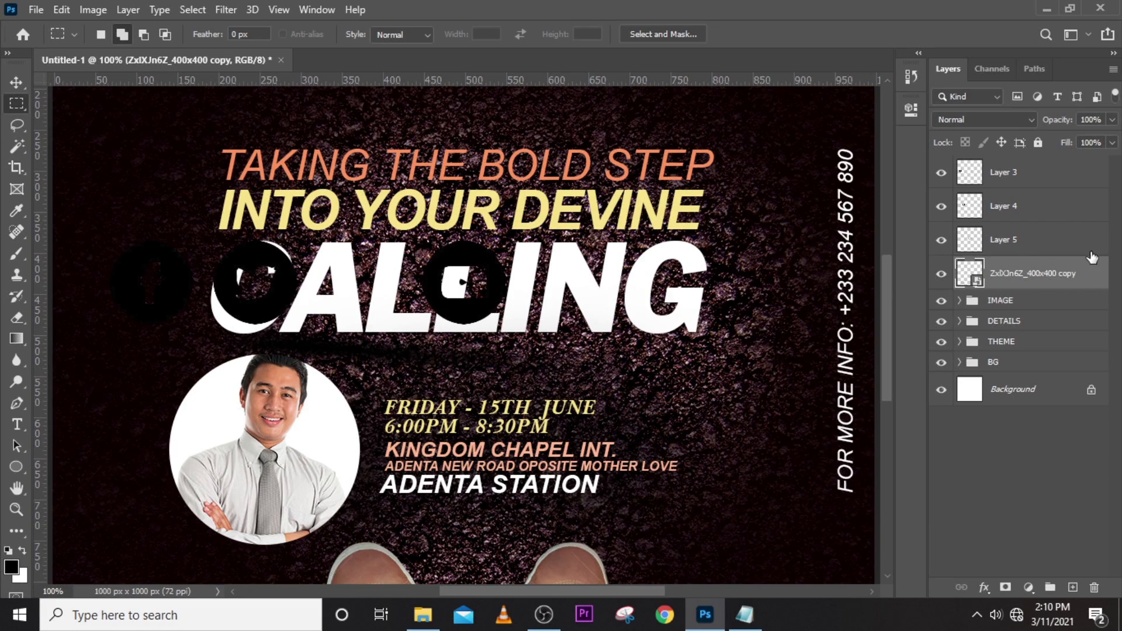
Identify the YouTube icon's layer by toggling its visibility and rename it Y
click(1003, 240)
click(941, 240)
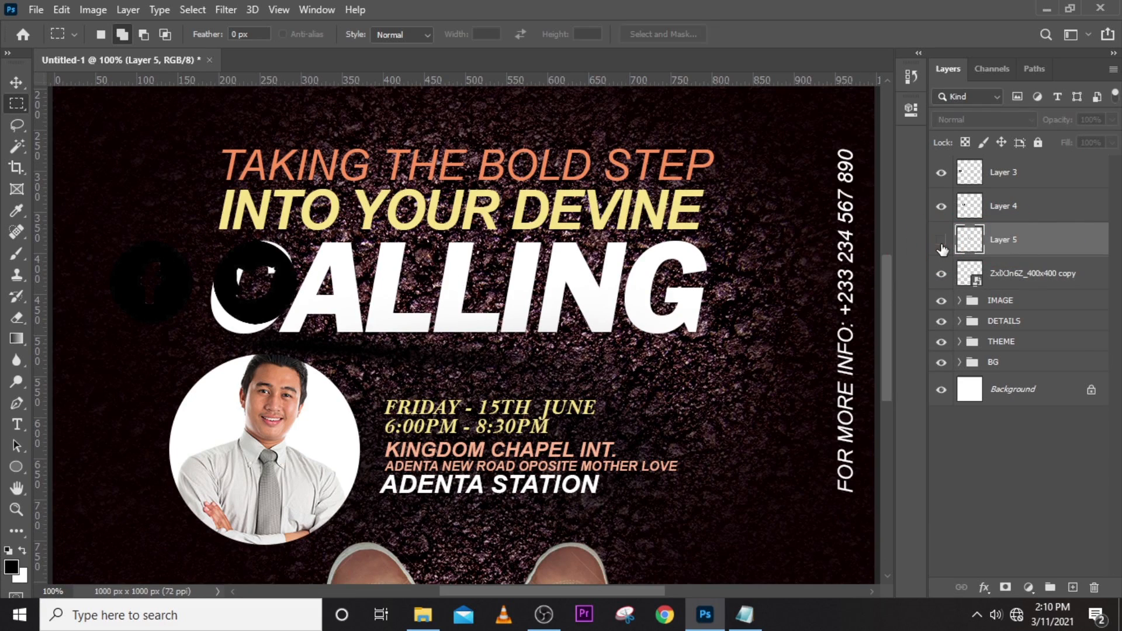
click(941, 240)
double_click(999, 242)
text(Y)
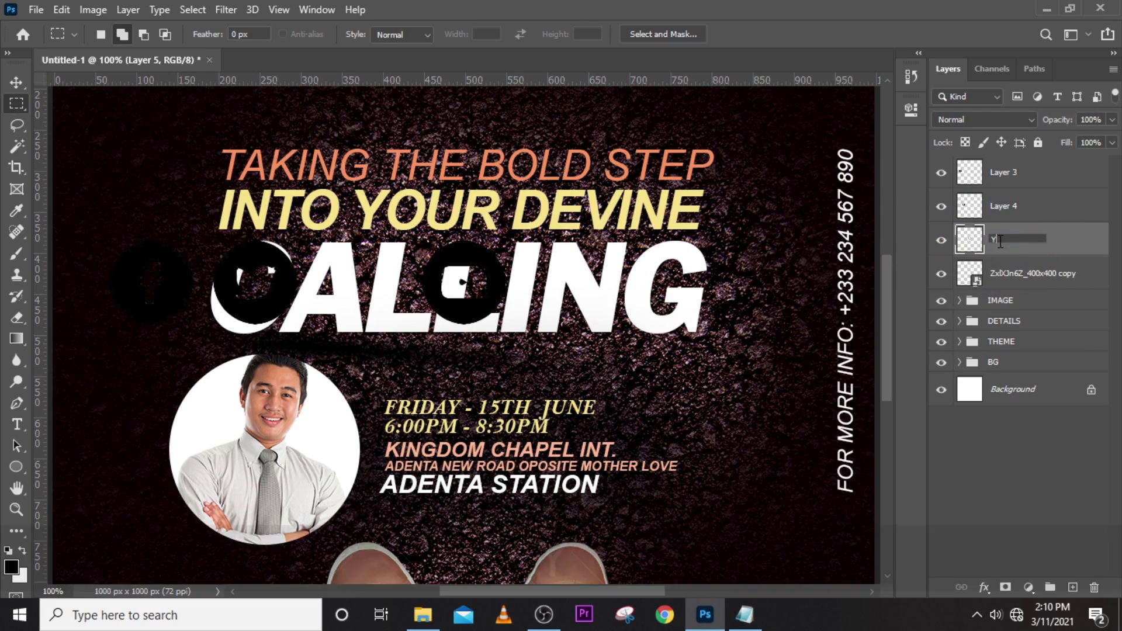
key(Return)
Rename the Twitter icon's layer T and the Facebook icon's layer F, toggling their visibility to identify them
click(941, 206)
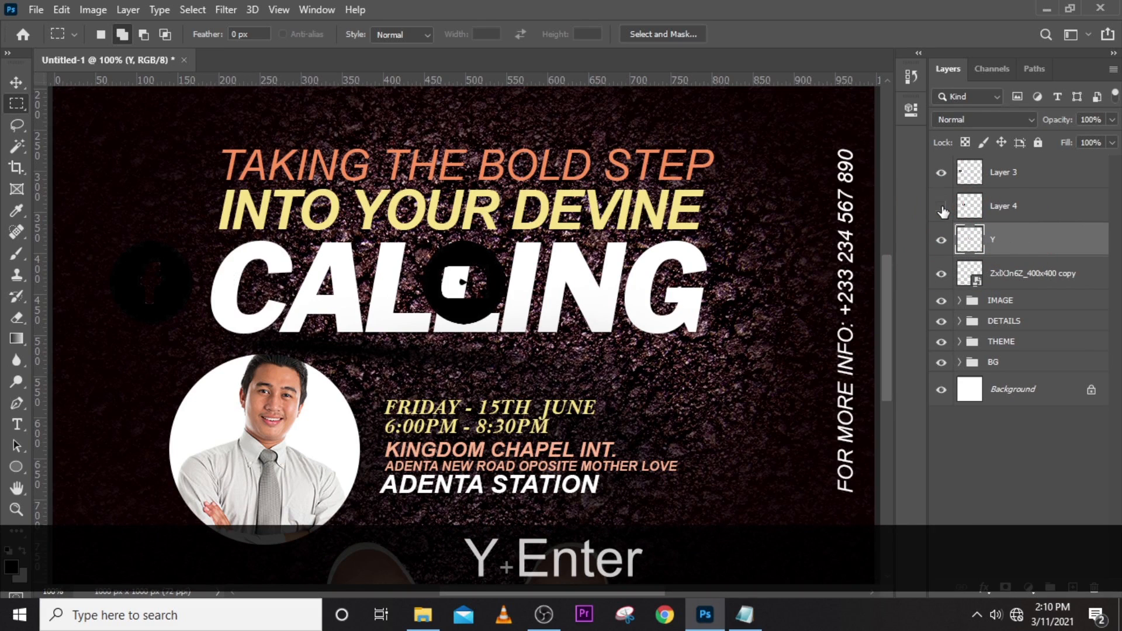
click(942, 206)
double_click(1000, 206)
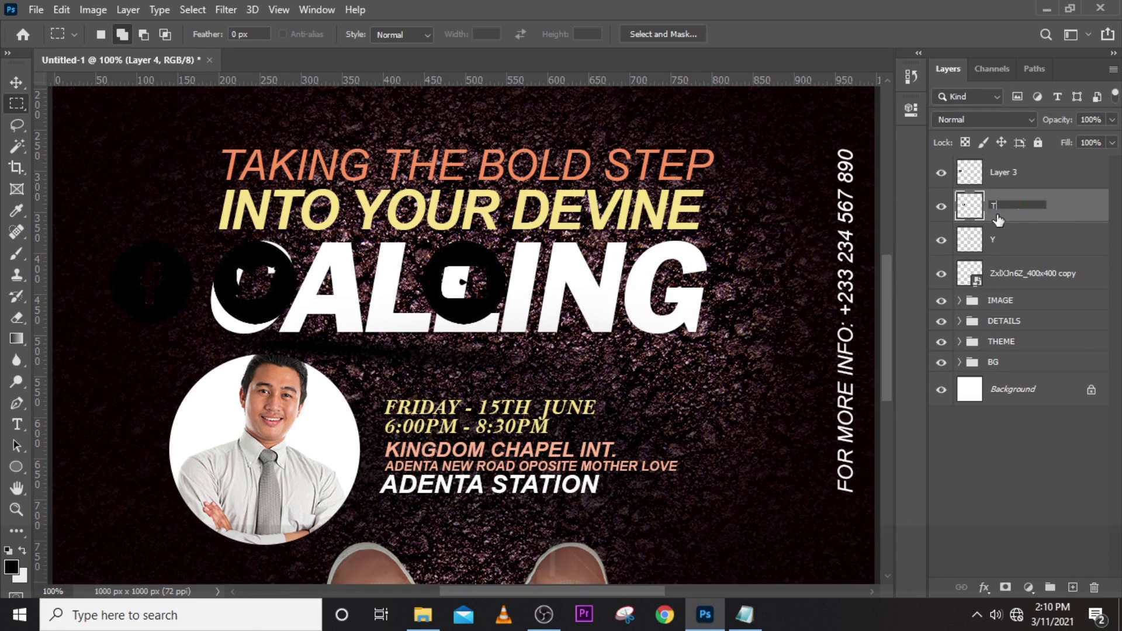
text(T)
click(997, 181)
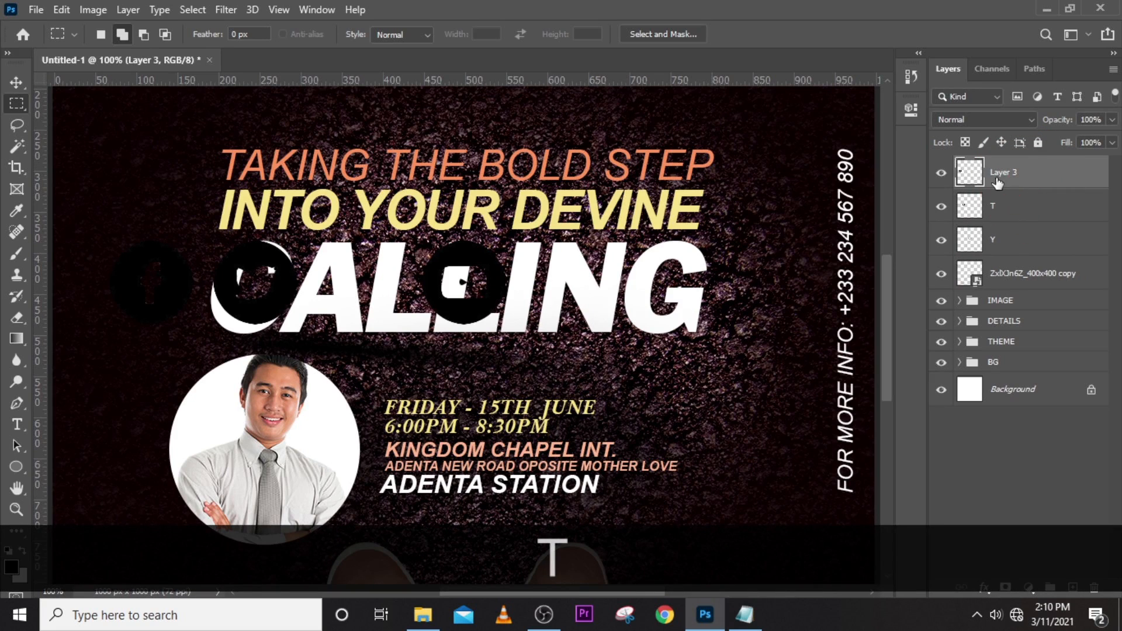
click(941, 173)
click(941, 173)
double_click(1003, 172)
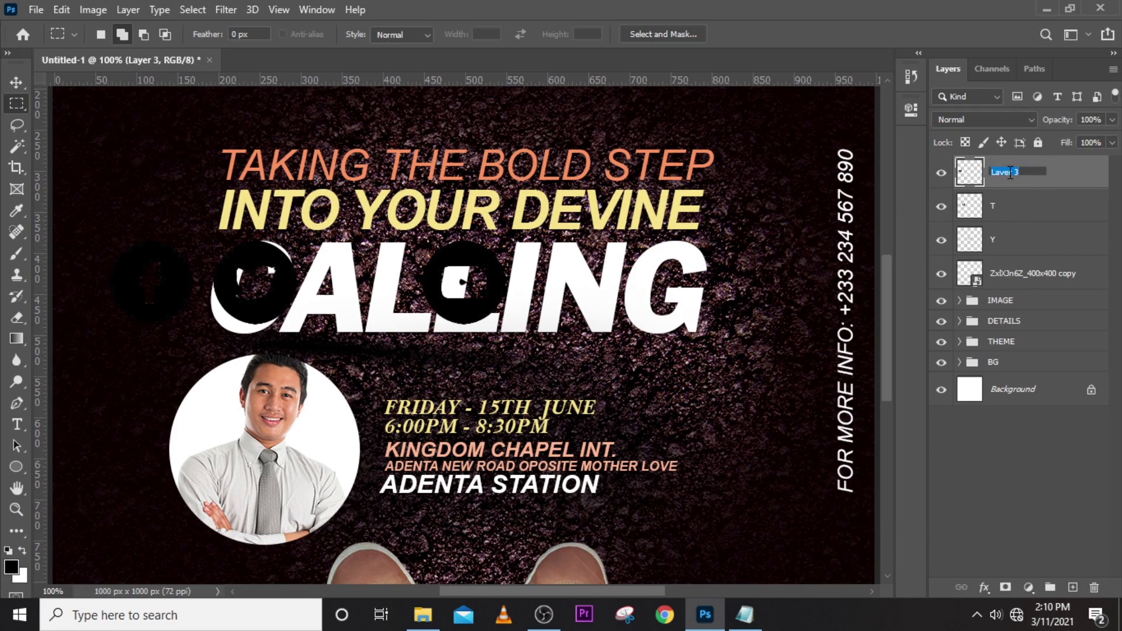
text(F)
click(1078, 165)
Apply a white (ffffff) Color Overlay layer style to the YouTube icon layer Y
click(1031, 246)
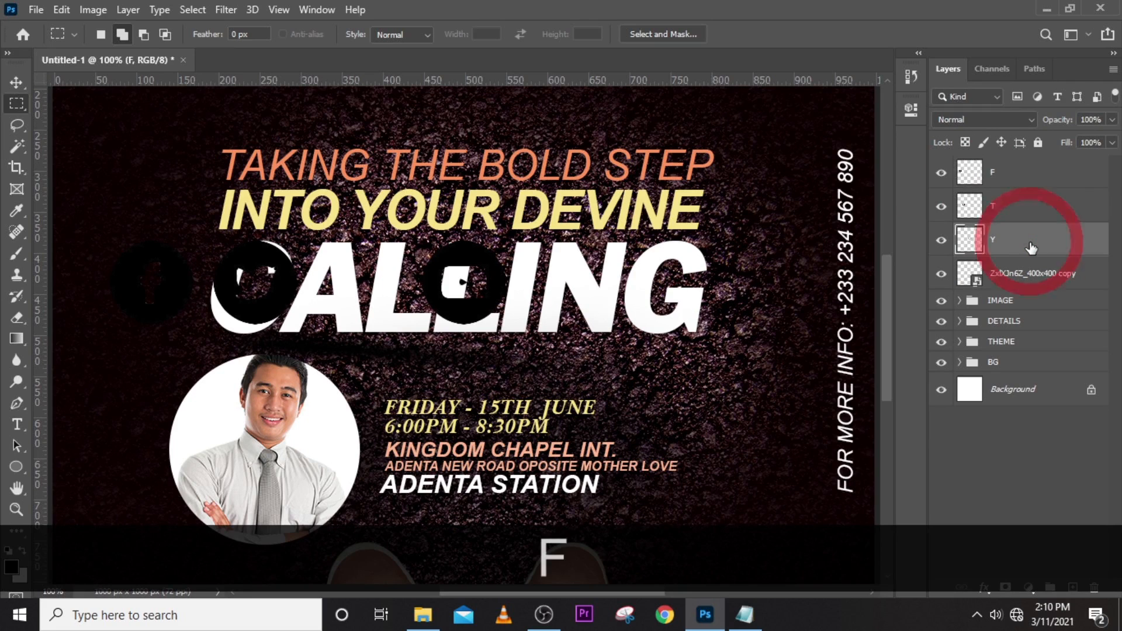
double_click(1031, 247)
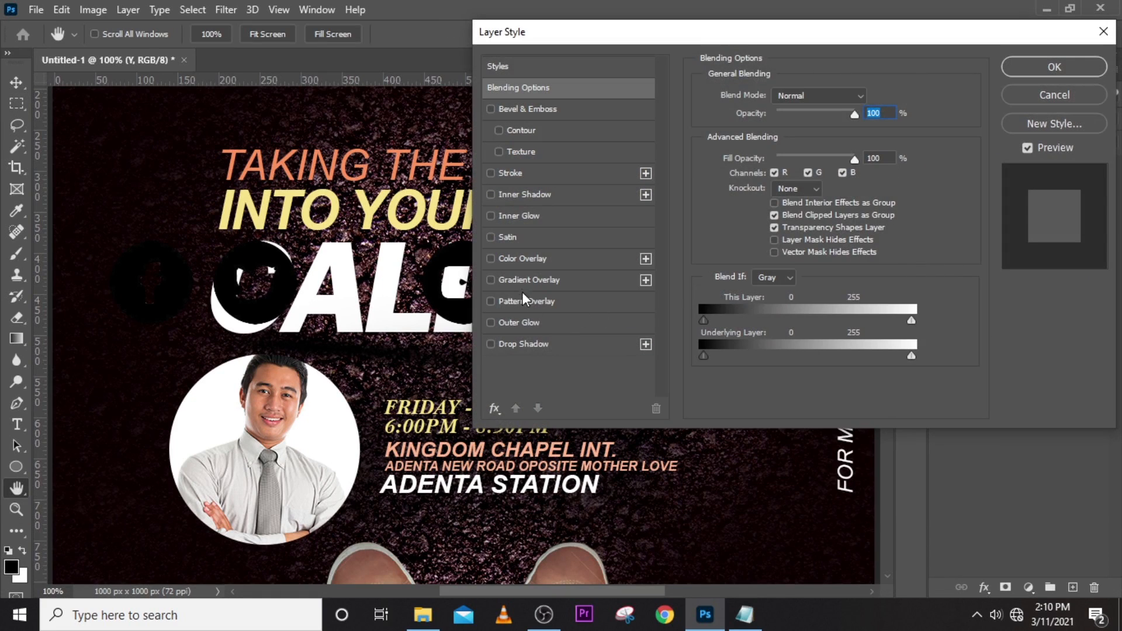
click(518, 260)
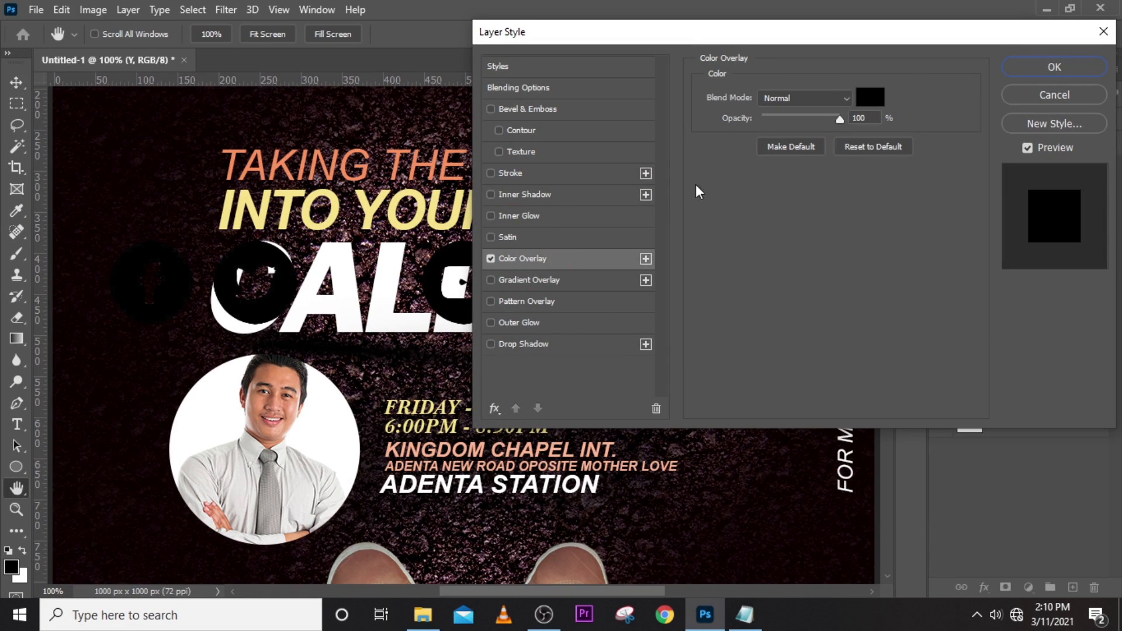
click(880, 97)
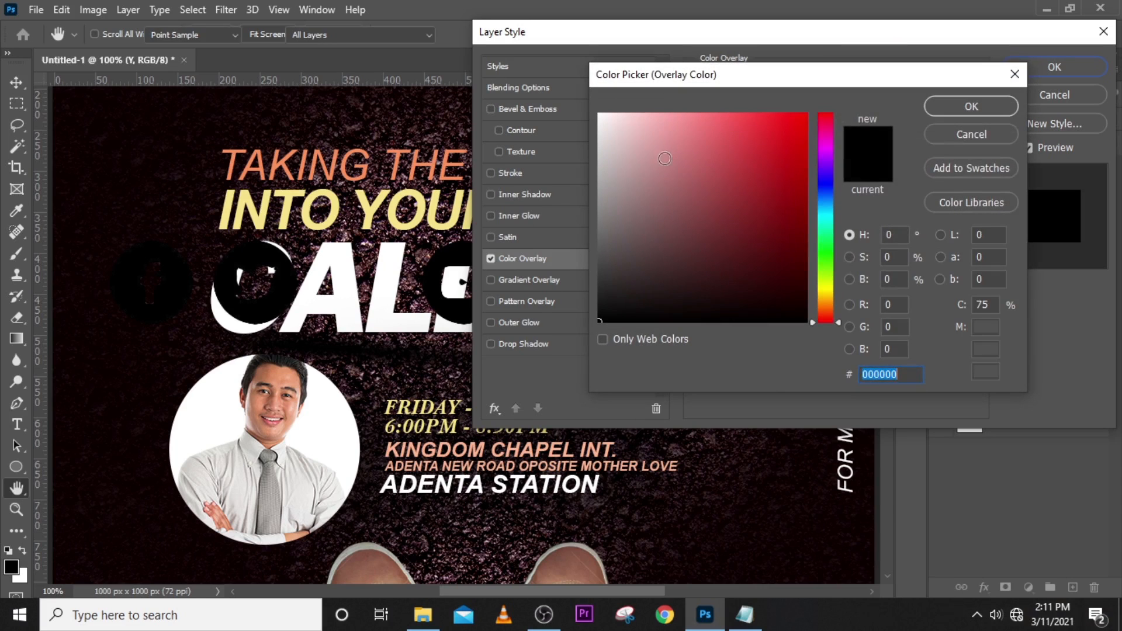
text(ffffff)
click(986, 109)
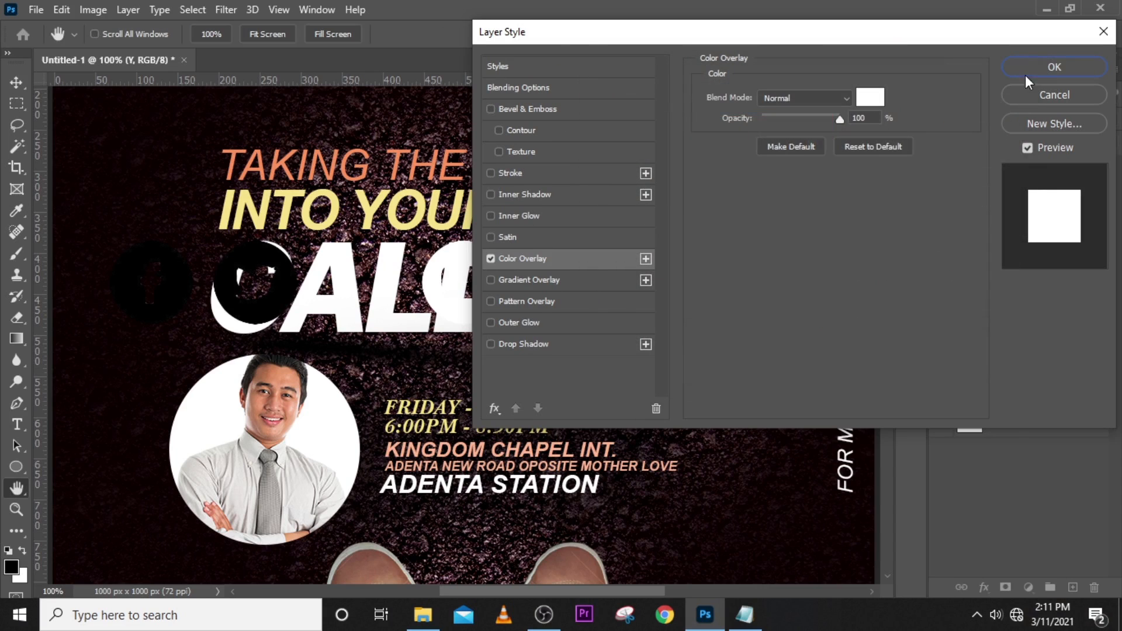
click(1034, 64)
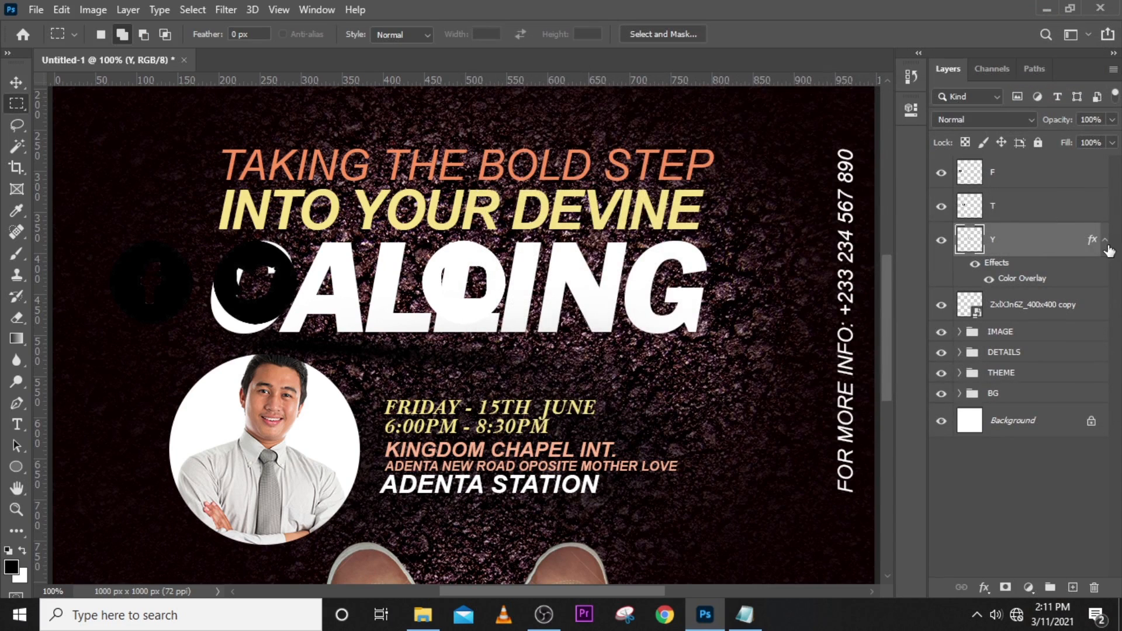
Copy the layer style from Y onto the T and F icon layers, and collapse the effect lists
right_click(1082, 245)
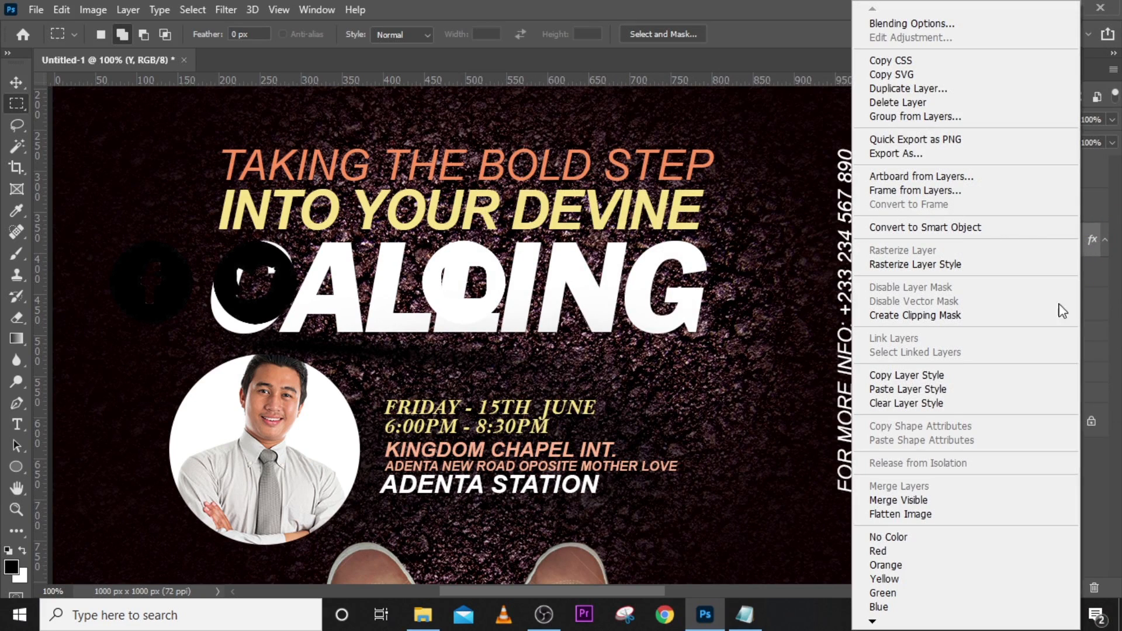
click(901, 388)
click(1022, 206)
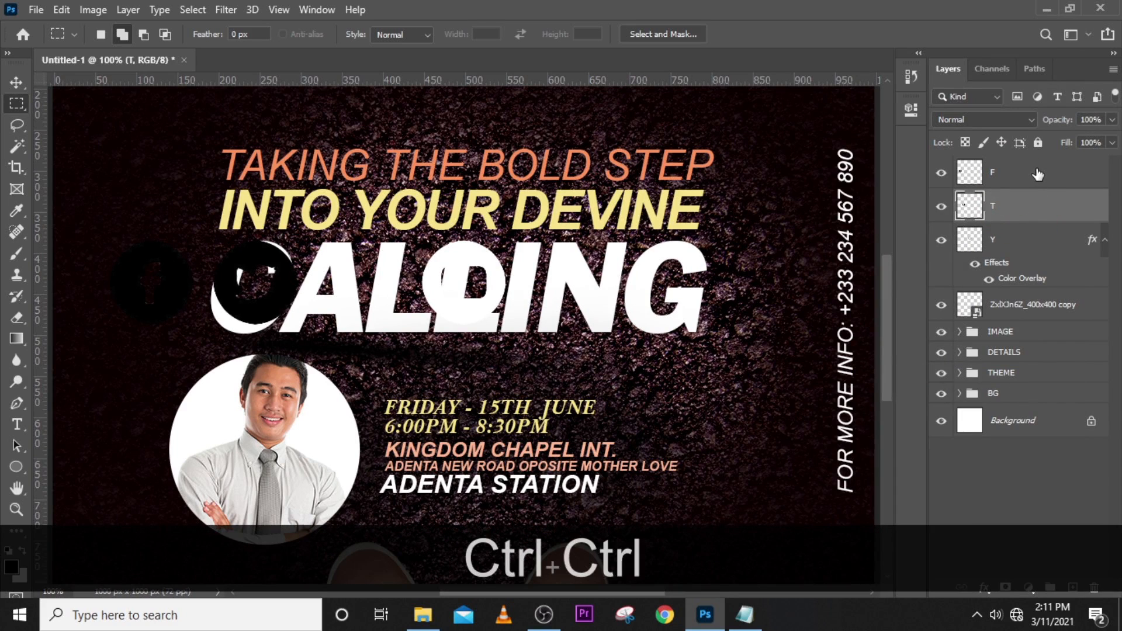
ctrl+click(1038, 181)
right_click(1045, 175)
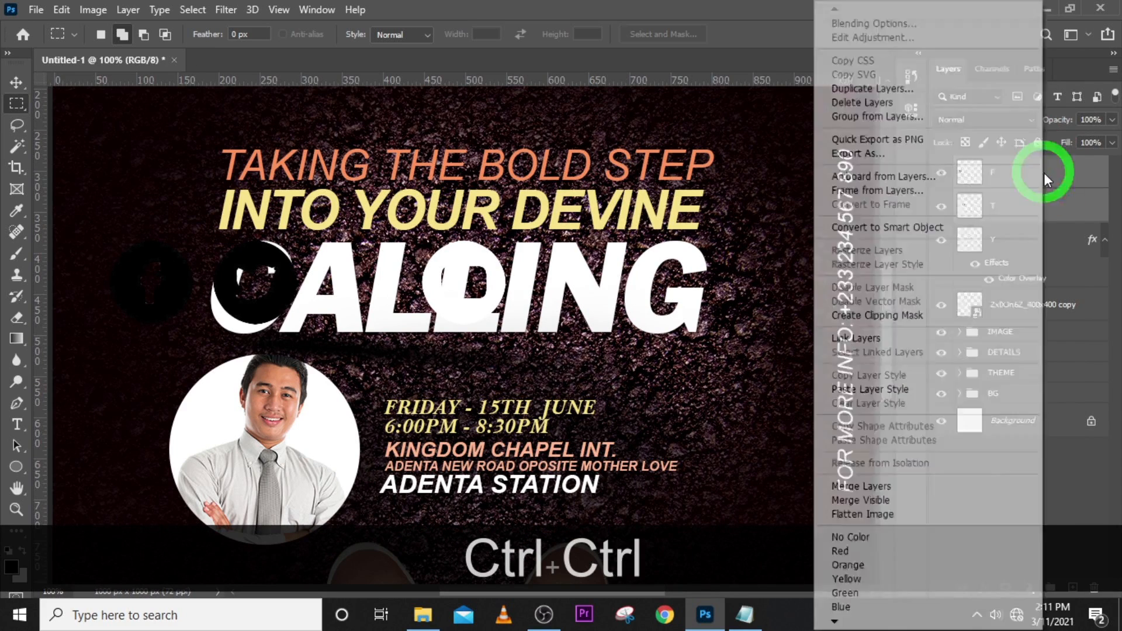
click(864, 390)
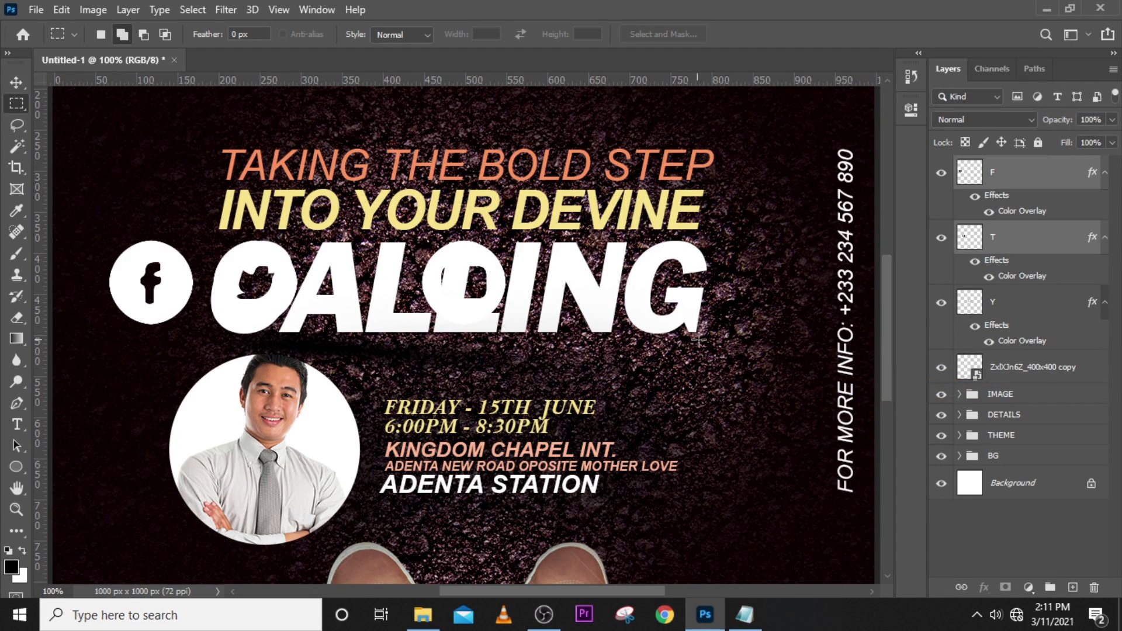
click(1105, 172)
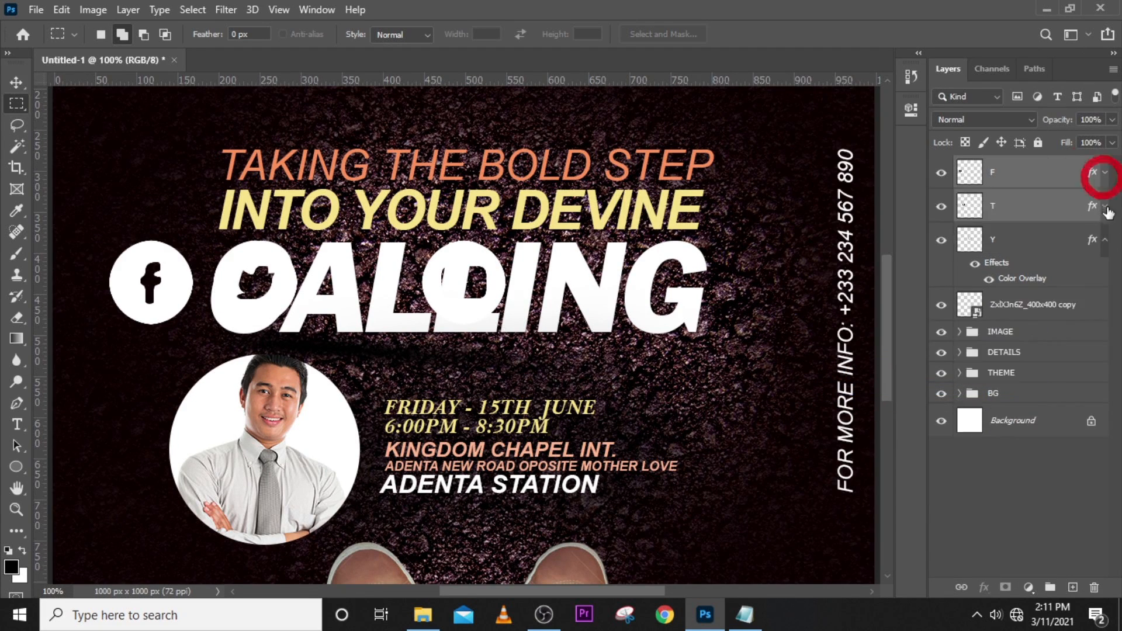
click(1104, 240)
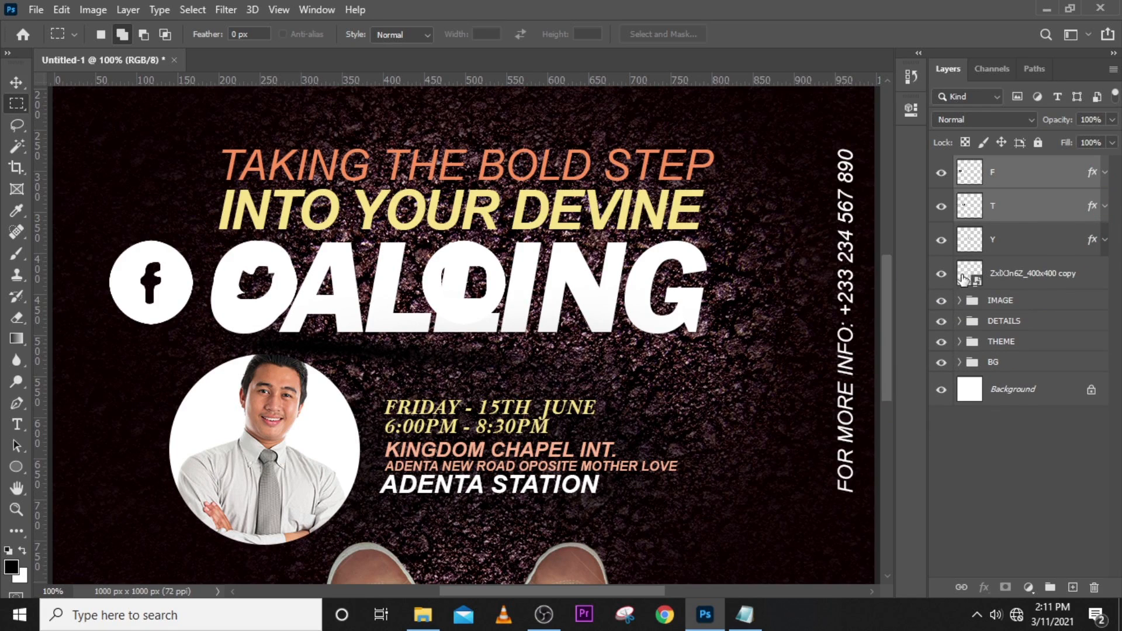
Group the F, T and Y icon layers together and name the group SOCIA
key(ctrl)
ctrl+click(1006, 244)
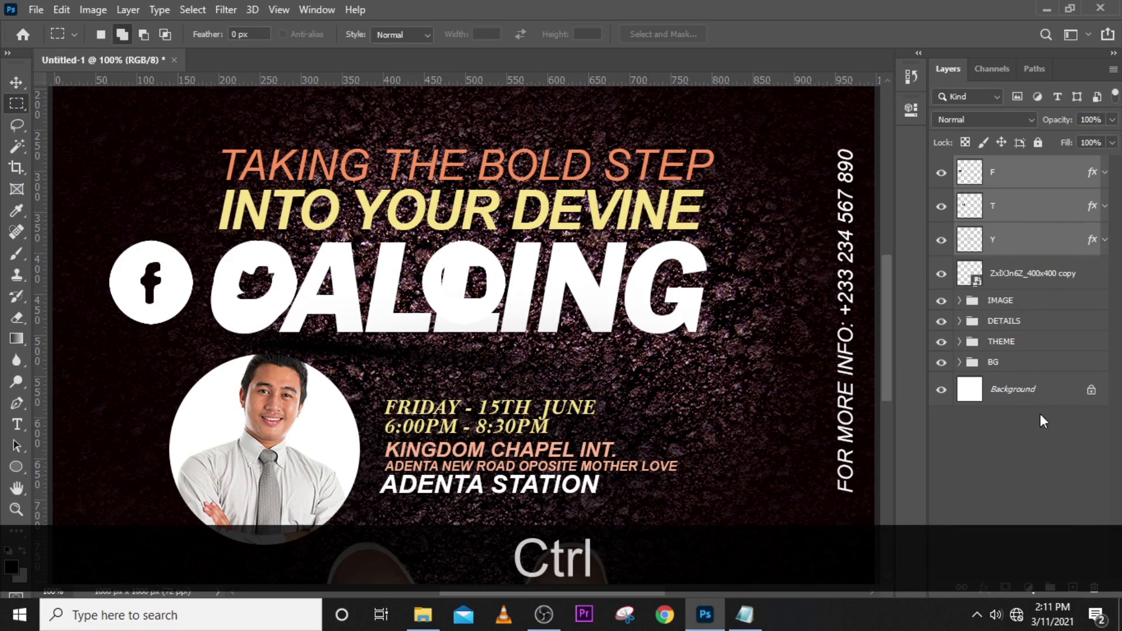
key(shift)
shift+click(1051, 589)
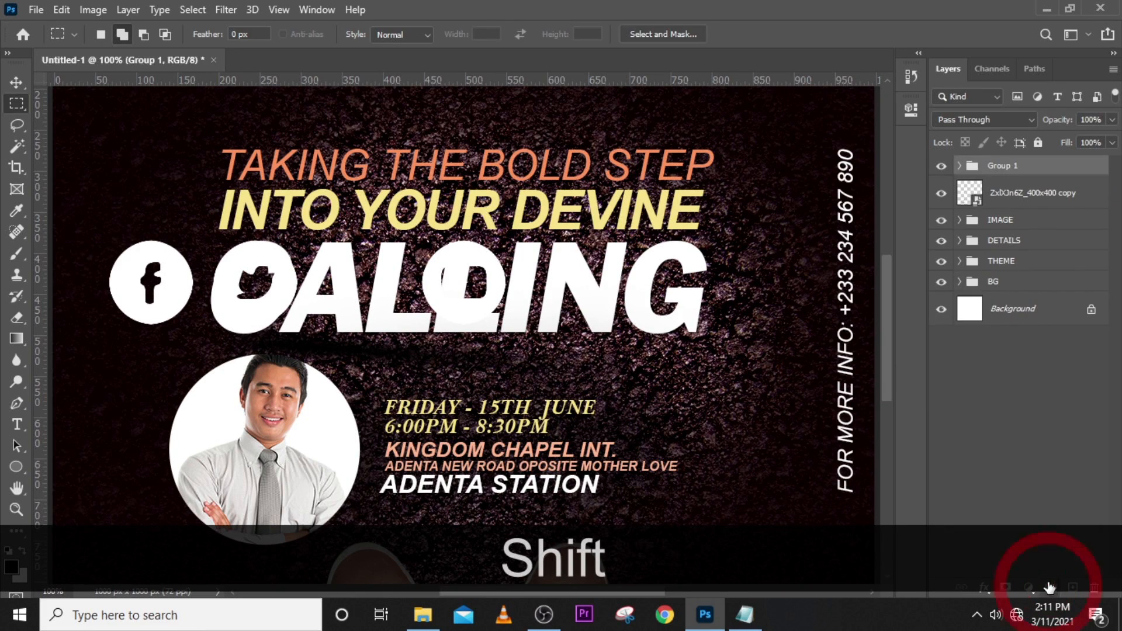
double_click(1008, 167)
key(Caps_Lock)
key(Caps_Lock)
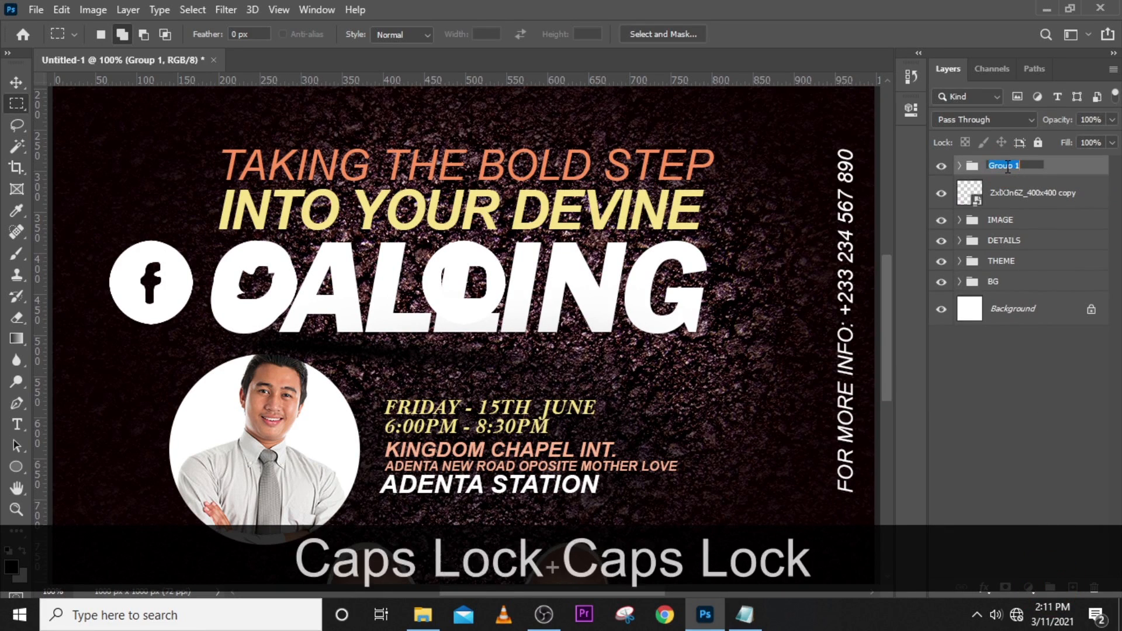
text(SOCIA)
key(Return)
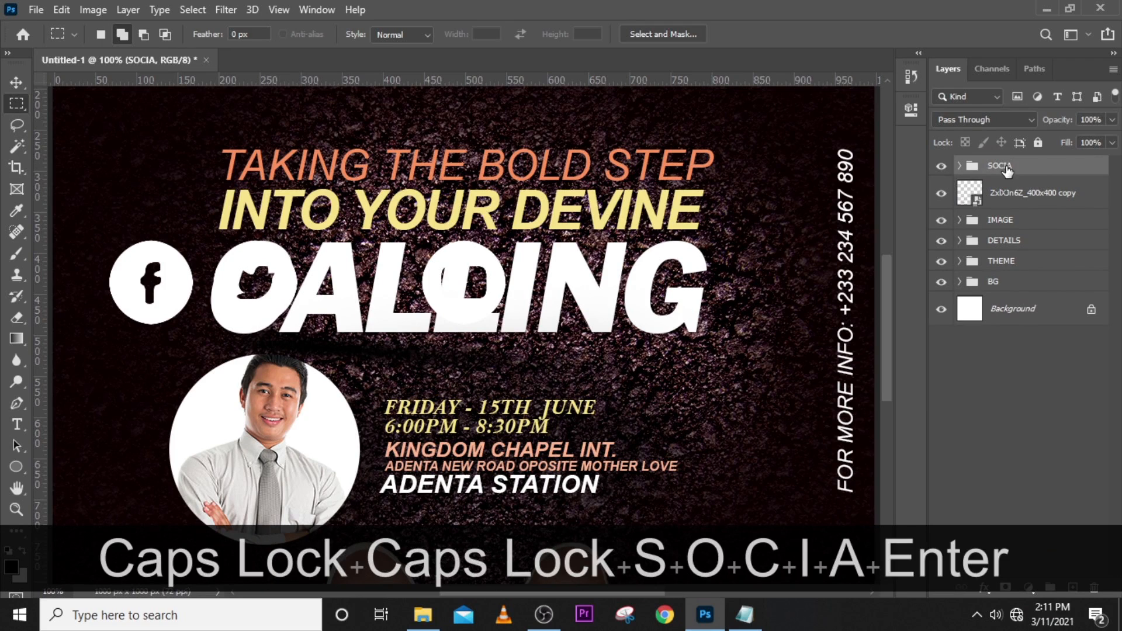
Move the SOCIA icon group down from the CALLING headline to the flyer's lower-left area, over the Let's Connect logo
key(v)
key(ctrl+minus)
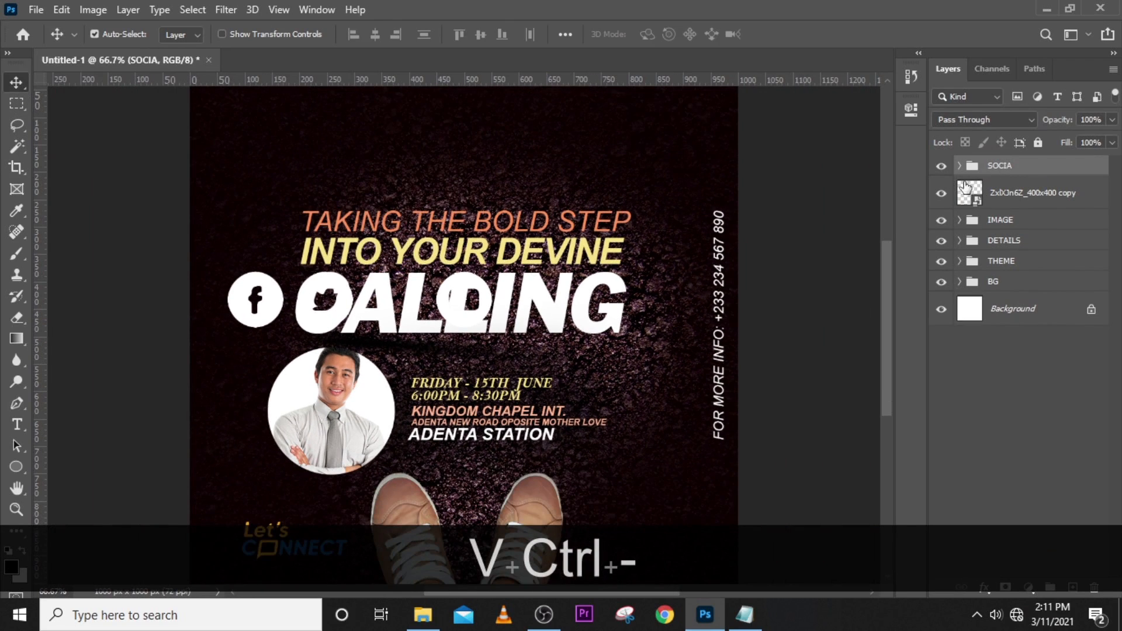
scroll(402, 425, down, 5)
key(v)
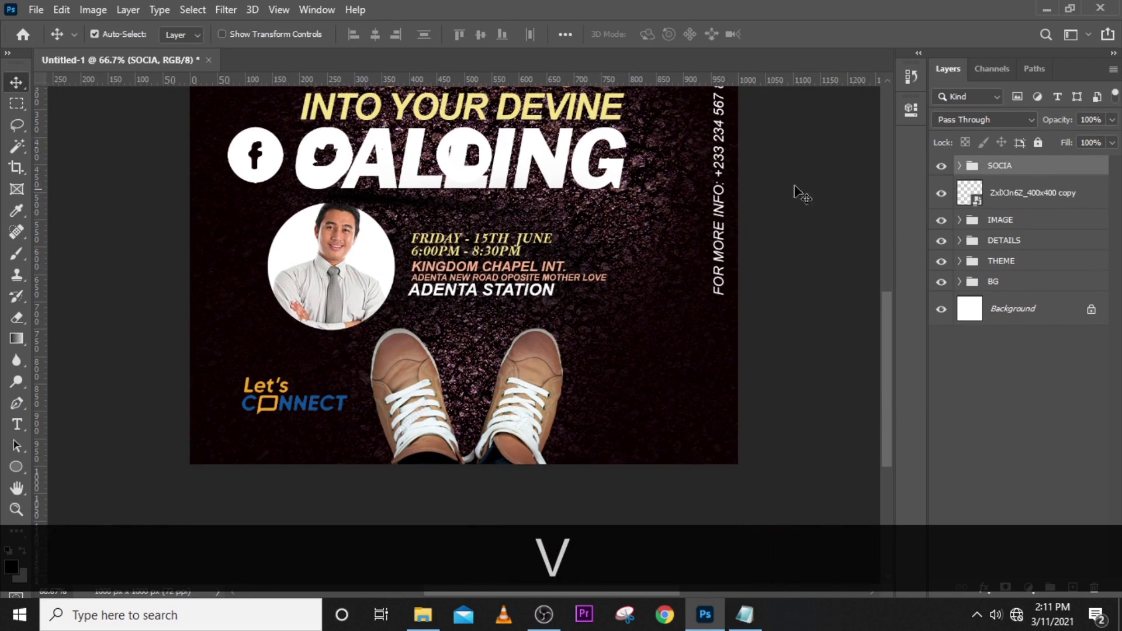
click(1005, 171)
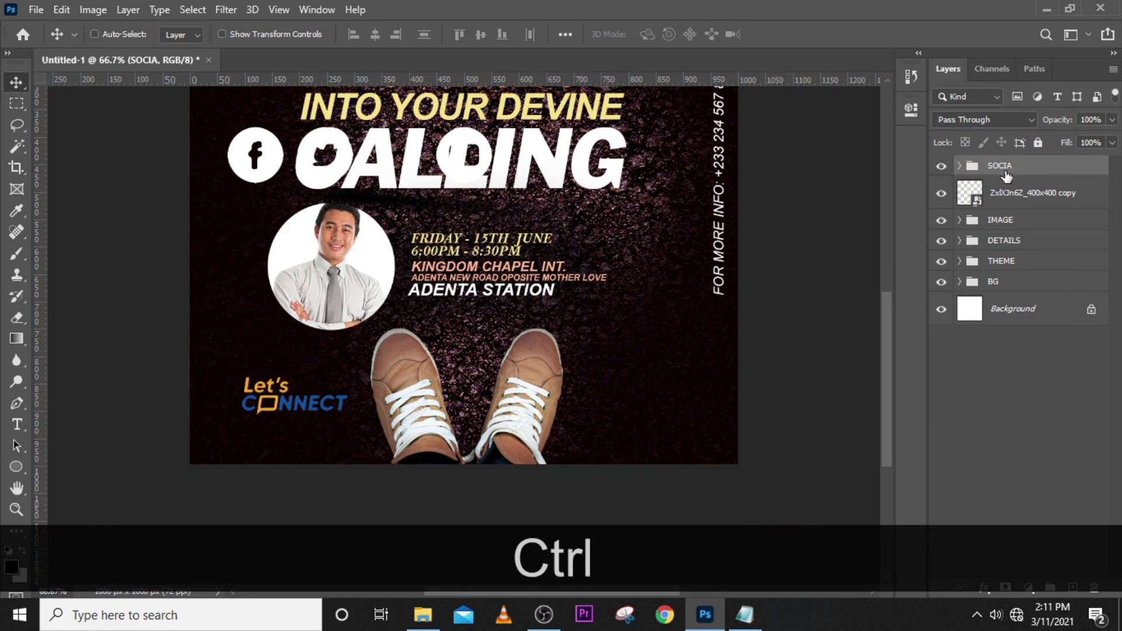
key(ctrl+t)
drag(391, 151, 365, 395)
key(Return)
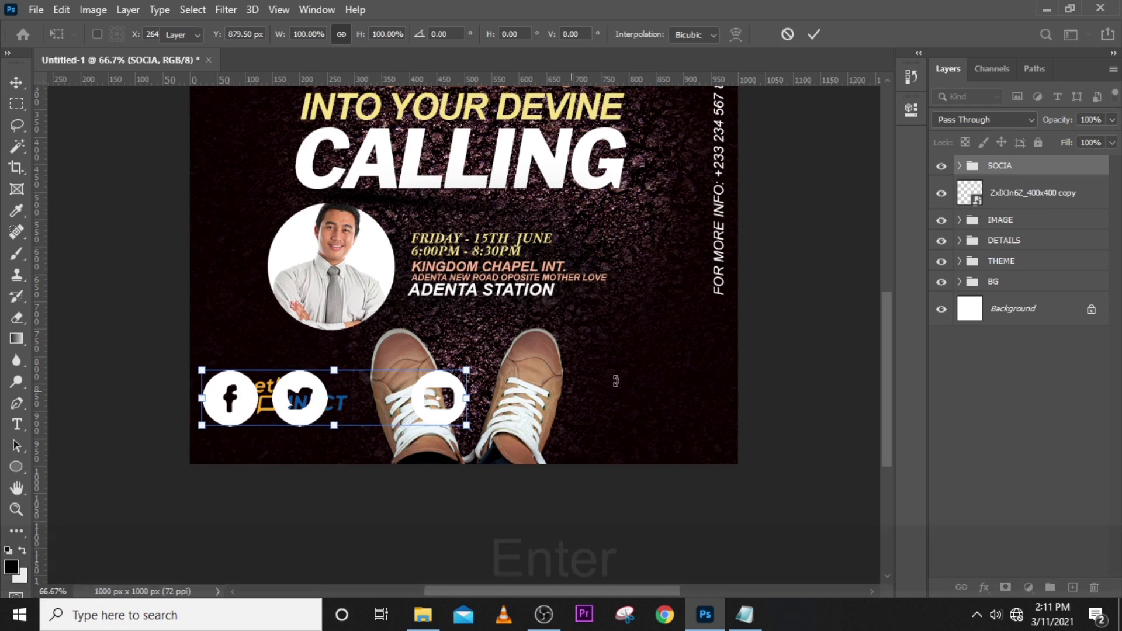
Move the YouTube icon within the SOCIA group left until it sits close beside the Twitter icon
click(960, 167)
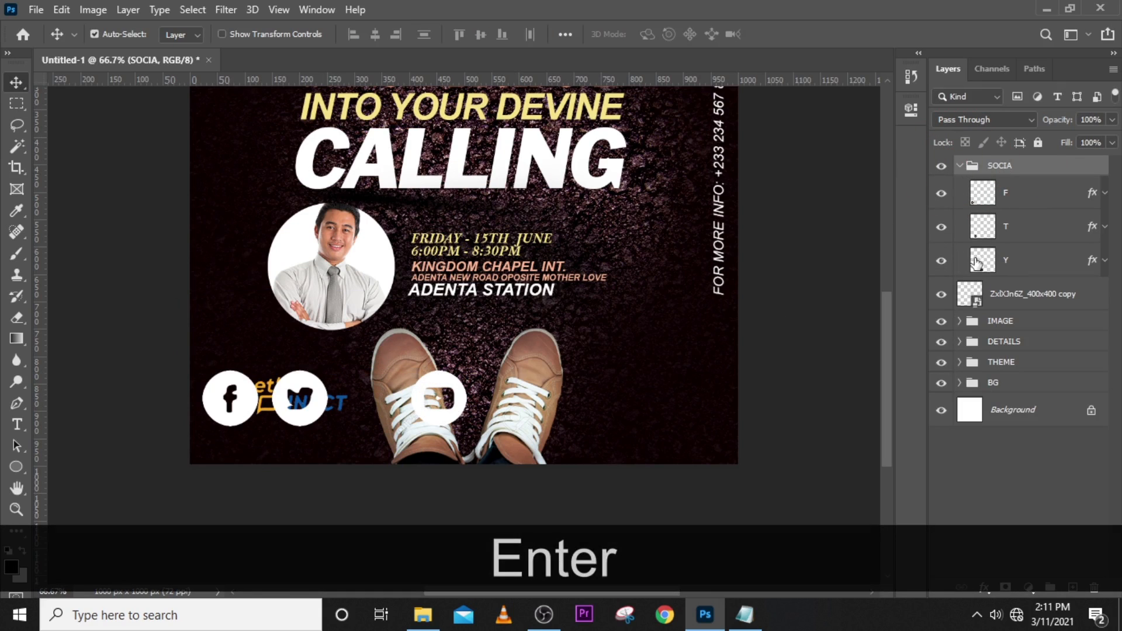
click(1015, 260)
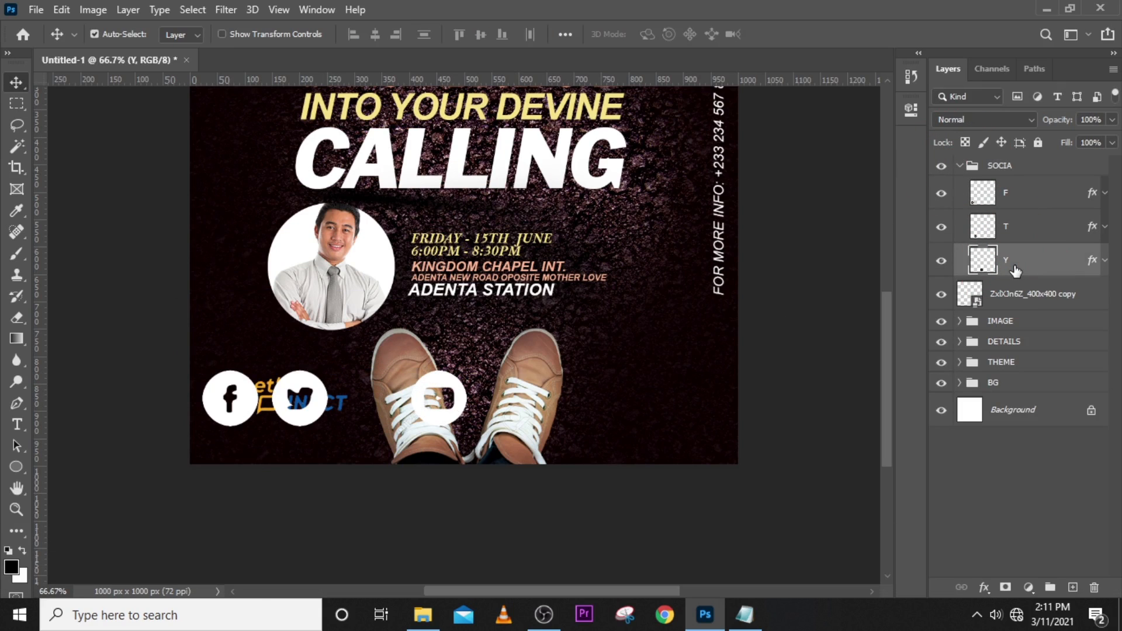
key(shift+Left)
key(shift+Left)
key(shift+Left)
key(shift+Left)
key(shift+Left)
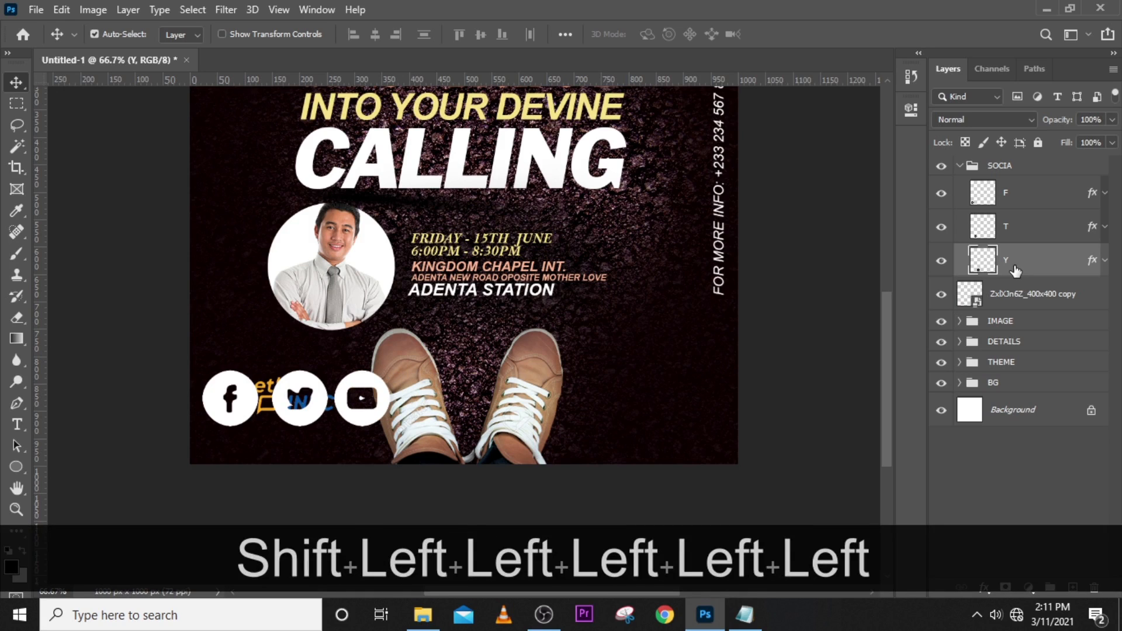
Shift the Twitter and YouTube icons together slightly left, closer to the Facebook icon
ctrl+click(1010, 228)
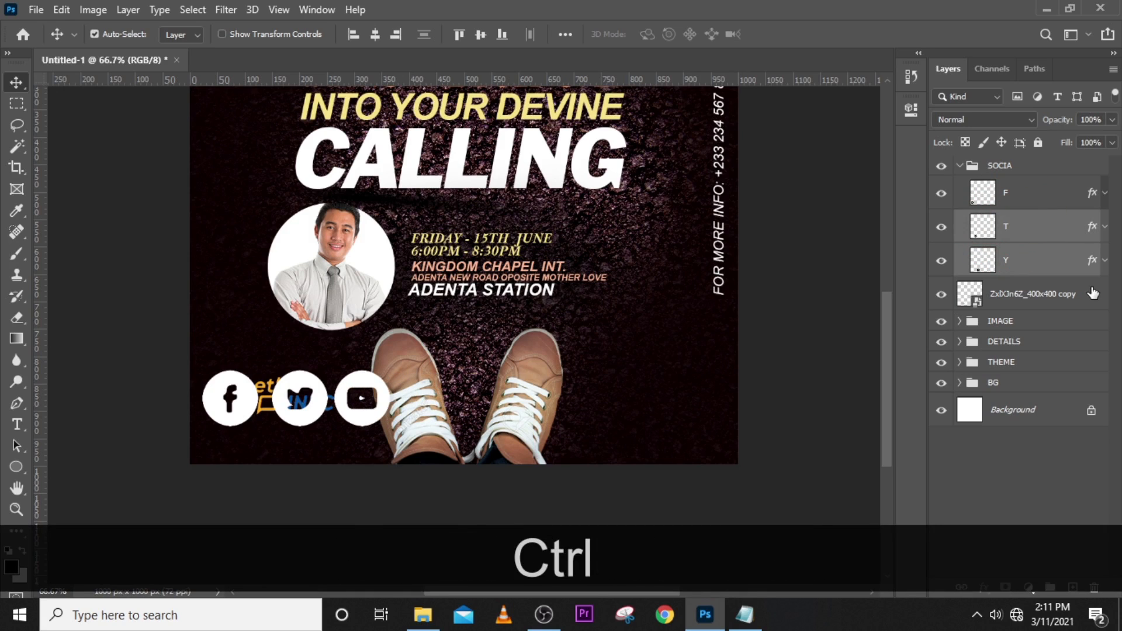
key(ctrl+shift+Left)
key(shift+Left)
key(shift+Left)
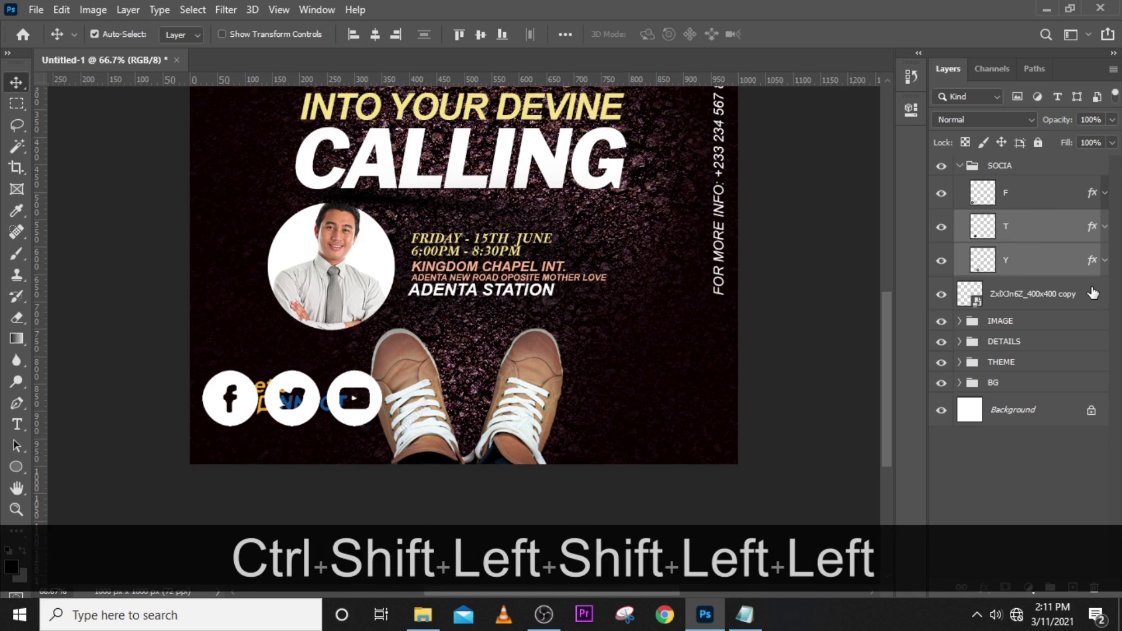
Scale the whole SOCIA icon group down proportionally about its centre to roughly half its size
click(1013, 169)
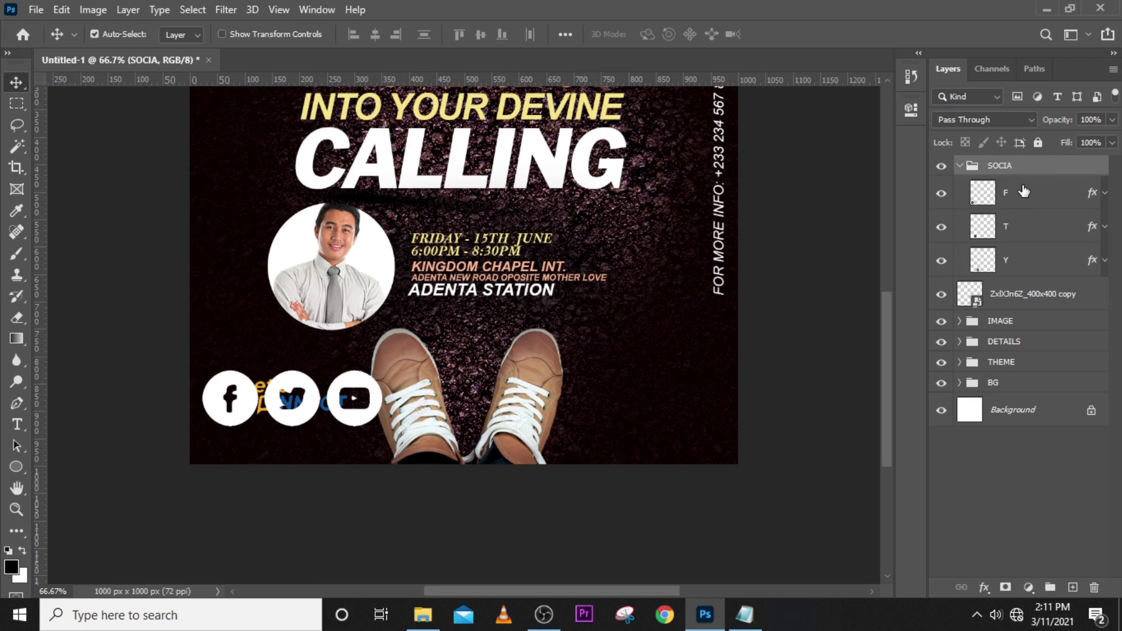
key(ctrl+t)
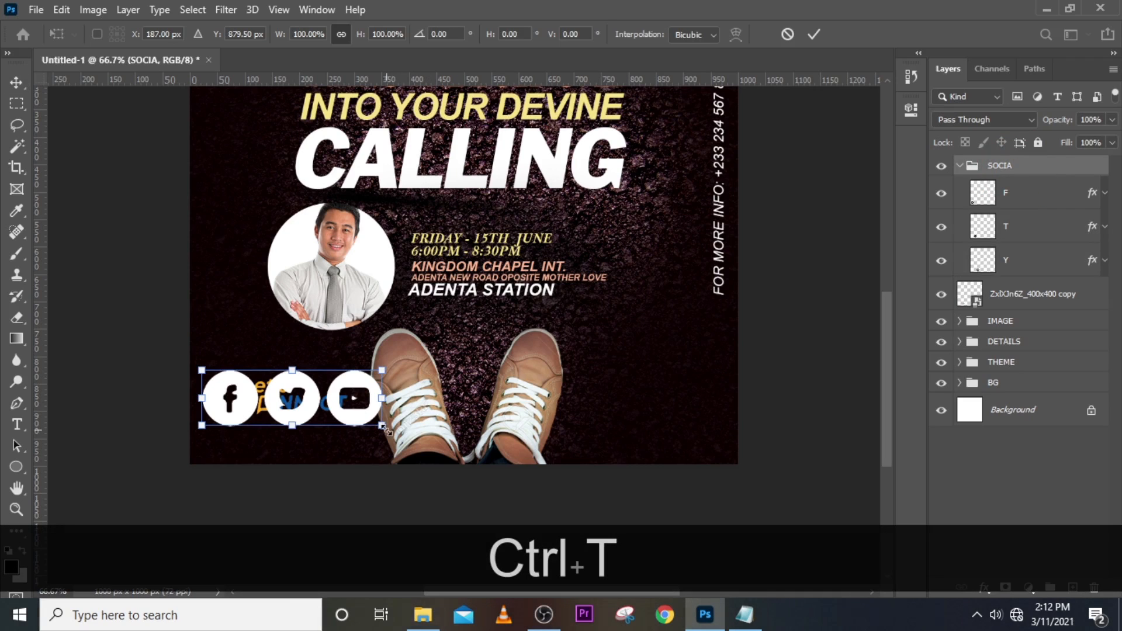
drag(382, 428, 330, 402)
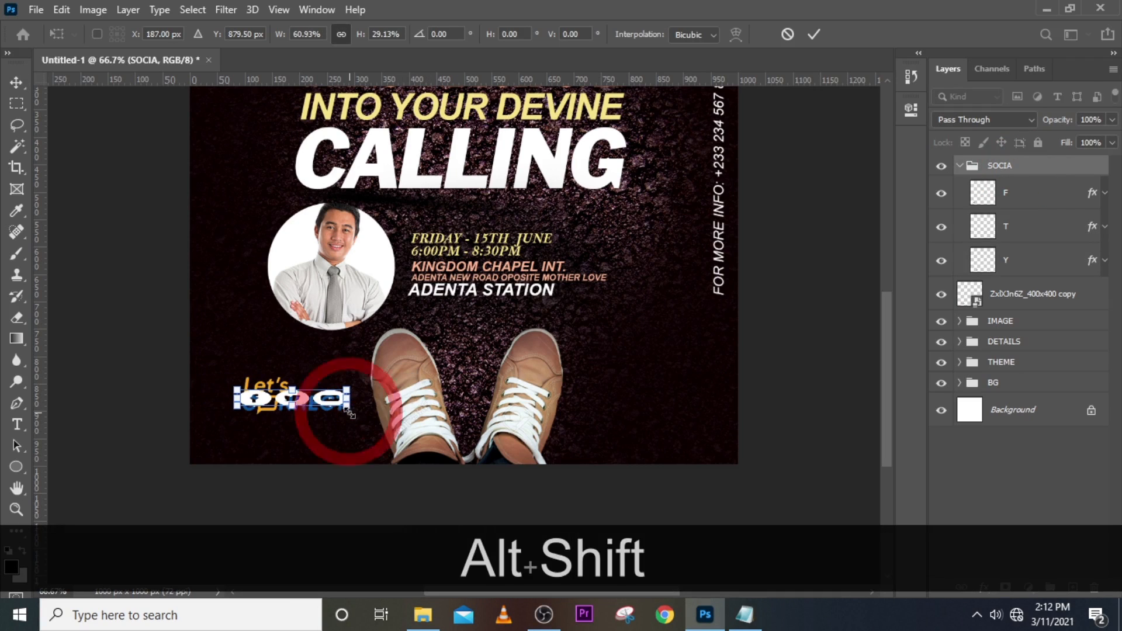
key(ctrl+alt+shift+z)
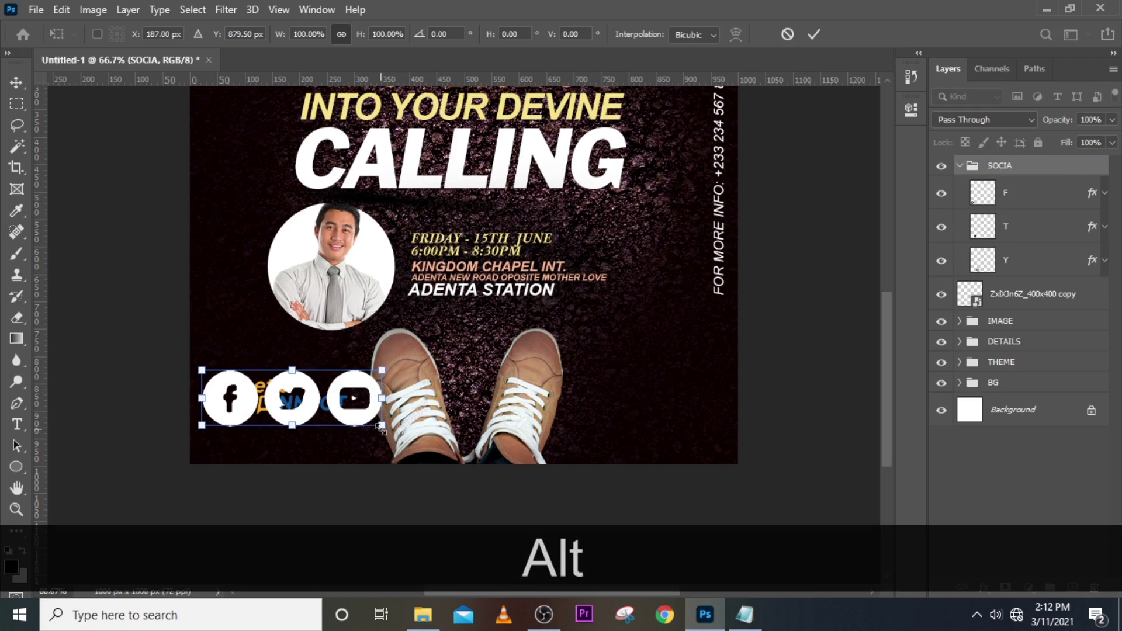
drag(381, 426, 339, 412)
key(alt+Return)
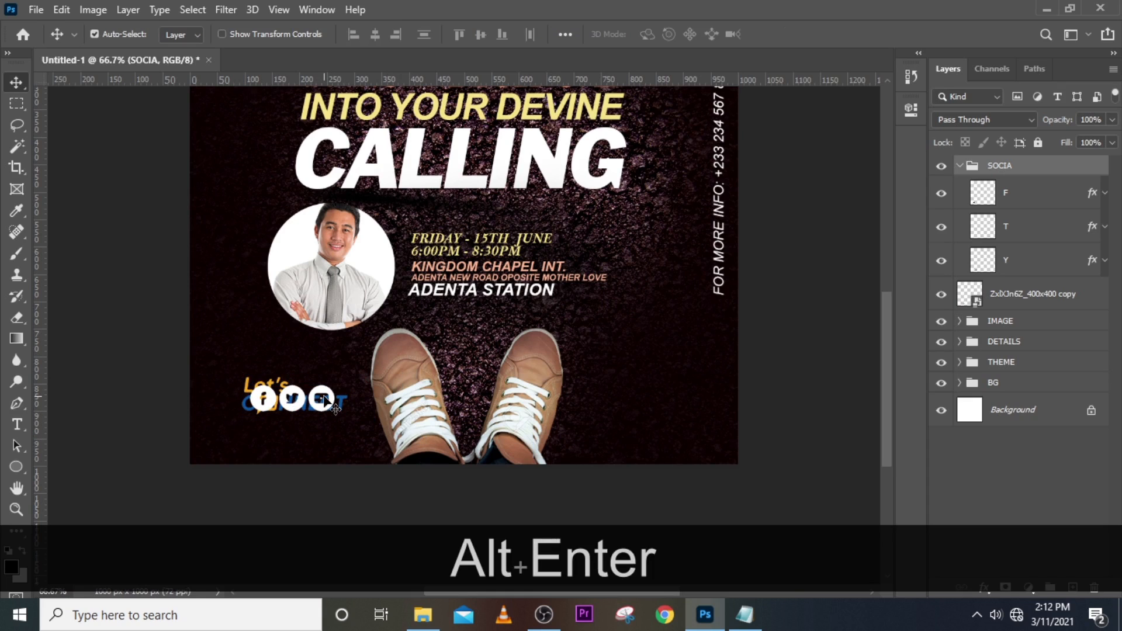
Move the SOCIA icon group straight down until it sits just below the Let's Connect logo
key(v)
key(Down)
key(Down)
key(Down)
key(Down)
key(Down)
key(Down)
key(Down)
key(Down)
key(Down)
key(Down)
key(Down)
key(Down)
key(Down)
key(Down)
key(Down)
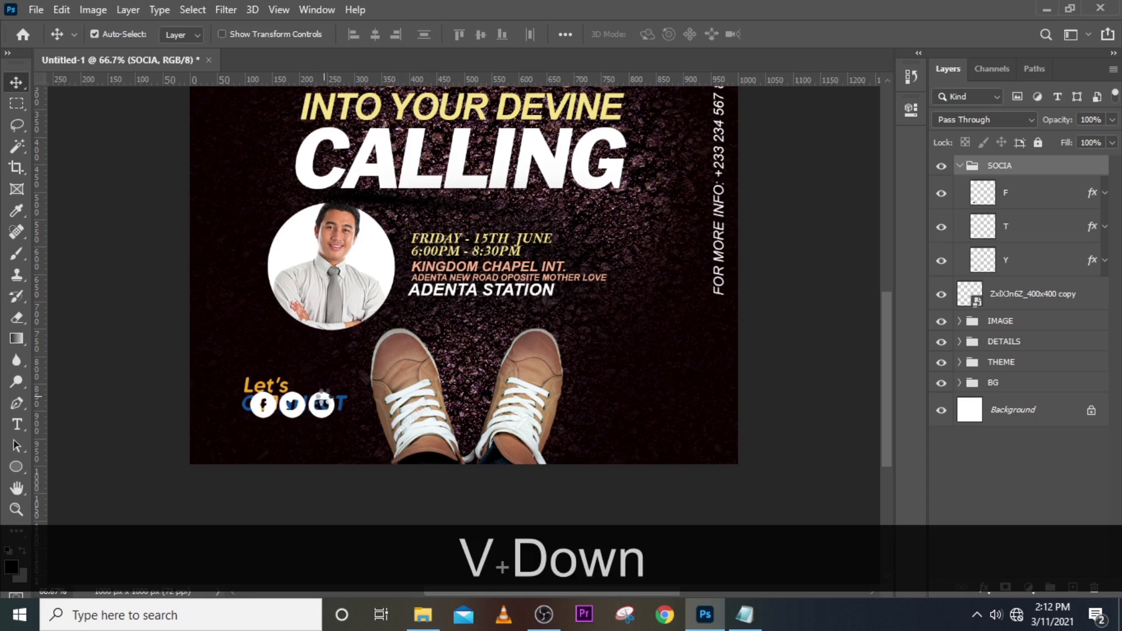
key(Down)
key(Down)
key(Down)
key(shift+Down)
key(shift+Down)
key(shift+Down)
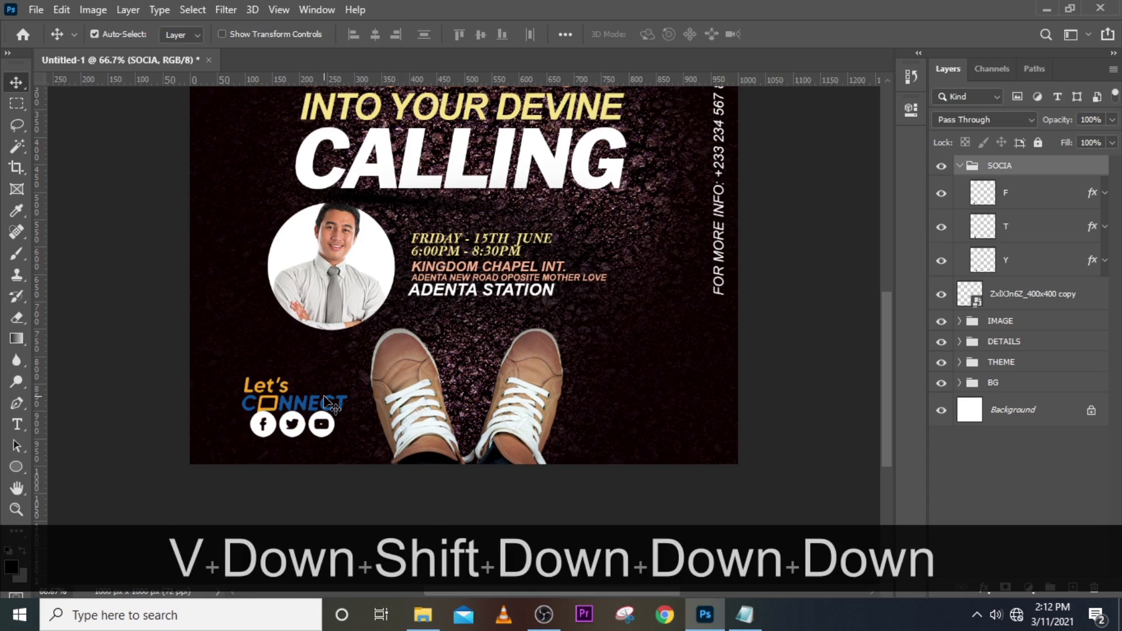
key(shift+Down)
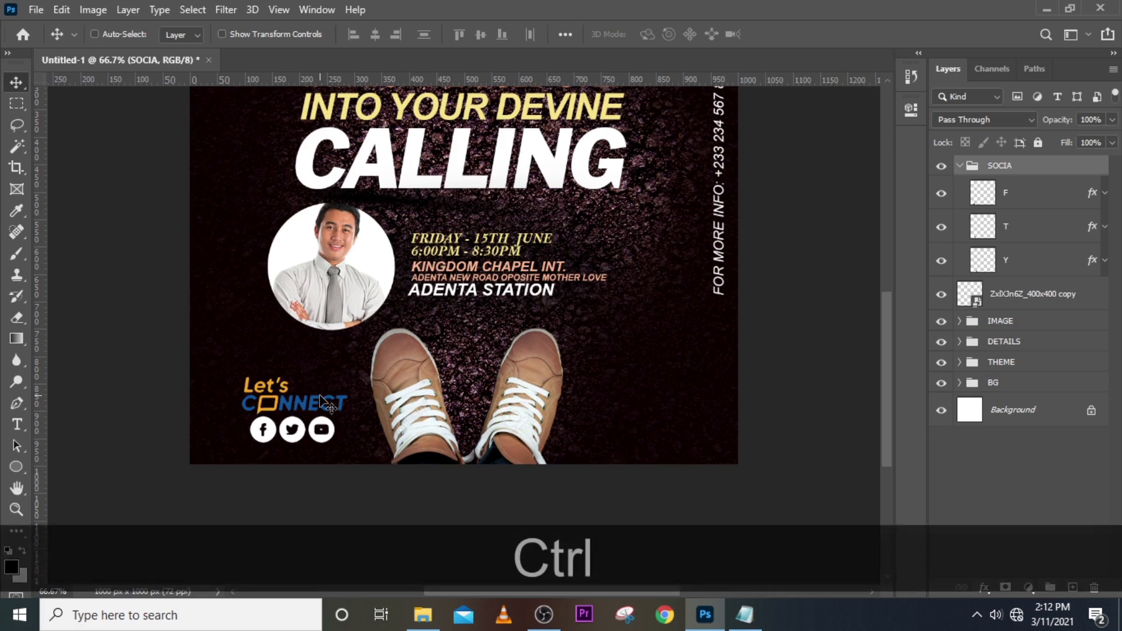
Add a vertical guide about 130 px from the flyer's left edge, near the portrait's left side
key(ctrl+0)
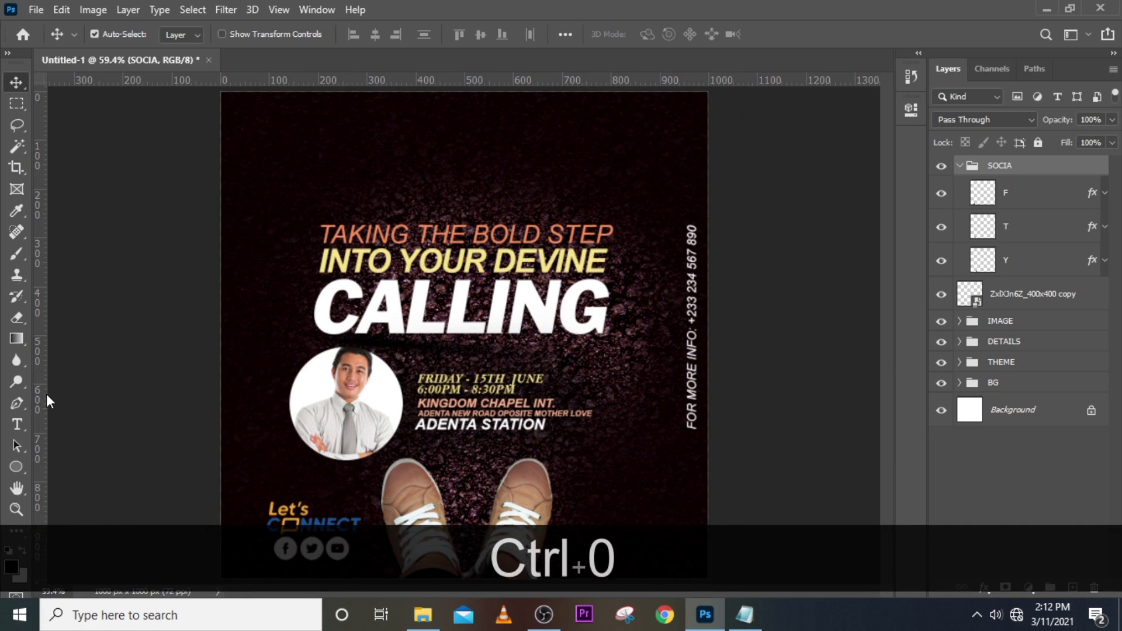
drag(50, 400, 291, 382)
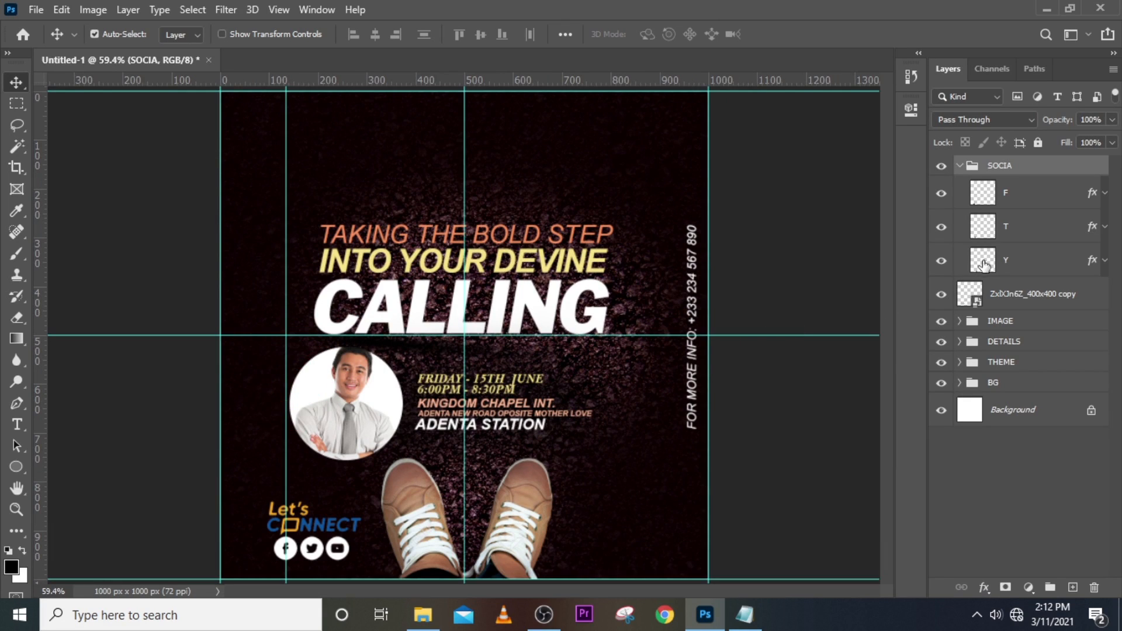
key(v)
key(Right)
key(Right)
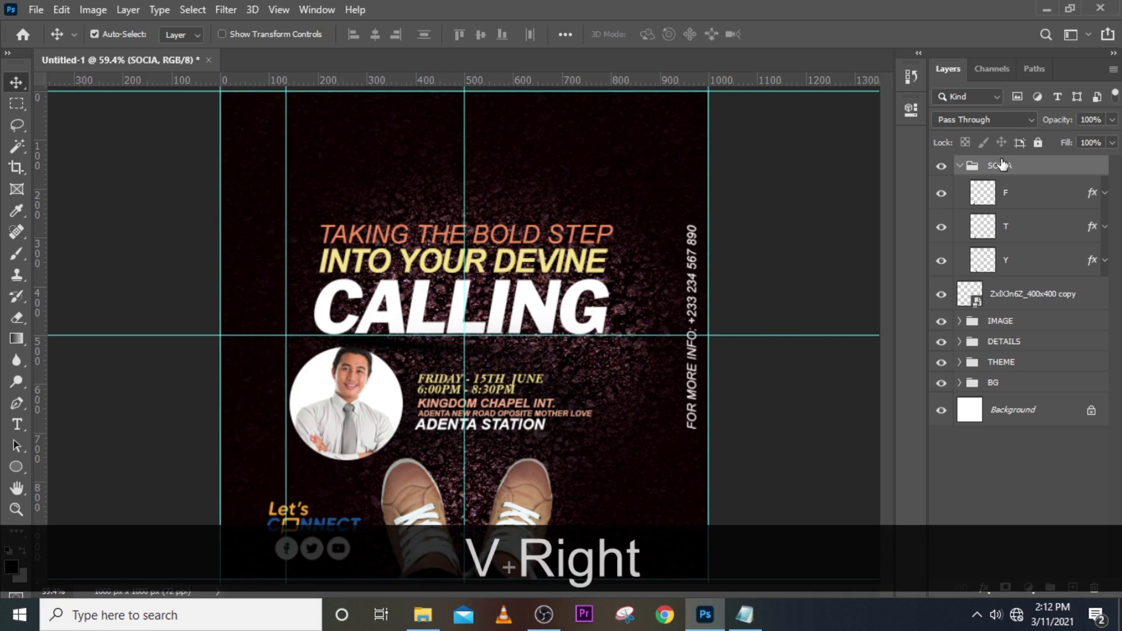
key(ctrl+z)
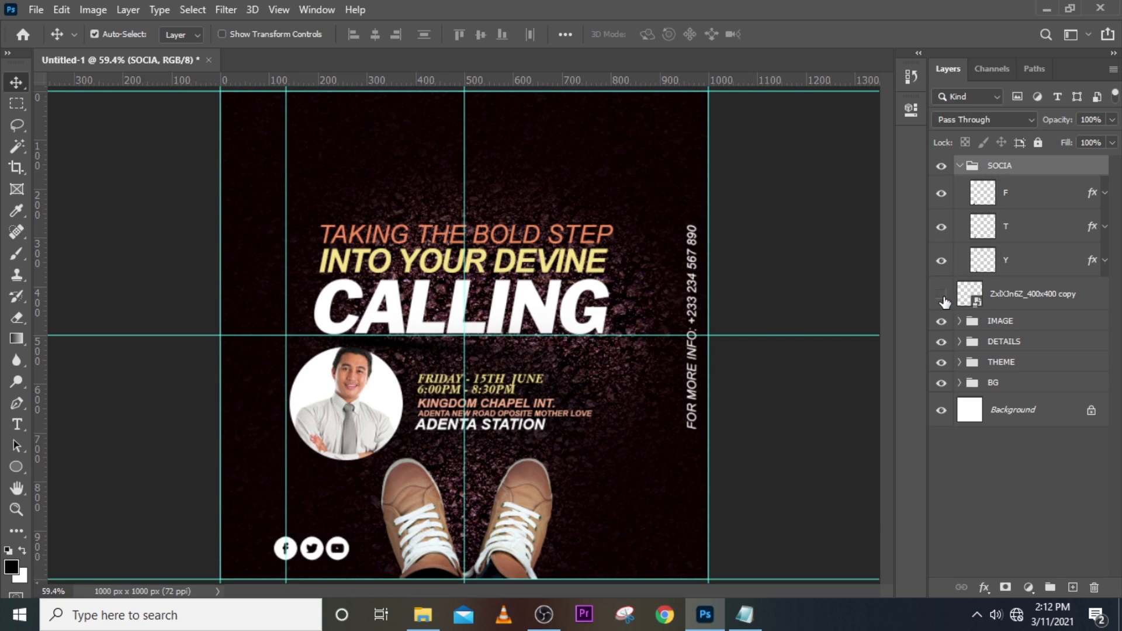
Put the Let's Connect logo layer into the SOCIA group and shift the group right until its left edge meets the portrait-side guide
drag(964, 295, 1027, 176)
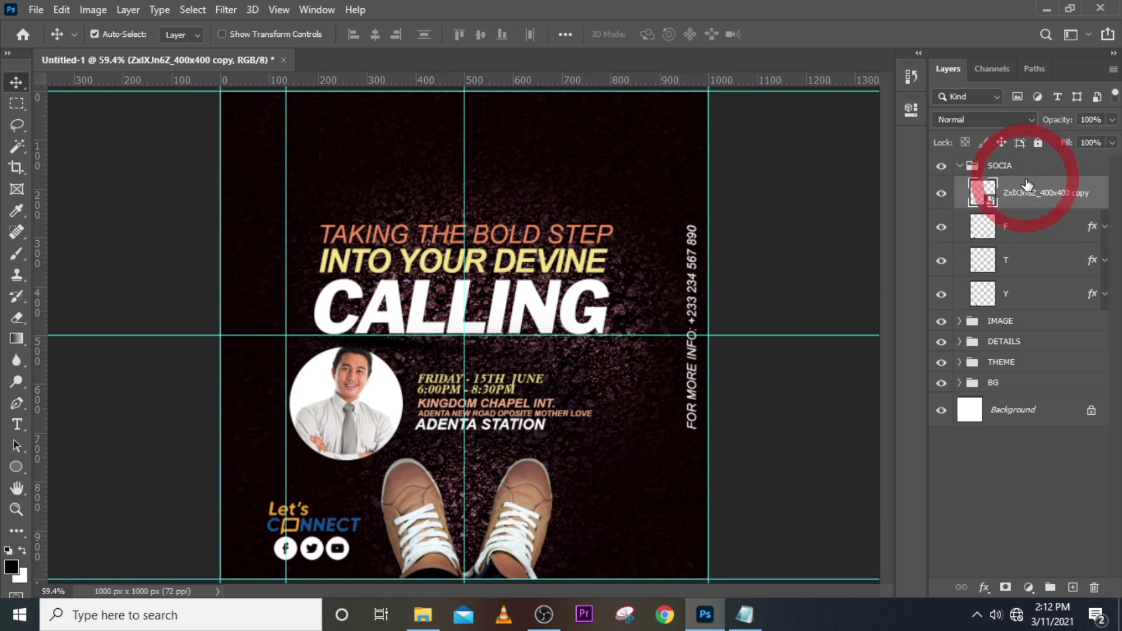
click(961, 170)
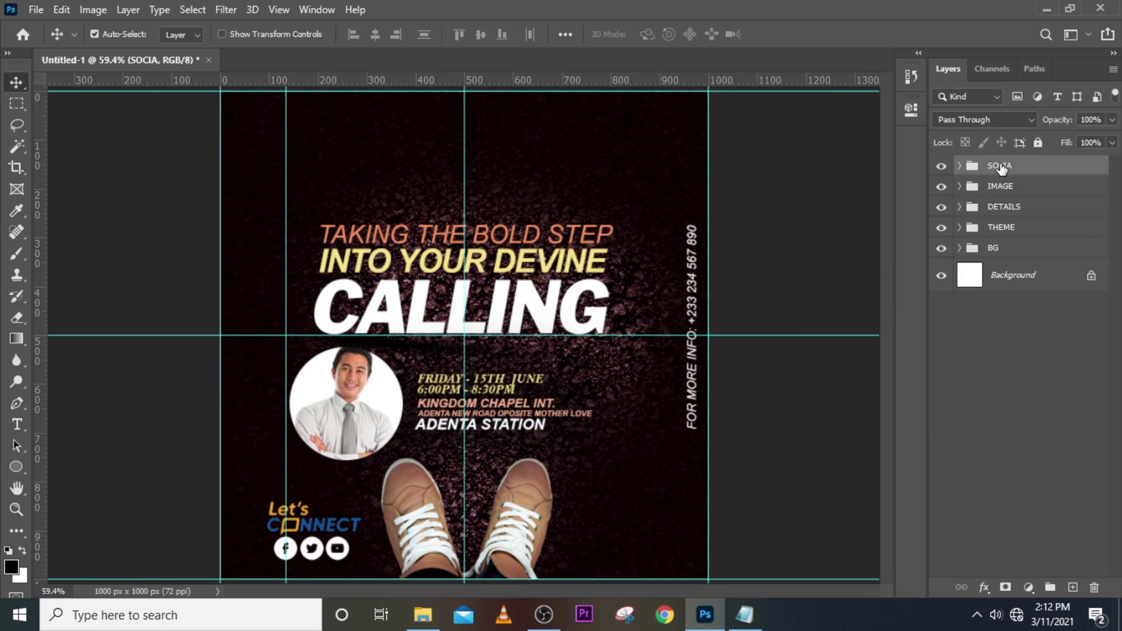
key(v)
key(Right)
key(Right)
key(Right)
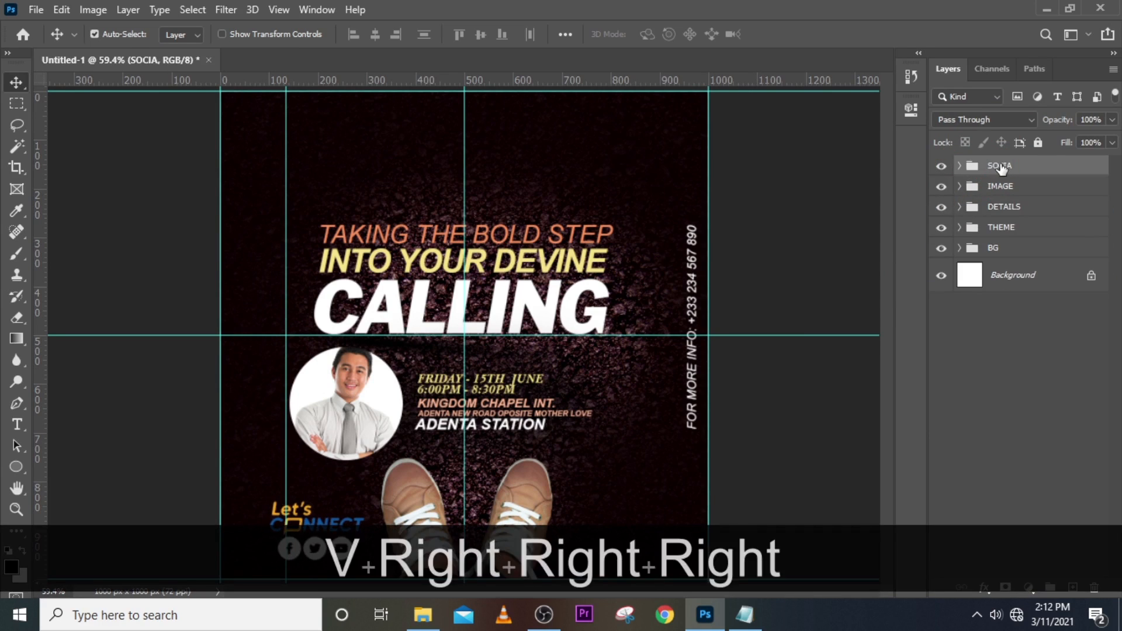
key(shift+Right)
key(shift+Right)
key(shift+Right)
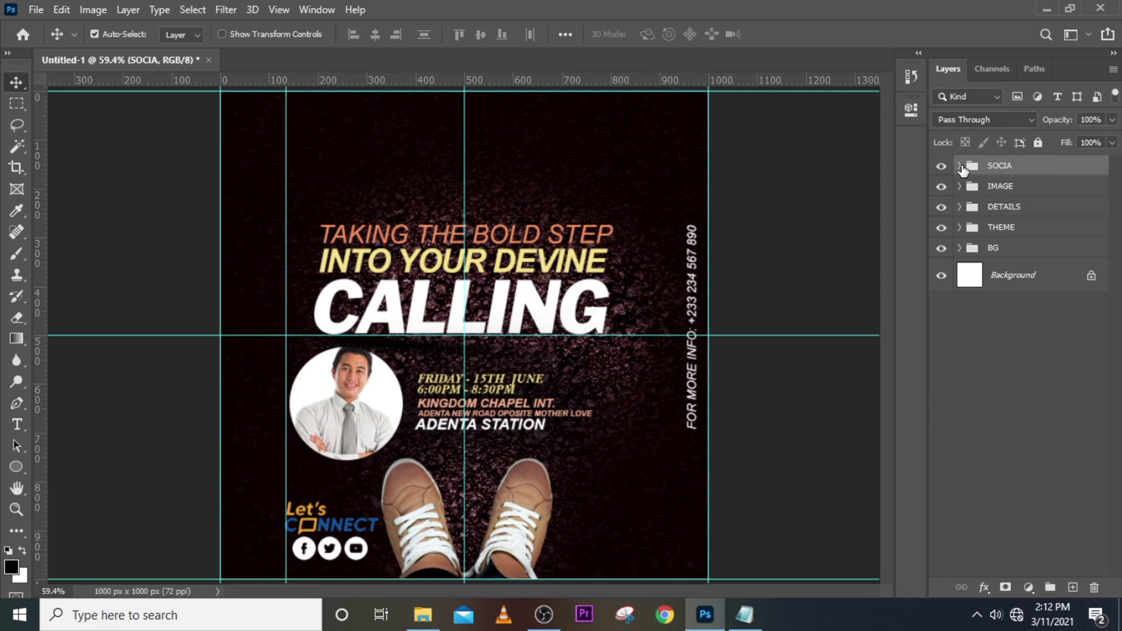
Enlarge the F, T and Y icons together to about 176 px wide and shift them left in line with the Let's Connect logo
click(959, 166)
key(ctrl+equal)
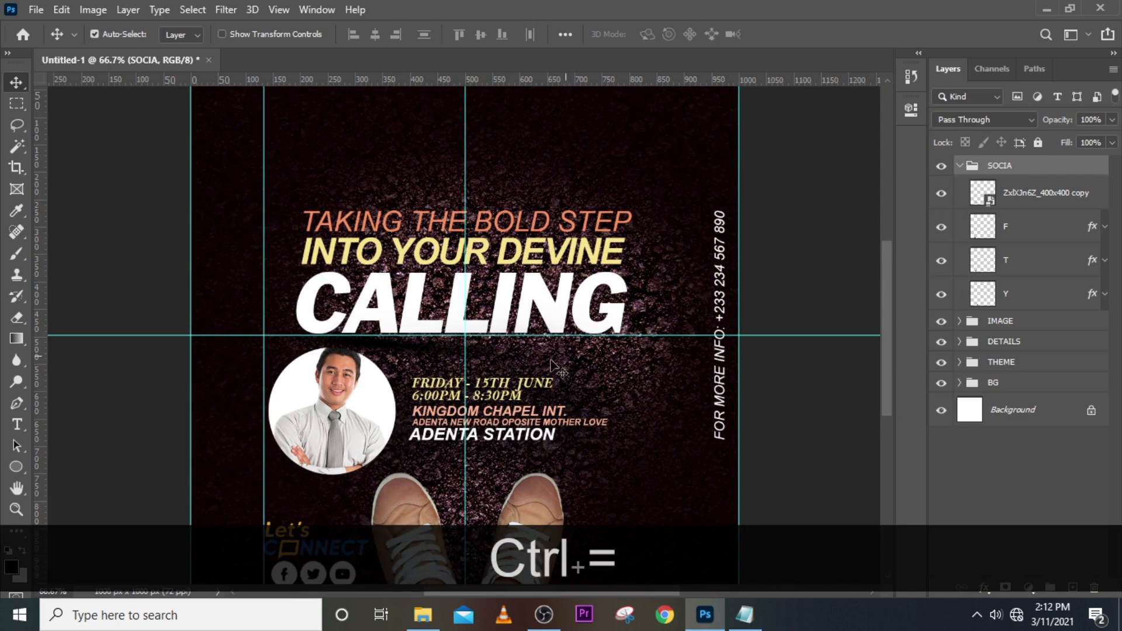
scroll(822, 372, down, 5)
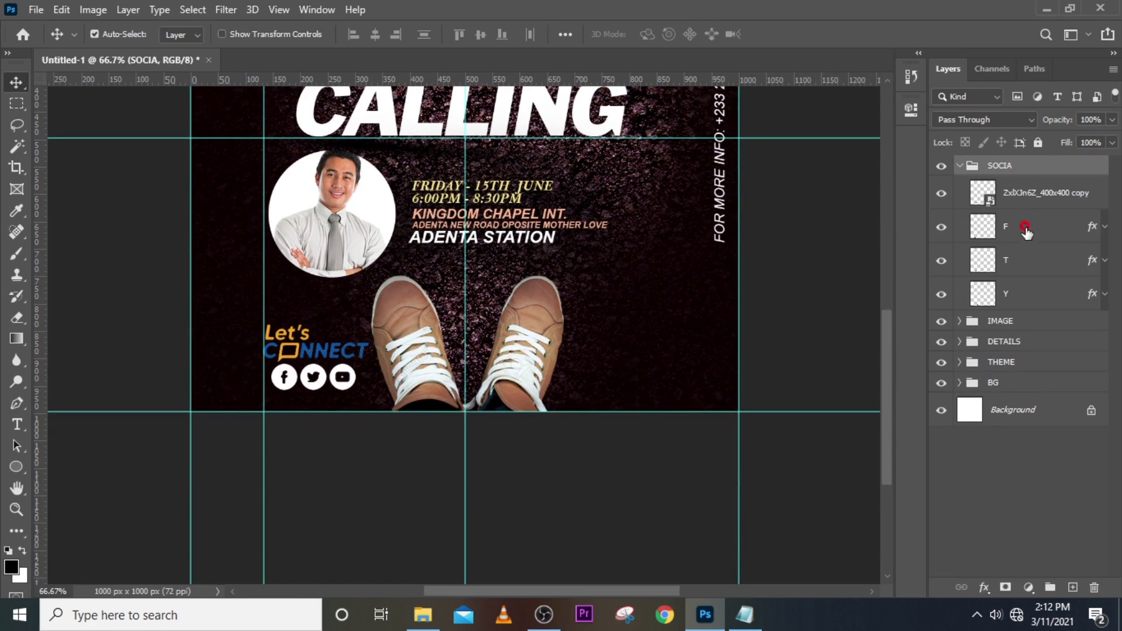
click(1024, 227)
shift+click(1027, 303)
key(ctrl+shift+t)
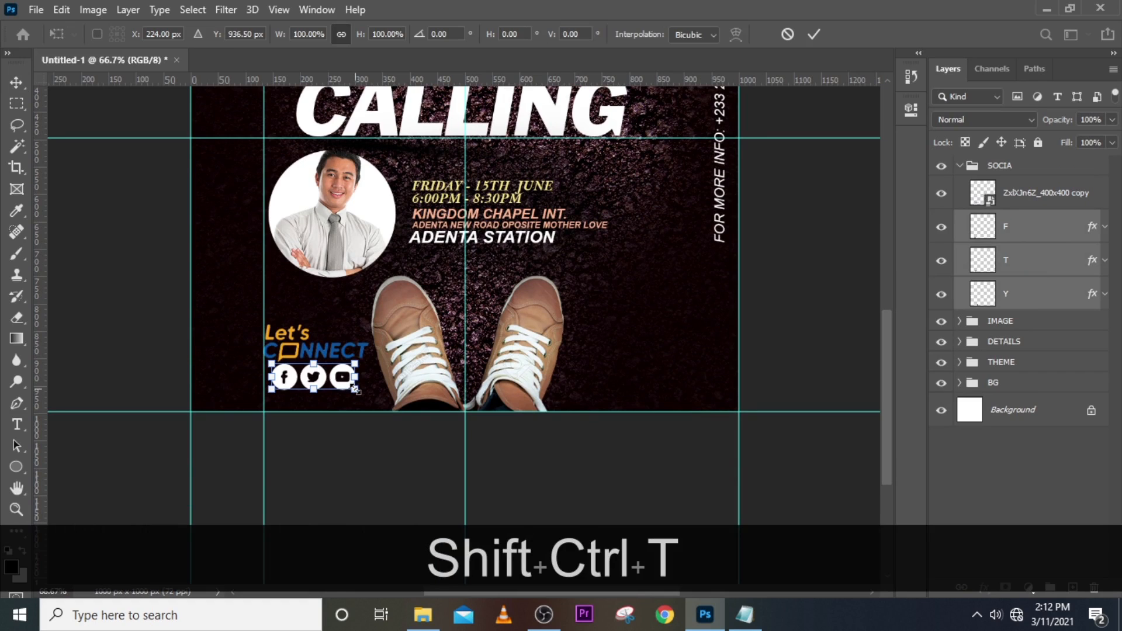
drag(356, 390, 366, 401)
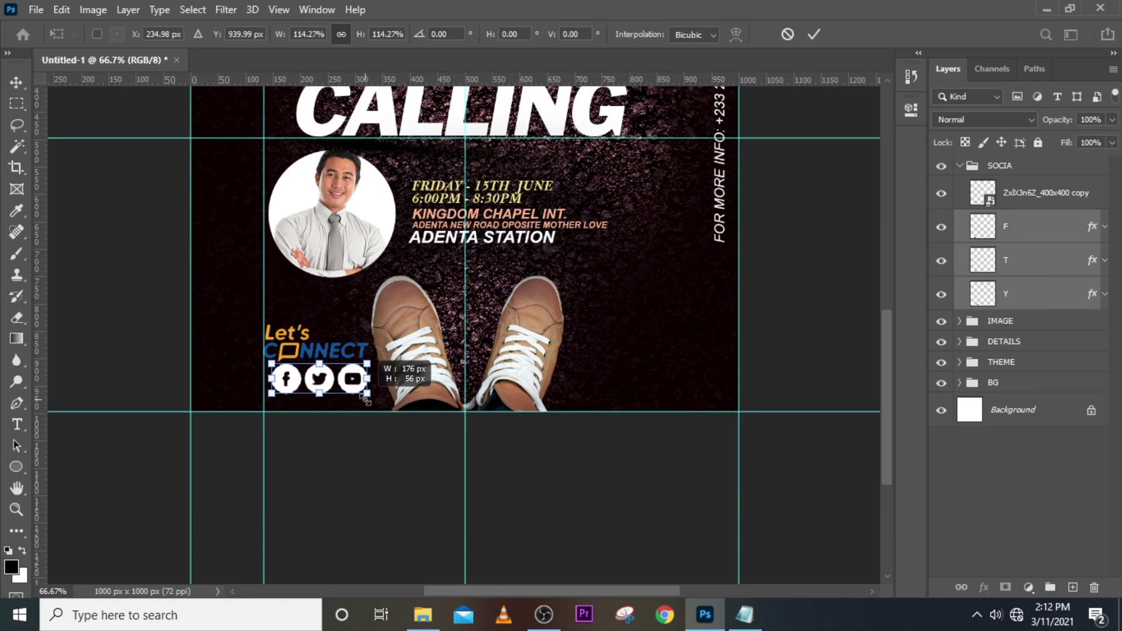
key(Return)
key(Left)
key(Left)
key(Left)
key(Left)
key(Left)
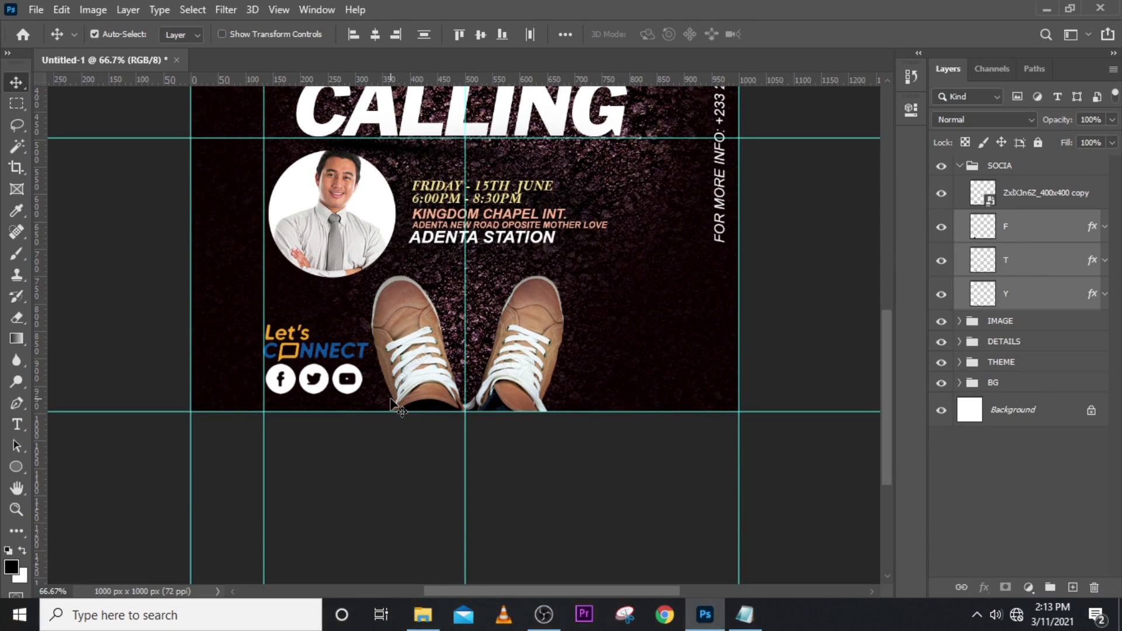
key(ctrl+0)
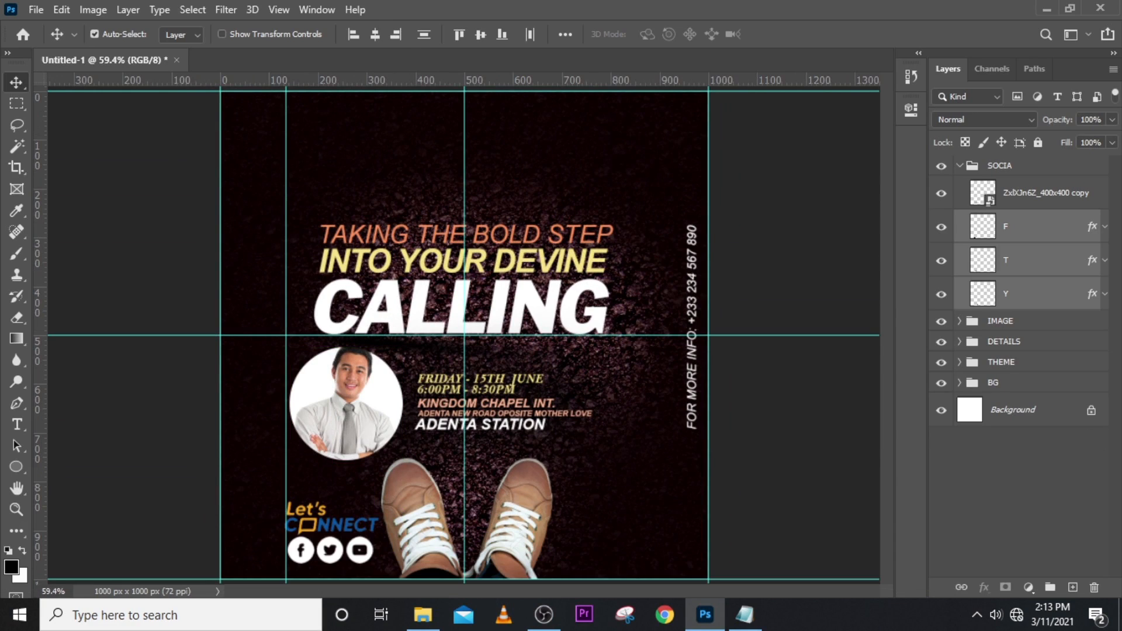
click(960, 166)
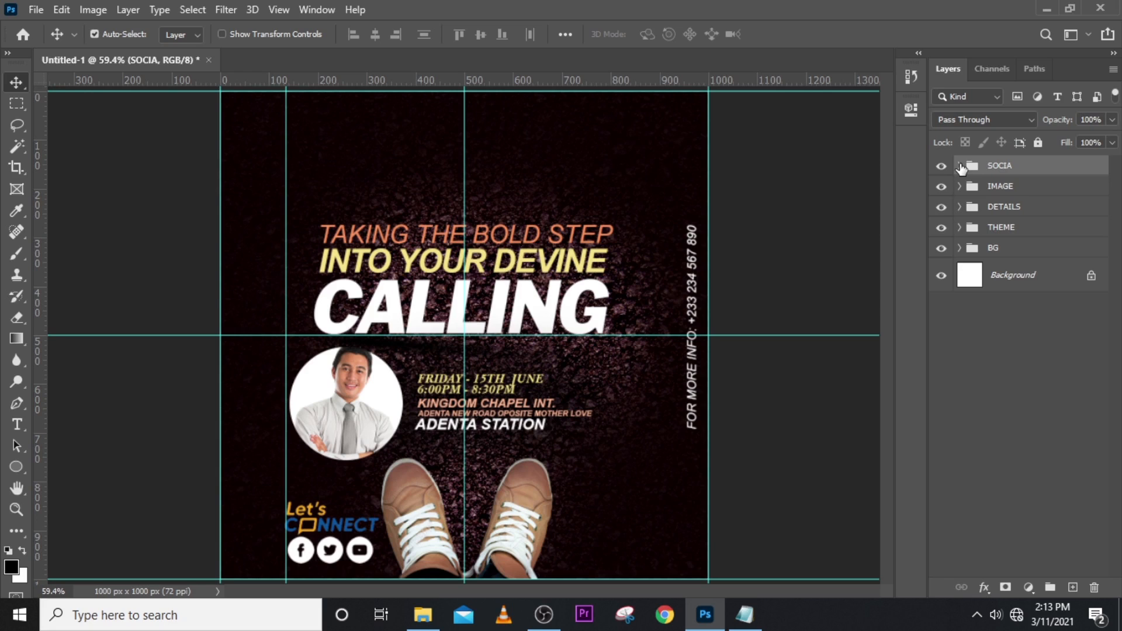
Place the image KINGDOM CONSULTANT LOGO all black from the File Explorer folder and scale it to about 15% just above the headline
click(423, 614)
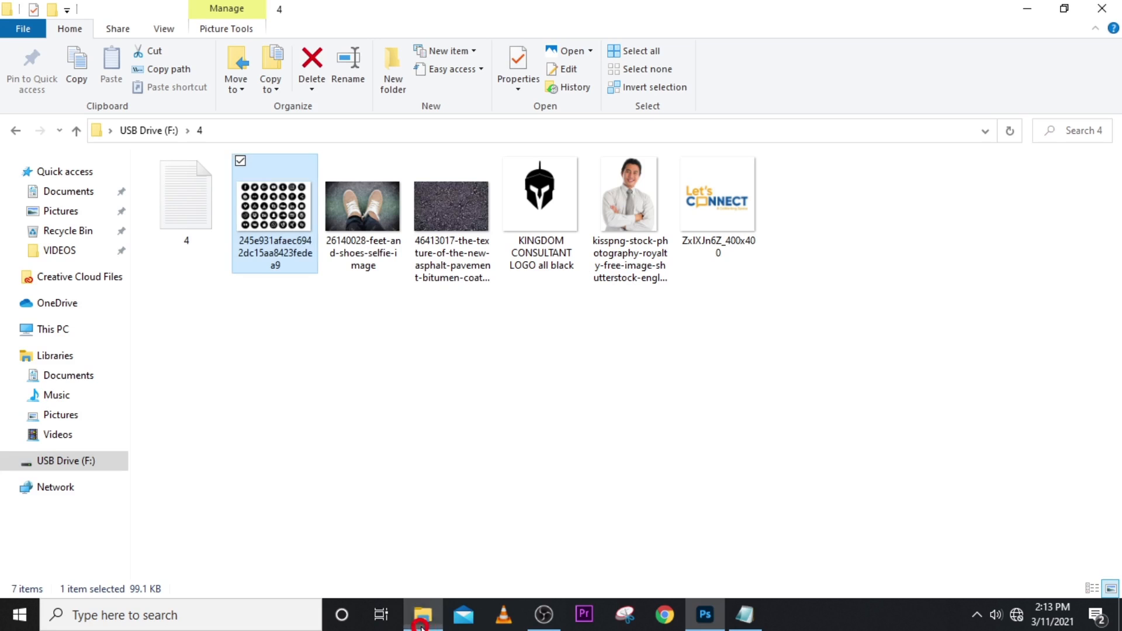
drag(583, 212, 549, 299)
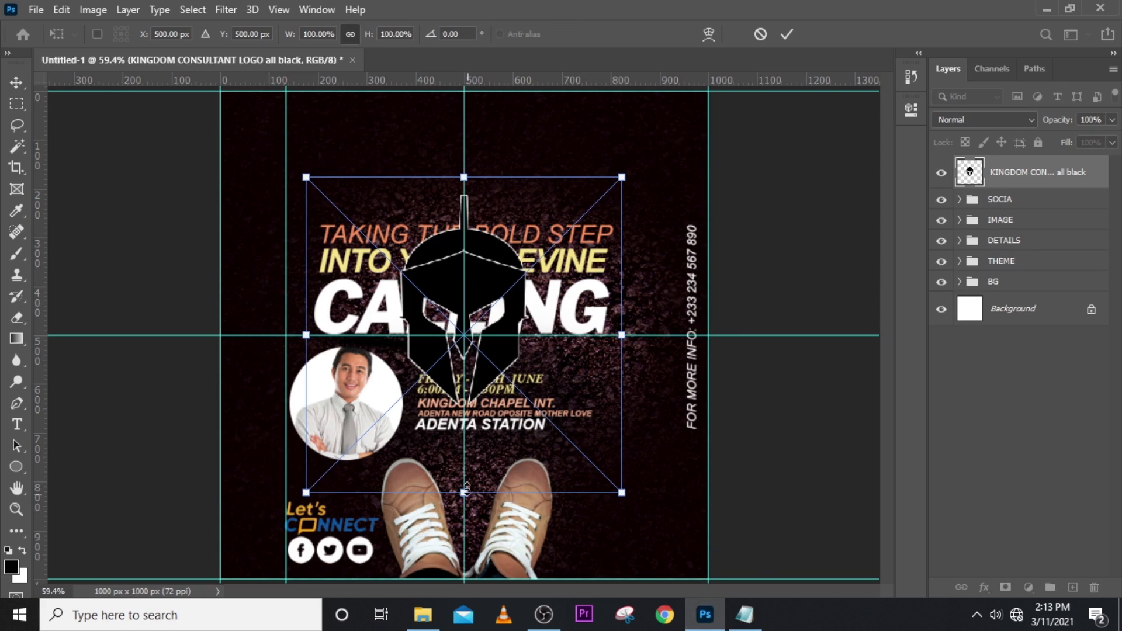
drag(467, 488, 464, 227)
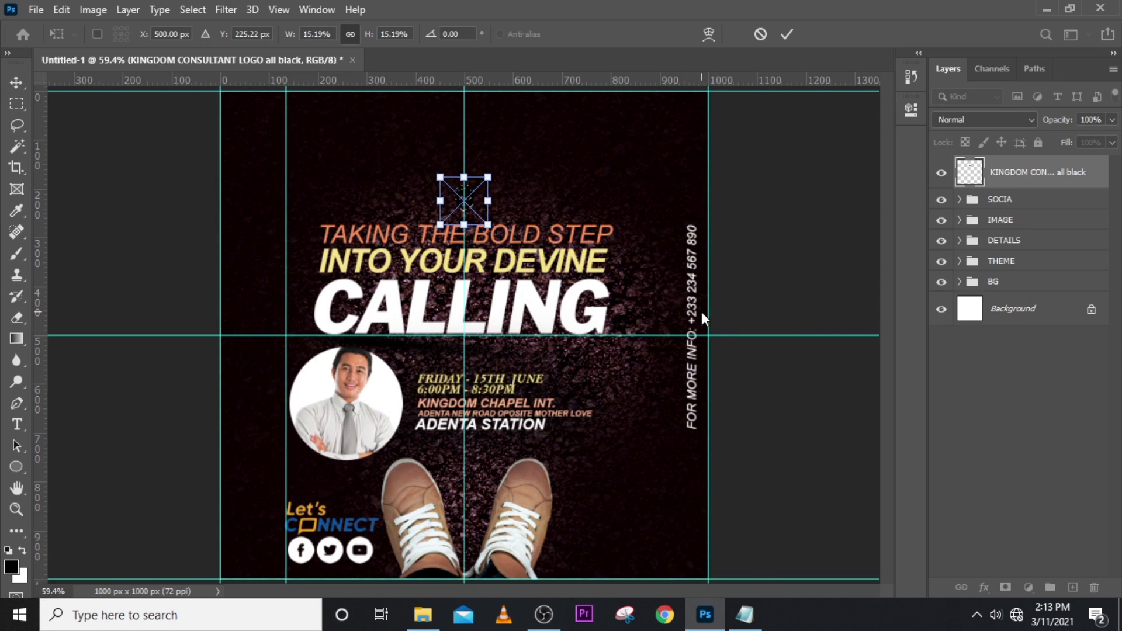
key(Return)
key(v)
click(477, 189)
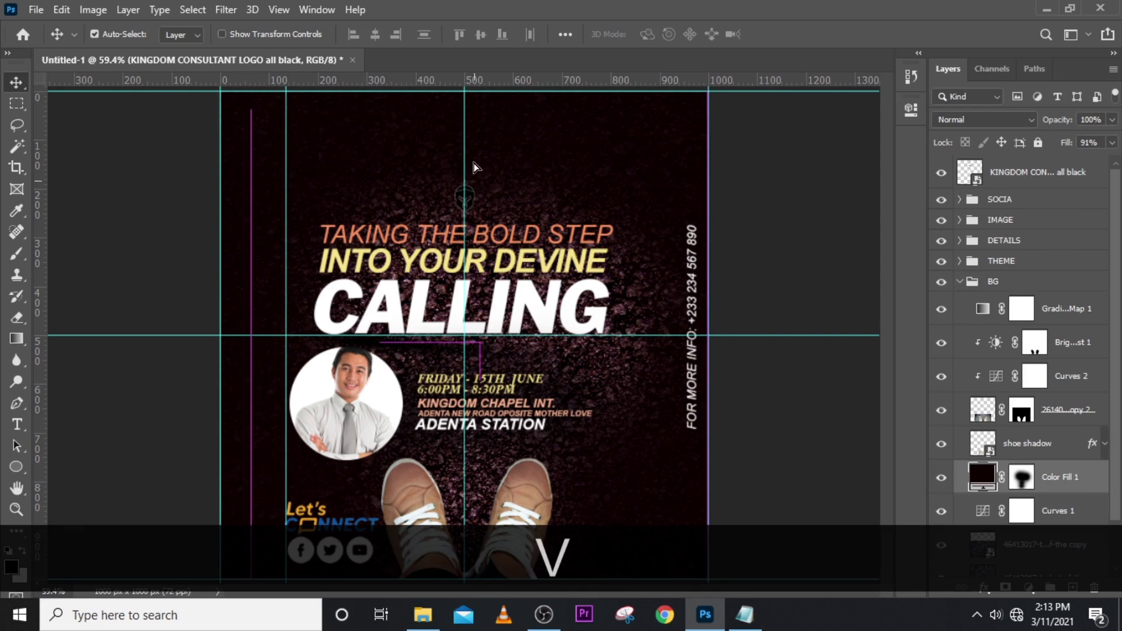
key(ctrl+z)
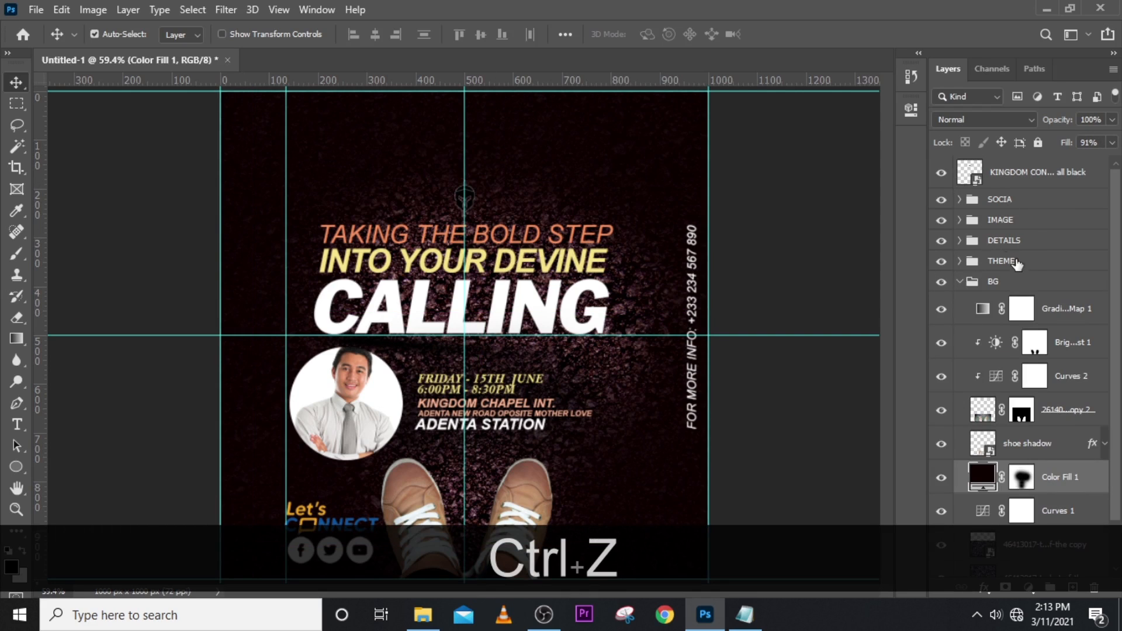
click(1001, 178)
click(960, 281)
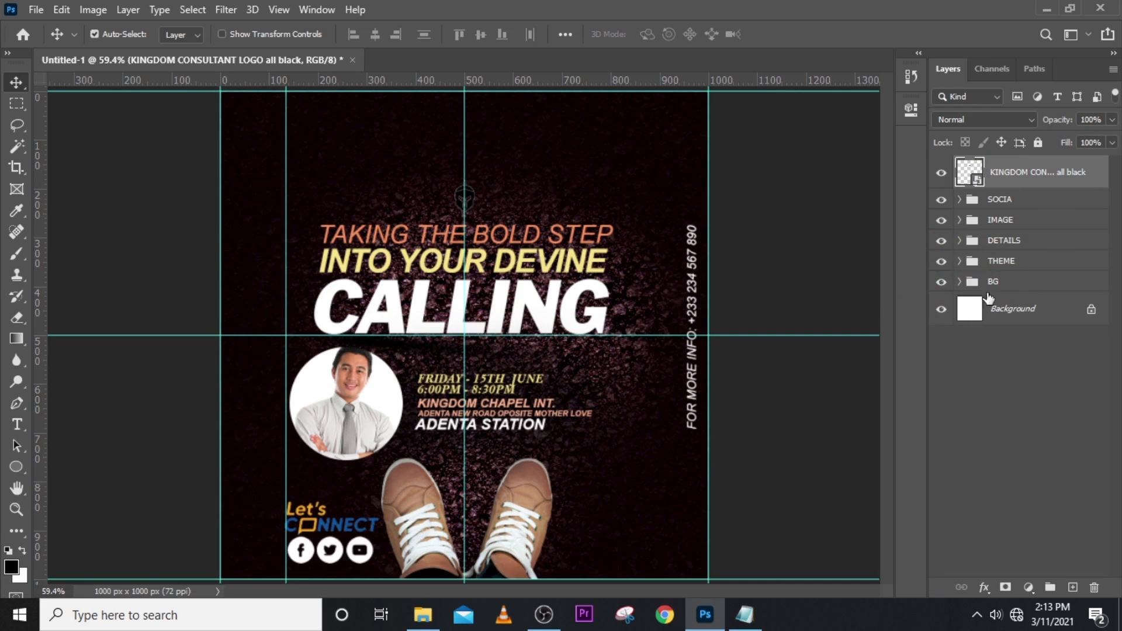
Move the helmet logo up near the flyer's top edge, slightly left of the vertical centre guide, at about Y 82 px
key(ctrl+t)
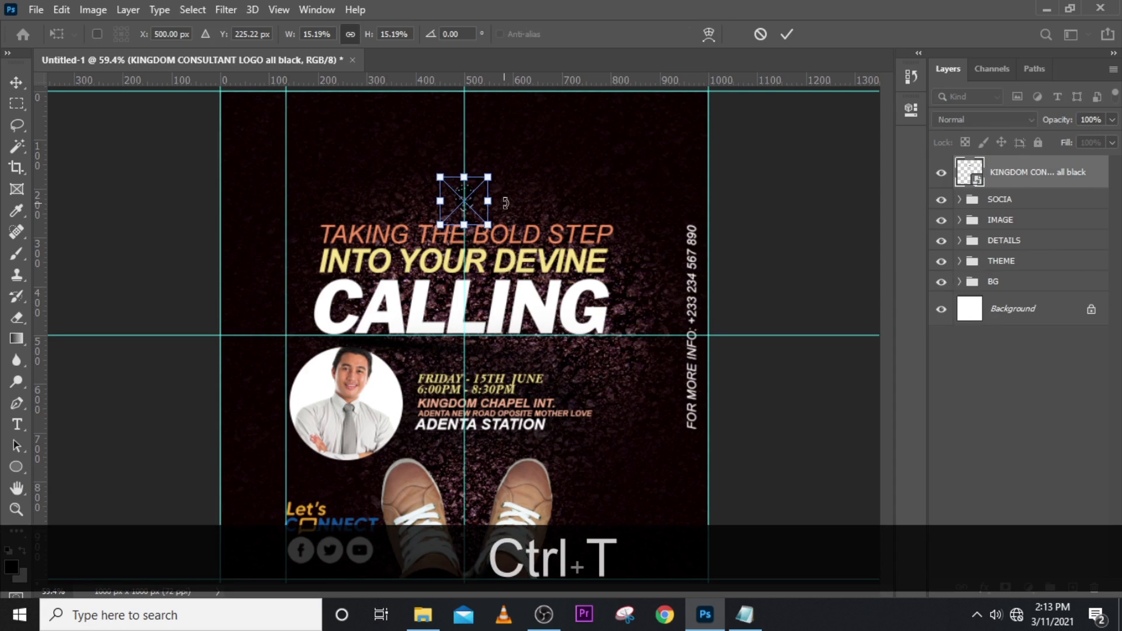
key(ctrl+equal)
key(ctrl+equal)
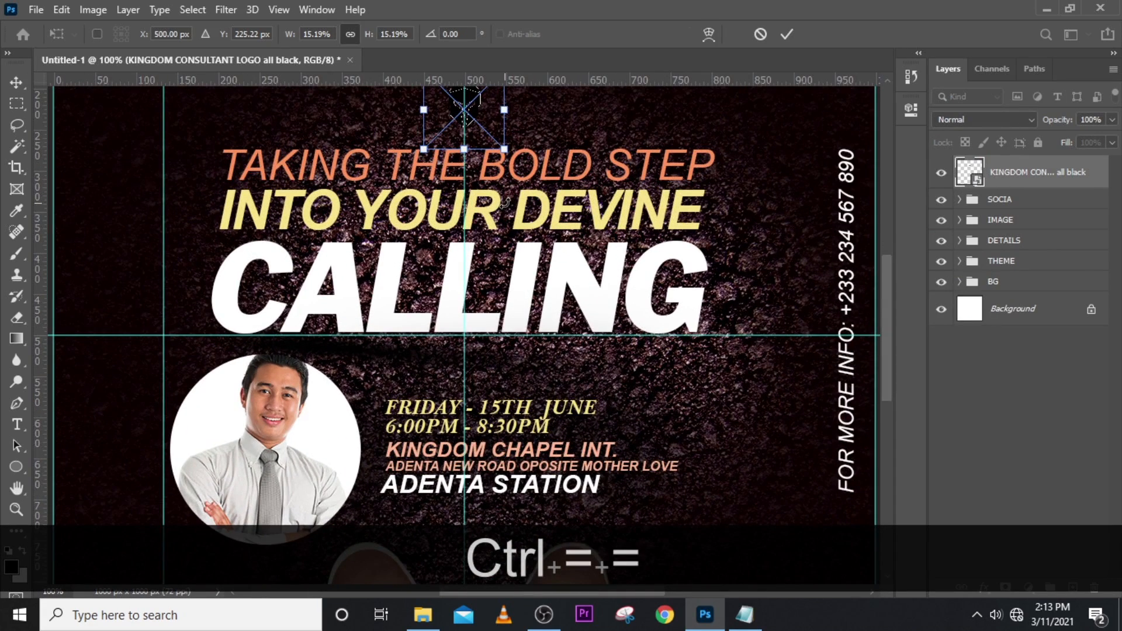
scroll(479, 261, up, 3)
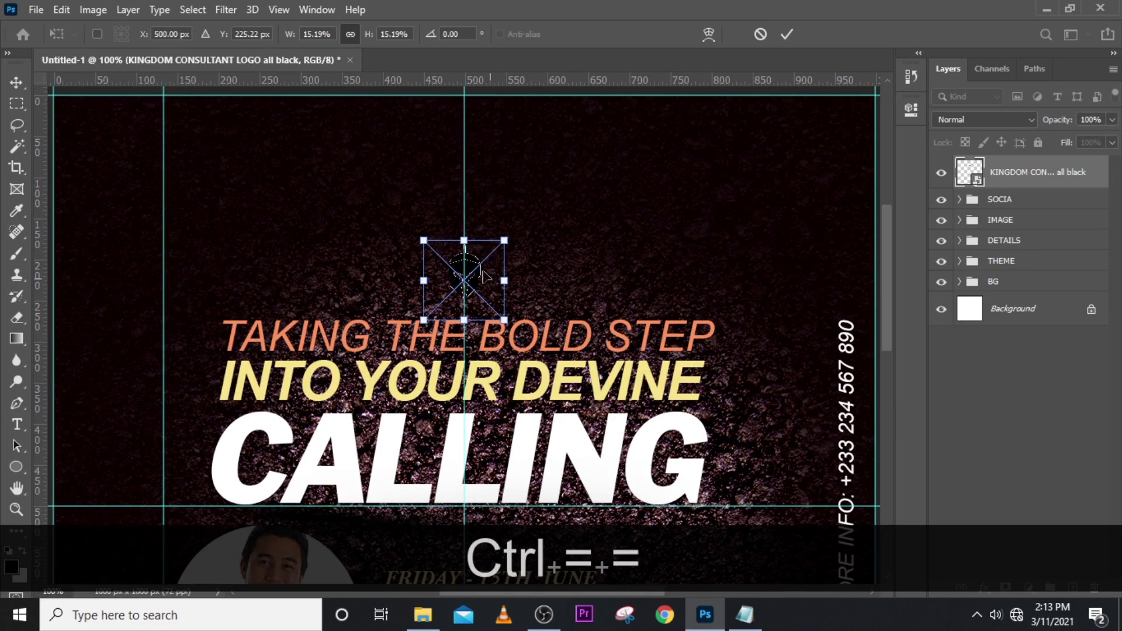
drag(483, 275, 455, 146)
scroll(465, 248, up, 1)
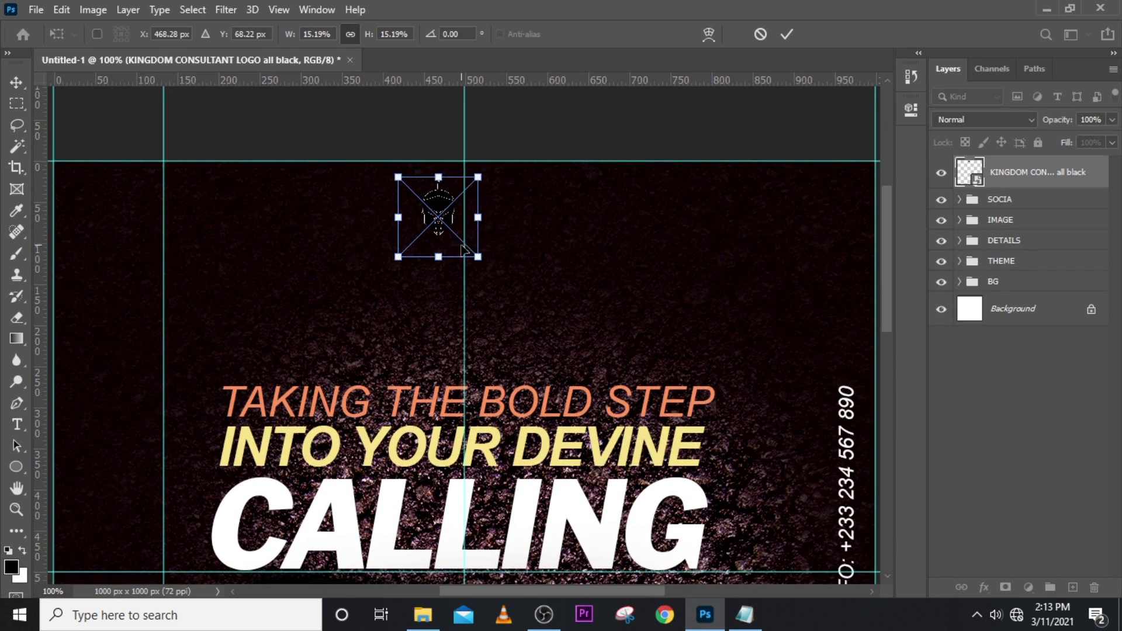
key(Return)
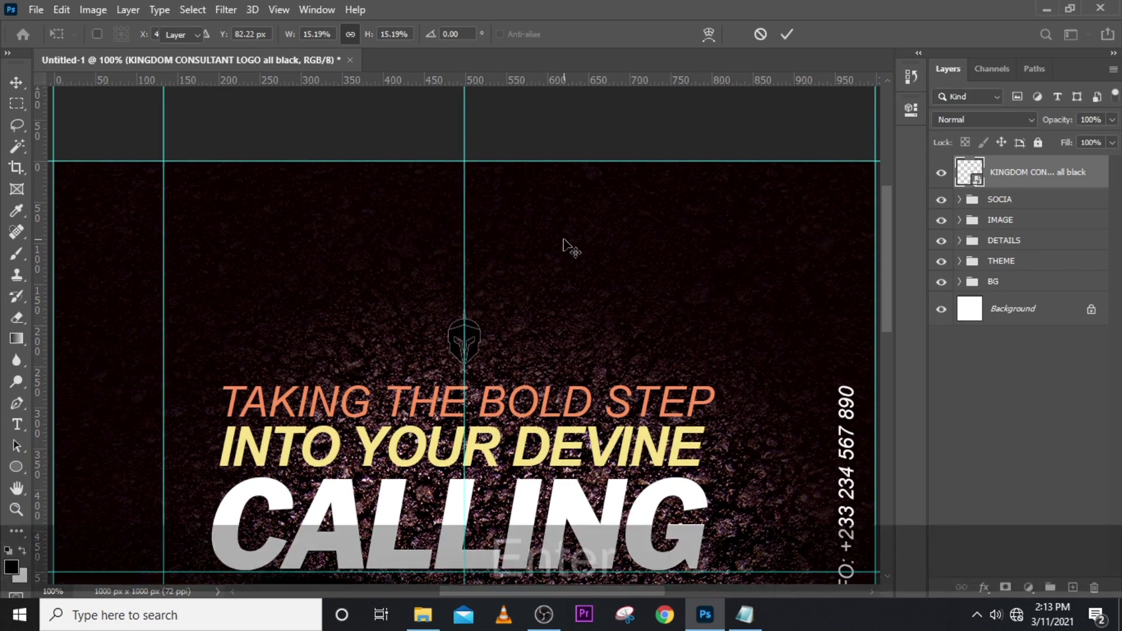
Apply a white Color Overlay at 100% opacity to the helmet logo layer
double_click(1084, 182)
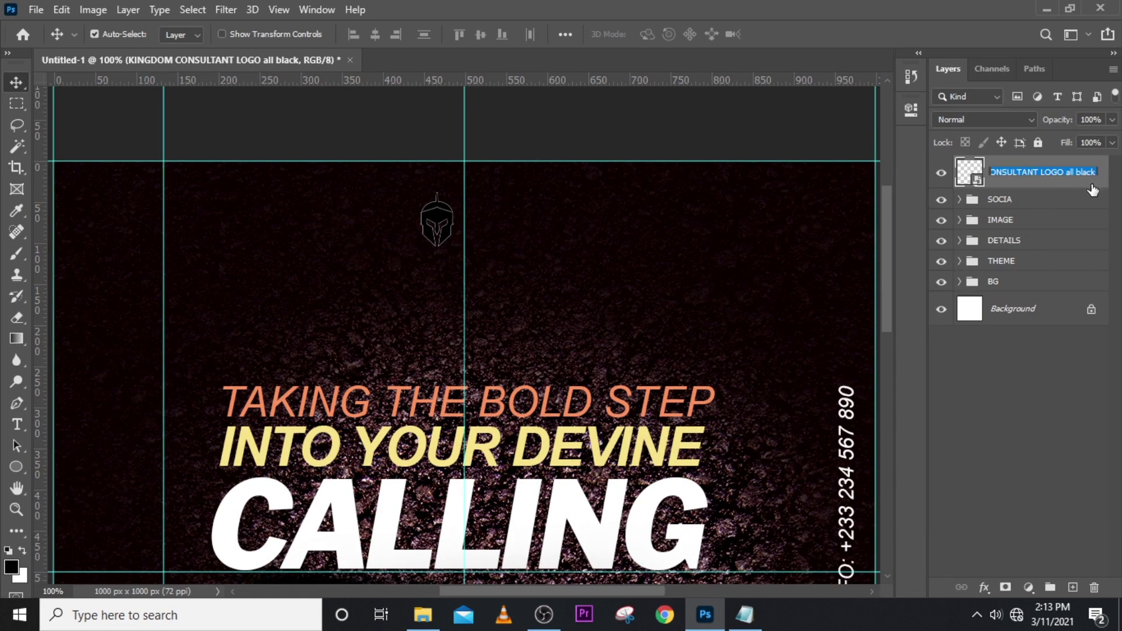
click(1091, 185)
double_click(1102, 181)
click(531, 256)
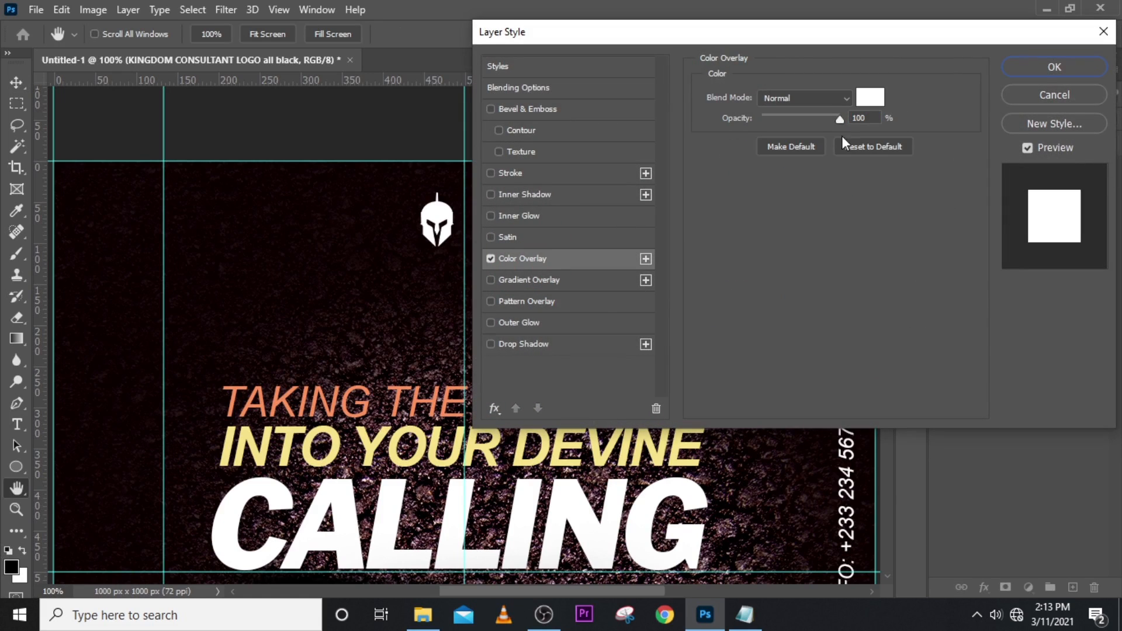
click(871, 97)
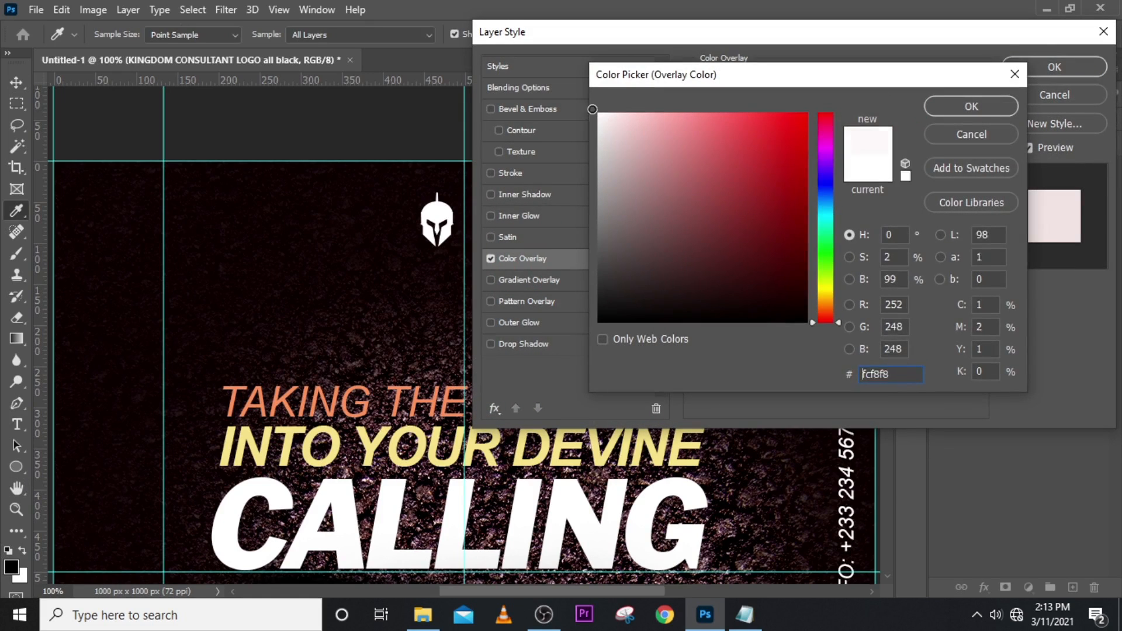
click(971, 107)
click(1075, 66)
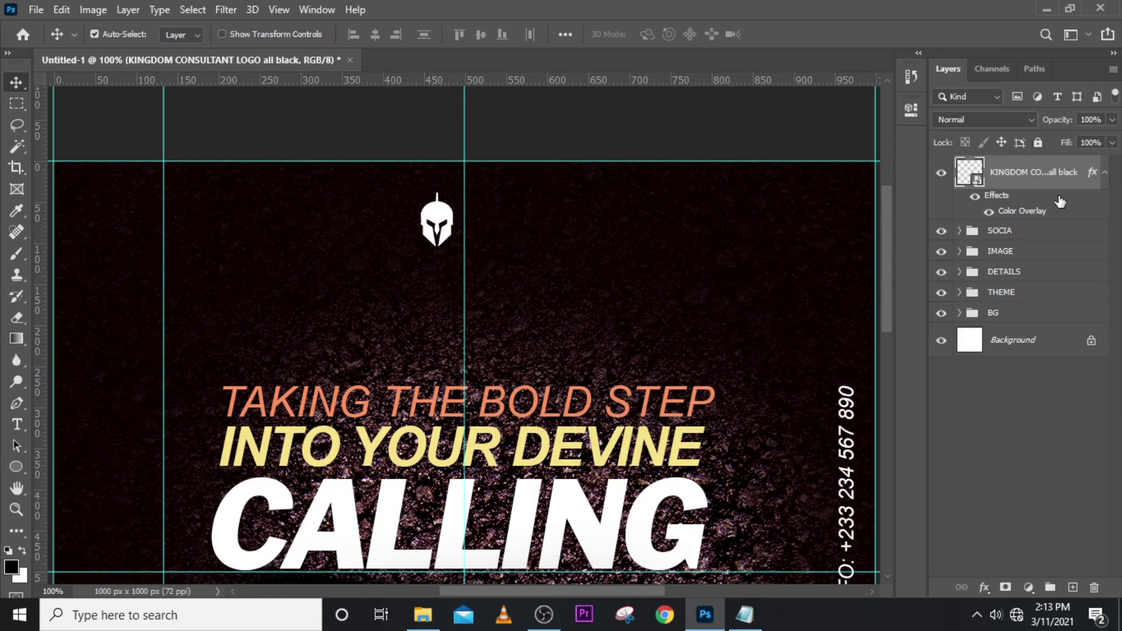
click(1105, 173)
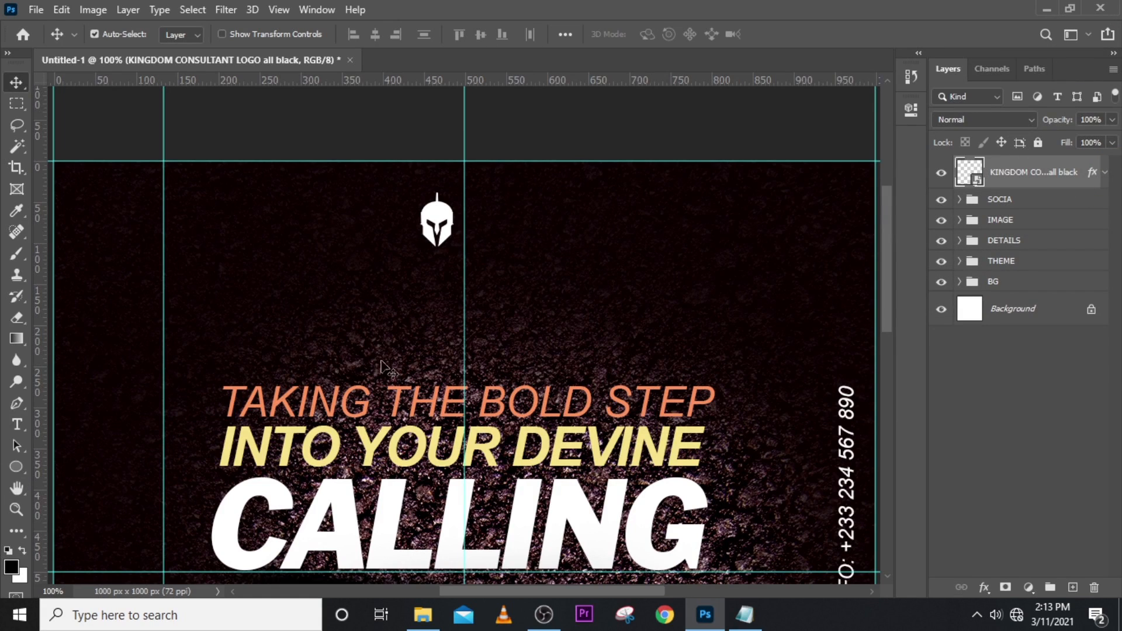
Add the two-line text KINGDOM CHAPEL / INTERNATIONAL just to the right of the helmet logo
key(t)
click(474, 219)
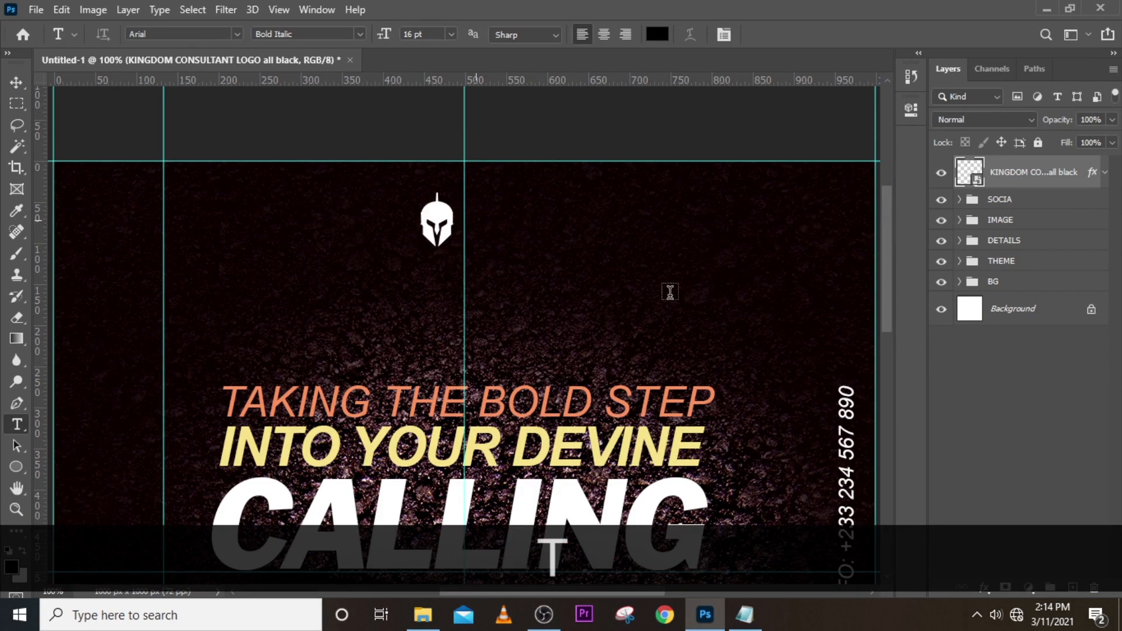
text(KING)
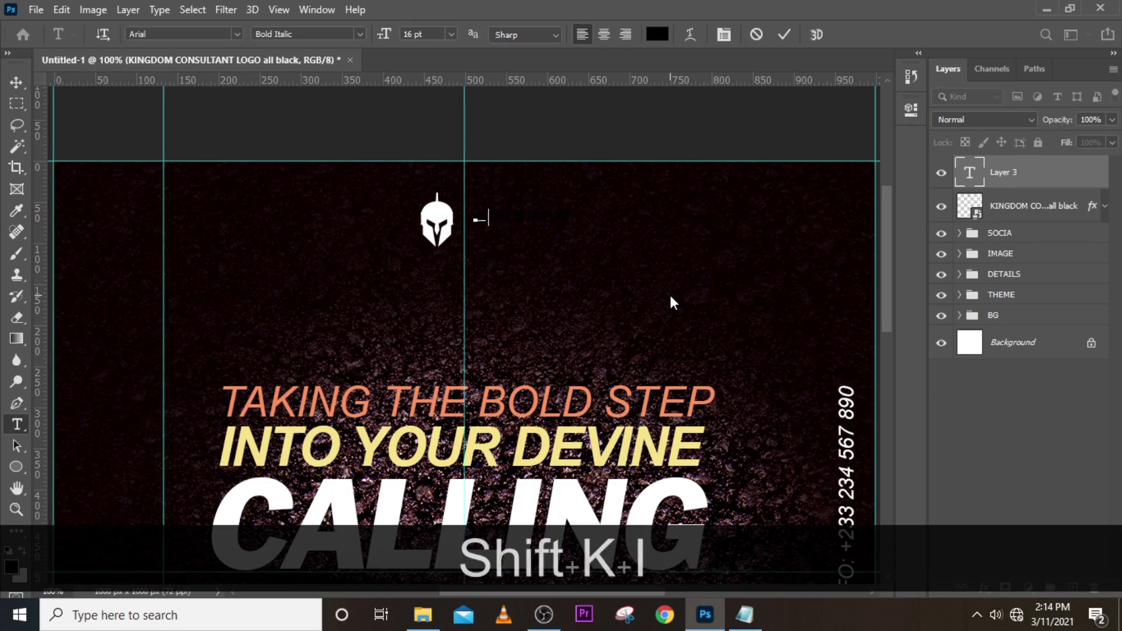
text(dom)
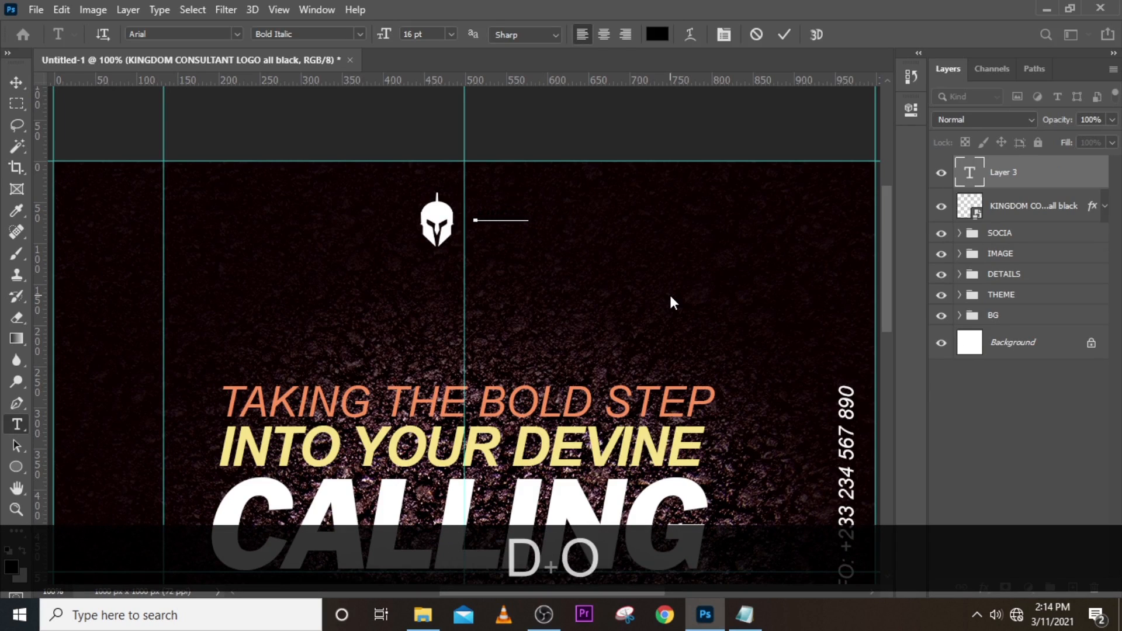
text( chape)
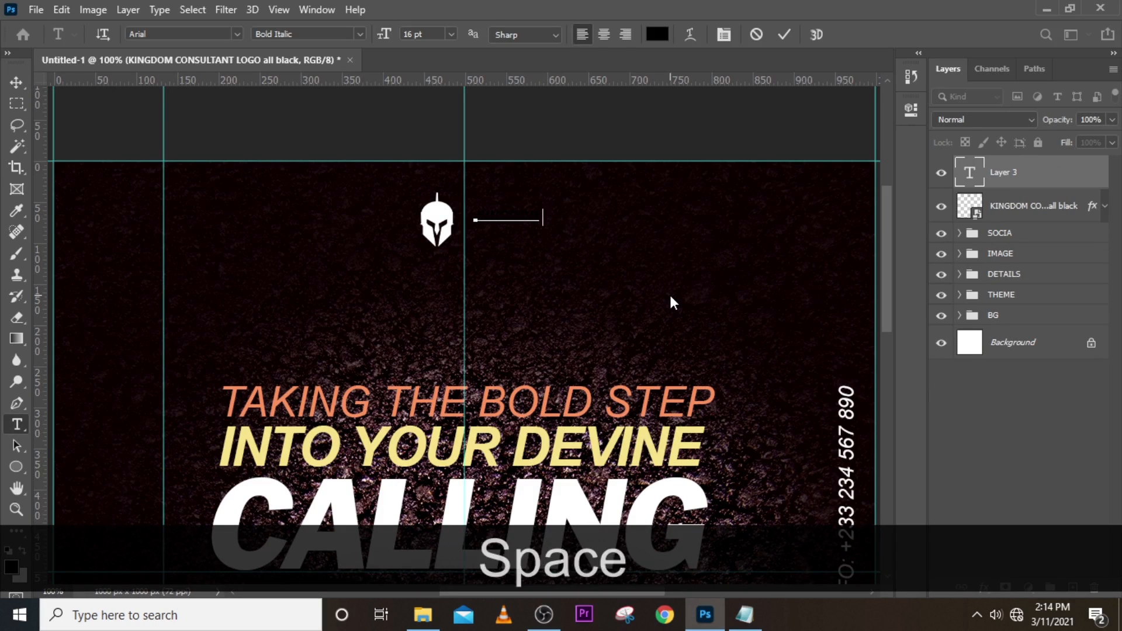
text(l)
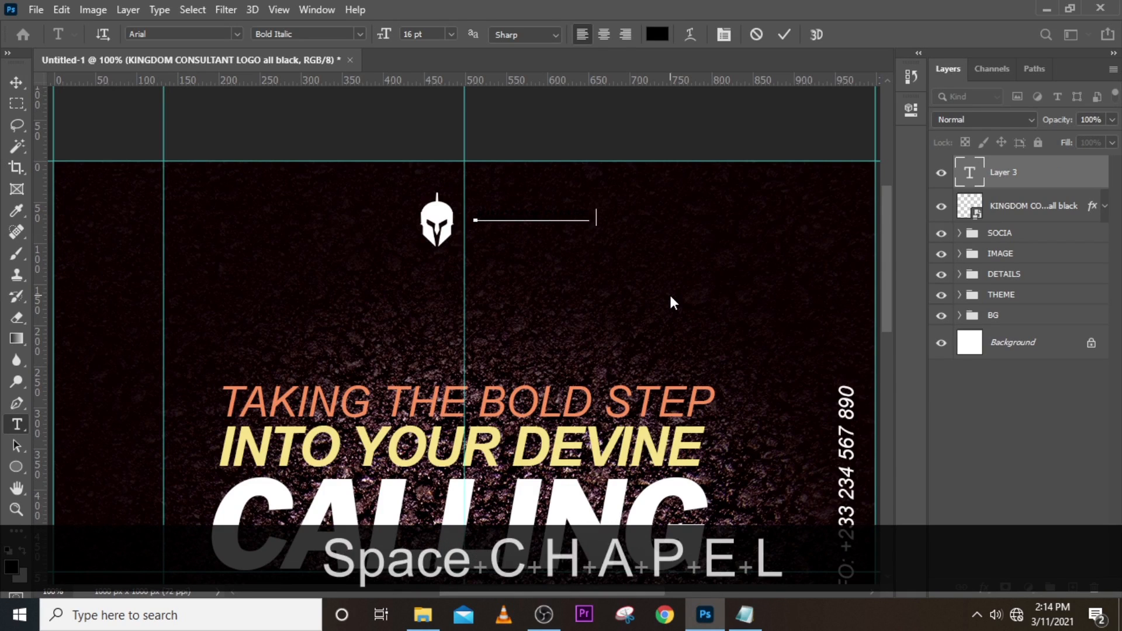
key(Return)
text(internation)
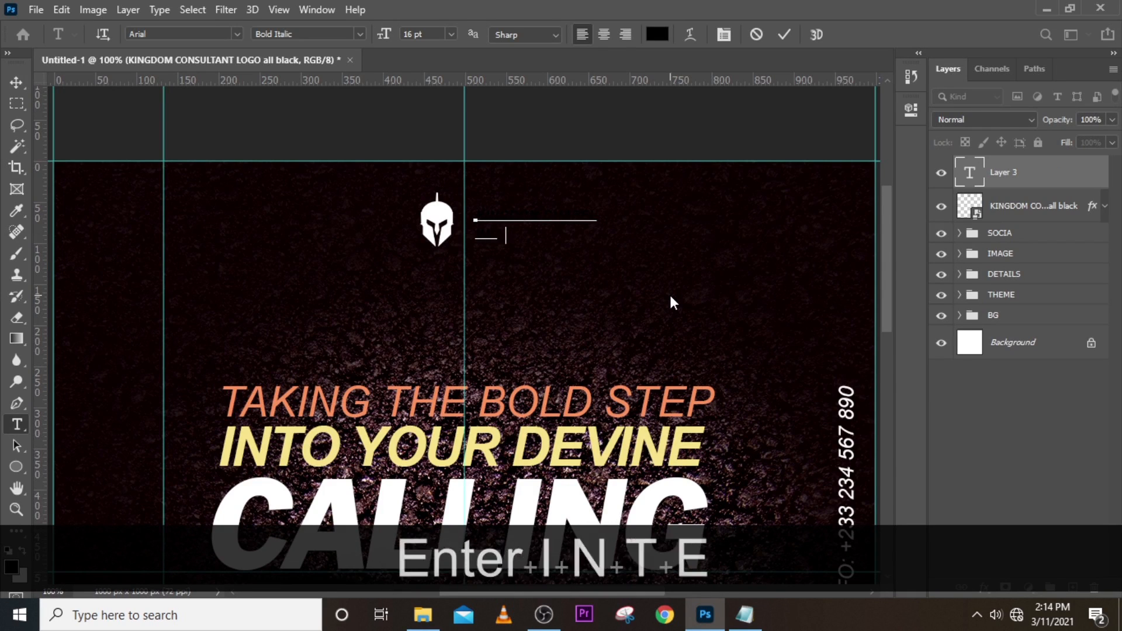
text(al)
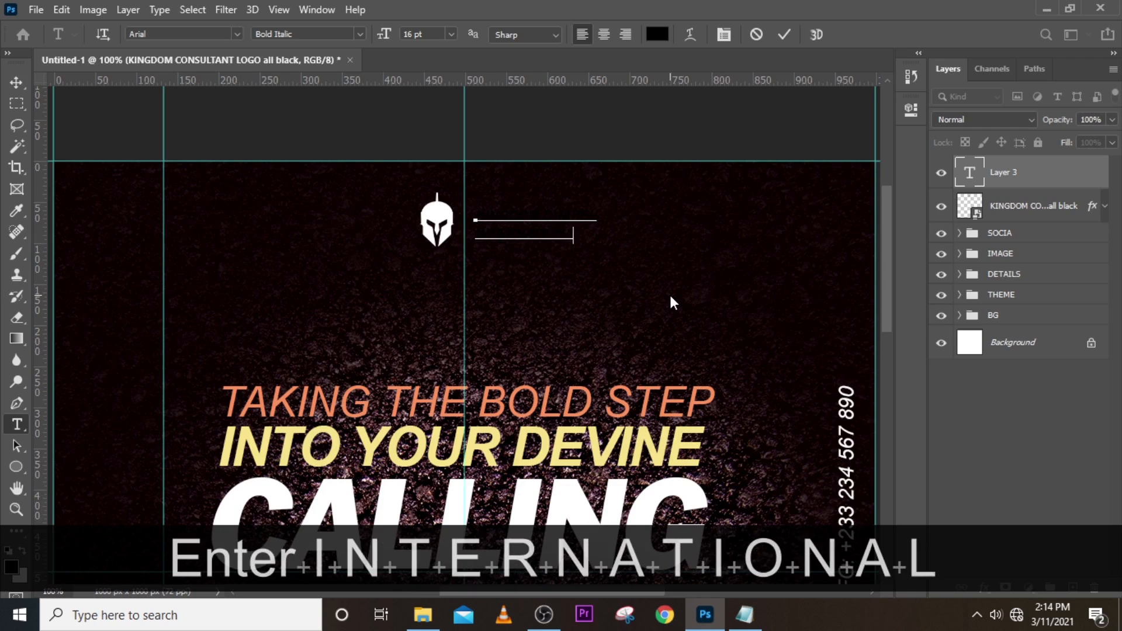
Change the church name's text color to white
click(963, 174)
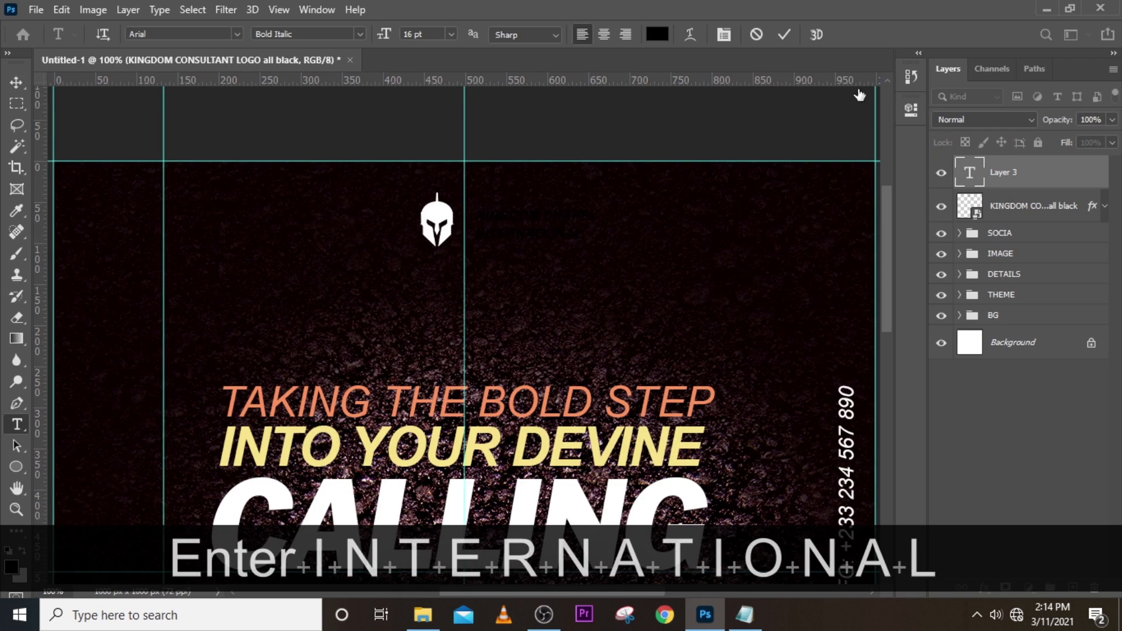
click(911, 109)
click(814, 289)
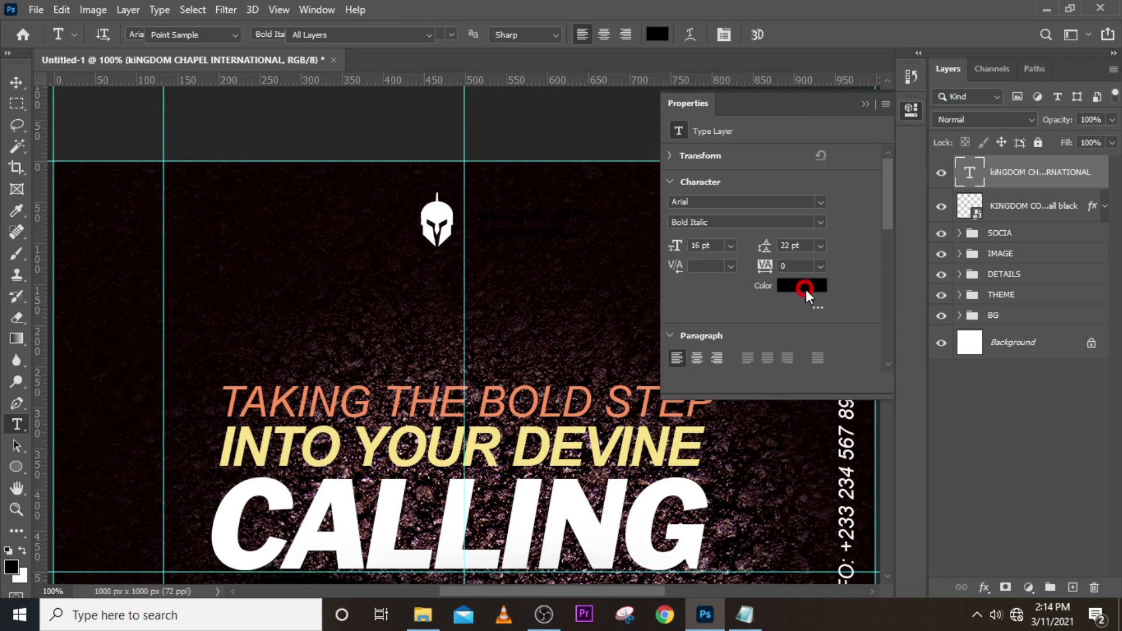
drag(643, 164, 583, 92)
click(959, 104)
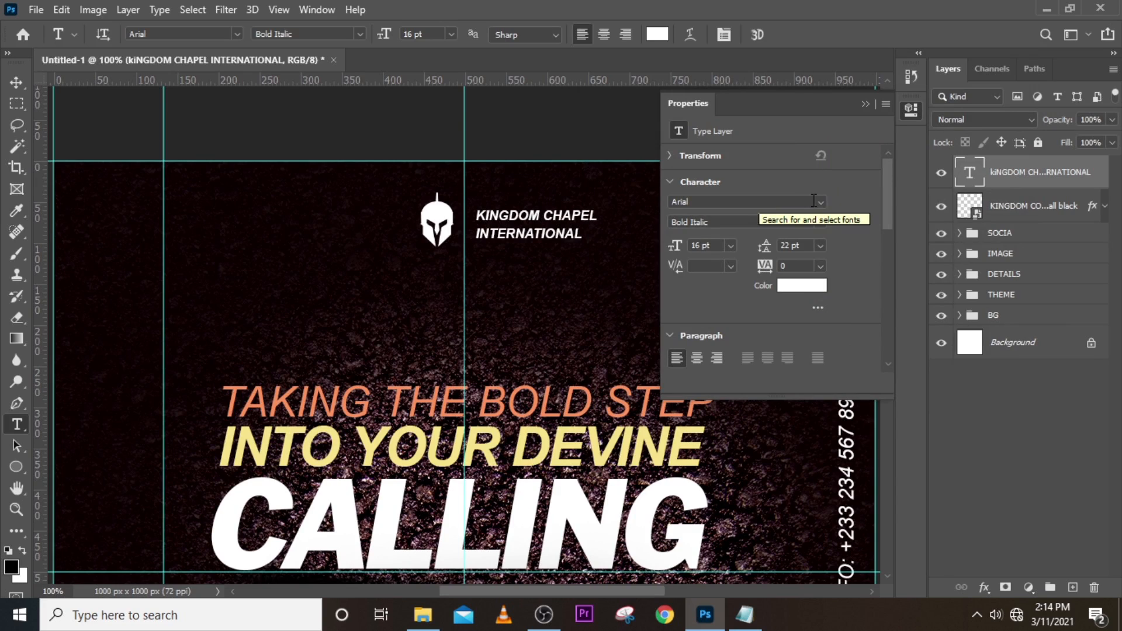
Set the church name's font size to 15 pt and its tracking to 22
click(721, 245)
text(1)
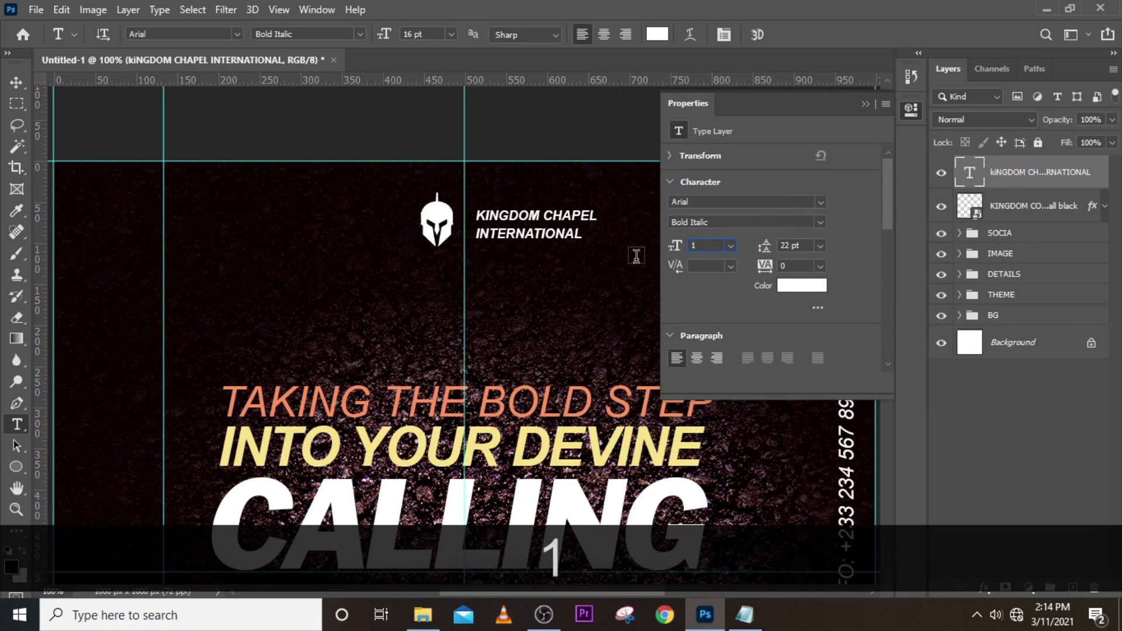
text(5)
key(Return)
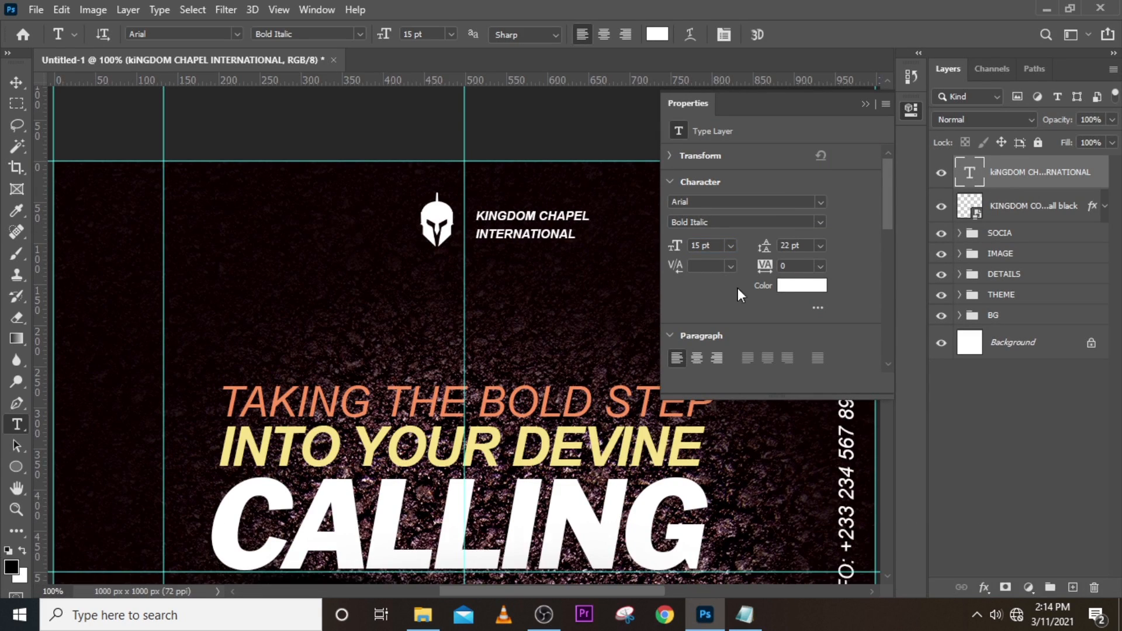
click(781, 265)
text(22)
key(Return)
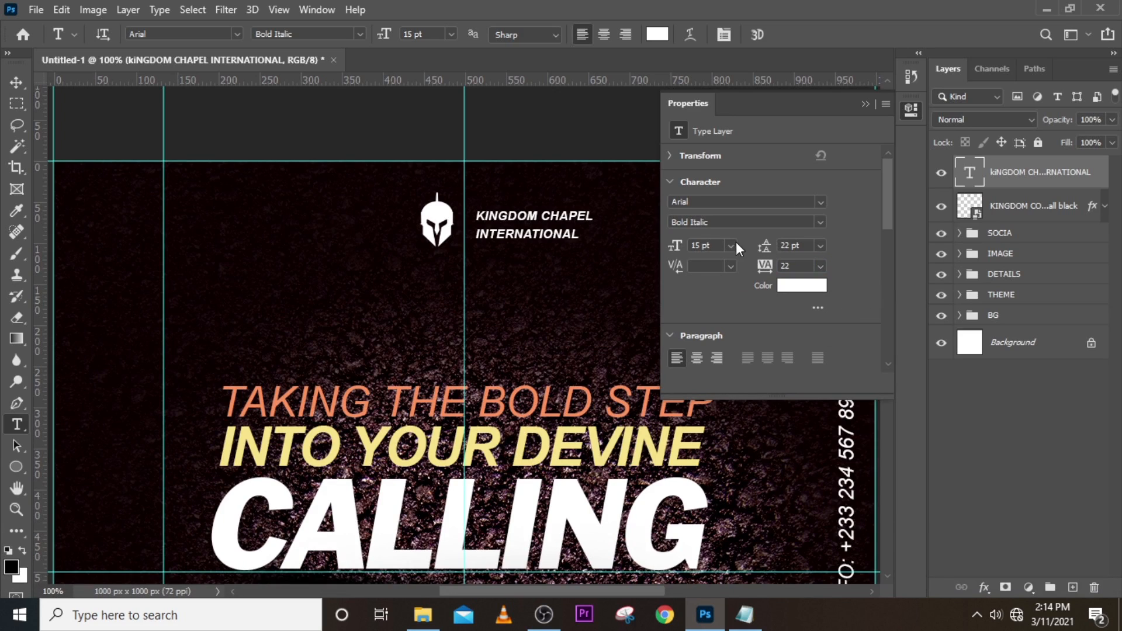
Tighten the church name's leading to 14 pt
click(799, 246)
text(20)
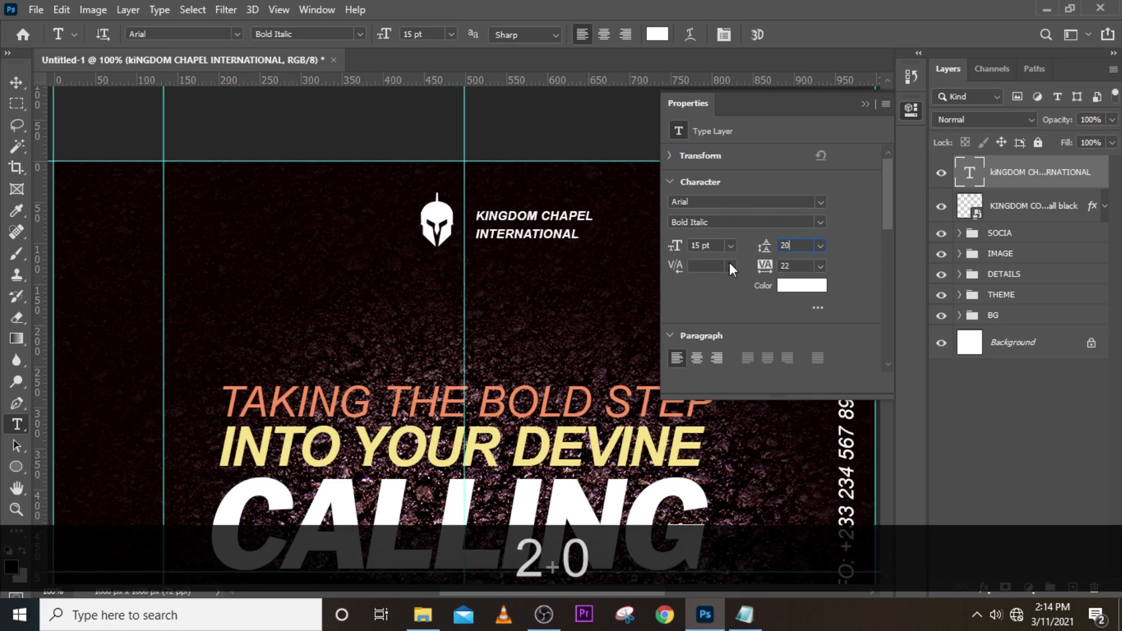
key(Return)
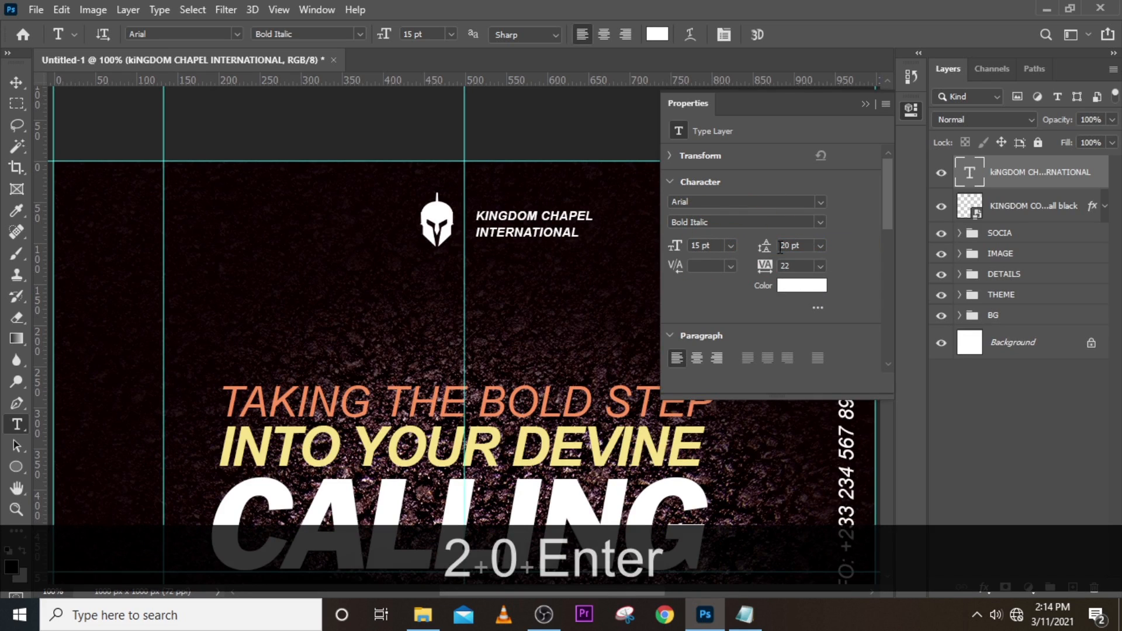
drag(766, 246, 761, 248)
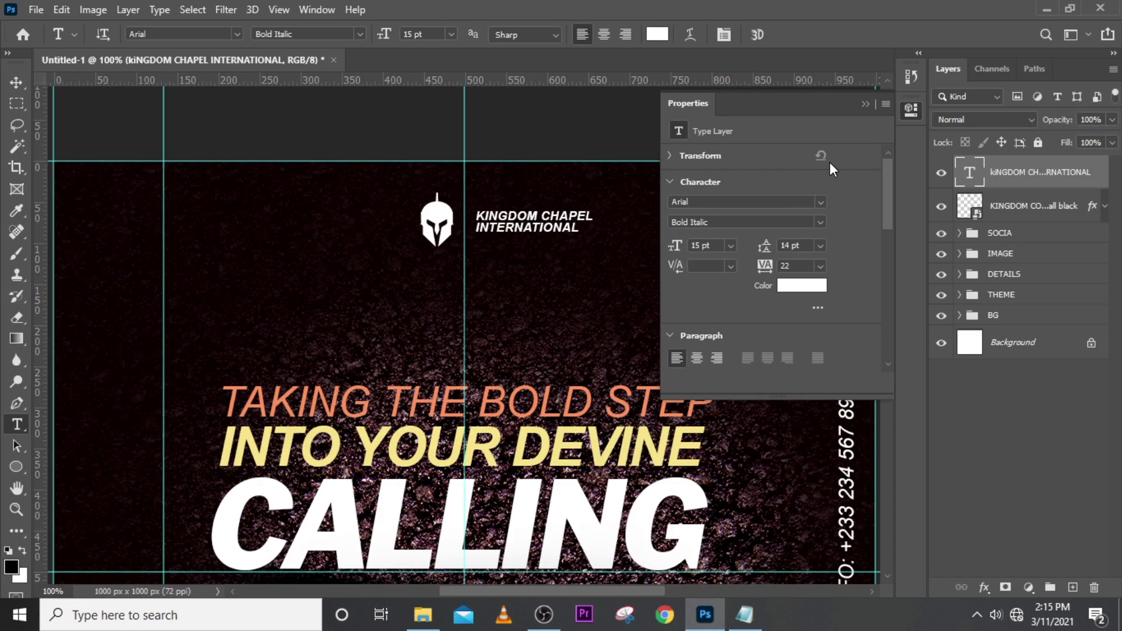
click(871, 112)
Move the church name left to about X 563 px so it sits right beside the helmet
key(ctrl+t)
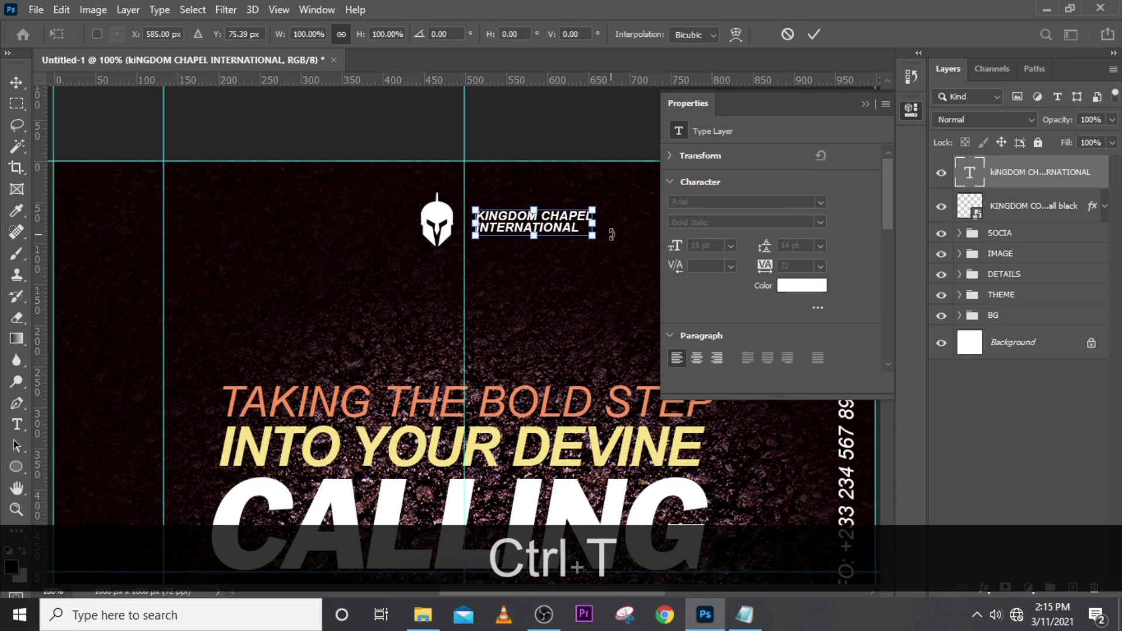
key(Left)
key(Left)
key(Left)
key(Left)
key(Left)
key(Left)
key(Left)
key(Left)
key(Left)
key(Left)
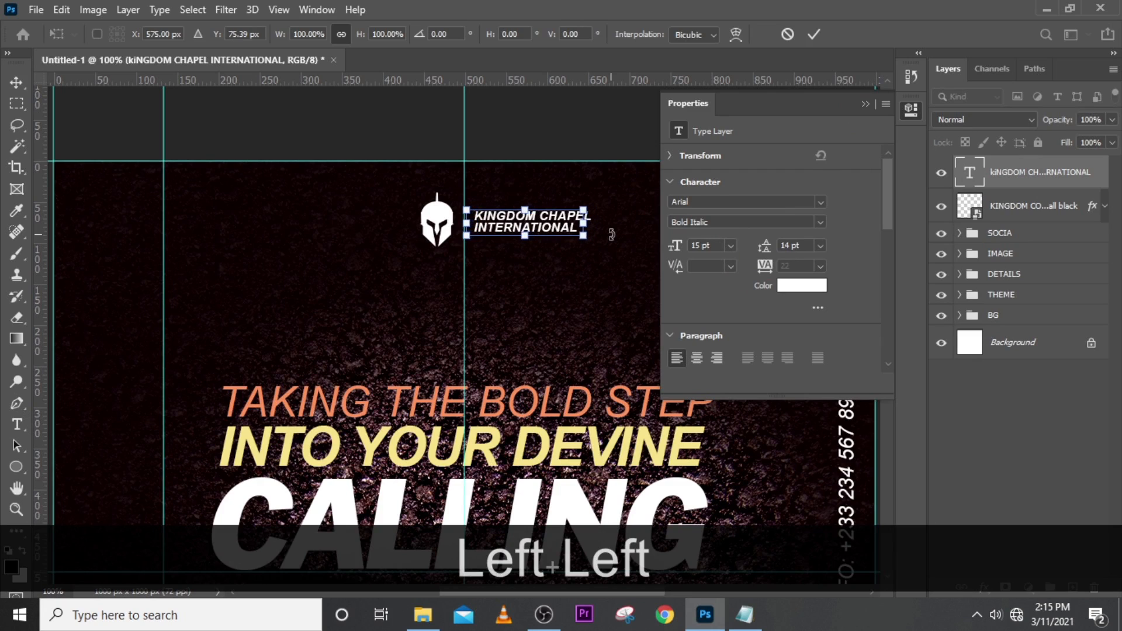
key(Left)
key(Left)
key(Left)
key(Left)
key(Left)
key(Left)
key(Left)
key(Left)
key(Left)
key(Left)
key(Left)
key(Left)
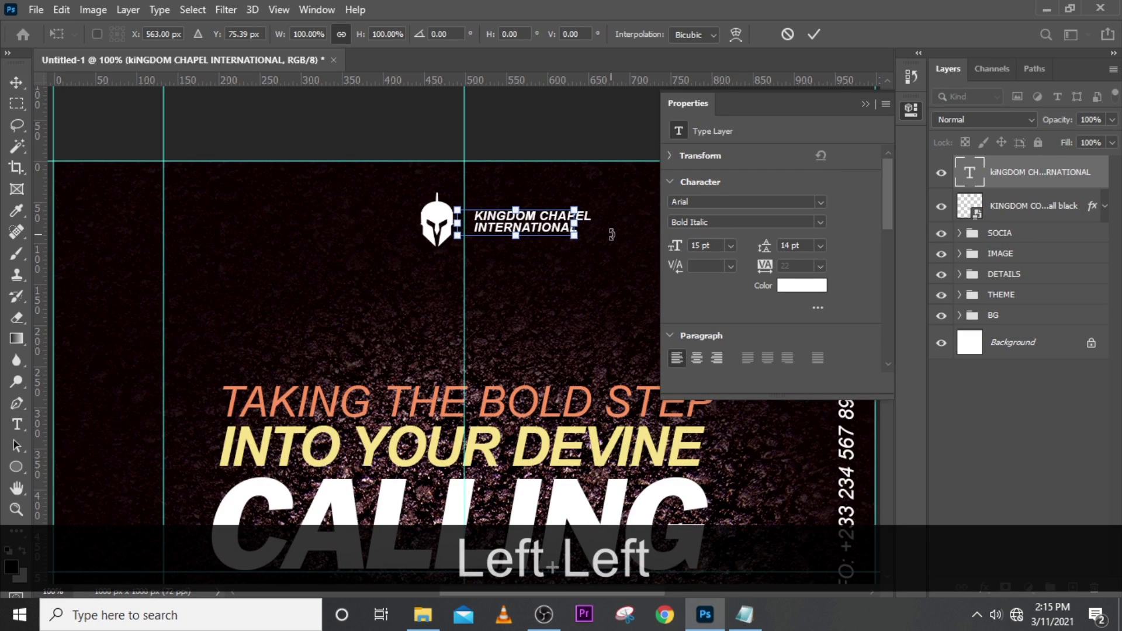
key(Return)
key(Left)
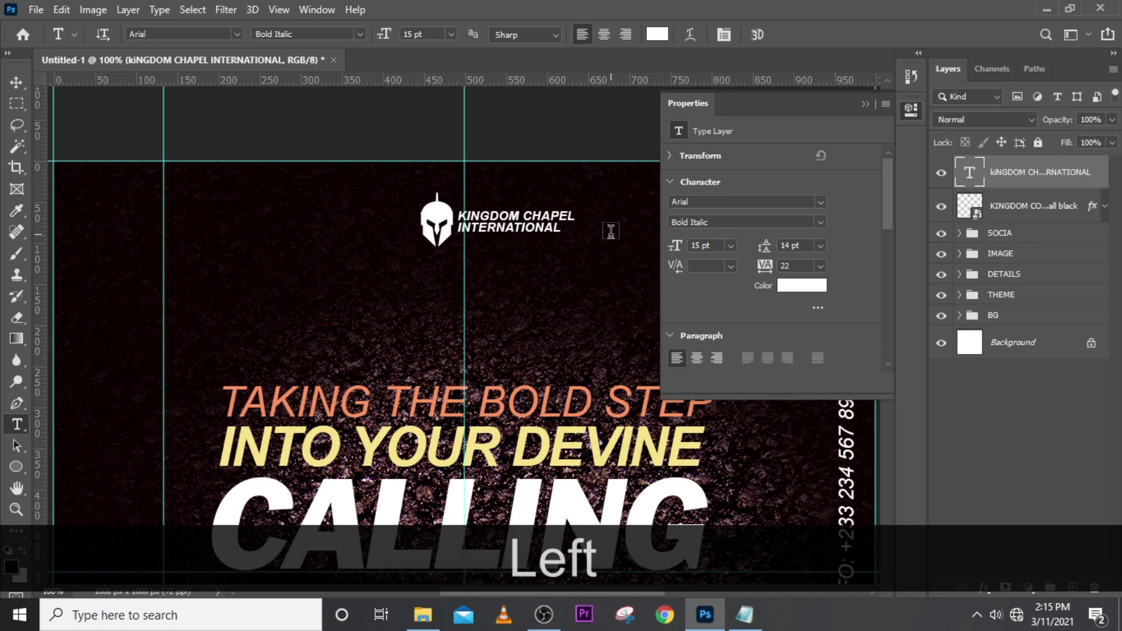
key(Down)
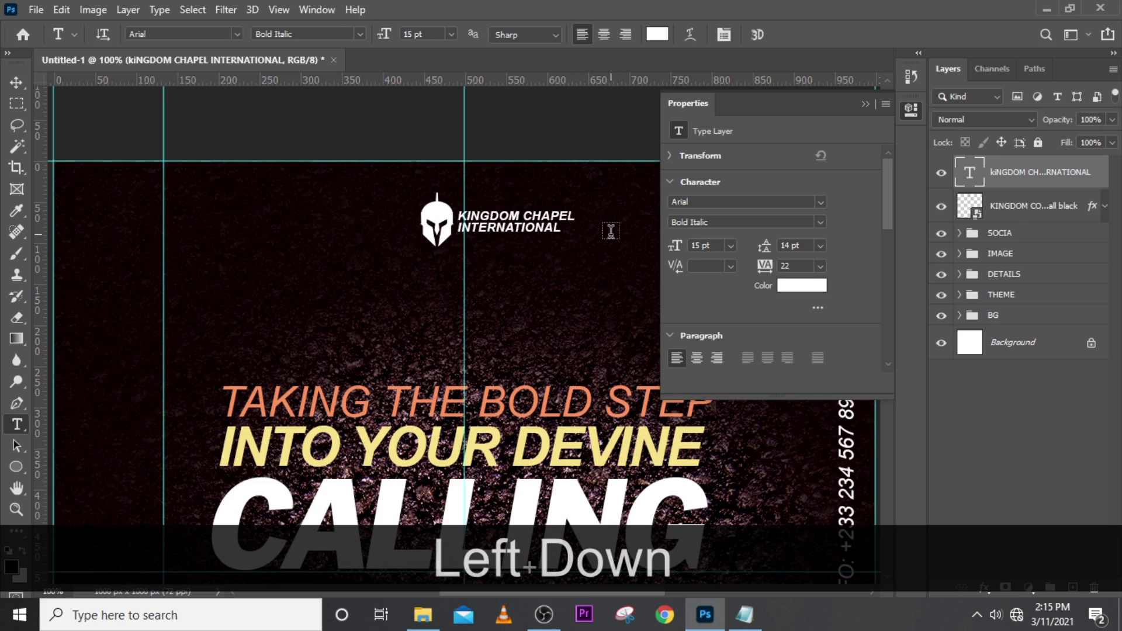
Scale the helmet logo down to about 12%, keeping its proportions
click(993, 212)
key(ctrl+t)
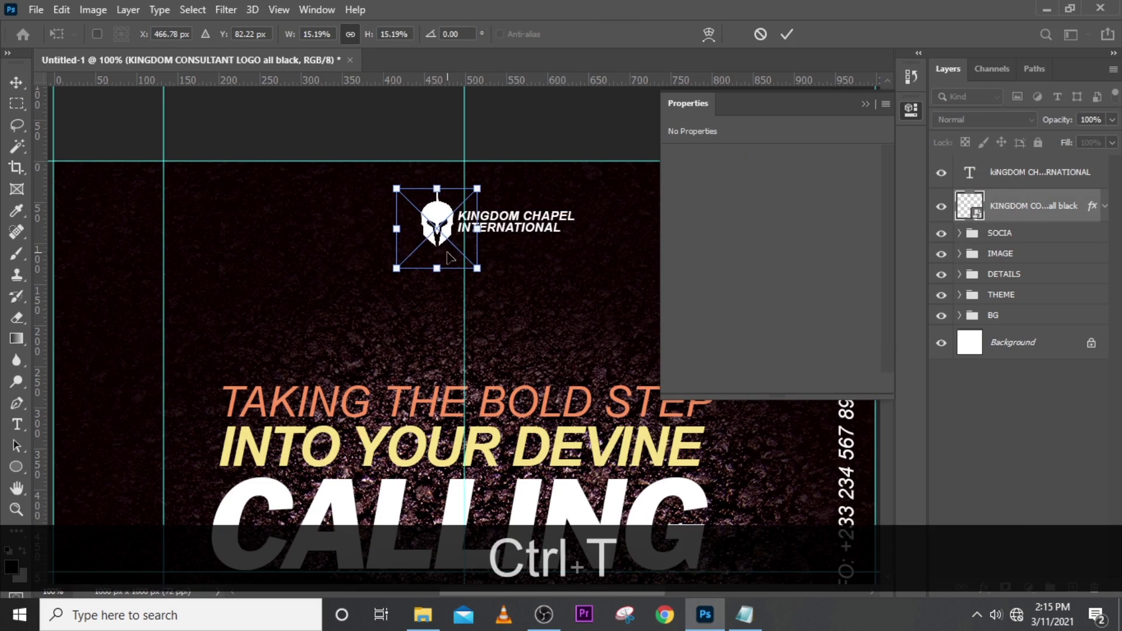
drag(437, 268, 436, 250)
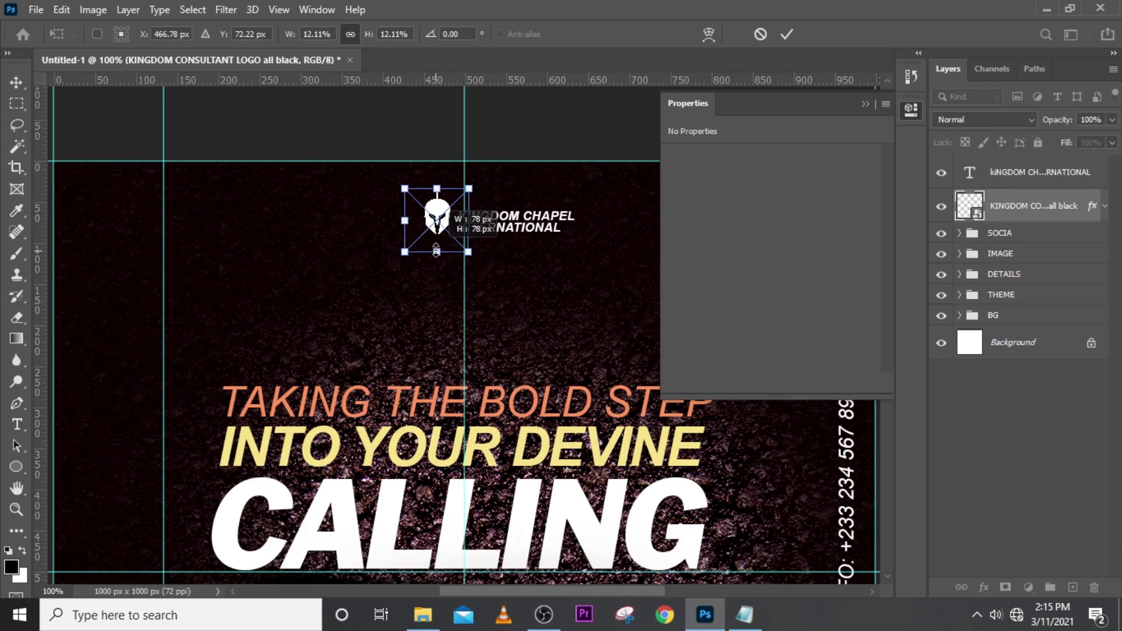
key(Return)
Nudge the helmet logo down to Y 42 px, level with the church name
key(Down)
key(Down)
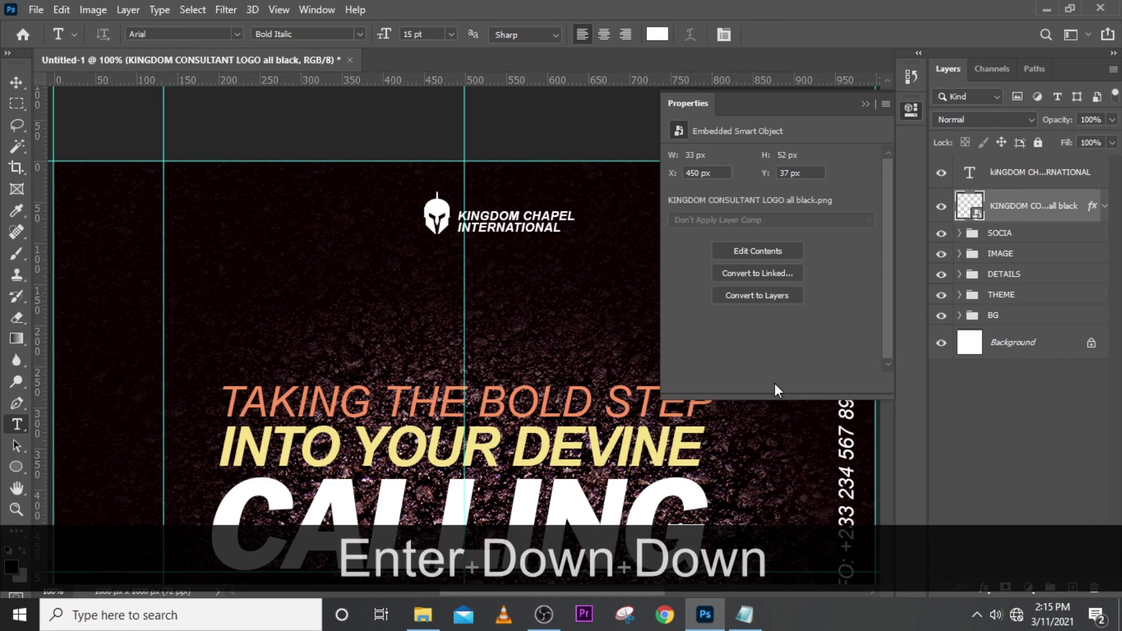
key(v)
key(Down)
key(Down)
key(Down)
key(Down)
key(Down)
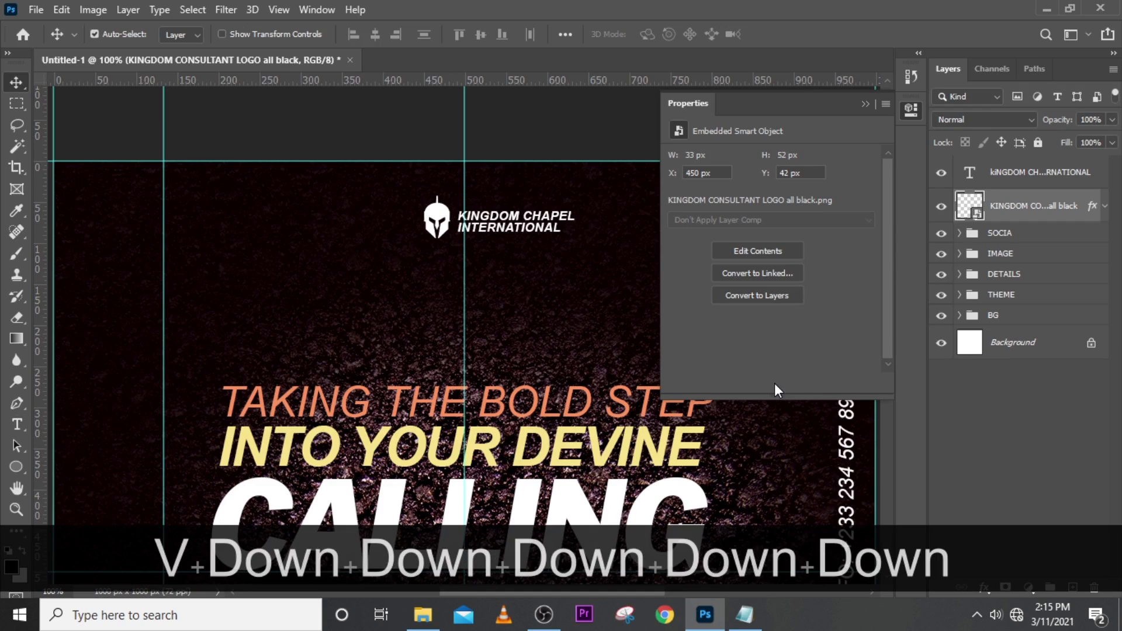
Duplicate the church name text layer and move the copy about 60 px straight down
click(1000, 169)
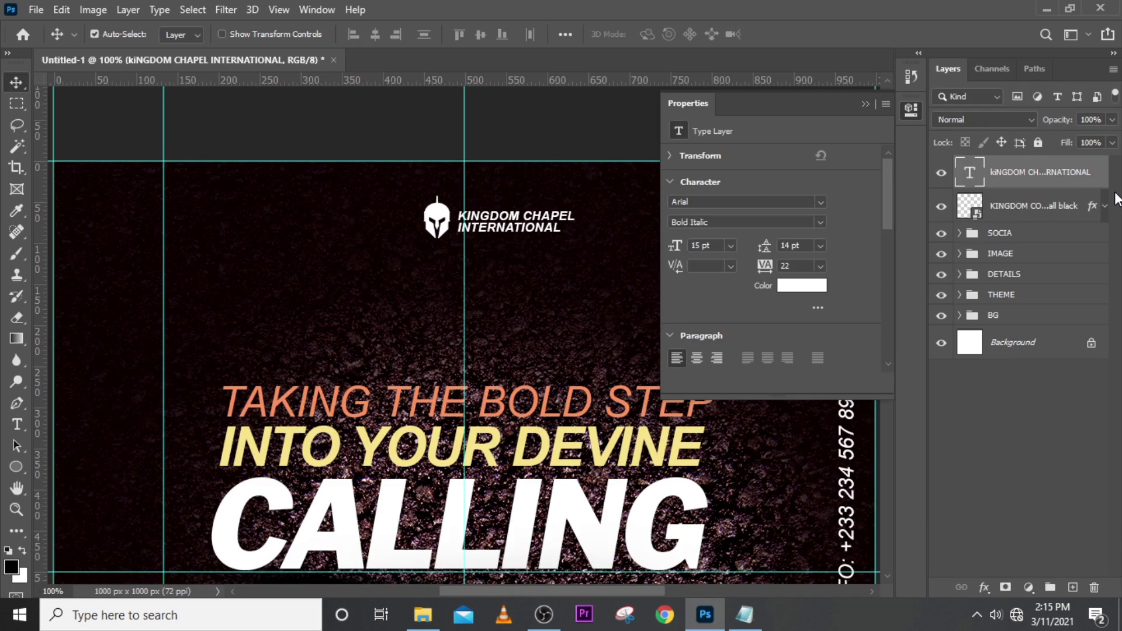
key(ctrl+j)
key(shift+Down)
key(shift+Down)
key(shift+Down)
key(shift+Down)
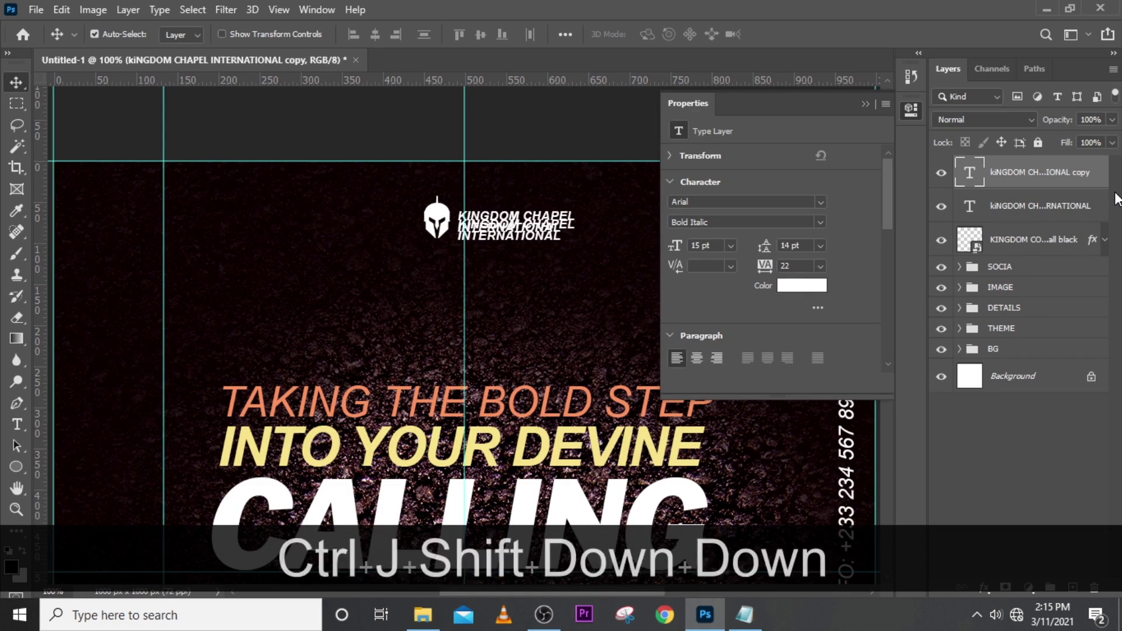
key(shift+Down)
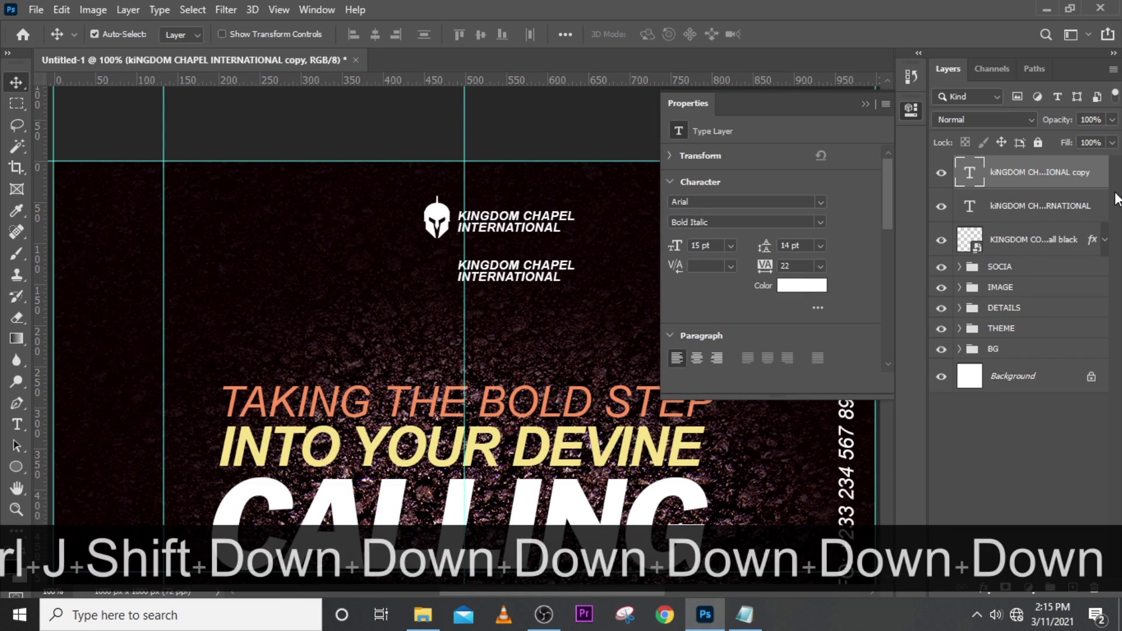
Replace the copied church name text with PRESENTS in capitals
double_click(969, 173)
key(Caps_Lock)
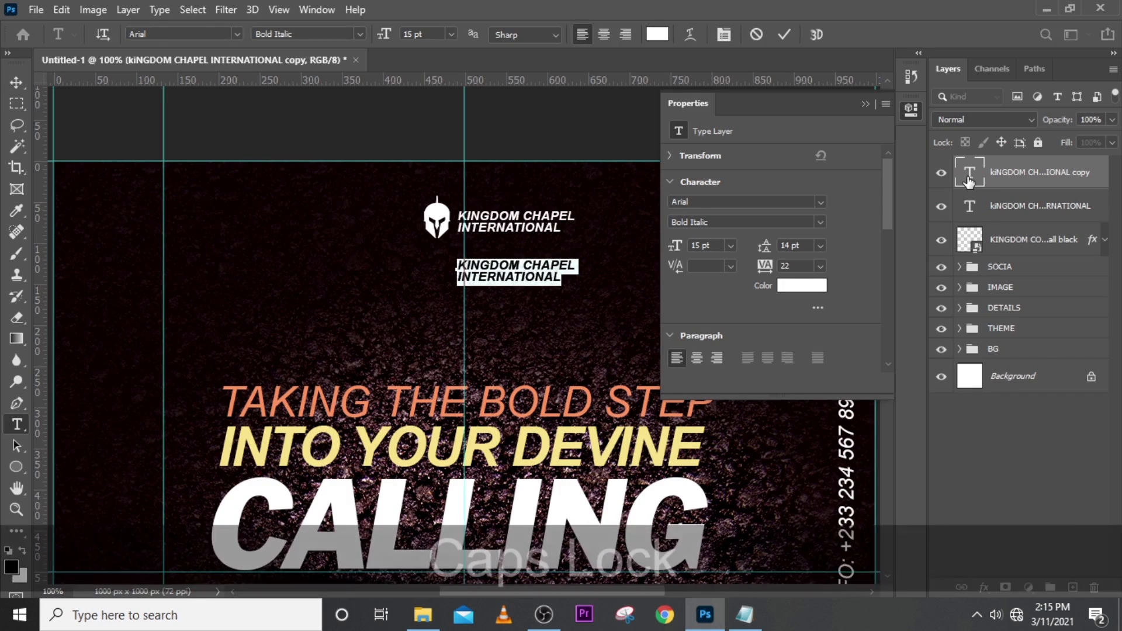
text(PRESENTS)
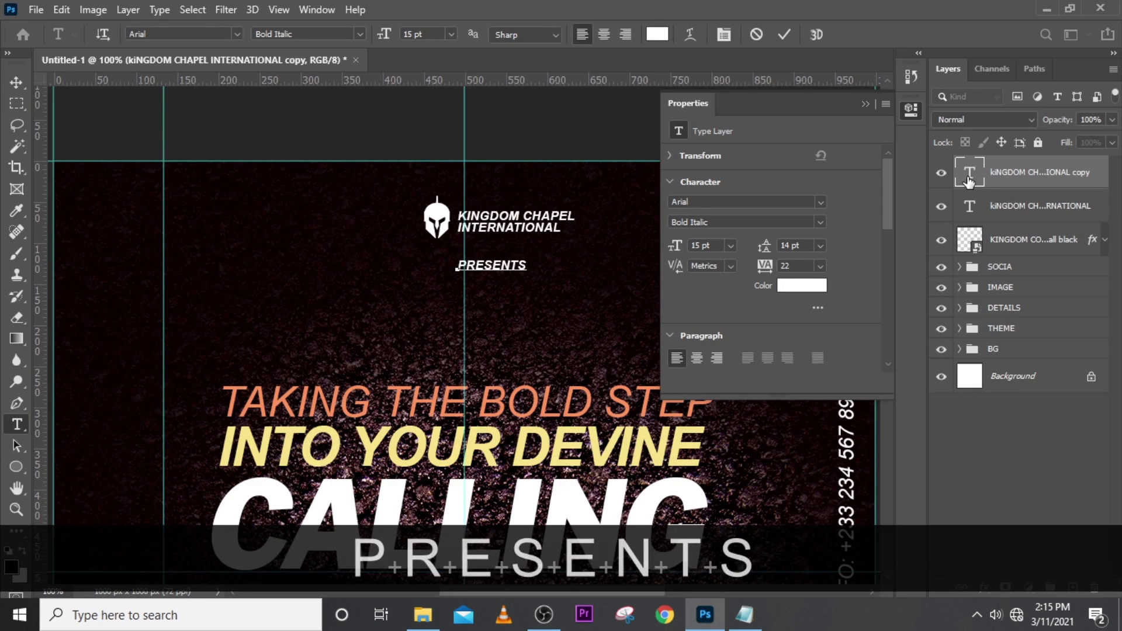
Commit the PRESENTS text edit and turn off All Caps on its layer to display it in lowercase
key(Return)
key(BackSpace)
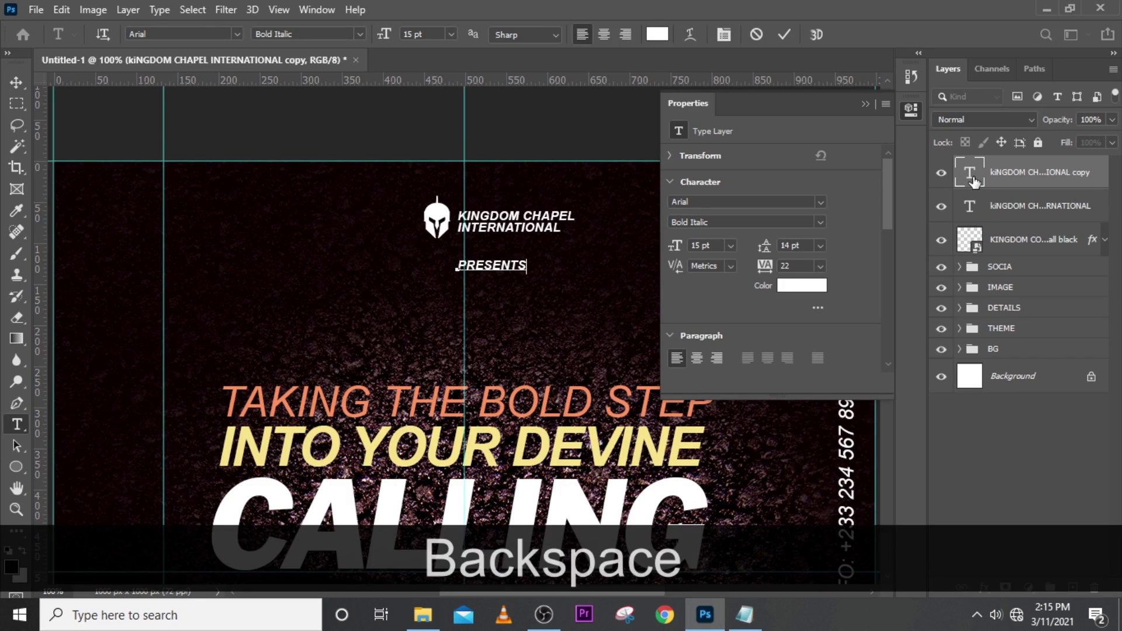
click(971, 171)
key(v)
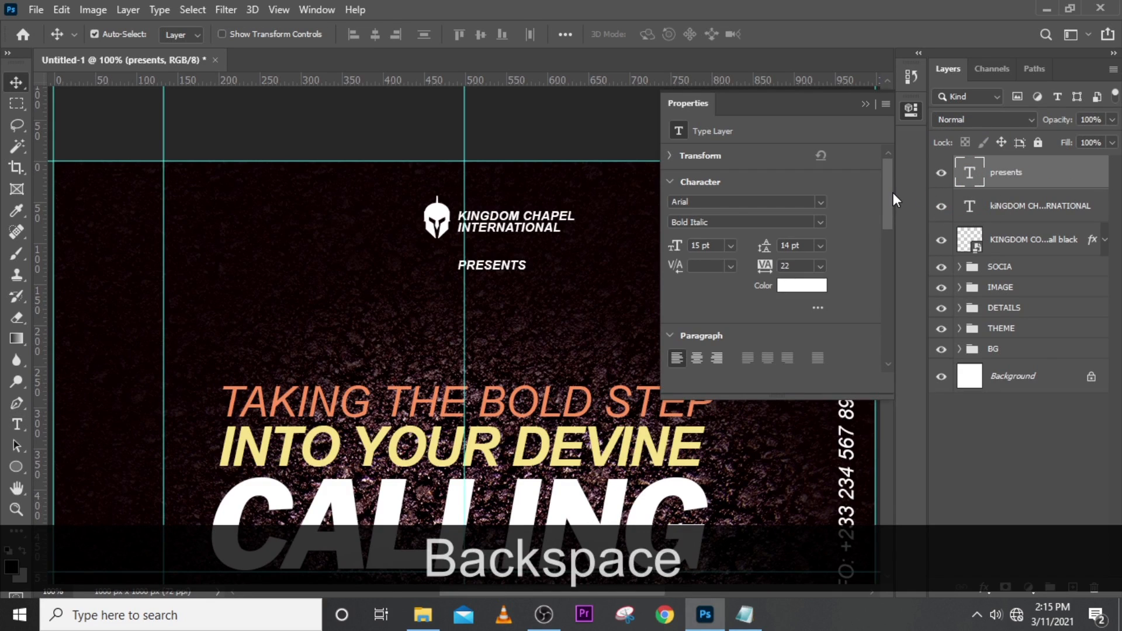
drag(893, 192, 886, 291)
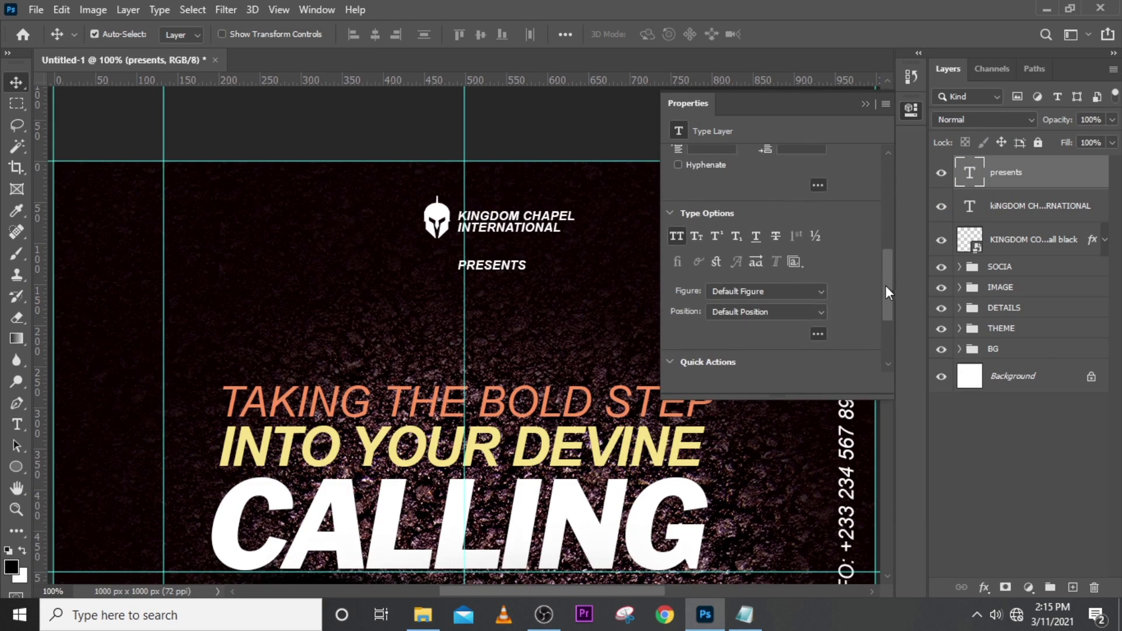
click(679, 236)
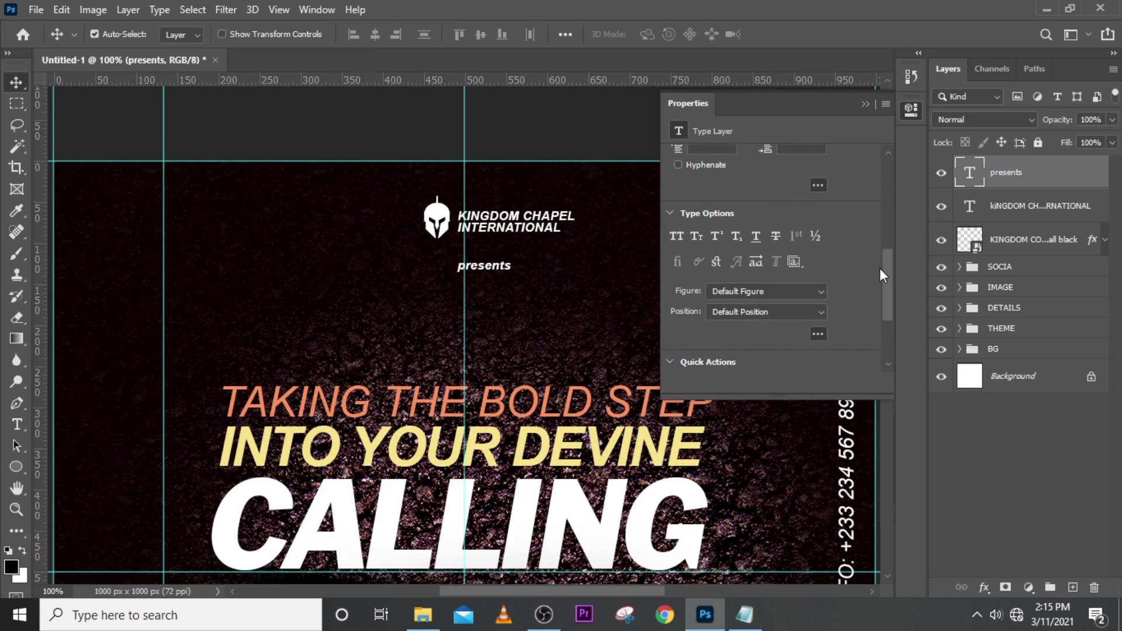
Set the font style of the presents text to Arial Italic
drag(887, 271, 882, 180)
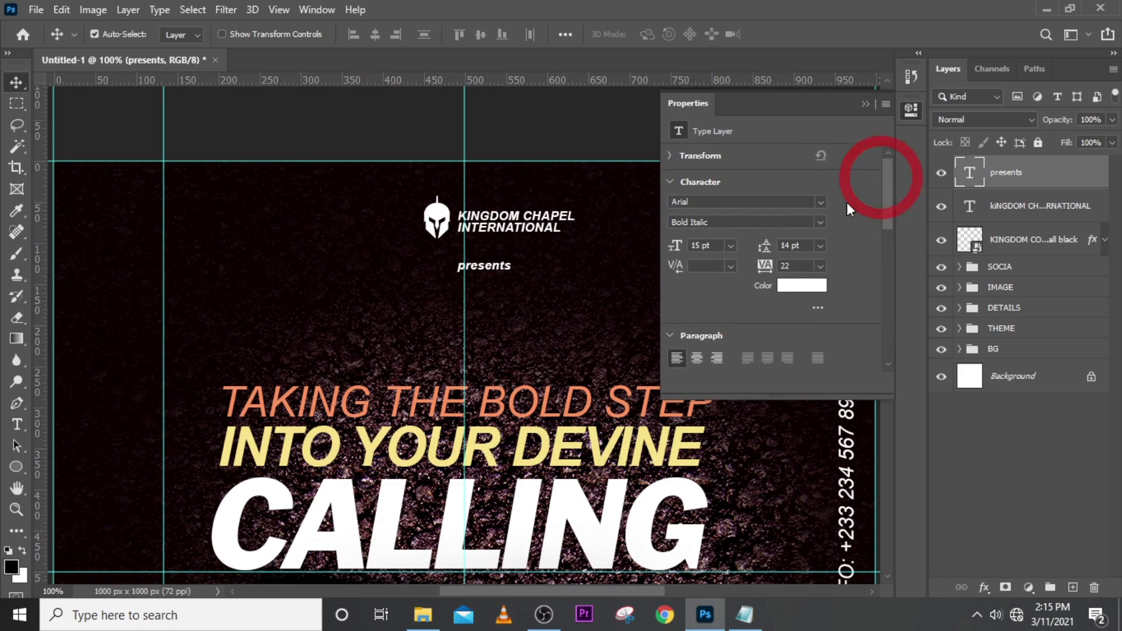
click(820, 225)
click(704, 240)
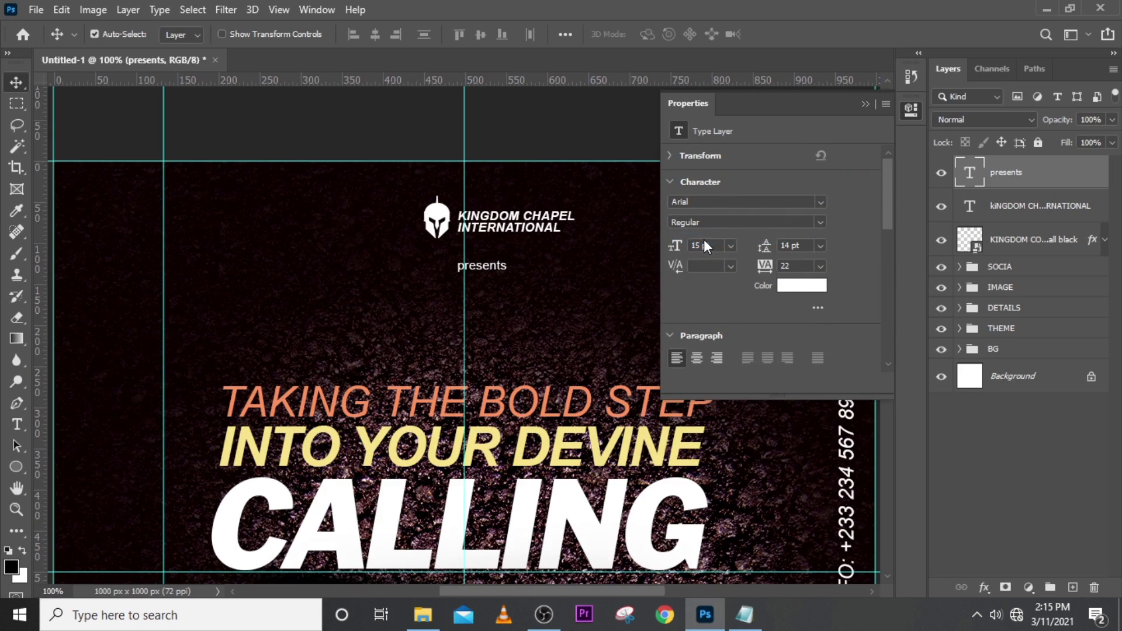
click(817, 222)
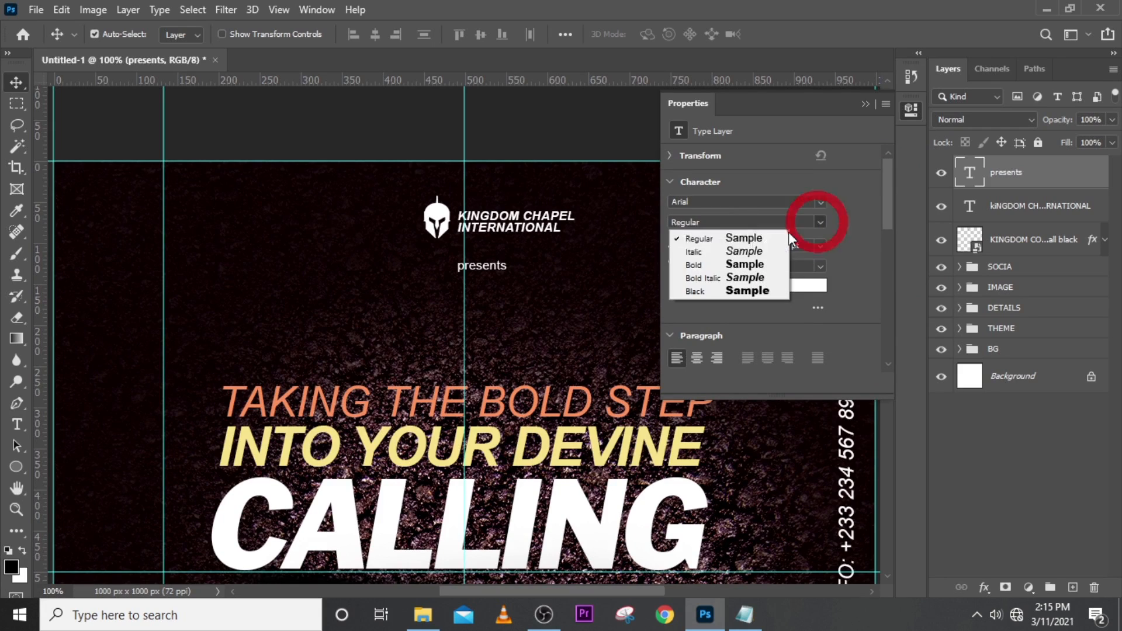
click(702, 250)
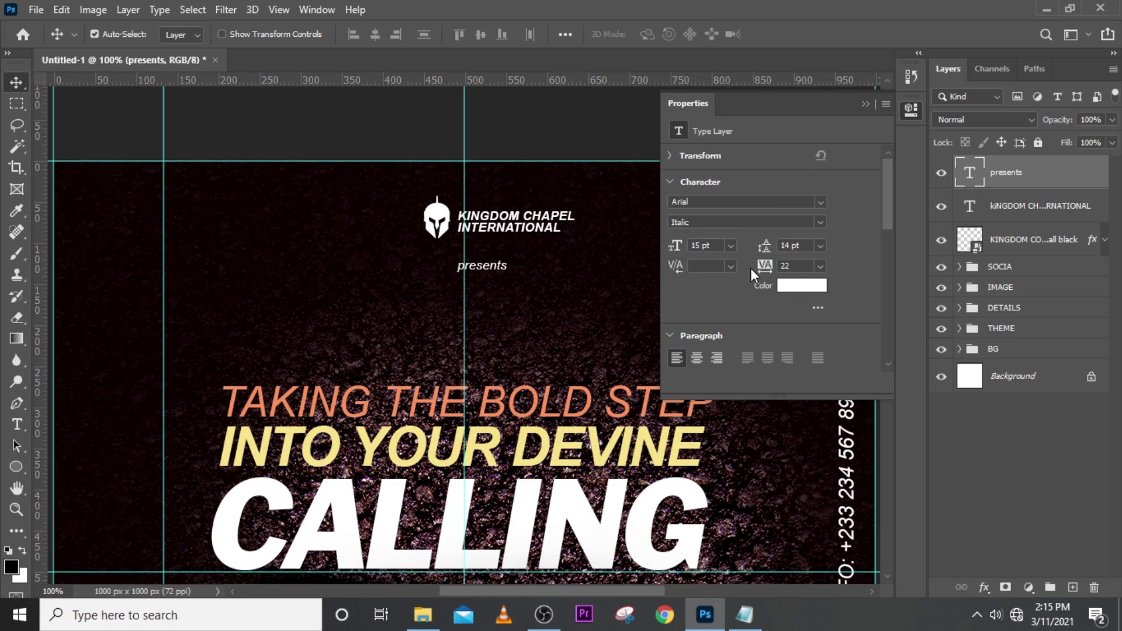
Set the tracking of the presents text to 480
click(765, 266)
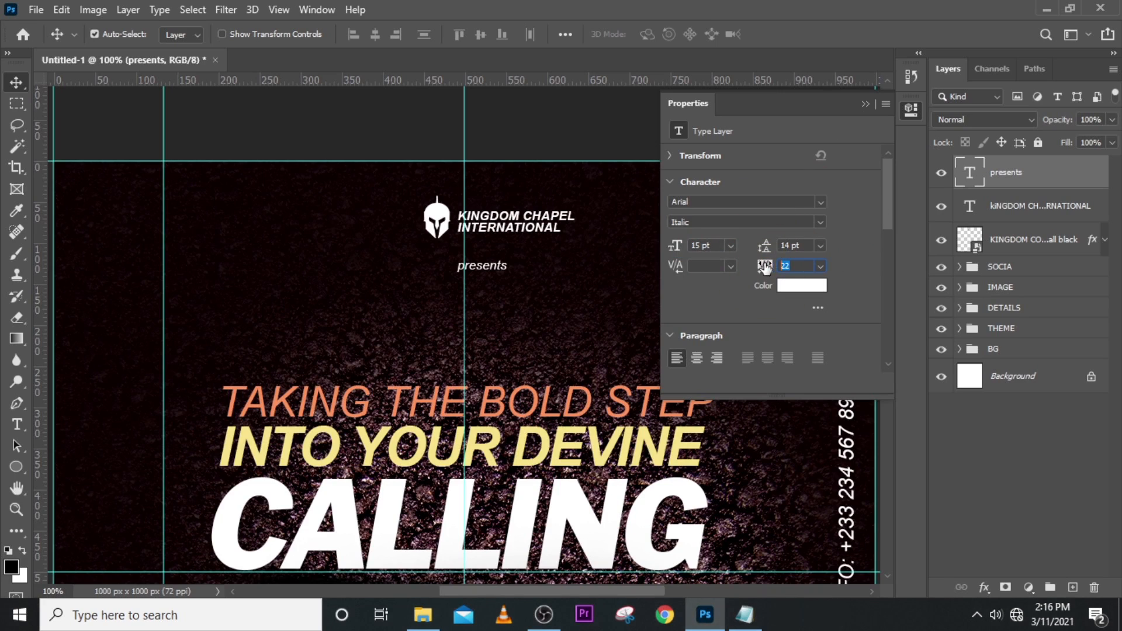
text(480)
key(Return)
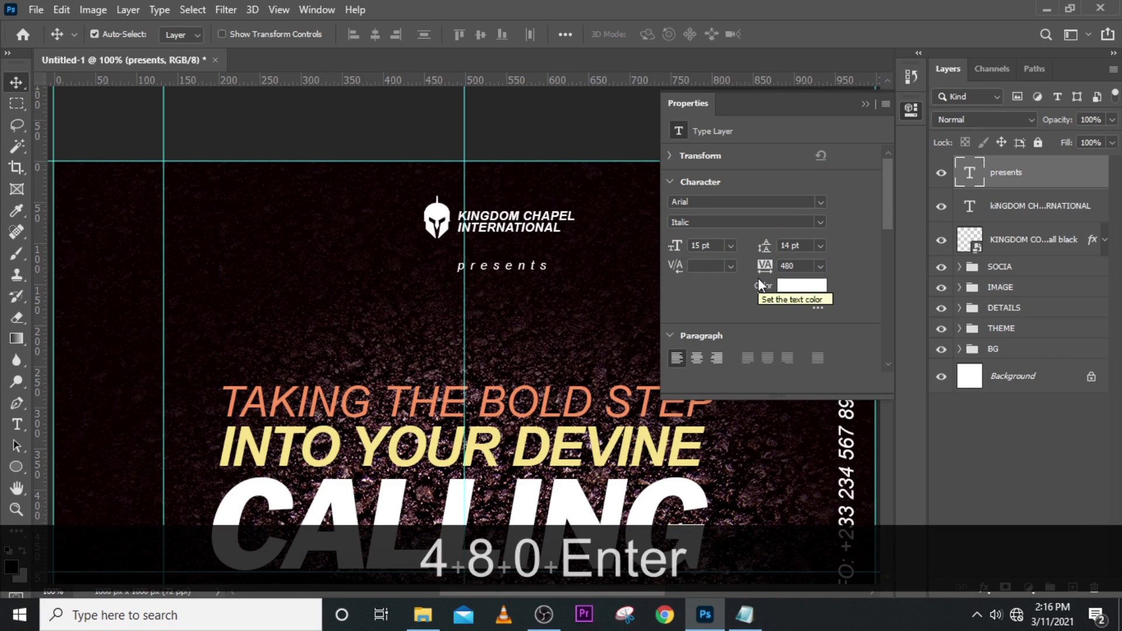
click(866, 103)
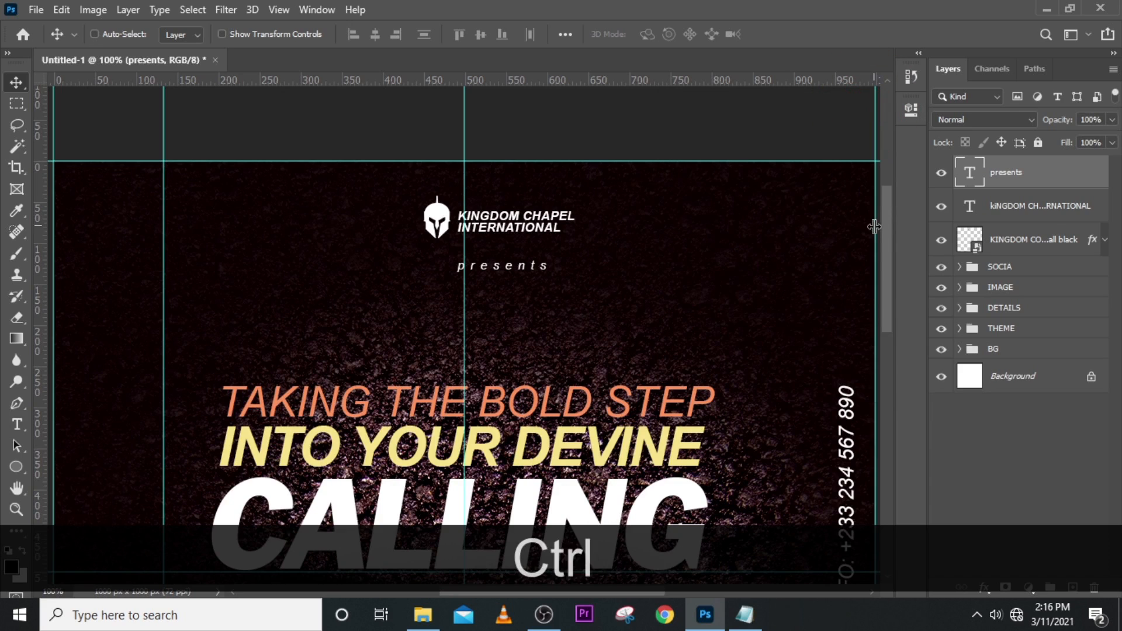
Move the presents text horizontally to about X 500 px, centring it on the vertical middle guide
key(ctrl+t)
key(Left)
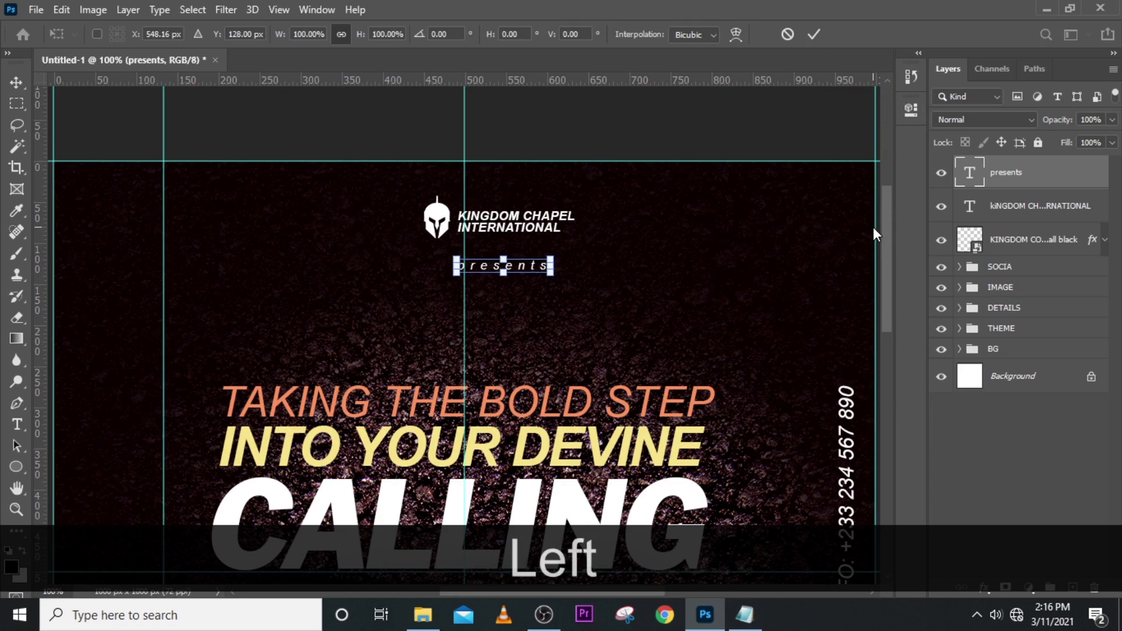
key(shift+Left)
key(shift+Left)
key(shift+Left)
key(shift+Left)
key(shift+Left)
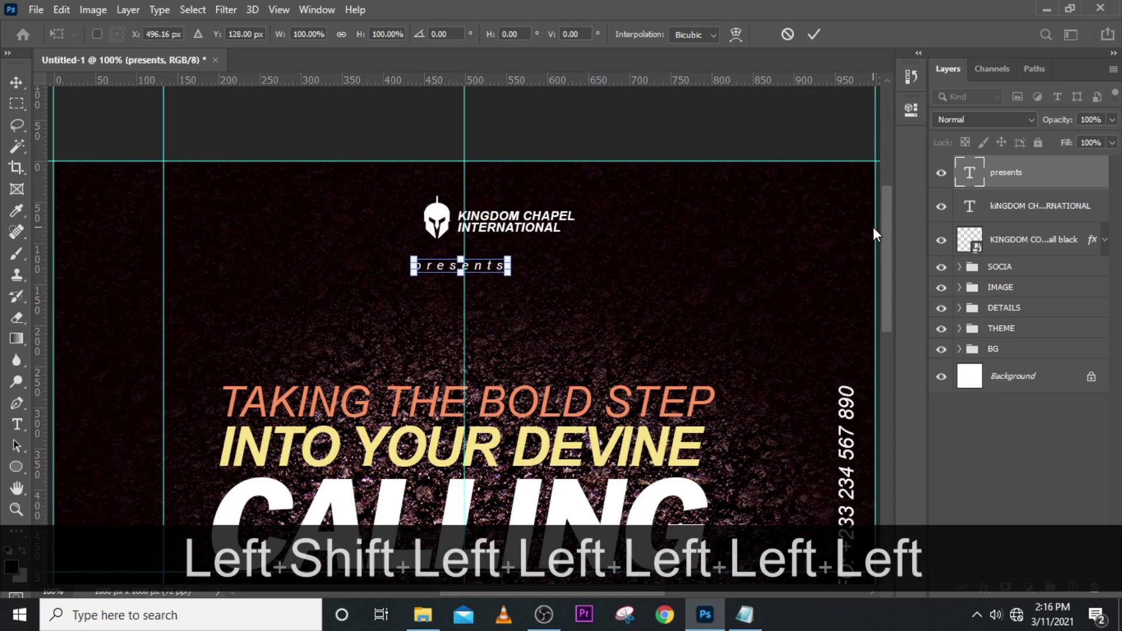
key(Right)
key(Right)
key(Right)
key(Right)
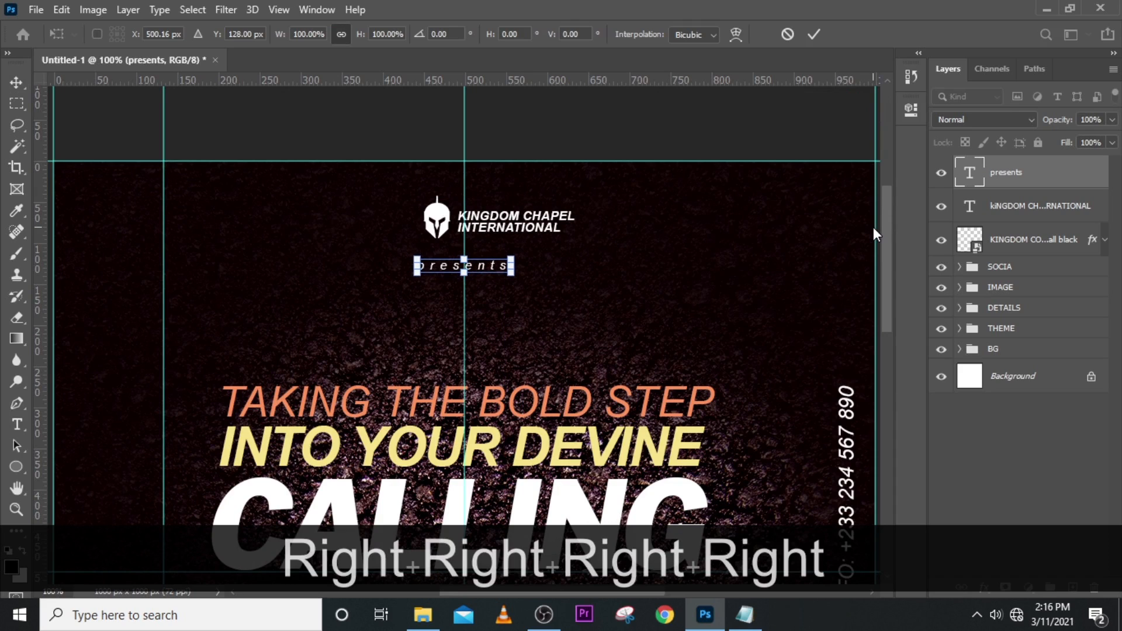
key(Return)
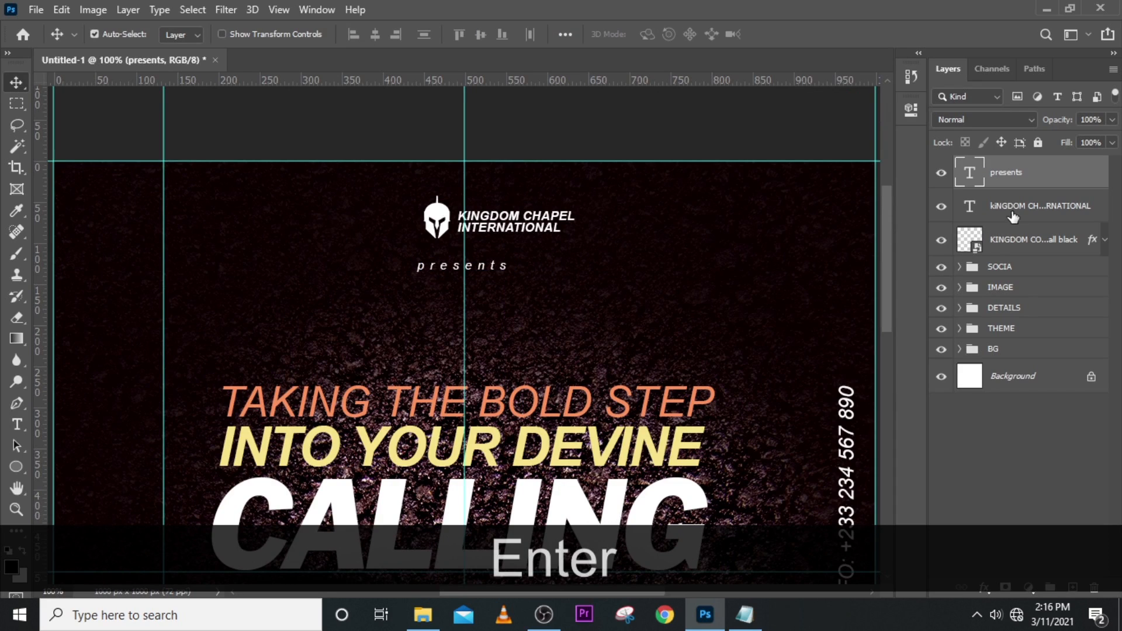
Move the helmet logo and church name together to about X 500 px, centring them on the middle guide
click(1013, 216)
shift+click(1010, 239)
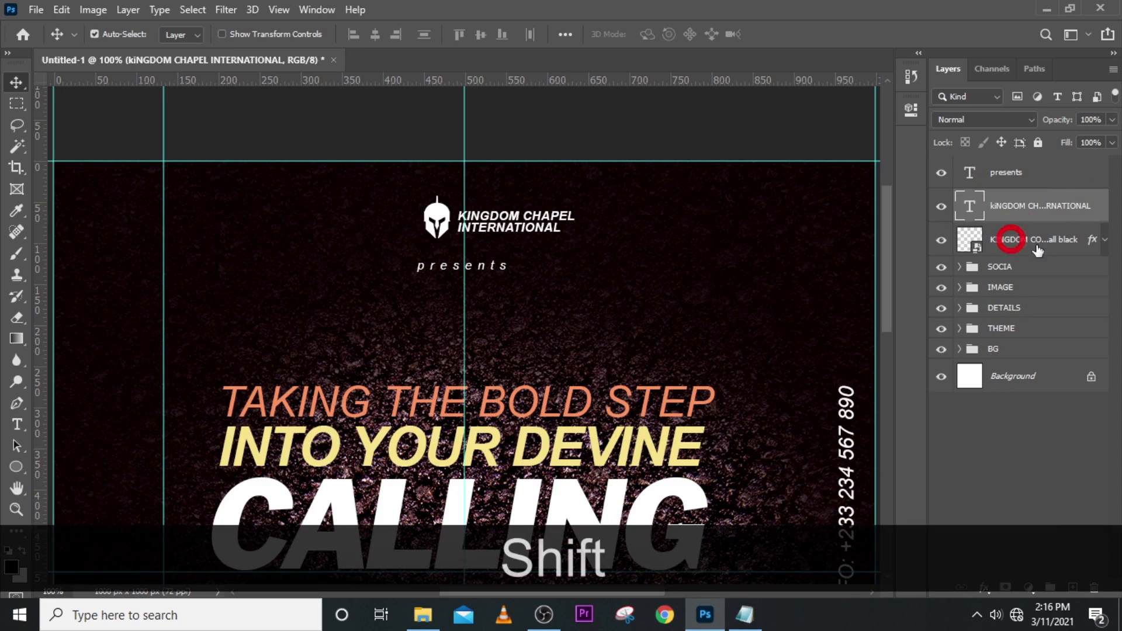
key(ctrl+t)
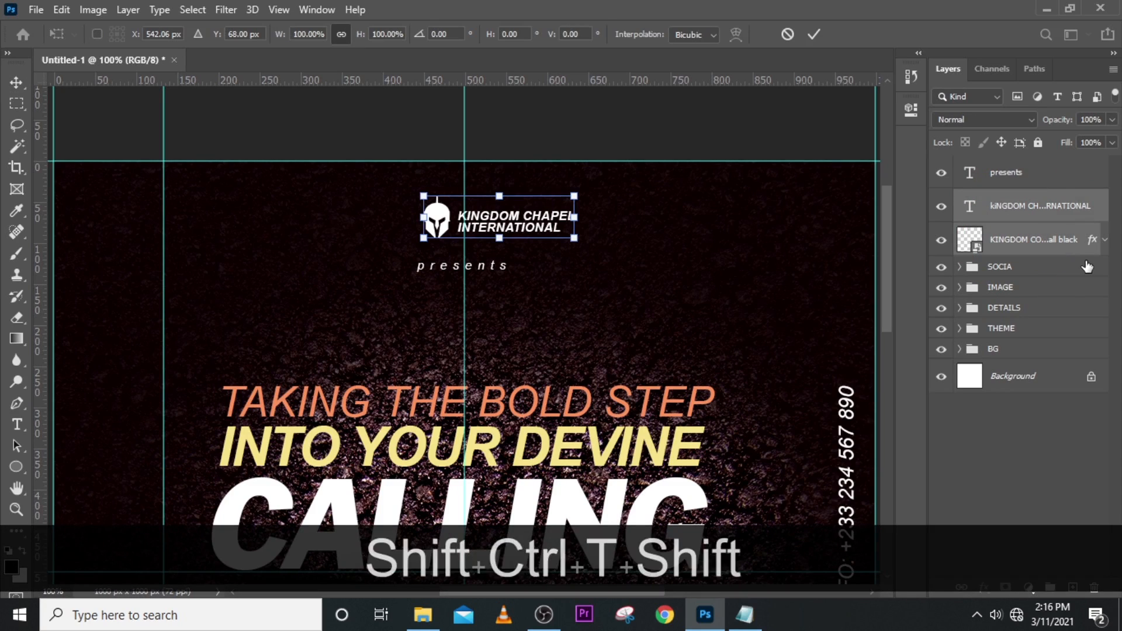
key(shift+Left)
key(shift+Left)
key(shift+Left)
key(shift+Left)
key(shift+Left)
key(shift+Left)
key(shift+Left)
key(shift+Left)
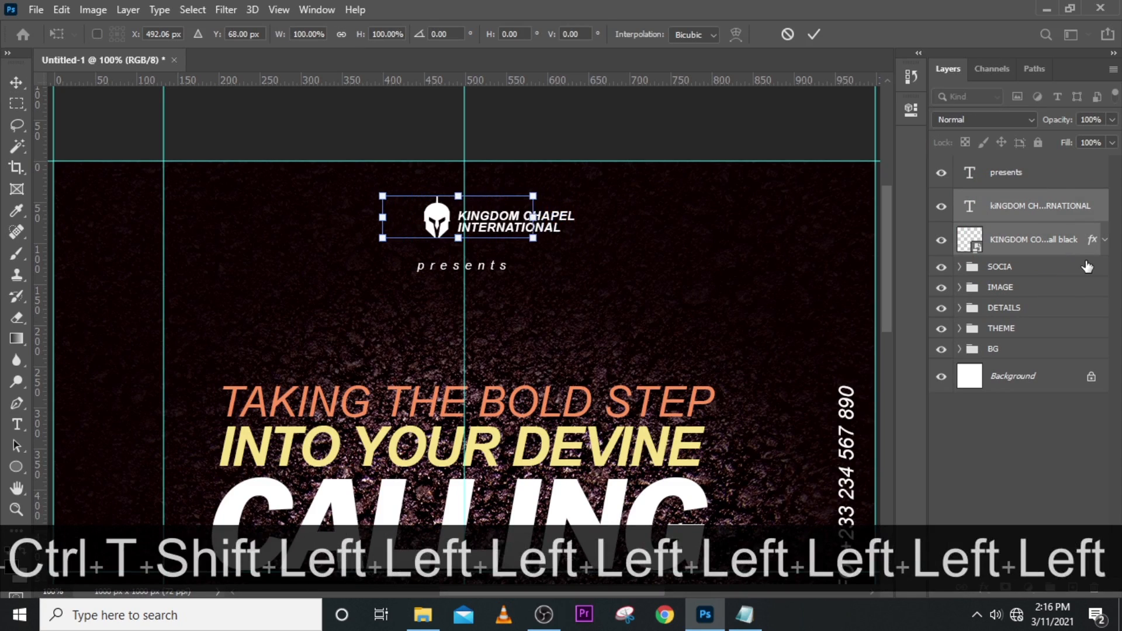
key(shift+Right)
key(Left)
key(Left)
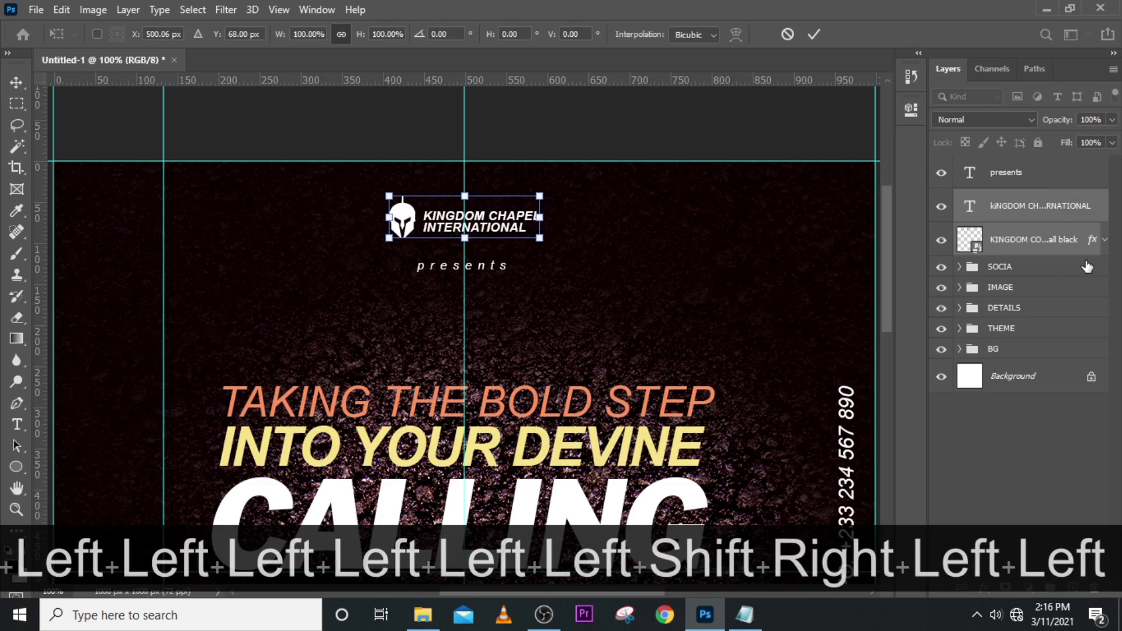
key(Return)
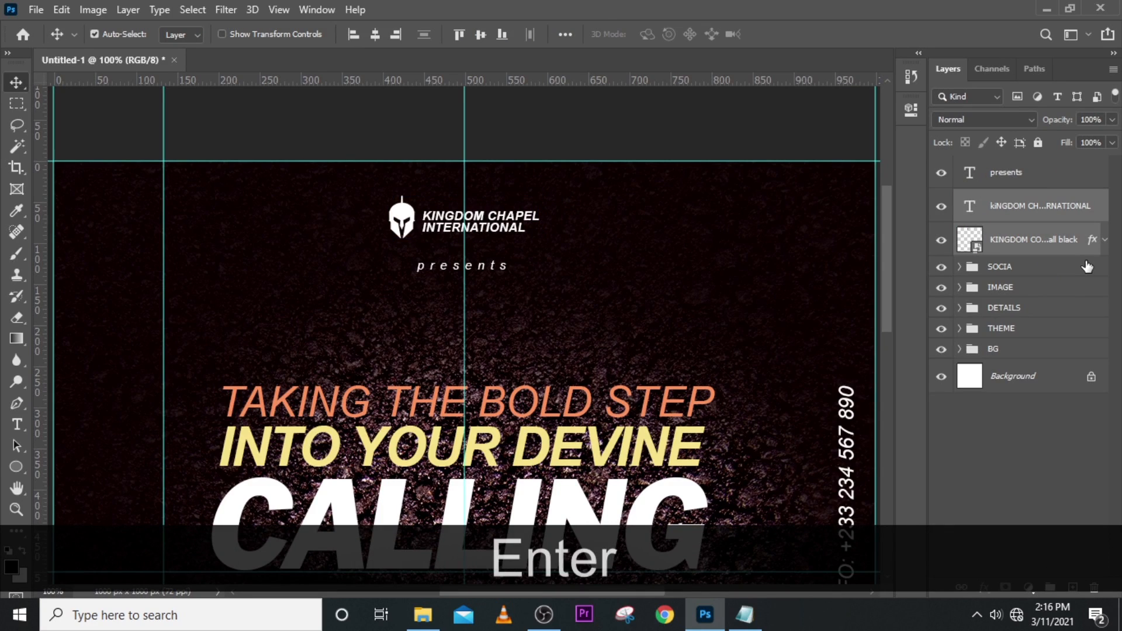
Group the presents text, church name and helmet logo layers and name the group LOGO
key(ctrl+0)
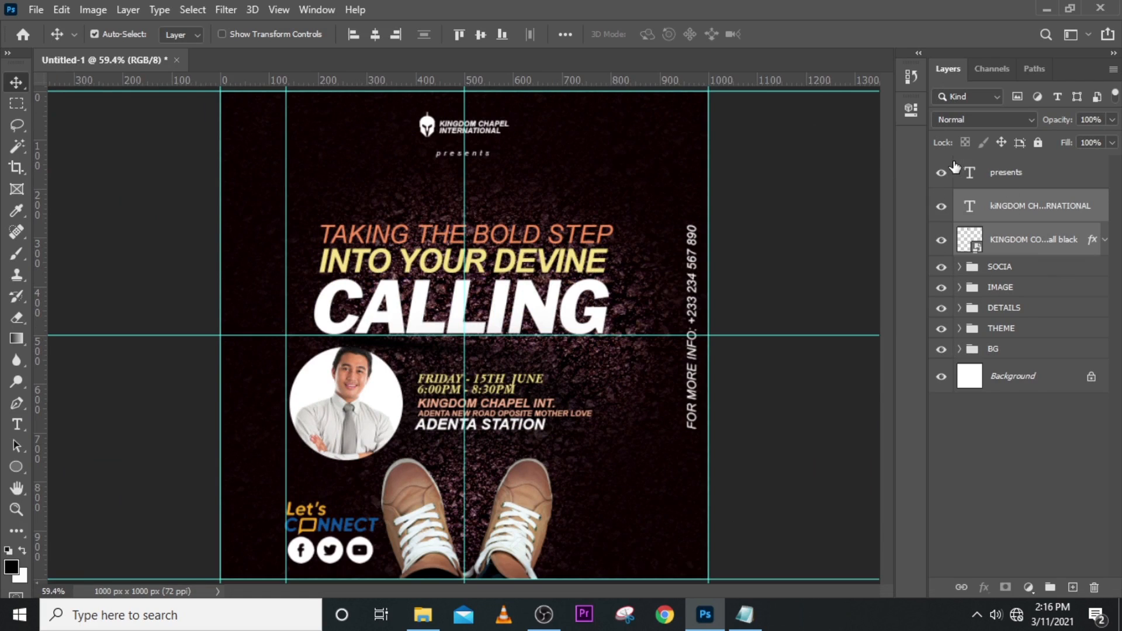
ctrl+click(1002, 173)
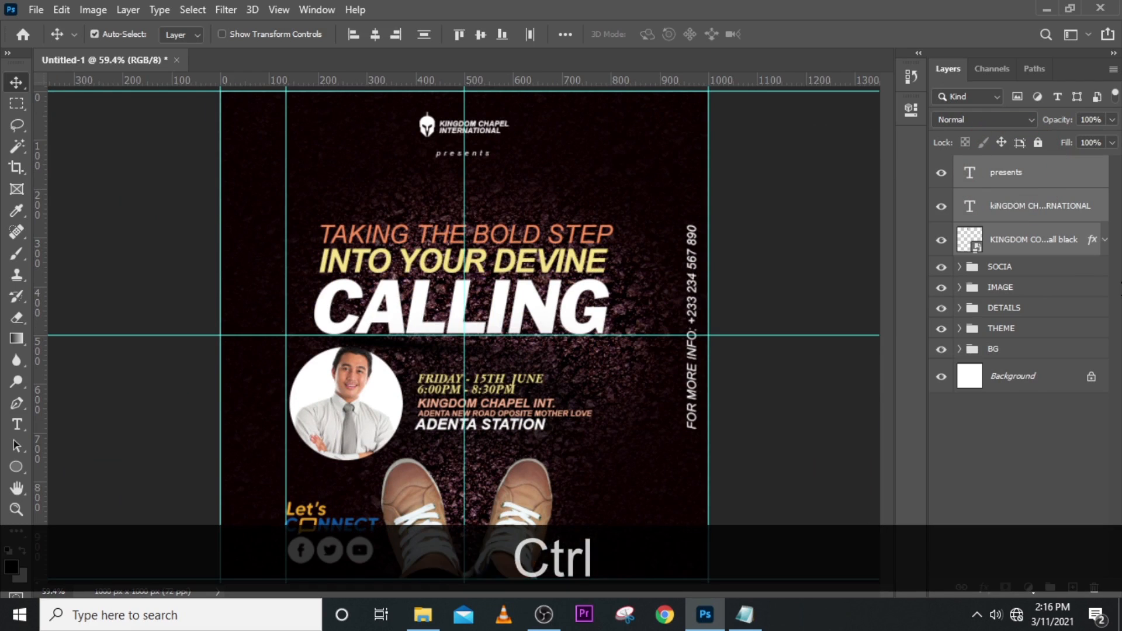
key(ctrl+g)
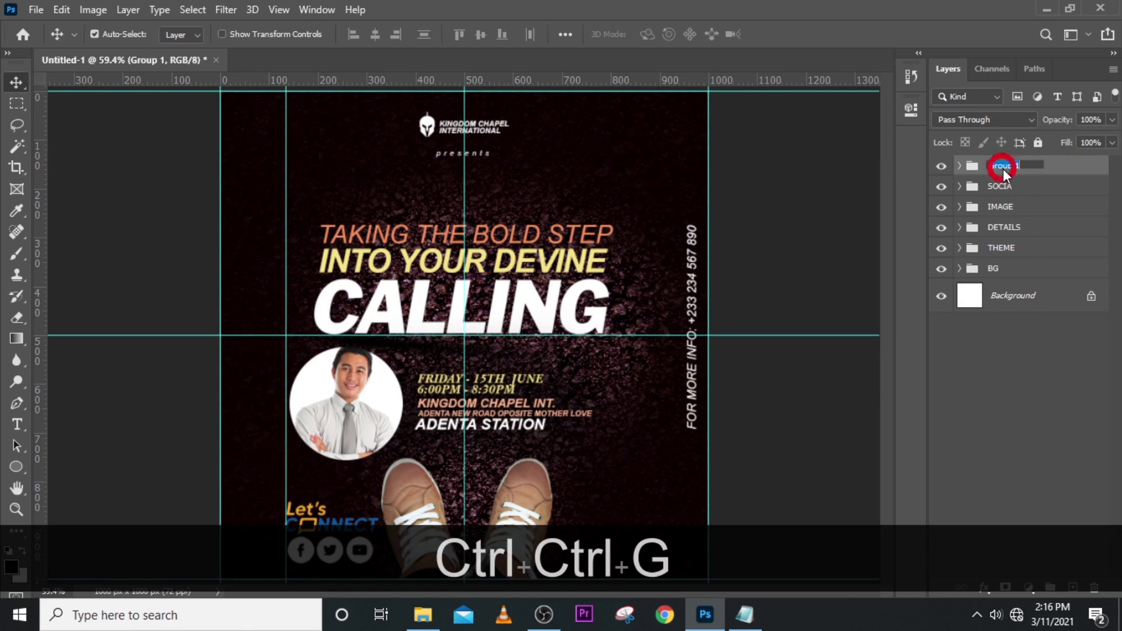
key(Caps_Lock)
text(LOGO)
key(Return)
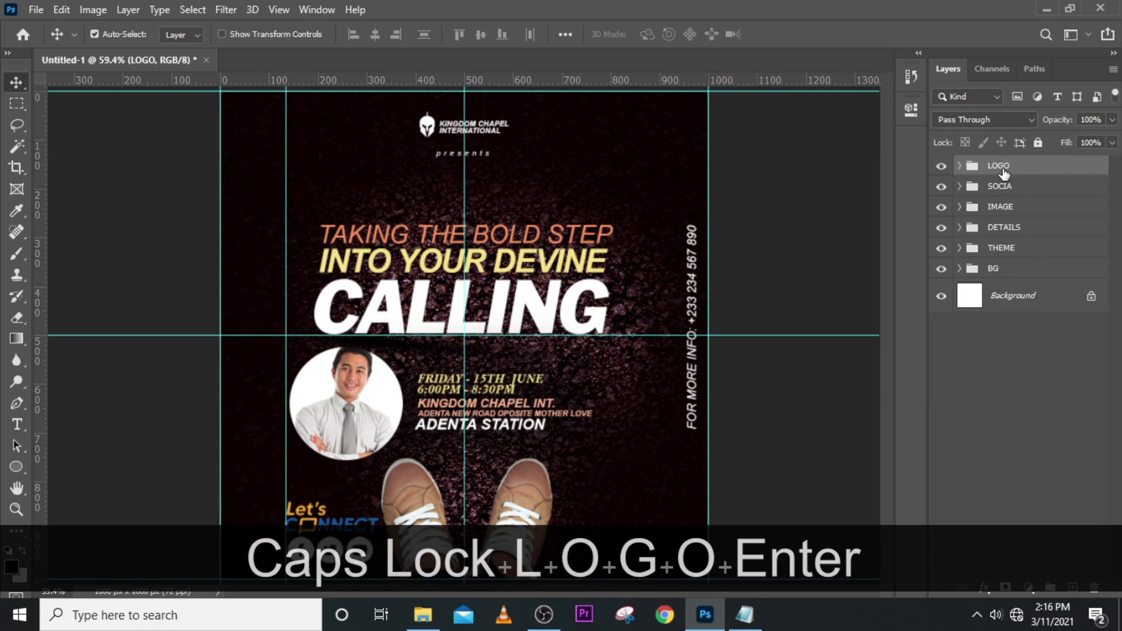
Scale the LOGO group up to about 134% proportionally, keeping its upper edge in place
key(ctrl+t)
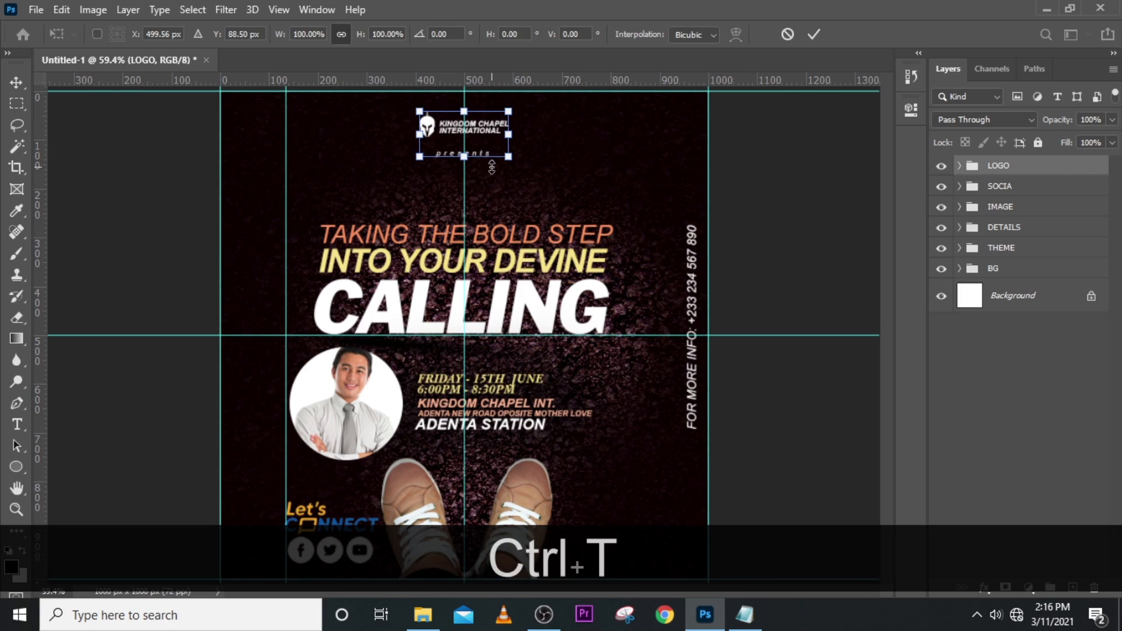
drag(463, 156, 462, 171)
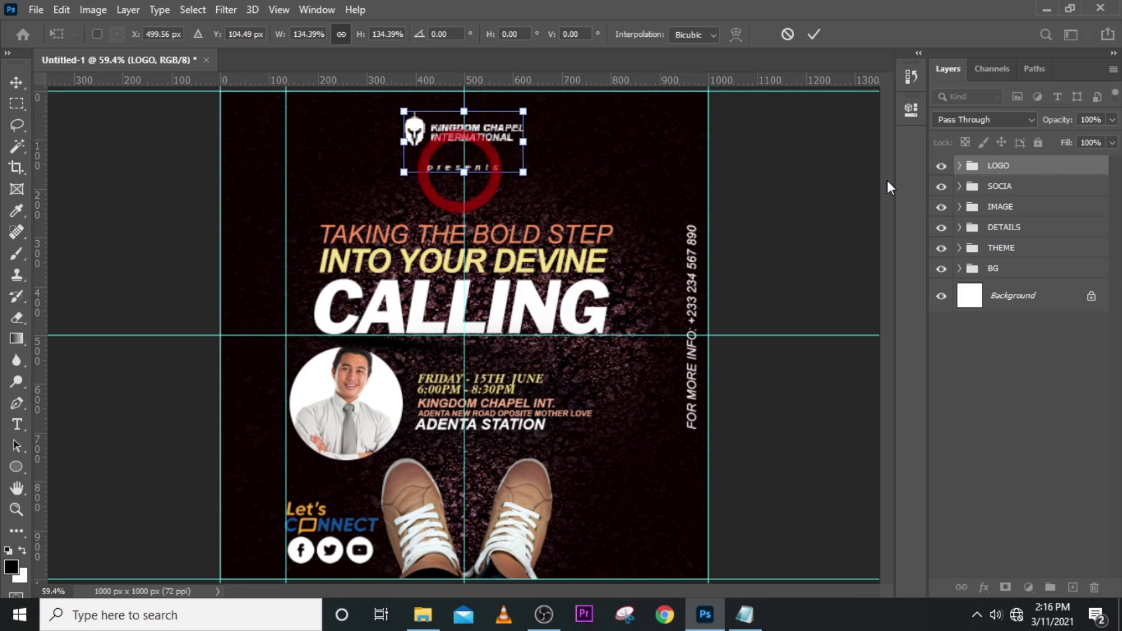
key(Return)
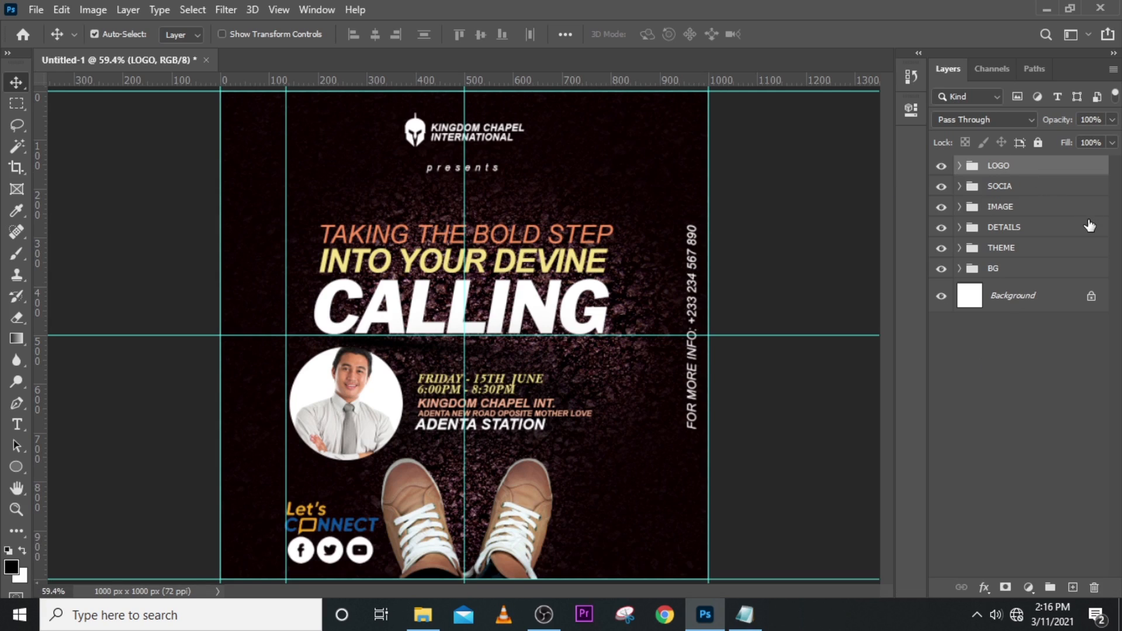
Stamp all visible layers into a new merged layer above the LOGO group
key(ctrl)
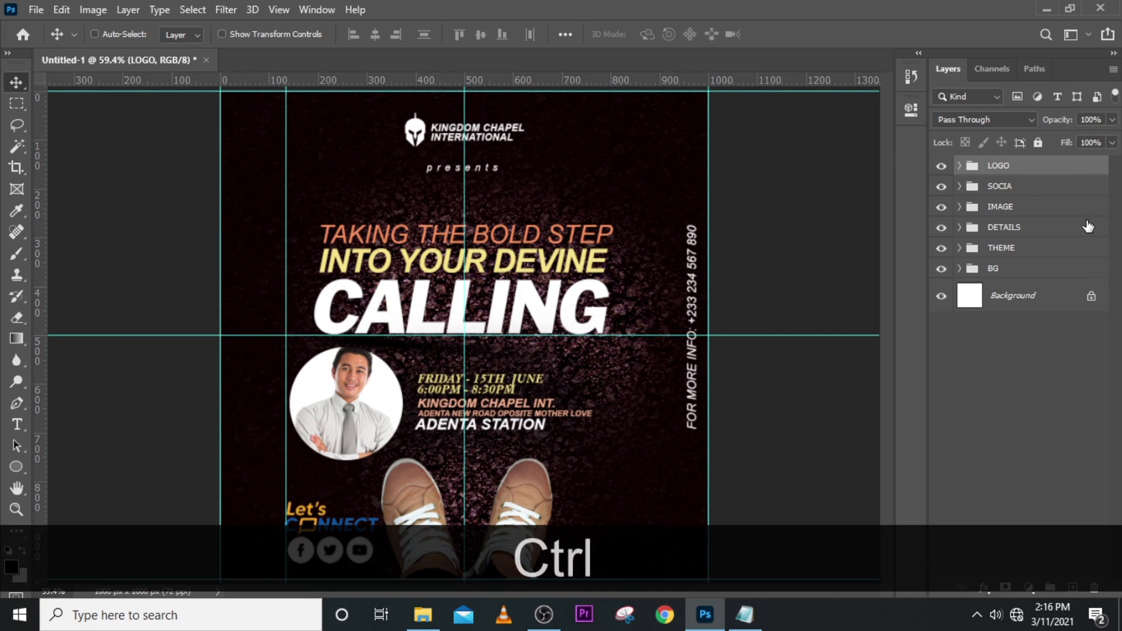
key(shift)
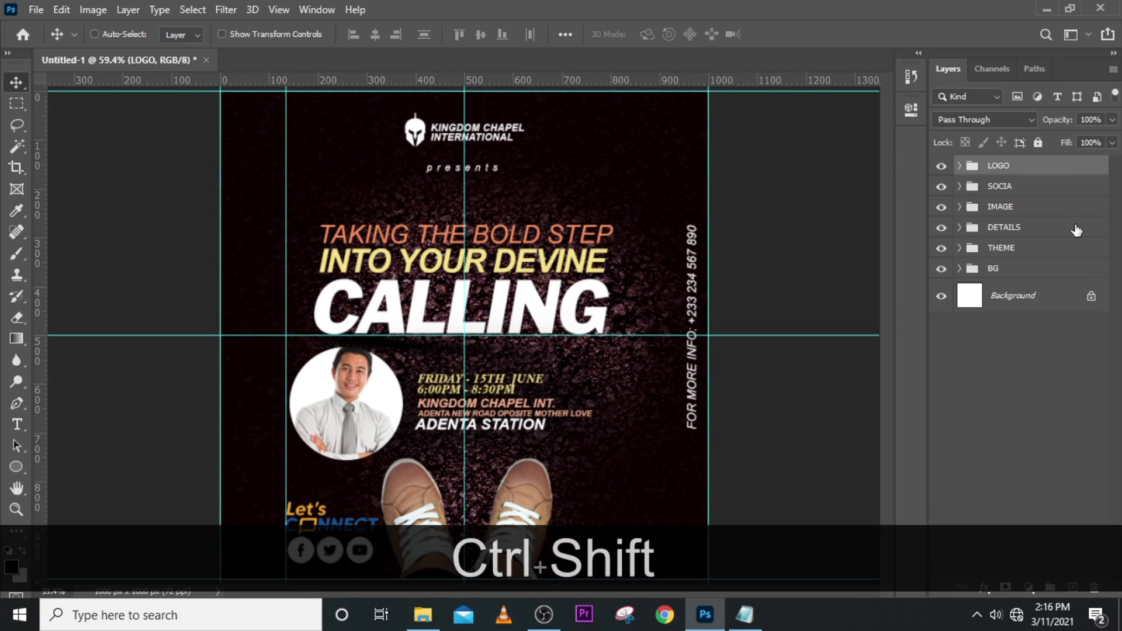
key(alt)
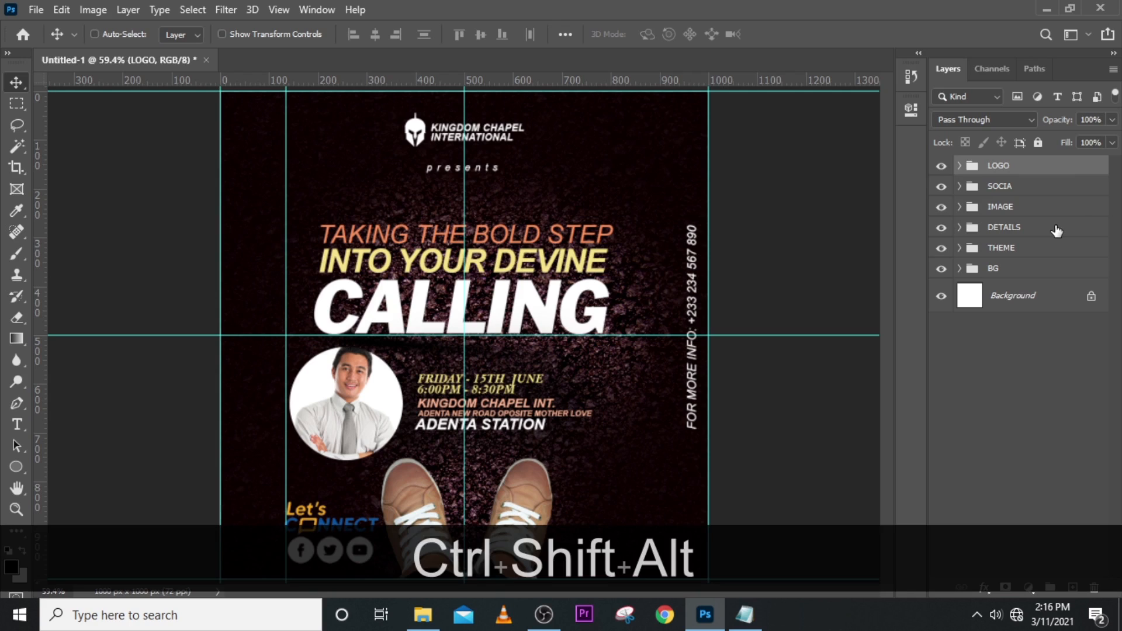
key(ctrl+shift+alt+e)
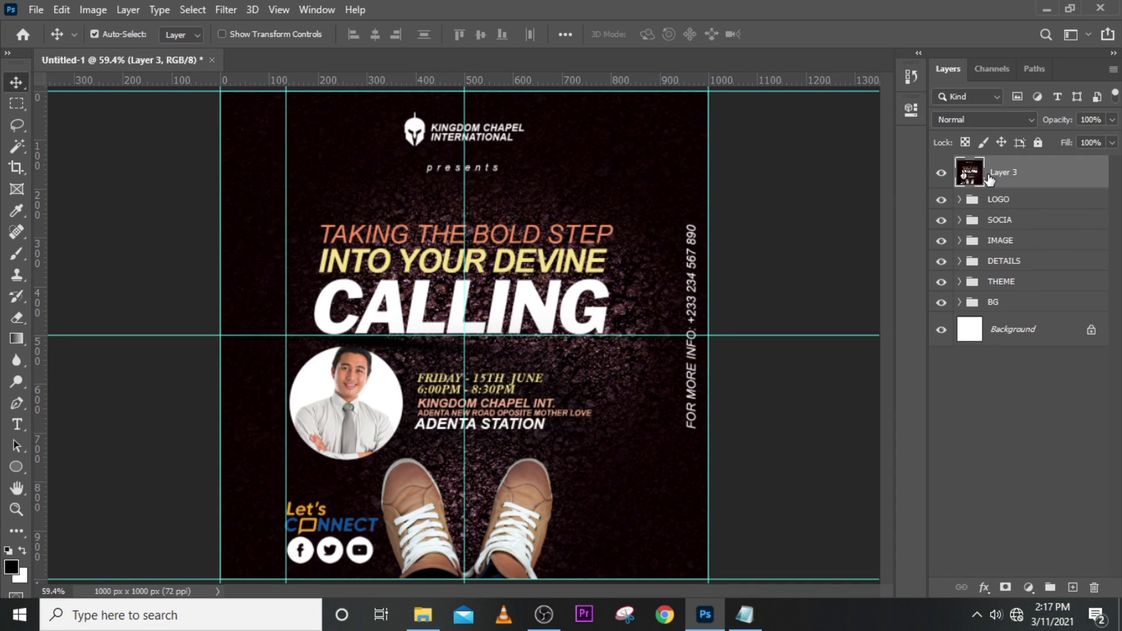
Sharpen the merged layer with Unsharp Mask at amount 50%, radius 1.0 pixels and threshold 0
click(226, 8)
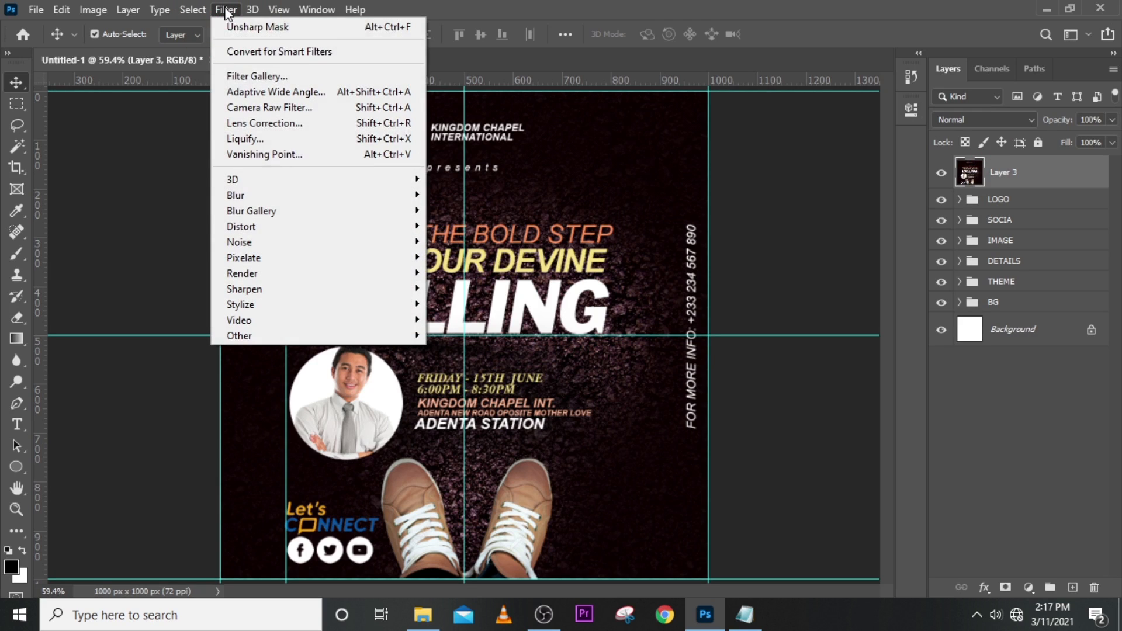
click(250, 289)
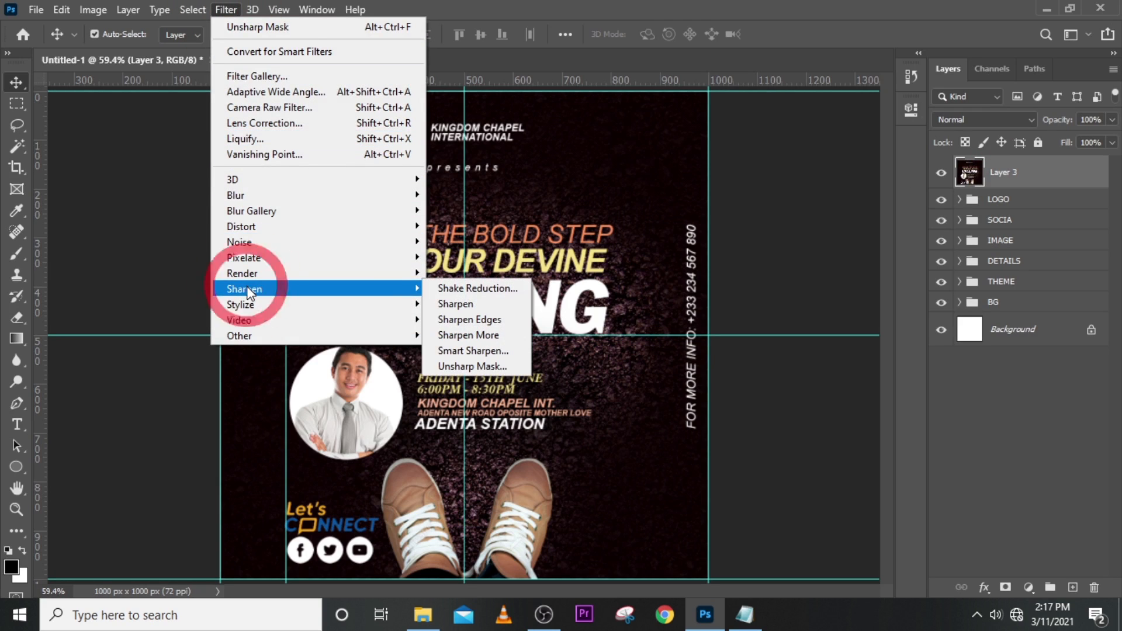
click(461, 366)
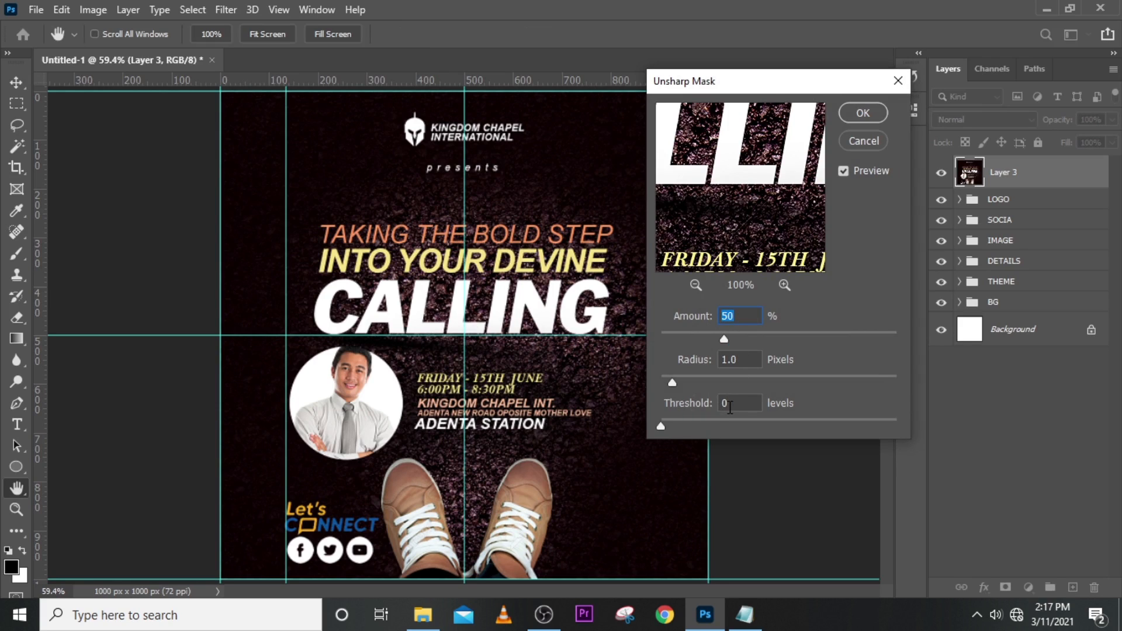
click(843, 172)
mouse_move(745, 147)
mouse_down()
mouse_move(770, 205)
mouse_move(728, 154)
mouse_move(725, 186)
mouse_up()
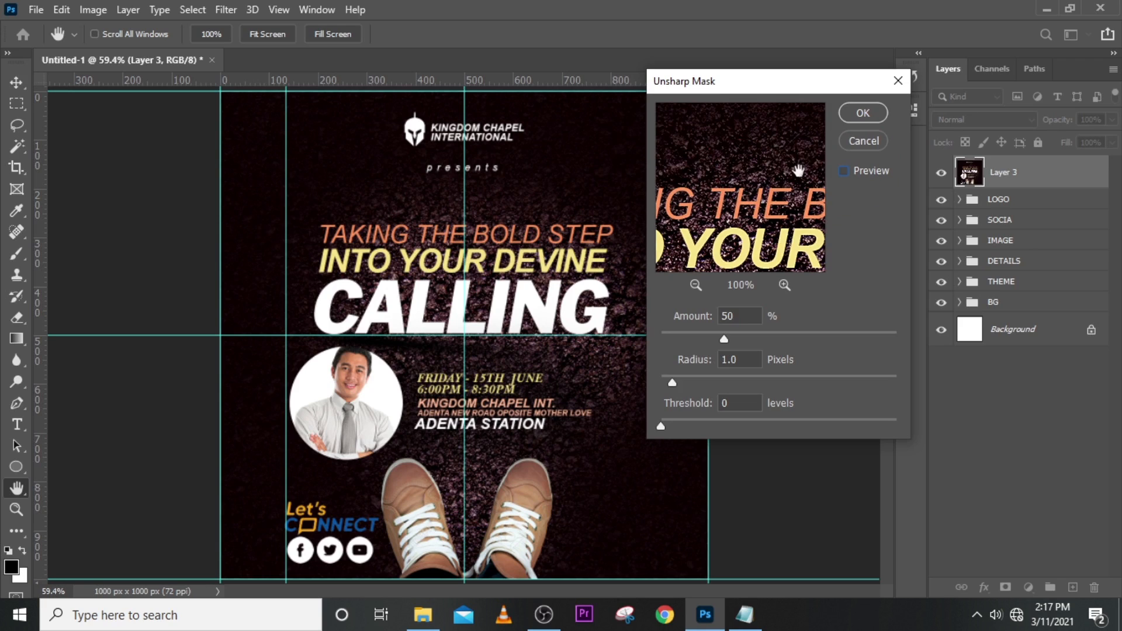
click(863, 113)
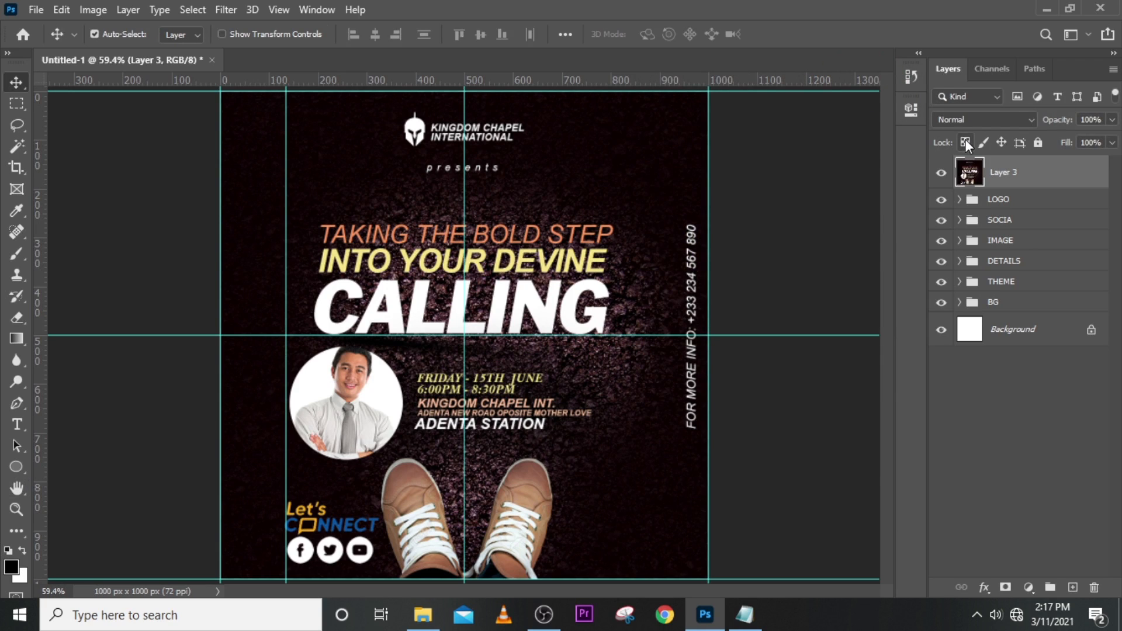
Hide the guides and show the whole flyer at 50% zoom
key(ctrl+equal)
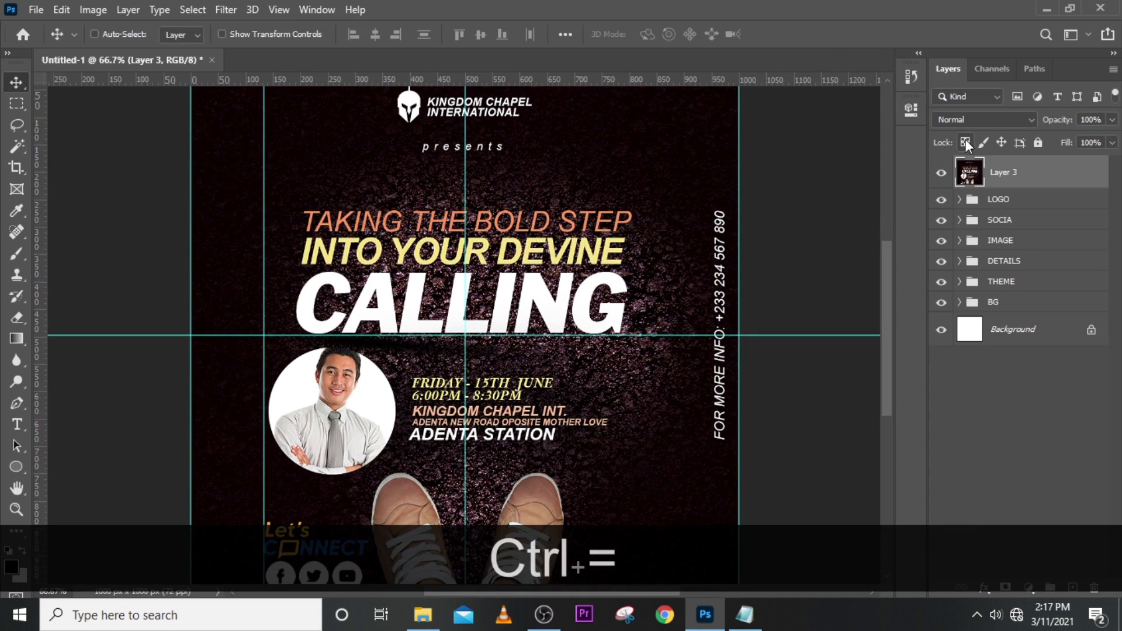
scroll(447, 398, down, 5)
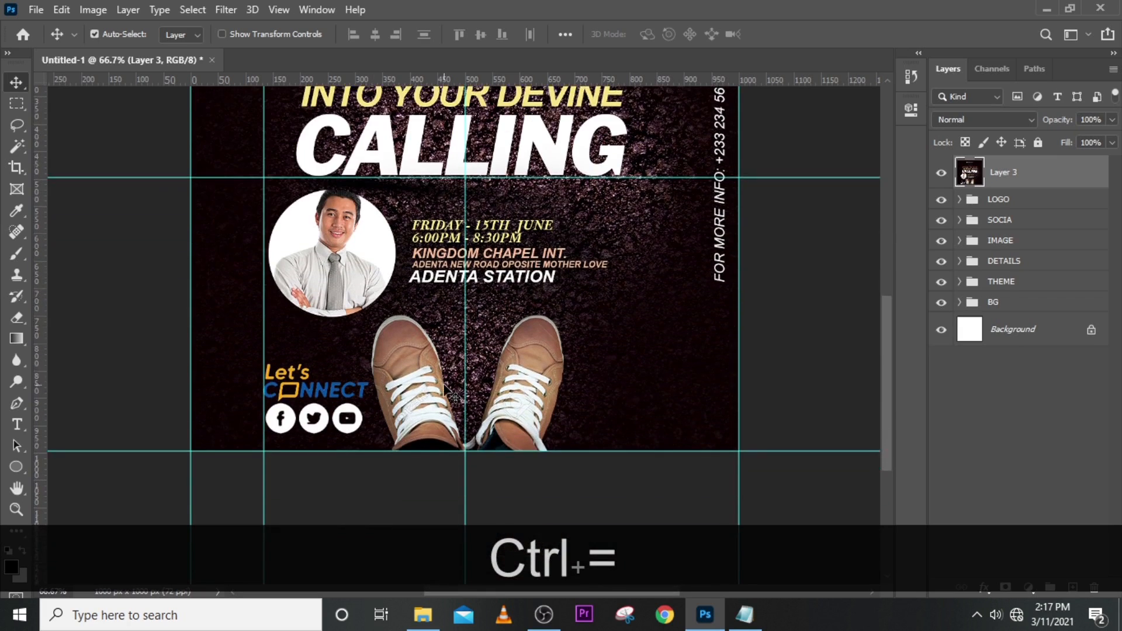
key(ctrl+h)
key(ctrl+minus)
key(ctrl+minus)
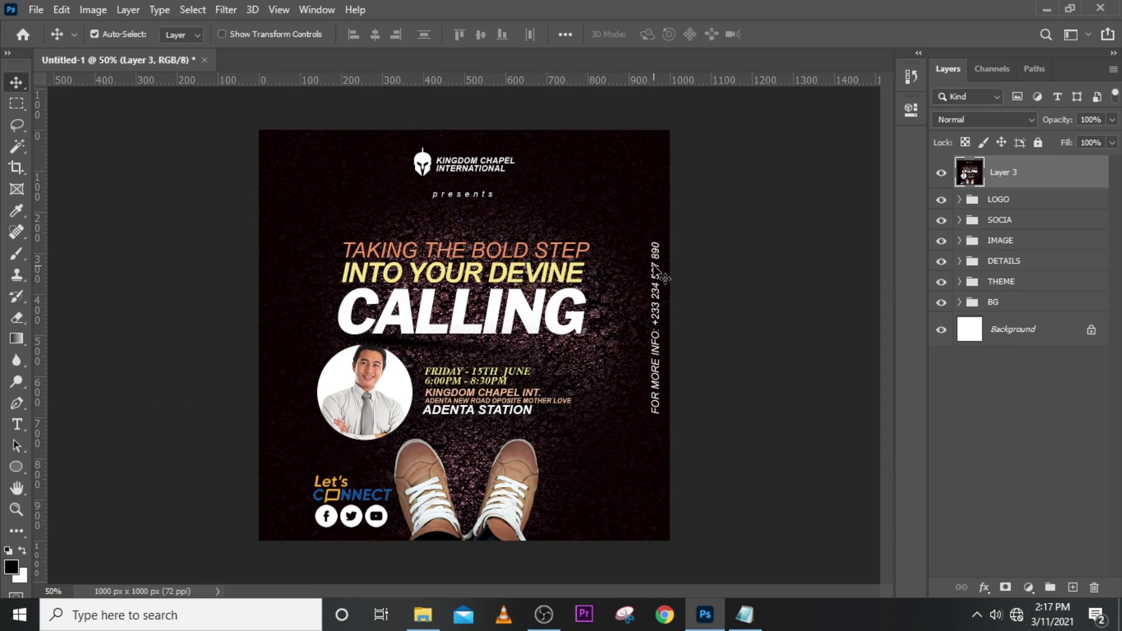
key(ctrl)
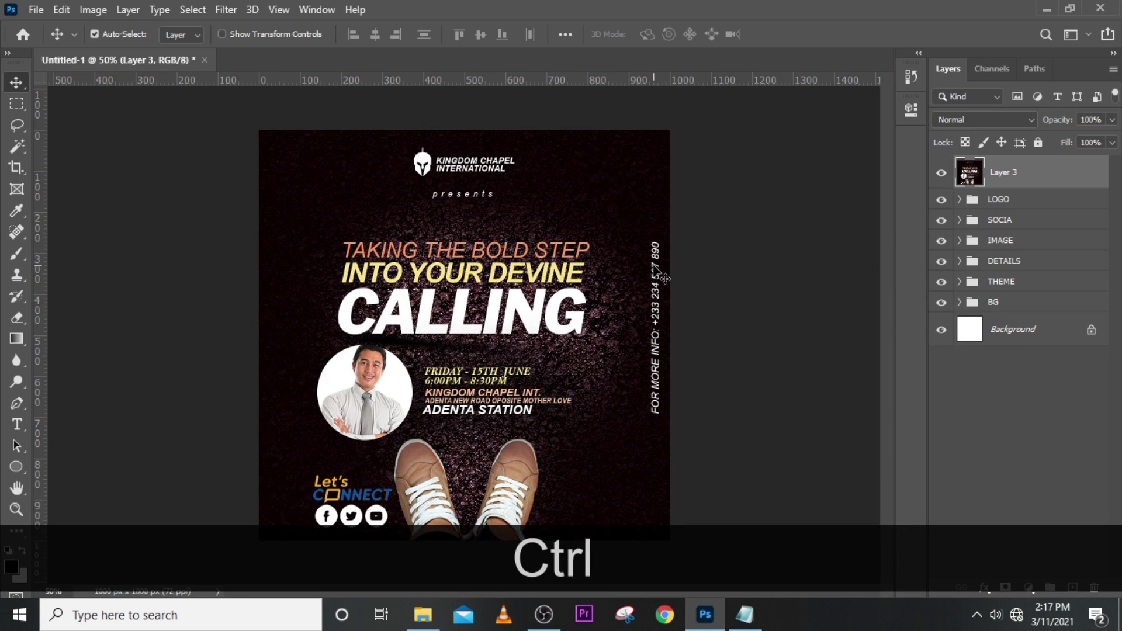